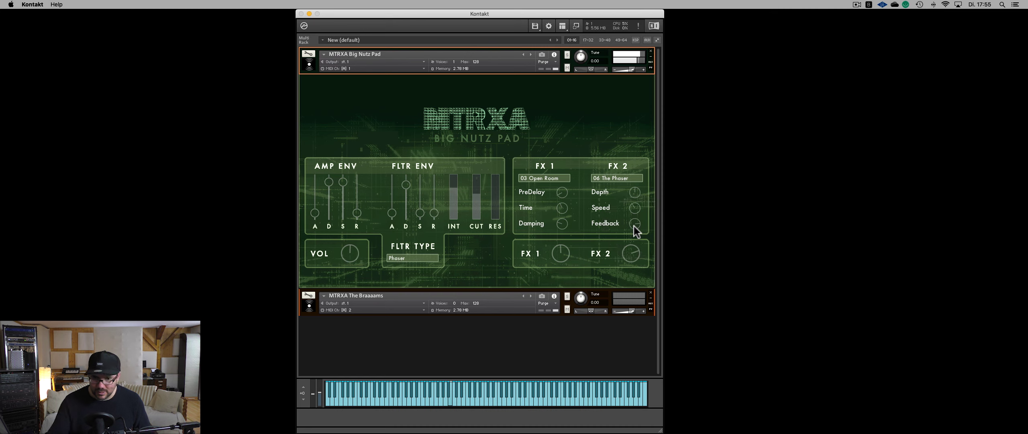
- Turn the Big Nutz Pad's filter cutoff fully down and mute the collapsed instrument
{"action": "left_click", "coordinate": [476, 210]}
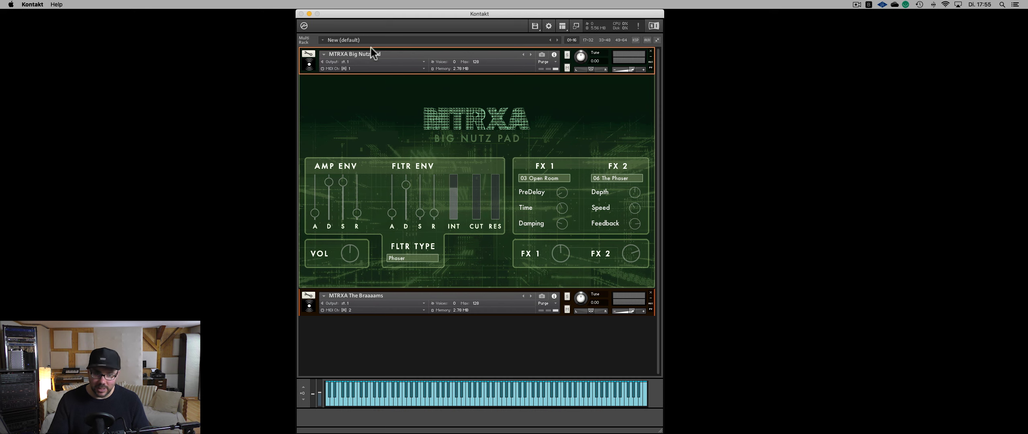
{"action": "left_click", "coordinate": [310, 64]}
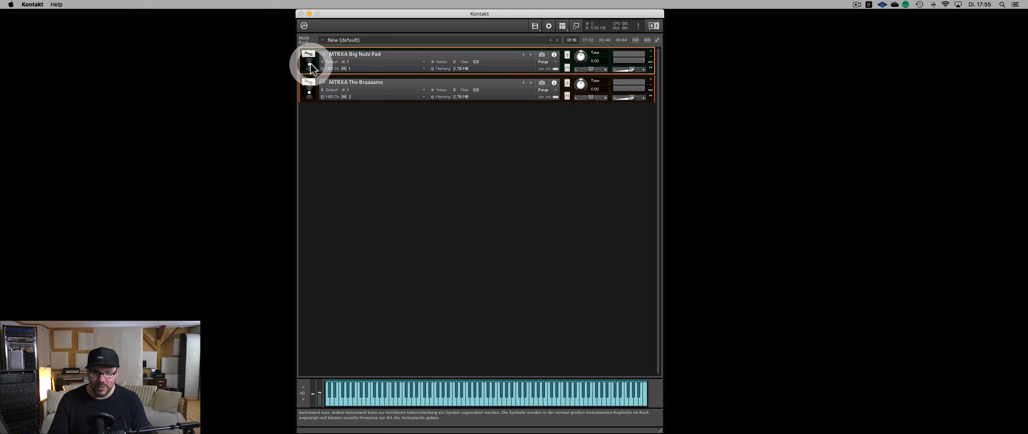
{"action": "left_click", "coordinate": [567, 67]}
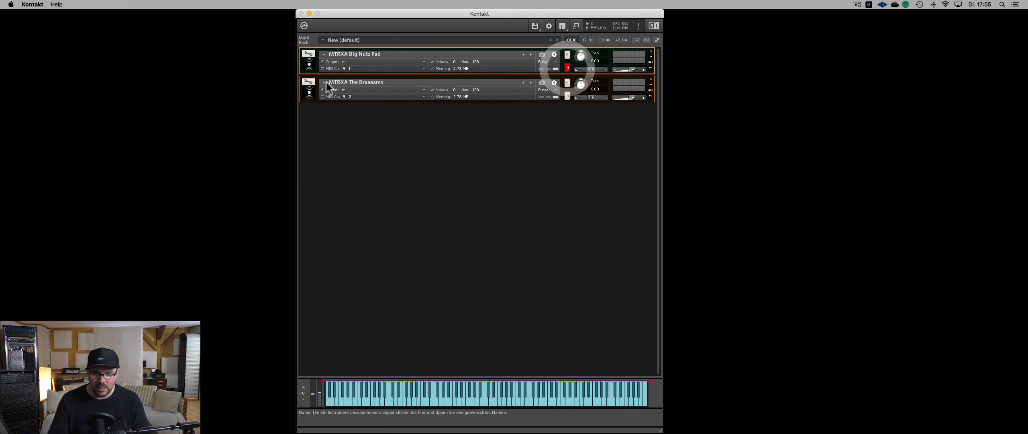
- Expand The Braaaams instrument and set its MIDI input to Port A, channel 1
{"action": "left_click", "coordinate": [309, 92]}
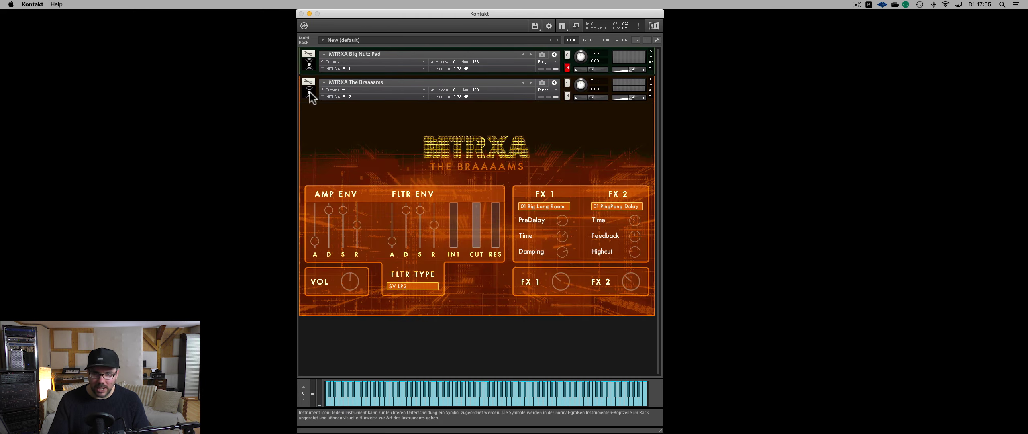
{"action": "left_click", "coordinate": [349, 97]}
{"action": "mouse_move", "coordinate": [413, 110]}
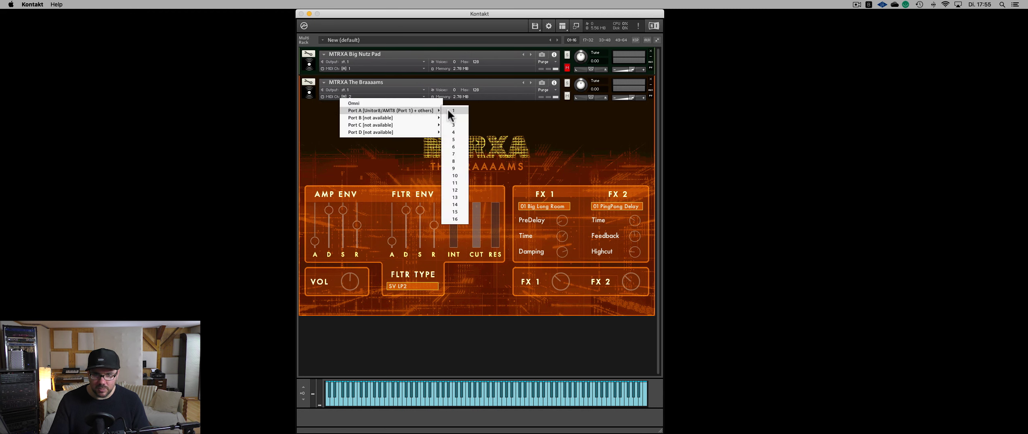
{"action": "left_click", "coordinate": [452, 111]}
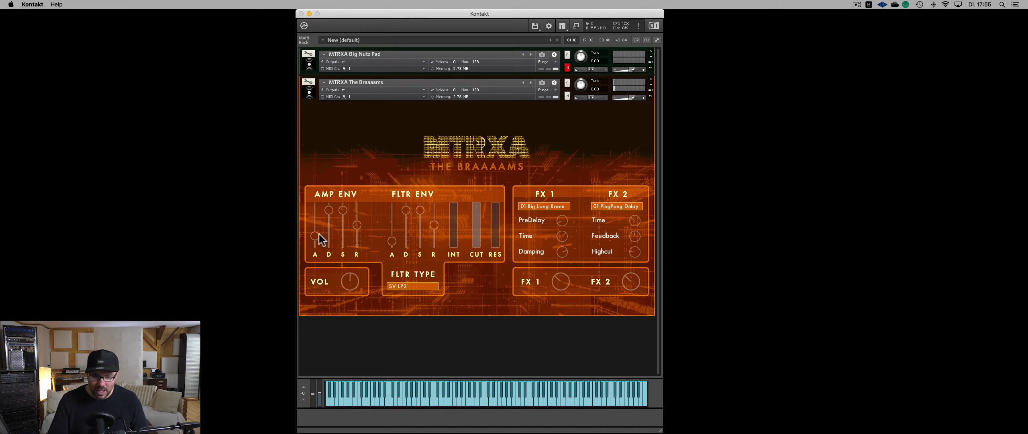
- Adjust the attack and release of The Braaaams' amp and filter envelopes
{"action": "left_click_drag", "start_coordinate": [360, 223], "coordinate": [393, 223]}
{"action": "left_click", "coordinate": [435, 217]}
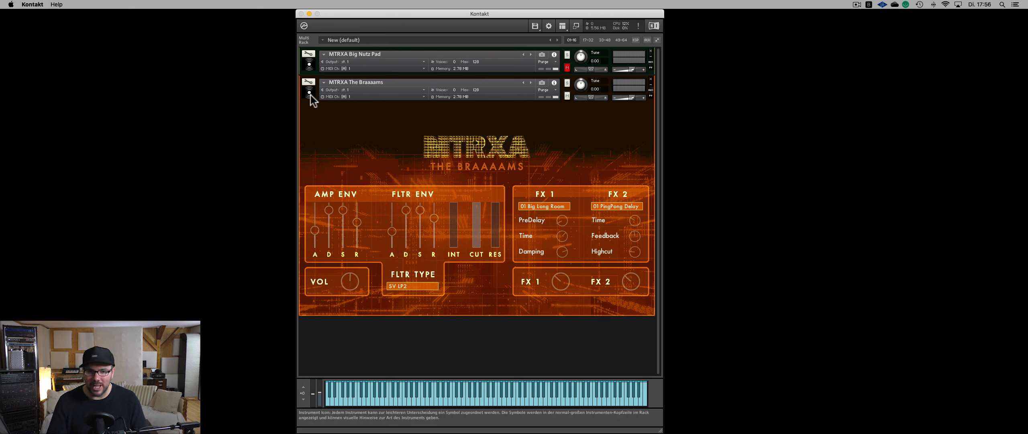
- Expand the Big Nutz Pad interface and look over both instruments' controls
{"action": "left_click", "coordinate": [309, 60]}
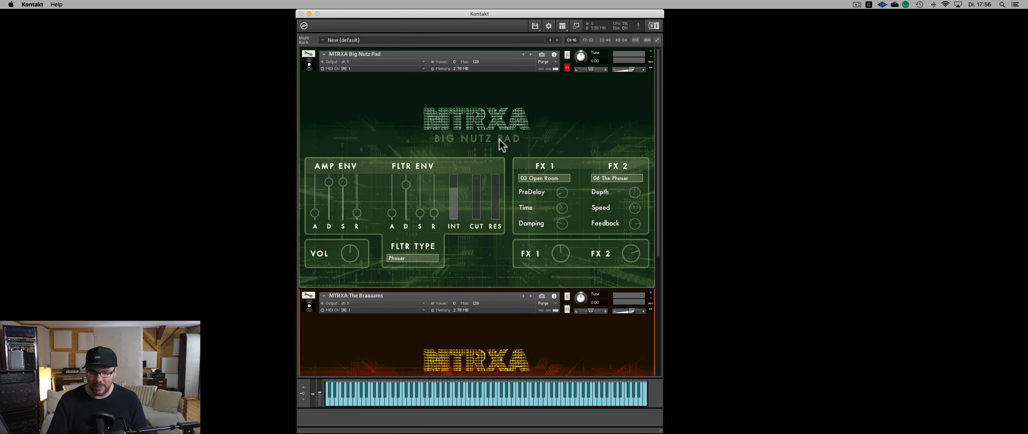
{"action": "scroll", "coordinate": [500, 140], "scroll_direction": "down", "scroll_amount": 2}
{"action": "scroll", "coordinate": [500, 143], "scroll_direction": "down", "scroll_amount": 3}
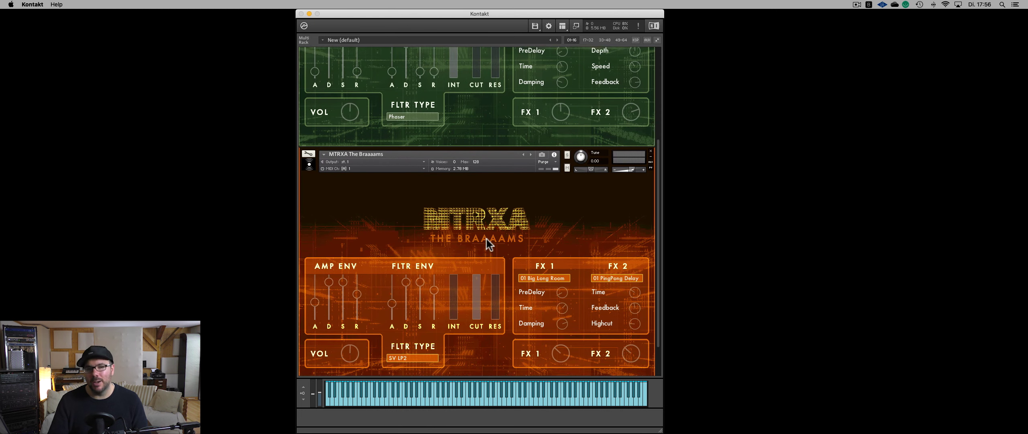
{"action": "scroll", "coordinate": [483, 236], "scroll_direction": "up", "scroll_amount": 5}
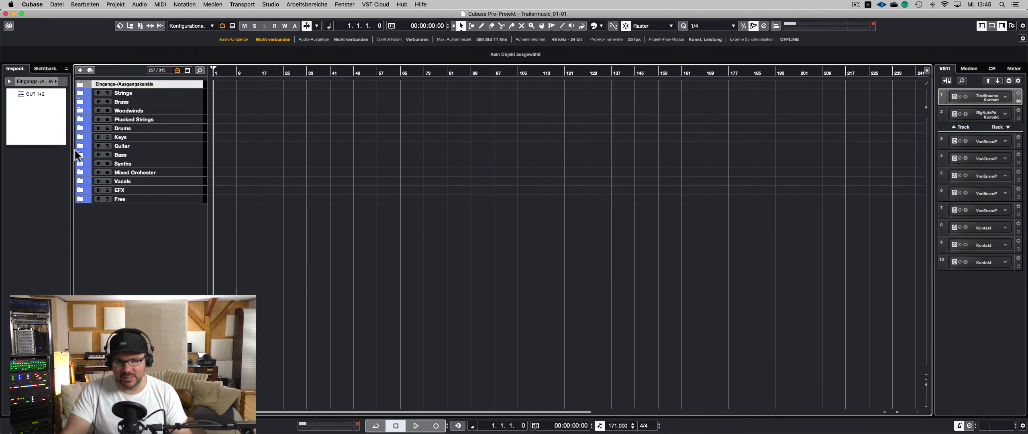
- Switch to Cubase and record a low sustained note on The Braaaams track in the Synths folder from bar 5
{"action": "left_click", "coordinate": [80, 163]}
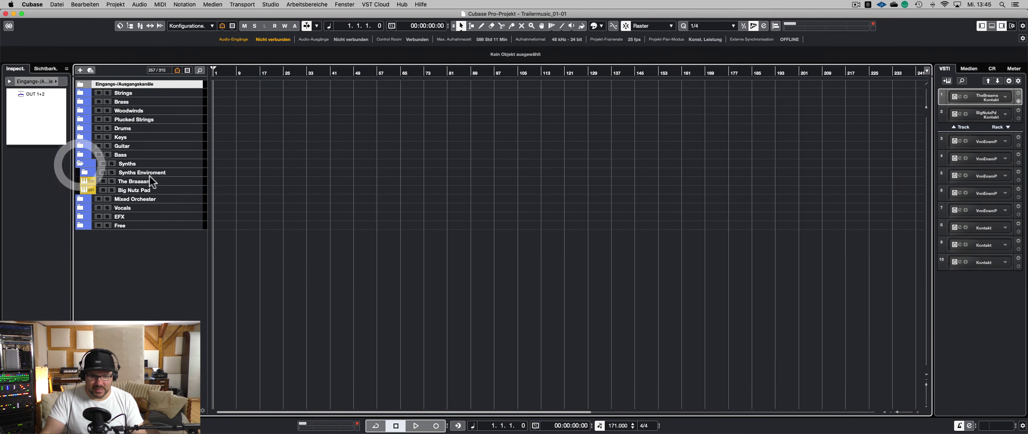
{"action": "left_click", "coordinate": [140, 182]}
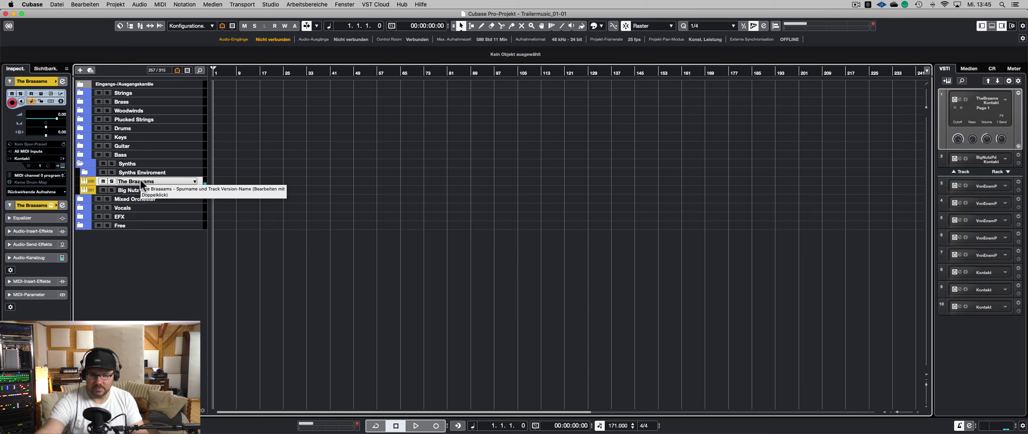
{"action": "key", "text": "space"}
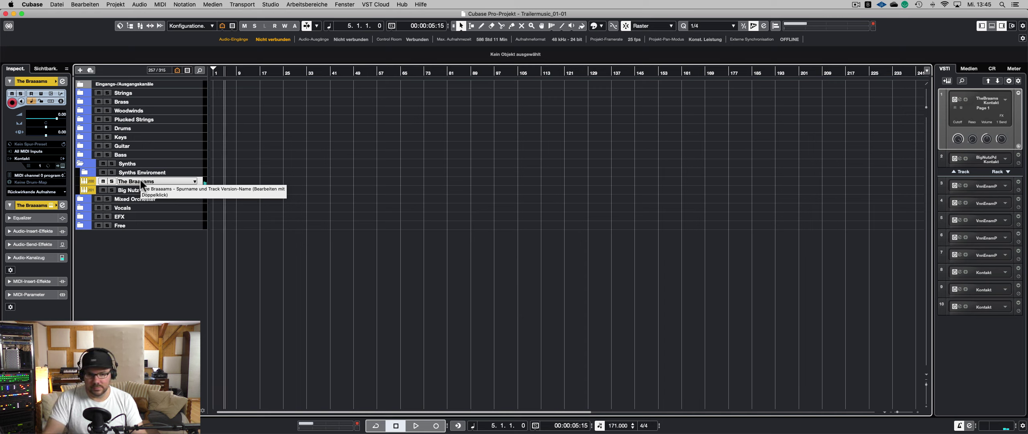
{"action": "key", "text": "KP_Multiply"}
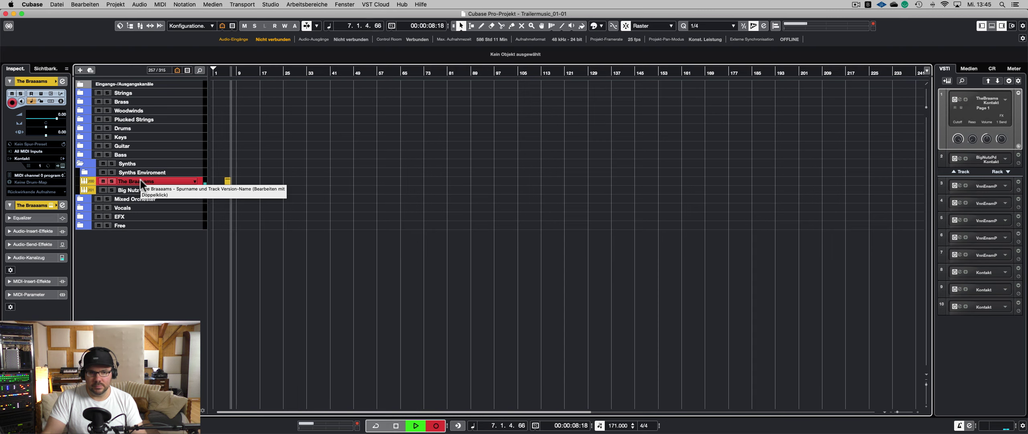
{"action": "key", "text": "space"}
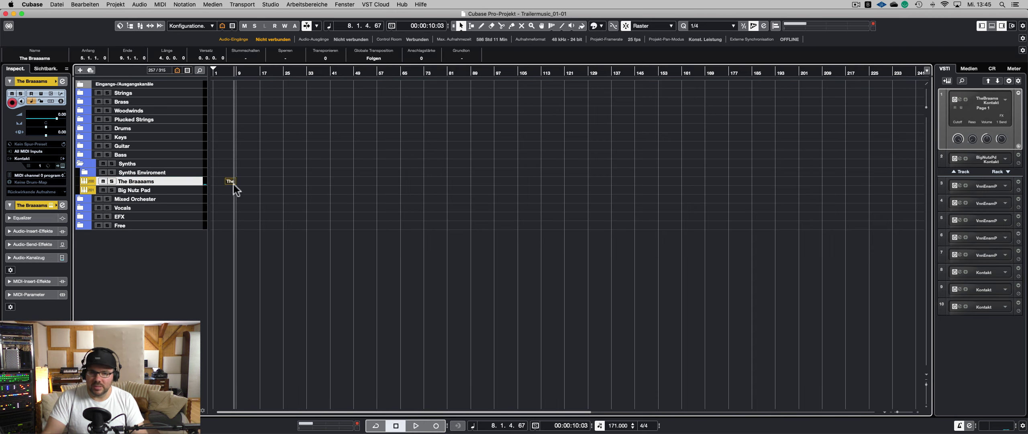
- Open the recorded part in the Key Editor and split its long note at bar 7
{"action": "key", "text": "h"}
{"action": "key", "text": "h"}
{"action": "key", "text": "h"}
{"action": "key", "text": "h"}
{"action": "left_click_drag", "start_coordinate": [261, 176], "coordinate": [249, 183]}
{"action": "double_click", "coordinate": [249, 183]}
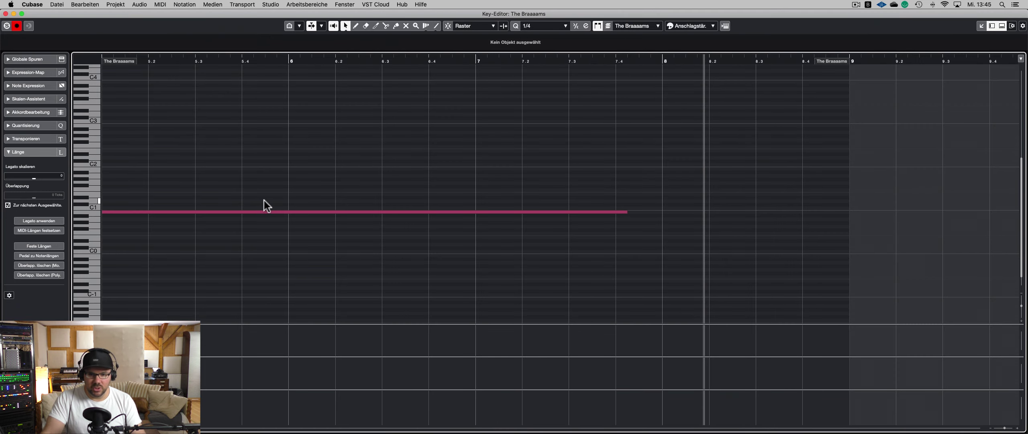
{"action": "left_click", "coordinate": [241, 212]}
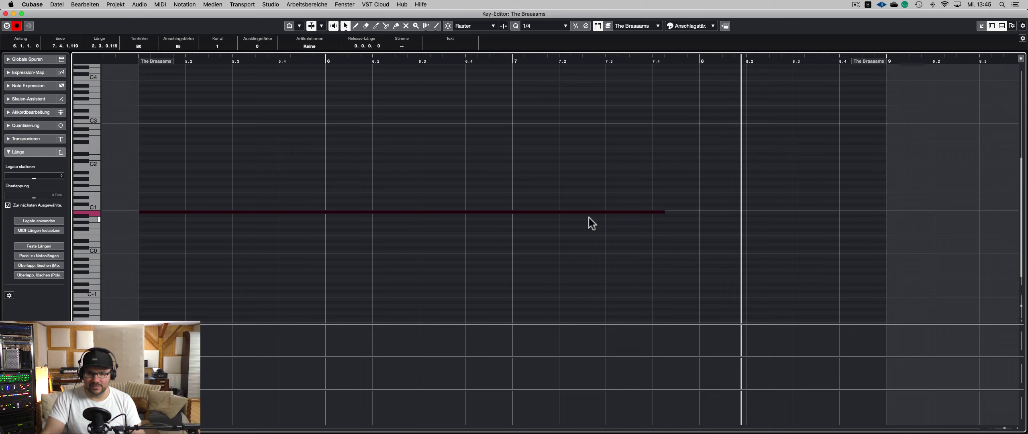
{"action": "key", "text": "space"}
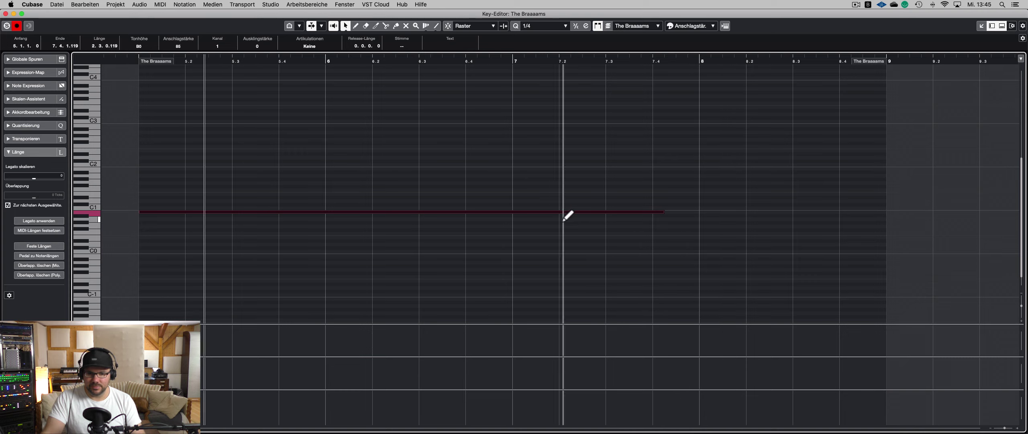
{"action": "left_click", "coordinate": [514, 212], "text": "alt"}
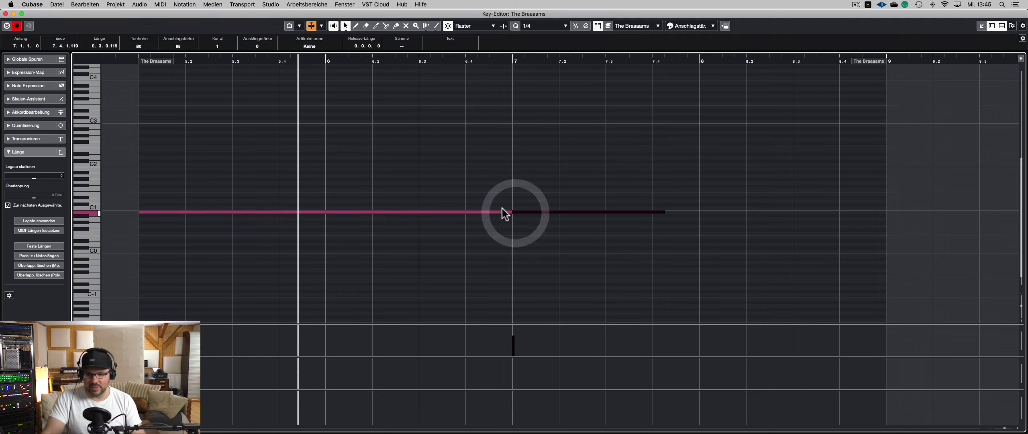
- Copy the two-bar note so that notes start at bars 5, 7, 9 and 11
{"action": "left_click_drag", "start_coordinate": [264, 212], "coordinate": [611, 206]}
{"action": "key", "text": "g"}
{"action": "key", "text": "g"}
{"action": "key", "text": "g"}
{"action": "left_click_drag", "start_coordinate": [361, 212], "coordinate": [588, 219]}
{"action": "left_click", "coordinate": [585, 160]}
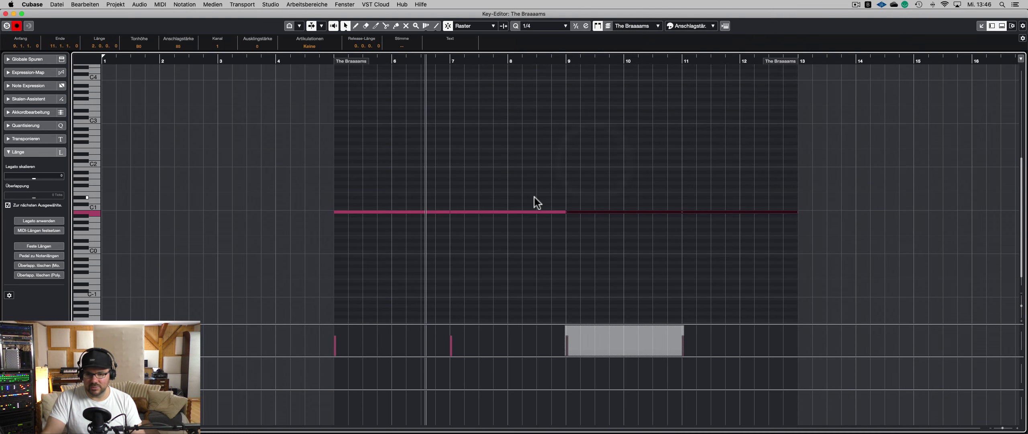
- Return to the project, play from the part at bar 5, and copy that part to bar 13
{"action": "key", "text": "Return"}
{"action": "key", "text": "l"}
{"action": "key", "text": "space"}
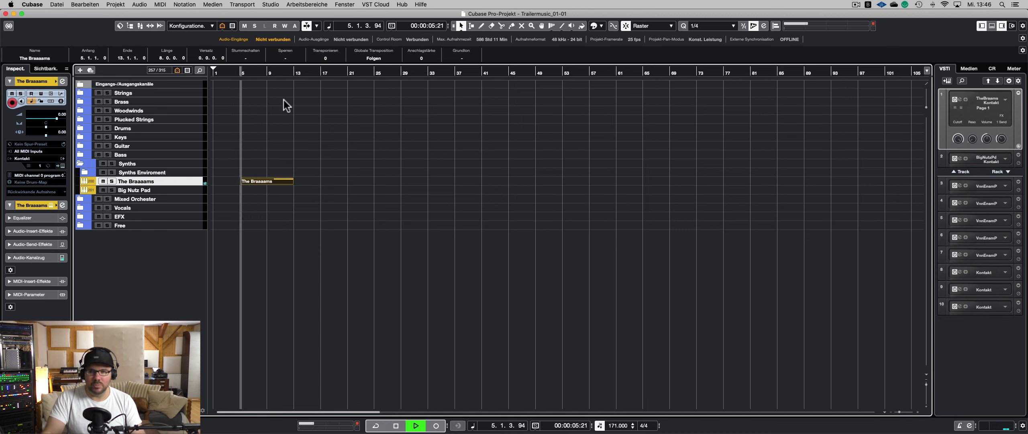
{"action": "left_click_drag", "start_coordinate": [265, 180], "coordinate": [319, 185]}
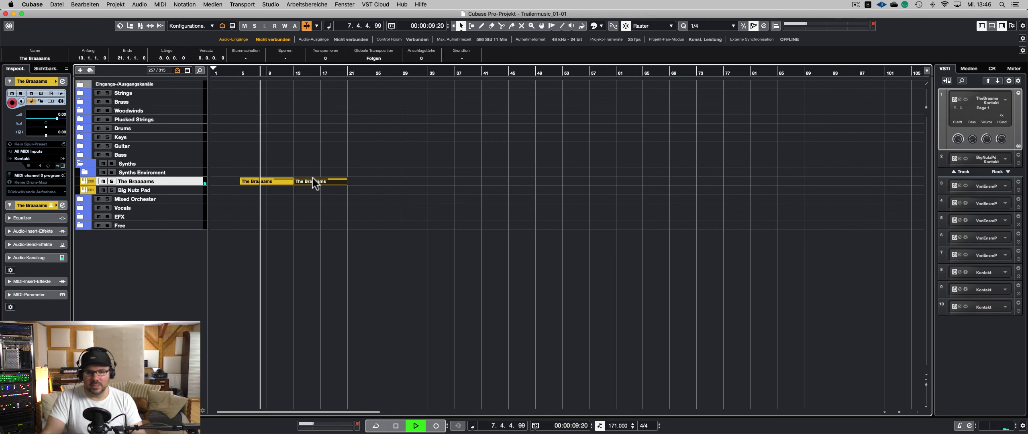
{"action": "left_click", "coordinate": [280, 181], "text": "shift"}
{"action": "scroll", "coordinate": [266, 189], "scroll_direction": "right", "scroll_amount": 1}
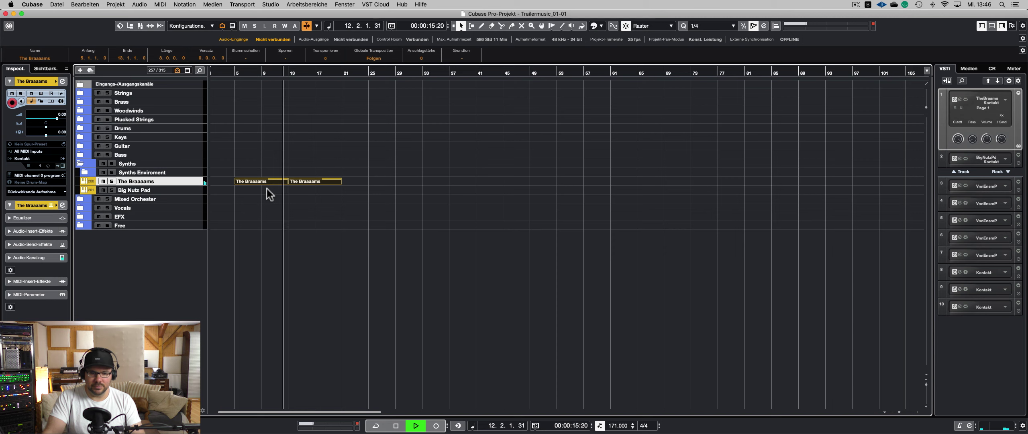
{"action": "left_click", "coordinate": [338, 198]}
{"action": "left_click", "coordinate": [286, 210]}
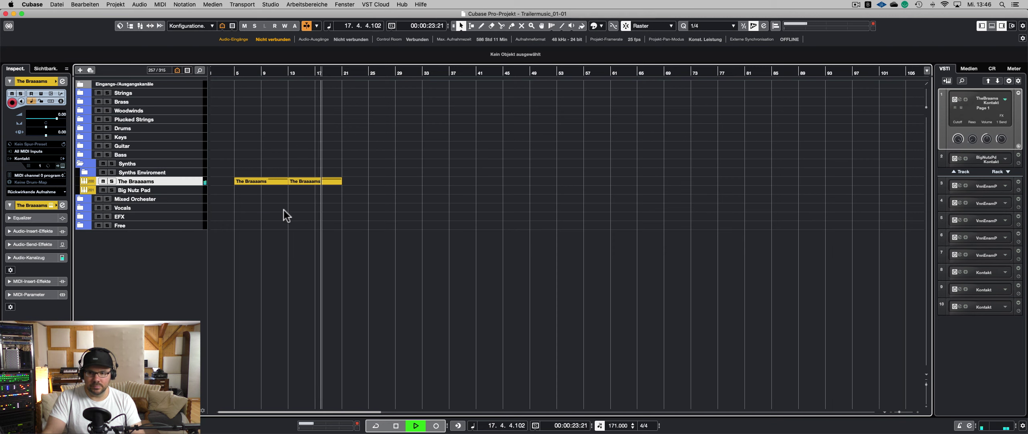
- Extend the second Braaaams part to bar 23 and lengthen its last note to match
{"action": "left_click_drag", "start_coordinate": [339, 183], "coordinate": [351, 182]}
{"action": "key", "text": "space"}
{"action": "double_click", "coordinate": [344, 182]}
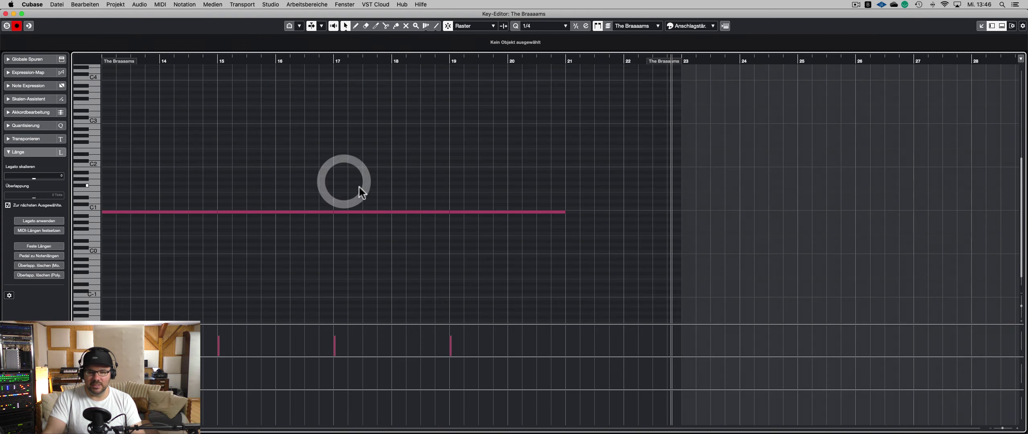
{"action": "left_click_drag", "start_coordinate": [563, 211], "coordinate": [677, 215]}
{"action": "key", "text": "Return"}
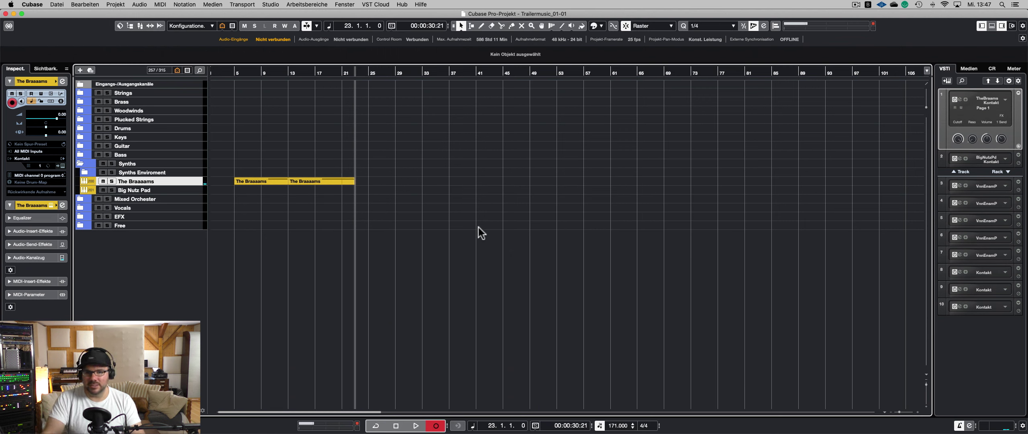
- Record a melody on The Braaaams track from bar 23 to bar 38
{"action": "key", "text": "space"}
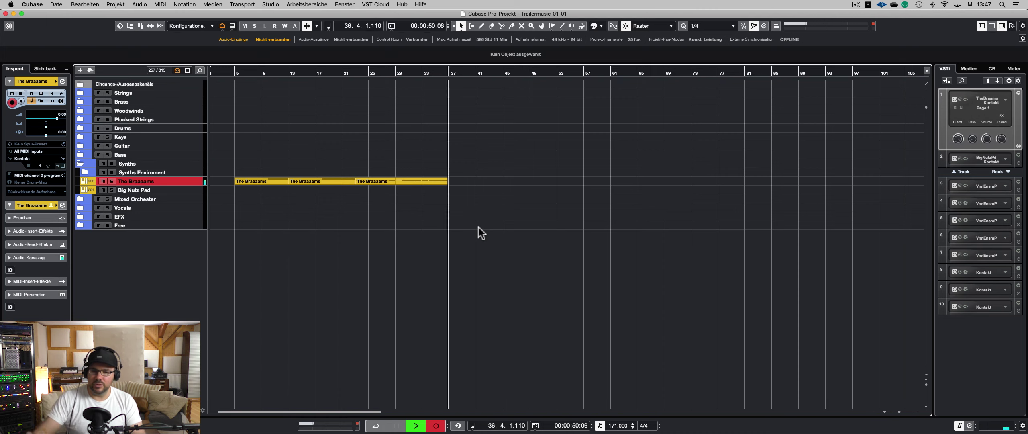
{"action": "key", "text": "space"}
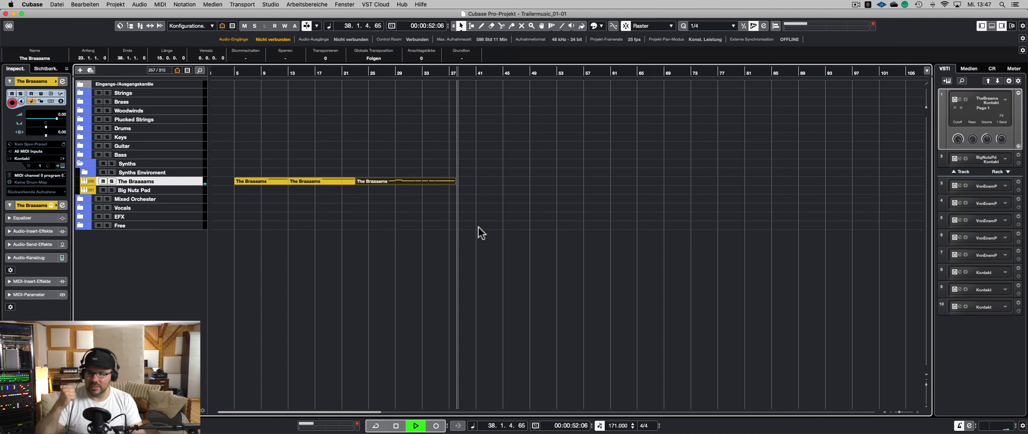
{"action": "left_click", "coordinate": [408, 181]}
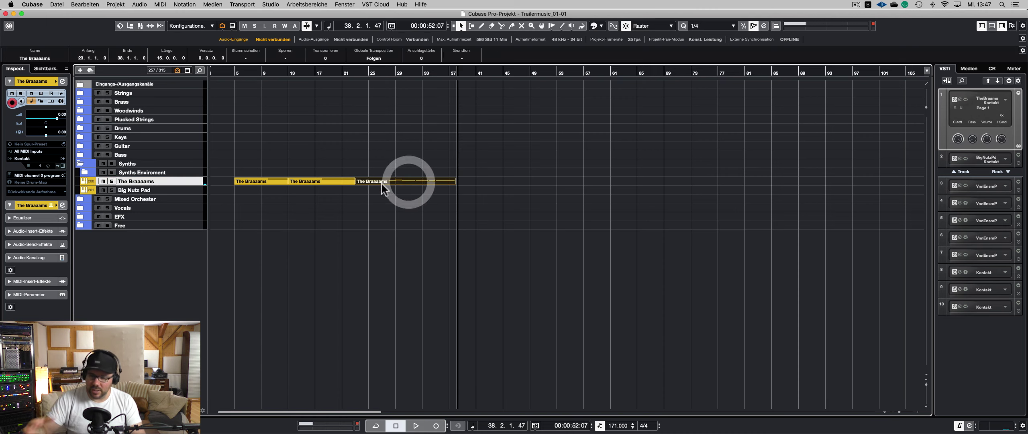
- Glue the part starting at bar 13 to the recorded melody part that follows it
{"action": "right_click", "coordinate": [321, 202]}
{"action": "left_click", "coordinate": [372, 203]}
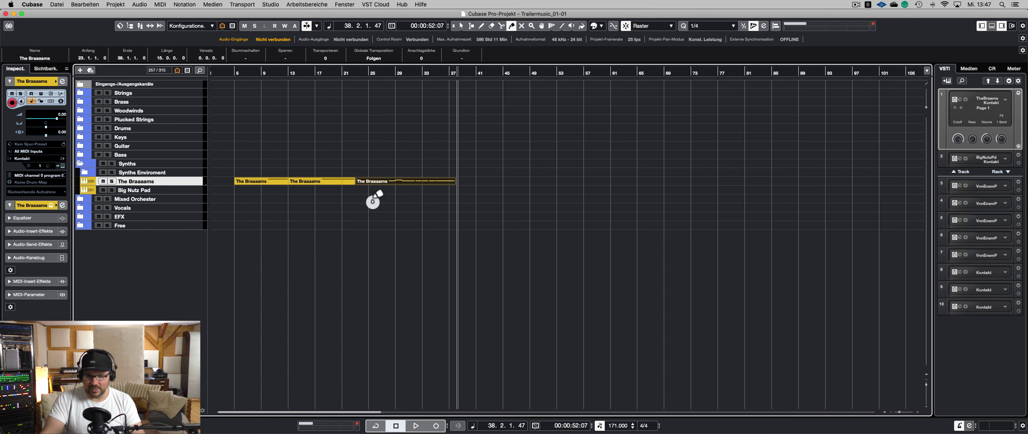
{"action": "right_click", "coordinate": [340, 181]}
{"action": "left_click", "coordinate": [340, 180]}
- Open the merged part in the Key Editor, apply legato to all its notes, and return to the project
{"action": "double_click", "coordinate": [340, 180]}
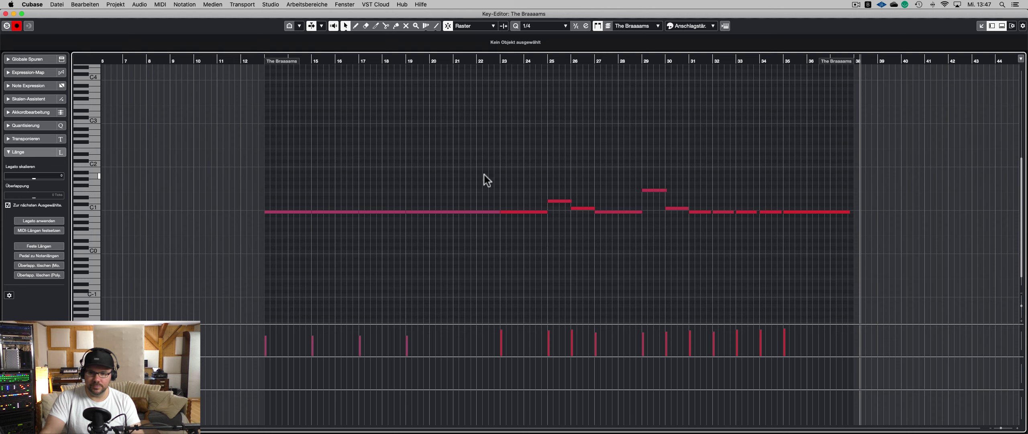
{"action": "left_click", "coordinate": [484, 175]}
{"action": "key", "text": "super+a"}
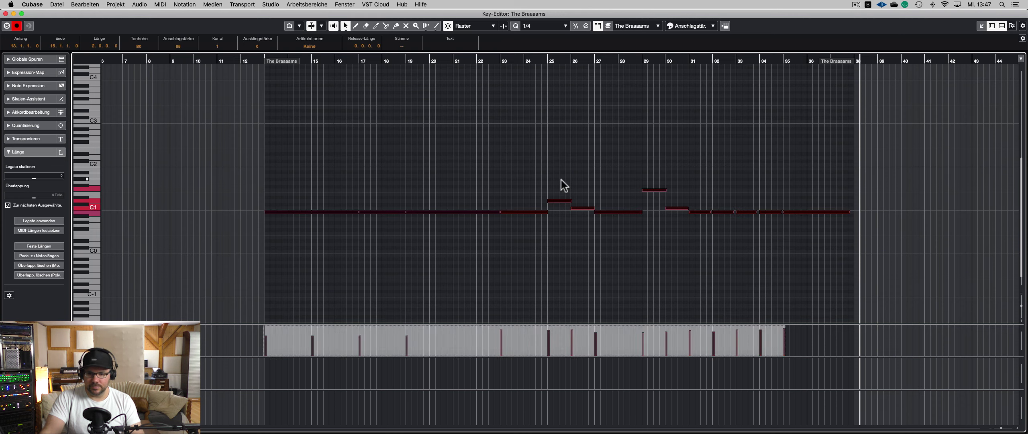
{"action": "left_click", "coordinate": [717, 183]}
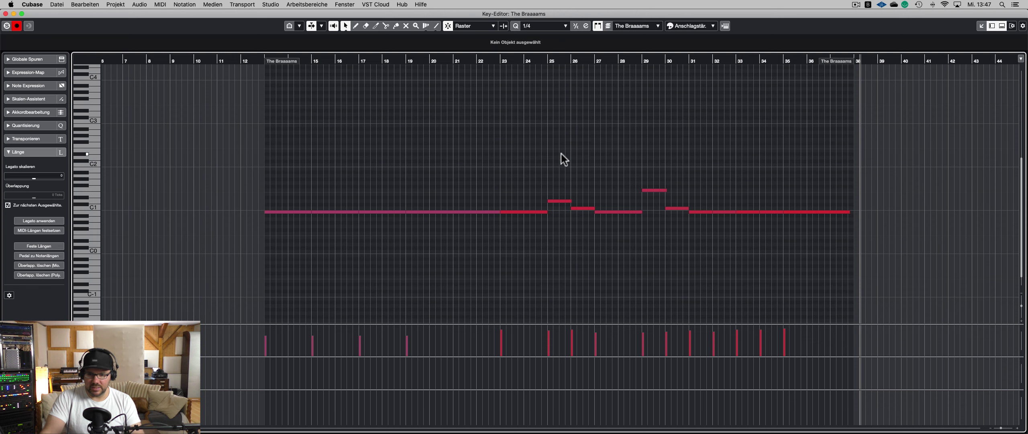
{"action": "left_click", "coordinate": [526, 177]}
{"action": "key", "text": "super+a"}
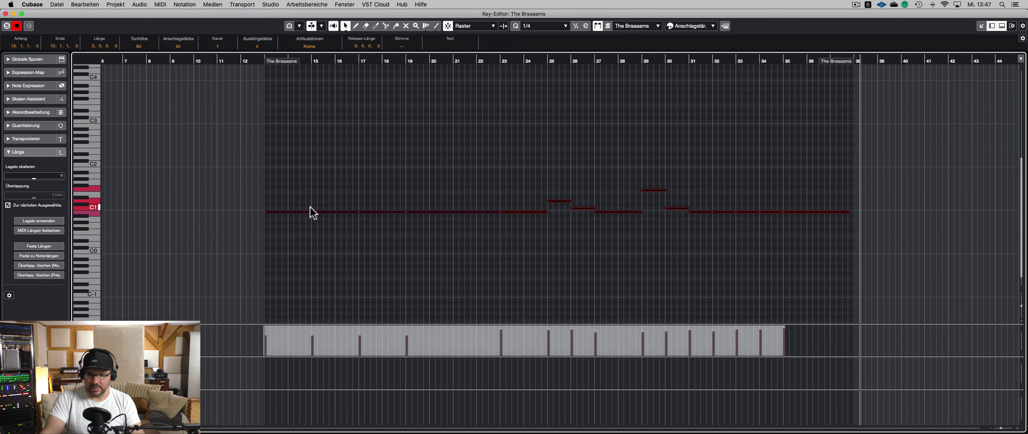
{"action": "left_click", "coordinate": [329, 93]}
{"action": "key", "text": "Return"}
{"action": "left_click", "coordinate": [305, 135]}
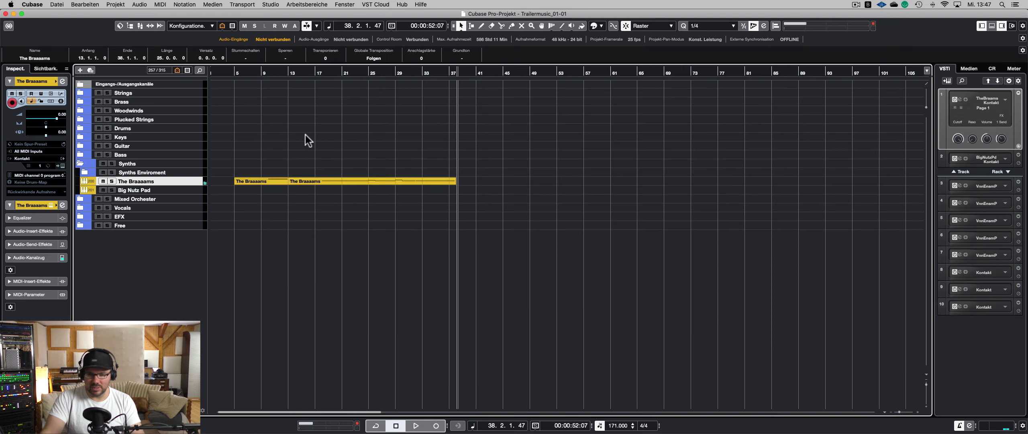
- Add a MIDI track named The Braaaams DATA below The Braaaams and set its MIDI channel to 1
{"action": "left_click", "coordinate": [291, 143]}
{"action": "left_click", "coordinate": [236, 123]}
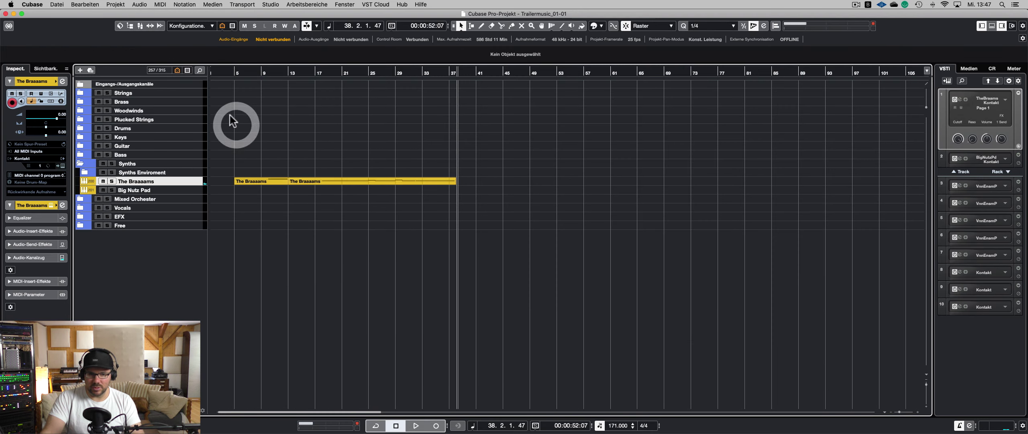
{"action": "left_click", "coordinate": [79, 72]}
{"action": "left_click", "coordinate": [527, 80]}
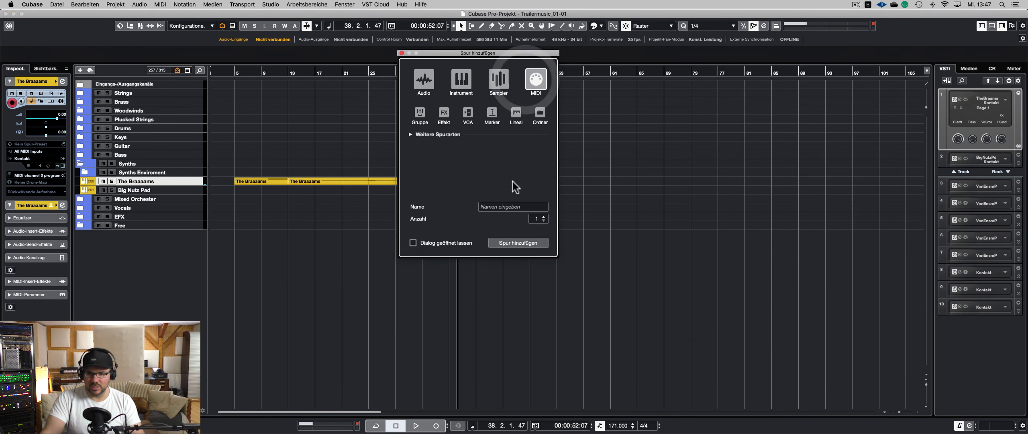
{"action": "left_click", "coordinate": [499, 207]}
{"action": "type", "text": "The"}
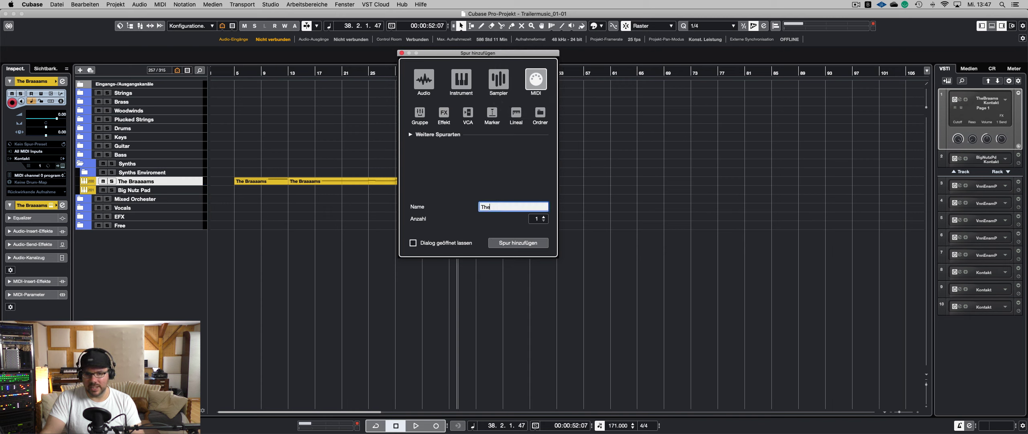
{"action": "type", "text": " Braaaams DATA"}
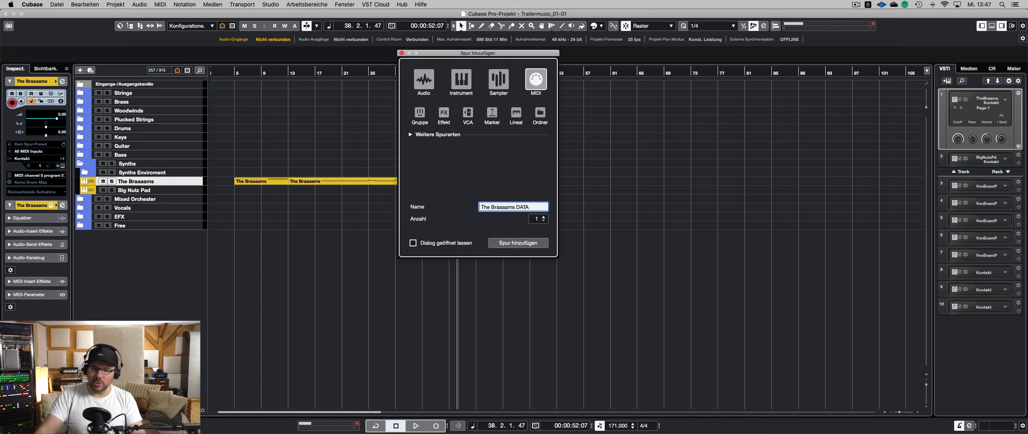
{"action": "key", "text": "Return"}
{"action": "left_click", "coordinate": [50, 165]}
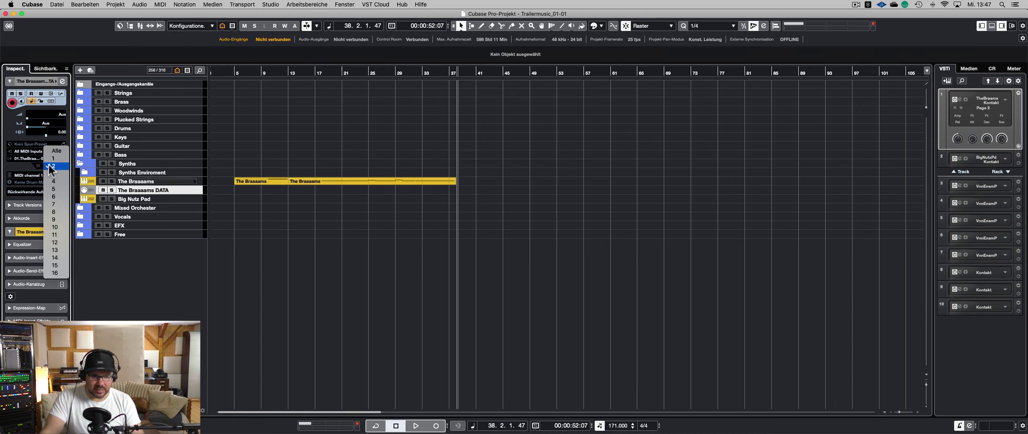
{"action": "left_click", "coordinate": [56, 159]}
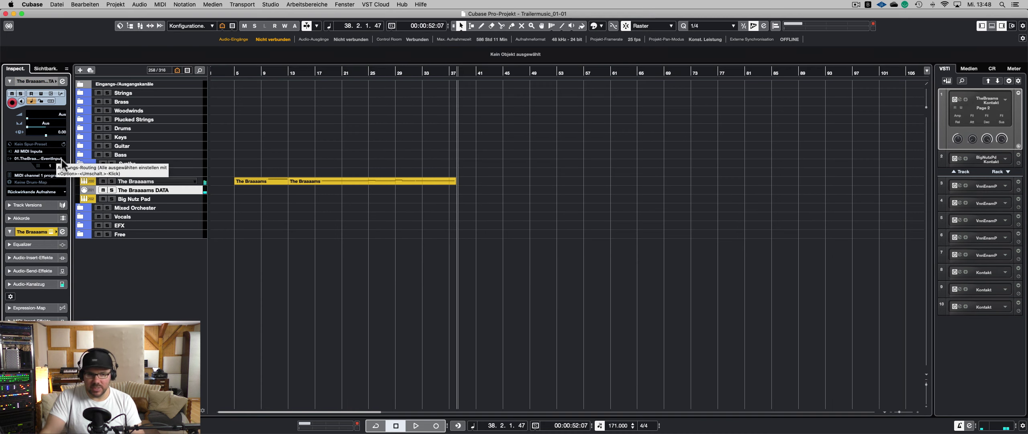
- Record modulation (CC 1) data on The Braaaams DATA track from bar 5 to about bar 37
{"action": "left_click", "coordinate": [239, 74]}
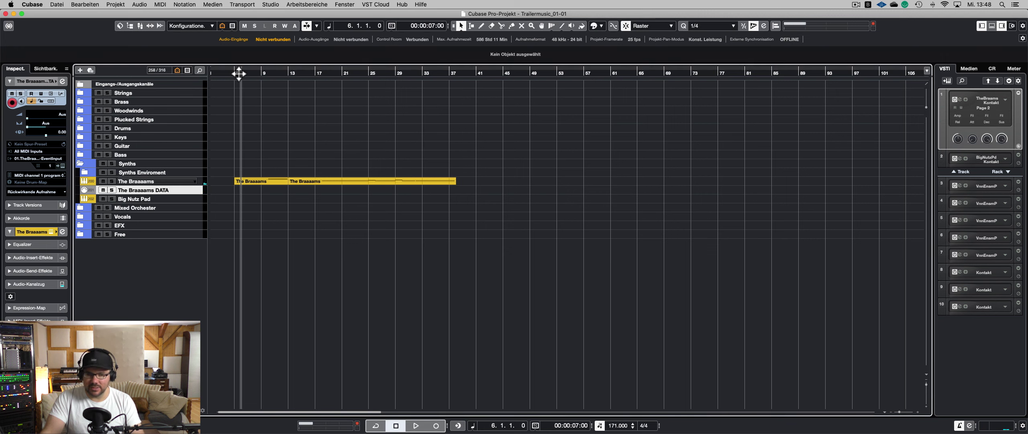
{"action": "key", "text": "KP_Subtract"}
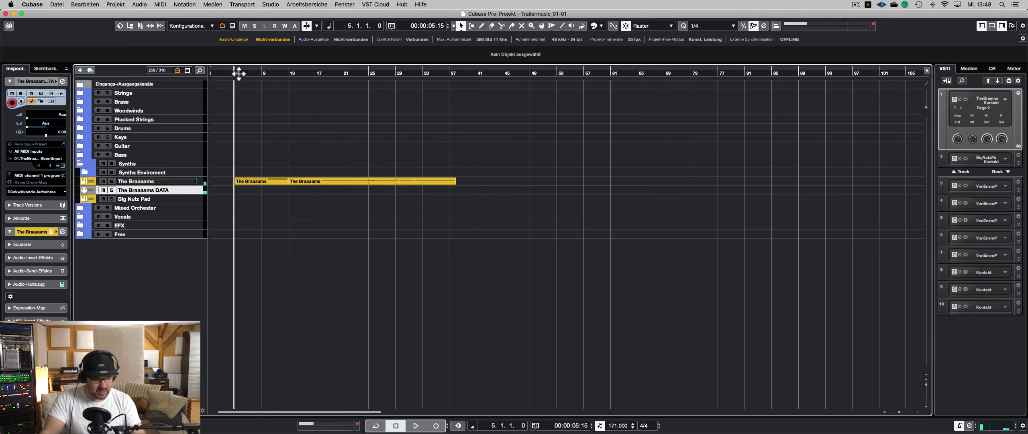
{"action": "key", "text": "KP_Multiply"}
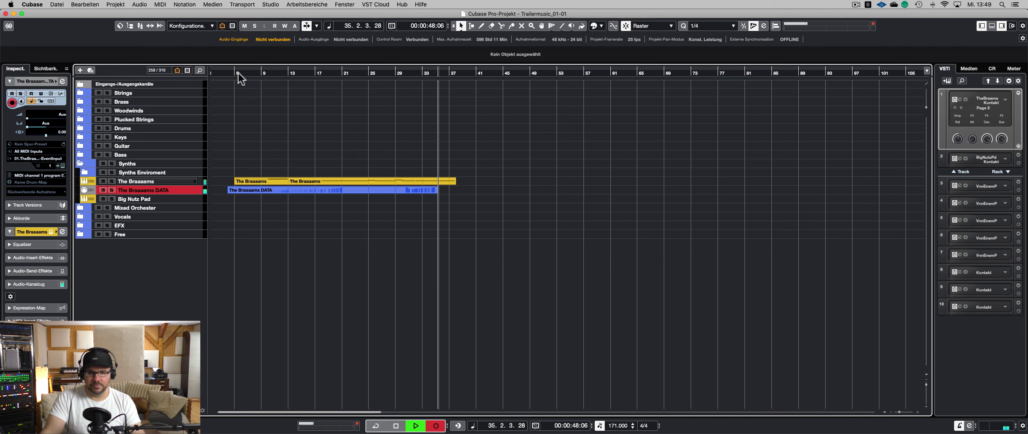
{"action": "key", "text": "*"}
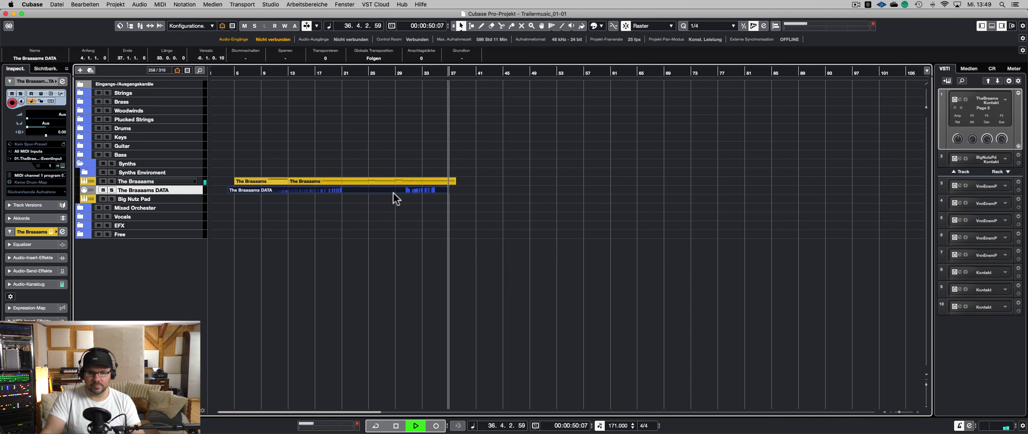
{"action": "key", "text": "space"}
- In the DATA part's Key Editor, shift the modulation rise at bar 21 to about position 21.3 and return to the project
{"action": "double_click", "coordinate": [366, 191]}
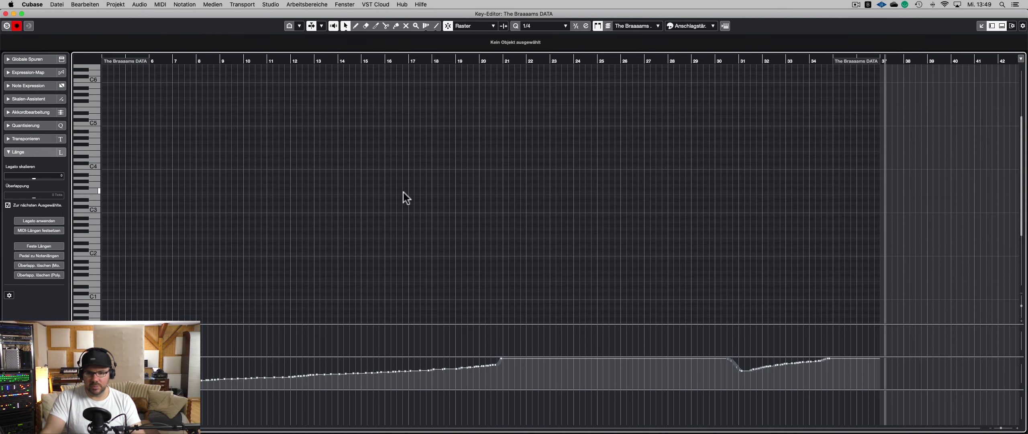
{"action": "left_click", "coordinate": [416, 60]}
{"action": "key", "text": "space"}
{"action": "scroll", "coordinate": [501, 290], "scroll_direction": "up", "scroll_amount": 4}
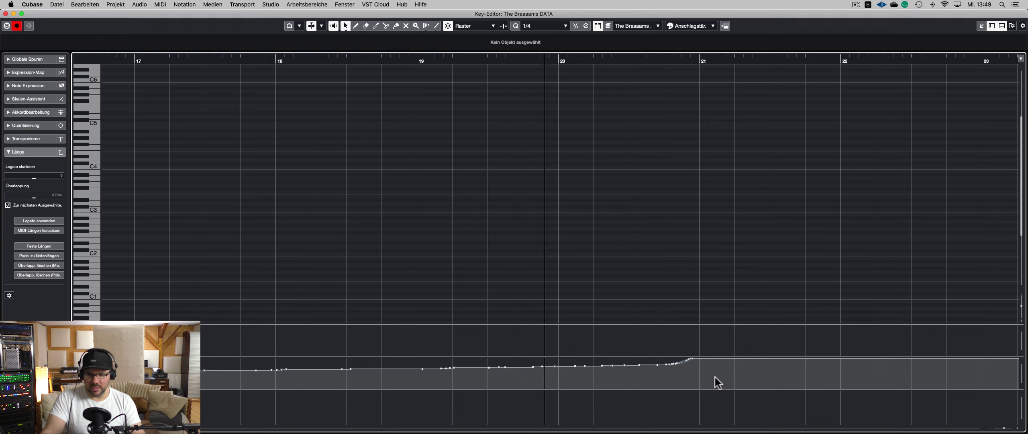
{"action": "left_click_drag", "start_coordinate": [714, 376], "coordinate": [780, 373]}
{"action": "scroll", "coordinate": [598, 257], "scroll_direction": "down", "scroll_amount": 5}
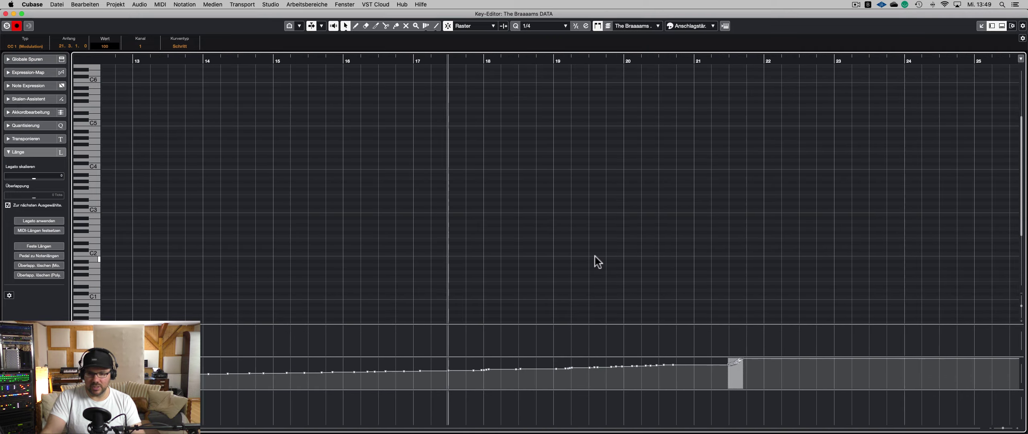
{"action": "key", "text": "g"}
{"action": "left_click", "coordinate": [610, 243]}
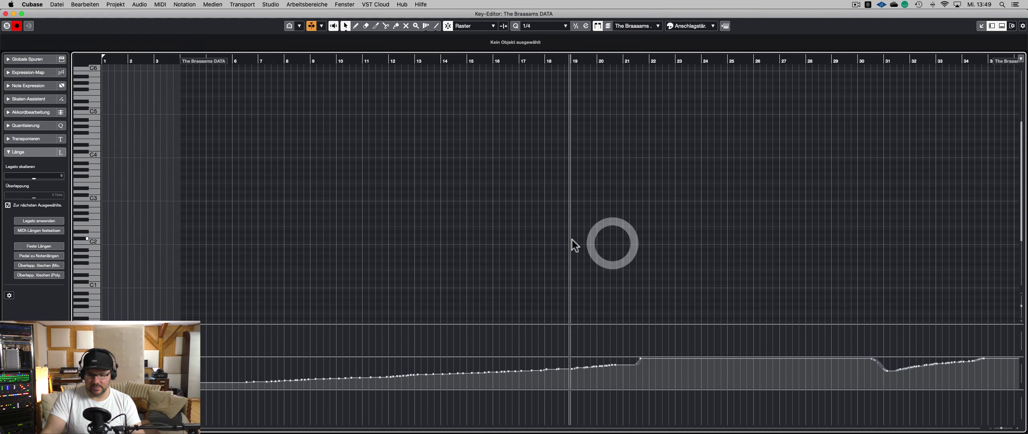
{"action": "key", "text": "Return"}
{"action": "left_click", "coordinate": [501, 222]}
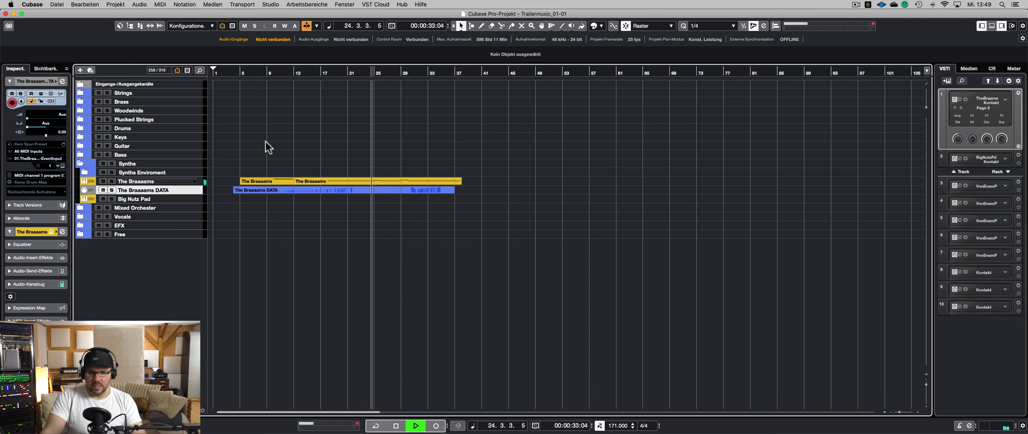
- Stop playback with the project cursor back at bar 5 and save the project
{"action": "key", "text": "space"}
{"action": "left_click", "coordinate": [238, 72]}
{"action": "left_click", "coordinate": [238, 73]}
{"action": "left_click", "coordinate": [300, 120]}
{"action": "key", "text": "super+s"}
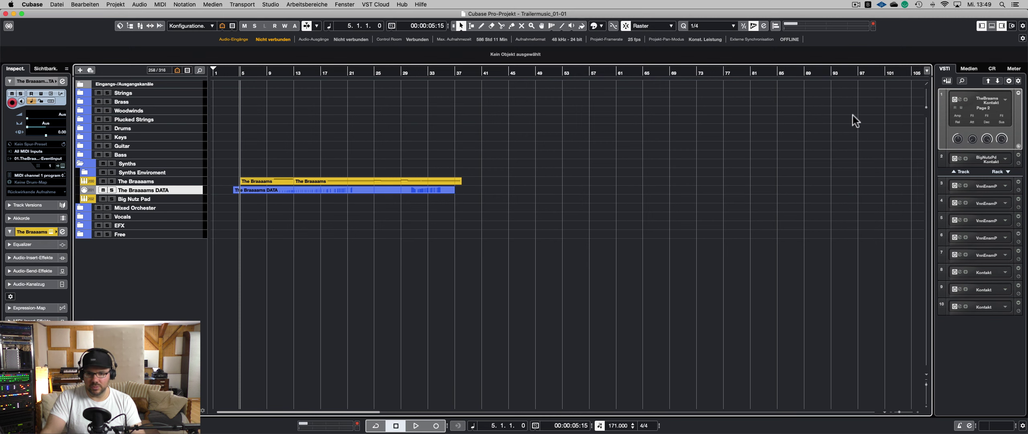
- Search the media library for "impact" and browse down to the Tech_House_Impact samples
{"action": "left_click", "coordinate": [969, 69]}
{"action": "left_click", "coordinate": [970, 83]}
{"action": "type", "text": "impact"}
{"action": "key", "text": "Return"}
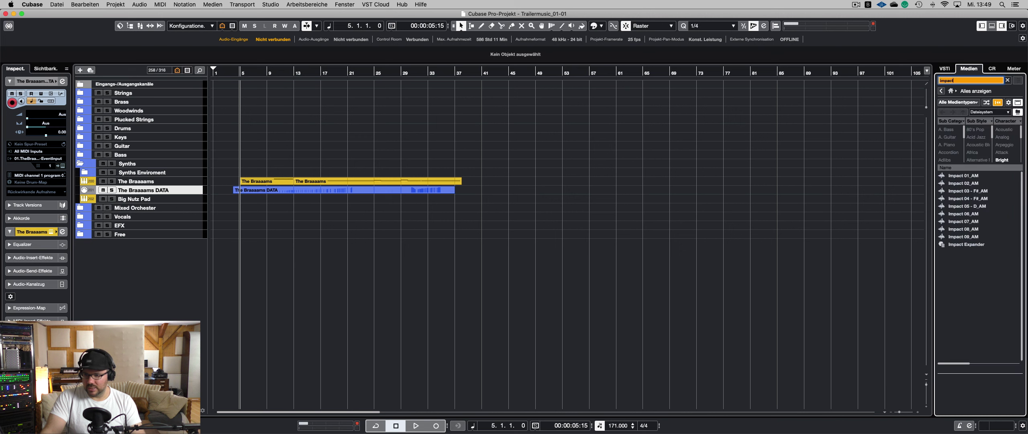
{"action": "scroll", "coordinate": [970, 299], "scroll_direction": "down", "scroll_amount": 15}
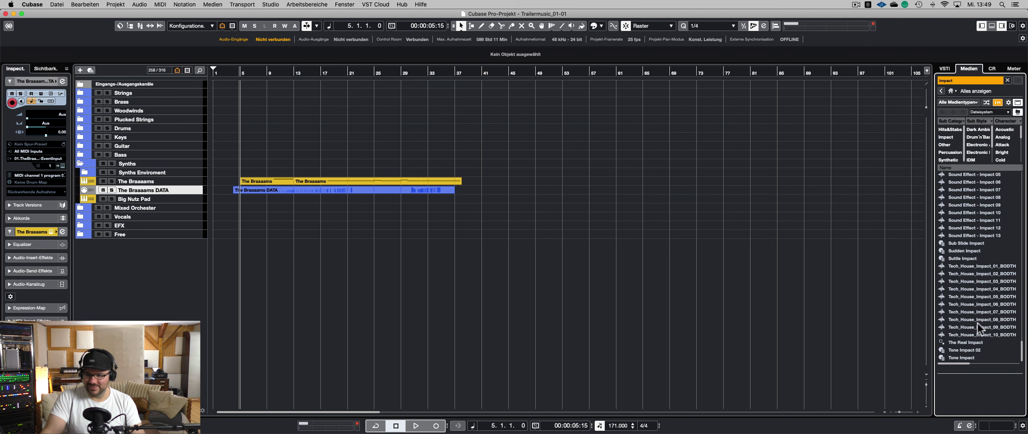
- Audition the Tech_House_Impact samples and place Tech_House_Impact_03_BODTH at bar 5 on a new audio track
{"action": "left_click", "coordinate": [974, 273]}
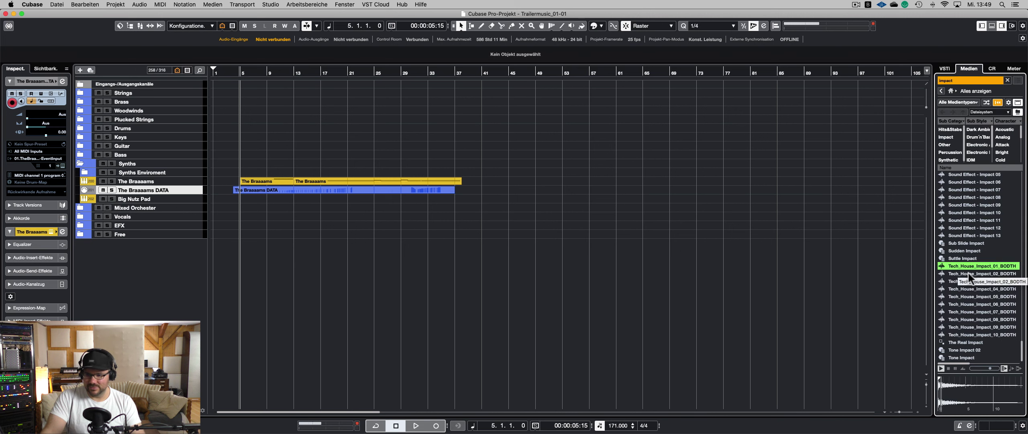
{"action": "left_click", "coordinate": [986, 368]}
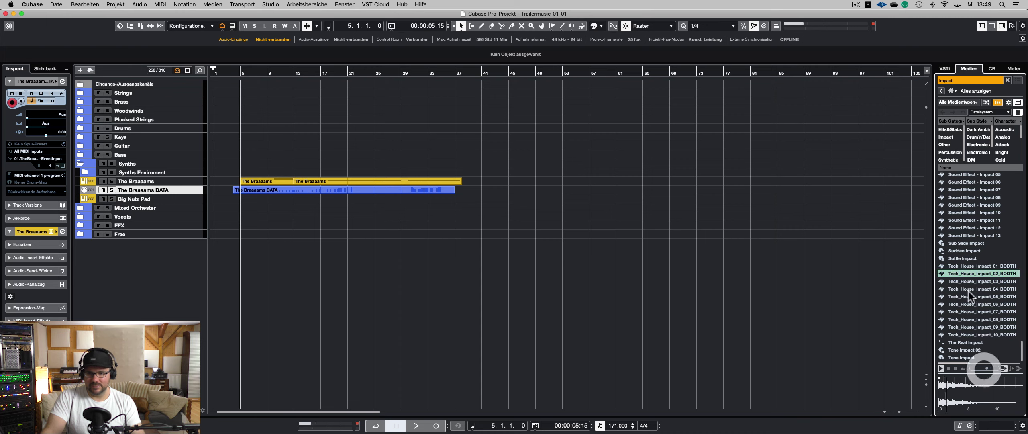
{"action": "left_click", "coordinate": [963, 281]}
{"action": "left_click", "coordinate": [961, 288]}
{"action": "left_click", "coordinate": [958, 296]}
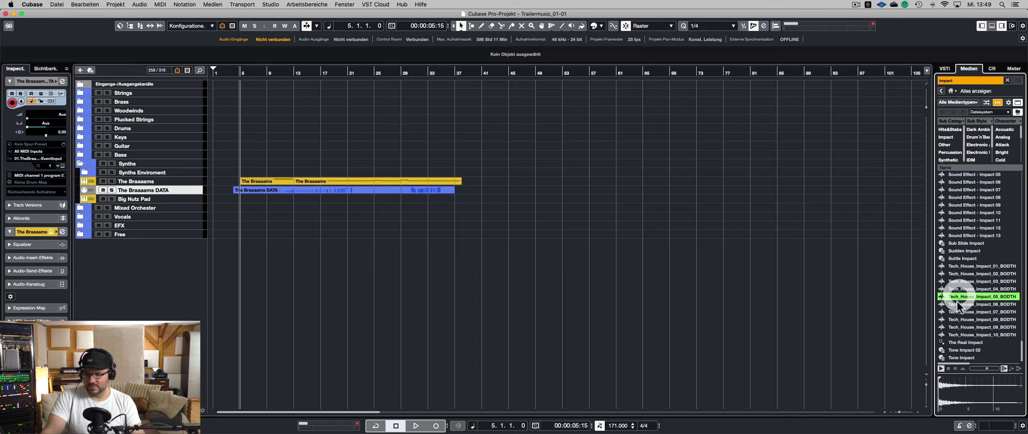
{"action": "left_click", "coordinate": [960, 311]}
{"action": "left_click", "coordinate": [962, 319]}
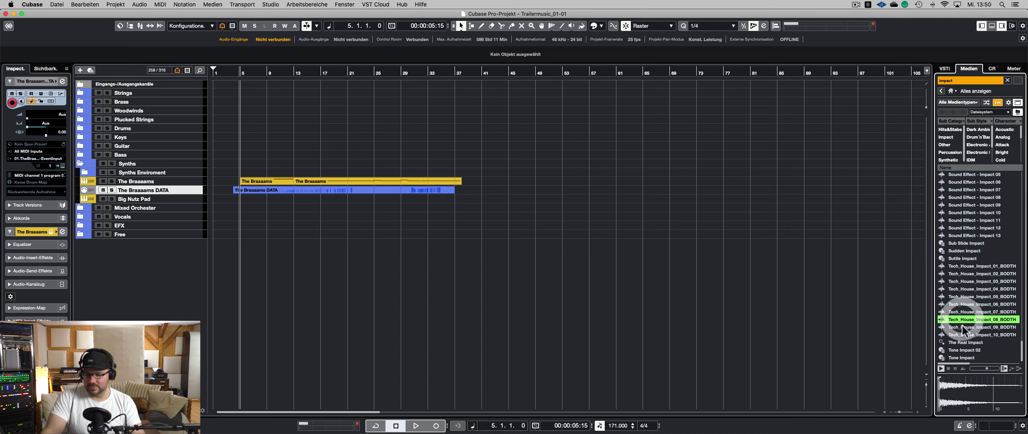
{"action": "left_click", "coordinate": [959, 290]}
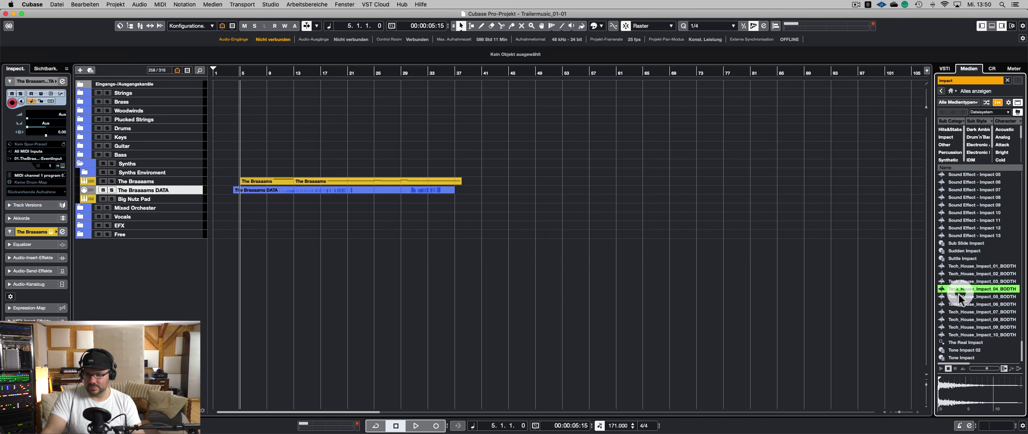
{"action": "left_click", "coordinate": [960, 297]}
{"action": "left_click", "coordinate": [966, 303]}
{"action": "left_click", "coordinate": [969, 283]}
{"action": "left_click_drag", "start_coordinate": [965, 281], "coordinate": [241, 242]}
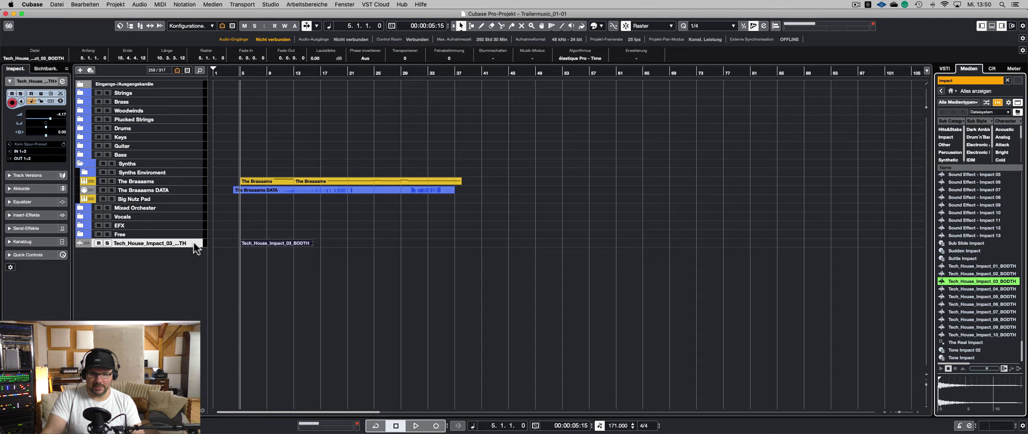
- Route the Tech_House_Impact_03 channel's output to the efxGRP group in the MixConsole and return to the project
{"action": "key", "text": "F3"}
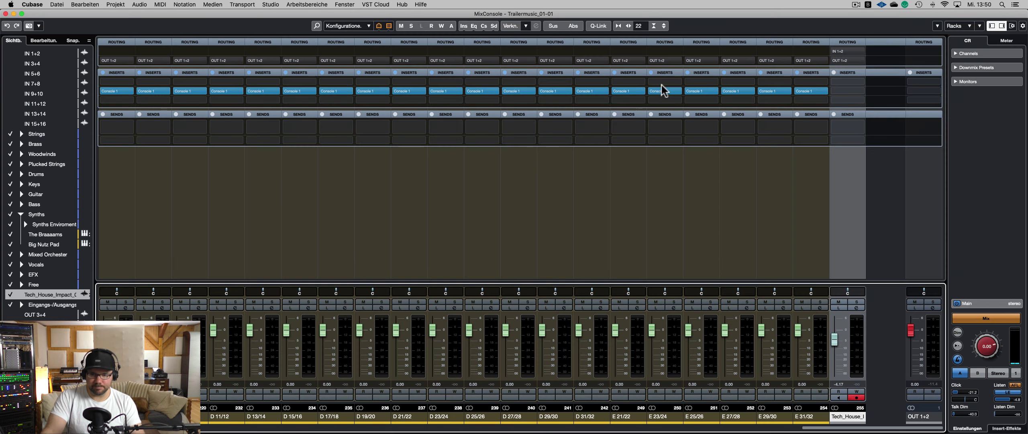
{"action": "left_click", "coordinate": [858, 60]}
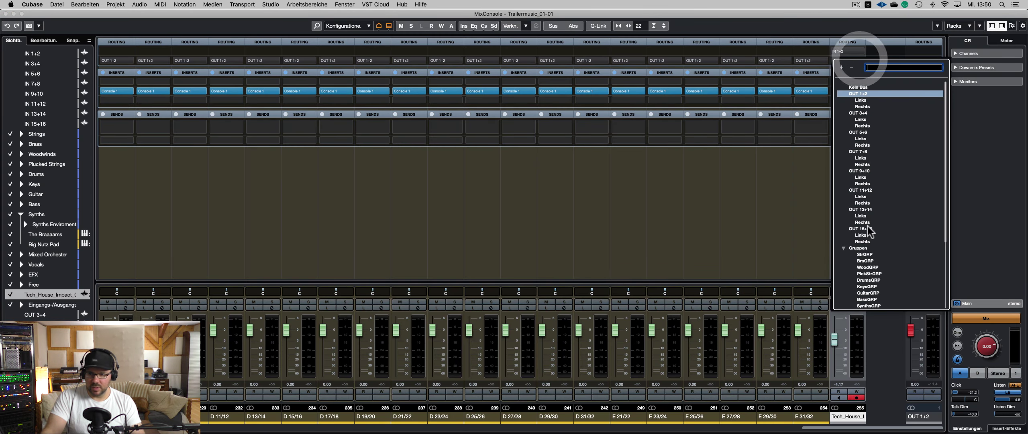
{"action": "scroll", "coordinate": [873, 296], "scroll_direction": "down", "scroll_amount": 3}
{"action": "left_click", "coordinate": [869, 292]}
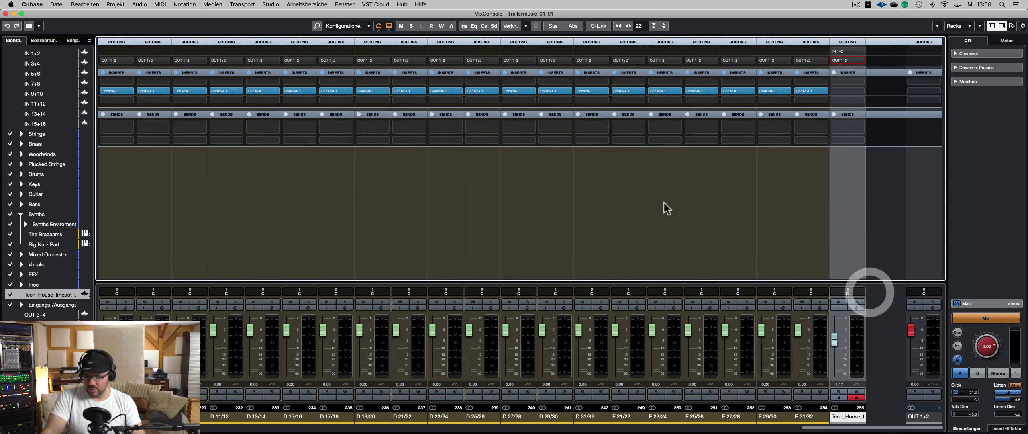
{"action": "key", "text": "F3"}
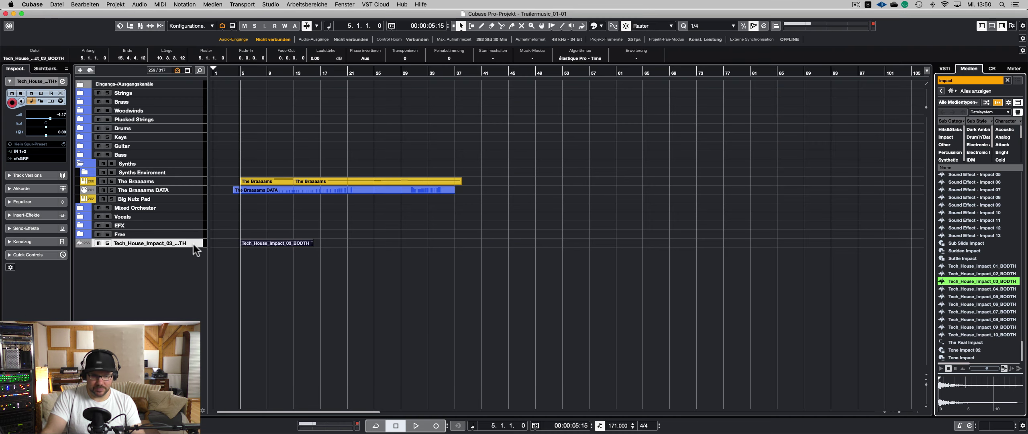
- Move the Tech_House_Impact_03 track into the EFX folder, expand the folder, and colour the track yellow
{"action": "left_click_drag", "start_coordinate": [195, 242], "coordinate": [189, 229]}
{"action": "left_click", "coordinate": [82, 225]}
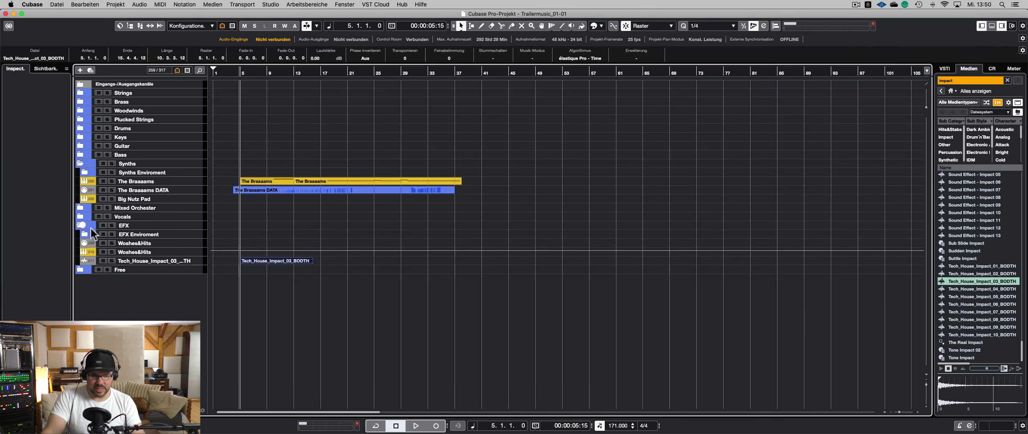
{"action": "left_click", "coordinate": [173, 260]}
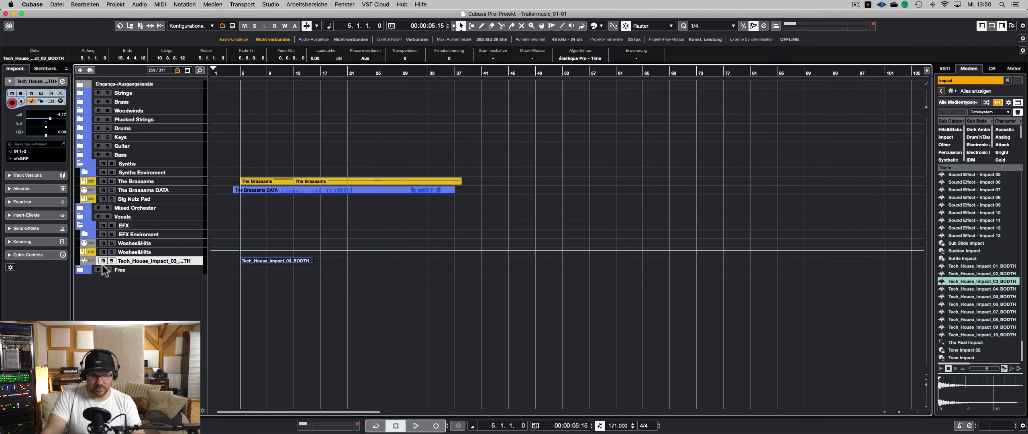
{"action": "left_click", "coordinate": [601, 27]}
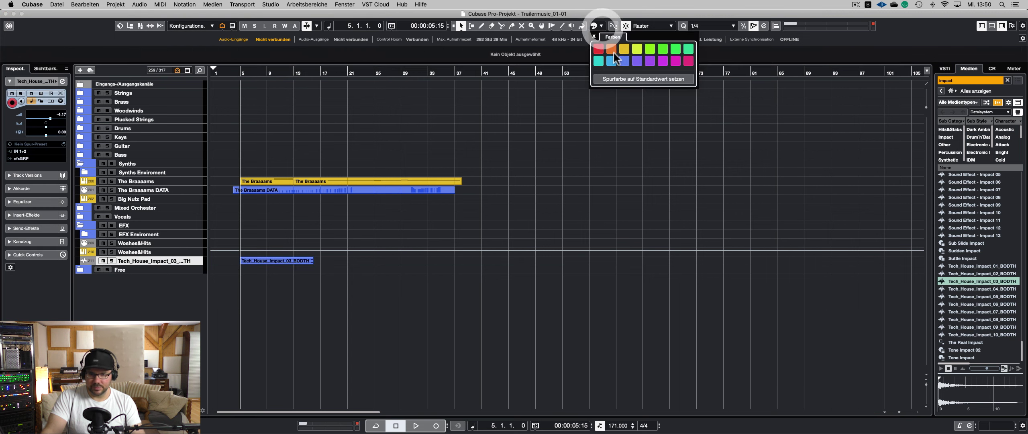
{"action": "left_click", "coordinate": [620, 48]}
{"action": "left_click", "coordinate": [277, 309]}
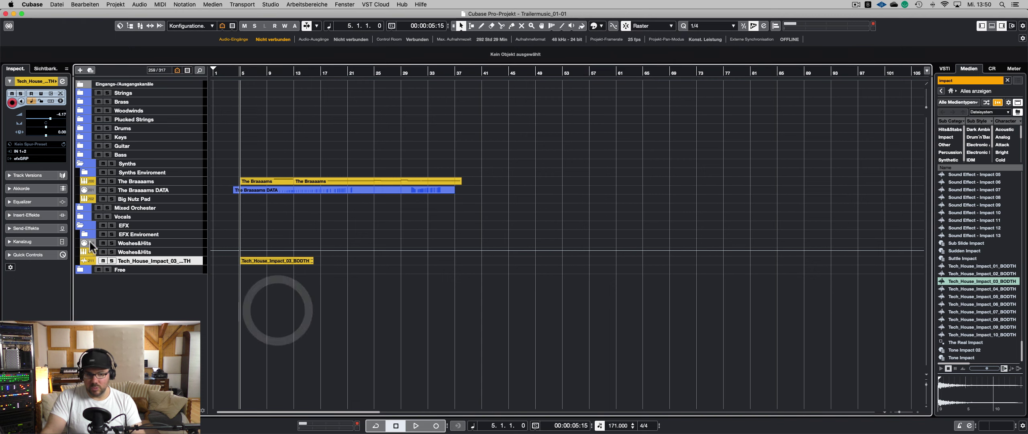
- Set the impact track's channel level to about -9.8 dB while checking it in solo and with the Braaaams
{"action": "left_click", "coordinate": [50, 242]}
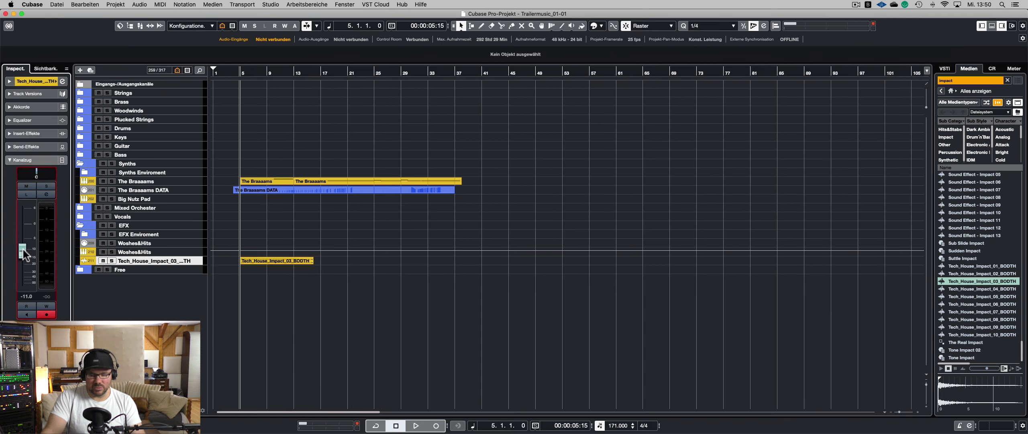
{"action": "key", "text": "s"}
{"action": "left_click_drag", "start_coordinate": [23, 252], "coordinate": [23, 249]}
{"action": "key", "text": "space"}
{"action": "key", "text": "space"}
{"action": "key", "text": "s"}
{"action": "key", "text": "space"}
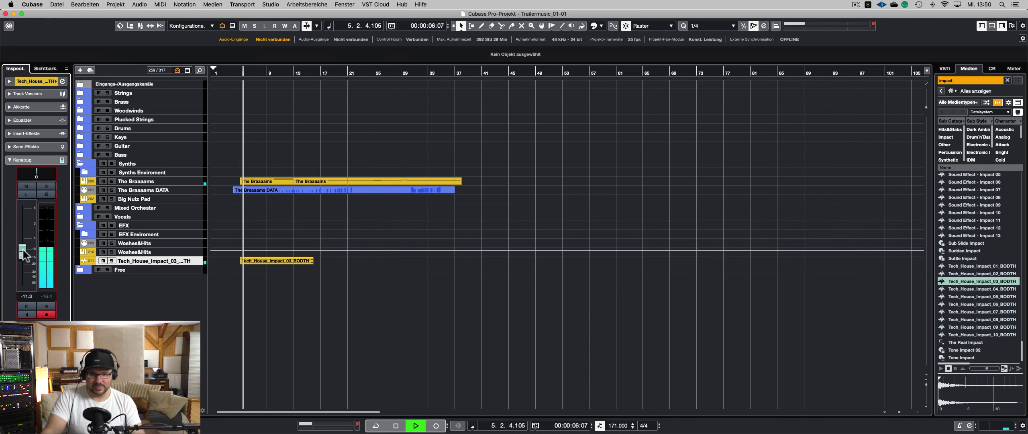
{"action": "scroll", "coordinate": [22, 250], "scroll_direction": "up", "scroll_amount": 2}
{"action": "scroll", "coordinate": [21, 249], "scroll_direction": "up", "scroll_amount": 1}
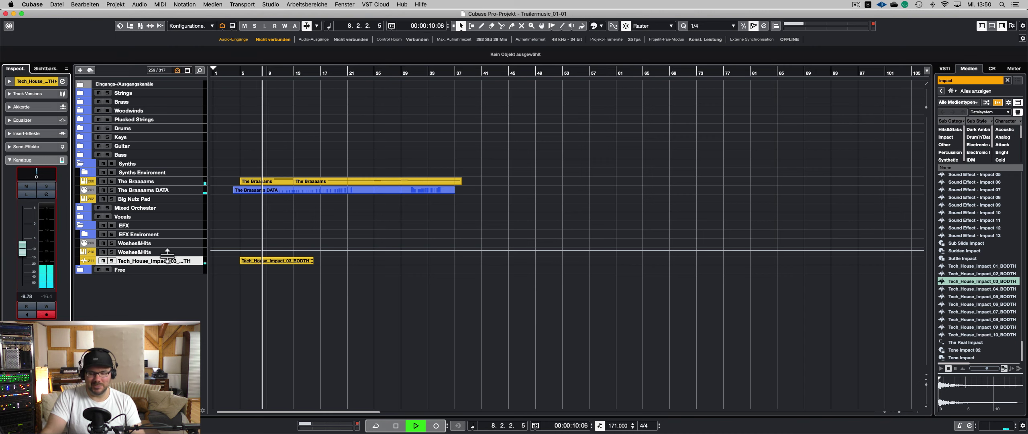
- Enlarge the Tech_House_Impact_03 track, copy its event to bars 13 and 21, and shrink the track back to one row
{"action": "left_click_drag", "start_coordinate": [175, 265], "coordinate": [226, 334]}
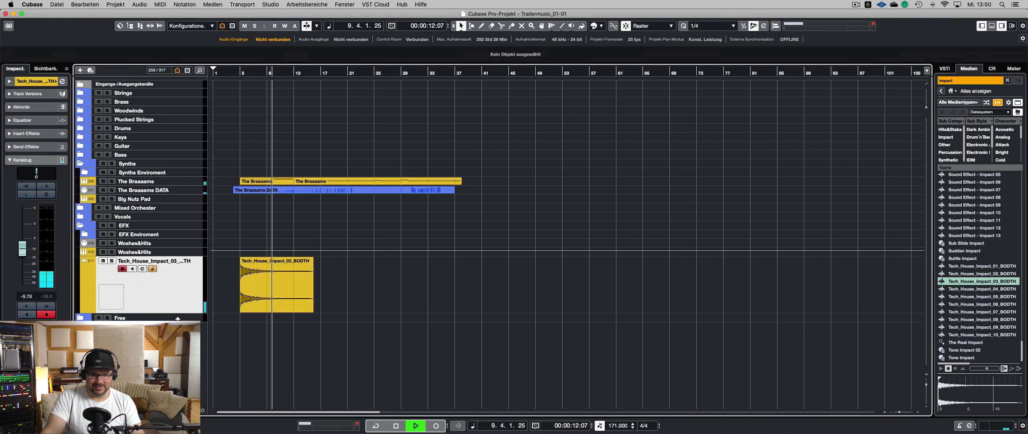
{"action": "left_click_drag", "start_coordinate": [265, 312], "coordinate": [321, 301]}
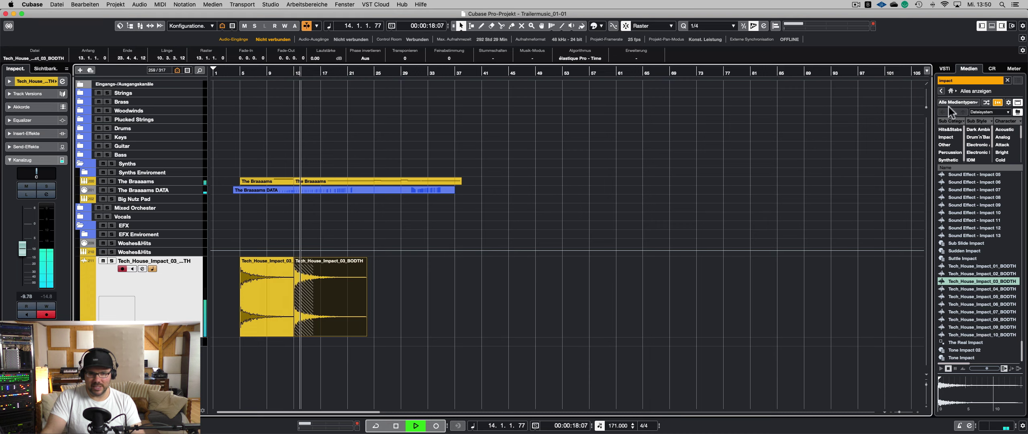
{"action": "left_click", "coordinate": [992, 68]}
{"action": "left_click", "coordinate": [968, 68]}
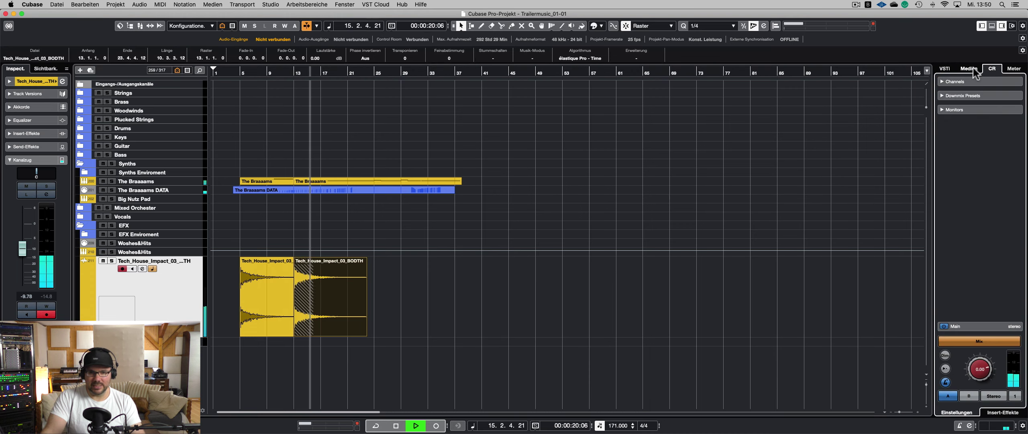
{"action": "key", "text": "F3"}
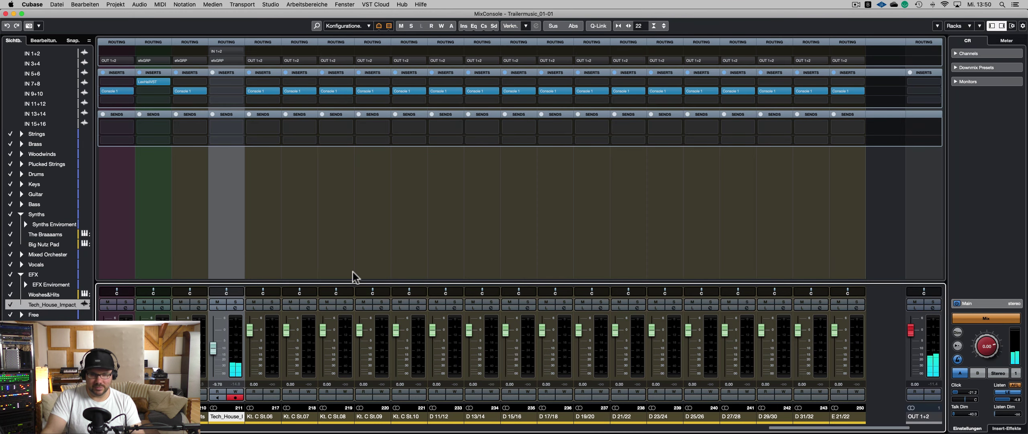
{"action": "key", "text": "F3"}
{"action": "left_click", "coordinate": [280, 379]}
{"action": "left_click_drag", "start_coordinate": [349, 295], "coordinate": [403, 298]}
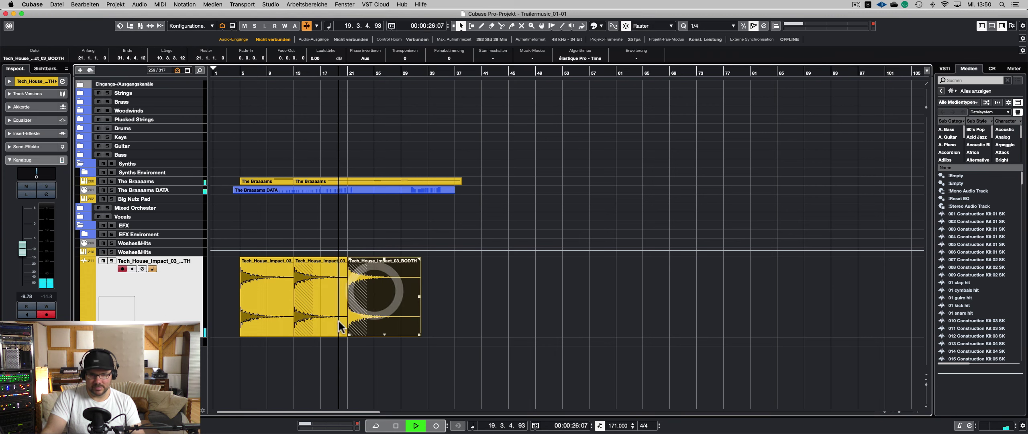
{"action": "left_click", "coordinate": [399, 364]}
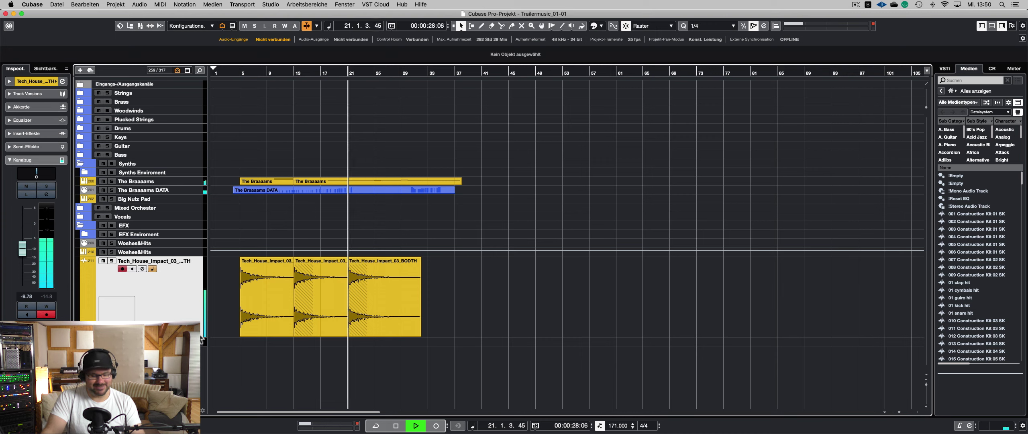
{"action": "left_click_drag", "start_coordinate": [202, 337], "coordinate": [181, 265]}
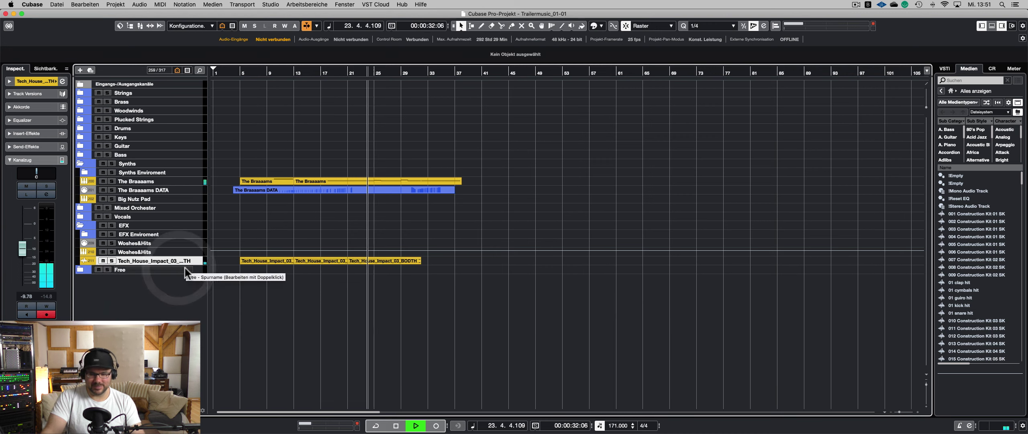
{"action": "left_click", "coordinate": [278, 287]}
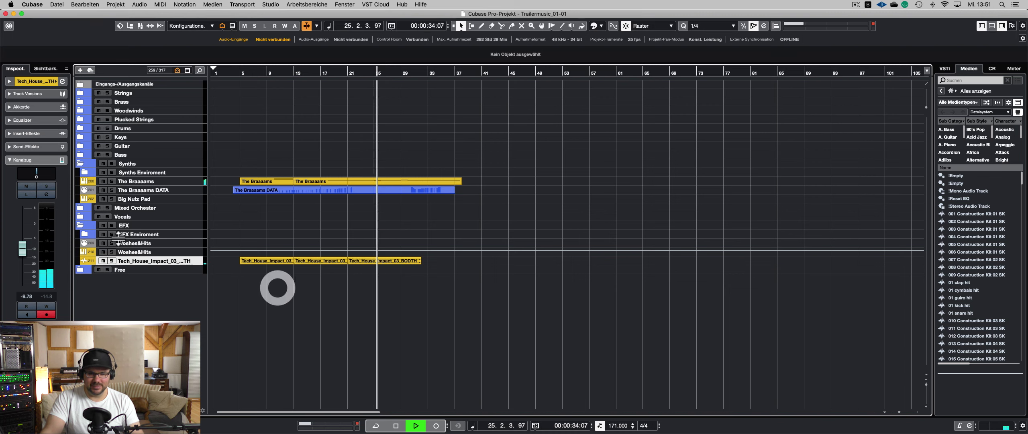
{"action": "key", "text": "space"}
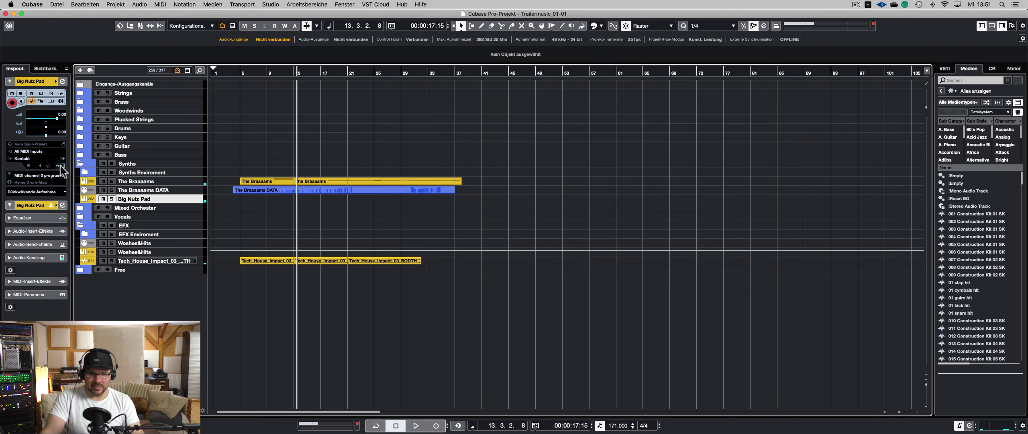
- View the Big Nutz Pad track's Kontakt instrument, close it, and play the arrangement briefly
{"action": "left_click", "coordinate": [61, 165]}
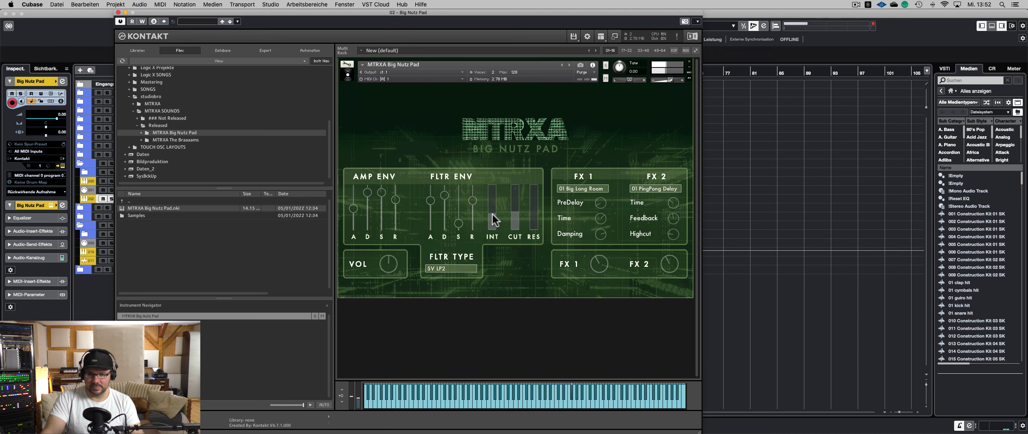
{"action": "key", "text": "super+w"}
{"action": "key", "text": "space"}
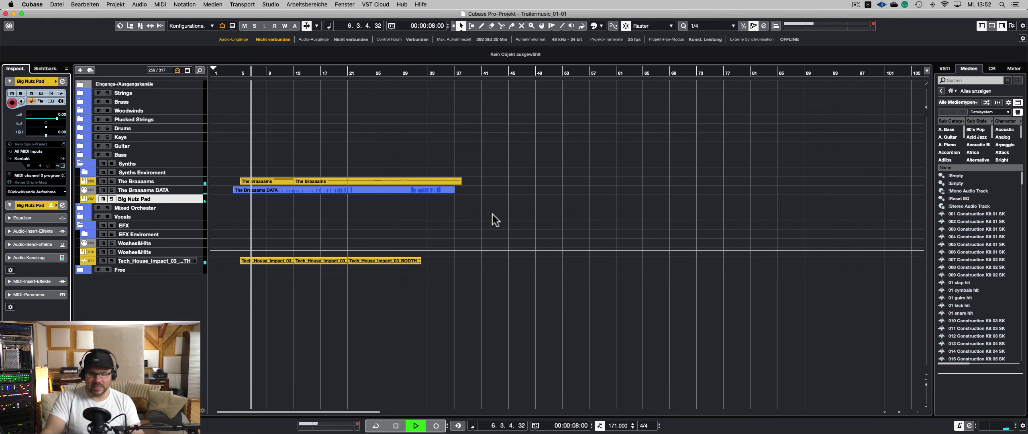
{"action": "key", "text": "space"}
- Add and activate a send to SynthsREV on the Big Nutz Pad channel in the MixConsole and return to the project
{"action": "key", "text": "F3"}
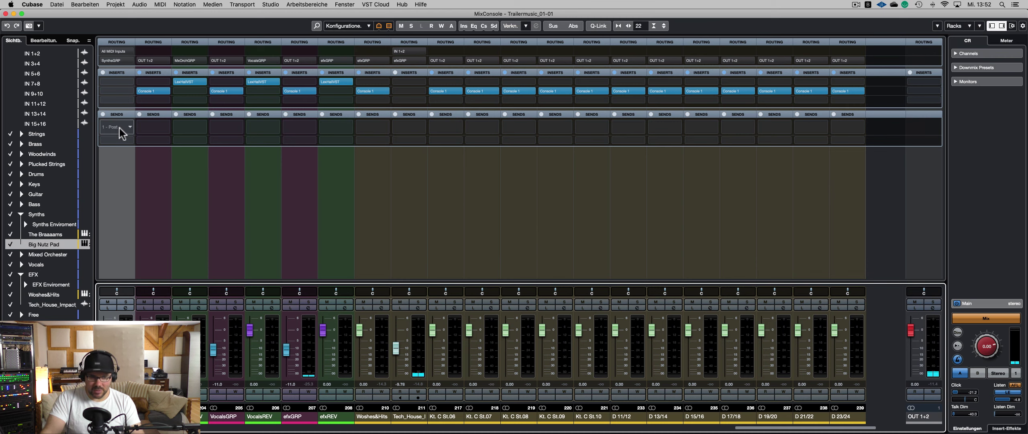
{"action": "left_click", "coordinate": [118, 128]}
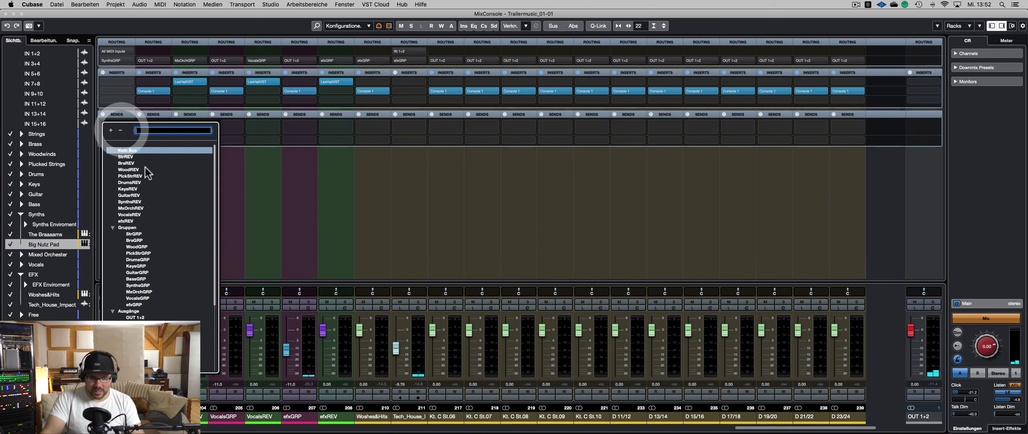
{"action": "left_click", "coordinate": [128, 202]}
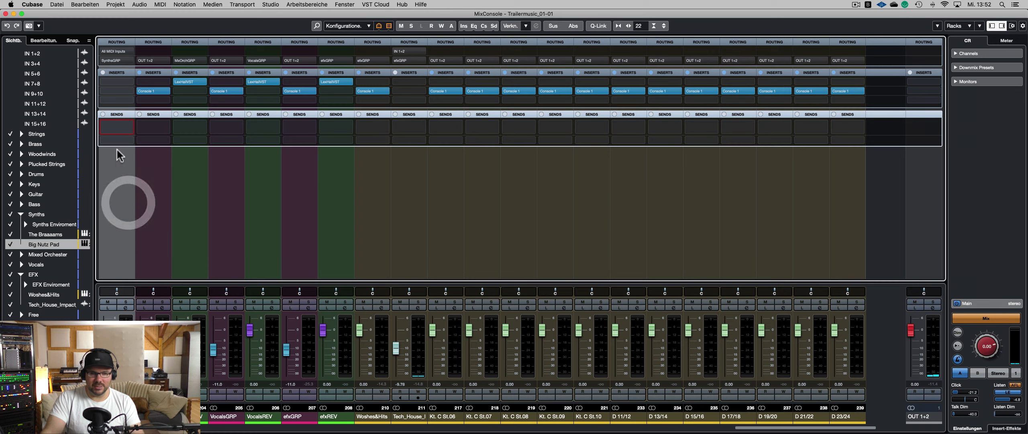
{"action": "left_click", "coordinate": [103, 123]}
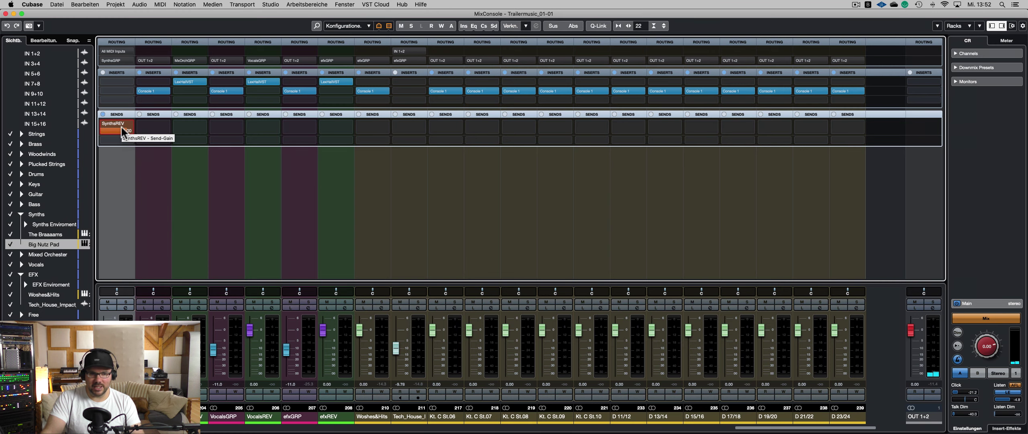
{"action": "key", "text": "F3"}
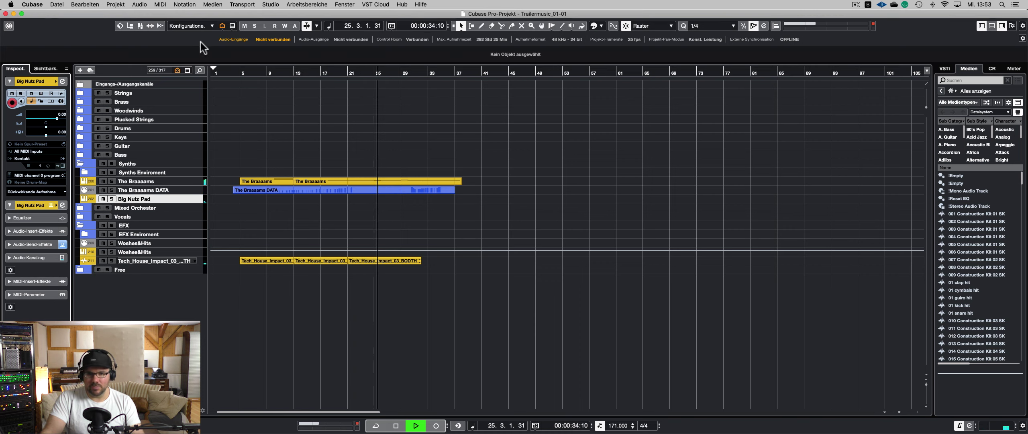
- Stop playback and insert the retrospective MIDI recording from All MIDI Inputs on the Big Nutz Pad track
{"action": "key", "text": "space"}
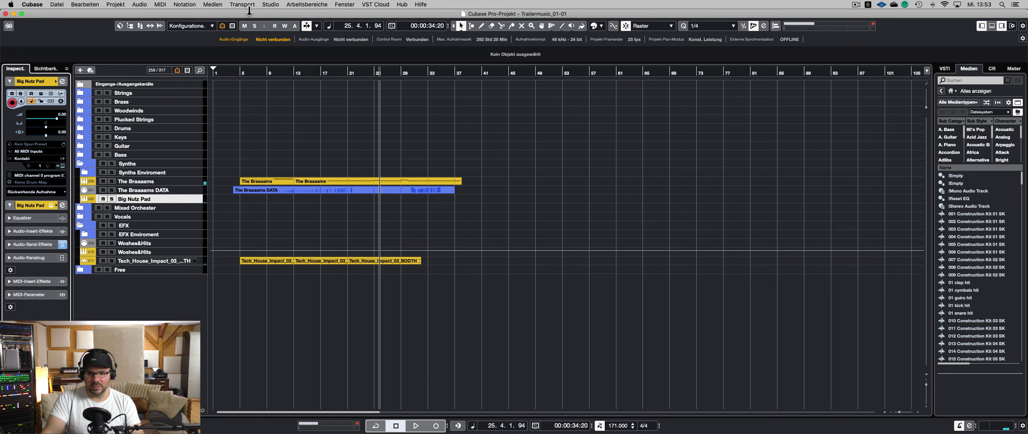
{"action": "left_click", "coordinate": [242, 5]}
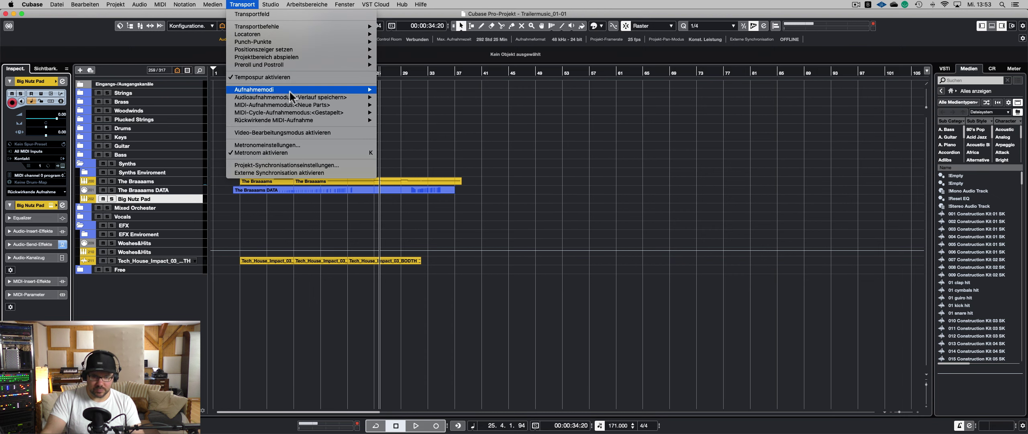
{"action": "mouse_move", "coordinate": [290, 104]}
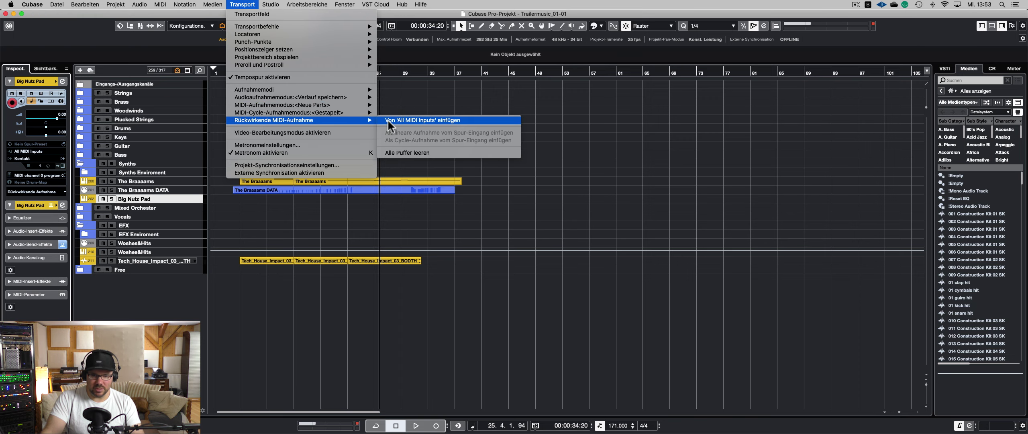
{"action": "left_click", "coordinate": [386, 120]}
- Solo the Big Nutz Pad track, open its part in the Key Editor, and extend the first note's start to bar 5
{"action": "key", "text": "s"}
{"action": "left_click", "coordinate": [241, 73]}
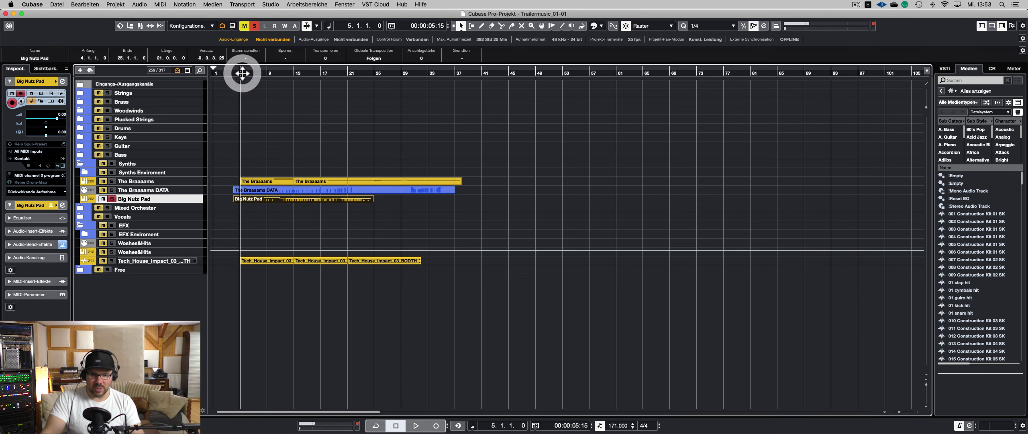
{"action": "key", "text": "Return"}
{"action": "scroll", "coordinate": [214, 230], "scroll_direction": "left", "scroll_amount": 4}
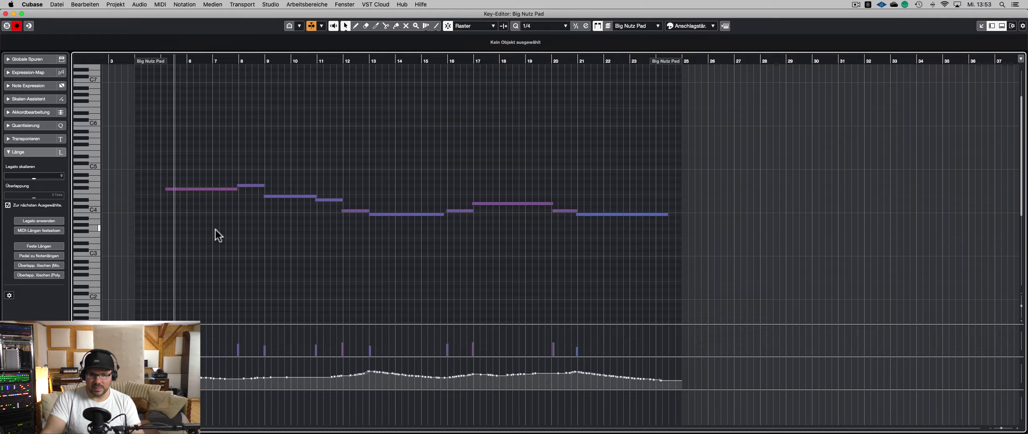
{"action": "scroll", "coordinate": [155, 228], "scroll_direction": "up", "scroll_amount": 5}
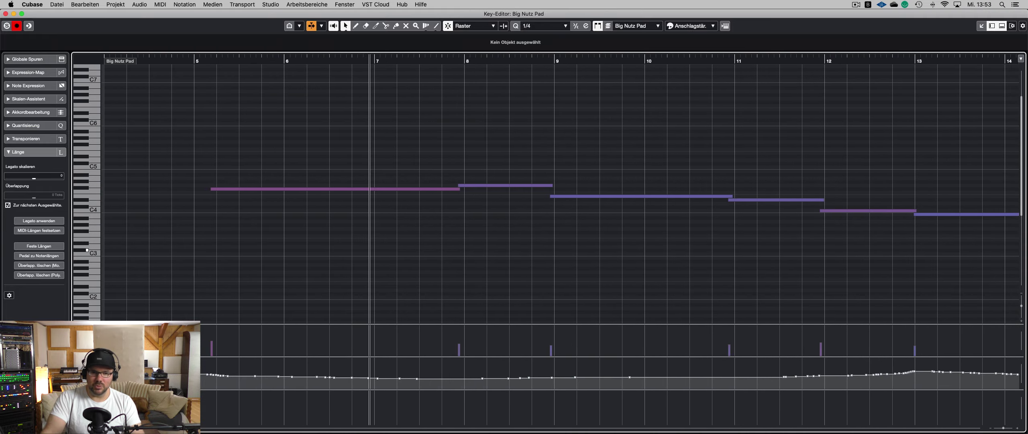
{"action": "left_click_drag", "start_coordinate": [210, 189], "coordinate": [195, 189]}
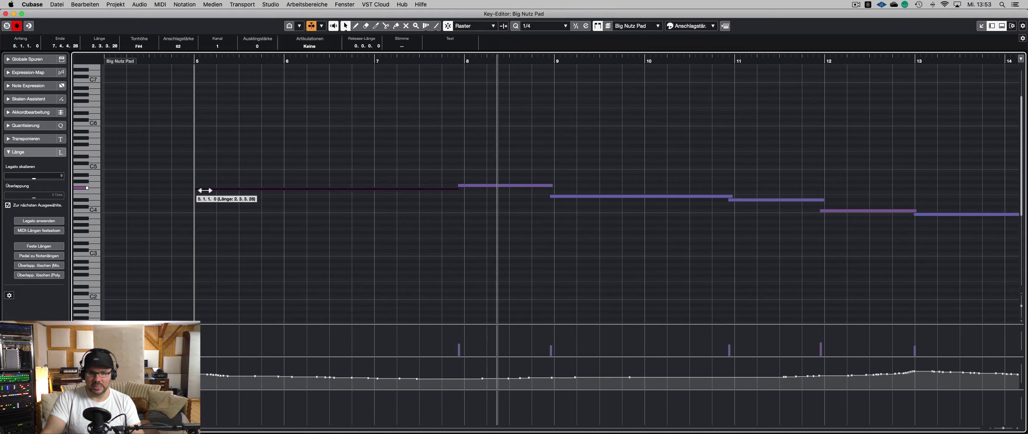
{"action": "scroll", "coordinate": [220, 221], "scroll_direction": "down", "scroll_amount": 4}
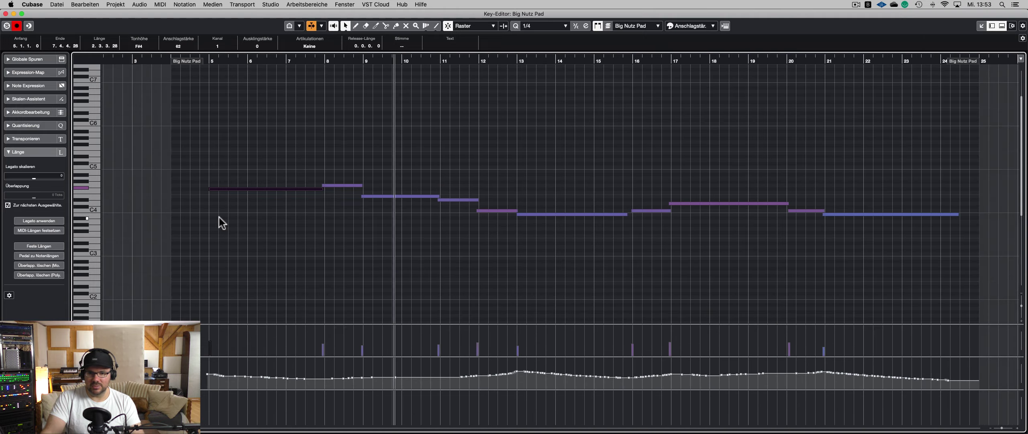
- Quantize all notes of the Big Nutz Pad part to the 1/4 grid and clear the selection
{"action": "left_click", "coordinate": [406, 249]}
{"action": "key", "text": "super+a"}
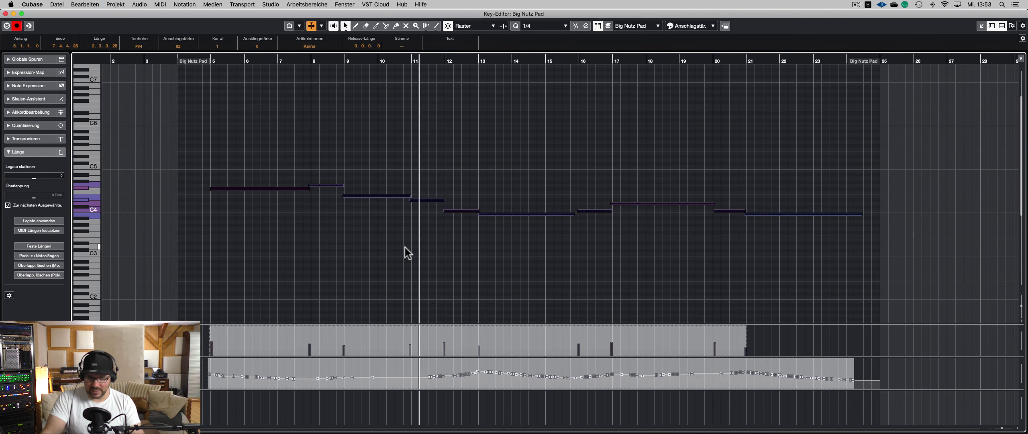
{"action": "left_click", "coordinate": [552, 247]}
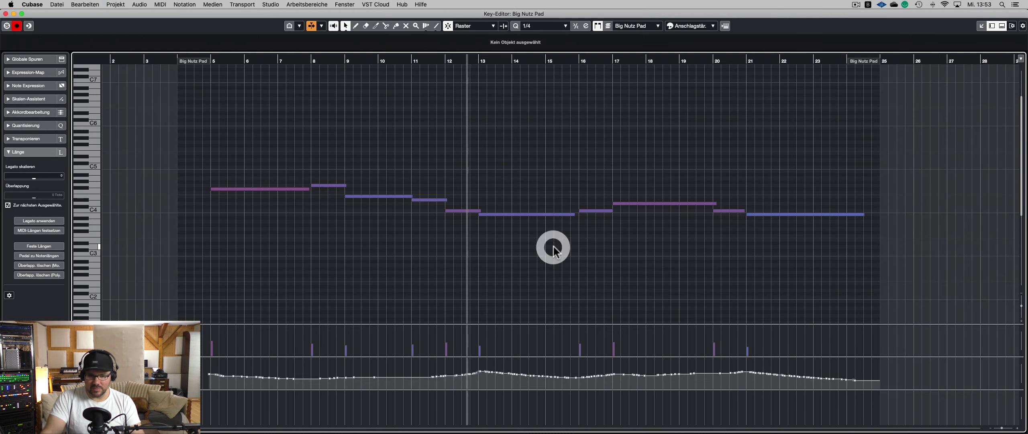
- Lengthen the pad note starting at bar 13 so that it joins the note at bar 16
{"action": "left_click", "coordinate": [573, 215]}
{"action": "left_click_drag", "start_coordinate": [602, 188], "coordinate": [564, 224]}
{"action": "key", "text": "l"}
{"action": "left_click", "coordinate": [615, 243]}
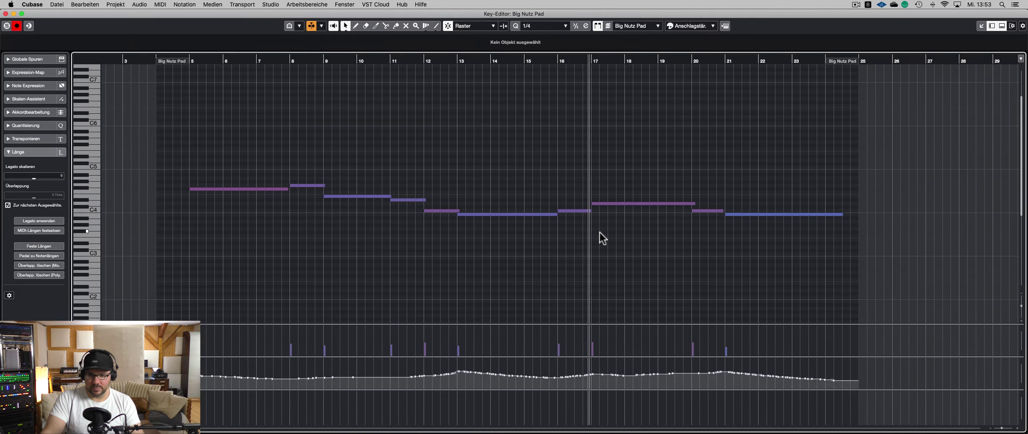
- Raise the note at bar 17 to D#4, lengthen the bar 20 note to bar 21, and close the Key Editor
{"action": "left_click", "coordinate": [622, 202]}
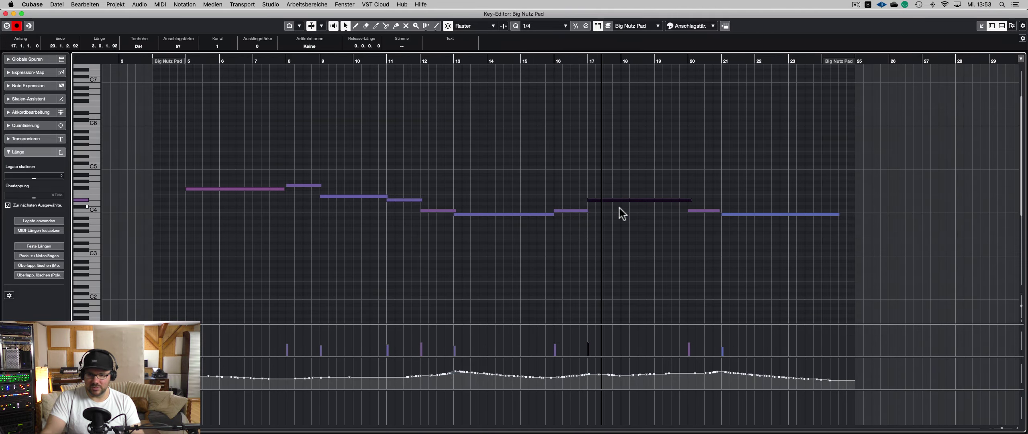
{"action": "left_click", "coordinate": [679, 59]}
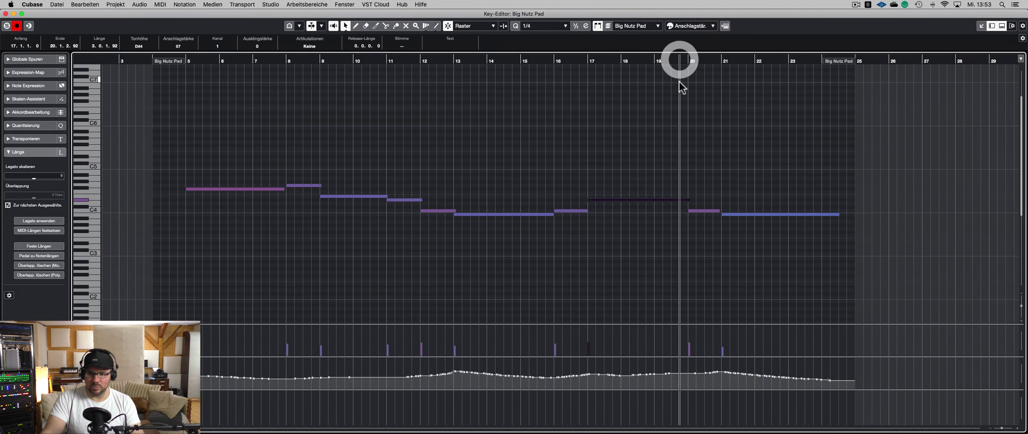
{"action": "left_click_drag", "start_coordinate": [741, 189], "coordinate": [718, 222]}
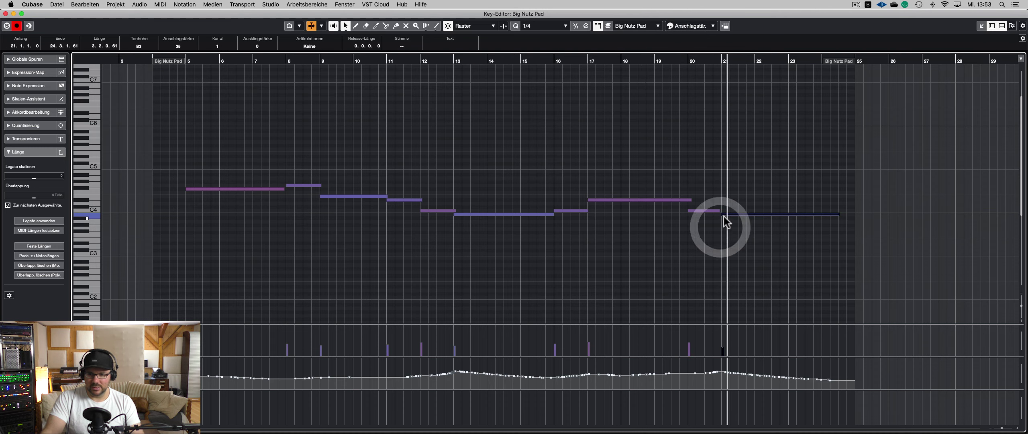
{"action": "left_click_drag", "start_coordinate": [745, 180], "coordinate": [712, 233]}
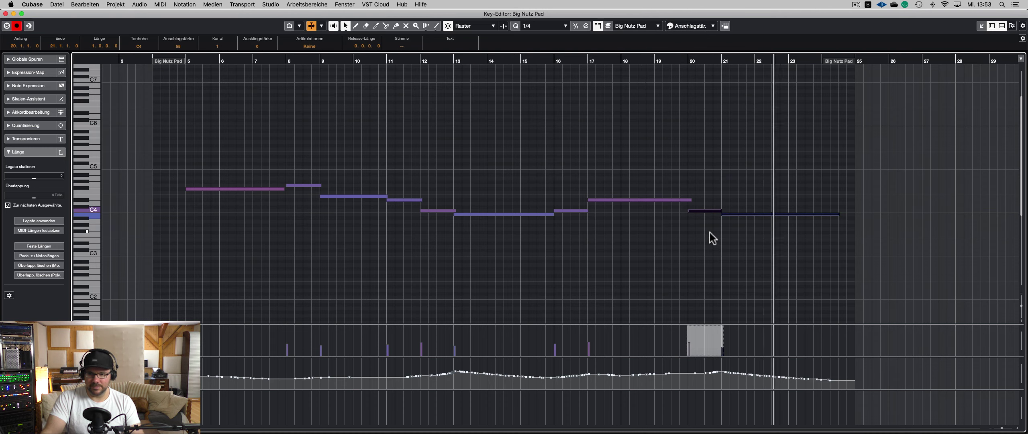
{"action": "key", "text": "Return"}
{"action": "key", "text": "space"}
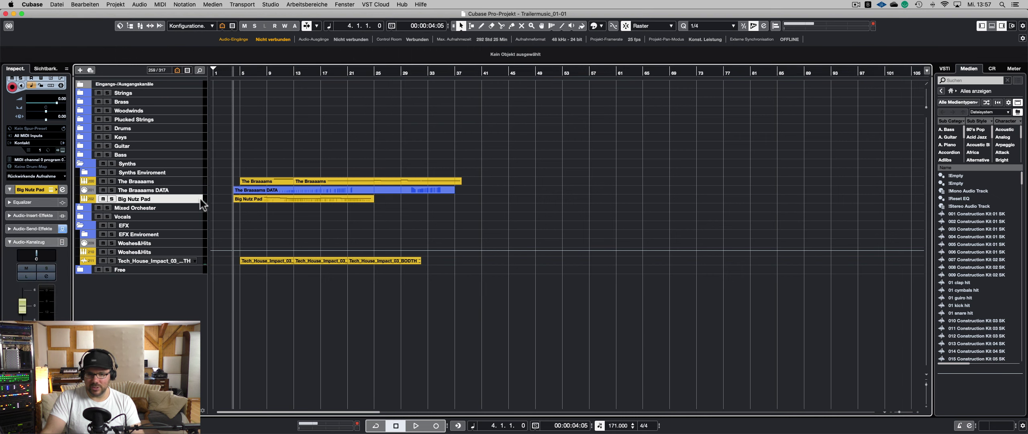
- Solo the Big Nutz Pad track and insert the UAD Empirical Labs Distressor as its first audio effect
{"action": "left_click", "coordinate": [111, 198]}
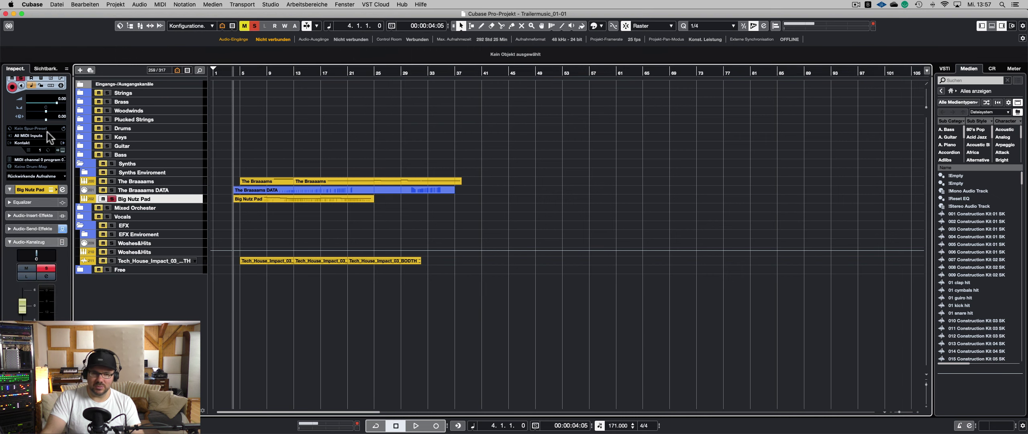
{"action": "left_click", "coordinate": [39, 217]}
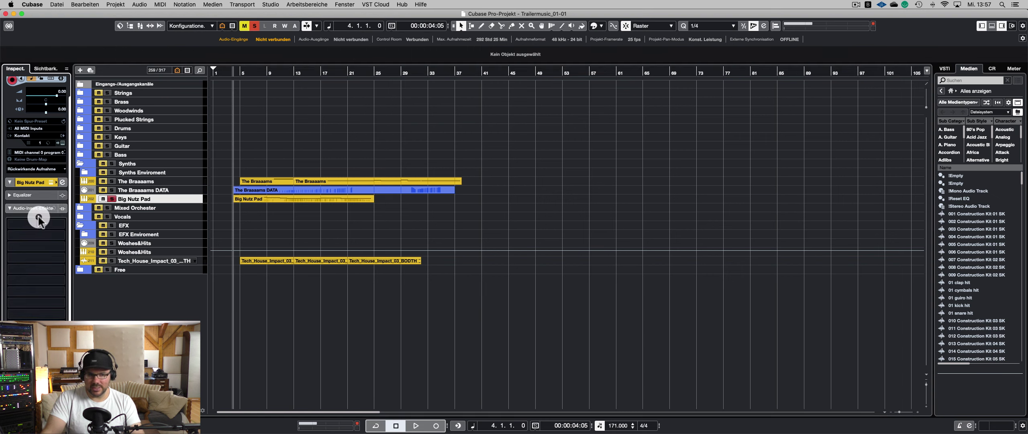
{"action": "left_click", "coordinate": [36, 222]}
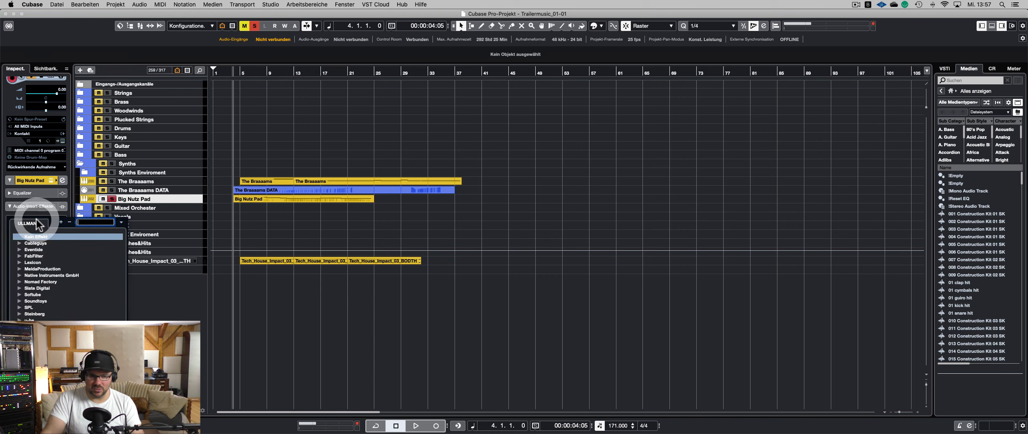
{"action": "type", "text": "distre"}
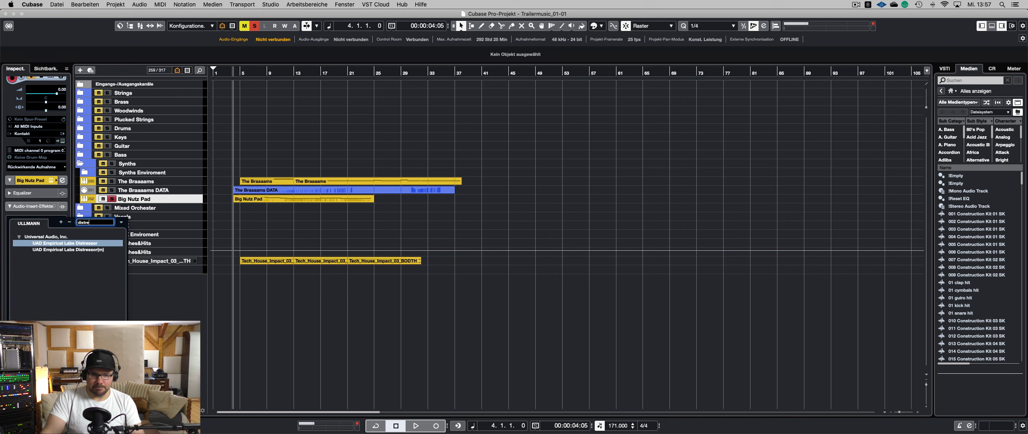
{"action": "key", "text": "Return"}
- Play the soloed pad and adjust the Distressor's input and output levels by ear, keeping the effect window clear of the track list
{"action": "key", "text": "space"}
{"action": "left_click_drag", "start_coordinate": [319, 64], "coordinate": [466, 83]}
{"action": "left_click_drag", "start_coordinate": [437, 212], "coordinate": [476, 227]}
{"action": "left_click_drag", "start_coordinate": [669, 193], "coordinate": [671, 224]}
{"action": "left_click_drag", "start_coordinate": [476, 206], "coordinate": [462, 209]}
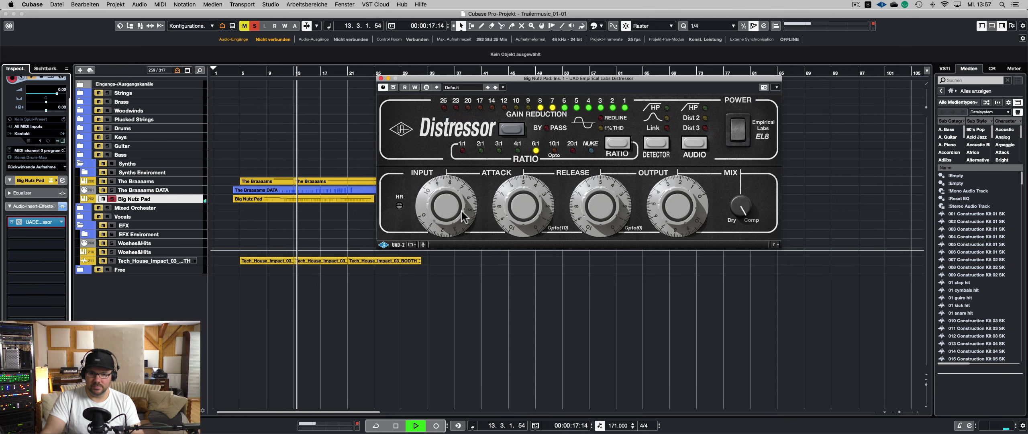
{"action": "left_click", "coordinate": [462, 210]}
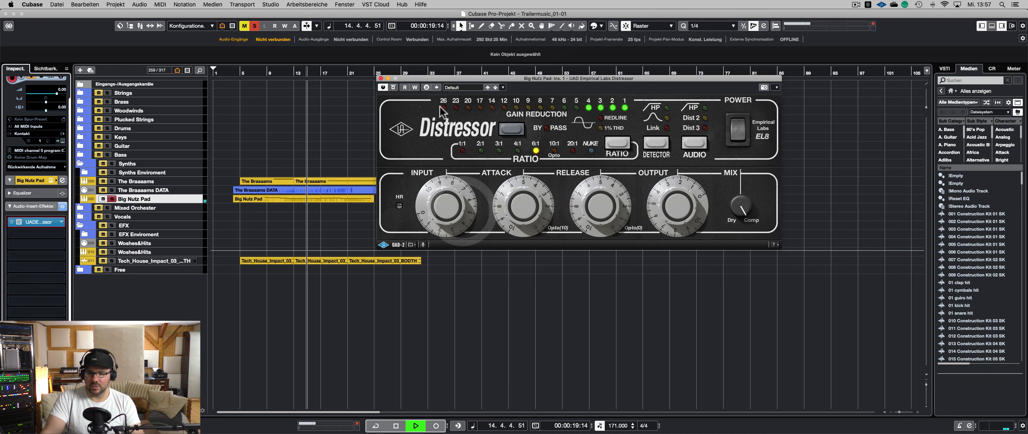
- Compare the pad with the Distressor bypassed and active, using both the insert bypass and the unit's power switch
{"action": "left_click", "coordinate": [395, 87]}
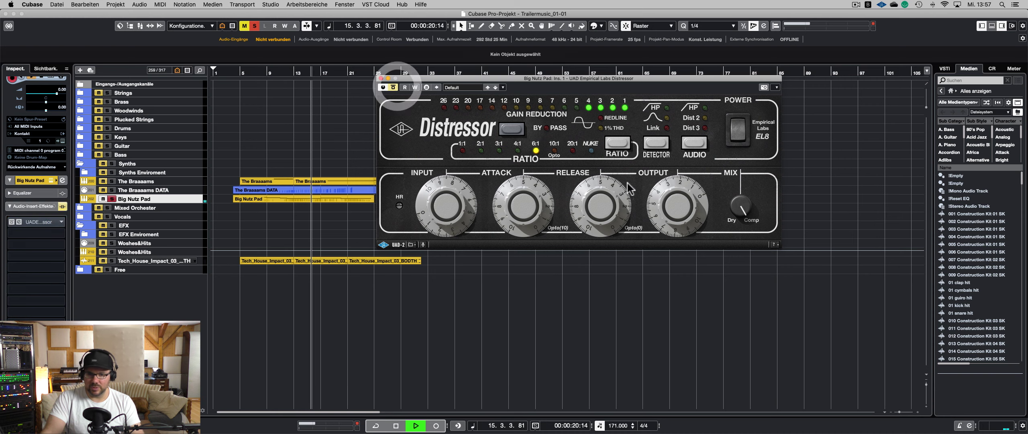
{"action": "left_click", "coordinate": [393, 87]}
{"action": "left_click", "coordinate": [737, 137]}
{"action": "left_click", "coordinate": [736, 129]}
{"action": "left_click", "coordinate": [736, 137]}
{"action": "left_click", "coordinate": [738, 135]}
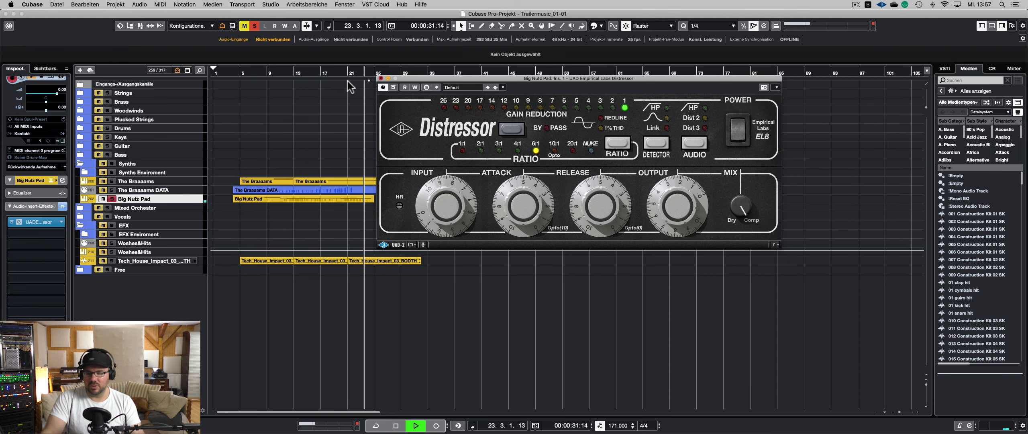
- Unsolo the Big Nutz Pad and play the full mix from bar 4, checking the Distressor's gain reduction in context
{"action": "left_click", "coordinate": [381, 78]}
{"action": "key", "text": "space"}
{"action": "left_click", "coordinate": [237, 74]}
{"action": "key", "text": "s"}
{"action": "left_click", "coordinate": [232, 74]}
{"action": "key", "text": "space"}
{"action": "left_click", "coordinate": [318, 142]}
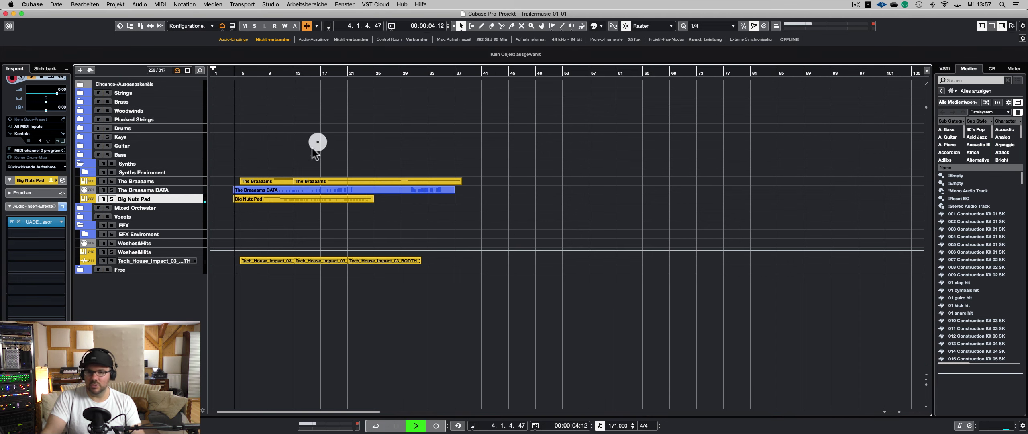
{"action": "left_click", "coordinate": [342, 129]}
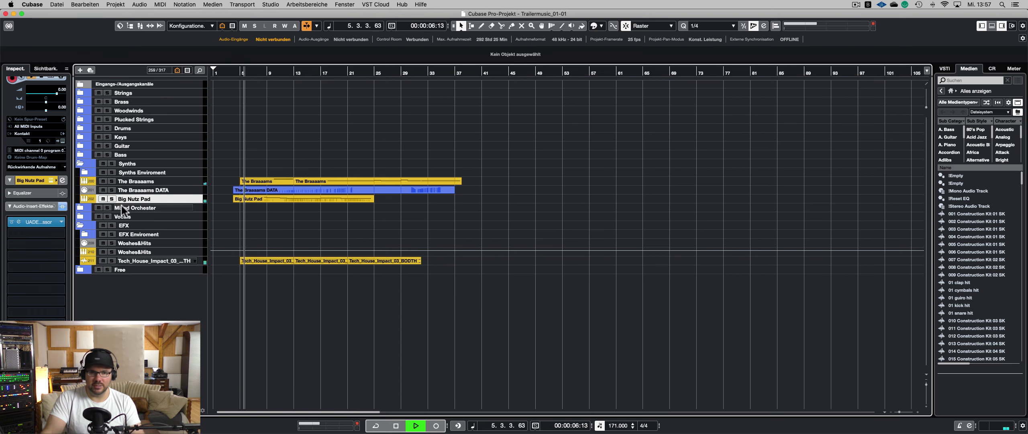
{"action": "left_click", "coordinate": [18, 222]}
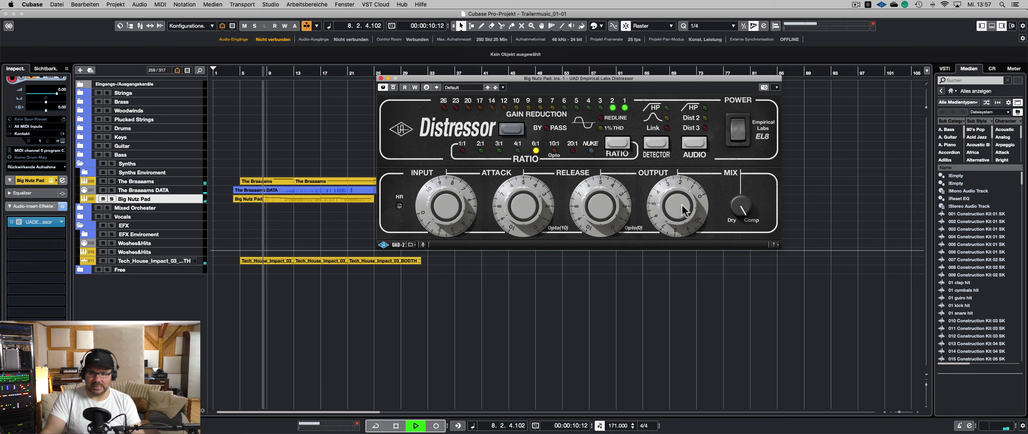
{"action": "left_click", "coordinate": [380, 78]}
- Show and enlarge the Big Nutz Pad's volume automation lane and draw a rise from -10.9 at bar 4.3 to 0.00 near bar 8
{"action": "left_click", "coordinate": [85, 202]}
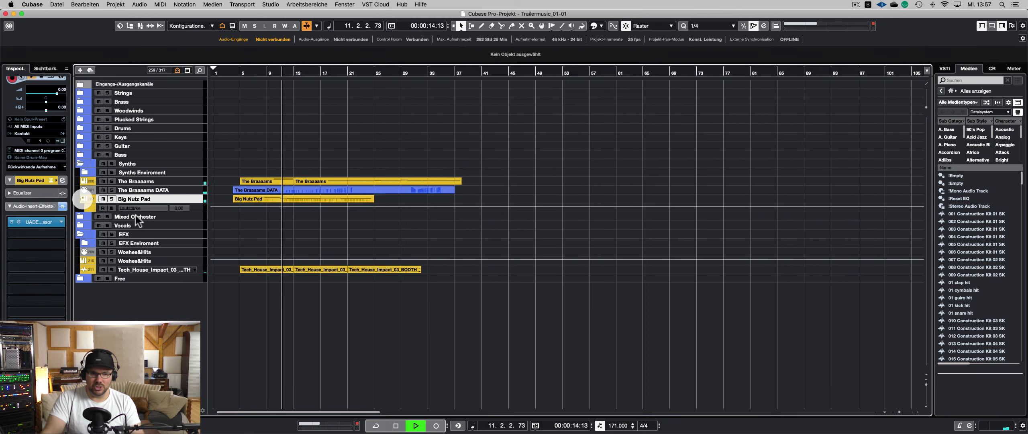
{"action": "left_click_drag", "start_coordinate": [184, 211], "coordinate": [184, 292]}
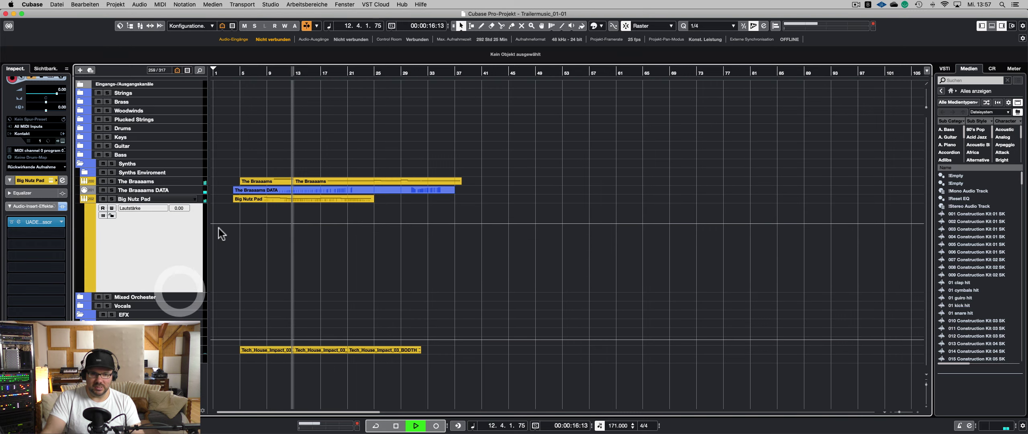
{"action": "scroll", "coordinate": [220, 228], "scroll_direction": "up", "scroll_amount": 5}
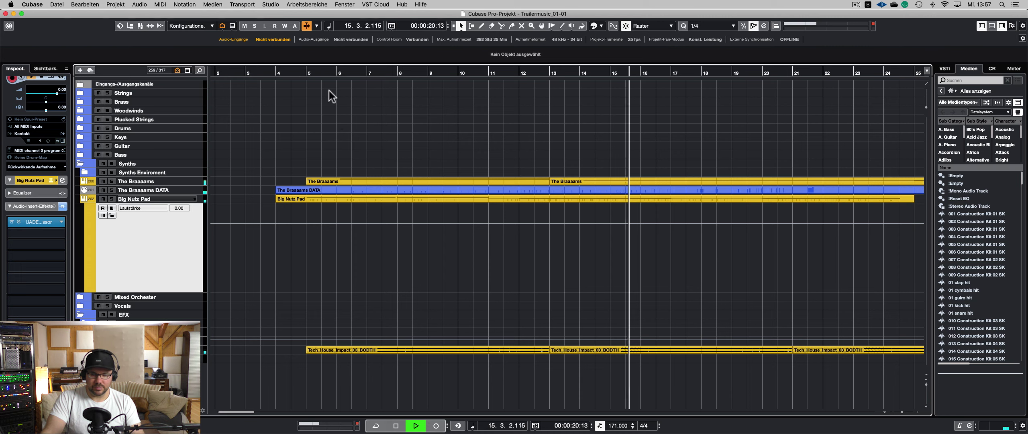
{"action": "left_click", "coordinate": [309, 71]}
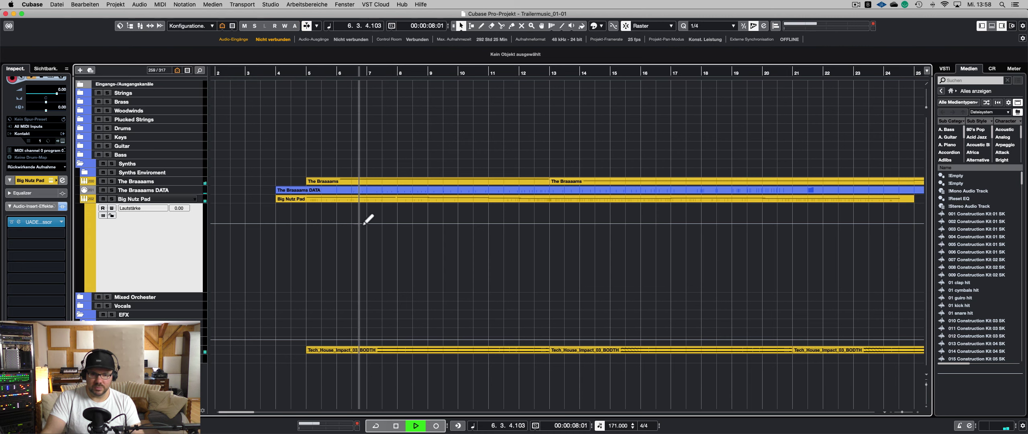
{"action": "left_click", "coordinate": [392, 223]}
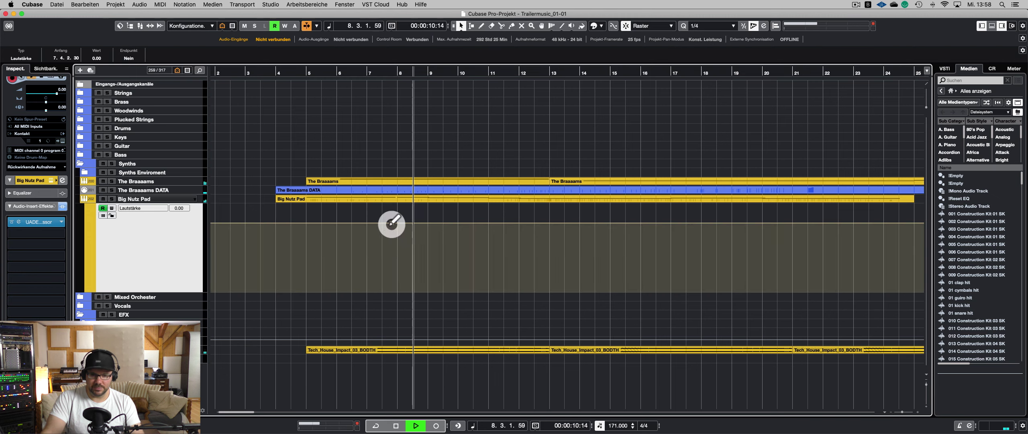
{"action": "left_click", "coordinate": [299, 223]}
{"action": "left_click_drag", "start_coordinate": [299, 223], "coordinate": [290, 253]}
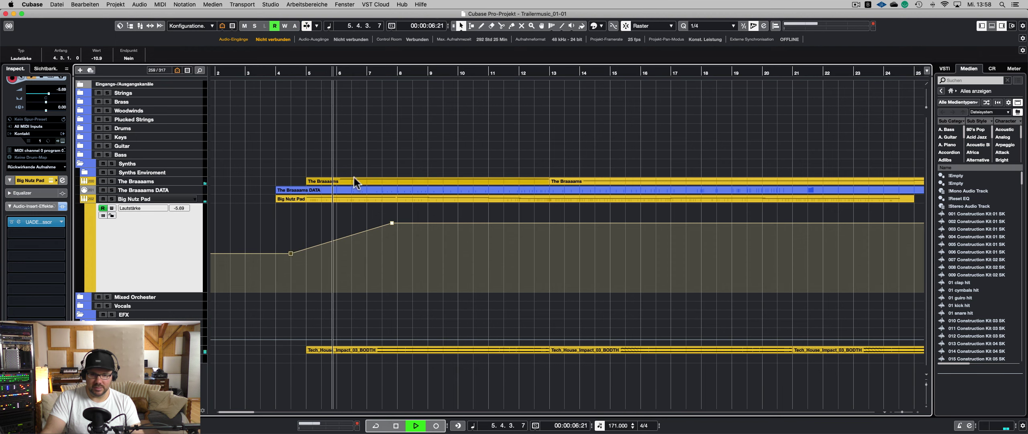
- Play the automated pad intro from bar 4 and hide the volume automation lane
{"action": "left_click", "coordinate": [270, 73]}
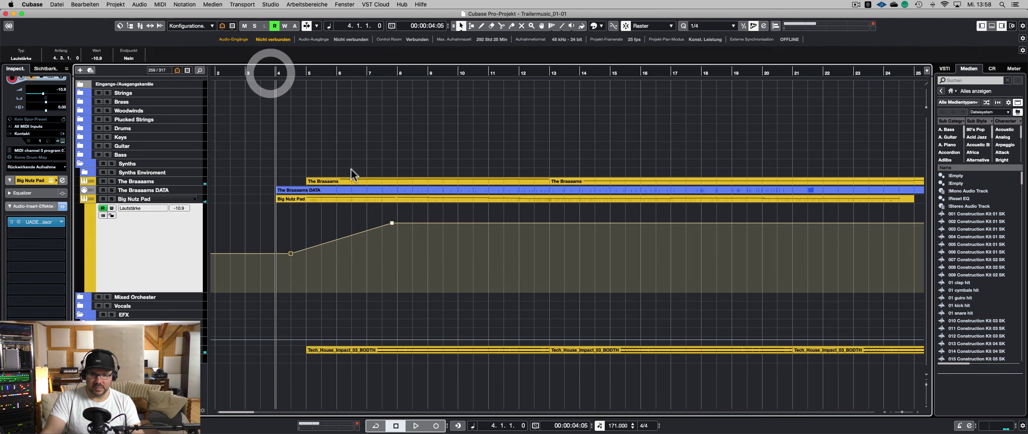
{"action": "left_click", "coordinate": [361, 136]}
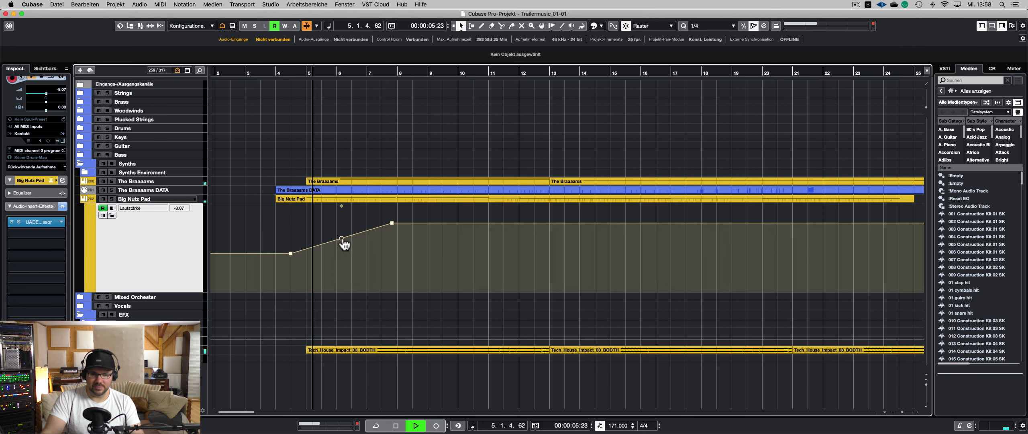
{"action": "left_click", "coordinate": [84, 199]}
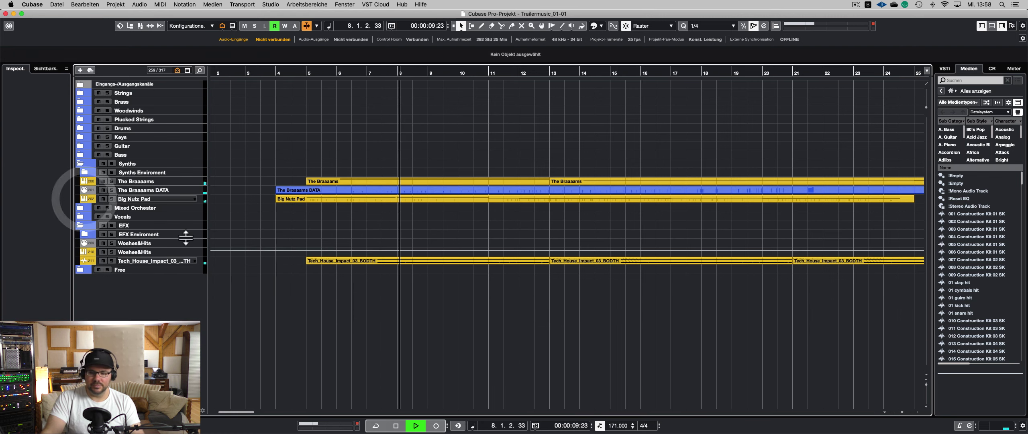
{"action": "left_click", "coordinate": [304, 313]}
{"action": "key", "text": "g"}
{"action": "key", "text": "g"}
{"action": "key", "text": "g"}
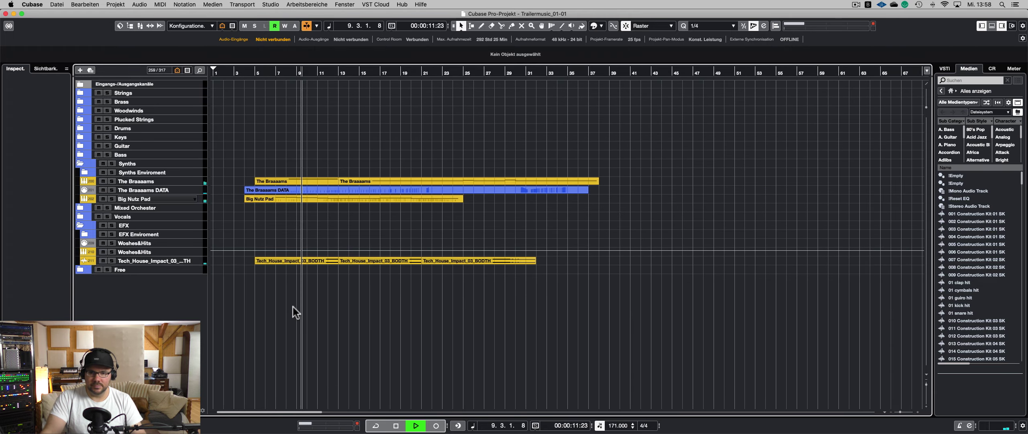
{"action": "key", "text": "g"}
{"action": "key", "text": "g"}
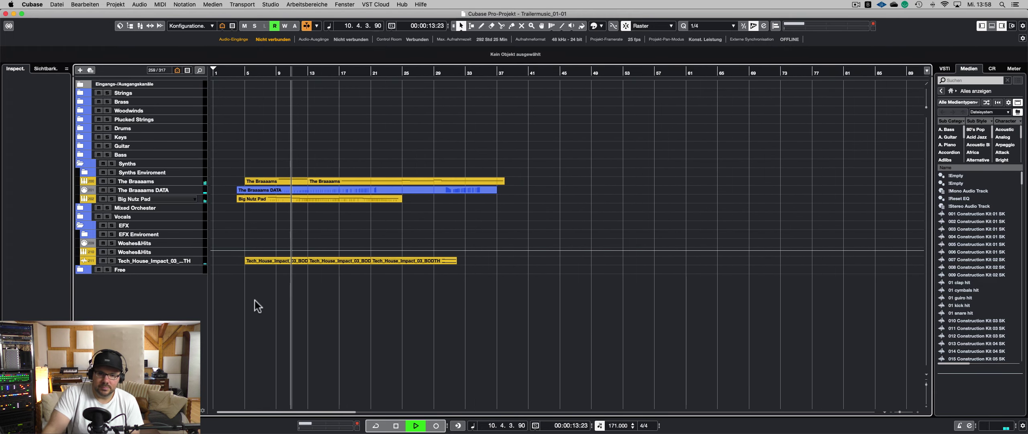
- Select the Big Nutz Pad track while listening and return the stopped playback position to bar 5
{"action": "left_click", "coordinate": [256, 300]}
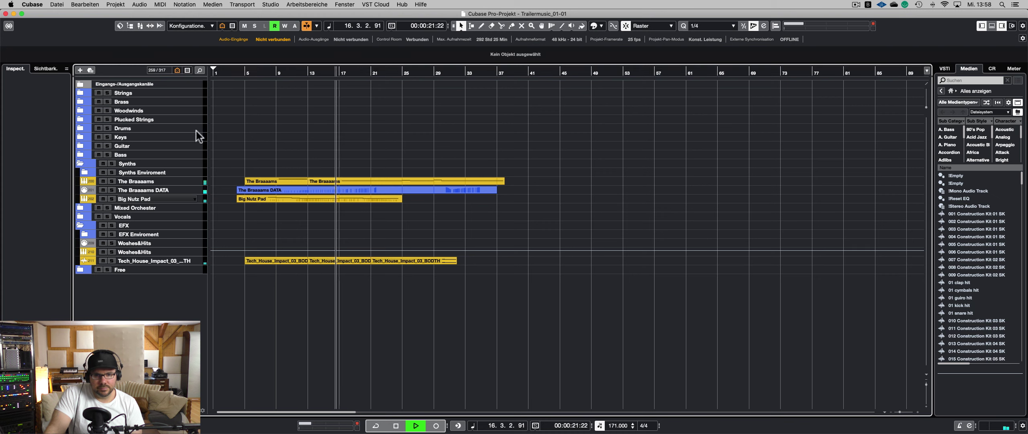
{"action": "left_click", "coordinate": [154, 198]}
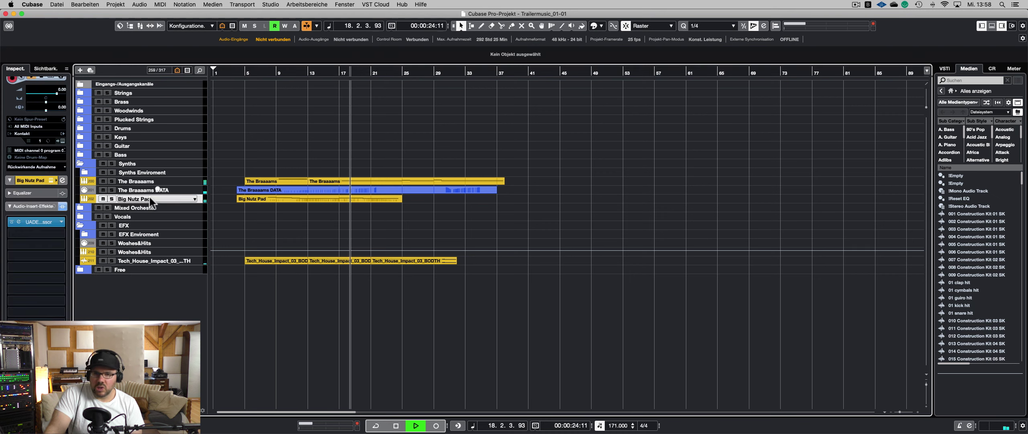
{"action": "left_click", "coordinate": [246, 73]}
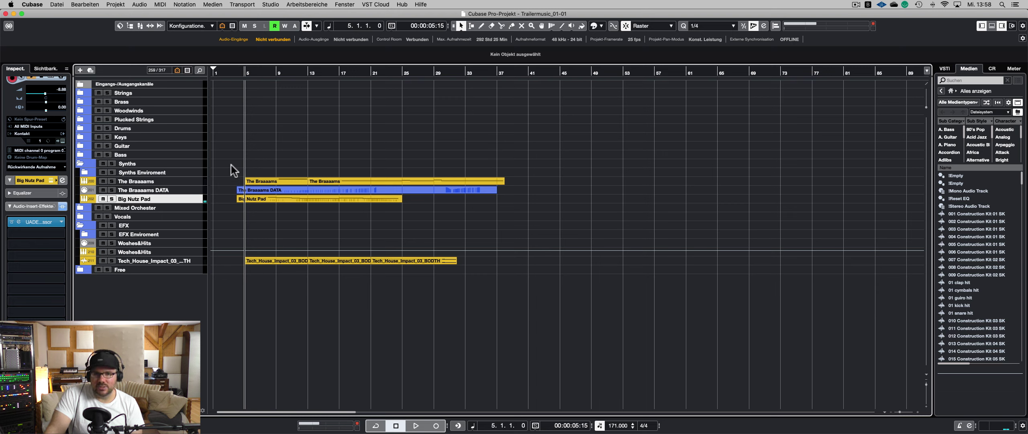
{"action": "left_click", "coordinate": [314, 136]}
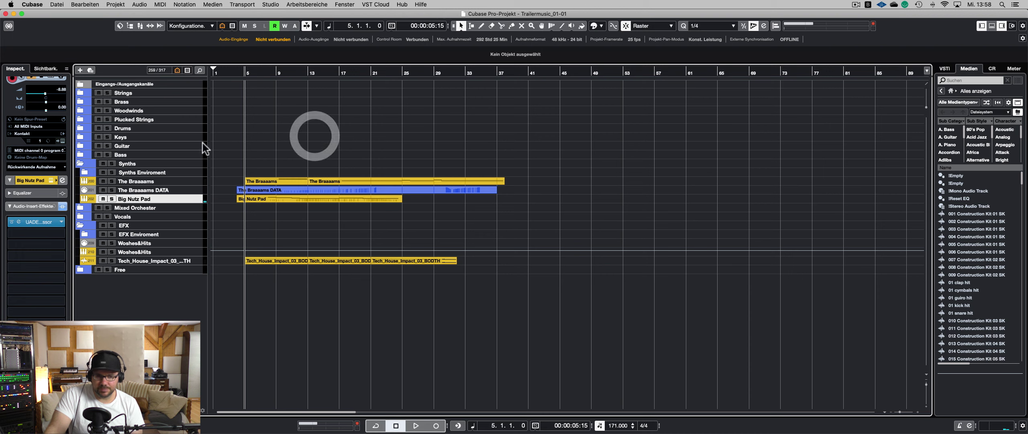
- Add one Kontakt instrument track below the Big Nutz Pad track, with its audio output routed to SynthsGRP
{"action": "left_click", "coordinate": [79, 71]}
{"action": "left_click", "coordinate": [464, 79]}
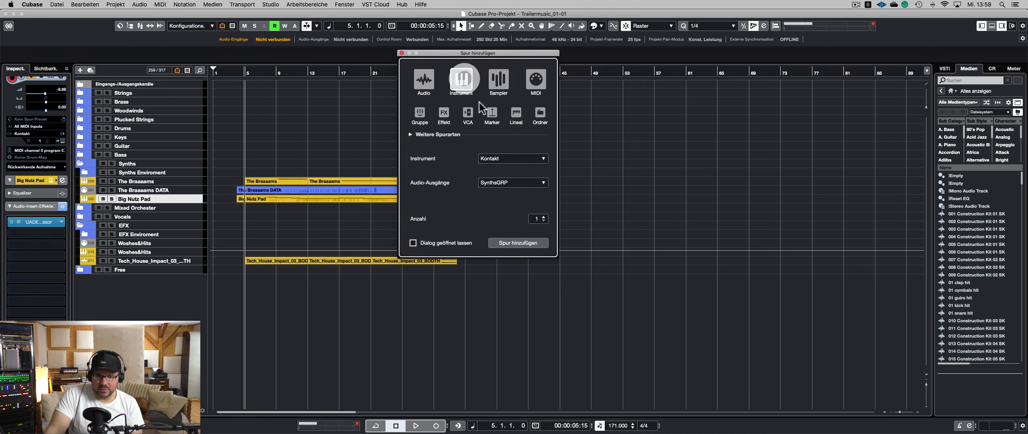
{"action": "left_click", "coordinate": [521, 243]}
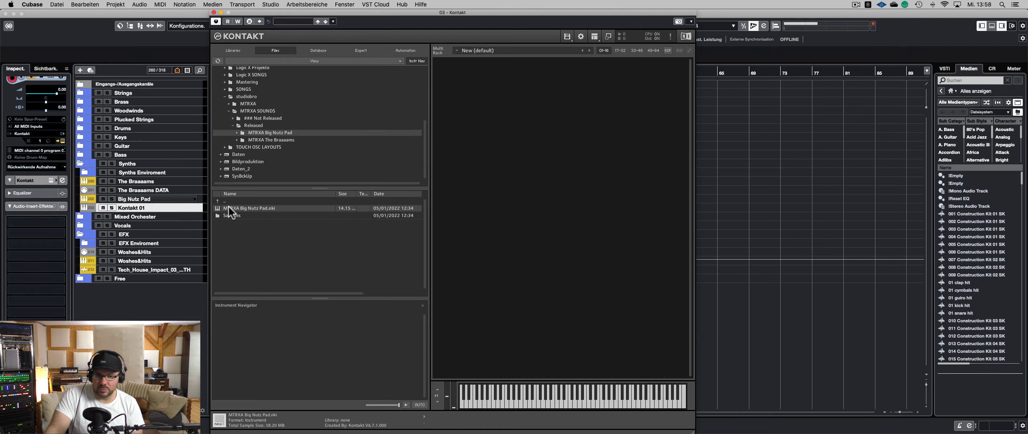
- Load MTRXA Big Nutz Pad.nki into the new Kontakt instance and raise its filter cutoff
{"action": "left_click_drag", "start_coordinate": [330, 27], "coordinate": [459, 101]}
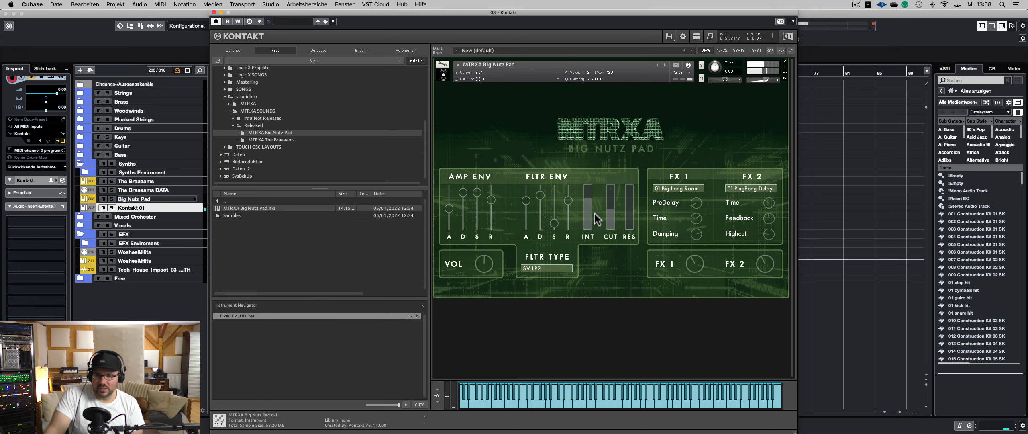
{"action": "left_click_drag", "start_coordinate": [612, 216], "coordinate": [618, 220]}
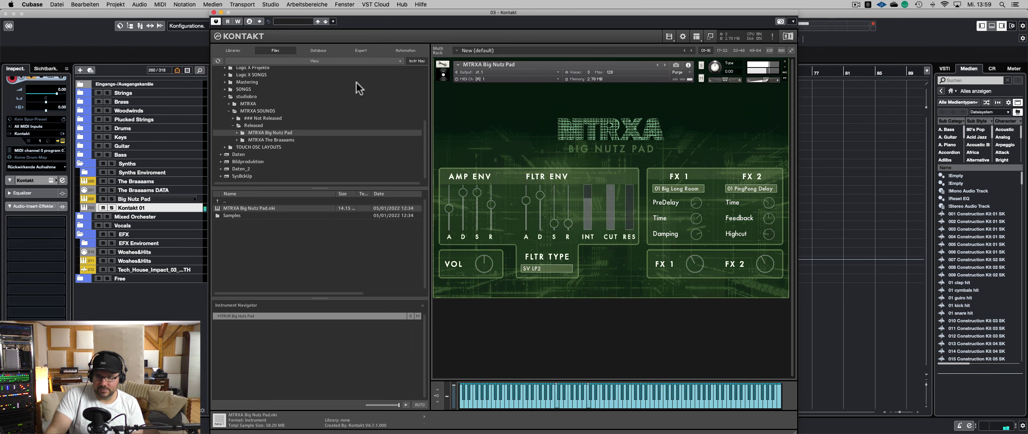
{"action": "left_click", "coordinate": [214, 12]}
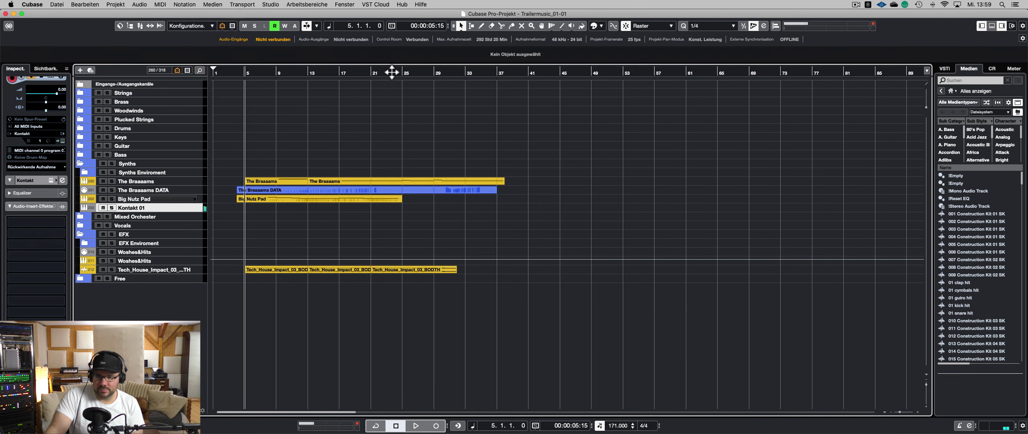
- Play the arrangement from about bar 22 to check the section before bar 25, and collapse the Kontakt 01 track's open inspector sections
{"action": "left_click", "coordinate": [380, 72]}
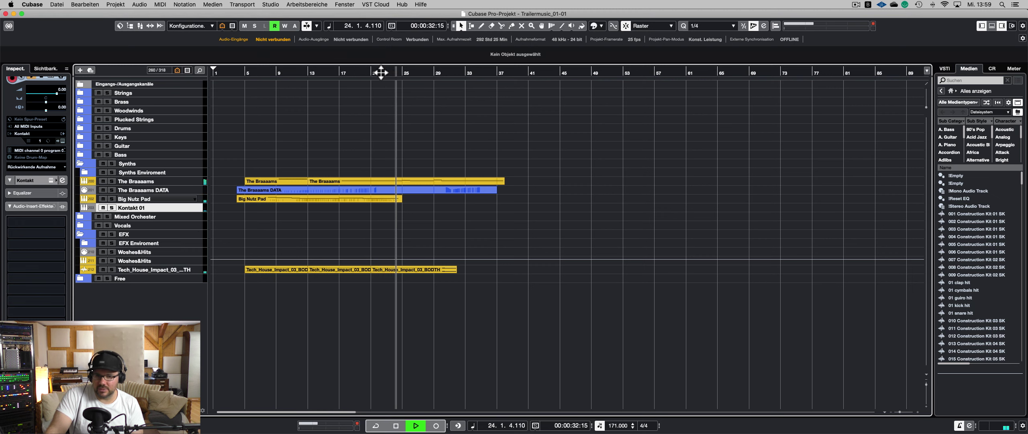
{"action": "key", "text": "space"}
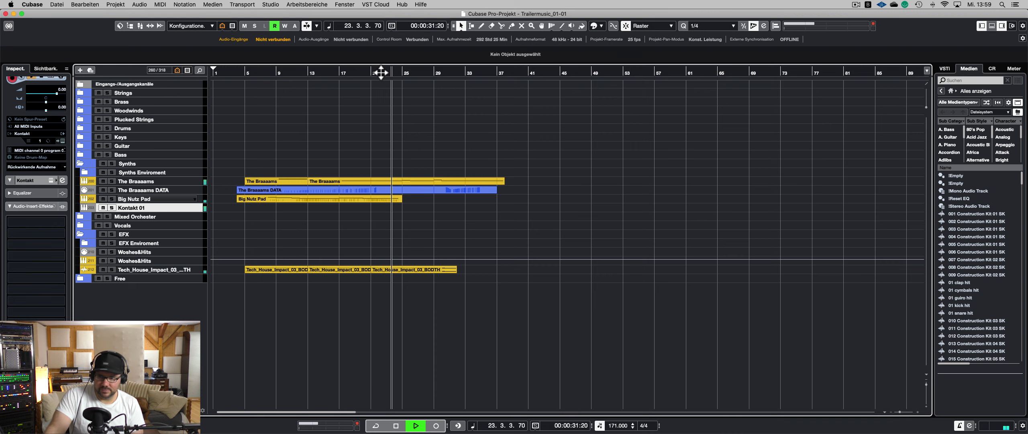
{"action": "key", "text": "space"}
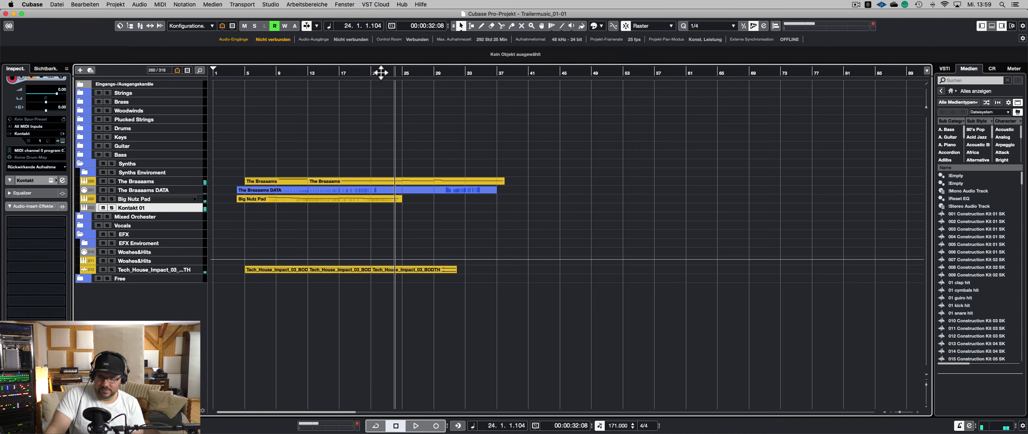
{"action": "left_click", "coordinate": [18, 206]}
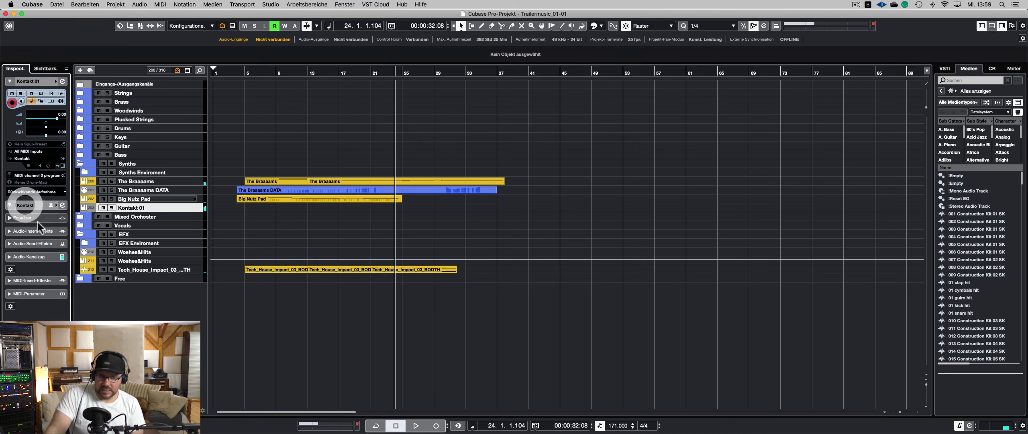
- Raise the velocity shift in the Kontakt 01 track's MIDI parameters and play a short passage around bar 23
{"action": "left_click", "coordinate": [32, 294]}
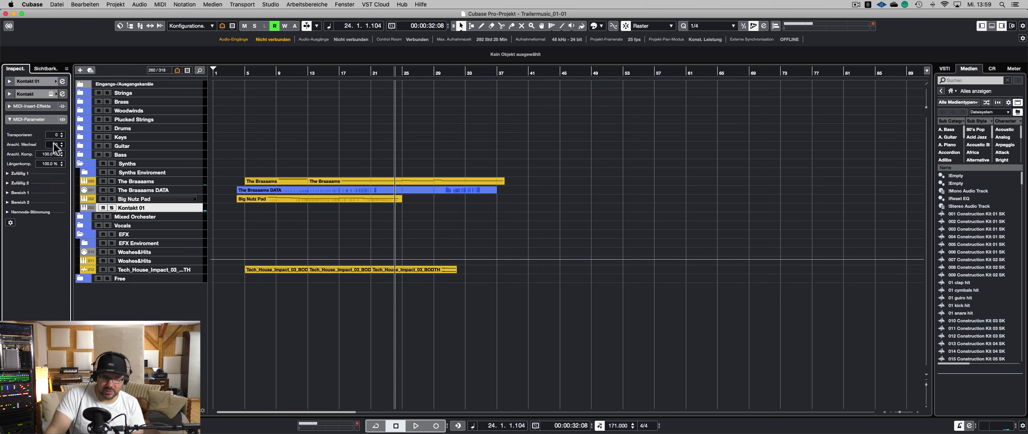
{"action": "left_click_drag", "start_coordinate": [60, 25], "coordinate": [61, 16]}
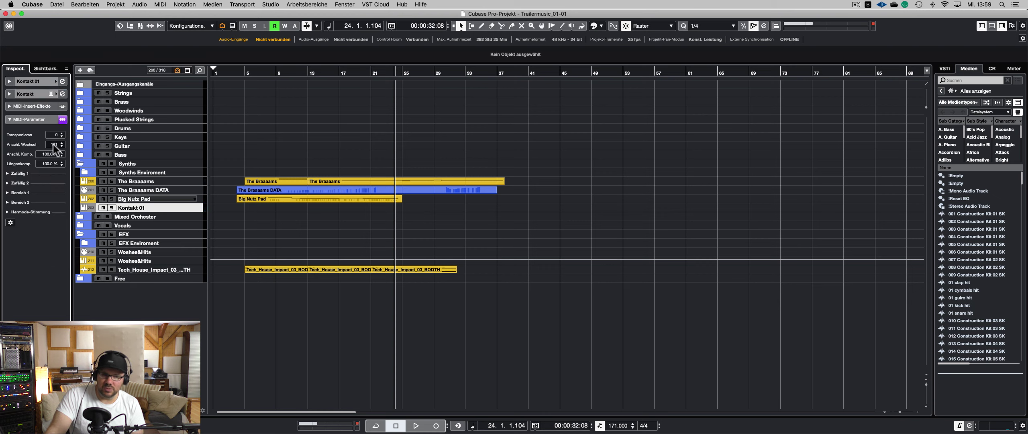
{"action": "left_click_drag", "start_coordinate": [67, 45], "coordinate": [67, 45]}
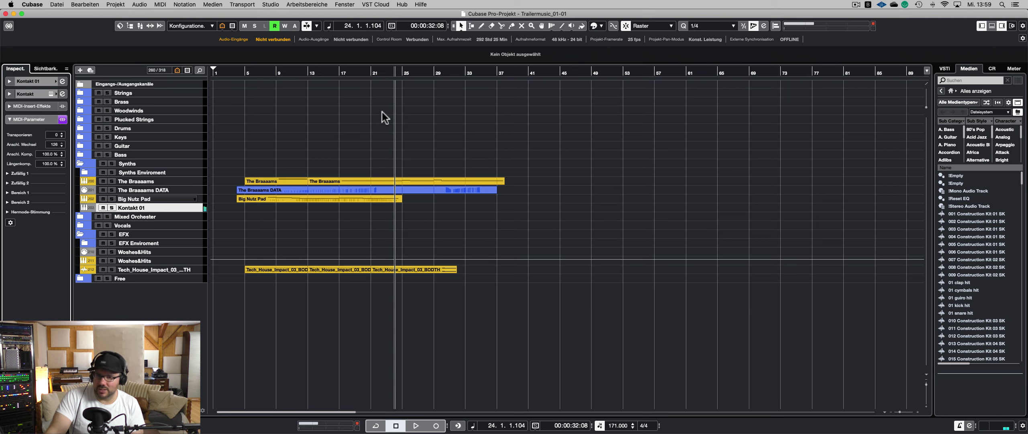
{"action": "key", "text": "KP_Multiply"}
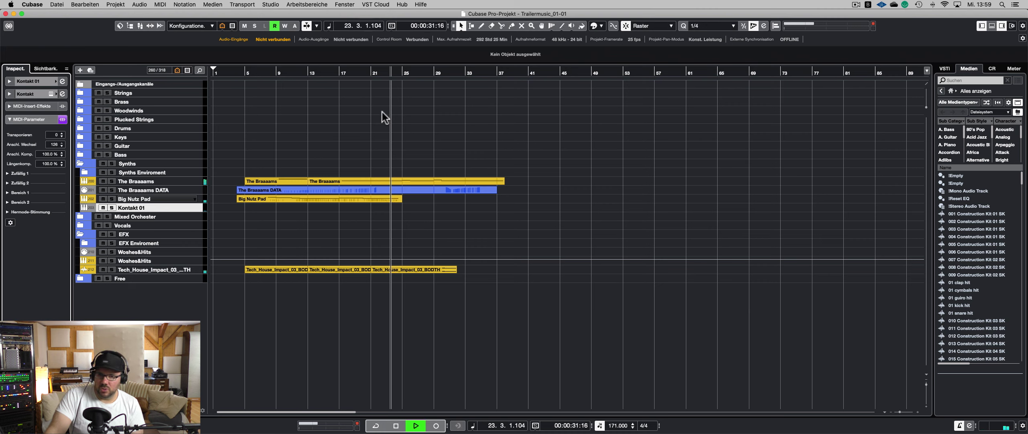
{"action": "key", "text": "space"}
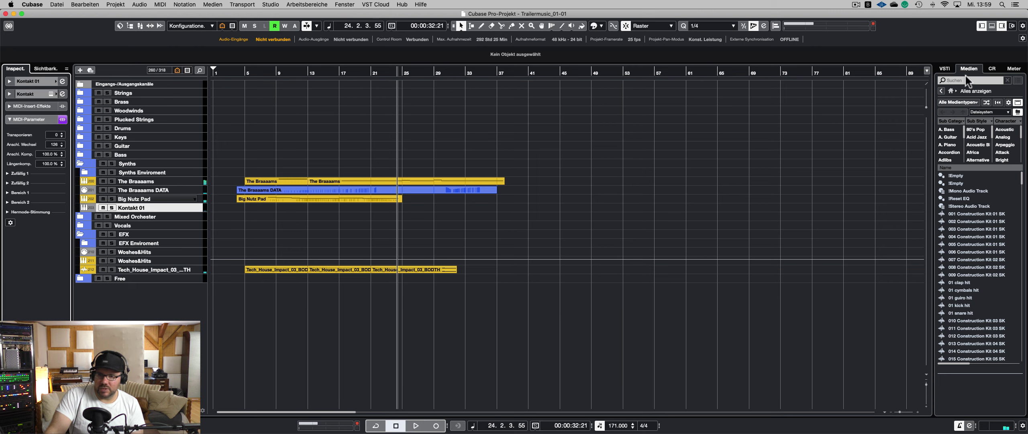
- Divide the track list so the Marker track sits in its upper section, and add a marker at bar 23
{"action": "left_click", "coordinate": [926, 83]}
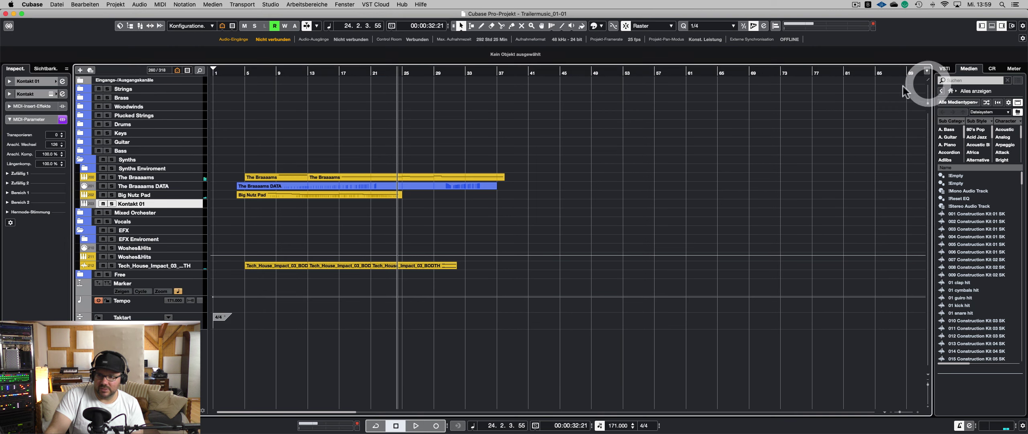
{"action": "left_click", "coordinate": [926, 73]}
{"action": "left_click_drag", "start_coordinate": [376, 73], "coordinate": [354, 73]}
{"action": "key", "text": "space"}
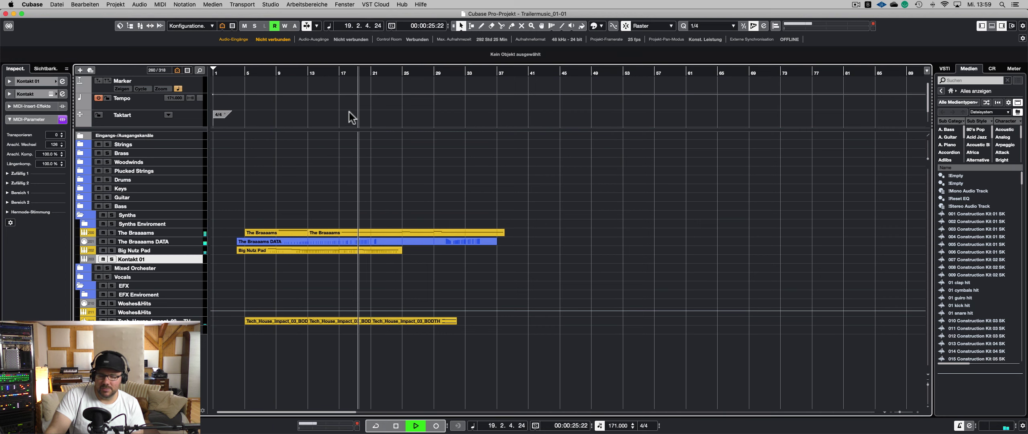
{"action": "left_click", "coordinate": [201, 85]}
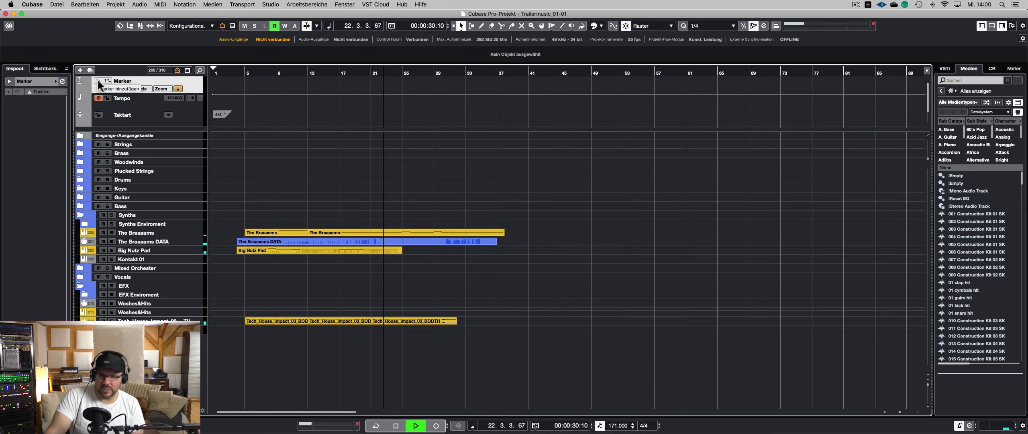
{"action": "key", "text": "space"}
{"action": "left_click", "coordinate": [98, 82]}
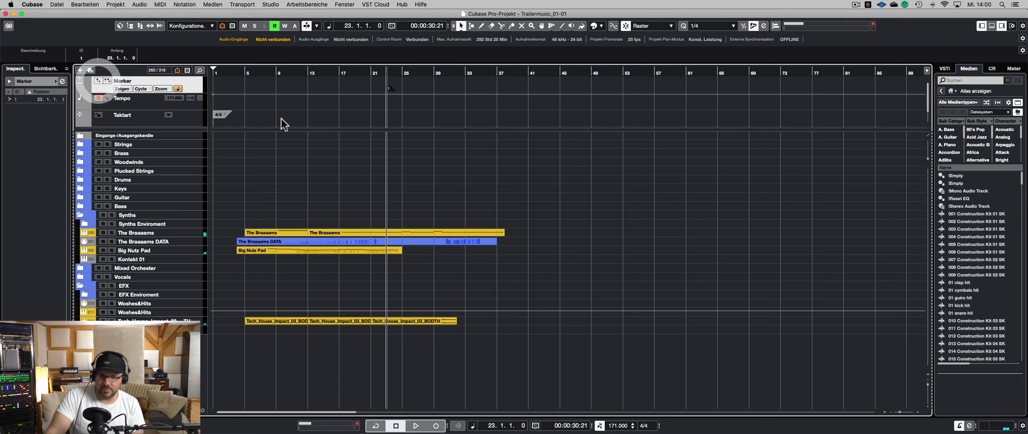
- Shrink the upper track section to show only the Marker track, and name the bar 23 marker BigPart1
{"action": "left_click_drag", "start_coordinate": [324, 130], "coordinate": [323, 95]}
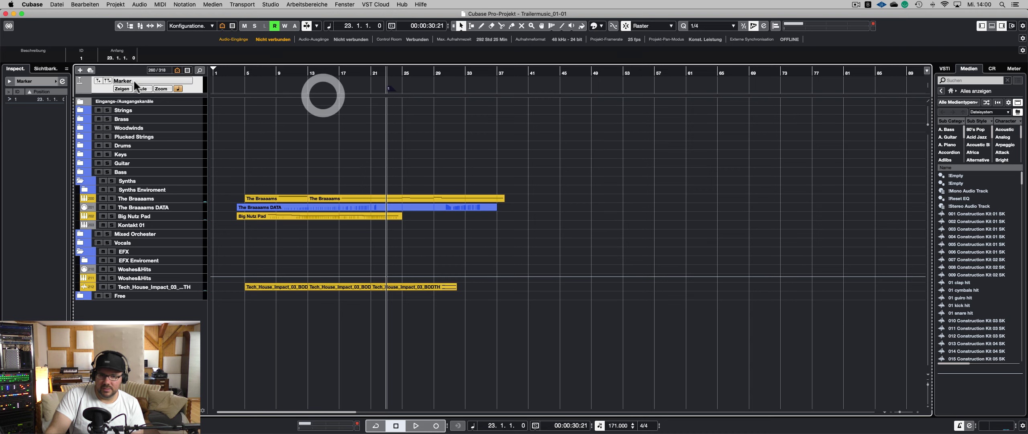
{"action": "left_click", "coordinate": [28, 59]}
{"action": "type", "text": "BigPart"}
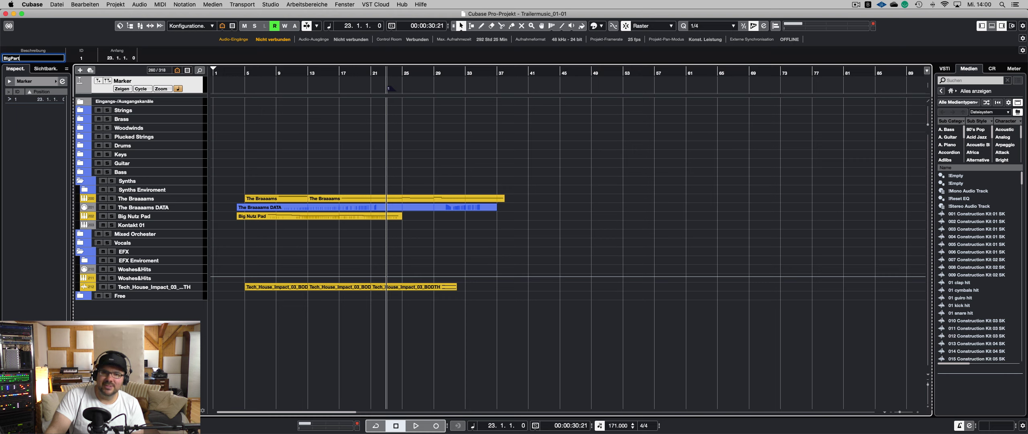
{"action": "type", "text": "1"}
{"action": "key", "text": "Return"}
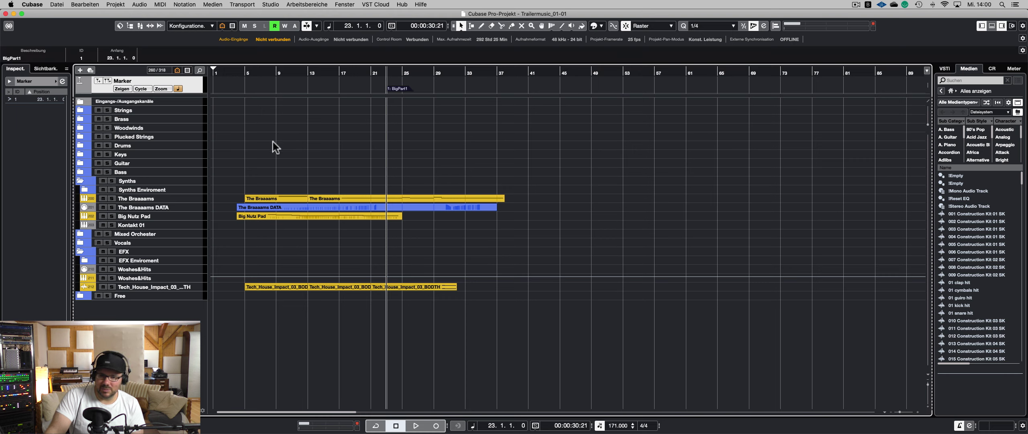
- Rename the Big Nutz Pad track as Big Nutz Pad 01 and the Kontakt 01 track as Big Nutz Pad 02
{"action": "left_click", "coordinate": [181, 225]}
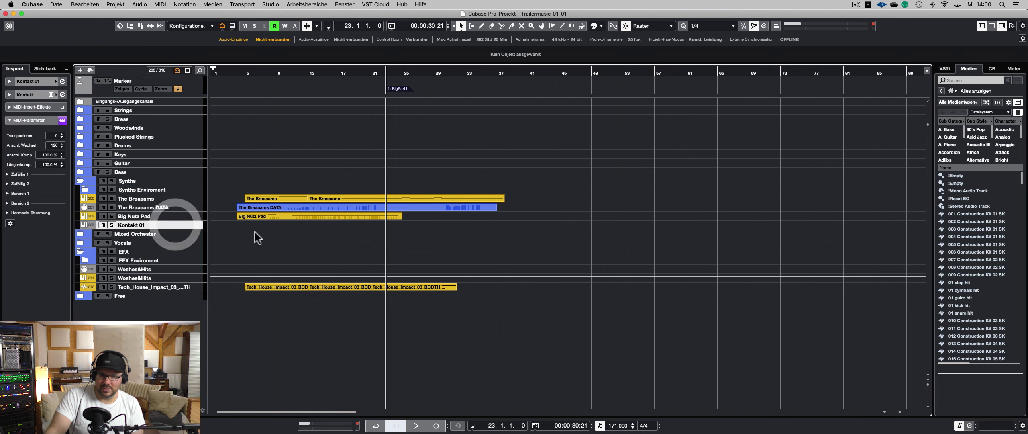
{"action": "left_click", "coordinate": [149, 215]}
{"action": "double_click", "coordinate": [161, 216]}
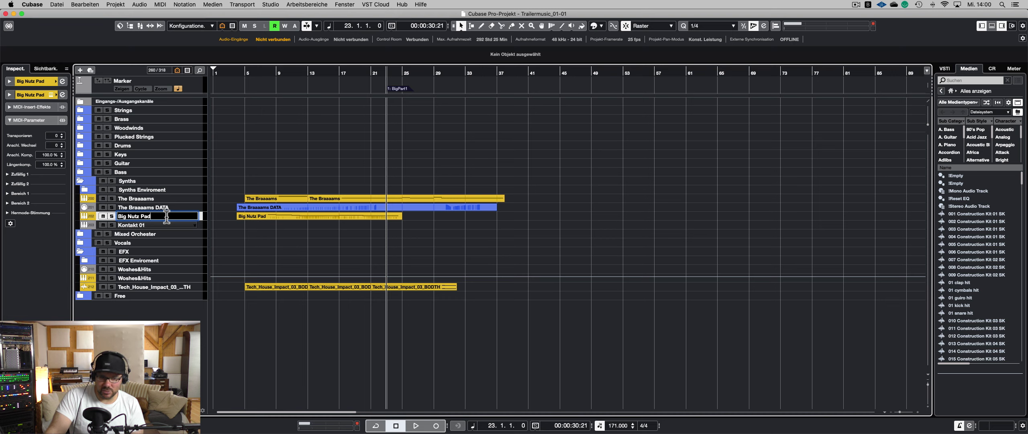
{"action": "type", "text": "01"}
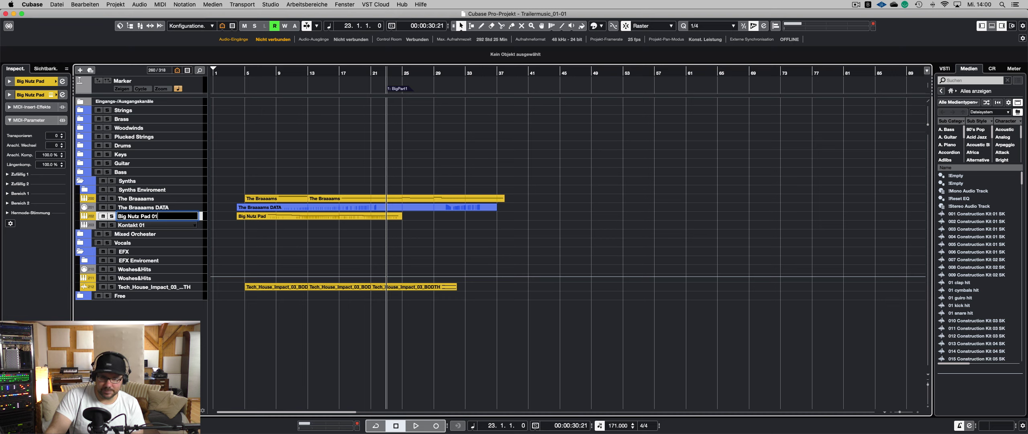
{"action": "double_click", "coordinate": [161, 225]}
{"action": "type", "text": "Big Nutz PP"}
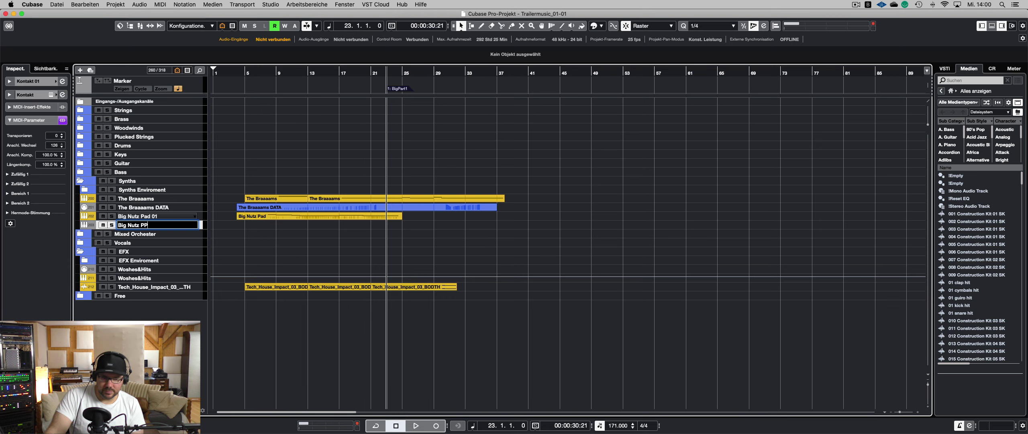
{"action": "key", "text": "Return"}
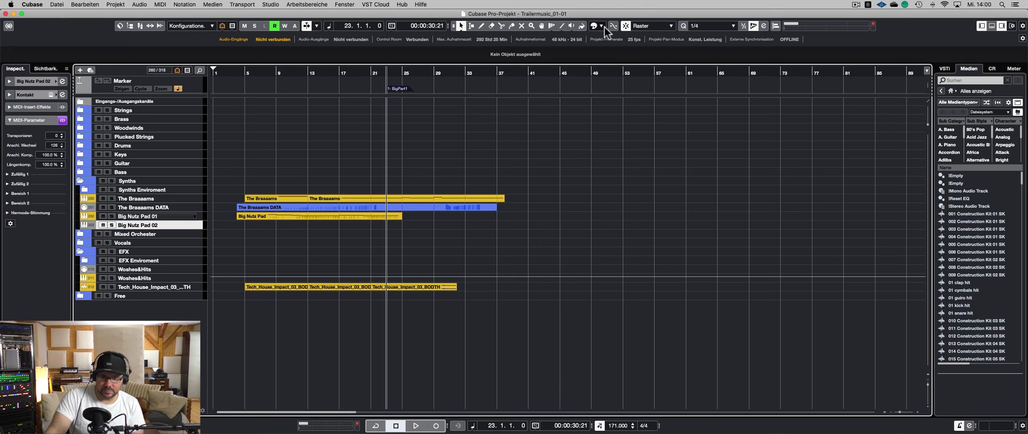
- Color the Big Nutz Pad 02 track yellow like the other synth tracks
{"action": "left_click", "coordinate": [601, 26]}
{"action": "left_click", "coordinate": [624, 49]}
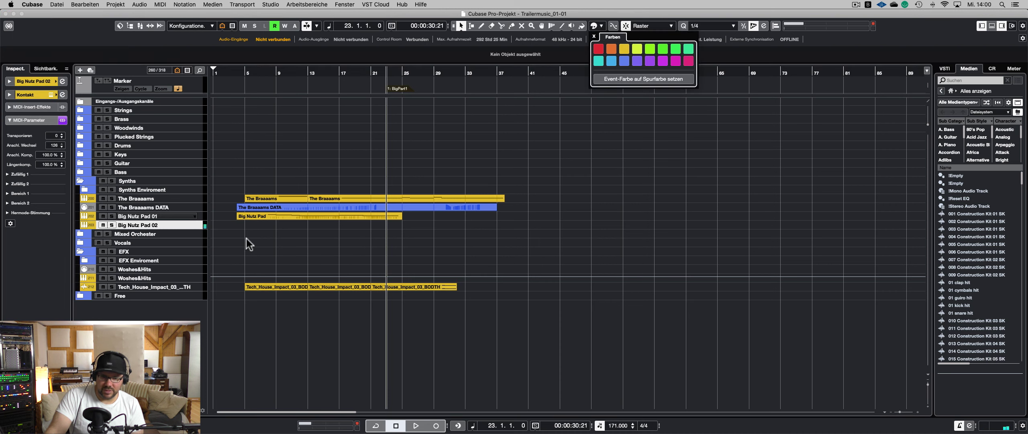
{"action": "left_click", "coordinate": [154, 225]}
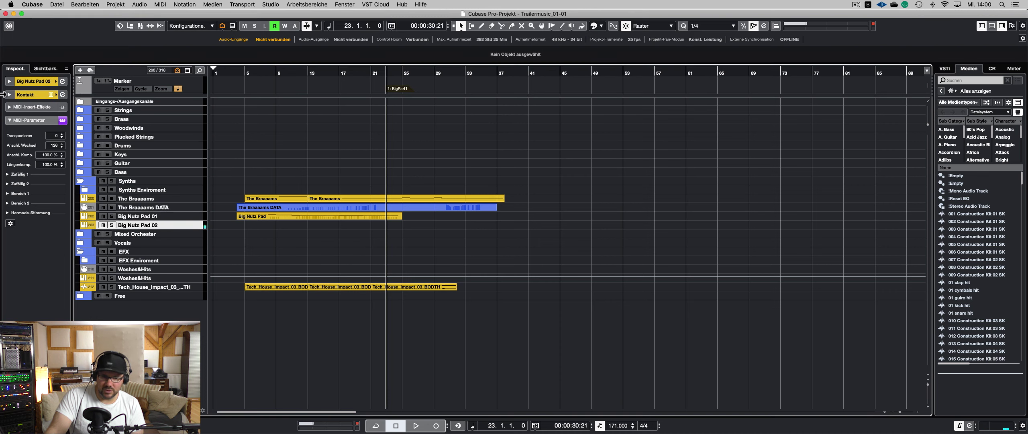
- Set the Big Nutz Pad 02 channel level to -5.30 dB and check its output routing in the MixConsole
{"action": "left_click", "coordinate": [29, 94]}
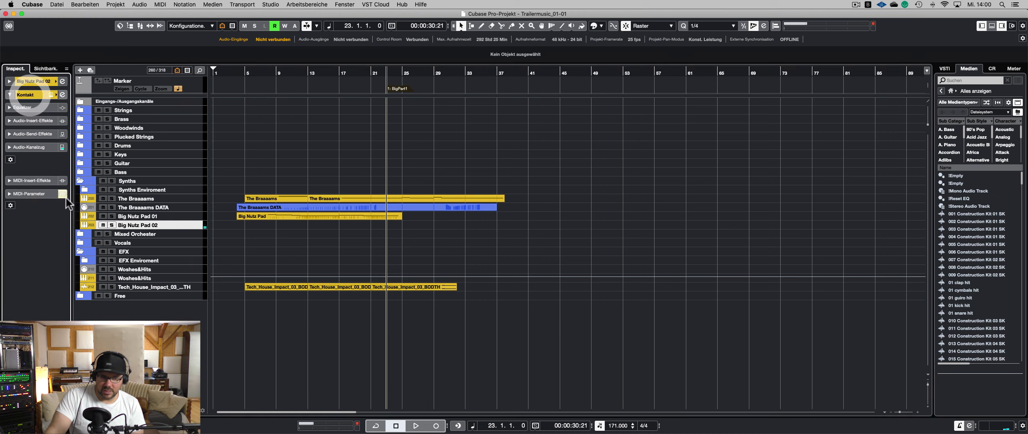
{"action": "left_click", "coordinate": [37, 147]}
{"action": "scroll", "coordinate": [27, 238], "scroll_direction": "down", "scroll_amount": 1}
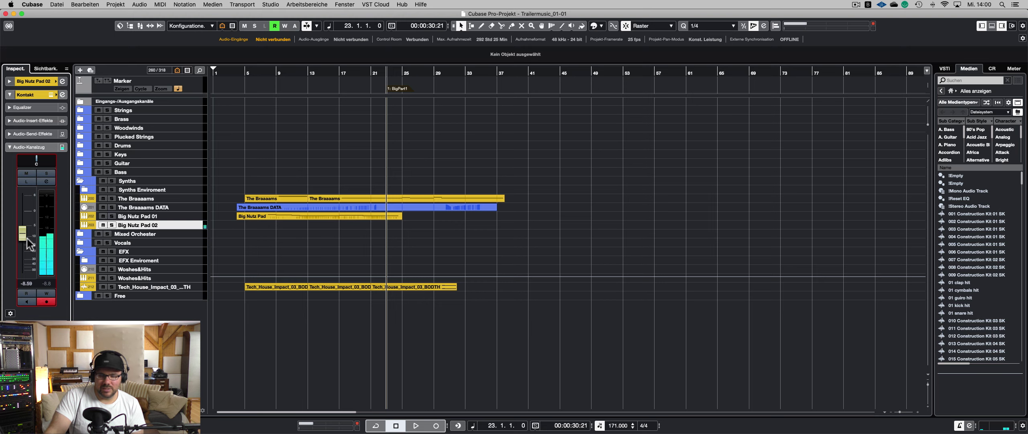
{"action": "key", "text": "F3"}
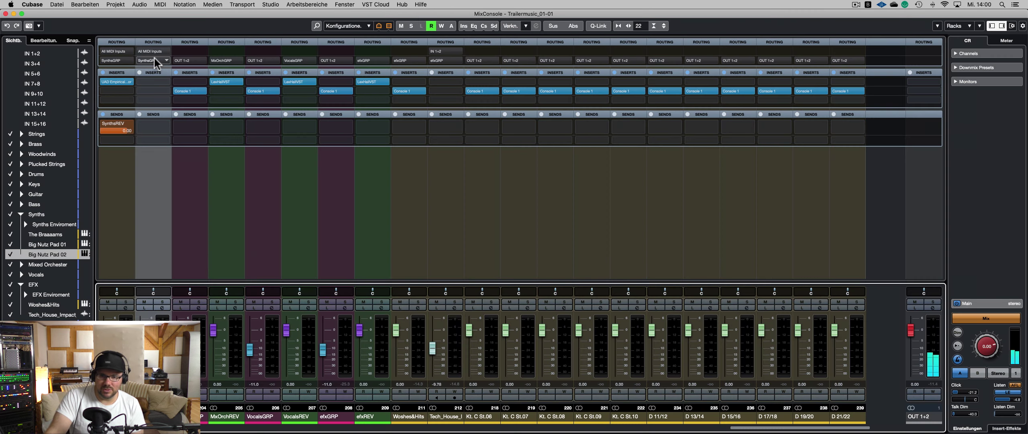
{"action": "key", "text": "F3"}
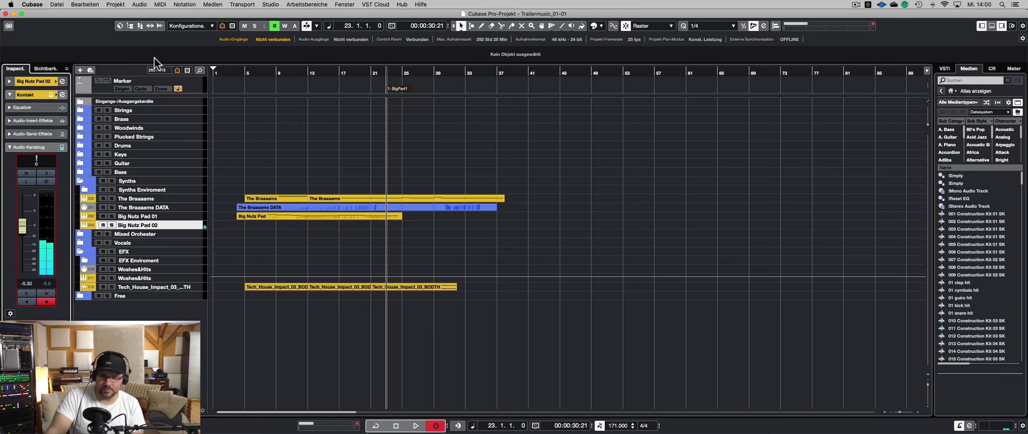
- Record a MIDI part on Big Nutz Pad 02 from the BigPart1 marker at bar 23 to about bar 39
{"action": "key", "text": "KP_Multiply"}
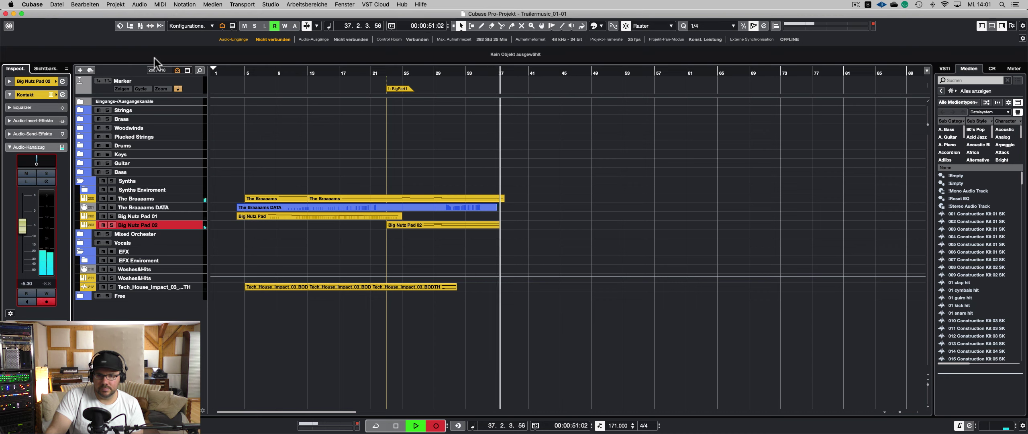
{"action": "key", "text": "KP_Multiply"}
{"action": "key", "text": "space"}
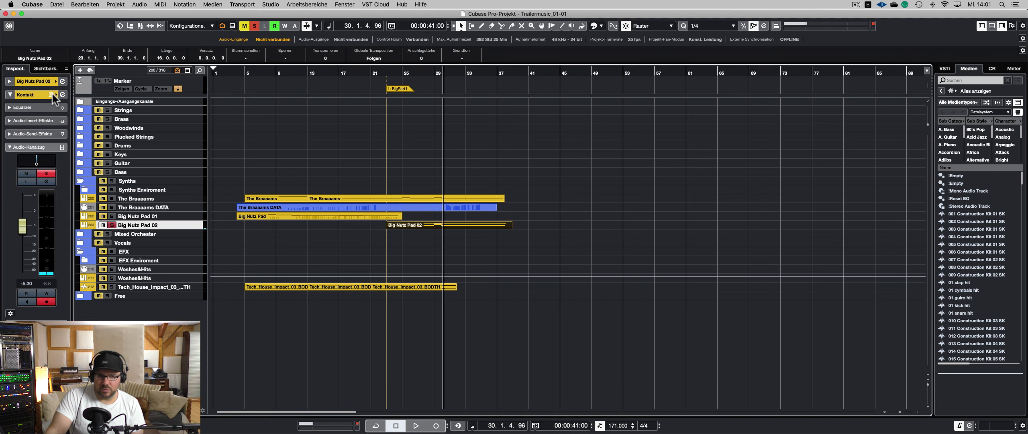
- Lower the amp envelope attack, filter cutoff and filter envelope attack of the soloed Big Nutz Pad 02 in Kontakt
{"action": "left_click", "coordinate": [51, 94]}
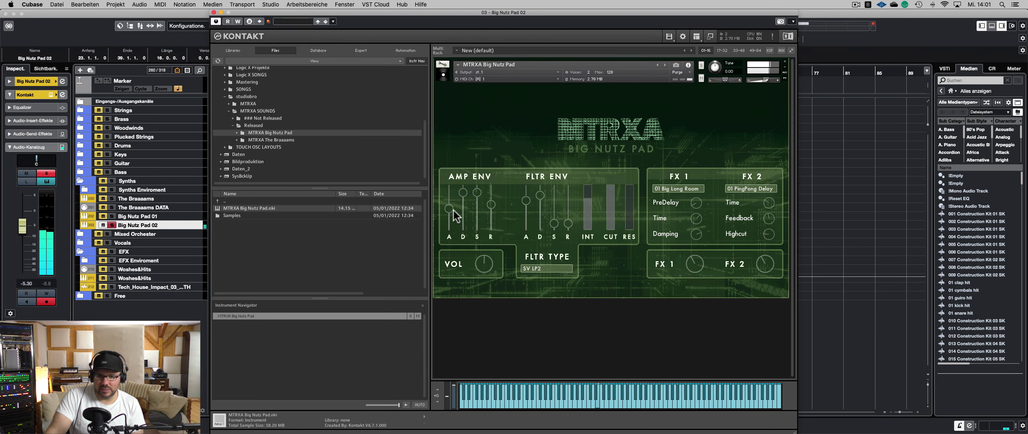
{"action": "left_click", "coordinate": [449, 225]}
{"action": "left_click", "coordinate": [448, 241]}
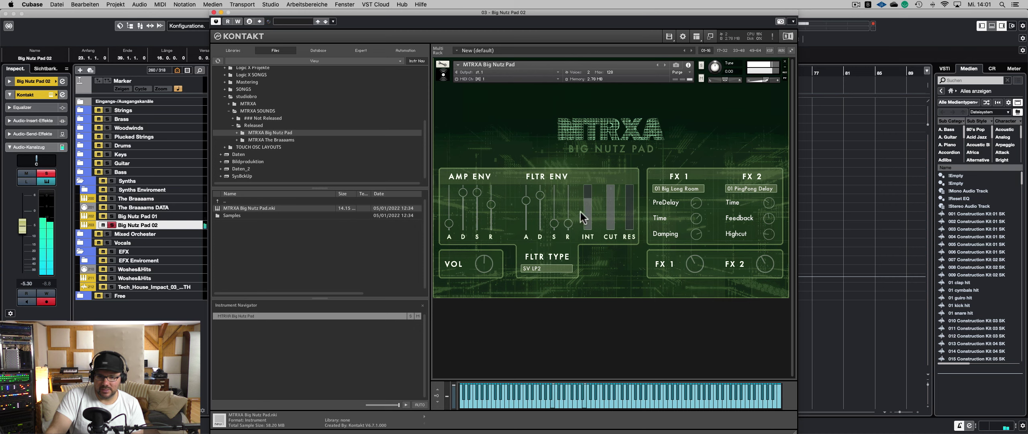
{"action": "left_click", "coordinate": [608, 204]}
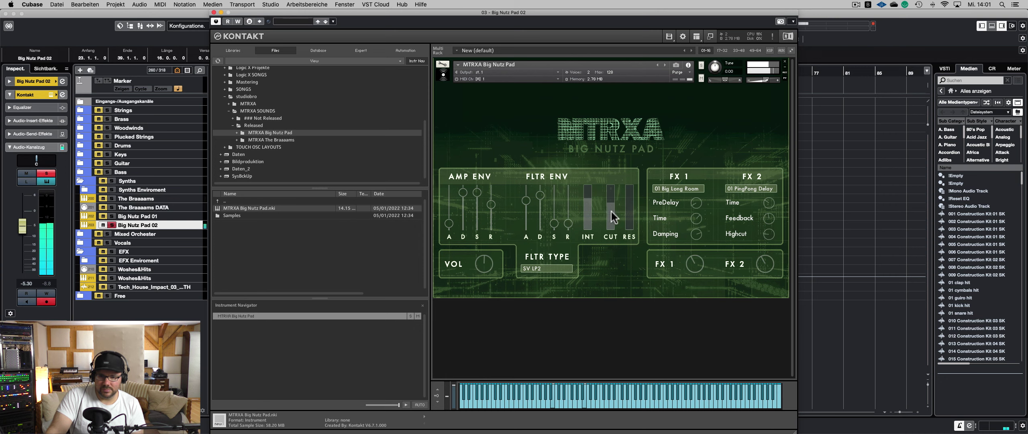
{"action": "left_click_drag", "start_coordinate": [611, 216], "coordinate": [611, 192]}
{"action": "left_click", "coordinate": [609, 217]}
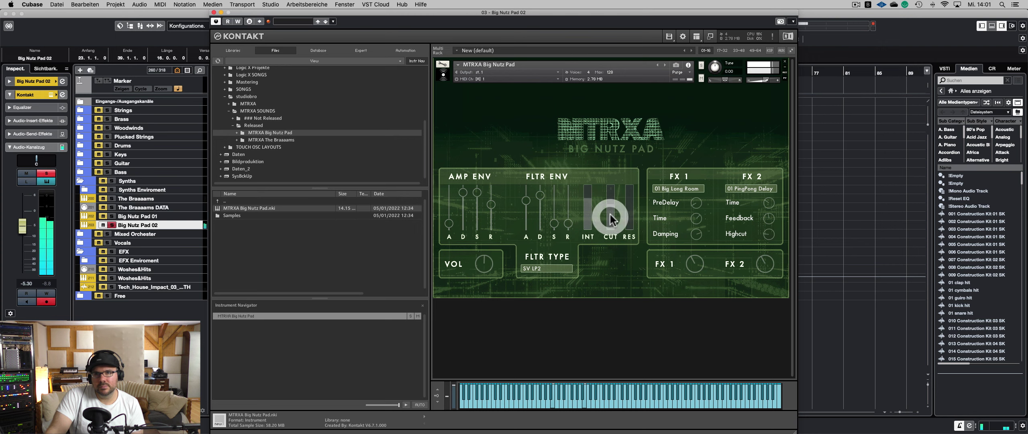
{"action": "left_click", "coordinate": [530, 252]}
{"action": "left_click", "coordinate": [524, 228]}
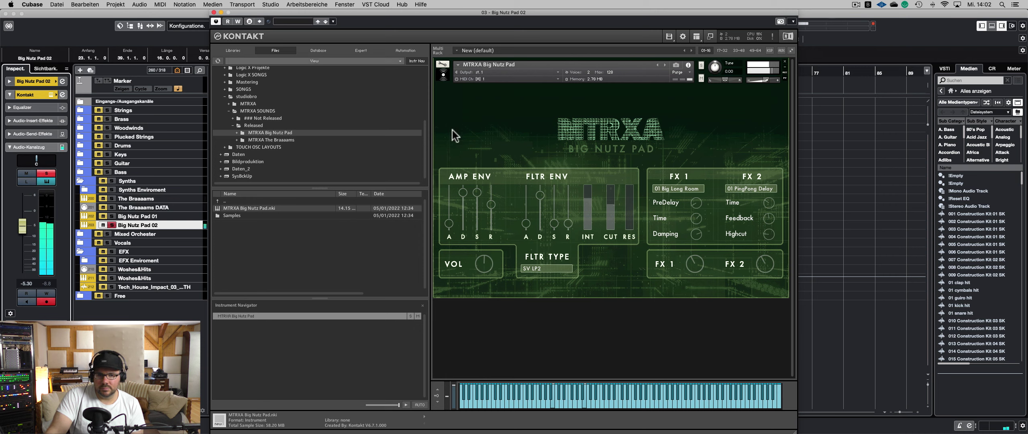
{"action": "left_click", "coordinate": [214, 13]}
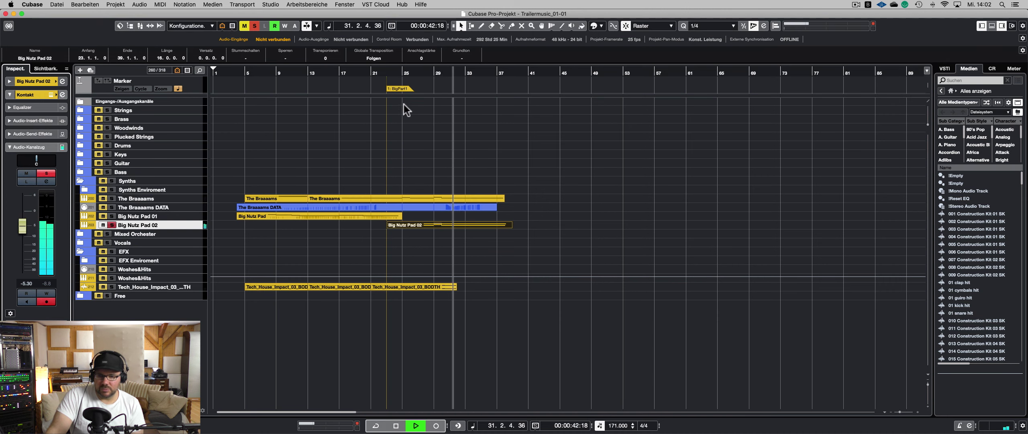
- Stop playback at about bar 32, turn off the solo on Big Nutz Pad 02 and deselect its part
{"action": "key", "text": "space"}
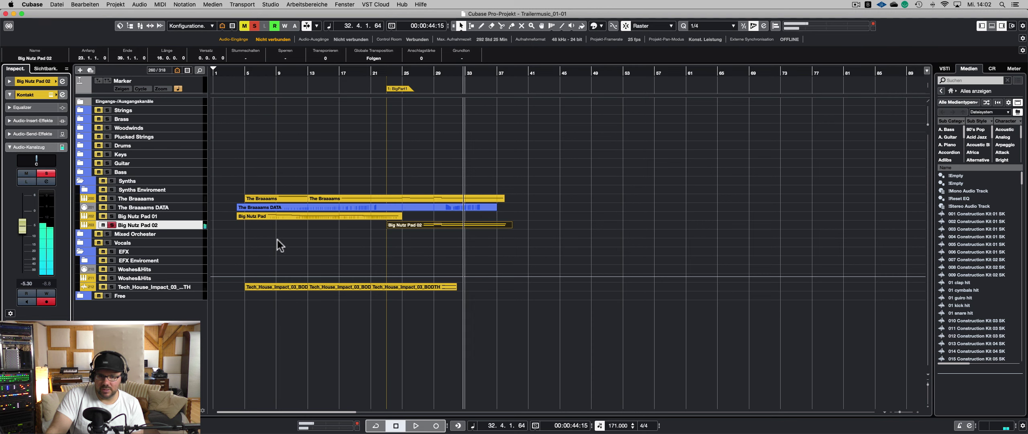
{"action": "key", "text": "s"}
{"action": "left_click", "coordinate": [272, 239]}
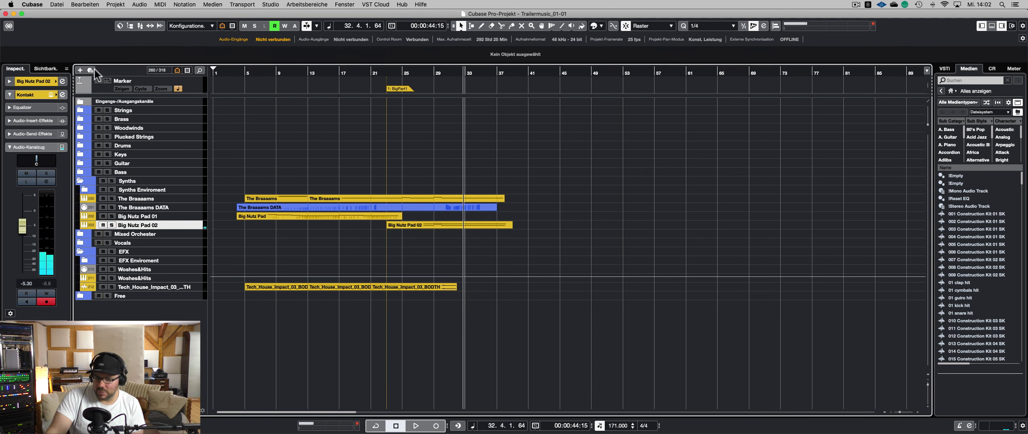
- Add one MIDI track named Big Nutz Pad DATA below Big Nutz Pad 02
{"action": "left_click", "coordinate": [80, 70]}
{"action": "left_click", "coordinate": [535, 79]}
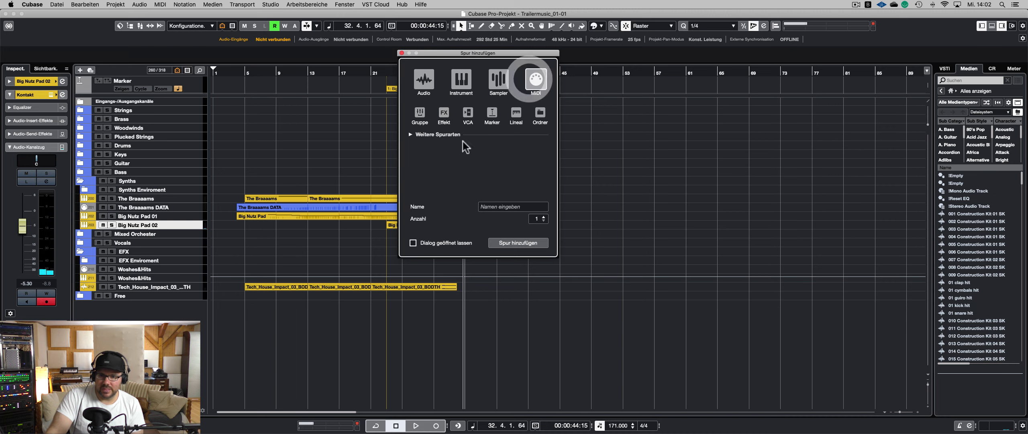
{"action": "left_click", "coordinate": [502, 206]}
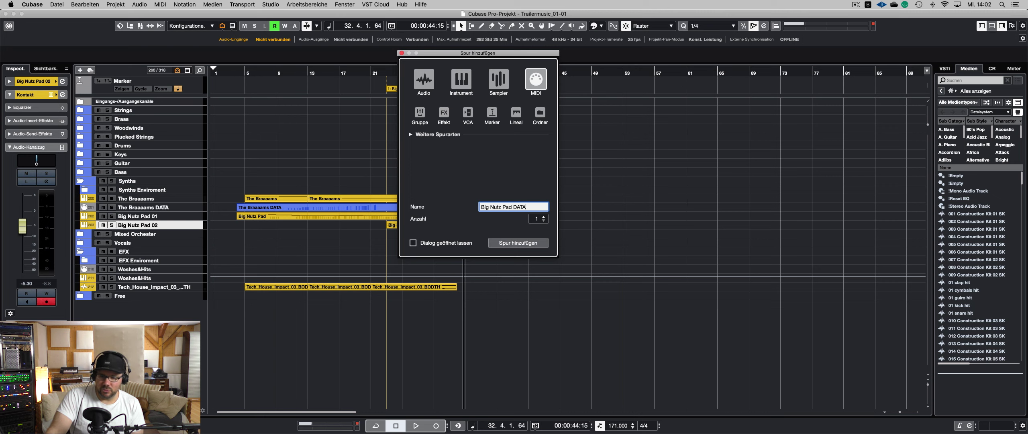
{"action": "left_click", "coordinate": [509, 243]}
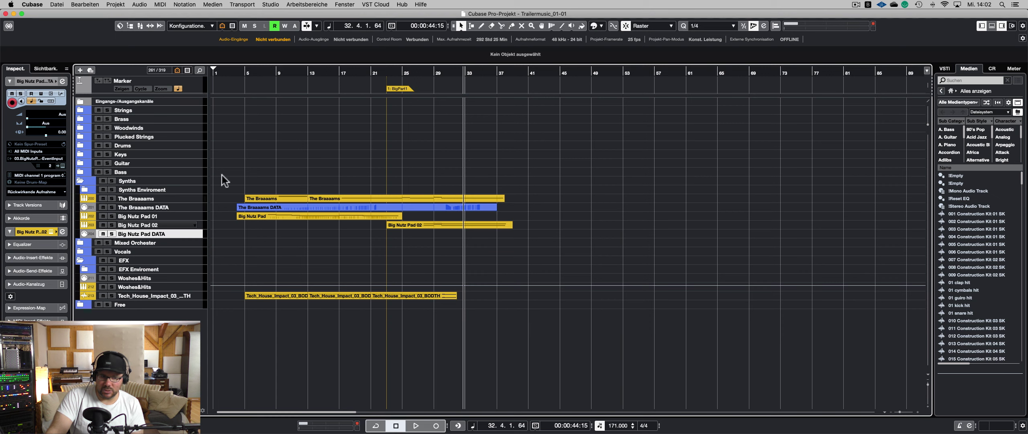
- Check the output routing of Big Nutz Pad DATA and record controller data on it from bar 21 to about bar 40
{"action": "left_click", "coordinate": [392, 72]}
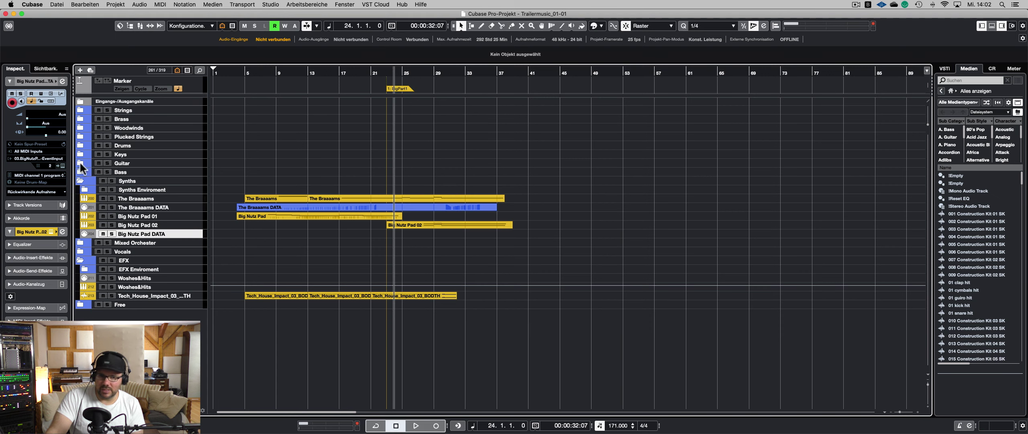
{"action": "left_click", "coordinate": [49, 164]}
{"action": "left_click", "coordinate": [58, 158]}
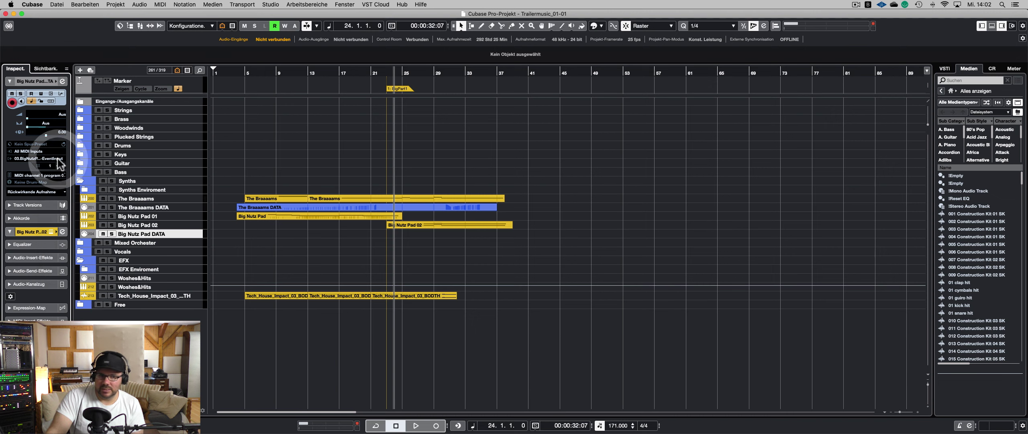
{"action": "key", "text": "minus"}
{"action": "key", "text": "minus"}
{"action": "key", "text": "KP_Multiply"}
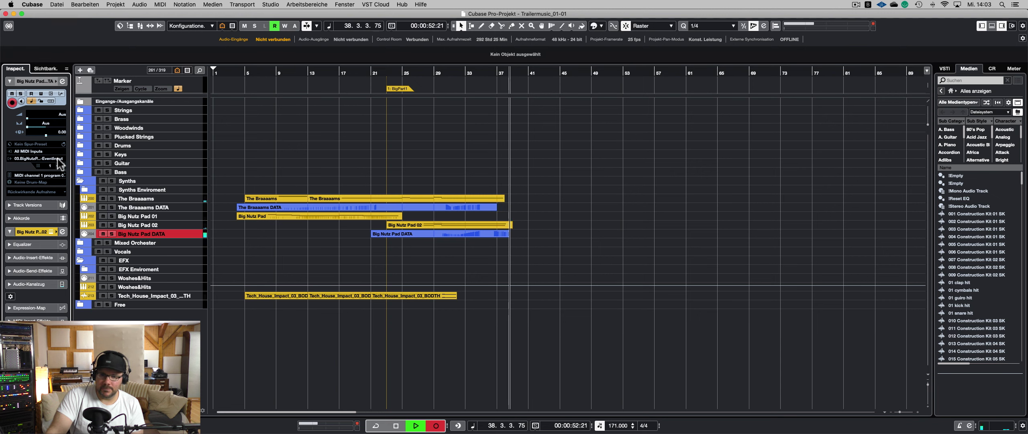
{"action": "key", "text": "space"}
- Add one instrument track using u-he ZebraHZ, with its audio output routed to the synths group
{"action": "left_click", "coordinate": [81, 70]}
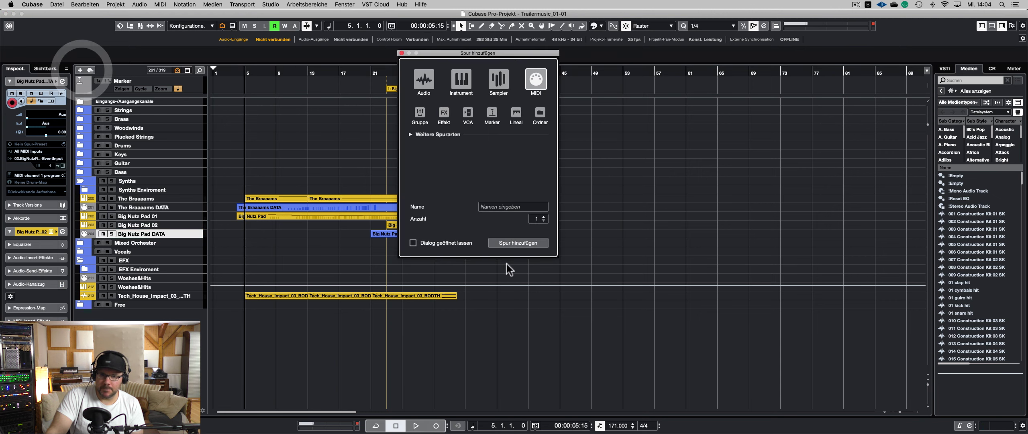
{"action": "left_click", "coordinate": [453, 84]}
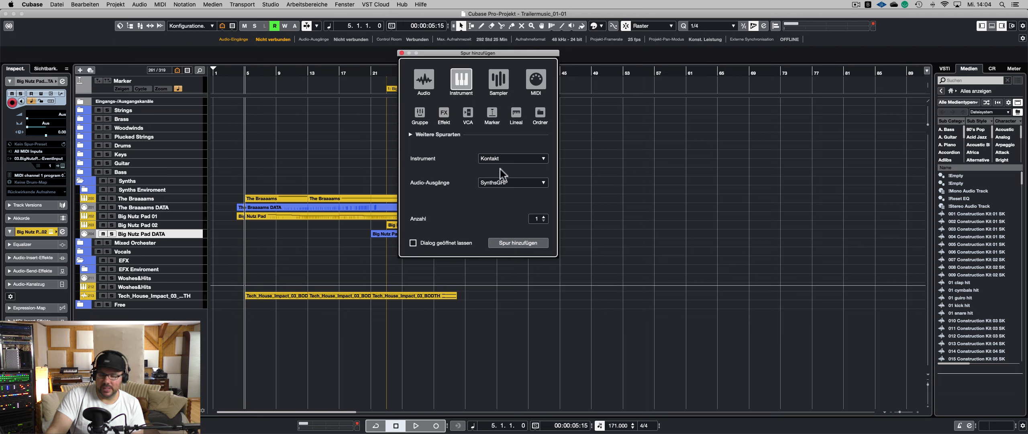
{"action": "left_click", "coordinate": [498, 159]}
{"action": "left_click", "coordinate": [419, 241]}
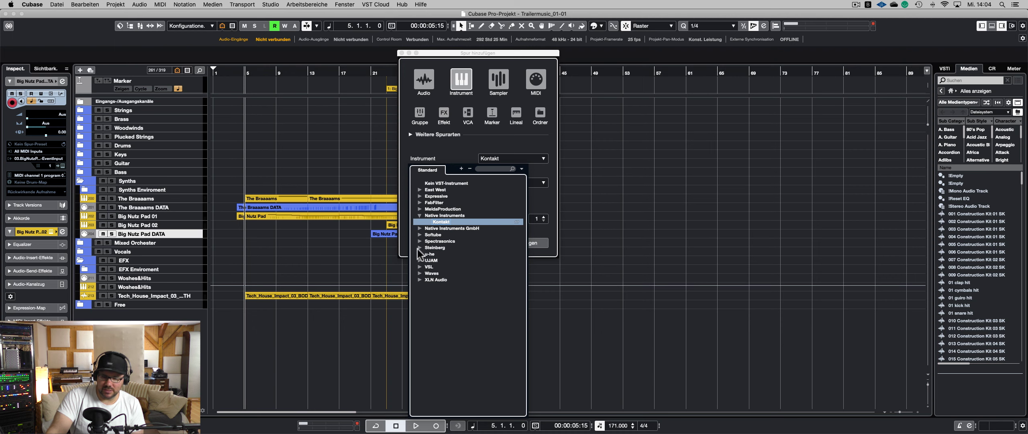
{"action": "left_click", "coordinate": [418, 254]}
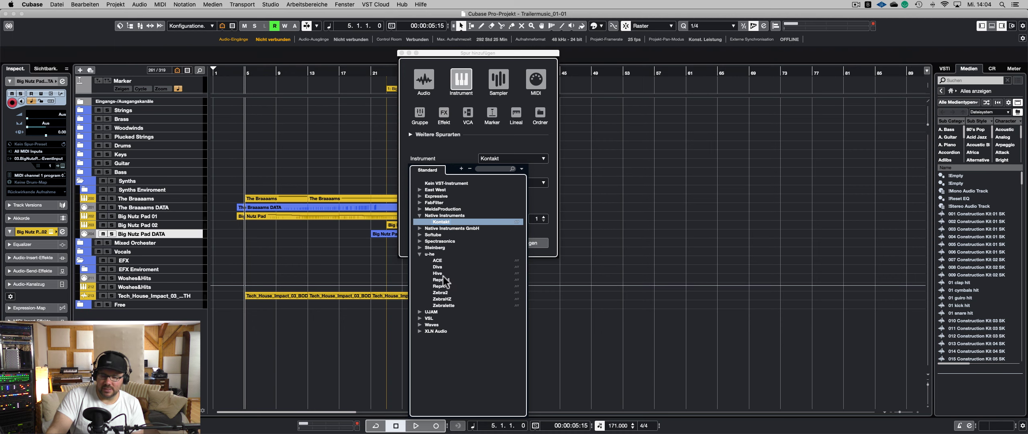
{"action": "left_click", "coordinate": [442, 299]}
{"action": "left_click", "coordinate": [513, 243]}
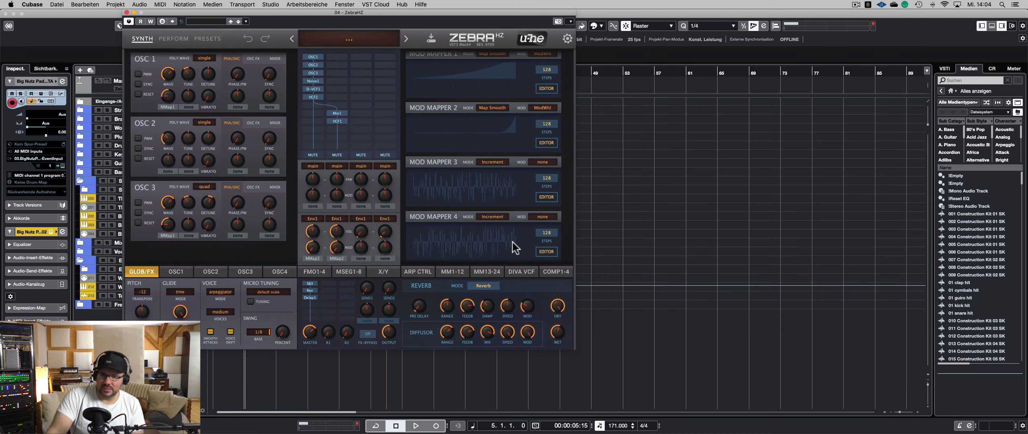
- Browse the ZebraHZ Pads + Keys presets and audition several from Aetherium+ to Bathwater Harp+
{"action": "left_click_drag", "start_coordinate": [259, 25], "coordinate": [440, 24]}
{"action": "left_click", "coordinate": [390, 39]}
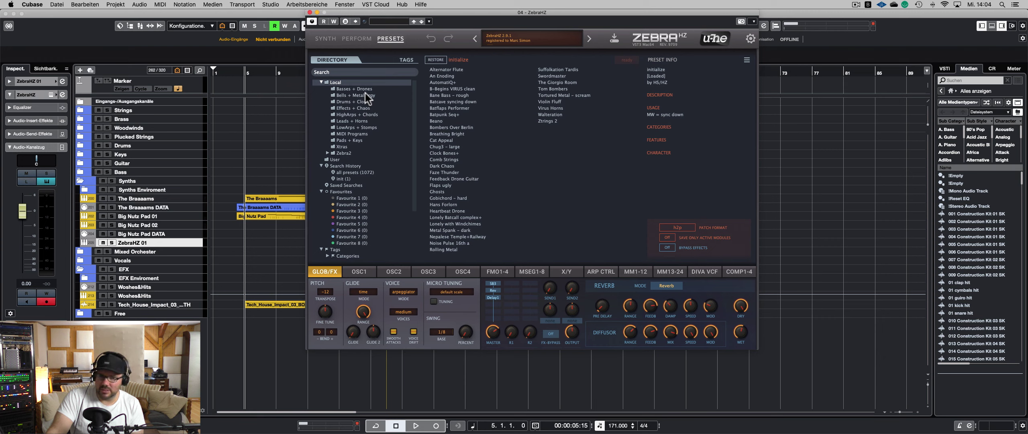
{"action": "left_click", "coordinate": [350, 139]}
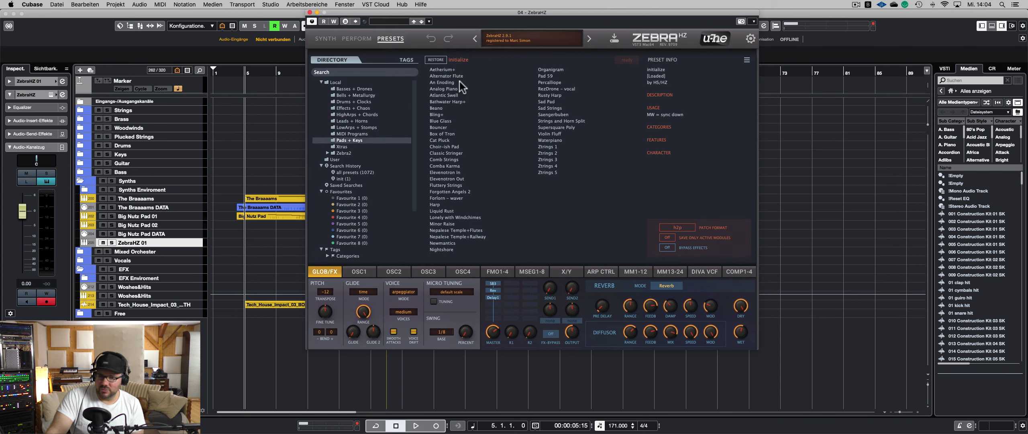
{"action": "left_click", "coordinate": [450, 74]}
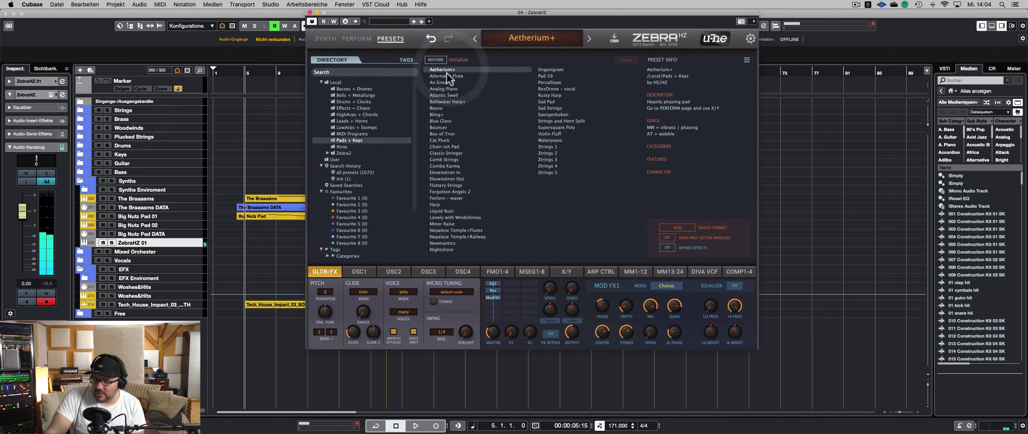
{"action": "left_click", "coordinate": [443, 83]}
{"action": "left_click", "coordinate": [443, 89]}
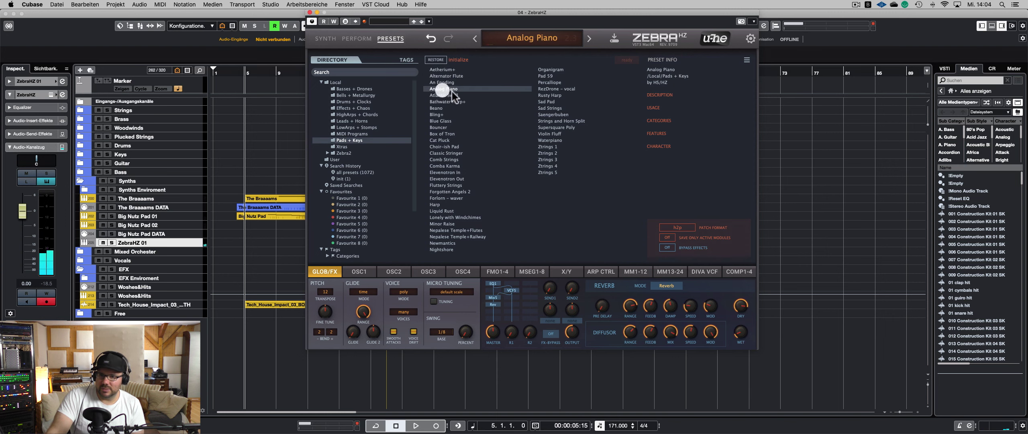
{"action": "left_click", "coordinate": [447, 102]}
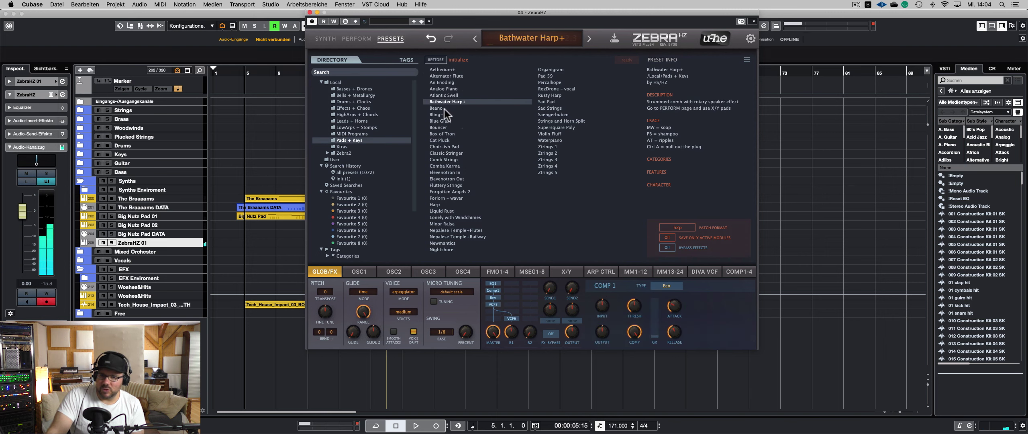
- Compare further Pads + Keys presets such as Bling+ and Bouncer, load Blue Glass and close the ZebraHZ window
{"action": "left_click", "coordinate": [443, 109]}
{"action": "left_click", "coordinate": [443, 115]}
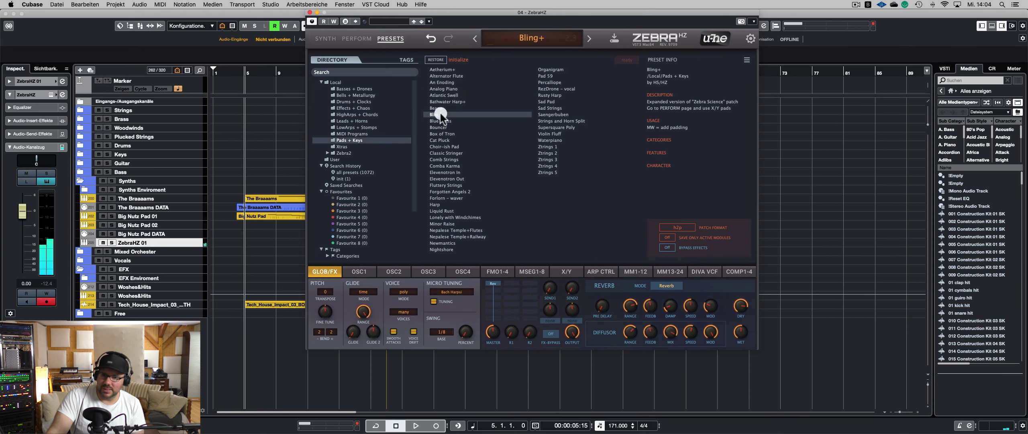
{"action": "left_click", "coordinate": [443, 120]}
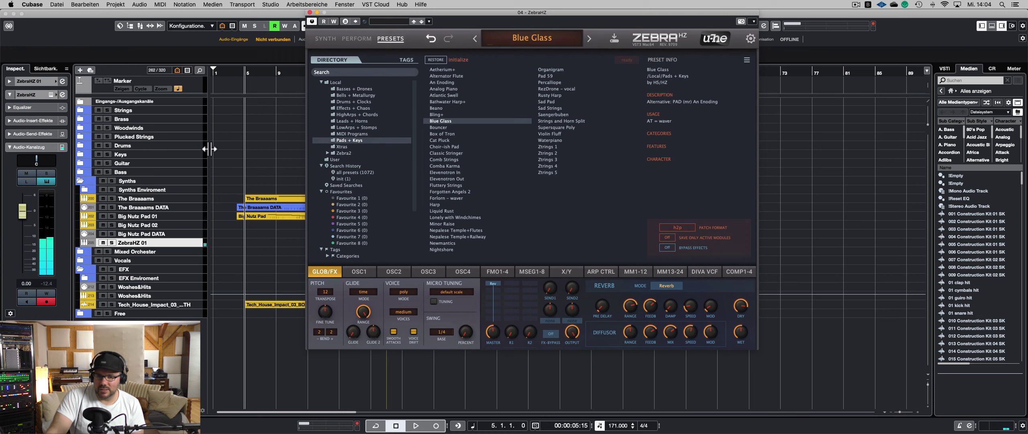
{"action": "left_click", "coordinate": [439, 126]}
{"action": "left_click", "coordinate": [445, 122]}
{"action": "left_click", "coordinate": [440, 134]}
{"action": "left_click", "coordinate": [445, 121]}
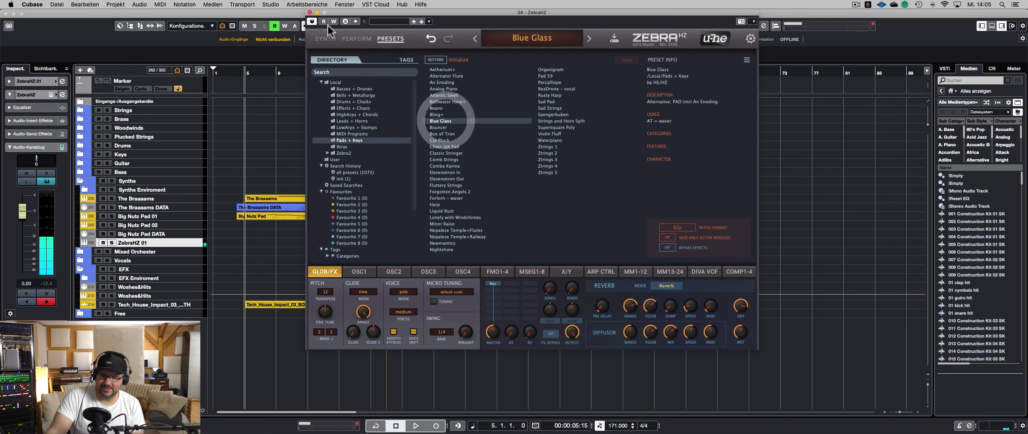
{"action": "left_click", "coordinate": [309, 12]}
- Make a shared copy of the Big Nutz Pad 01 part on the ZebraHZ 01 track and review its notes in the Key Editor
{"action": "left_click", "coordinate": [270, 216]}
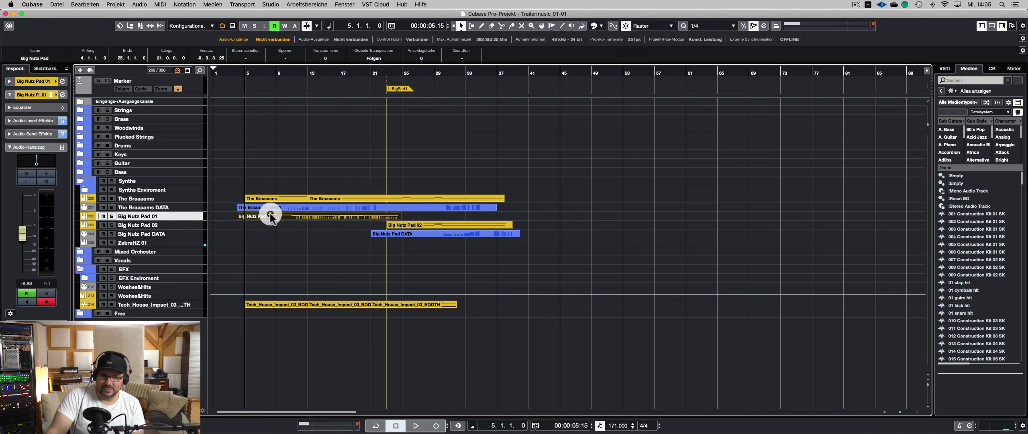
{"action": "left_click_drag", "start_coordinate": [292, 217], "coordinate": [284, 242]}
{"action": "key", "text": "space"}
{"action": "key", "text": "Return"}
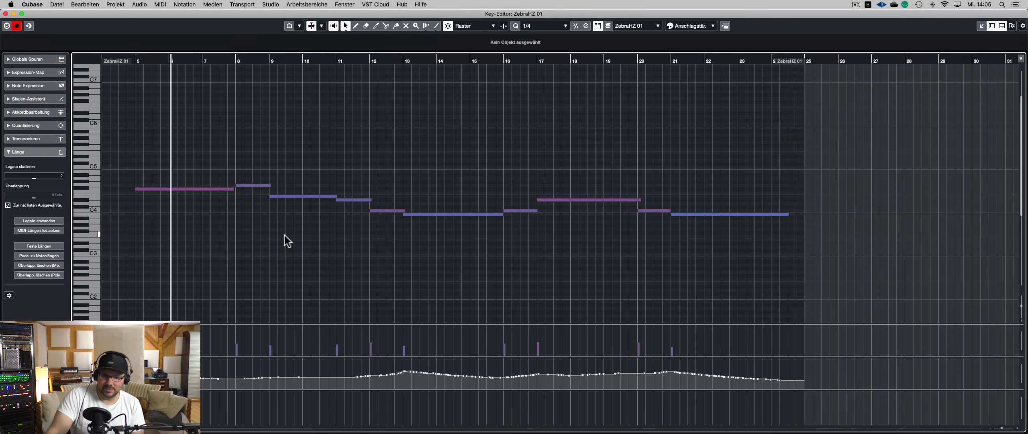
{"action": "left_click", "coordinate": [126, 61]}
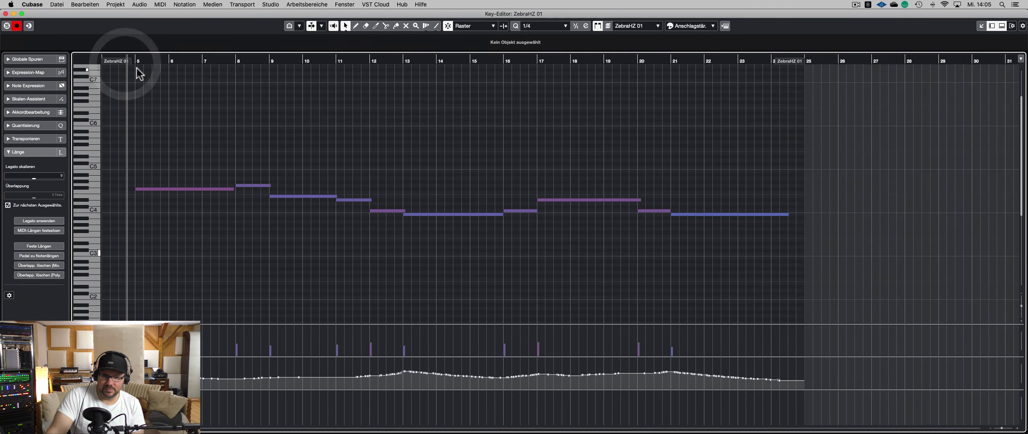
{"action": "key", "text": "Return"}
{"action": "left_click", "coordinate": [252, 255]}
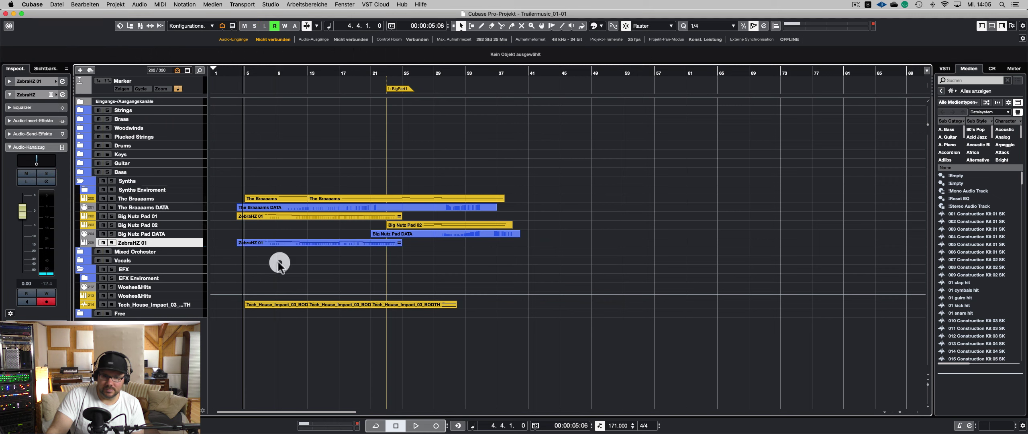
- Delete the controller data from the ZebraHZ 01 part in the Key Editor, keeping the notes
{"action": "left_click", "coordinate": [182, 243]}
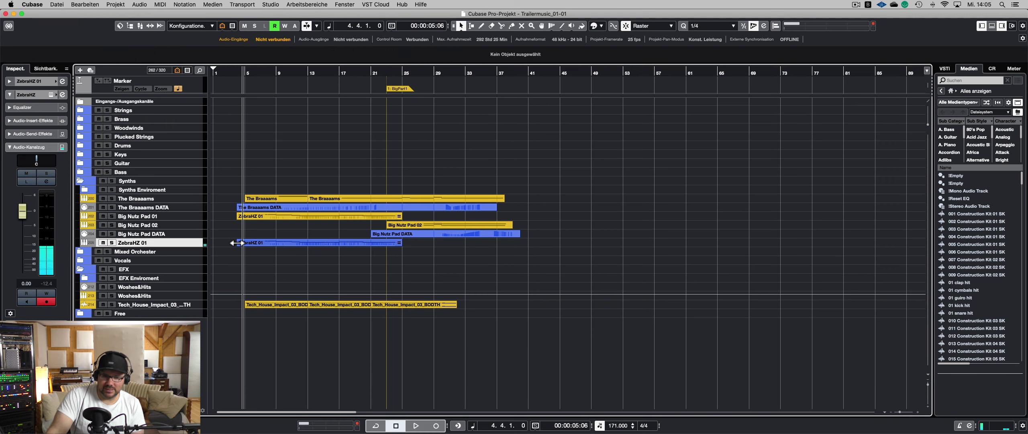
{"action": "left_click", "coordinate": [299, 243]}
{"action": "double_click", "coordinate": [260, 243]}
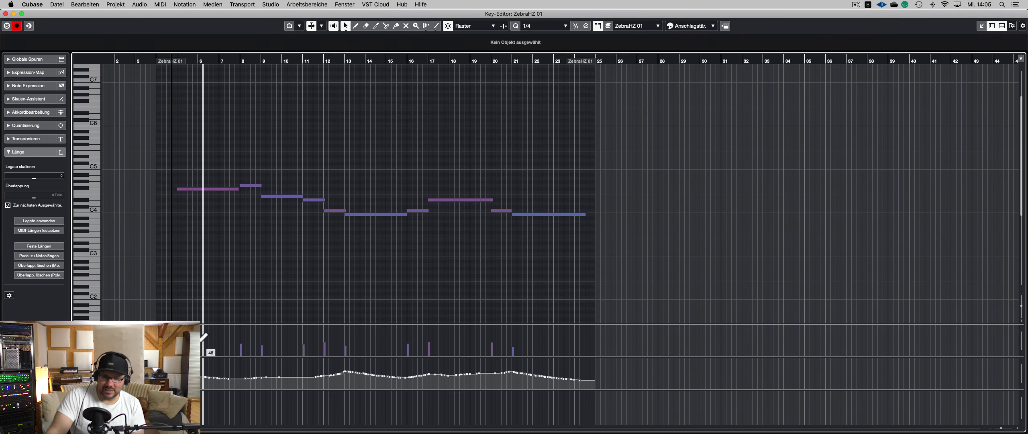
{"action": "left_click_drag", "start_coordinate": [176, 361], "coordinate": [618, 417]}
{"action": "key", "text": "Delete"}
{"action": "key", "text": "Return"}
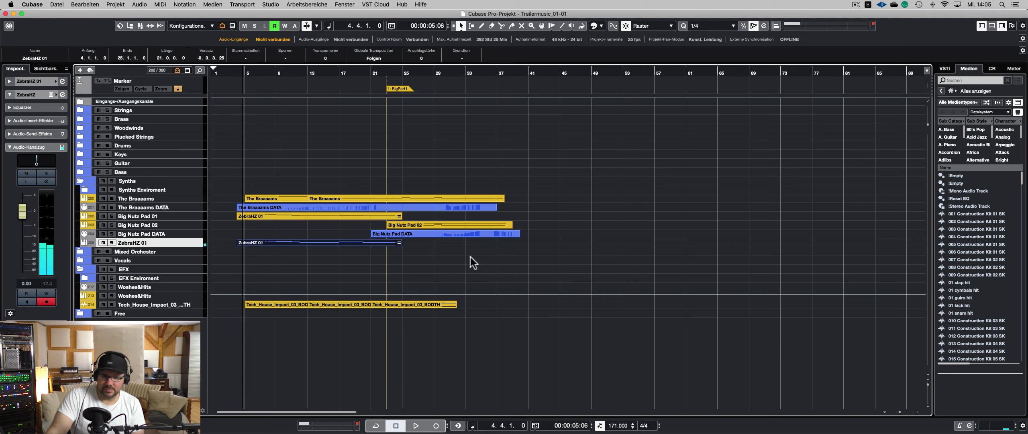
- Set the playback position to the first note at bar 5 and solo the ZebraHZ 01 track
{"action": "key", "text": "l"}
{"action": "key", "text": "n"}
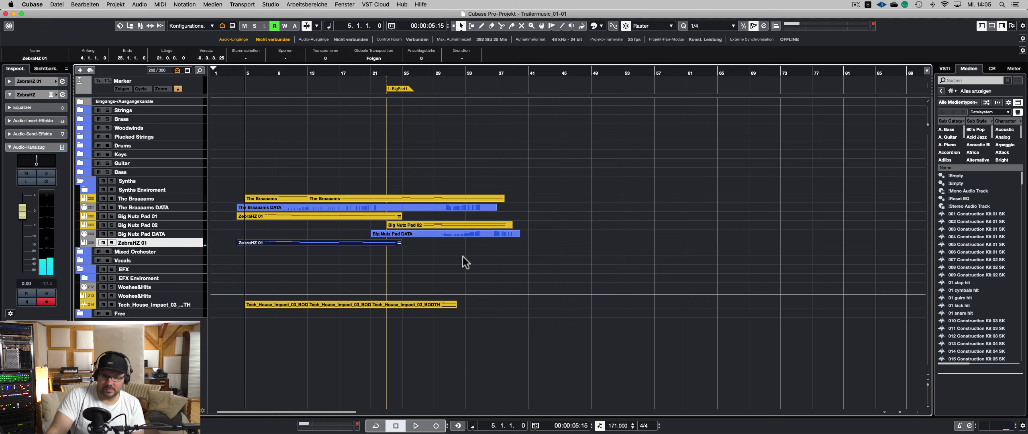
{"action": "key", "text": "s"}
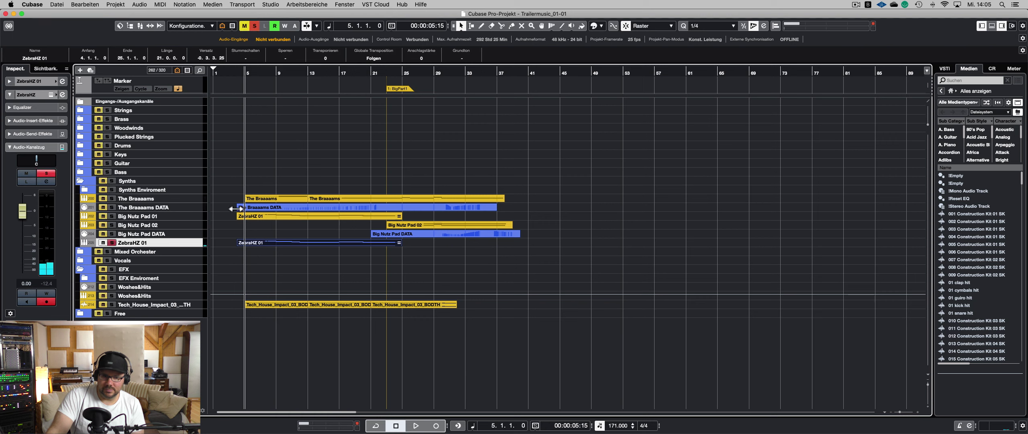
- Try Cableguys ShaperBox as the first insert effect on ZebraHZ 01, view its Shapers and remove it again
{"action": "left_click", "coordinate": [44, 121]}
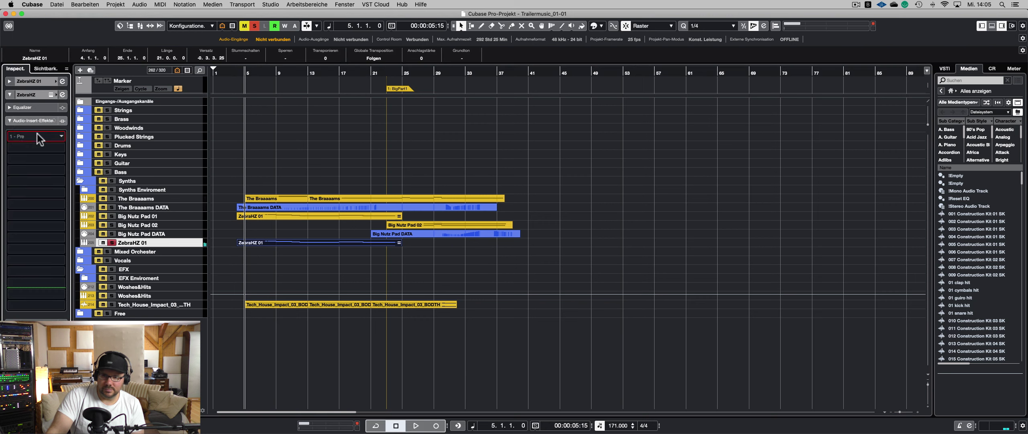
{"action": "left_click", "coordinate": [37, 133]}
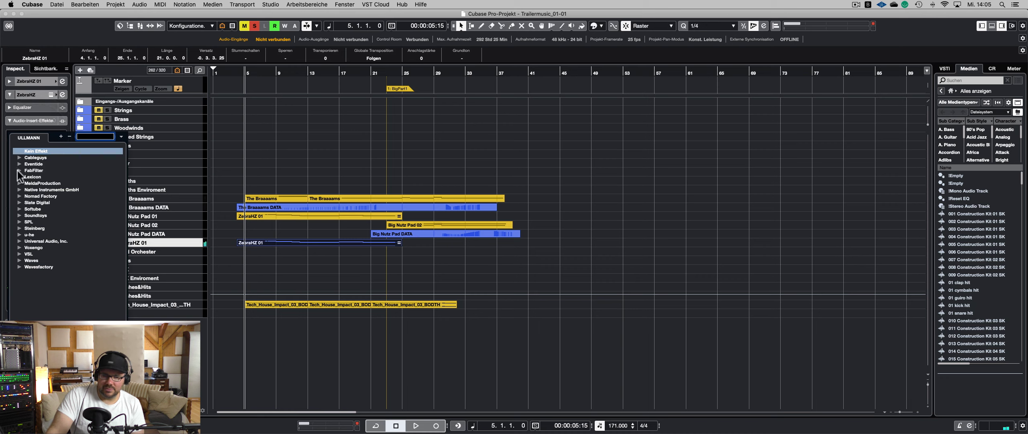
{"action": "left_click", "coordinate": [18, 157]}
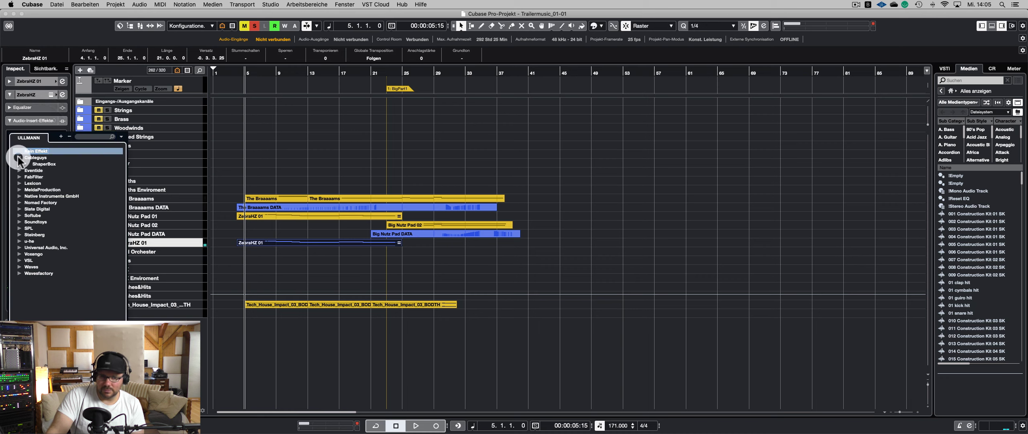
{"action": "left_click", "coordinate": [37, 164]}
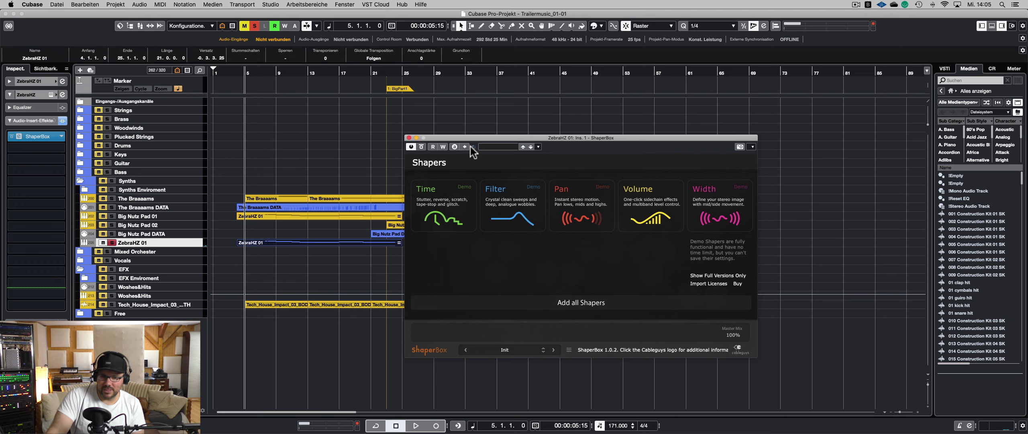
{"action": "left_click_drag", "start_coordinate": [481, 136], "coordinate": [366, 73]}
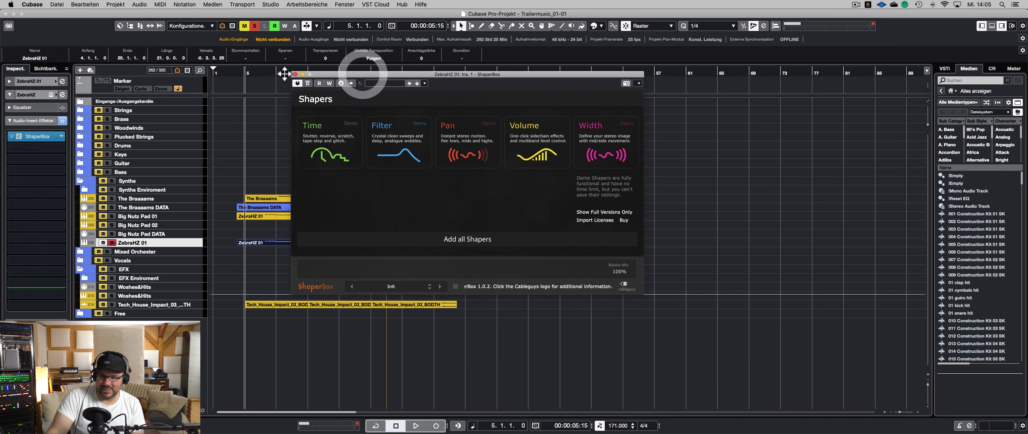
{"action": "left_click", "coordinate": [295, 74]}
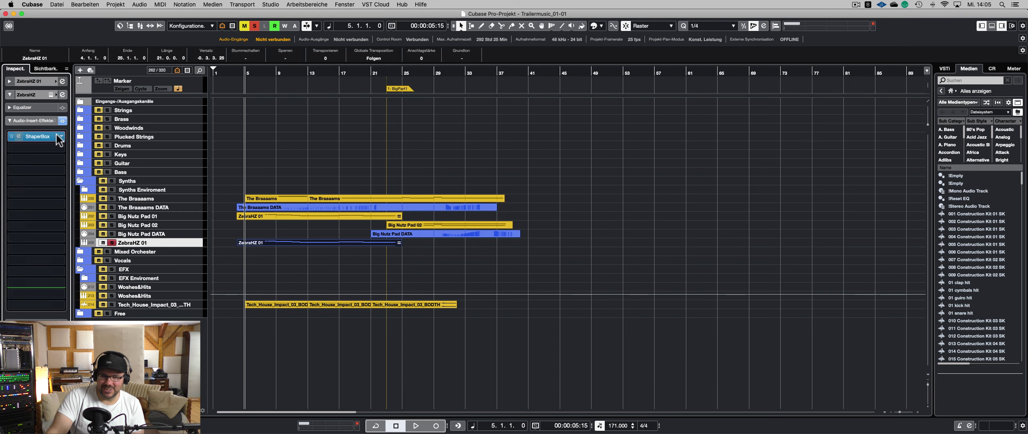
{"action": "left_click", "coordinate": [61, 137]}
{"action": "left_click", "coordinate": [45, 150]}
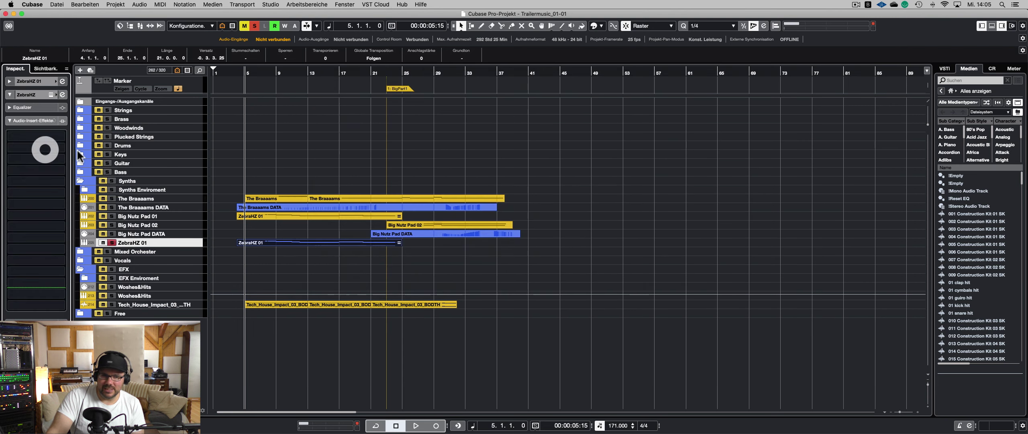
- On the ZebraHZ synth page, assign Lfo3 as the modulation source for the VCF 1 cutoff and raise its modulation depth
{"action": "left_click", "coordinate": [40, 121]}
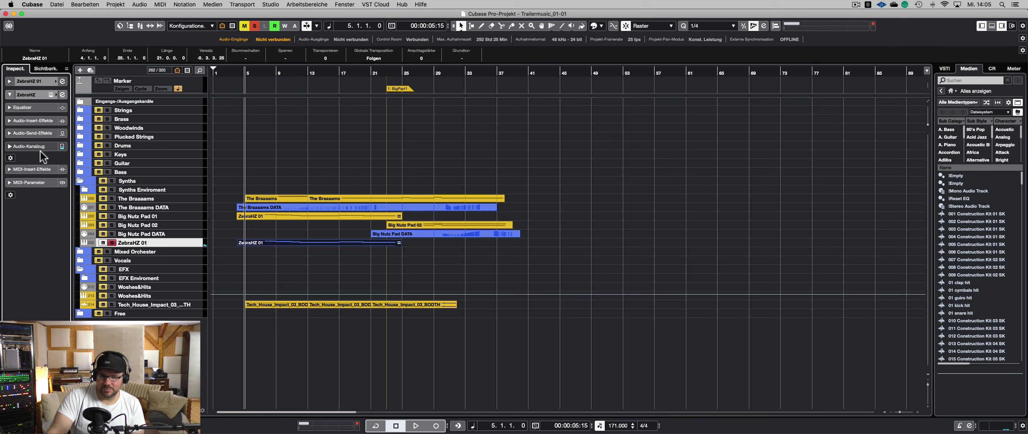
{"action": "left_click", "coordinate": [51, 93]}
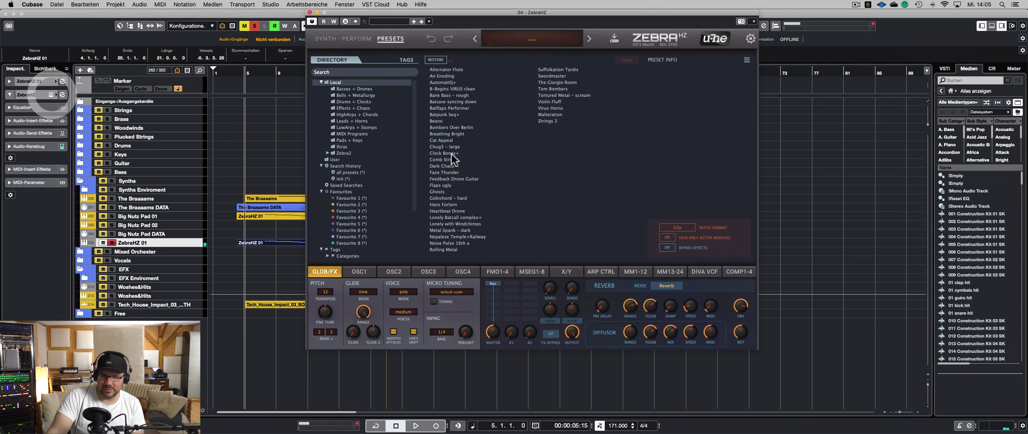
{"action": "left_click", "coordinate": [325, 38]}
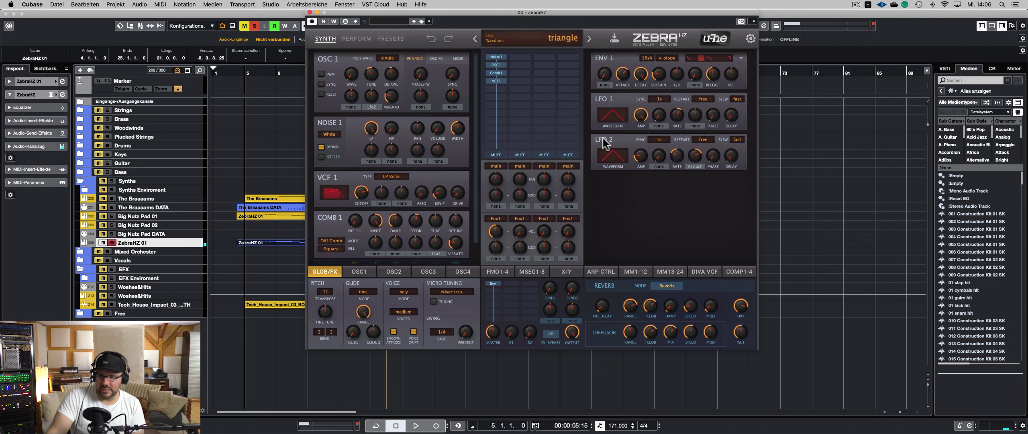
{"action": "scroll", "coordinate": [472, 164], "scroll_direction": "down", "scroll_amount": 3}
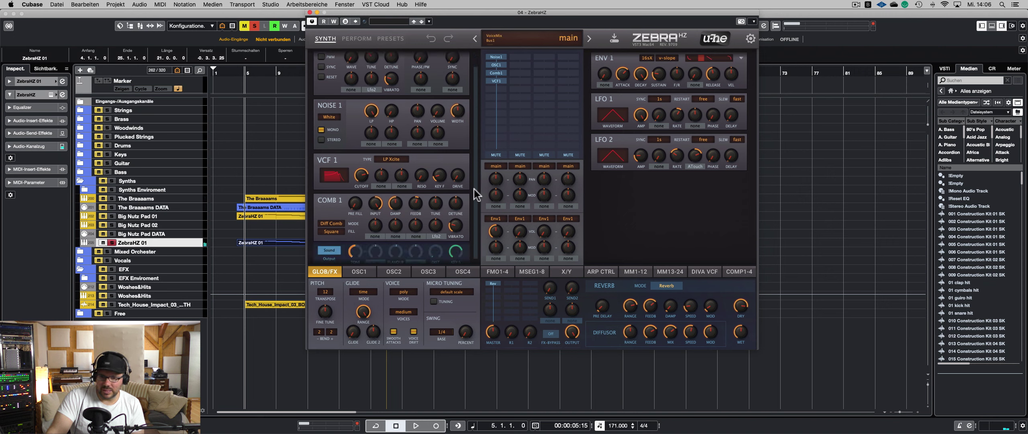
{"action": "left_click_drag", "start_coordinate": [363, 182], "coordinate": [364, 170]}
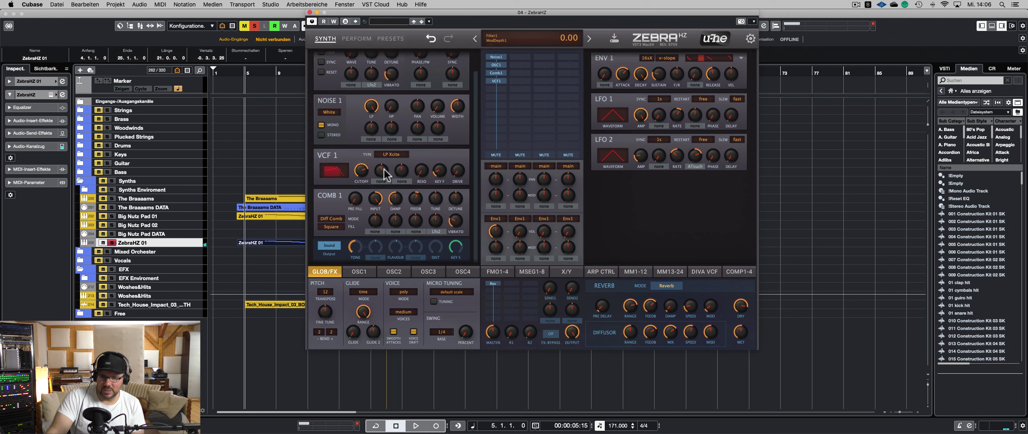
{"action": "left_click", "coordinate": [381, 181]}
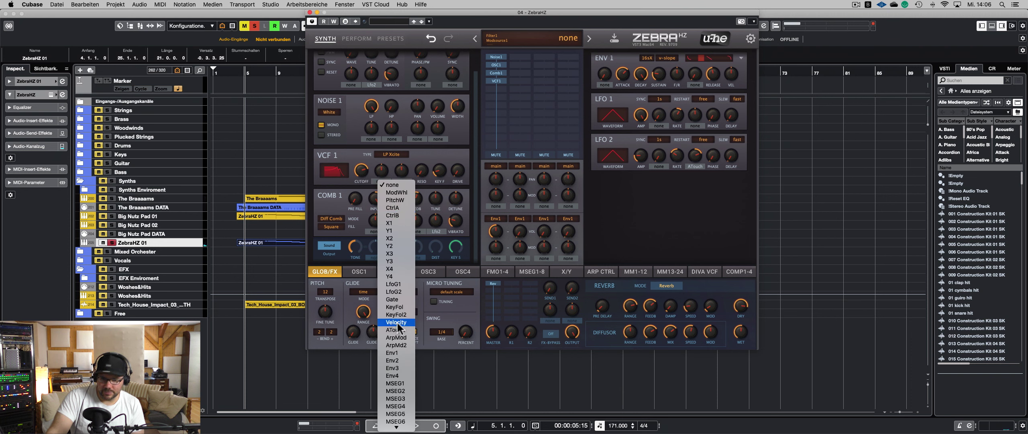
{"action": "scroll", "coordinate": [398, 327], "scroll_direction": "down", "scroll_amount": 5}
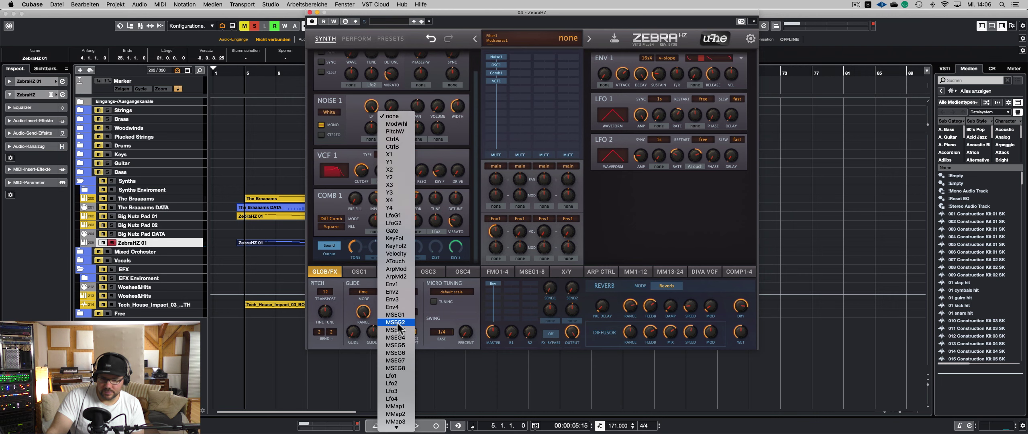
{"action": "left_click", "coordinate": [398, 375]}
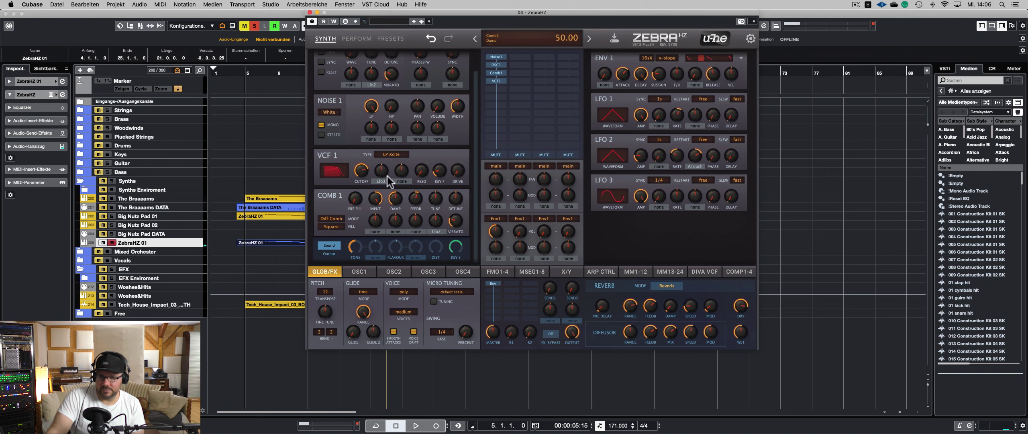
{"action": "left_click_drag", "start_coordinate": [381, 175], "coordinate": [384, 158]}
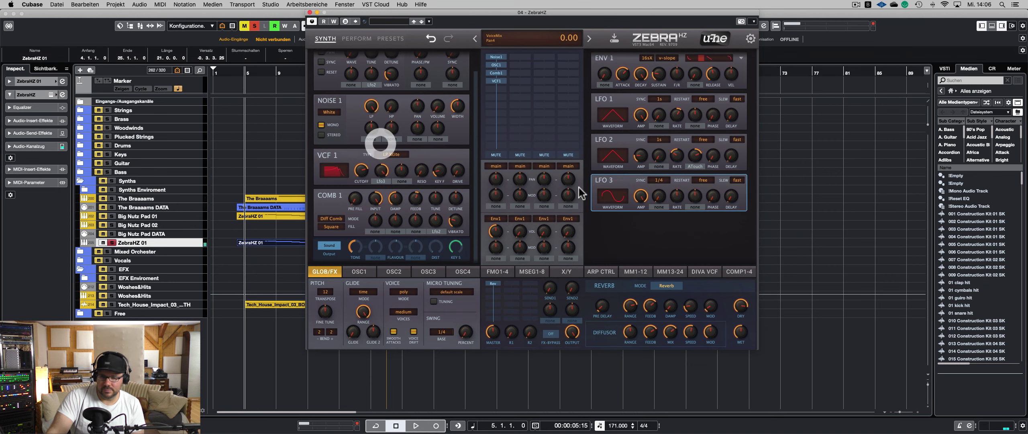
- Set LFO 3 to a sync of 1/8 with the saw down waveform
{"action": "left_click", "coordinate": [659, 180]}
{"action": "left_click", "coordinate": [666, 177]}
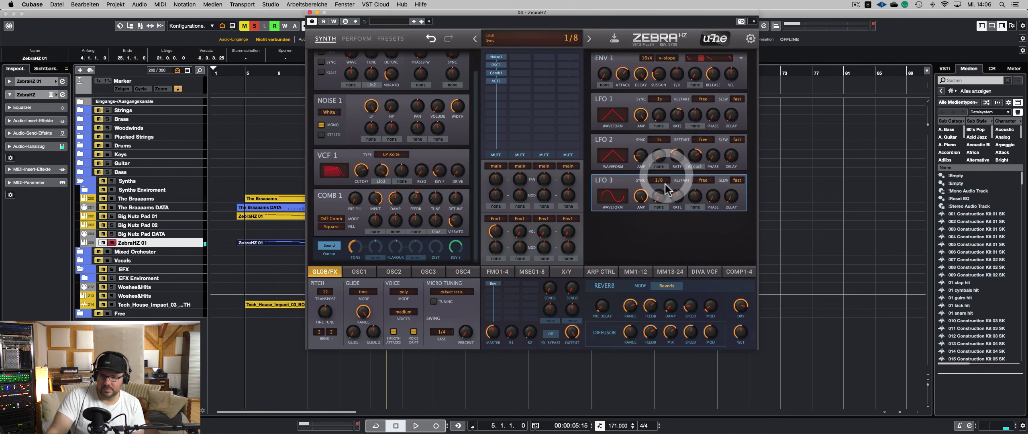
{"action": "left_click", "coordinate": [627, 198]}
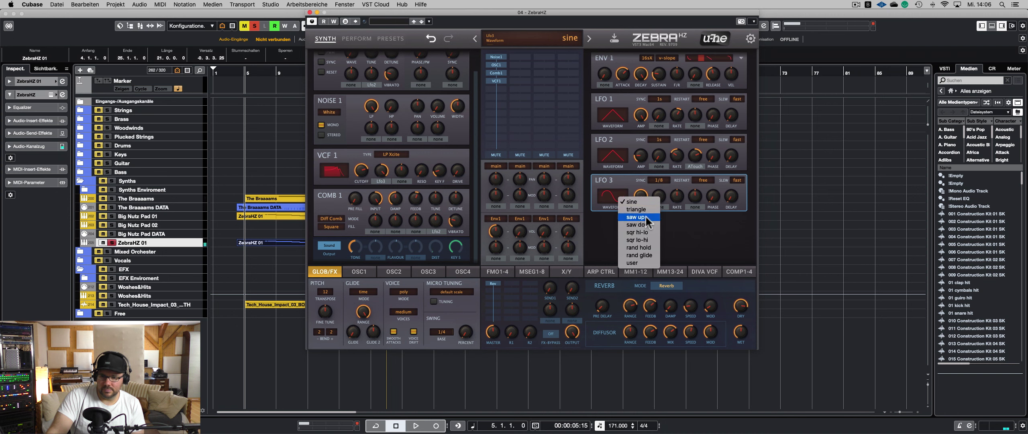
{"action": "left_click", "coordinate": [644, 217]}
{"action": "left_click", "coordinate": [614, 197]}
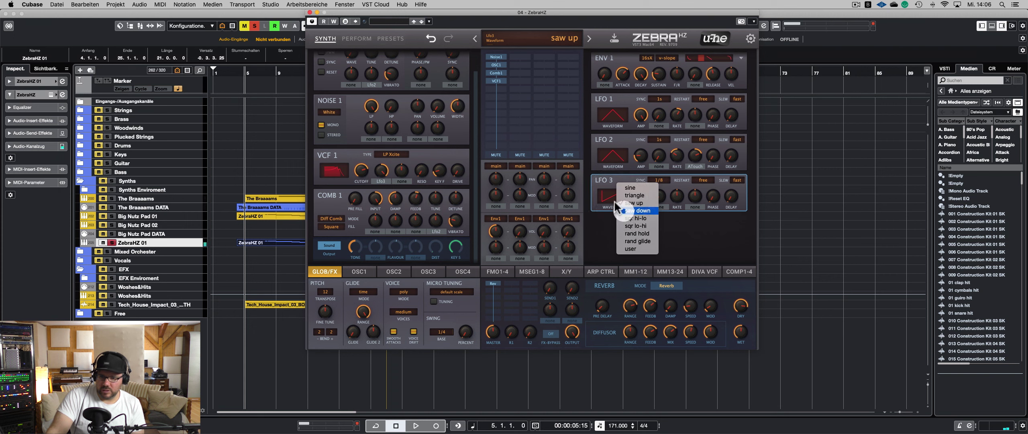
{"action": "left_click", "coordinate": [620, 210]}
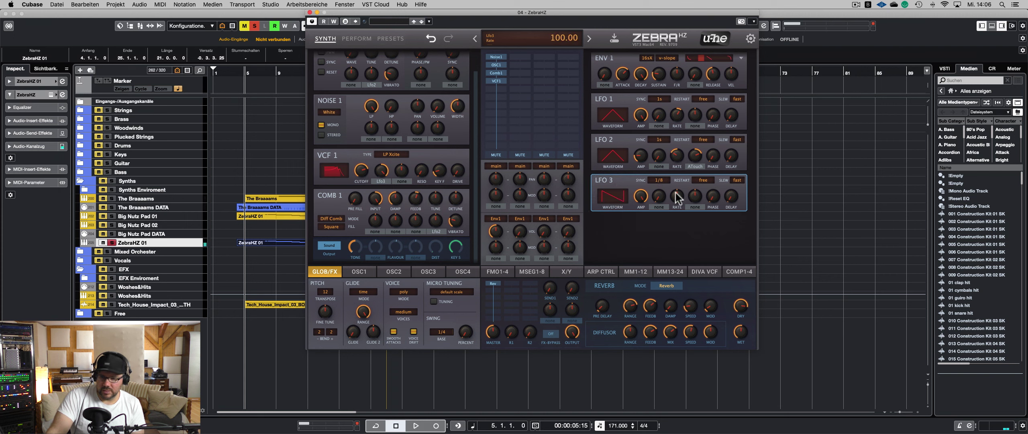
{"action": "left_click", "coordinate": [626, 198]}
{"action": "left_click", "coordinate": [645, 197]}
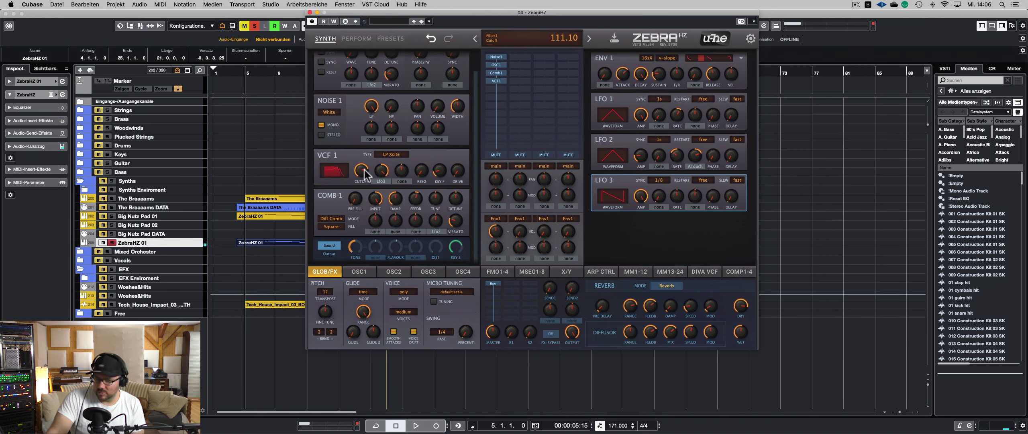
- Set the VCF 1 cutoff modulation depth to 150, lower the cutoff, and move the ZebraHZ window off the tracks
{"action": "left_click_drag", "start_coordinate": [380, 170], "coordinate": [395, 71]}
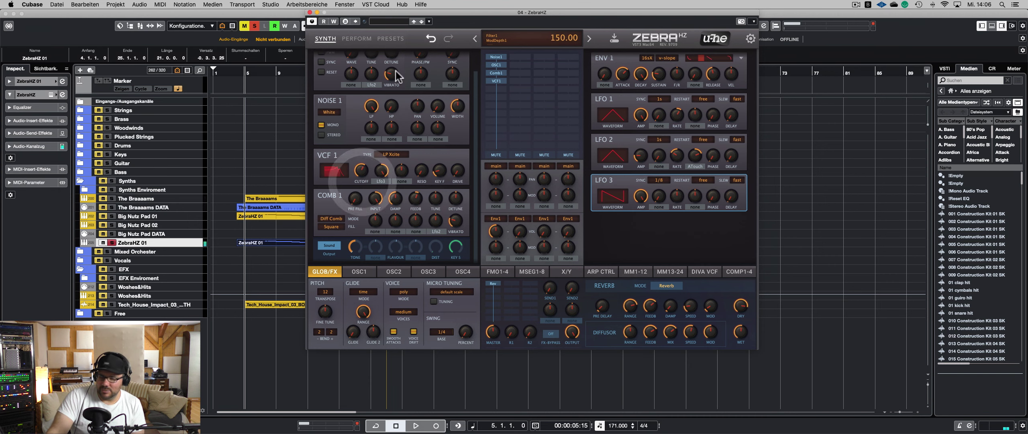
{"action": "left_click_drag", "start_coordinate": [361, 168], "coordinate": [360, 183]}
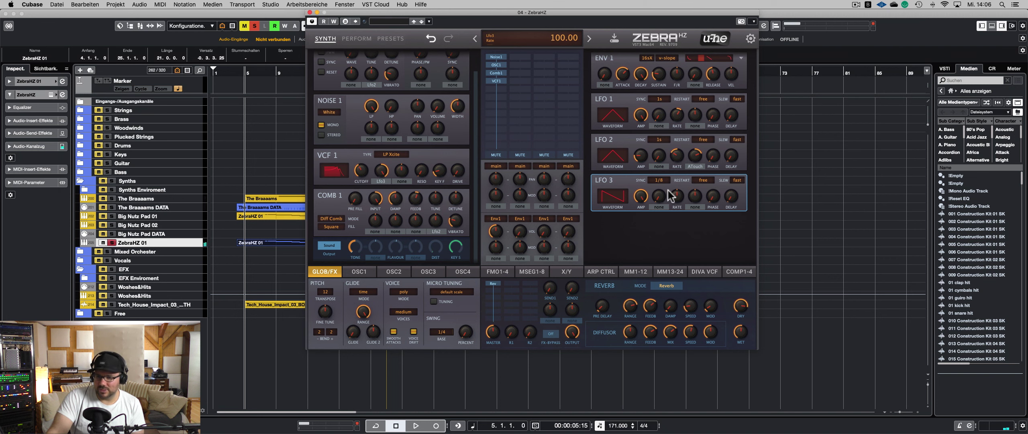
{"action": "left_click_drag", "start_coordinate": [500, 20], "coordinate": [646, 19]}
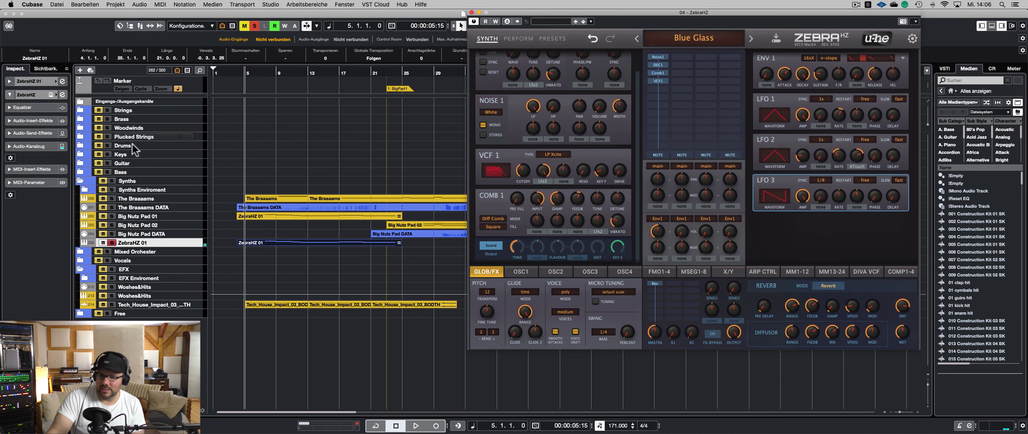
- Lower the ZebraHZ 01 channel volume to about -9.17 dB and start playback of the soloed track
{"action": "left_click", "coordinate": [28, 146]}
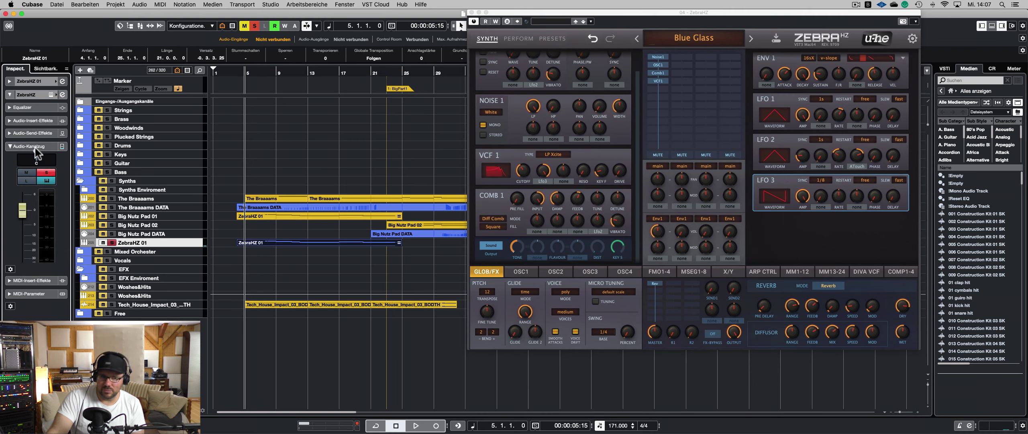
{"action": "left_click_drag", "start_coordinate": [28, 244], "coordinate": [28, 233]}
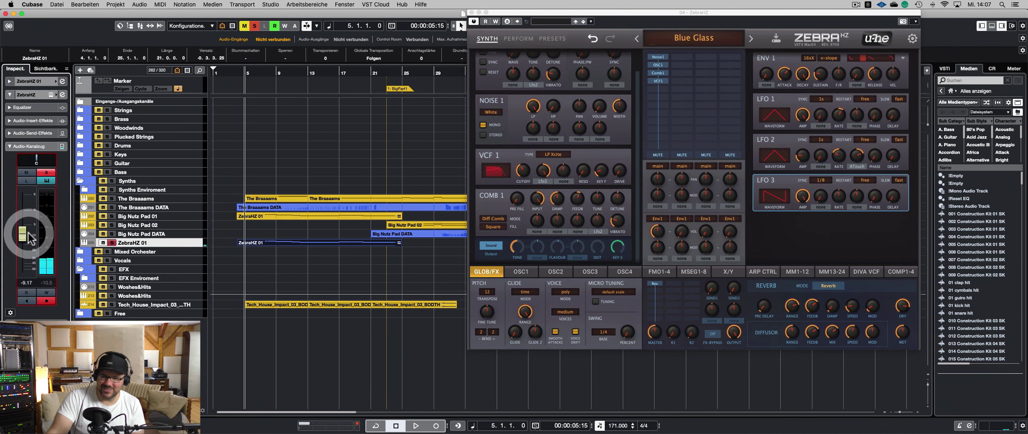
{"action": "key", "text": "F3"}
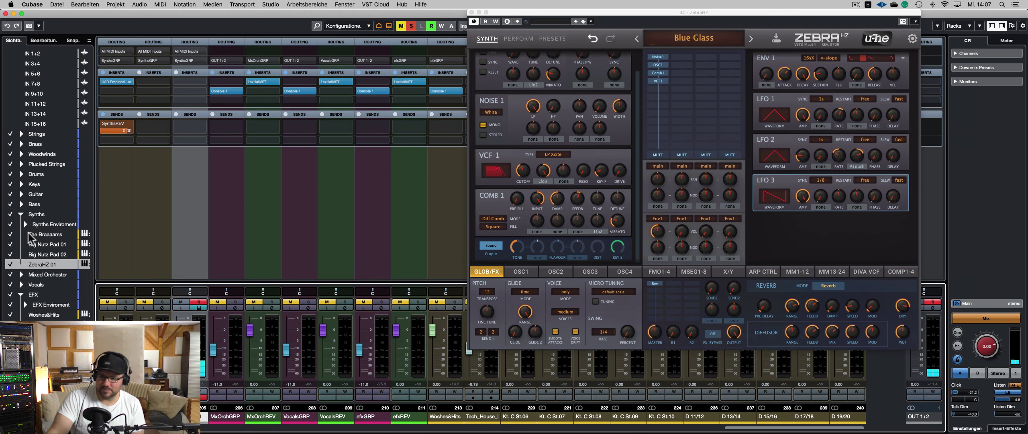
{"action": "key", "text": "F3"}
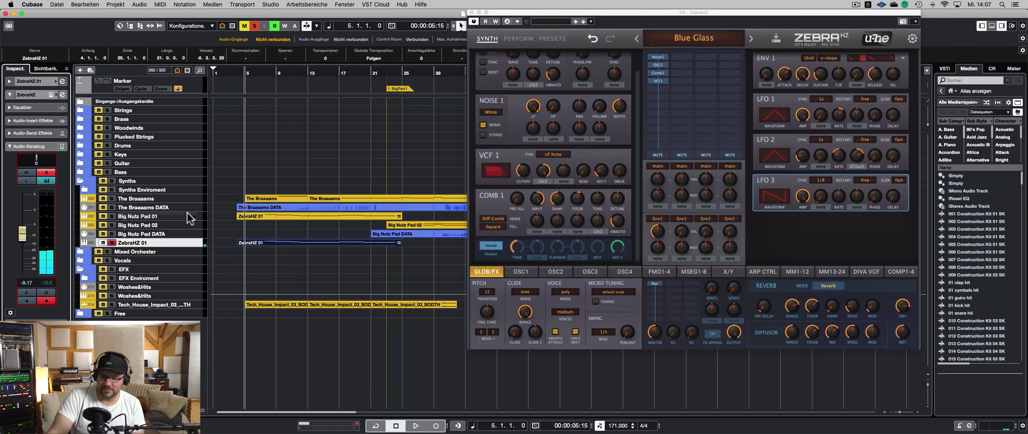
{"action": "key", "text": "space"}
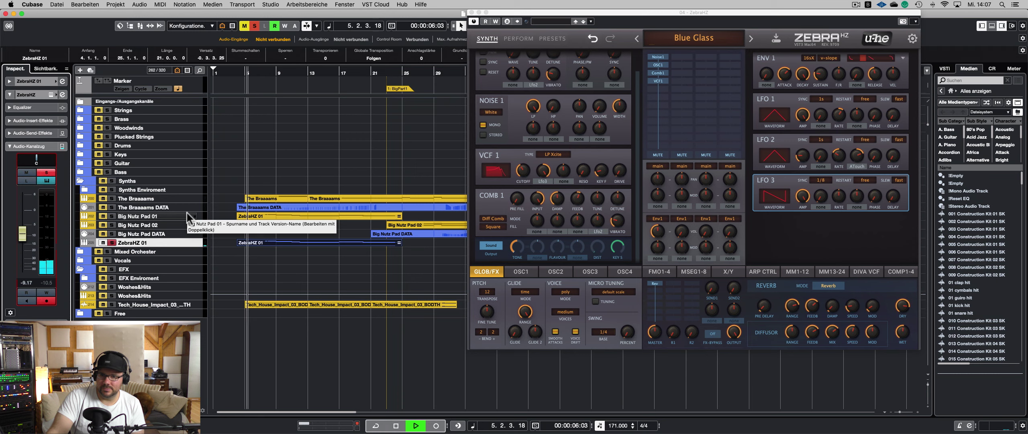
- Transpose all notes of the ZebraHZ 01 part down one octave in the Key Editor
{"action": "double_click", "coordinate": [286, 241]}
{"action": "key", "text": "super+a"}
{"action": "key", "text": "shift+Down"}
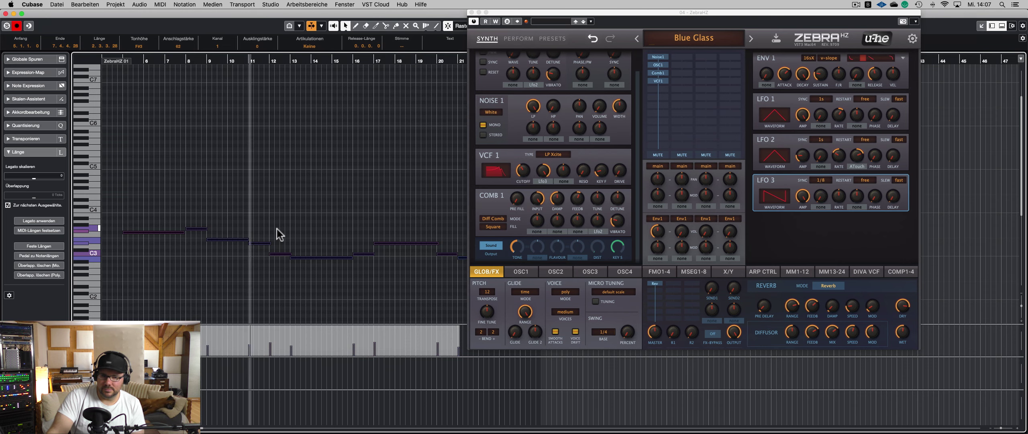
{"action": "key", "text": "Return"}
- Add a send from the ZebraHZ 01 channel to SynthsREV in the mixer and adjust its send level
{"action": "key", "text": "F3"}
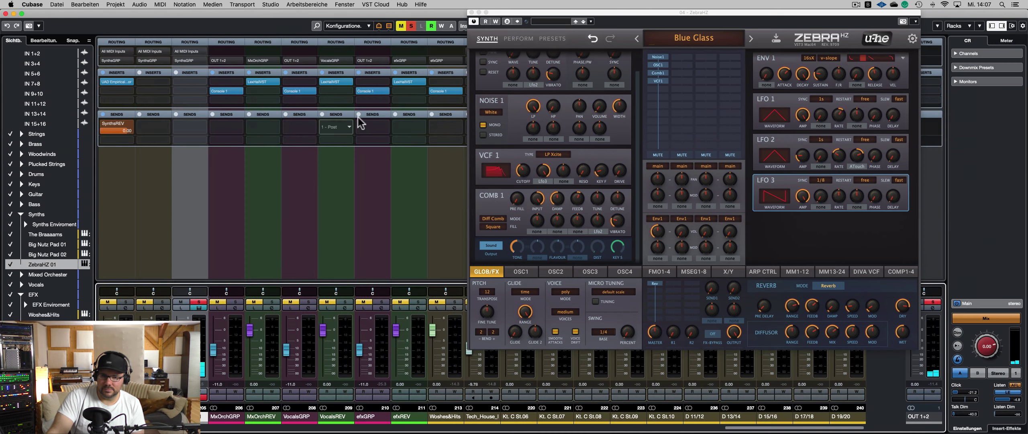
{"action": "left_click", "coordinate": [191, 127]}
{"action": "left_click", "coordinate": [204, 201]}
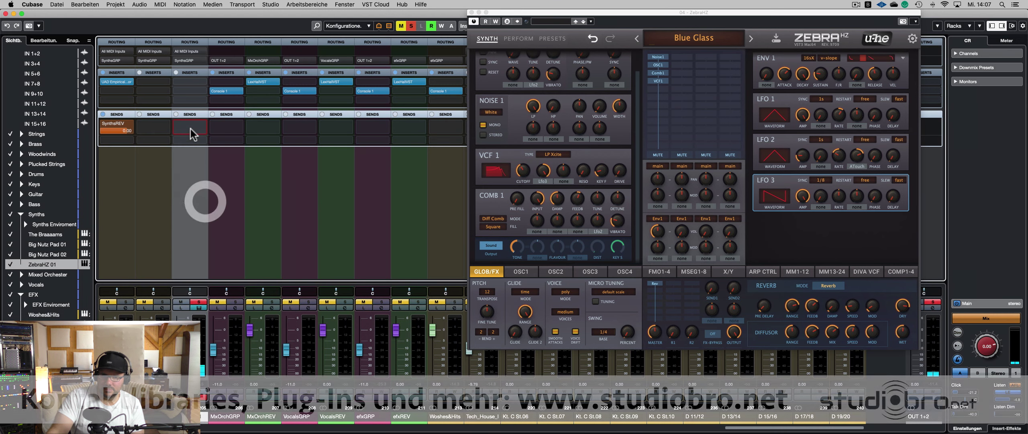
{"action": "left_click", "coordinate": [176, 123]}
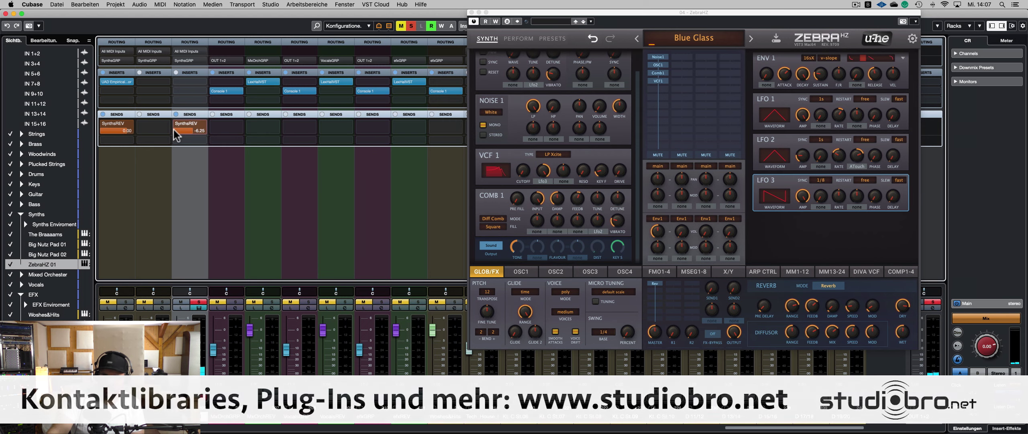
{"action": "double_click", "coordinate": [177, 130]}
{"action": "key", "text": "Return"}
{"action": "left_click", "coordinate": [275, 175]}
{"action": "key", "text": "F3"}
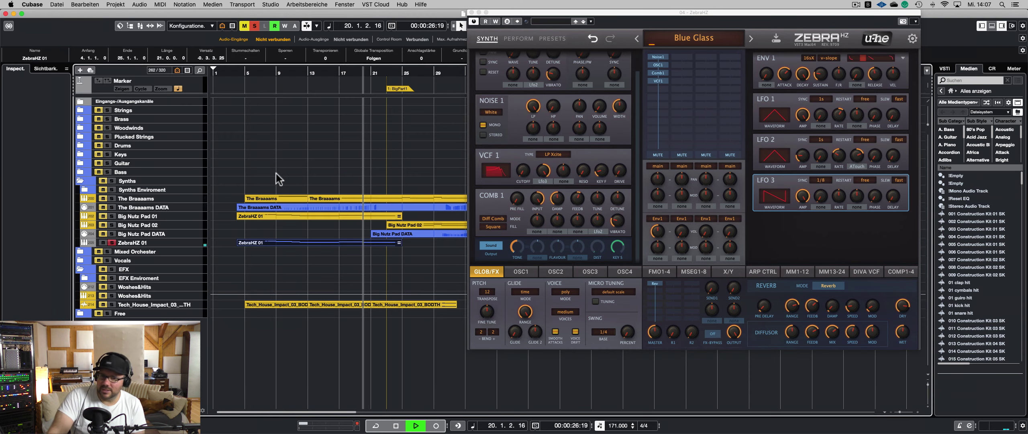
- Restart playback from bar 5 and transpose all ZebraHZ 01 notes down one more octave in the Key Editor
{"action": "left_click", "coordinate": [239, 72]}
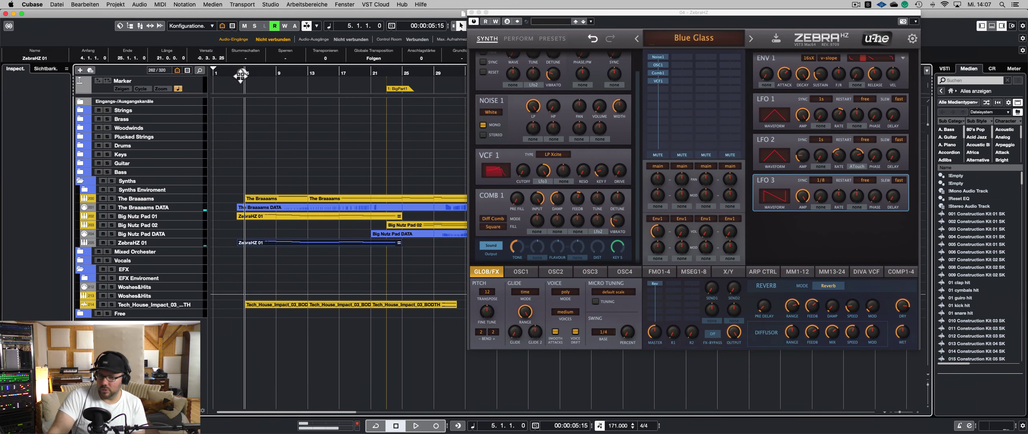
{"action": "left_click", "coordinate": [280, 241]}
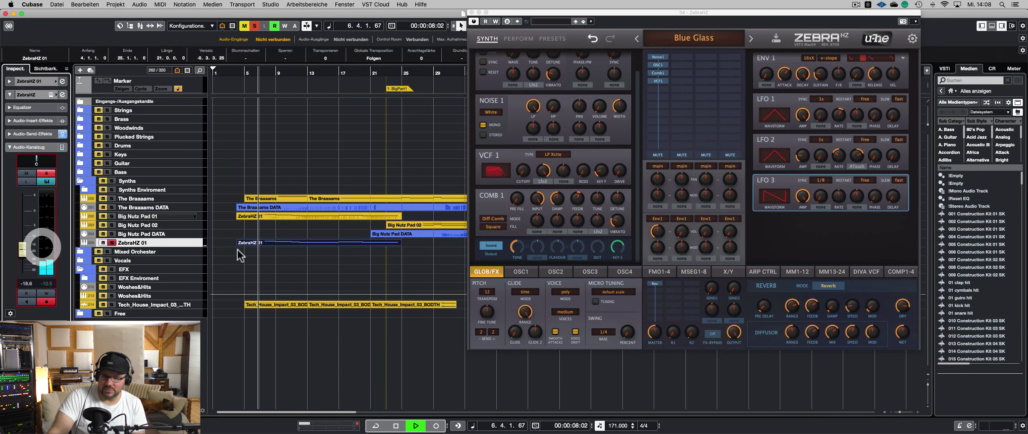
{"action": "double_click", "coordinate": [255, 243]}
{"action": "left_click", "coordinate": [266, 232]}
{"action": "key", "text": "super+a"}
{"action": "key", "text": "shift+Down"}
{"action": "key", "text": "Return"}
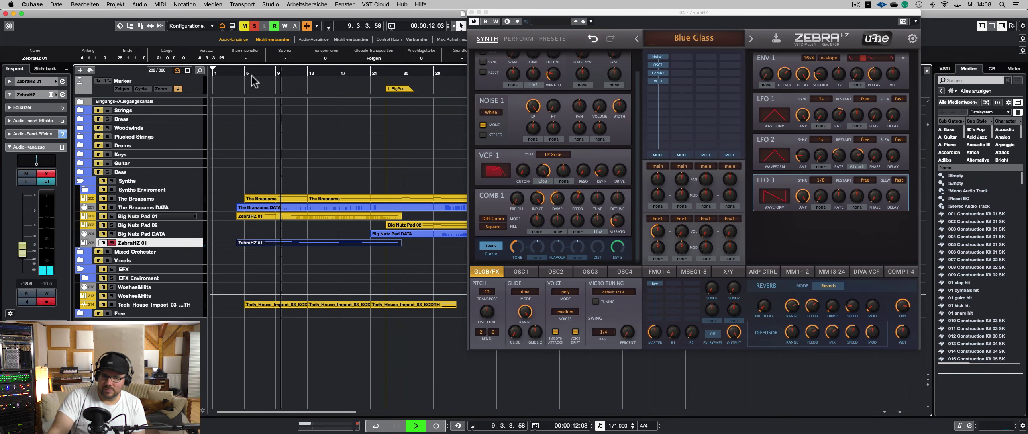
- Replay from bar 5, review the ZebraHZ 01 notes, and set the soloed track's volume to about -11.7 dB
{"action": "double_click", "coordinate": [241, 73]}
{"action": "mouse_move", "coordinate": [23, 248]}
{"action": "left_mouse_down"}
{"action": "mouse_move", "coordinate": [23, 265]}
{"action": "mouse_move", "coordinate": [35, 248]}
{"action": "left_mouse_up"}
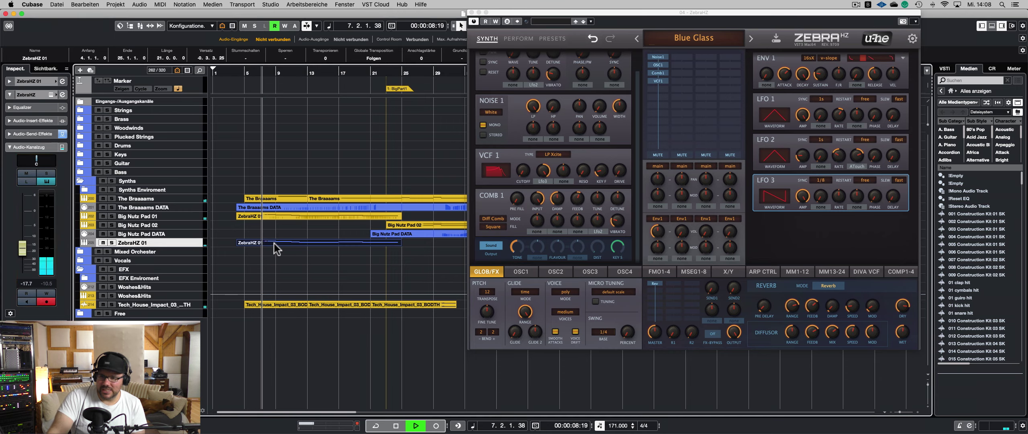
{"action": "double_click", "coordinate": [274, 242]}
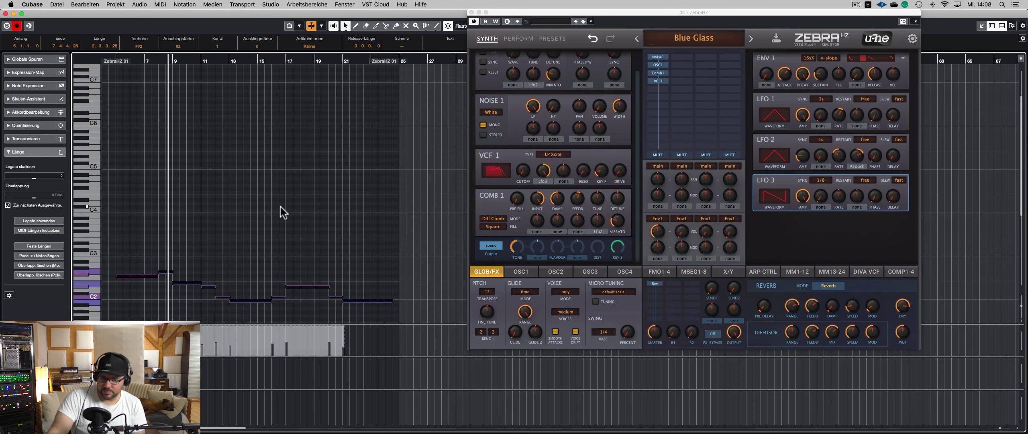
{"action": "key", "text": "Return"}
{"action": "scroll", "coordinate": [31, 242], "scroll_direction": "up", "scroll_amount": 5}
{"action": "left_click_drag", "start_coordinate": [30, 243], "coordinate": [30, 241]}
{"action": "key", "text": "s"}
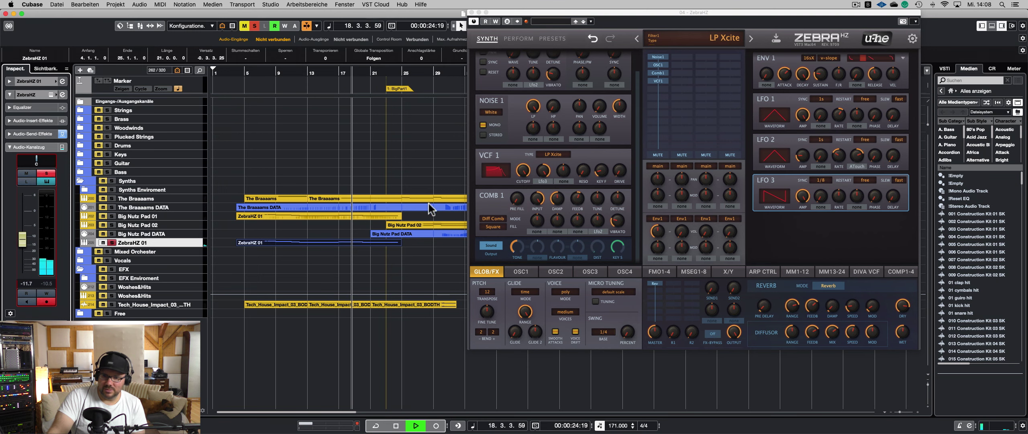
- Readjust the VCF 1 cutoff modulation depth in ZebraHZ and return playback to bar 5
{"action": "left_click", "coordinate": [544, 185]}
{"action": "left_click_drag", "start_coordinate": [542, 180], "coordinate": [539, 158]}
{"action": "left_click", "coordinate": [244, 73]}
- Raise the ZebraHZ 01 volume to about -3.85 dB, unsolo the track, and play it with the other tracks
{"action": "mouse_move", "coordinate": [23, 239]}
{"action": "left_mouse_down"}
{"action": "mouse_move", "coordinate": [29, 272]}
{"action": "mouse_move", "coordinate": [24, 224]}
{"action": "left_mouse_up"}
{"action": "key", "text": "s"}
{"action": "key", "text": "space"}
{"action": "key", "text": "space"}
{"action": "key", "text": "space"}
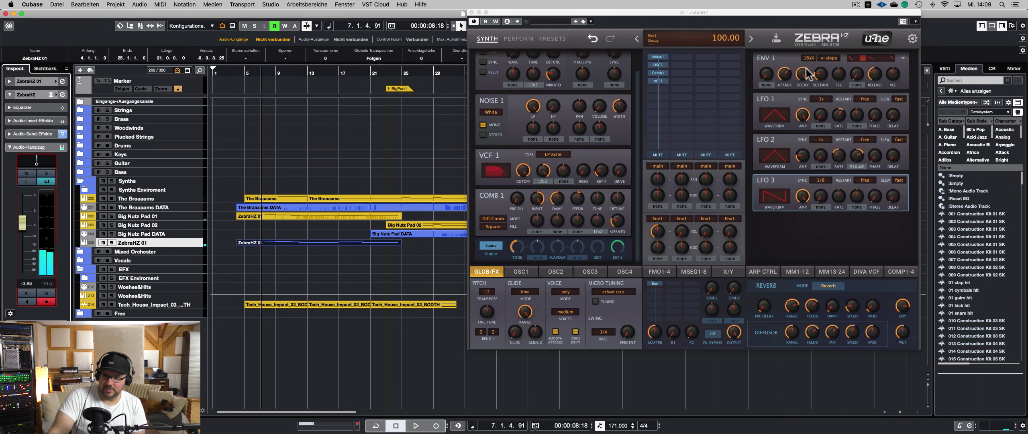
- Set the LFO 3 sync in ZebraHZ to 1/4
{"action": "left_click_drag", "start_coordinate": [802, 77], "coordinate": [803, 108]}
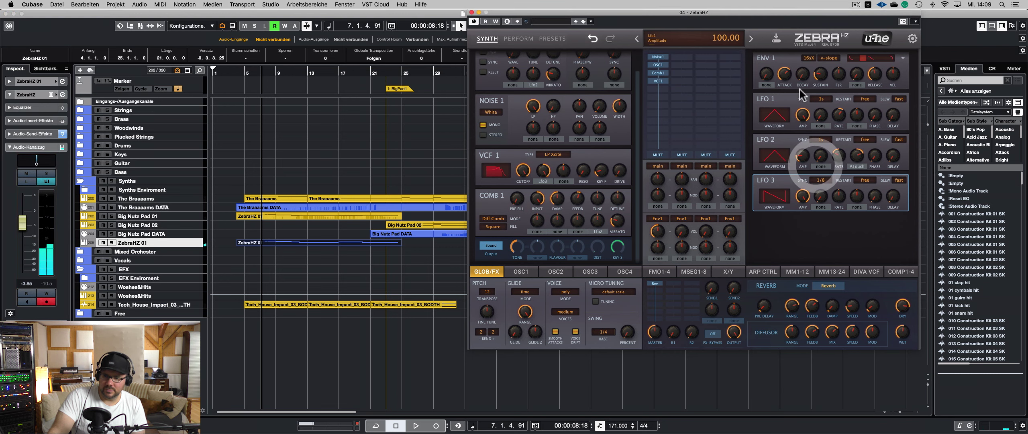
- Set the LFO 3 sync to 1/8 and assign Env2 as the second cutoff modulation source of VCF 1
{"action": "left_click_drag", "start_coordinate": [798, 50], "coordinate": [820, 106]}
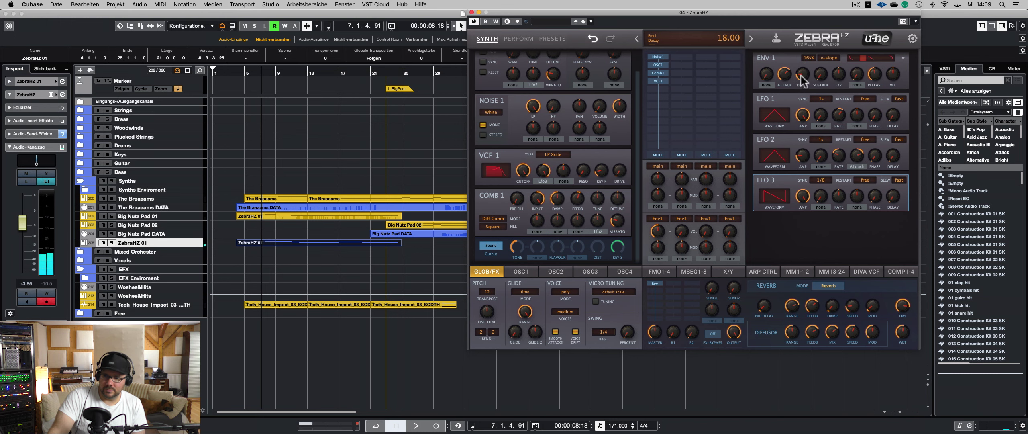
{"action": "left_click_drag", "start_coordinate": [820, 74], "coordinate": [817, 14]}
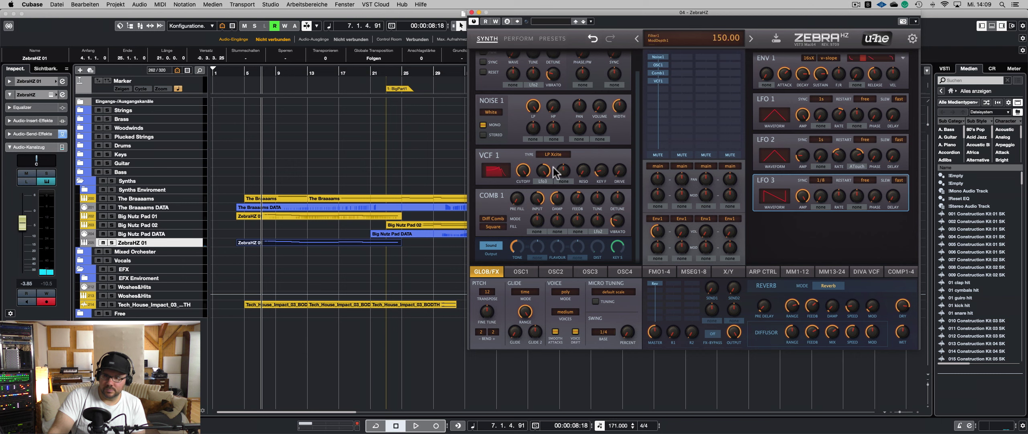
{"action": "left_click", "coordinate": [564, 181]}
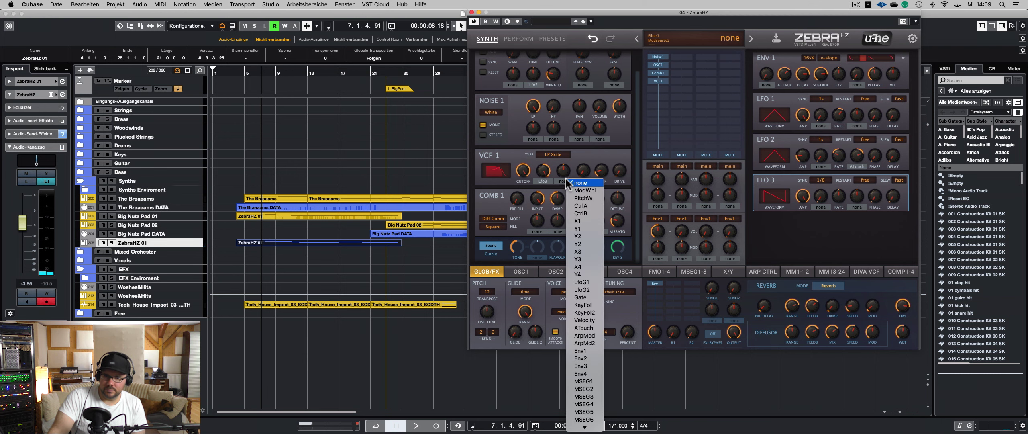
{"action": "left_click", "coordinate": [580, 358]}
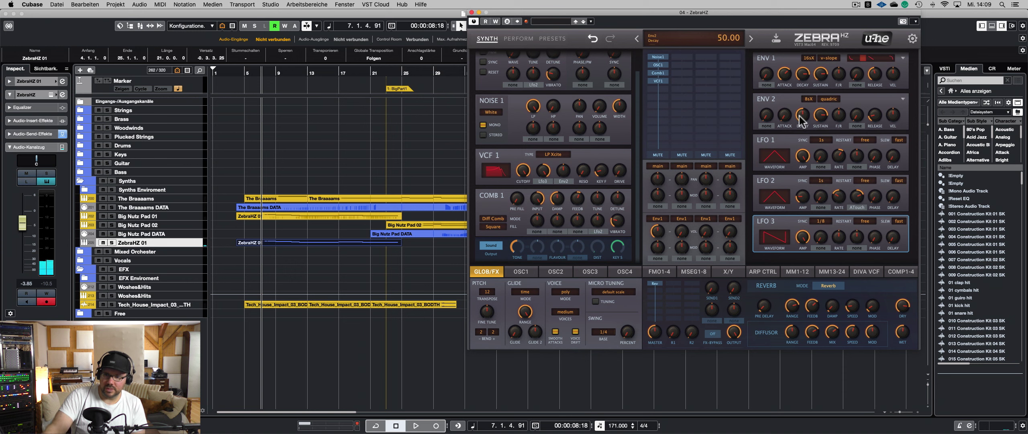
- Shape ENV 2 by adjusting its attack and decay, lower its sustain to 0, and raise its VCF 1 modulation depth
{"action": "left_click_drag", "start_coordinate": [785, 115], "coordinate": [789, 65]}
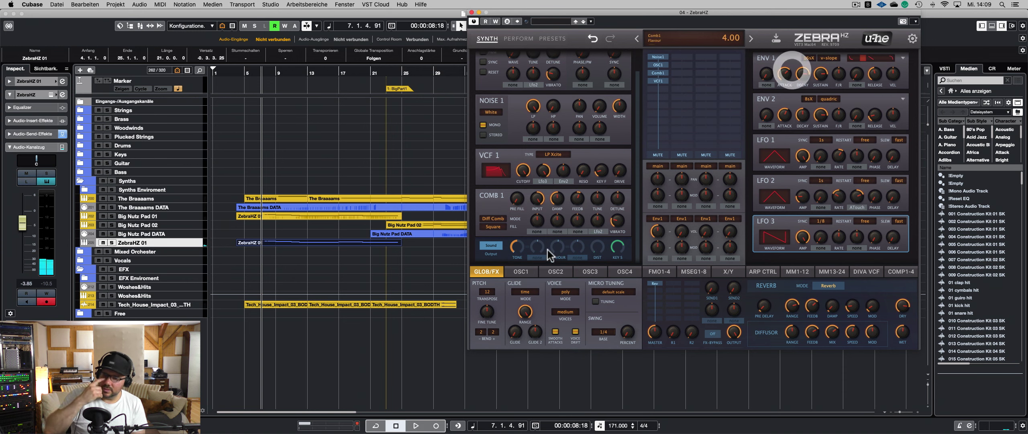
{"action": "left_click_drag", "start_coordinate": [563, 170], "coordinate": [568, 132]}
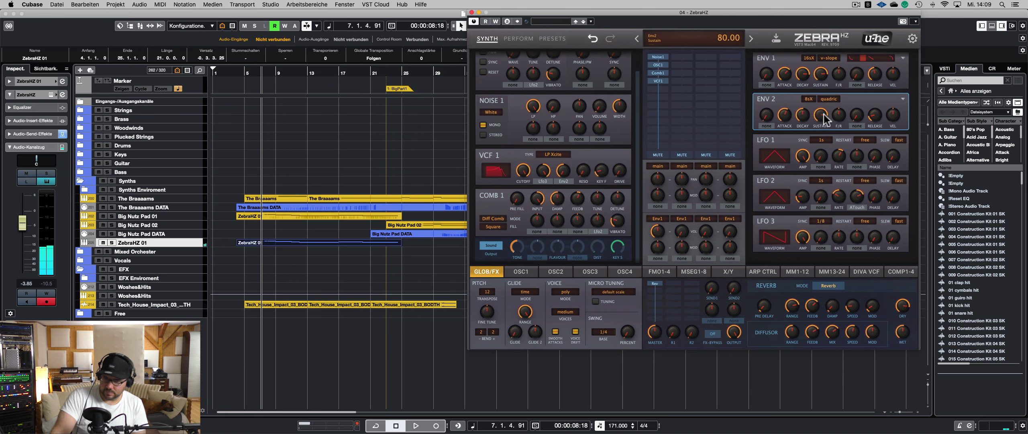
{"action": "left_click_drag", "start_coordinate": [820, 116], "coordinate": [821, 128]}
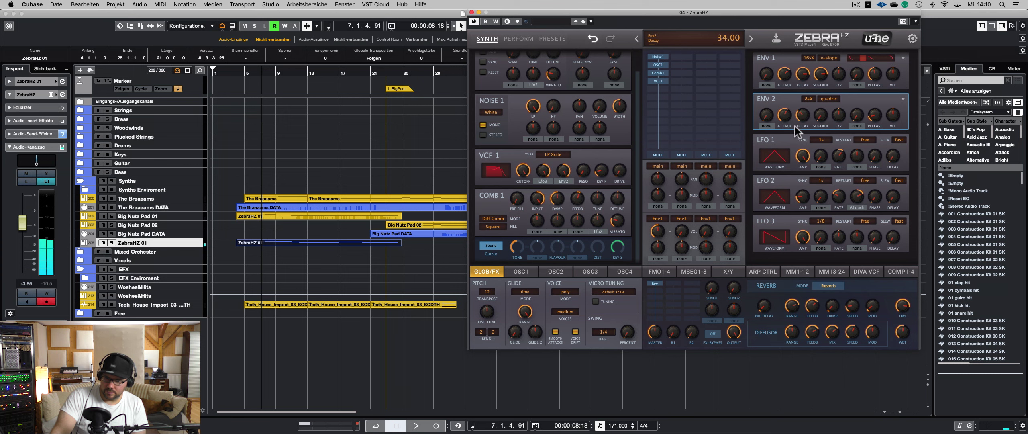
{"action": "left_click", "coordinate": [522, 209]}
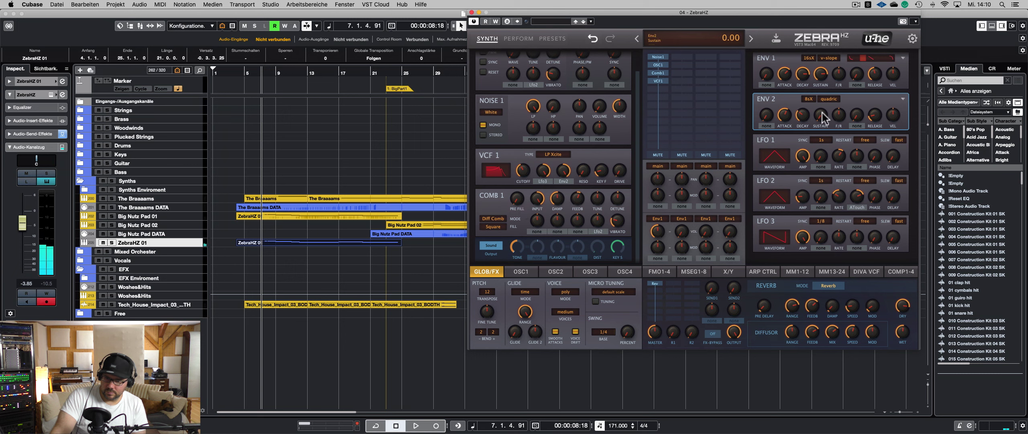
{"action": "left_click_drag", "start_coordinate": [806, 119], "coordinate": [802, 147]}
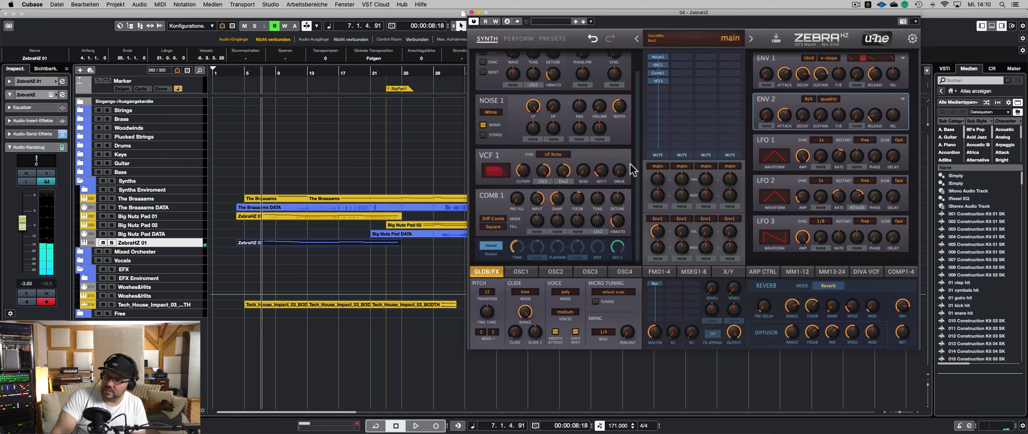
- Readjust the Env2 modulation depth of VCF 1 and the filter's cutoff
{"action": "left_click_drag", "start_coordinate": [573, 218], "coordinate": [604, 235]}
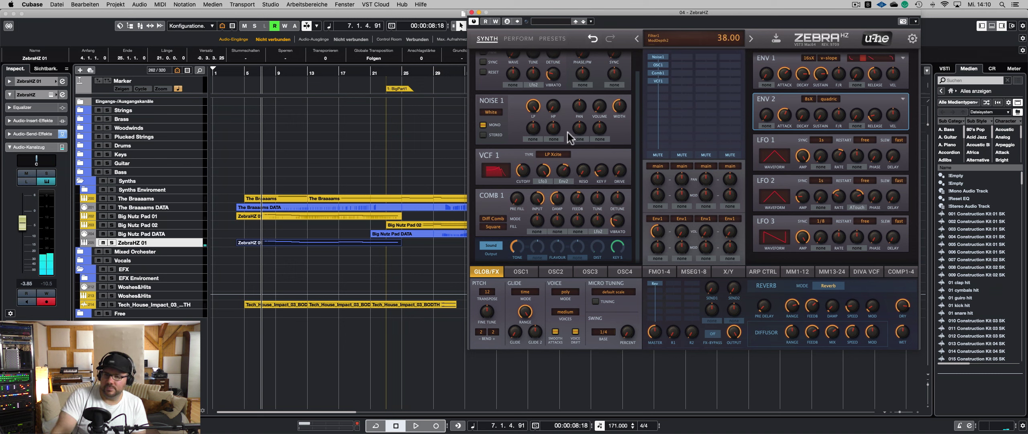
{"action": "left_click_drag", "start_coordinate": [567, 132], "coordinate": [576, 107]}
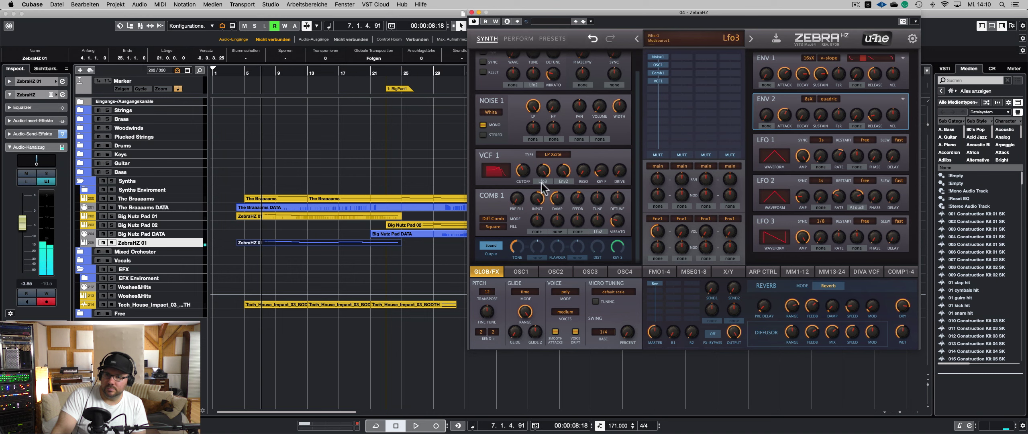
{"action": "left_click_drag", "start_coordinate": [517, 184], "coordinate": [516, 199]}
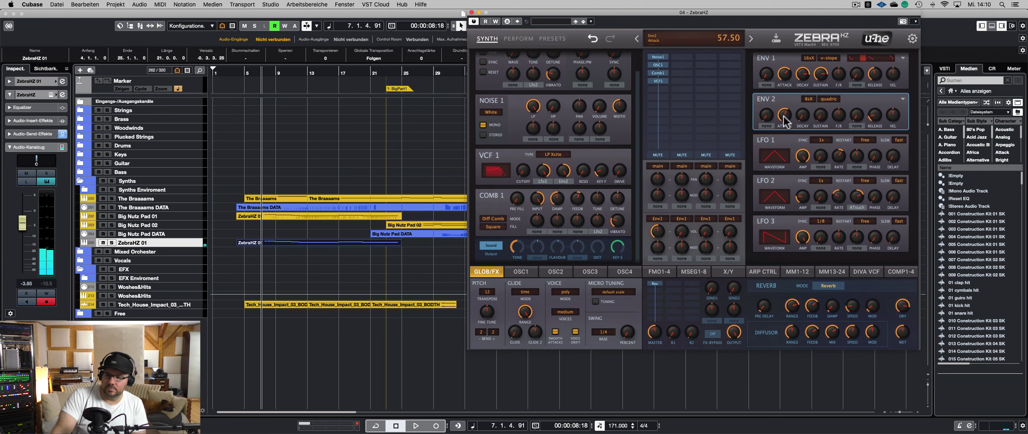
- Fine-tune the ENV 2 attack and decay, and set the decay to 40.50 while the arrangement plays
{"action": "mouse_move", "coordinate": [799, 114]}
{"action": "left_mouse_down"}
{"action": "mouse_move", "coordinate": [808, 52]}
{"action": "mouse_move", "coordinate": [797, 119]}
{"action": "left_mouse_up"}
{"action": "mouse_move", "coordinate": [787, 116]}
{"action": "left_mouse_down"}
{"action": "mouse_move", "coordinate": [784, 135]}
{"action": "mouse_move", "coordinate": [802, 116]}
{"action": "left_mouse_up"}
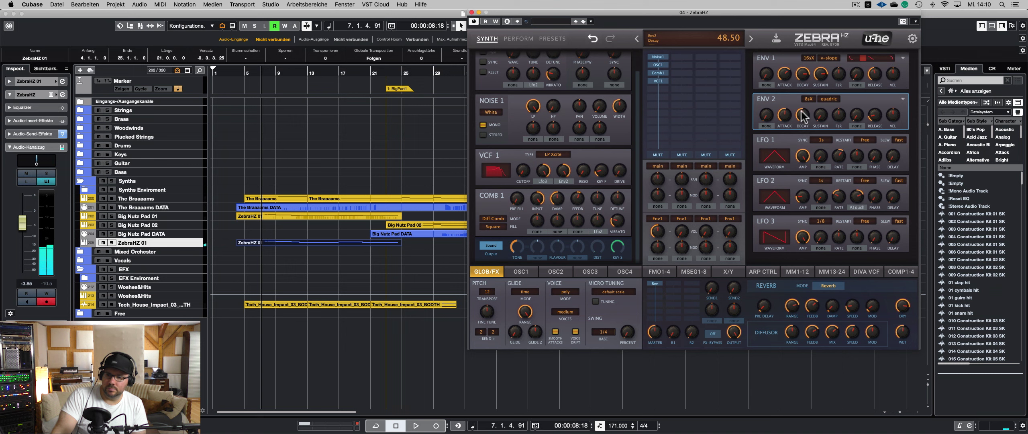
{"action": "key", "text": "space"}
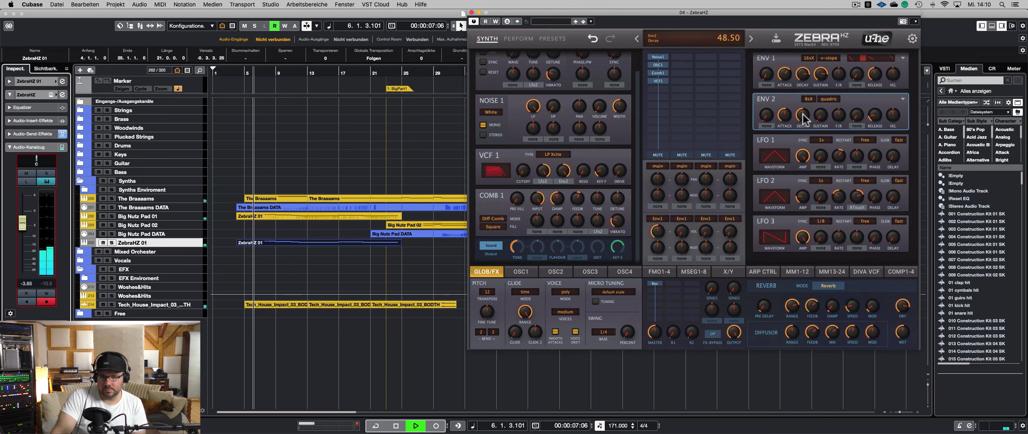
{"action": "left_click_drag", "start_coordinate": [802, 114], "coordinate": [800, 122]}
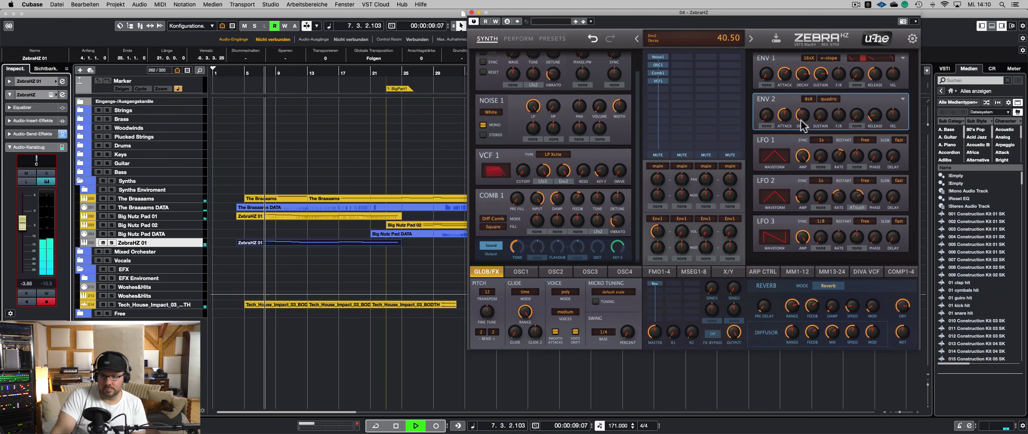
- Close the ZebraHZ window and lower the ZebraHZ 01 track volume to about -5.11 dB
{"action": "left_click", "coordinate": [471, 12]}
{"action": "left_click_drag", "start_coordinate": [23, 222], "coordinate": [23, 227]}
{"action": "left_click", "coordinate": [242, 161]}
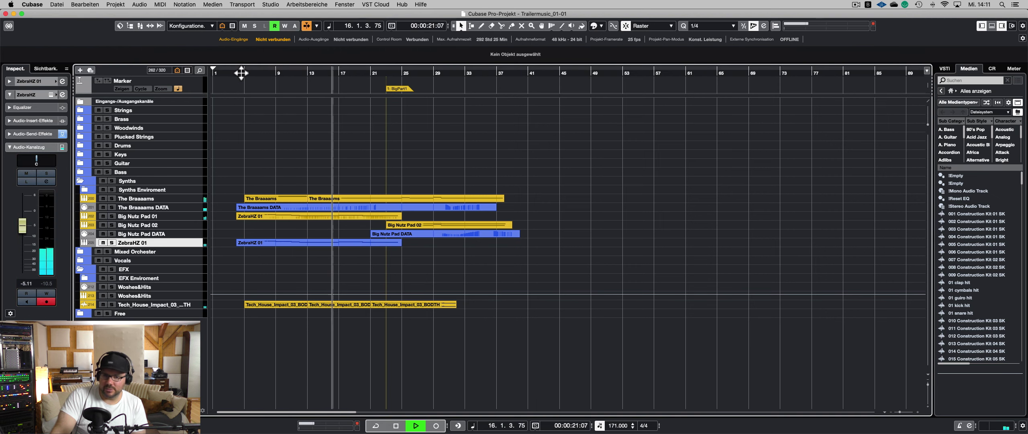
- Open ZebraHZ to check the preset name and rename the ZebraHZ 01 track as Blue Glass EDIT
{"action": "left_click", "coordinate": [50, 94]}
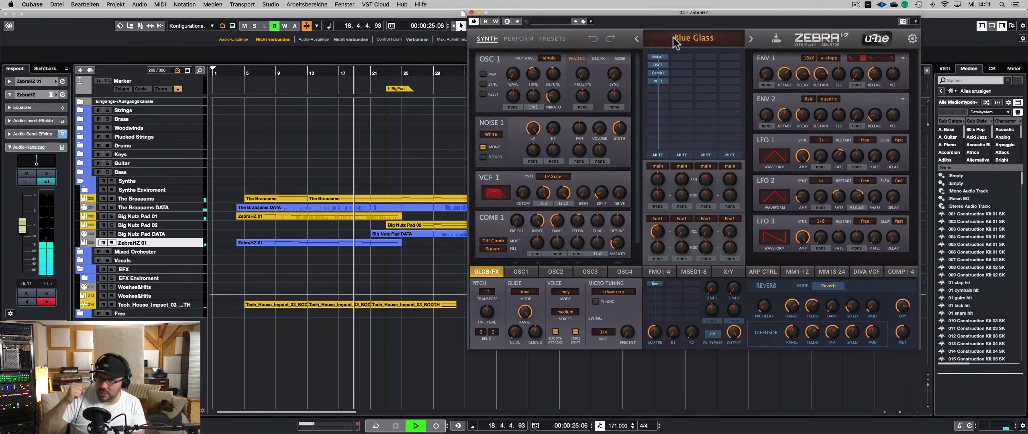
{"action": "double_click", "coordinate": [141, 243]}
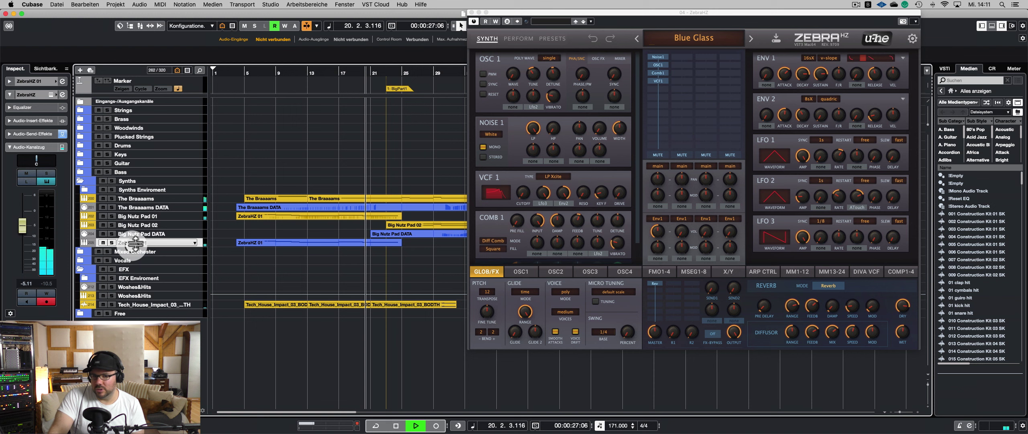
{"action": "double_click", "coordinate": [145, 243]}
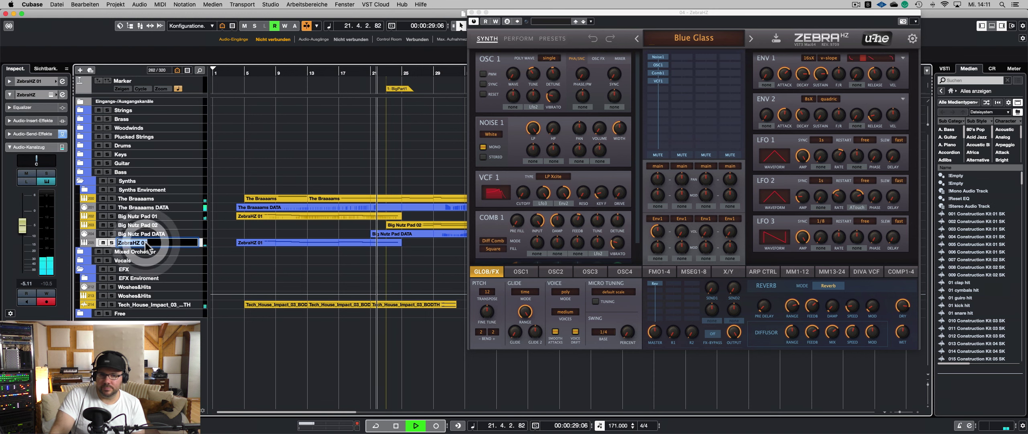
{"action": "type", "text": "Blue Glass EDI"}
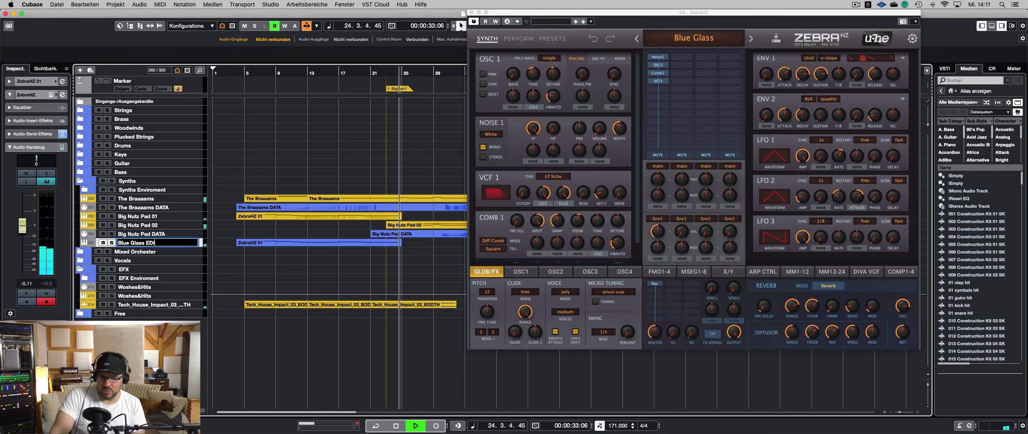
{"action": "type", "text": "T"}
{"action": "key", "text": "Return"}
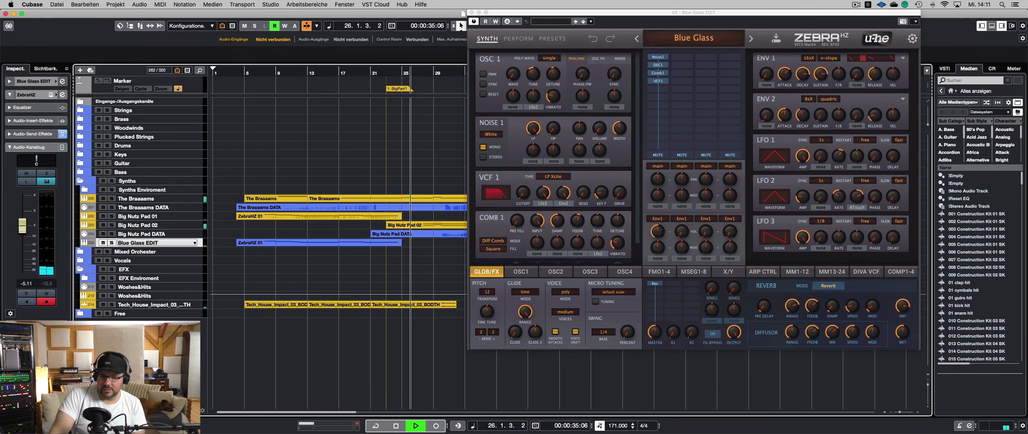
- Rename the MIDI part on the Blue Glass EDIT track as Blue Glass EDIT
{"action": "left_click", "coordinate": [338, 242]}
{"action": "left_click", "coordinate": [44, 59]}
{"action": "type", "text": "Blue Glass EDIT"}
{"action": "key", "text": "Return"}
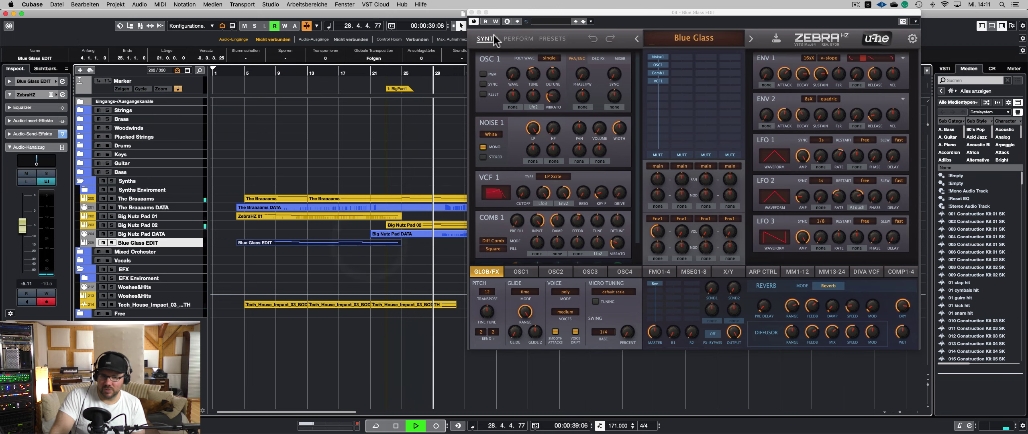
- Close the ZebraHZ window, color the Blue Glass EDIT track yellow, and stop playback
{"action": "left_click", "coordinate": [471, 13]}
{"action": "key", "text": "Return"}
{"action": "left_click_drag", "start_coordinate": [374, 308], "coordinate": [387, 302]}
{"action": "key", "text": "Return"}
{"action": "left_click", "coordinate": [350, 241]}
{"action": "left_click", "coordinate": [290, 268]}
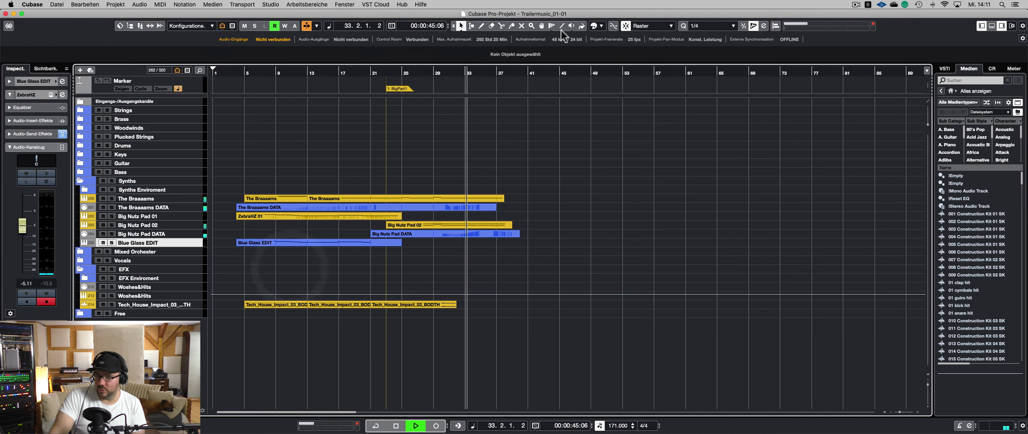
{"action": "left_click", "coordinate": [601, 26]}
{"action": "left_click", "coordinate": [623, 48]}
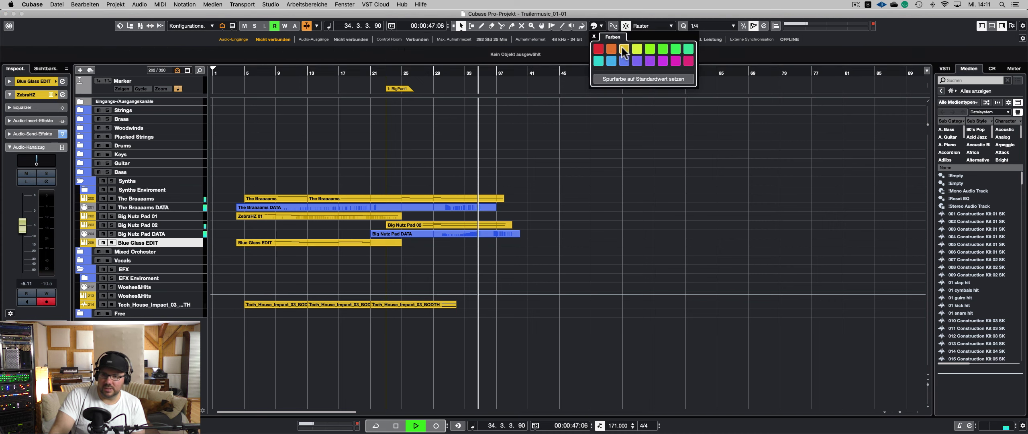
{"action": "left_click", "coordinate": [359, 157]}
{"action": "key", "text": "space"}
- Expand the Drums folder and record a MIDI part on the Big Hits 01 track from bar 23 to about bar 37
{"action": "left_click", "coordinate": [103, 207]}
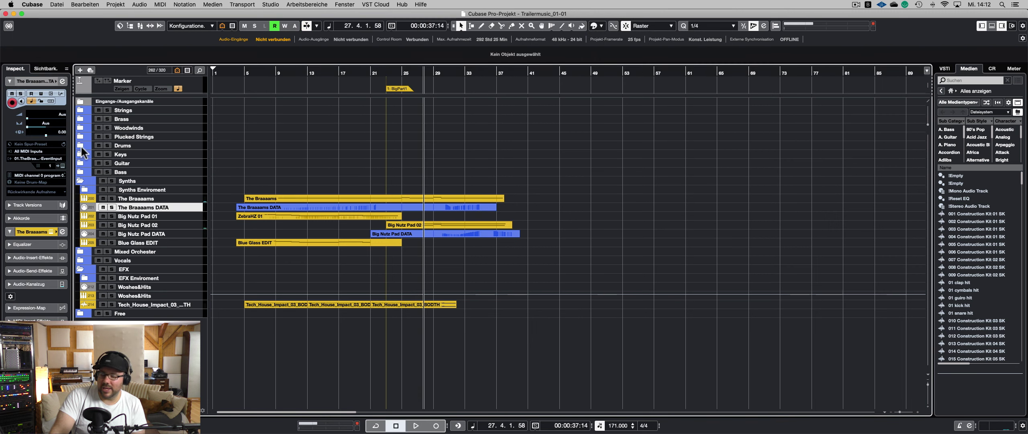
{"action": "left_click", "coordinate": [80, 145]}
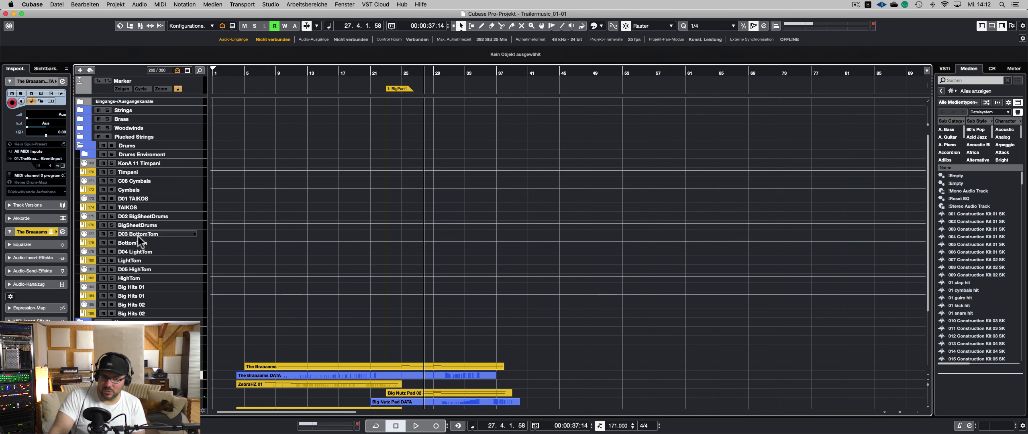
{"action": "left_click", "coordinate": [133, 198]}
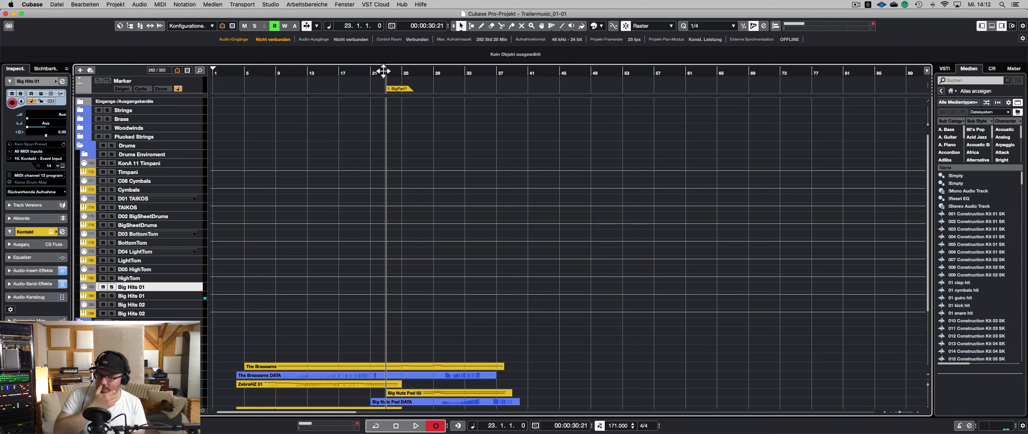
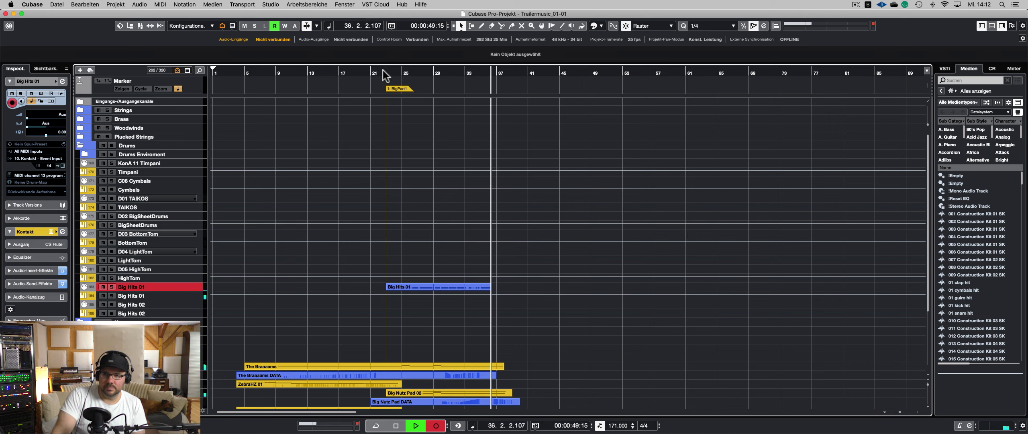
{"action": "key", "text": "space"}
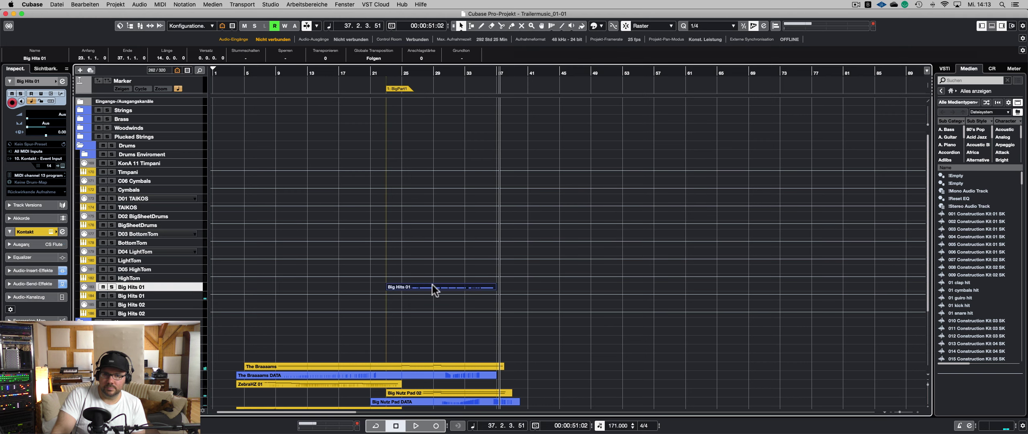
- In the Key Editor, apply legato to all Big Hits 01 notes and extend the last note to the part's end
{"action": "double_click", "coordinate": [433, 286]}
{"action": "left_click", "coordinate": [182, 243]}
{"action": "left_click_drag", "start_coordinate": [117, 201], "coordinate": [130, 133]}
{"action": "key", "text": "ctrl+l"}
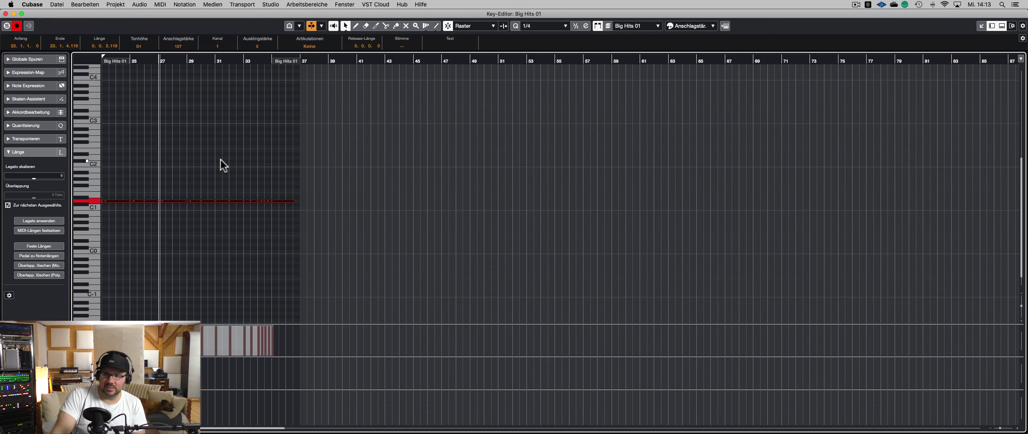
{"action": "left_click", "coordinate": [297, 196]}
{"action": "left_click_drag", "start_coordinate": [292, 200], "coordinate": [298, 200]}
{"action": "key", "text": "Return"}
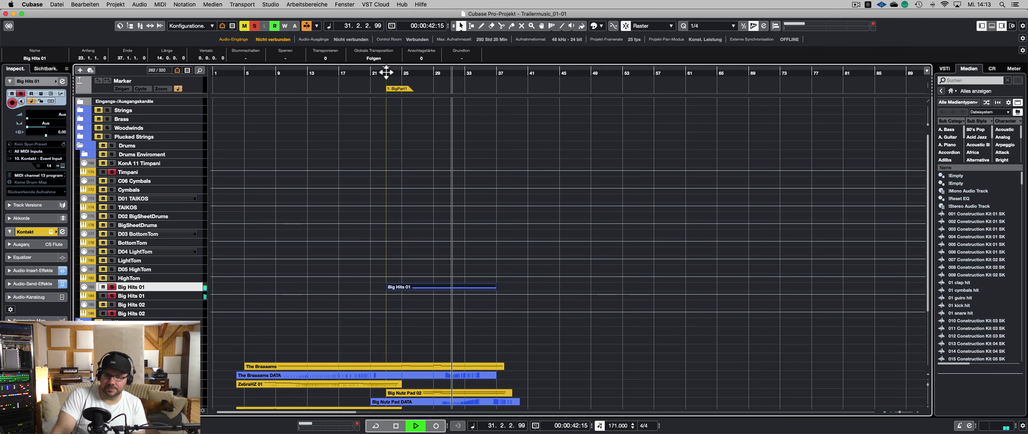
- Turn off solo for Big Hits 01 and play it with the other tracks from bar 23
{"action": "key", "text": "alt+s"}
{"action": "left_click", "coordinate": [385, 72]}
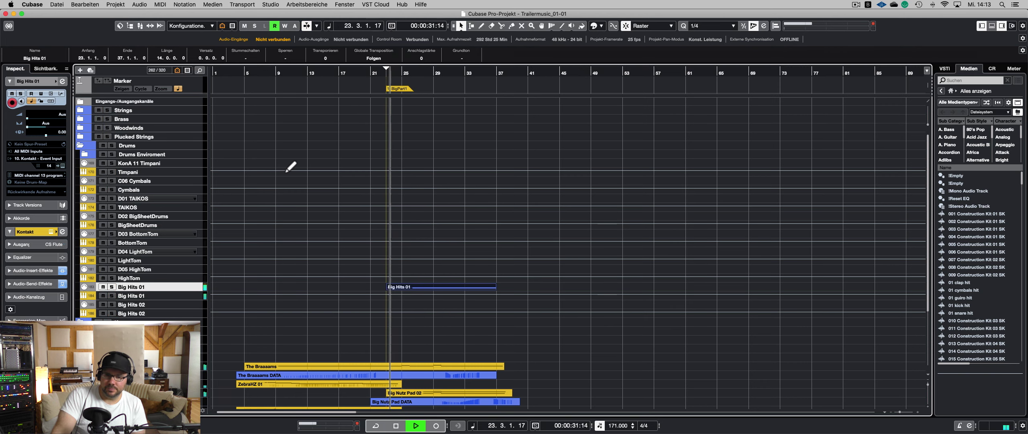
- Select the Big Hits 01 instrument track and show its channel in the MixConsole
{"action": "key", "text": "F3"}
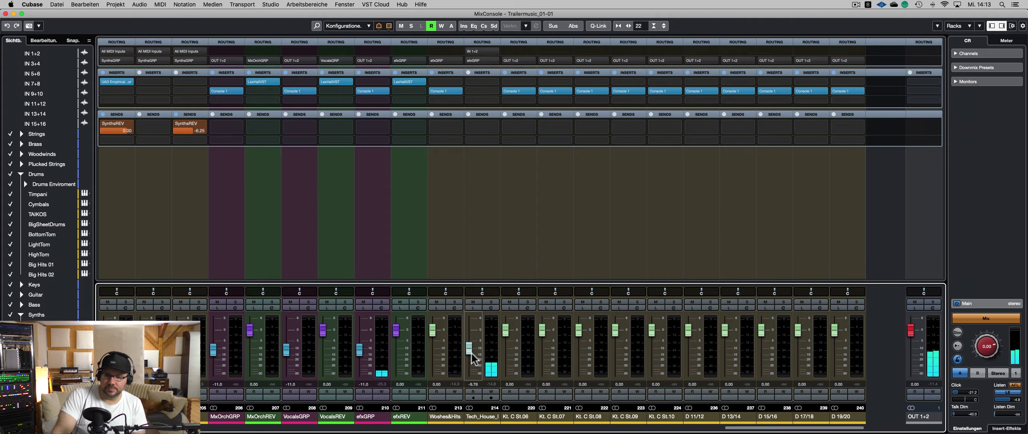
{"action": "key", "text": "F3"}
{"action": "left_click", "coordinate": [147, 295]}
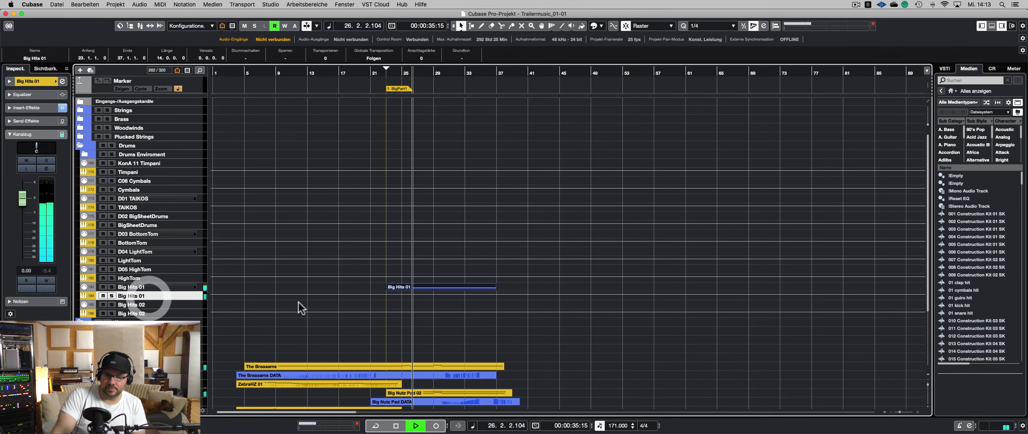
{"action": "key", "text": "F3"}
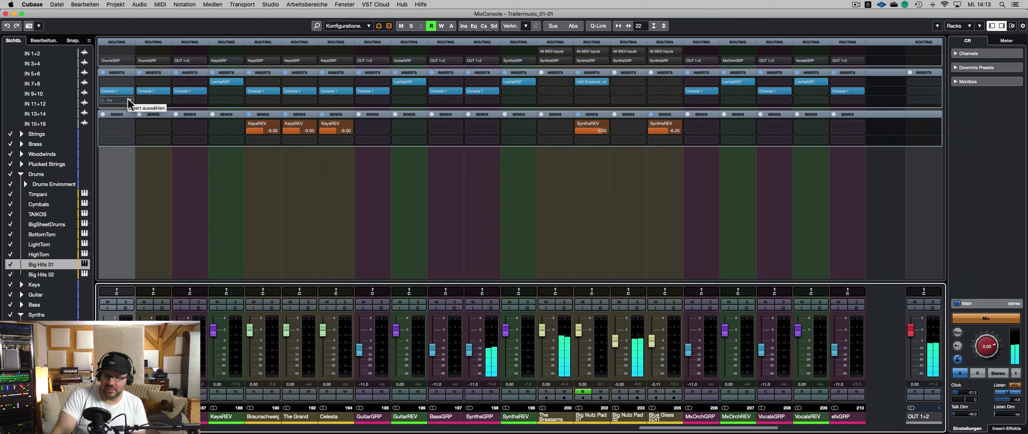
- Add a send to DrumsREV on the Big Hits 01 channel and set its level to -9.00
{"action": "left_click", "coordinate": [119, 126]}
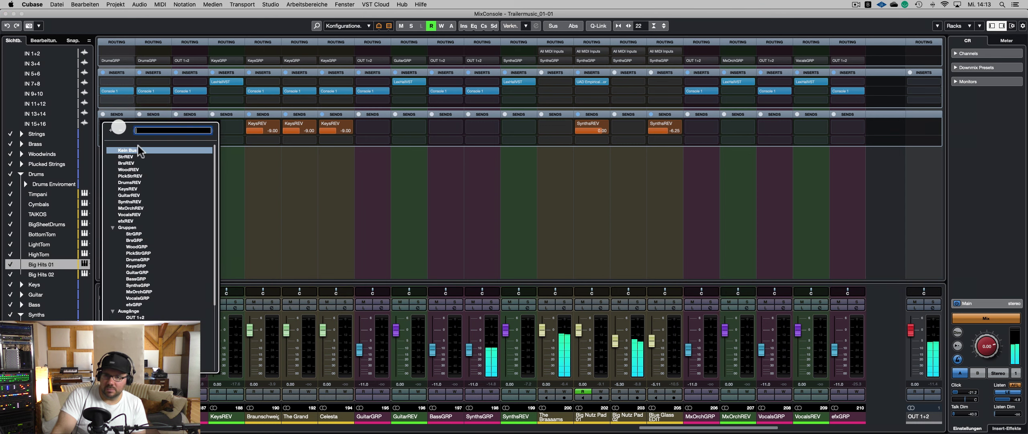
{"action": "left_click", "coordinate": [130, 181]}
{"action": "double_click", "coordinate": [124, 130]}
{"action": "type", "text": "-9.00"}
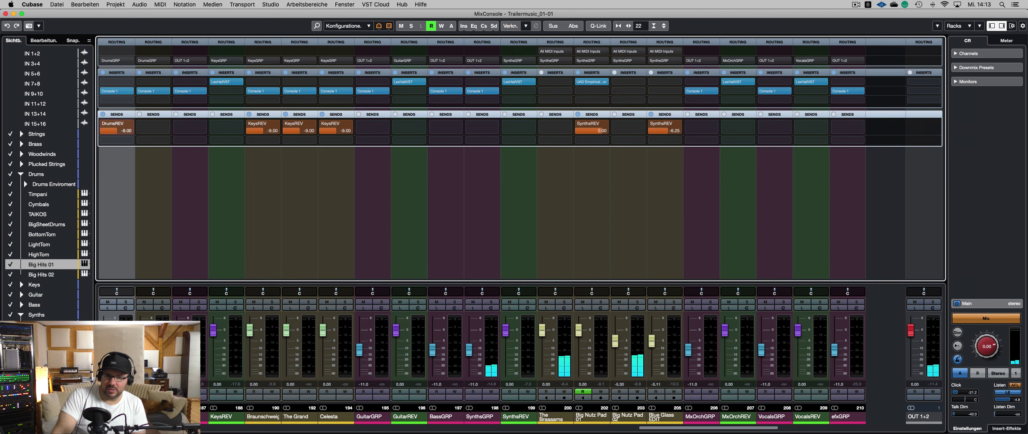
{"action": "left_click", "coordinate": [126, 100]}
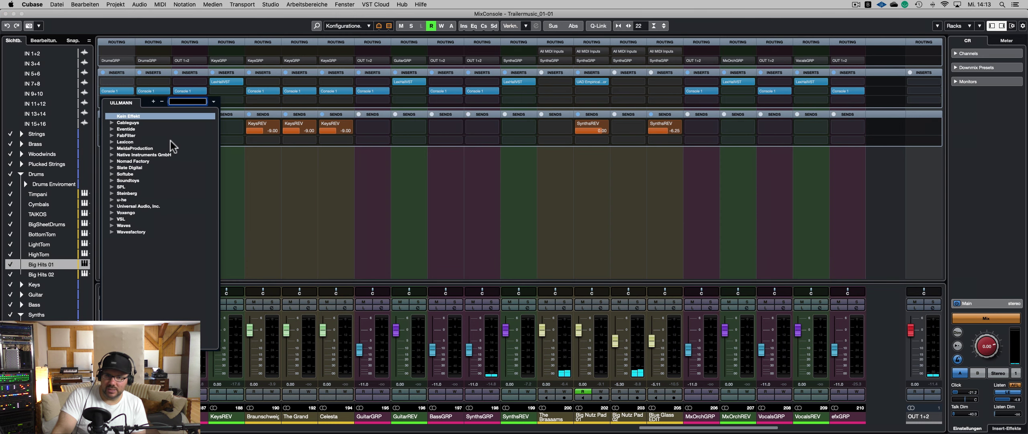
{"action": "type", "text": "distr"}
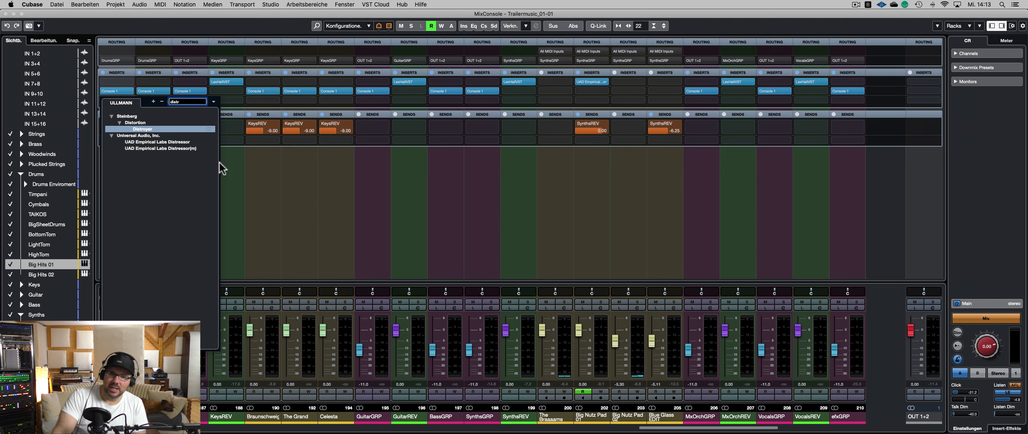
{"action": "key", "text": "BackSpace"}
{"action": "key", "text": "BackSpace"}
{"action": "key", "text": "Escape"}
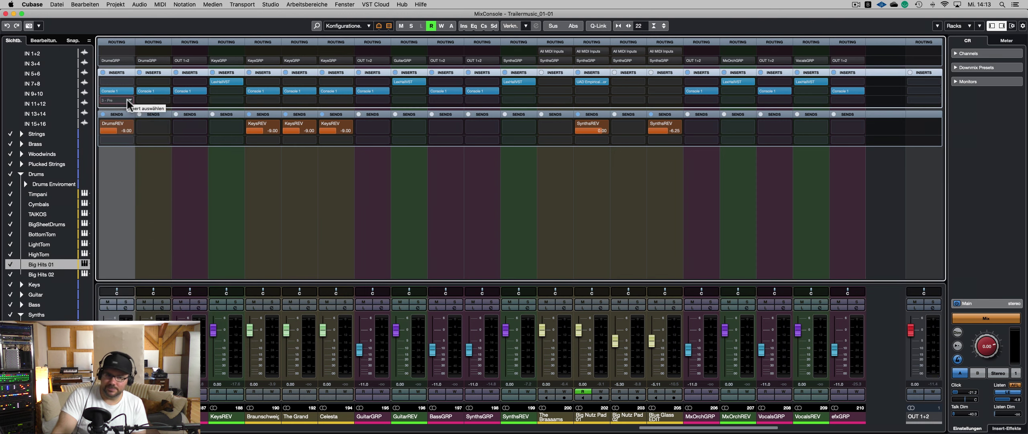
- Insert the UAD Fairchild 670 compressor in the Big Hits 01 channel's insert slot below Console 1
{"action": "left_click", "coordinate": [127, 100]}
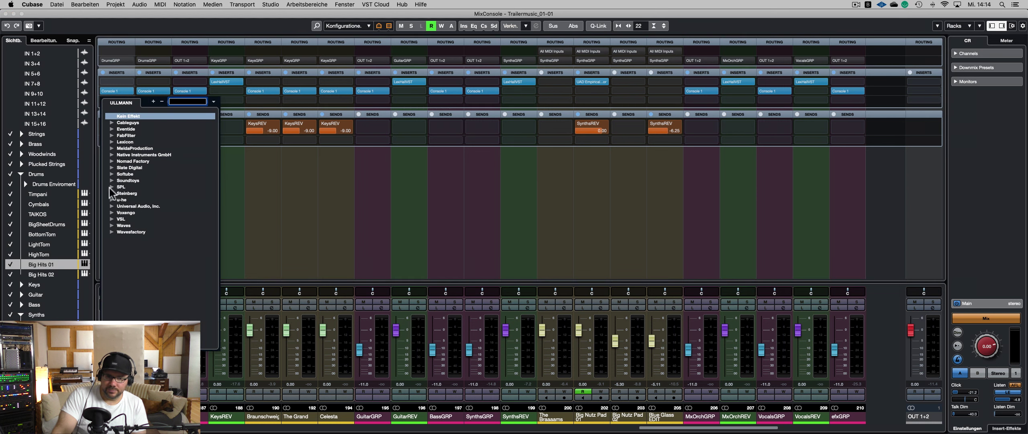
{"action": "left_click", "coordinate": [111, 206]}
{"action": "scroll", "coordinate": [172, 231], "scroll_direction": "down", "scroll_amount": 2}
{"action": "scroll", "coordinate": [172, 231], "scroll_direction": "down", "scroll_amount": 3}
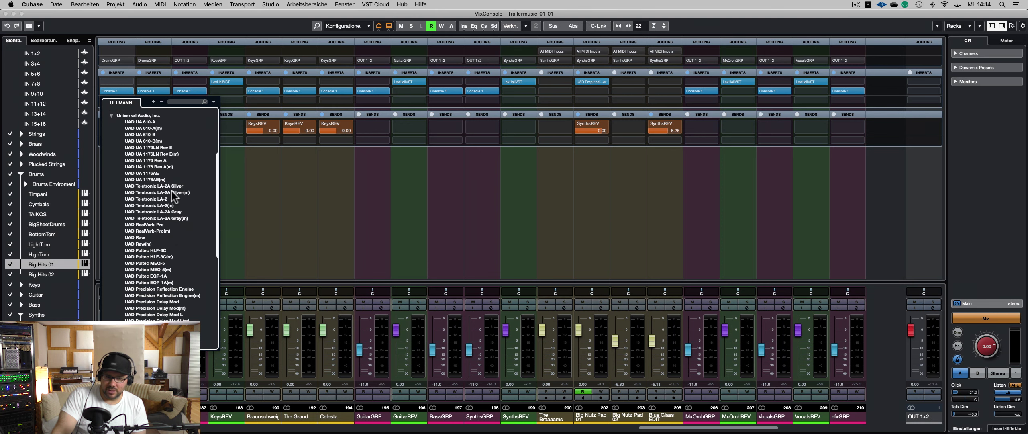
{"action": "scroll", "coordinate": [162, 200], "scroll_direction": "down", "scroll_amount": 2}
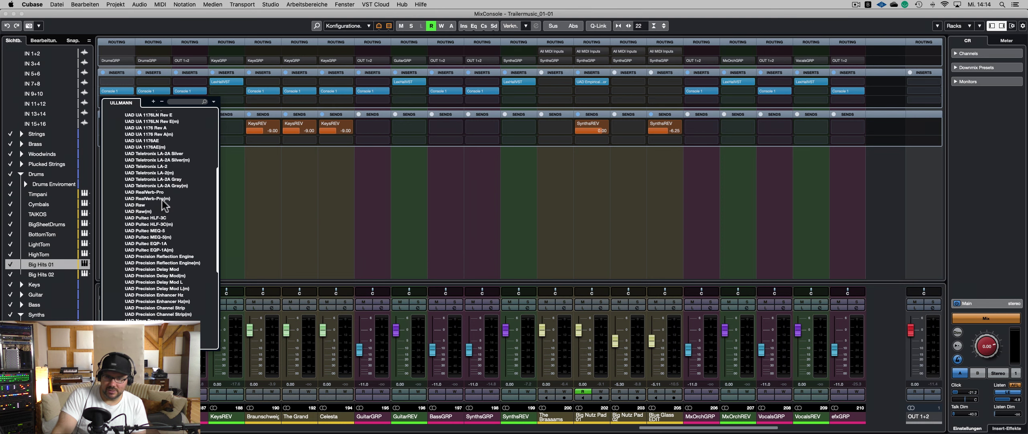
{"action": "scroll", "coordinate": [162, 200], "scroll_direction": "down", "scroll_amount": 3}
{"action": "scroll", "coordinate": [162, 200], "scroll_direction": "down", "scroll_amount": 5}
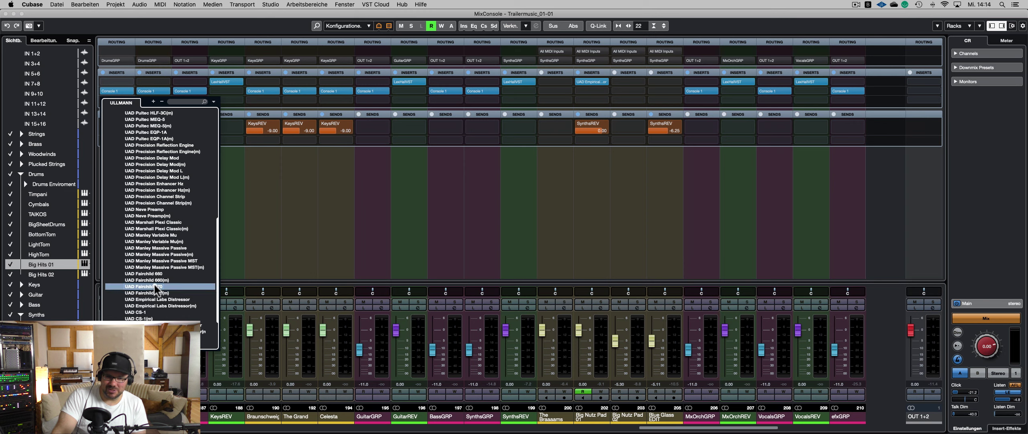
{"action": "left_click", "coordinate": [154, 286]}
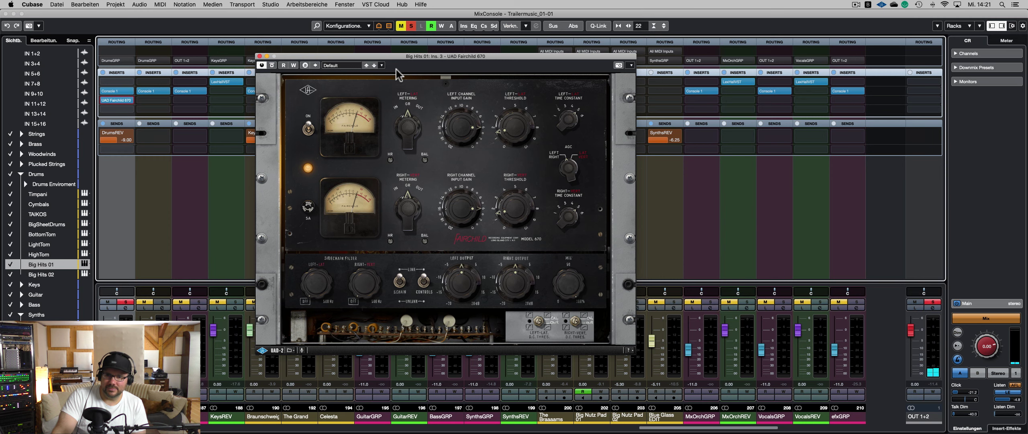
- Return to the project window, move the Fairchild 670 window aside and play the soloed Big Hits 01 from bar 23
{"action": "key", "text": "F3"}
{"action": "left_click_drag", "start_coordinate": [333, 56], "coordinate": [379, 45]}
{"action": "key", "text": "space"}
{"action": "key", "text": "space"}
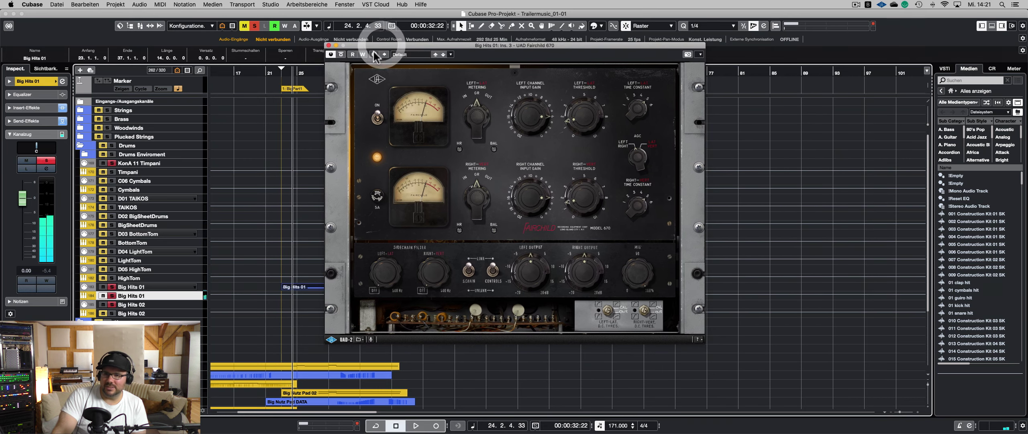
{"action": "key", "text": "space"}
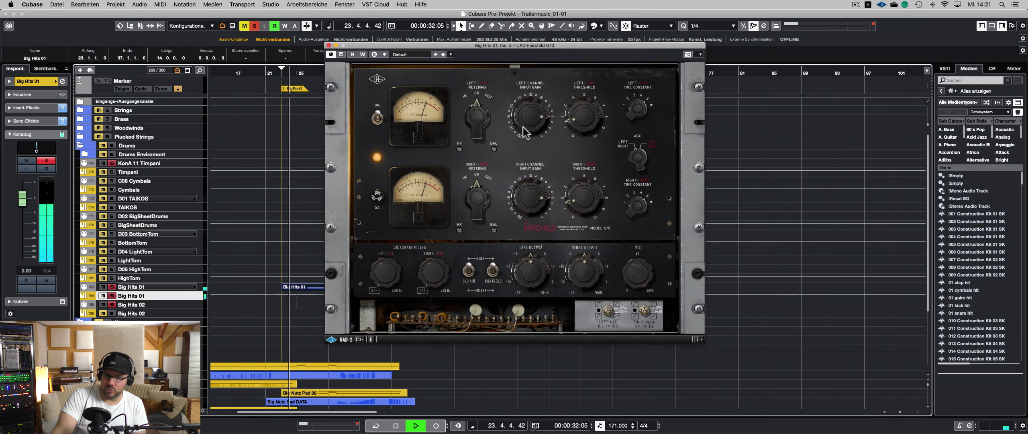
- Adjust the Fairchild 670's left channel input gain and threshold while replaying the soloed Big Hits 01
{"action": "left_click_drag", "start_coordinate": [530, 103], "coordinate": [537, 72]}
{"action": "left_click_drag", "start_coordinate": [579, 105], "coordinate": [573, 79]}
{"action": "left_click_drag", "start_coordinate": [541, 105], "coordinate": [578, 124]}
{"action": "key", "text": "space"}
{"action": "key", "text": "space"}
{"action": "key", "text": "space"}
{"action": "key", "text": "space"}
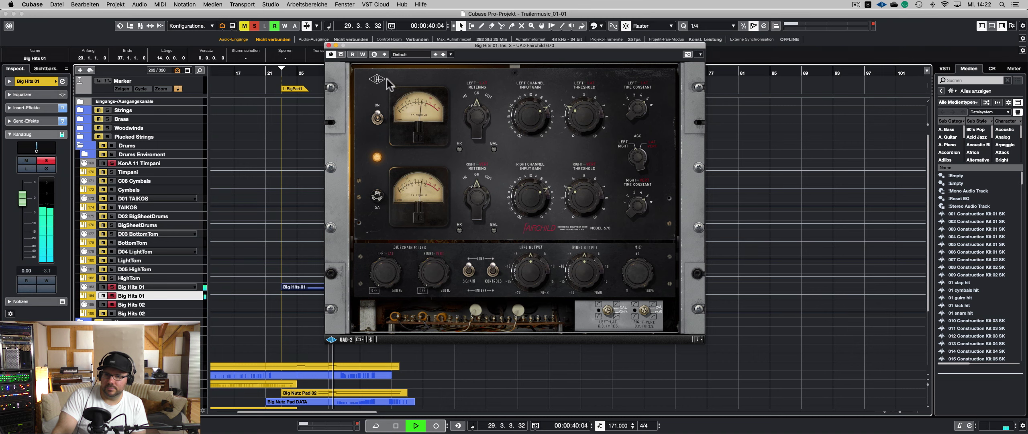
- Compare the Big Hits 01 sound with the Fairchild 670 bypassed and active, replaying from bar 23
{"action": "left_click", "coordinate": [341, 55]}
{"action": "key", "text": "space"}
{"action": "key", "text": "space"}
{"action": "left_click", "coordinate": [341, 55]}
{"action": "key", "text": "space"}
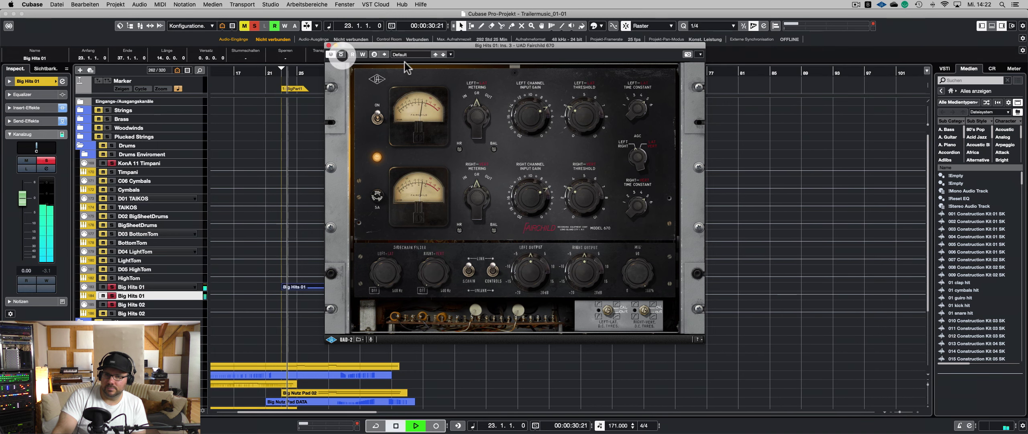
- Raise the Fairchild 670's output gain to compensate the level, comparing bypassed and active sound from bar 23
{"action": "left_click", "coordinate": [588, 270]}
{"action": "key", "text": "KP_1"}
{"action": "left_click", "coordinate": [342, 54]}
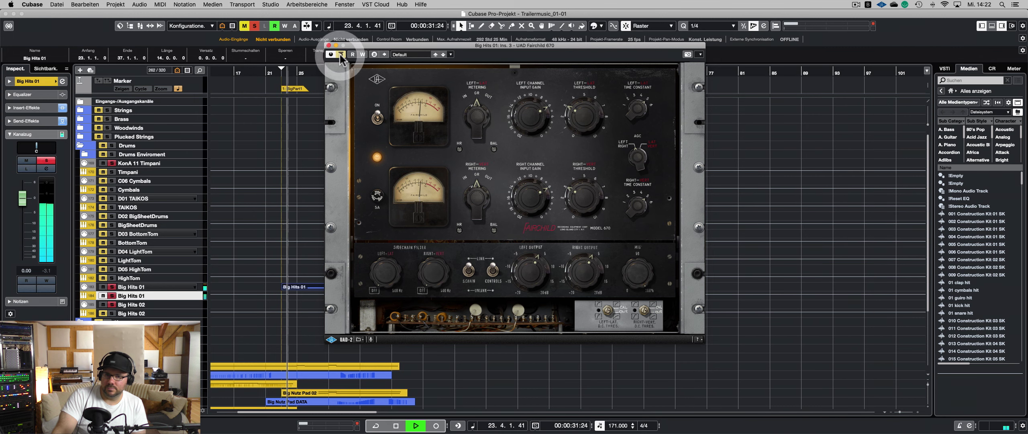
{"action": "left_click", "coordinate": [341, 54]}
{"action": "key", "text": "KP_1"}
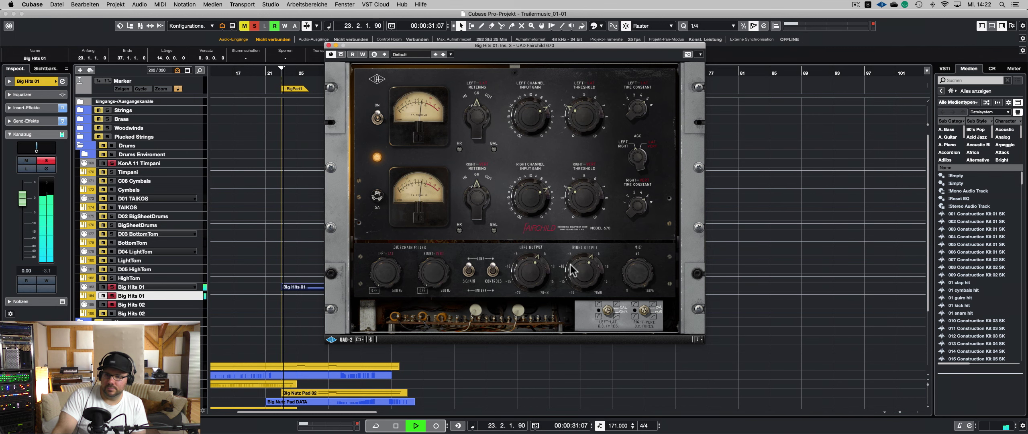
{"action": "left_click", "coordinate": [572, 269]}
{"action": "key", "text": "KP_1"}
{"action": "key", "text": "KP_1"}
{"action": "left_click", "coordinate": [342, 54]}
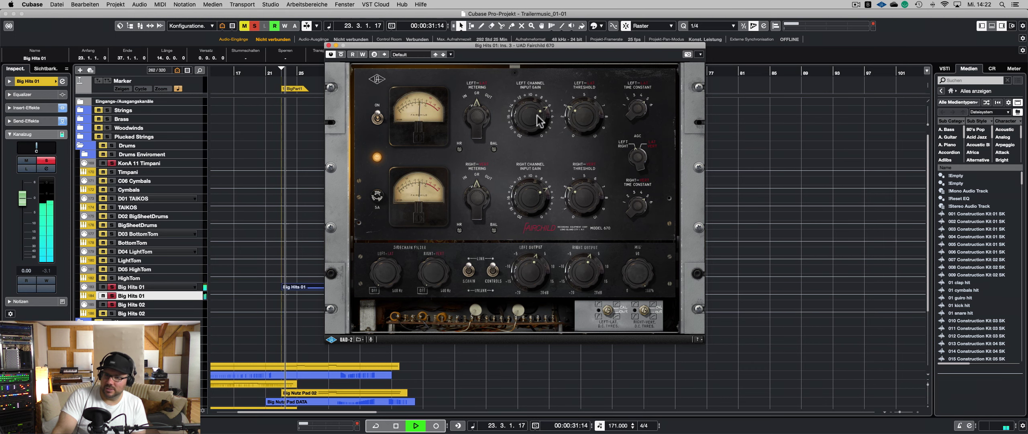
{"action": "left_click", "coordinate": [540, 120]}
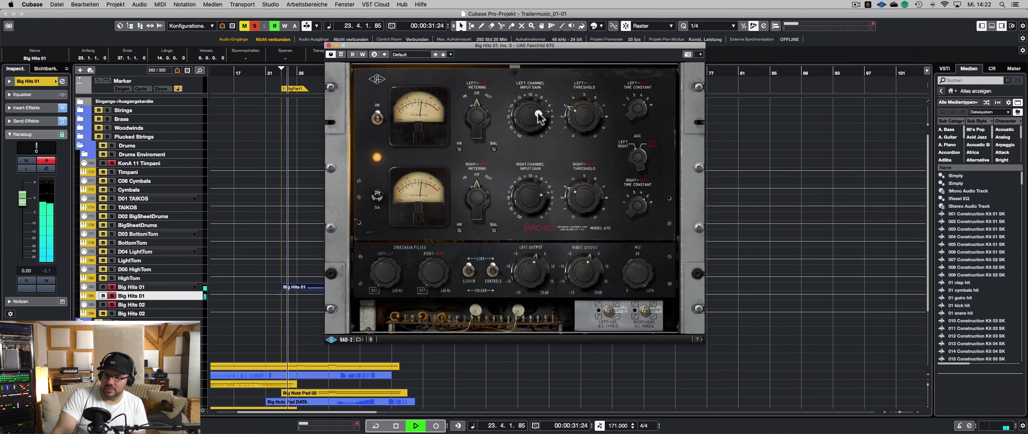
- Close the Fairchild 670 window and turn off solo for Big Hits 01 to hear it in the full mix
{"action": "left_click", "coordinate": [316, 52]}
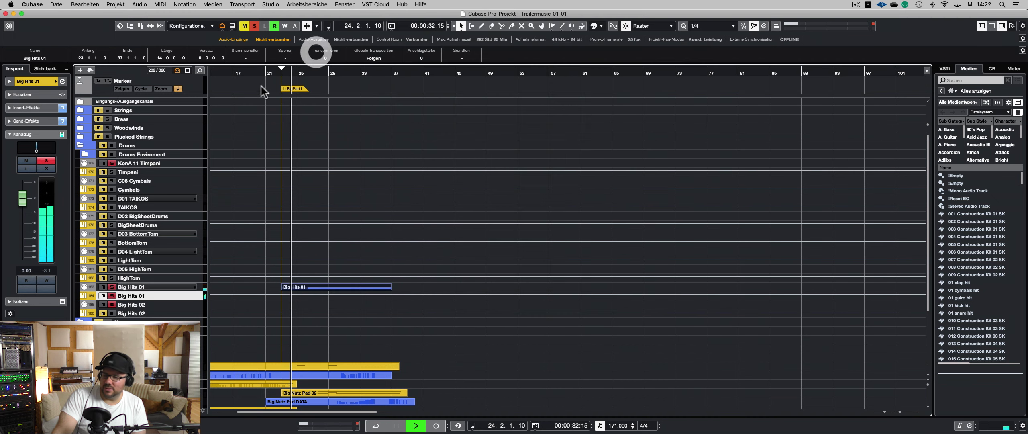
{"action": "key", "text": "s"}
{"action": "left_click", "coordinate": [271, 73]}
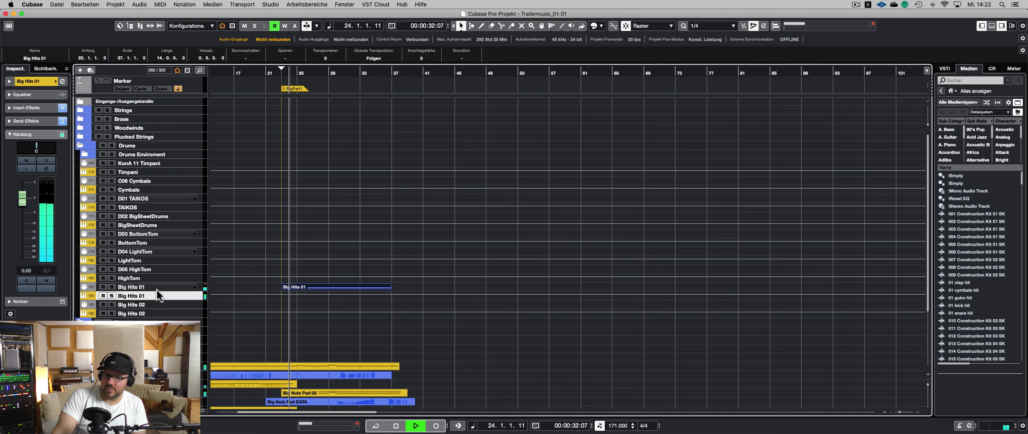
- Compare Big Hits 01 in the mix with its Console 1 insert bypassed and active, and check the track's sends
{"action": "left_click", "coordinate": [33, 108]}
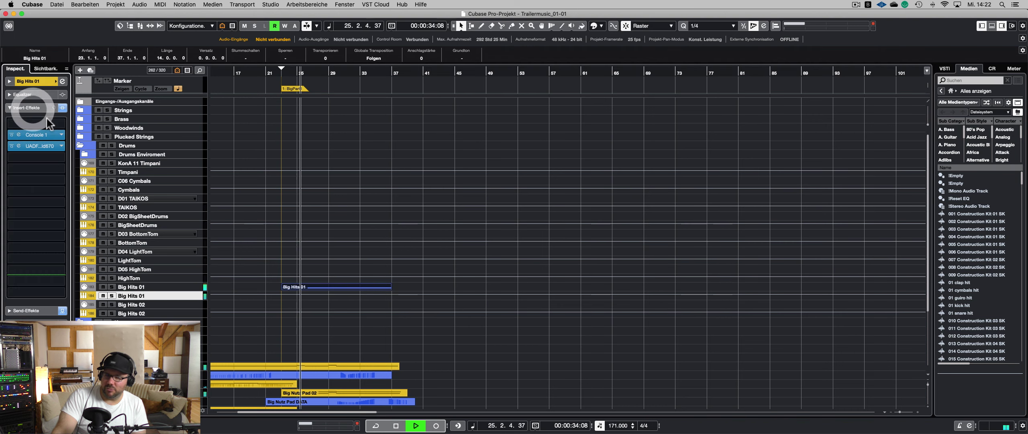
{"action": "left_click", "coordinate": [18, 134]}
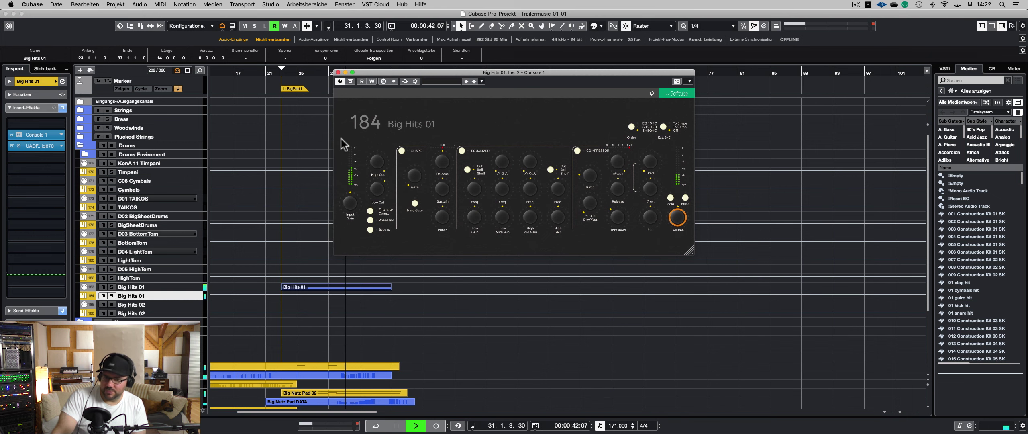
{"action": "key", "text": "space"}
{"action": "key", "text": "space"}
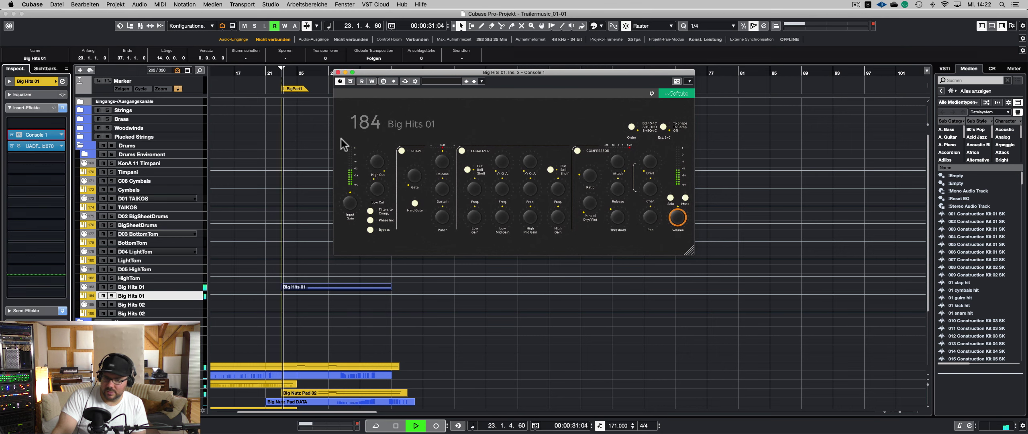
{"action": "left_click", "coordinate": [350, 81]}
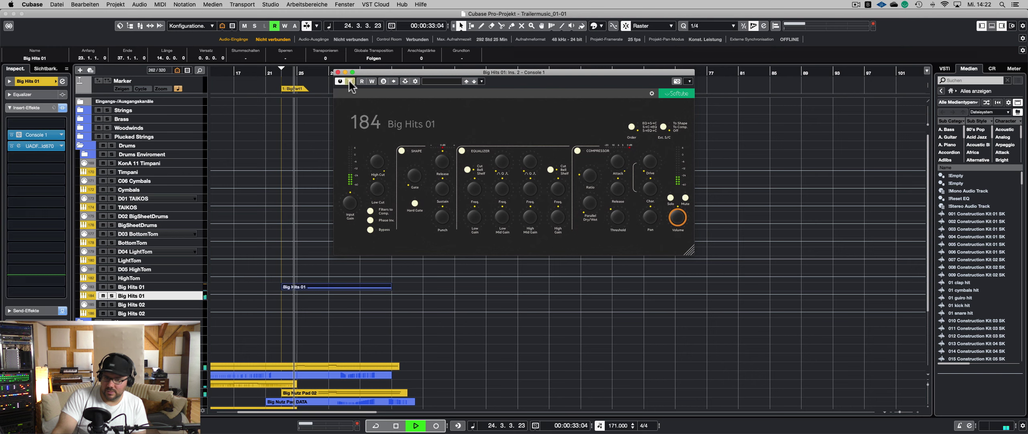
{"action": "left_click", "coordinate": [350, 81]}
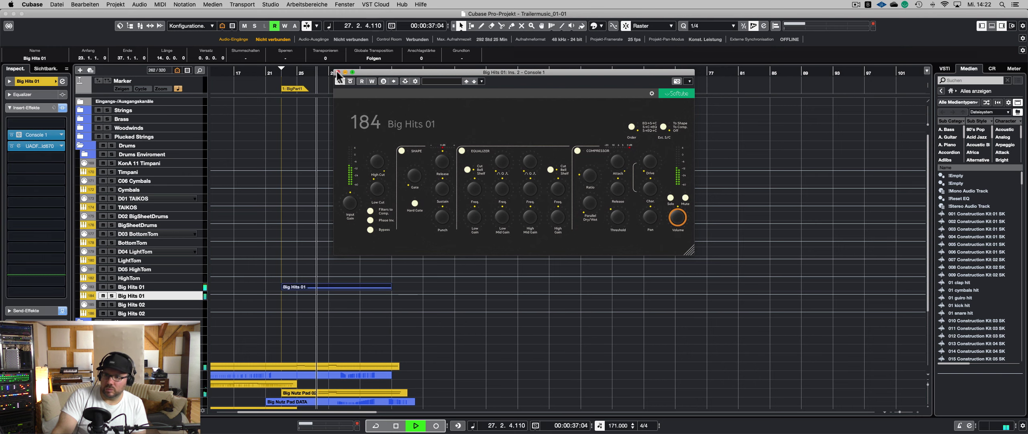
{"action": "left_click", "coordinate": [338, 72]}
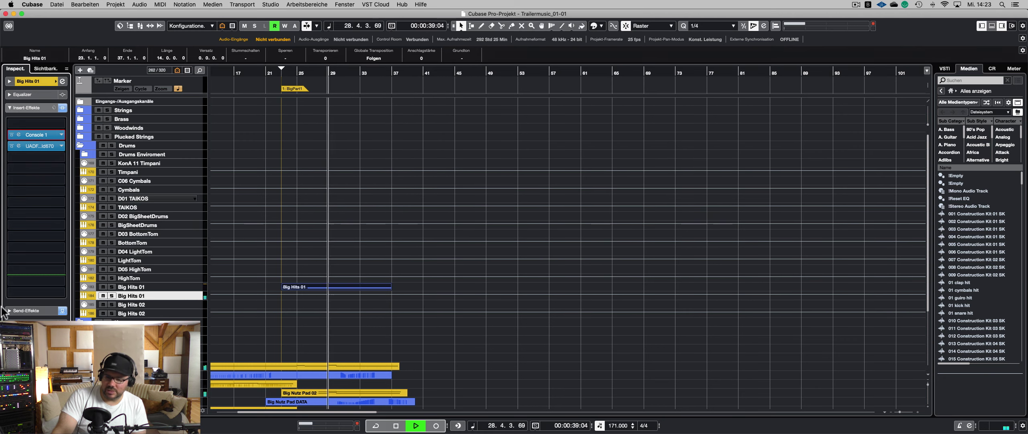
{"action": "left_click", "coordinate": [25, 310]}
{"action": "key", "text": "space"}
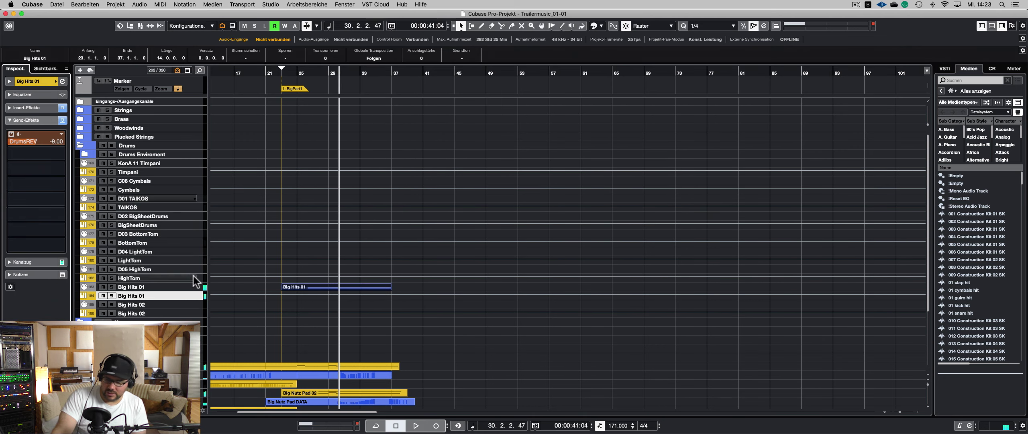
- Copy the Big Hits 01 MIDI part to the Big Hits 02 track at bar 23 and open the copy in the Key Editor
{"action": "left_click", "coordinate": [149, 304]}
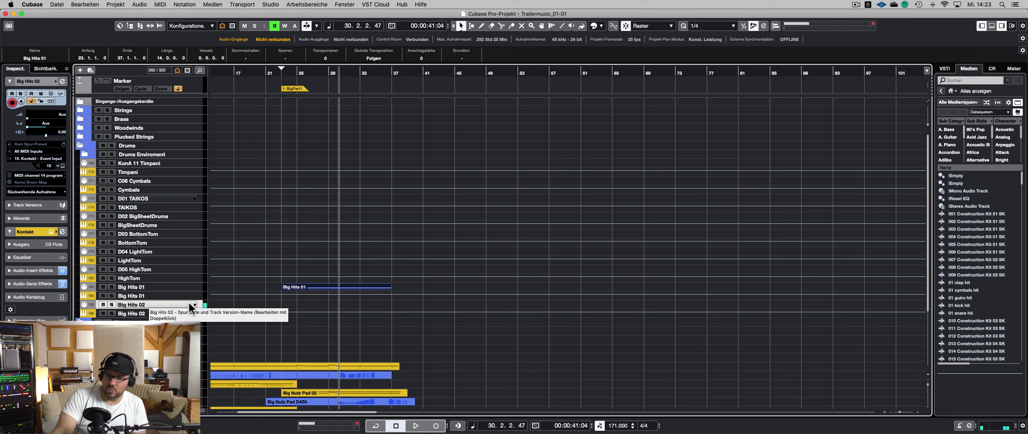
{"action": "left_click", "coordinate": [371, 326]}
{"action": "left_click", "coordinate": [281, 71]}
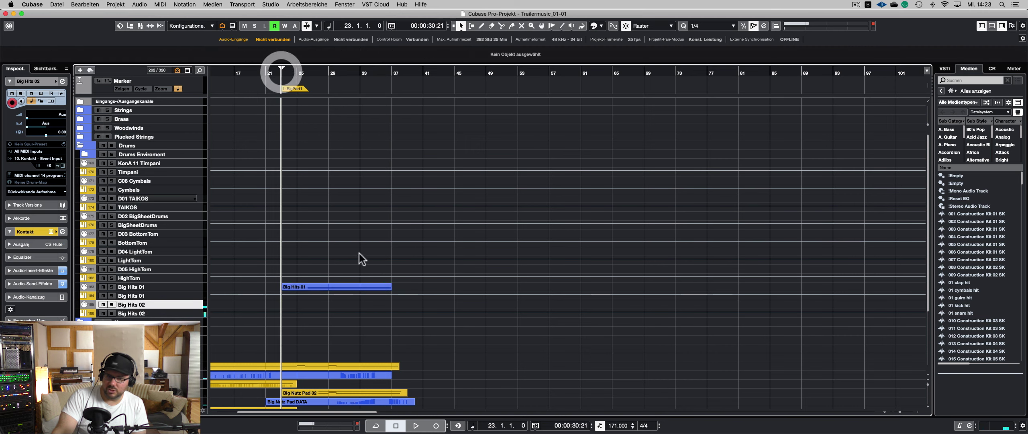
{"action": "left_click_drag", "start_coordinate": [311, 290], "coordinate": [319, 310]}
{"action": "double_click", "coordinate": [317, 305]}
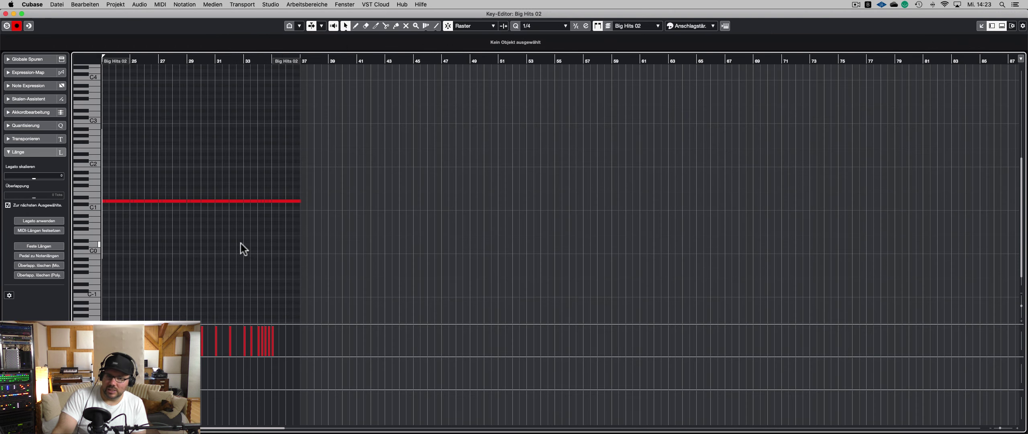
- Select all notes in the Big Hits 02 part, transpose them up three semitones to F1 and close the editor
{"action": "left_click_drag", "start_coordinate": [223, 241], "coordinate": [148, 201]}
{"action": "key", "text": "Up"}
{"action": "key", "text": "Up"}
{"action": "key", "text": "Up"}
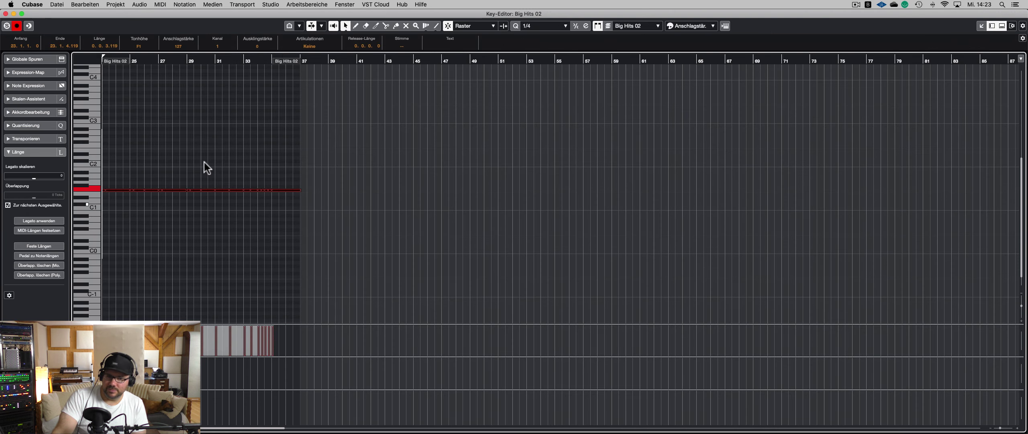
{"action": "key", "text": "Return"}
- Play Big Hits 02 soloed together with Big Hits 01 from bar 23, and briefly mute the Big Hits 02 channel to compare
{"action": "key", "text": "space"}
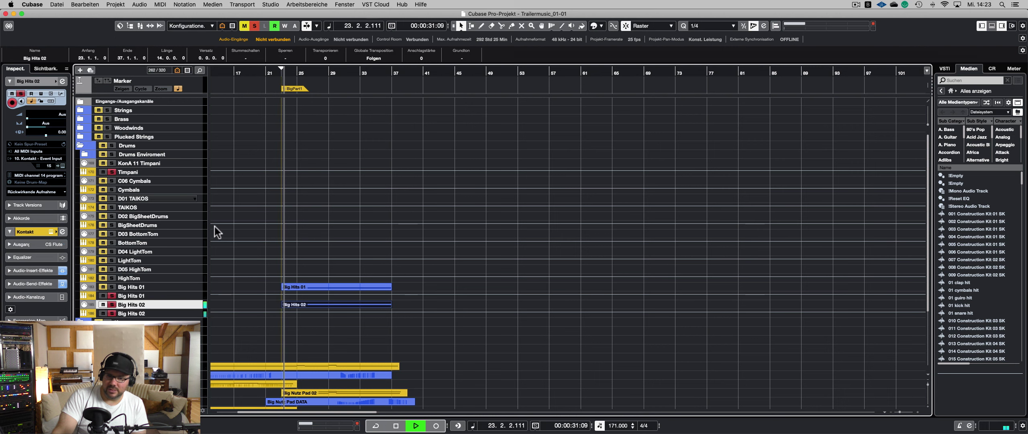
{"action": "left_click", "coordinate": [112, 286]}
{"action": "left_click", "coordinate": [150, 313]}
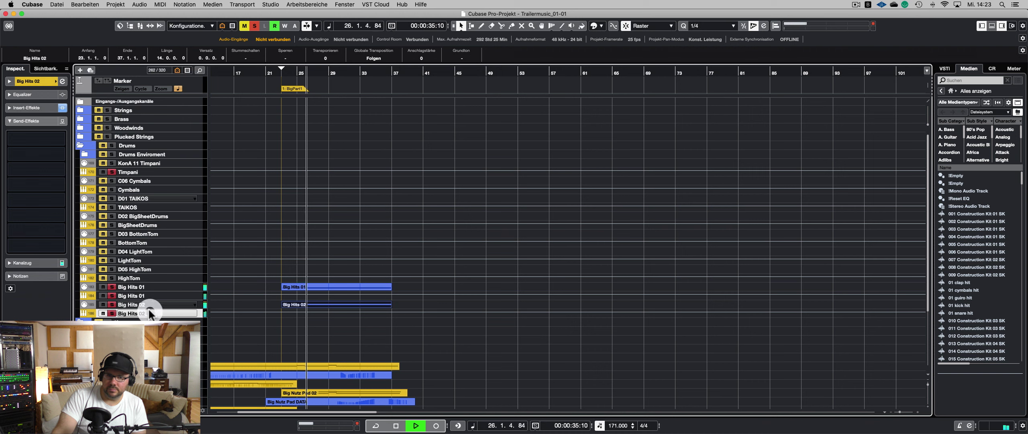
{"action": "left_click", "coordinate": [36, 262]}
{"action": "left_click", "coordinate": [27, 159]}
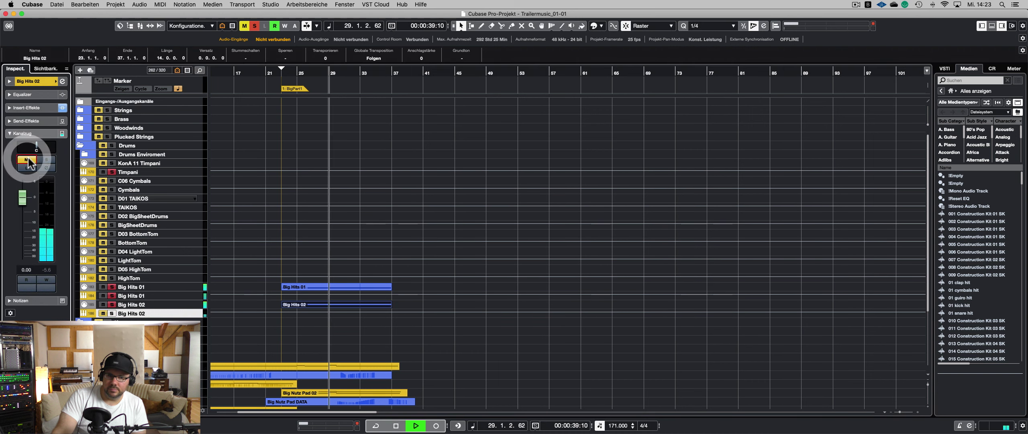
{"action": "left_click", "coordinate": [43, 159]}
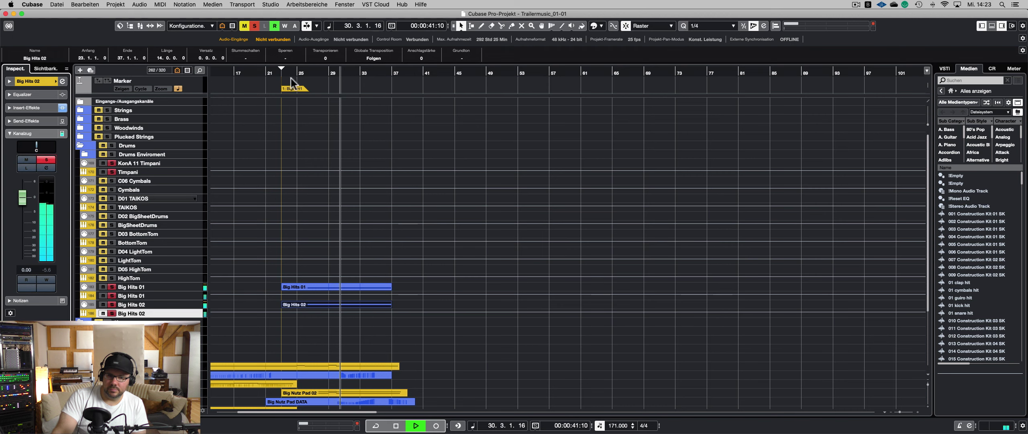
- Play from around bar 22 and lower the Big Hits 02 channel volume to -5.11 dB
{"action": "left_click", "coordinate": [272, 72]}
{"action": "left_click", "coordinate": [372, 330]}
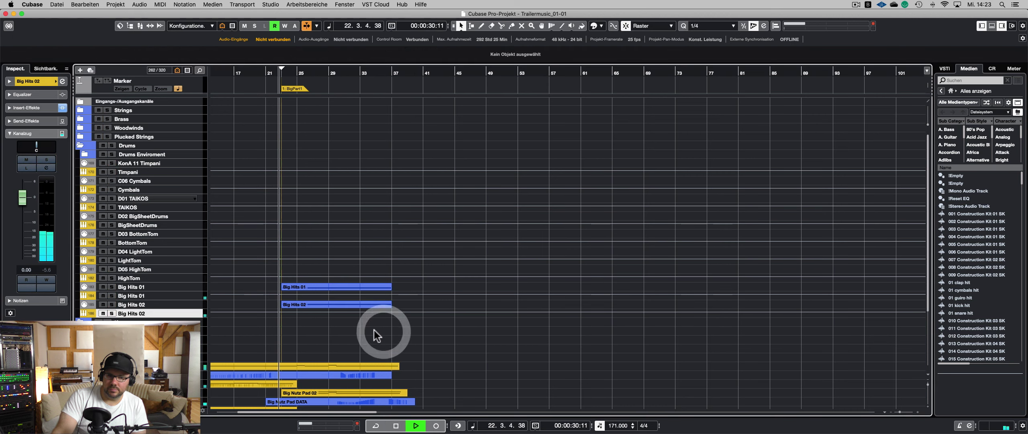
{"action": "left_click", "coordinate": [367, 331]}
{"action": "scroll", "coordinate": [355, 328], "scroll_direction": "left", "scroll_amount": 2}
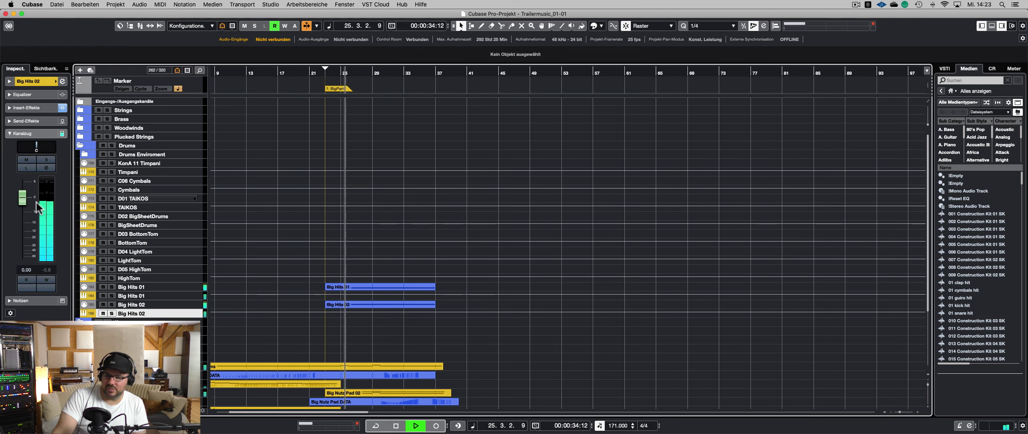
{"action": "left_click_drag", "start_coordinate": [22, 197], "coordinate": [28, 217]}
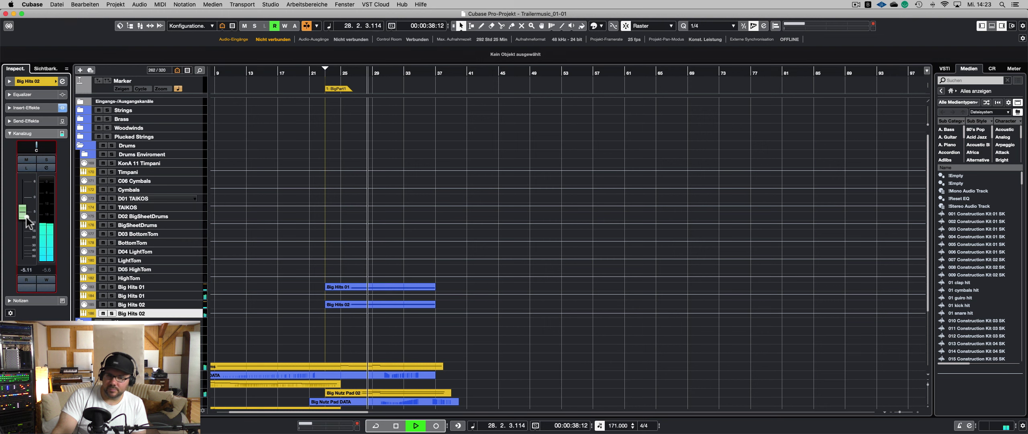
{"action": "key", "text": "space"}
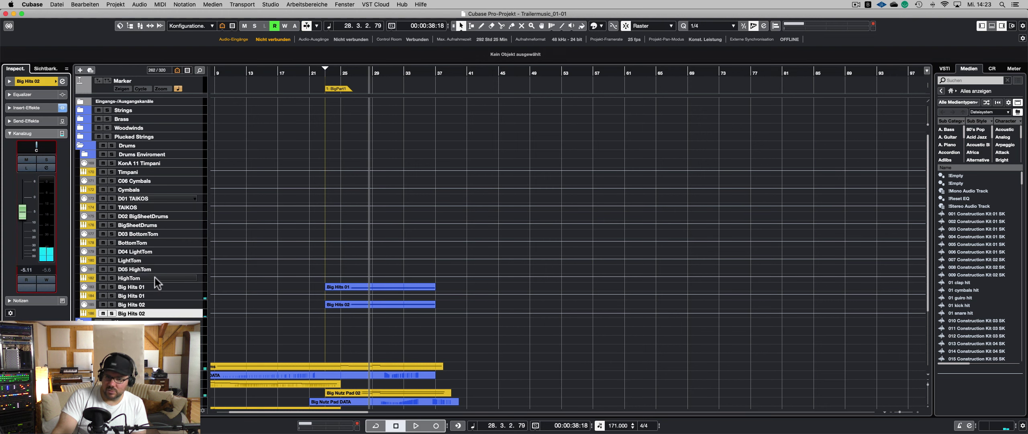
- Audition the HighTom, LightTom, BottomTom, BigSheetDrums and TAIKOS tracks one after another
{"action": "left_click", "coordinate": [155, 269]}
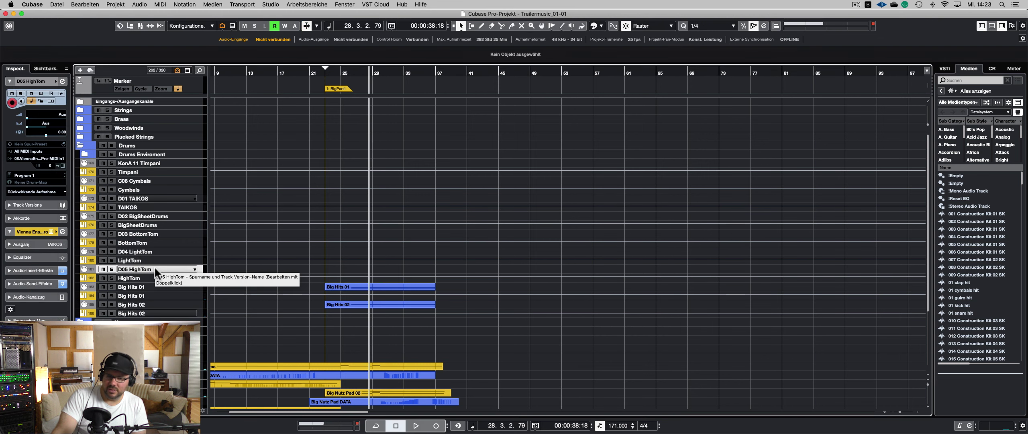
{"action": "left_click", "coordinate": [160, 251]}
{"action": "left_click", "coordinate": [161, 234]}
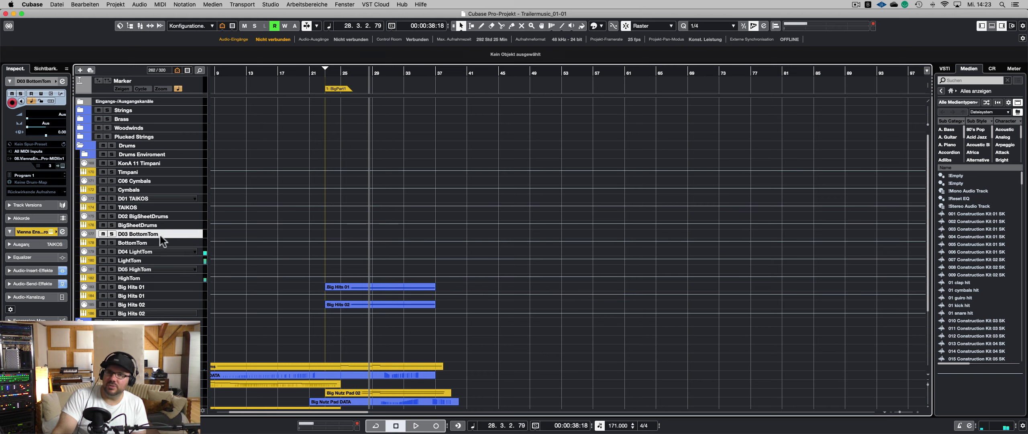
{"action": "left_click", "coordinate": [150, 216]}
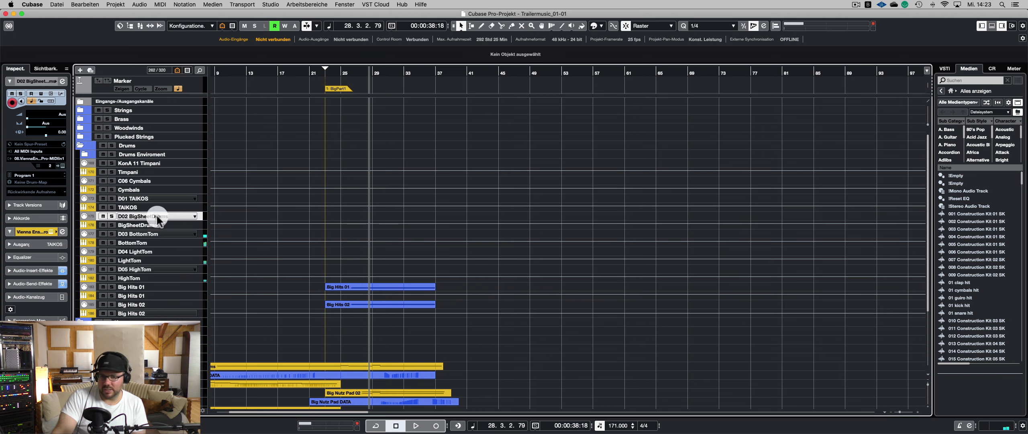
{"action": "left_click", "coordinate": [138, 199]}
{"action": "left_click", "coordinate": [141, 235]}
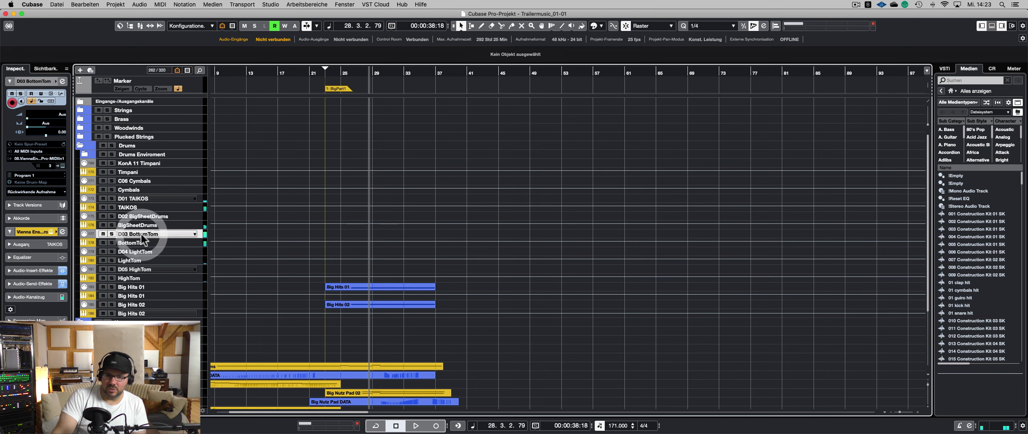
- Record a tom pattern on the D04 LightTom track from bar 23 to bar 36
{"action": "left_click", "coordinate": [136, 251]}
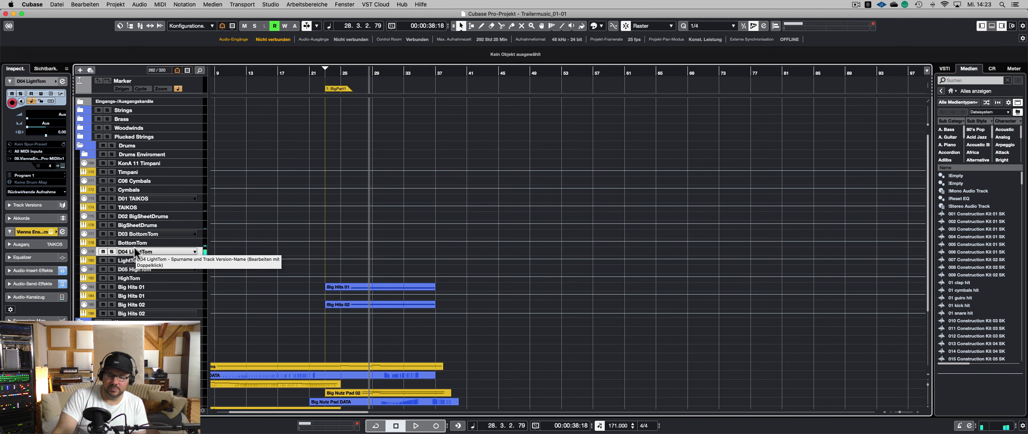
{"action": "key", "text": "space"}
{"action": "key", "text": "space"}
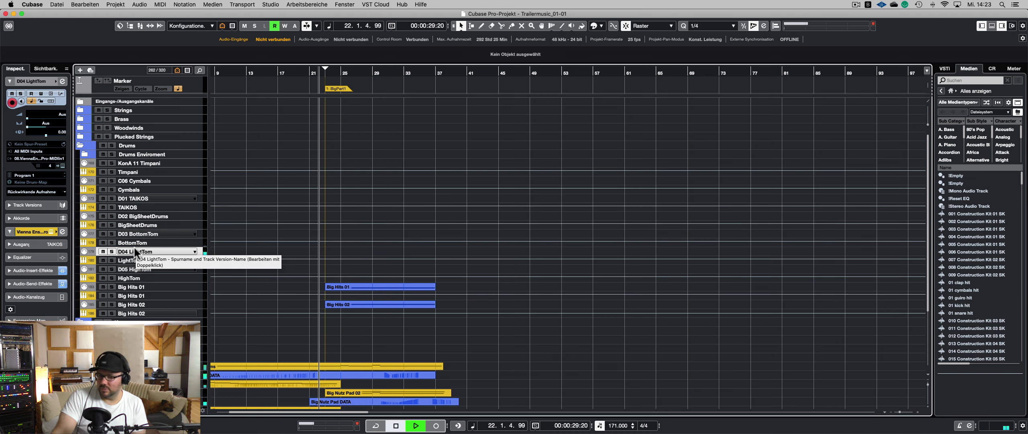
{"action": "key", "text": "KP_Multiply"}
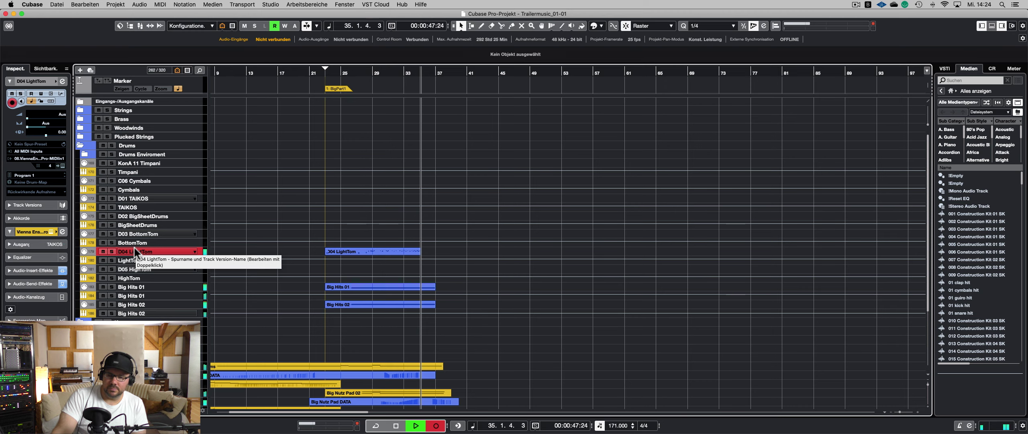
{"action": "key", "text": "space"}
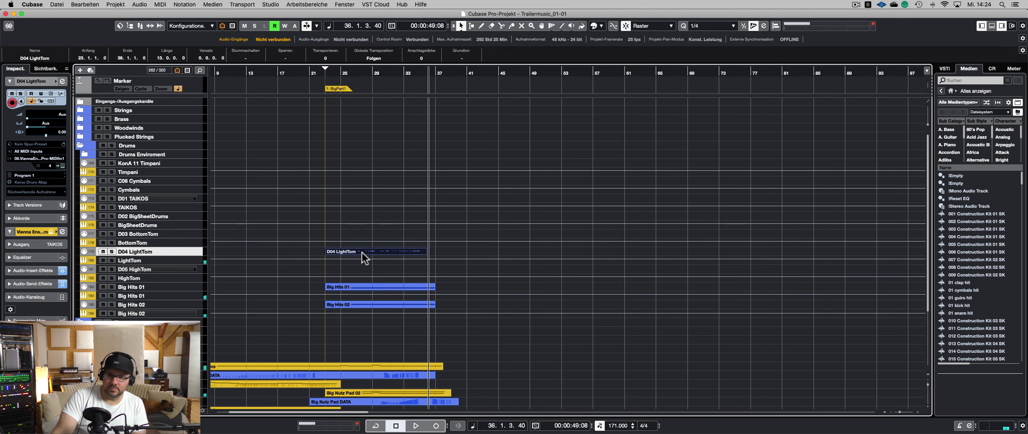
- Open the recorded D04 LightTom part in the Key Editor, solo it there and play it
{"action": "double_click", "coordinate": [361, 252]}
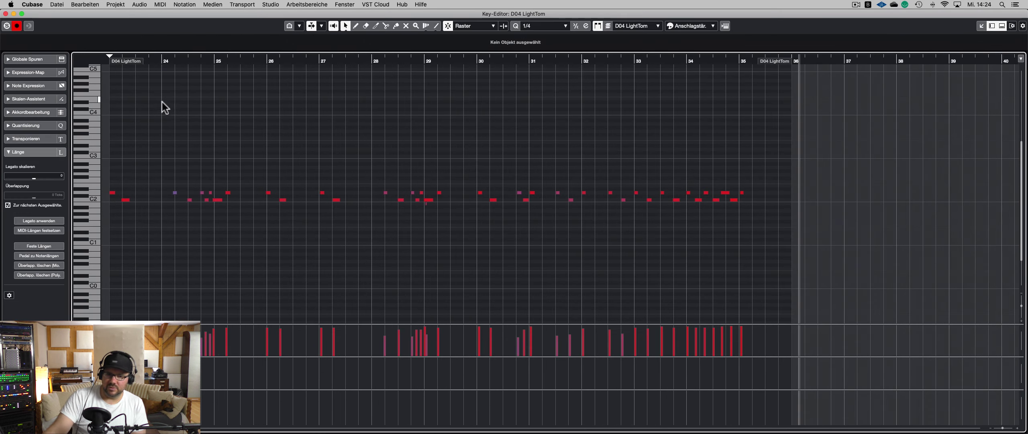
{"action": "scroll", "coordinate": [162, 101], "scroll_direction": "left", "scroll_amount": 1}
{"action": "scroll", "coordinate": [162, 101], "scroll_direction": "up", "scroll_amount": 1}
{"action": "key", "text": "s"}
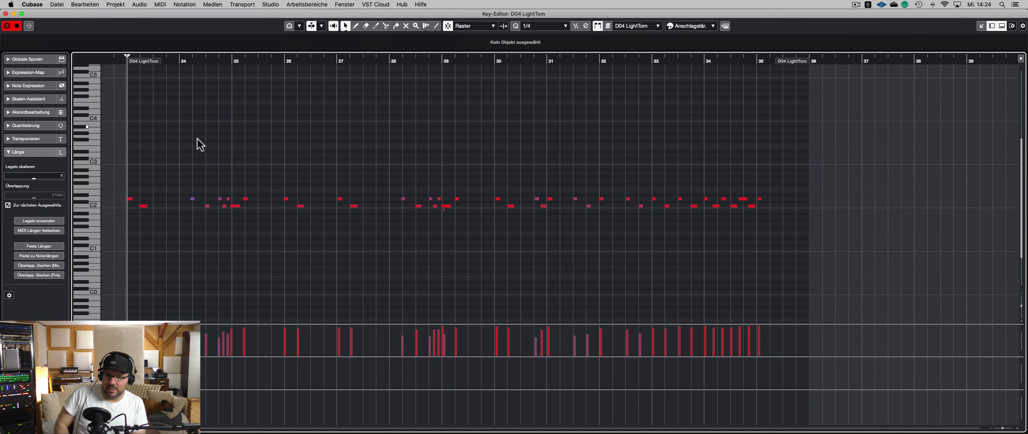
{"action": "left_click", "coordinate": [287, 149]}
{"action": "left_click", "coordinate": [275, 160]}
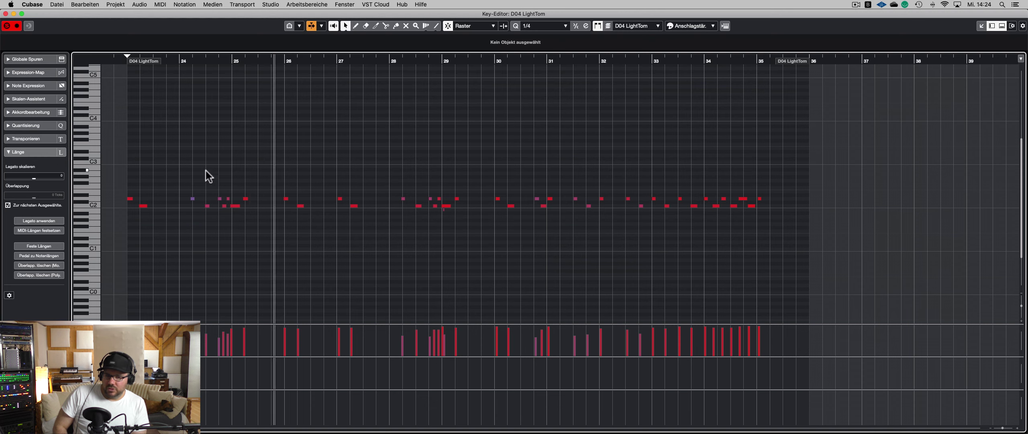
- Delete the overlapping duplicate note at bar 29 in the D04 LightTom part
{"action": "left_click", "coordinate": [179, 174]}
{"action": "key", "text": "super+a"}
{"action": "left_click_drag", "start_coordinate": [181, 184], "coordinate": [229, 216]}
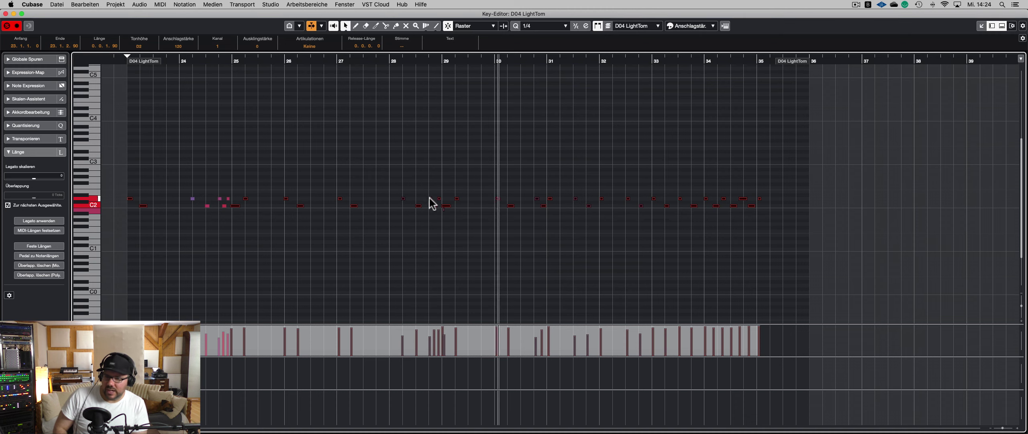
{"action": "left_click_drag", "start_coordinate": [452, 209], "coordinate": [432, 210]}
{"action": "key", "text": "Delete"}
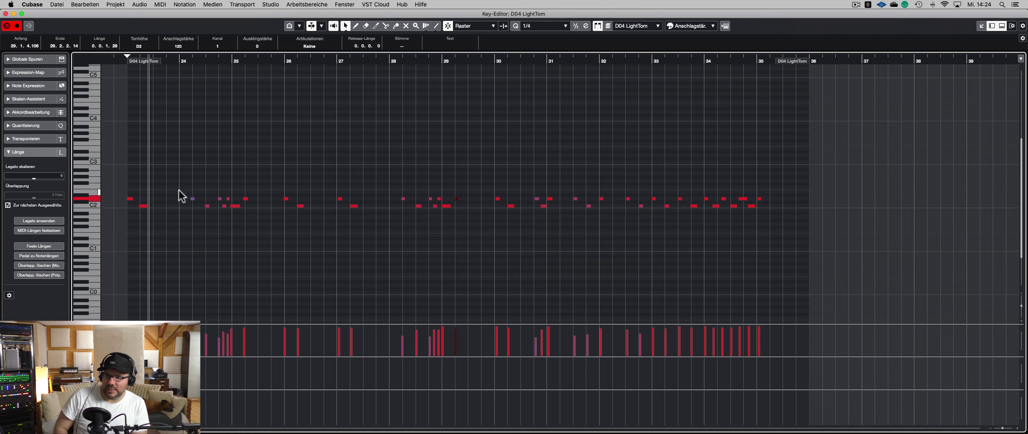
- Delete the soft stray note shortly after bar 24 in the D04 LightTom part
{"action": "left_click_drag", "start_coordinate": [152, 190], "coordinate": [121, 221]}
{"action": "key", "text": "f"}
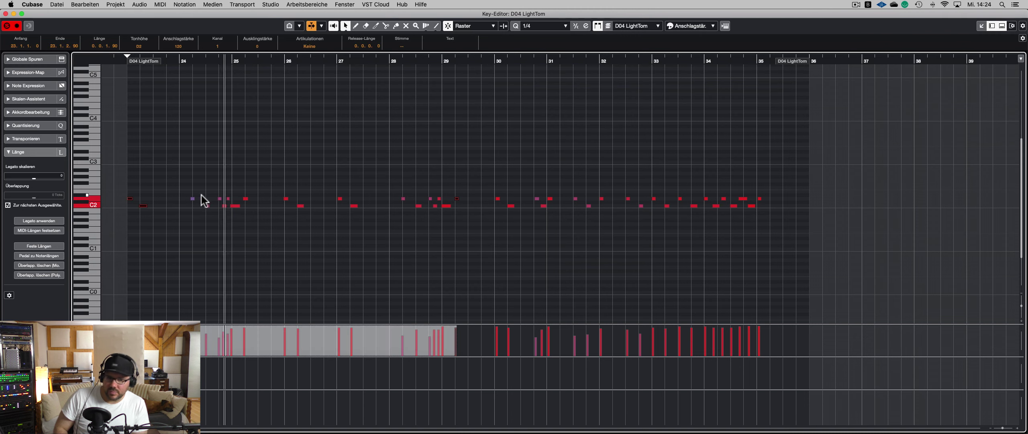
{"action": "left_click_drag", "start_coordinate": [194, 183], "coordinate": [185, 206]}
{"action": "key", "text": "Delete"}
{"action": "key", "text": "space"}
- Select the straight-rhythm notes from bar 23 to the start of bar 28, leaving out the fast group before bar 25
{"action": "left_click_drag", "start_coordinate": [185, 179], "coordinate": [117, 220]}
{"action": "key", "text": "space"}
{"action": "left_click_drag", "start_coordinate": [203, 213], "coordinate": [208, 213]}
{"action": "left_click_drag", "start_coordinate": [244, 188], "coordinate": [235, 214]}
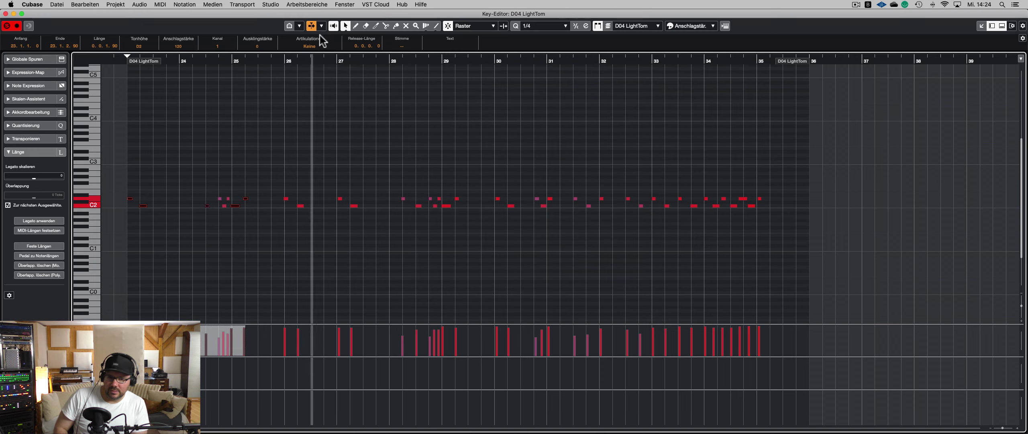
{"action": "left_click_drag", "start_coordinate": [275, 183], "coordinate": [314, 220]}
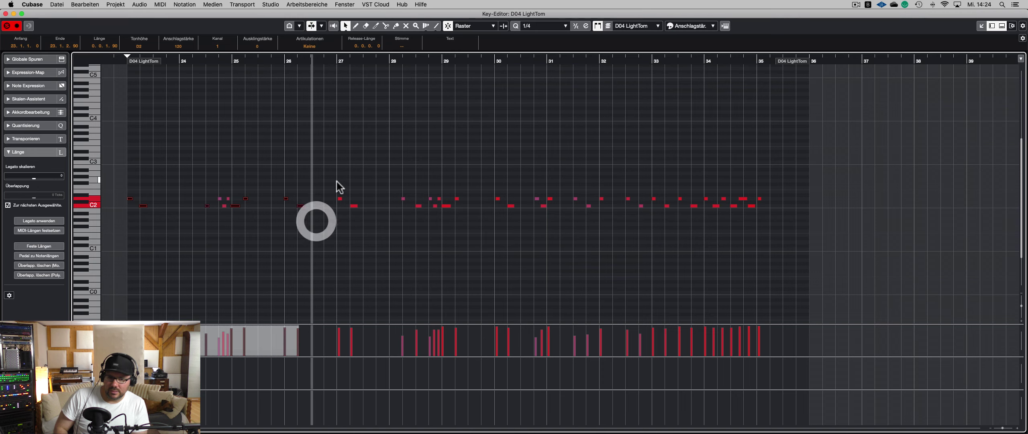
{"action": "left_click_drag", "start_coordinate": [337, 186], "coordinate": [352, 213]}
{"action": "scroll", "coordinate": [386, 204], "scroll_direction": "right", "scroll_amount": 1}
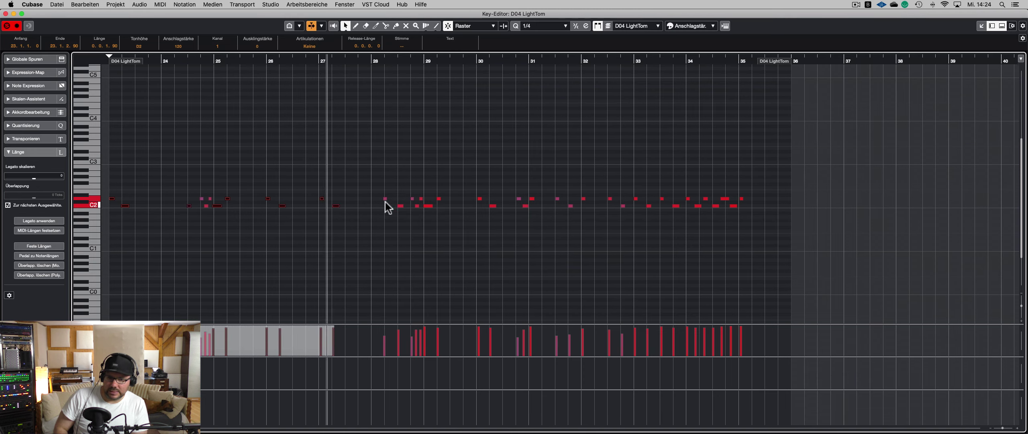
{"action": "left_click_drag", "start_coordinate": [390, 190], "coordinate": [375, 210]}
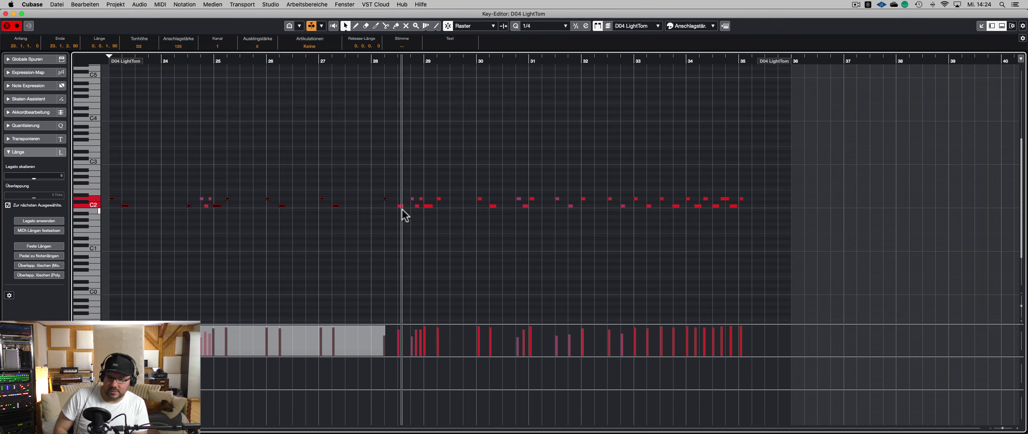
- Extend the selection of straight notes through bar 34, leaving out the fast groups, and quantize them to 1/4
{"action": "left_click", "coordinate": [399, 205], "text": "shift"}
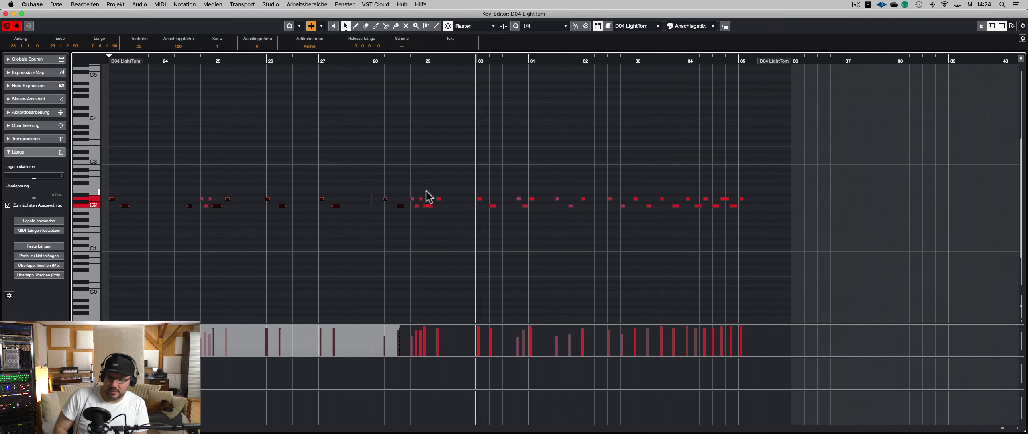
{"action": "left_click_drag", "start_coordinate": [426, 191], "coordinate": [439, 212]}
{"action": "left_click_drag", "start_coordinate": [469, 182], "coordinate": [507, 218]}
{"action": "left_click", "coordinate": [478, 59]}
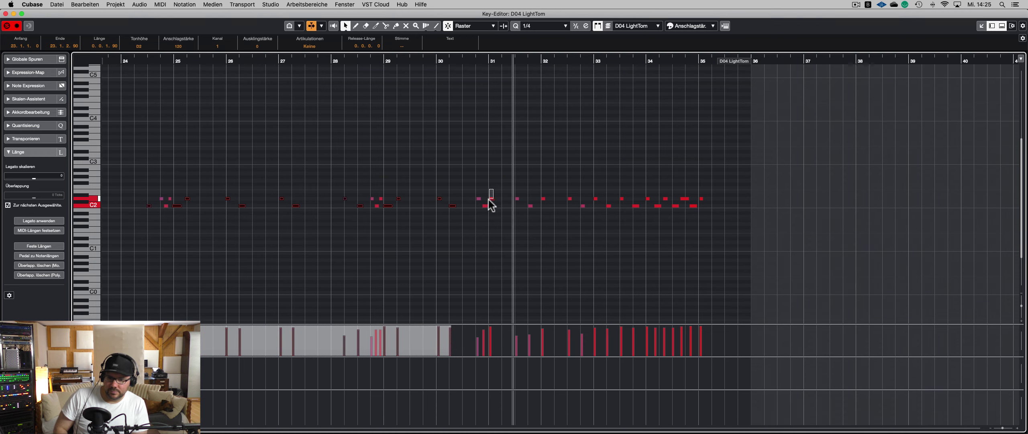
{"action": "left_click", "coordinate": [490, 198], "text": "shift"}
{"action": "left_click_drag", "start_coordinate": [544, 196], "coordinate": [649, 218]}
{"action": "left_click", "coordinate": [647, 60]}
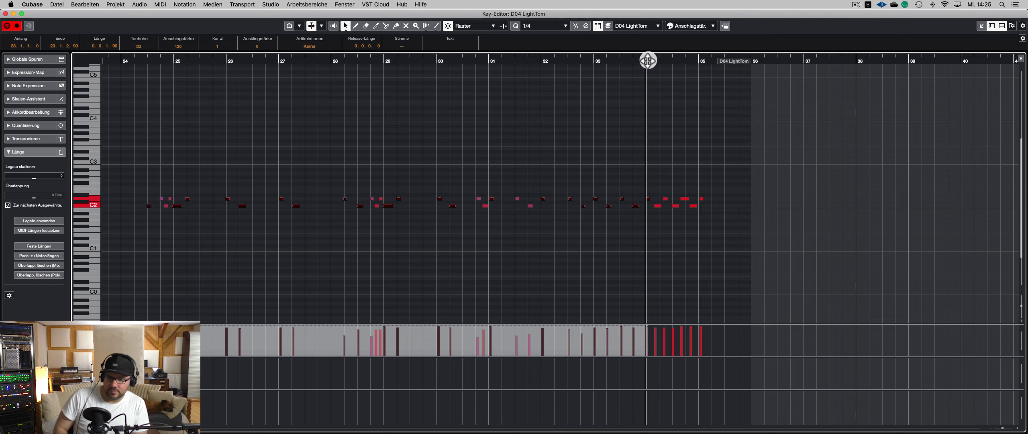
{"action": "left_click", "coordinate": [542, 27]}
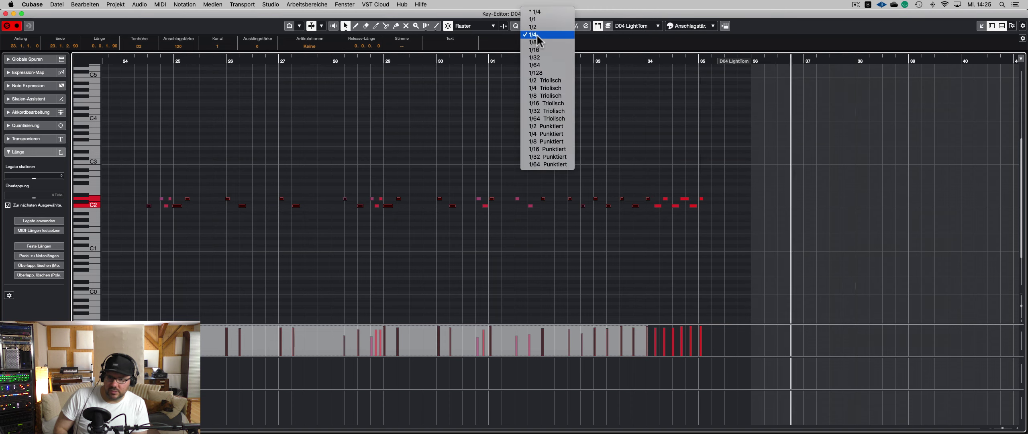
{"action": "left_click", "coordinate": [536, 34]}
- Play the part and select the fast note groups just before bars 25 and 29
{"action": "key", "text": "space"}
{"action": "key", "text": "space"}
{"action": "key", "text": "space"}
{"action": "scroll", "coordinate": [157, 79], "scroll_direction": "left", "scroll_amount": 1}
{"action": "scroll", "coordinate": [160, 85], "scroll_direction": "left", "scroll_amount": 5}
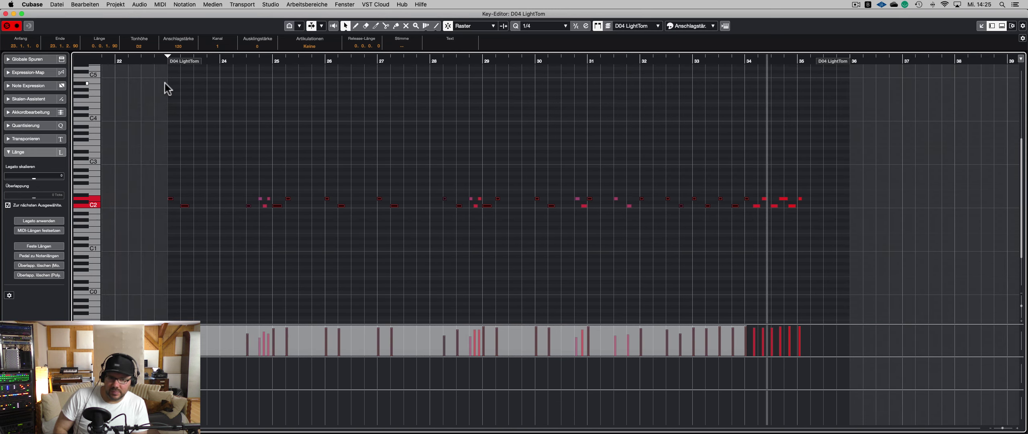
{"action": "left_click", "coordinate": [235, 62]}
{"action": "left_click_drag", "start_coordinate": [259, 191], "coordinate": [271, 210]}
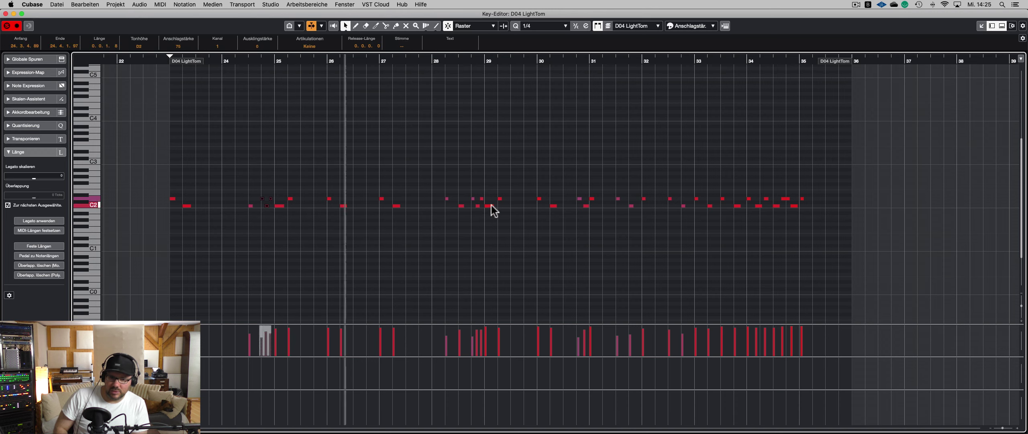
{"action": "left_click_drag", "start_coordinate": [483, 211], "coordinate": [483, 213]}
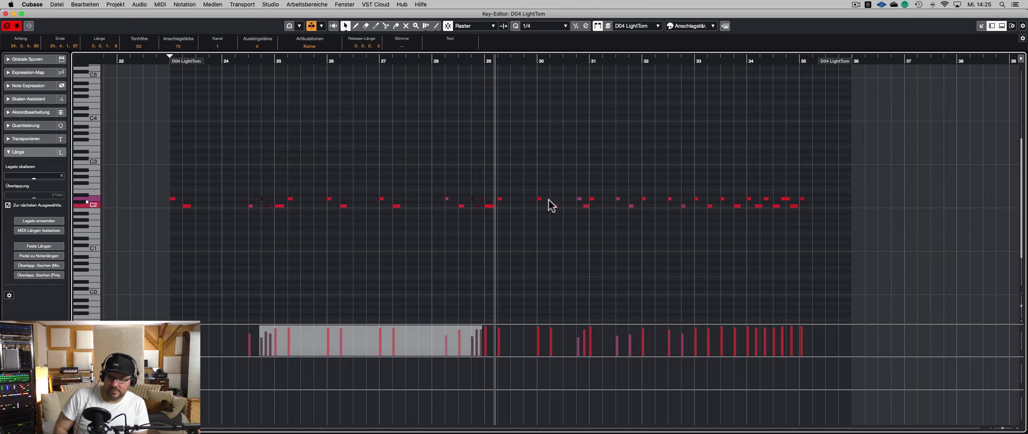
{"action": "left_click_drag", "start_coordinate": [576, 193], "coordinate": [581, 204]}
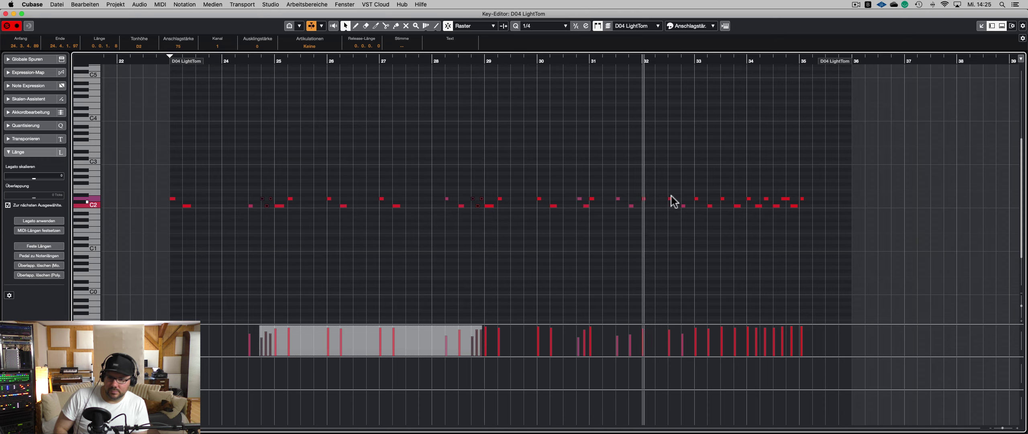
- Quantize the selected fast notes to 1/8 Triolisch and play them from bar 24
{"action": "key", "text": "space"}
{"action": "left_click", "coordinate": [245, 60]}
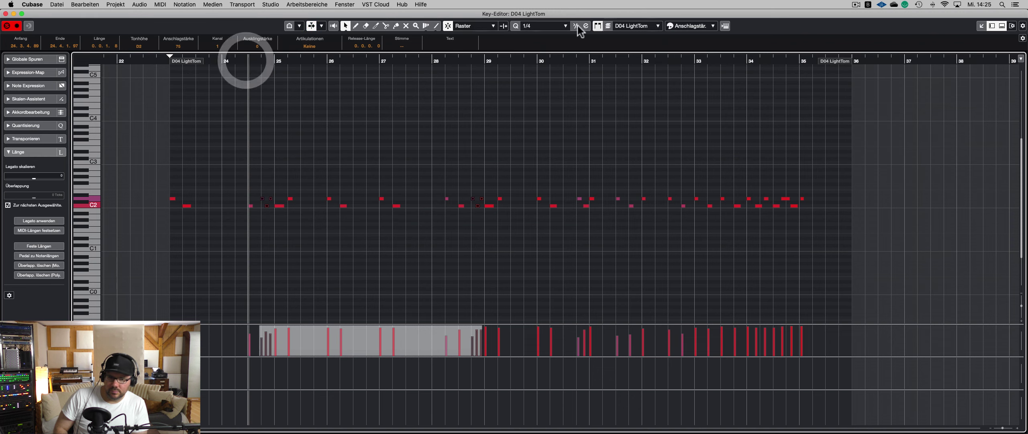
{"action": "left_click", "coordinate": [552, 27]}
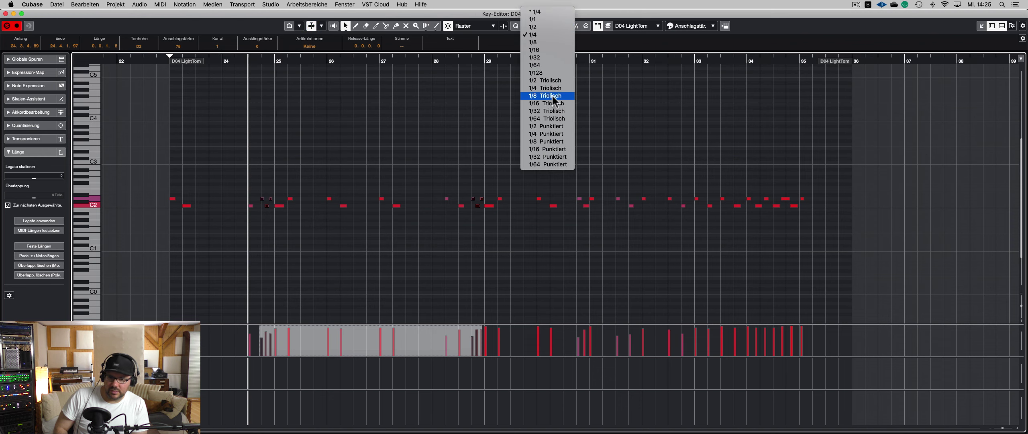
{"action": "left_click", "coordinate": [553, 96]}
{"action": "key", "text": "space"}
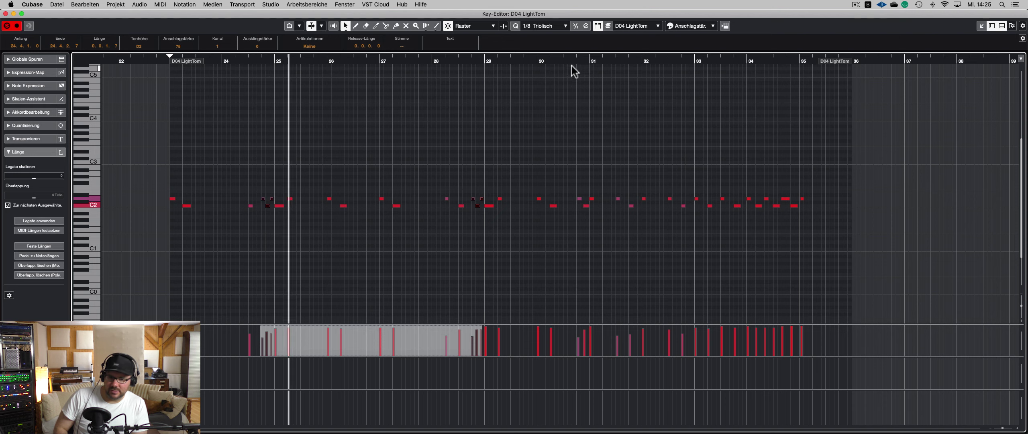
- Select the first of the two close notes just before bar 31 and play the part from about bar 30
{"action": "left_click", "coordinate": [578, 199]}
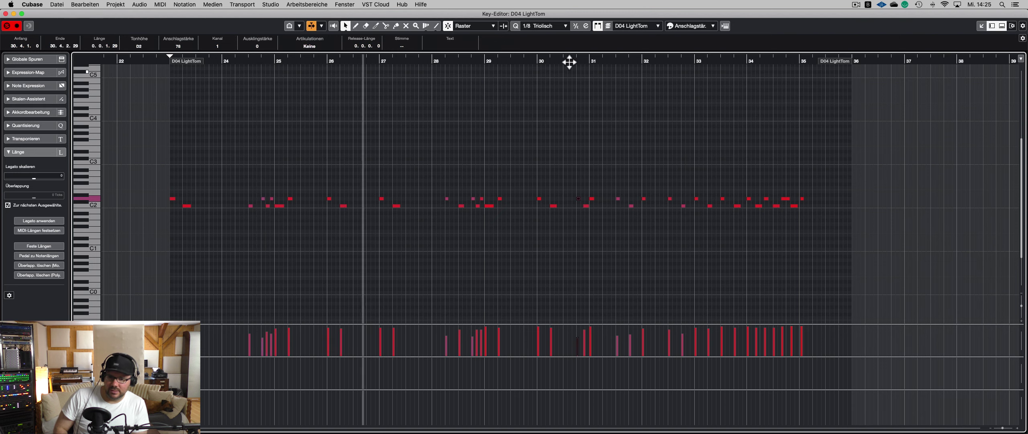
{"action": "left_click", "coordinate": [528, 61]}
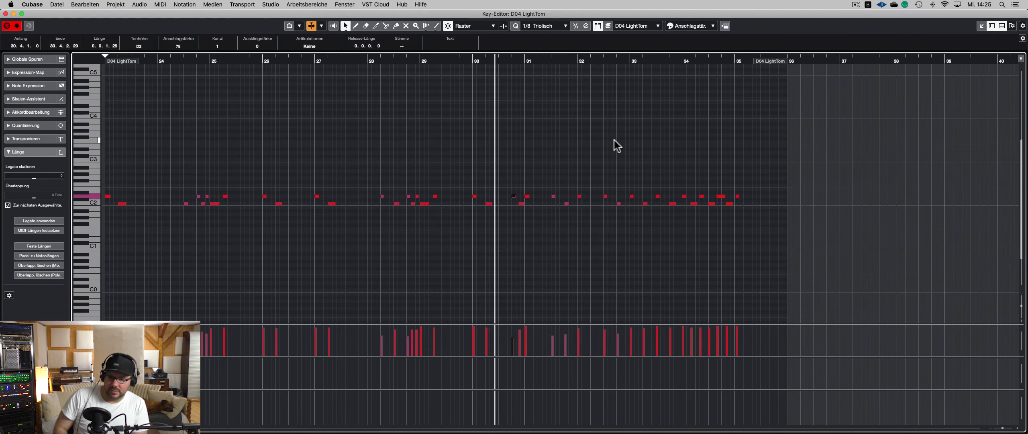
- Select the closing run of notes from just before bar 34 to before bar 35, quantize it to 1/4 Triolisch and play it back
{"action": "left_click", "coordinate": [732, 187]}
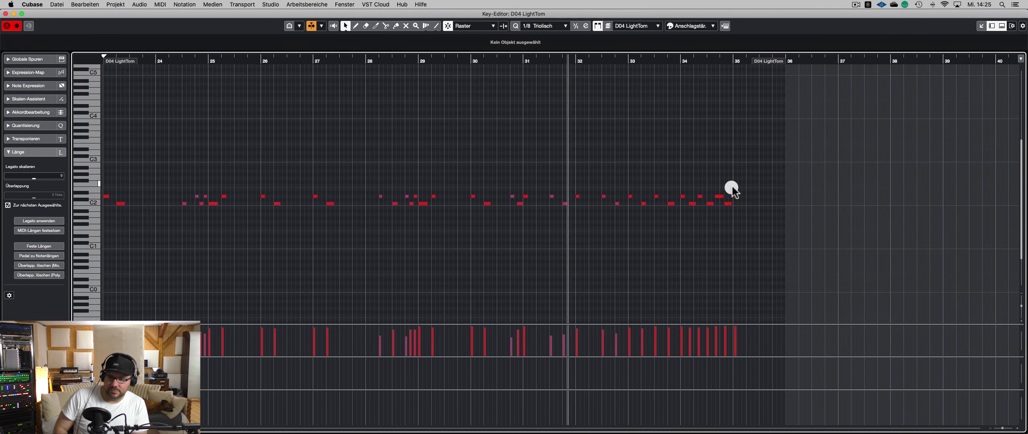
{"action": "left_click_drag", "start_coordinate": [706, 215], "coordinate": [672, 215]}
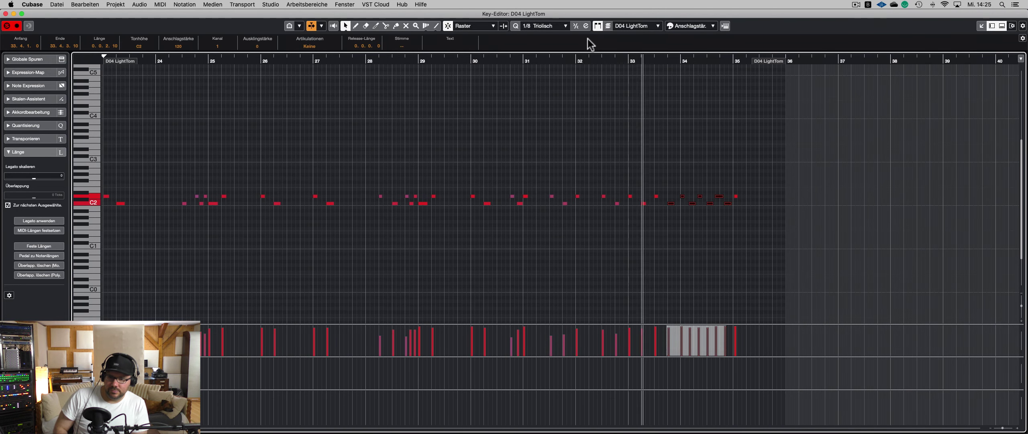
{"action": "left_click", "coordinate": [542, 25]}
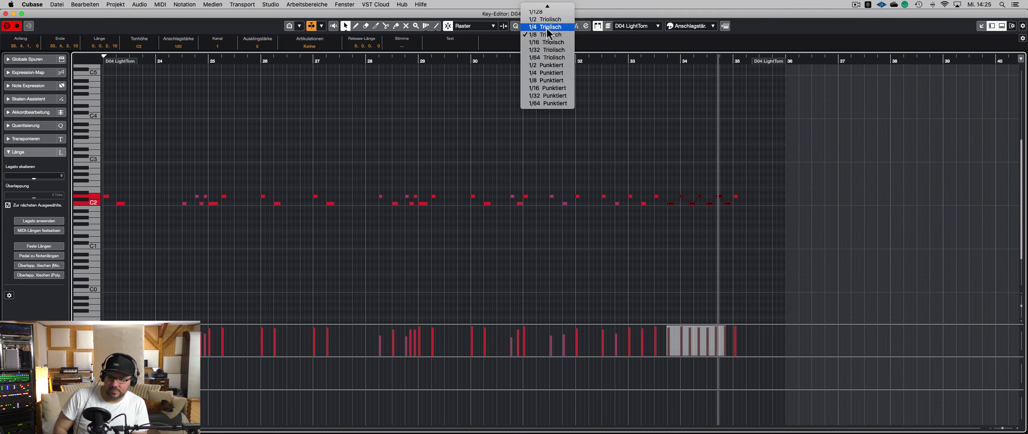
{"action": "left_click", "coordinate": [546, 27]}
{"action": "key", "text": "q"}
{"action": "left_click", "coordinate": [624, 59]}
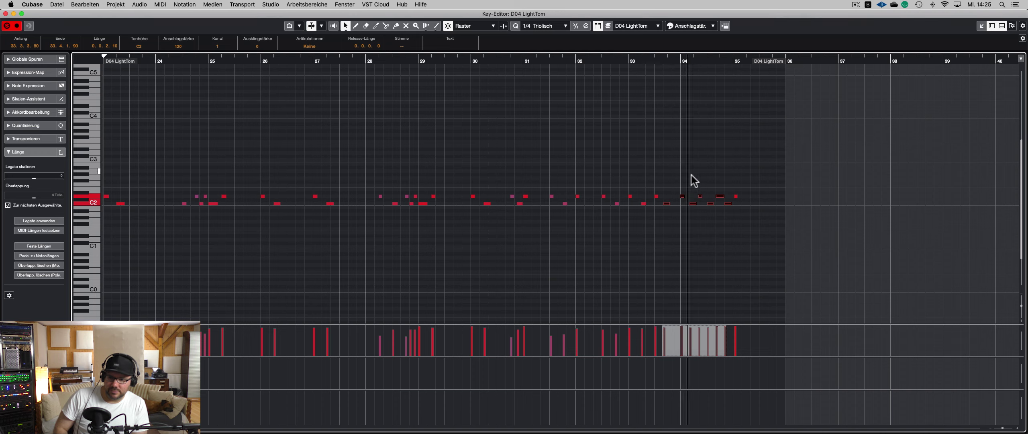
- Move the first C2 note of the closing run to 33.4.2.40 and play the passage leading into it
{"action": "left_click", "coordinate": [672, 193]}
{"action": "left_click_drag", "start_coordinate": [667, 203], "coordinate": [674, 204]}
{"action": "left_click", "coordinate": [630, 60]}
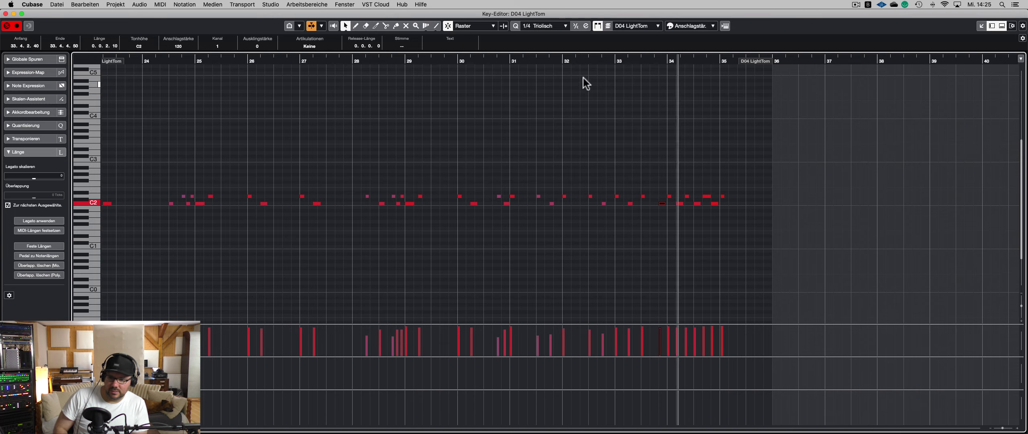
{"action": "left_click", "coordinate": [523, 59]}
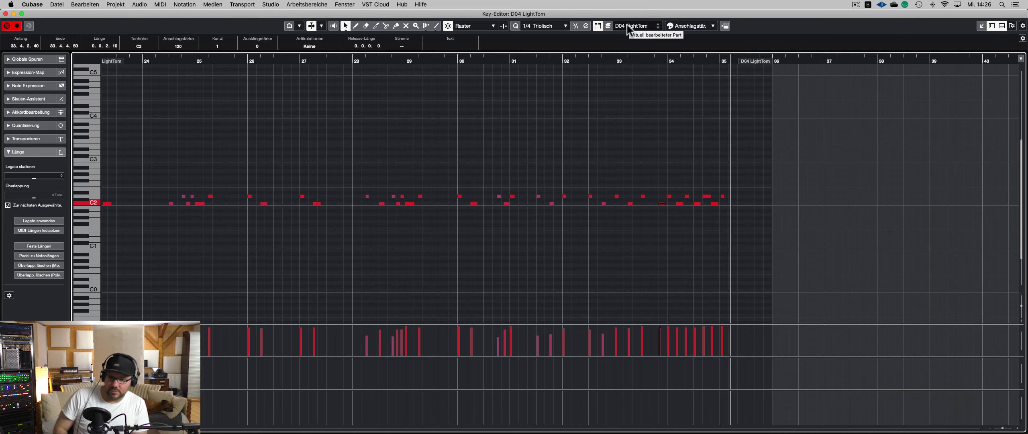
- Set the quantize value to 1/8 and move the C2 note before bar 34 to 33.4.1.0
{"action": "left_click", "coordinate": [546, 26]}
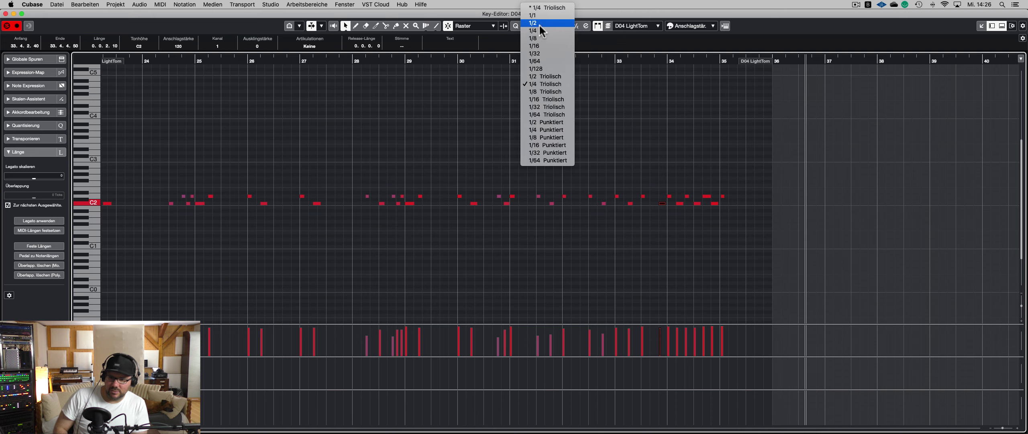
{"action": "left_click", "coordinate": [538, 39]}
{"action": "left_click", "coordinate": [537, 38]}
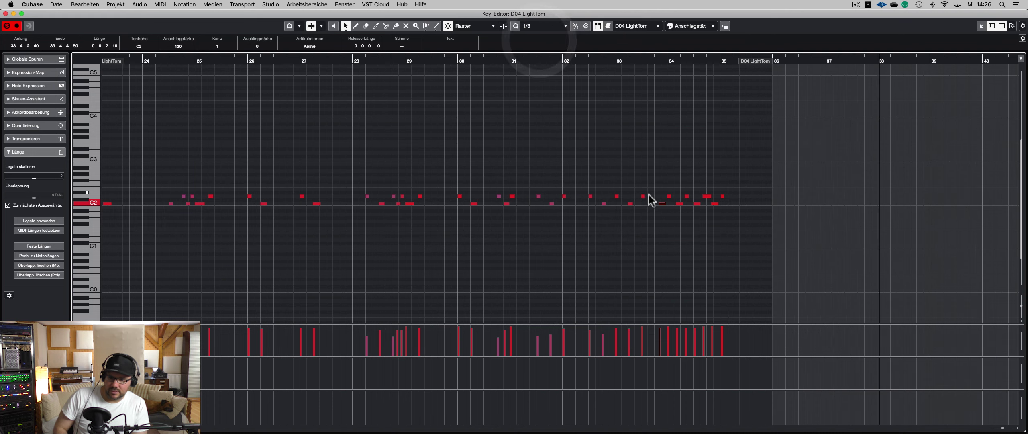
{"action": "left_click_drag", "start_coordinate": [660, 203], "coordinate": [656, 203]}
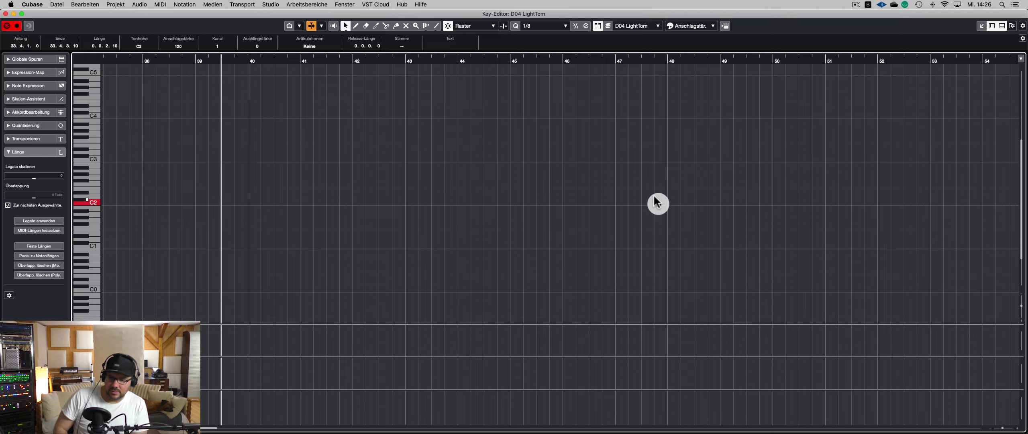
{"action": "scroll", "coordinate": [637, 185], "scroll_direction": "left", "scroll_amount": 1}
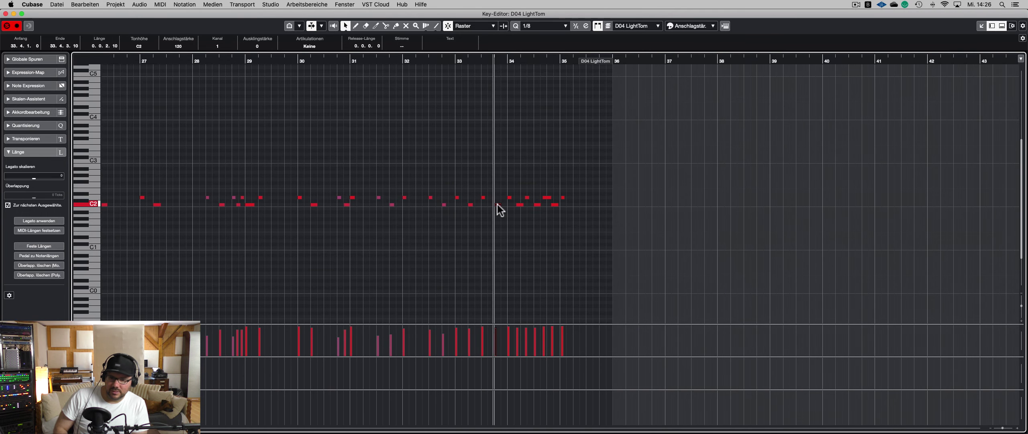
{"action": "scroll", "coordinate": [499, 206], "scroll_direction": "down", "scroll_amount": 3}
{"action": "scroll", "coordinate": [507, 204], "scroll_direction": "left", "scroll_amount": 4}
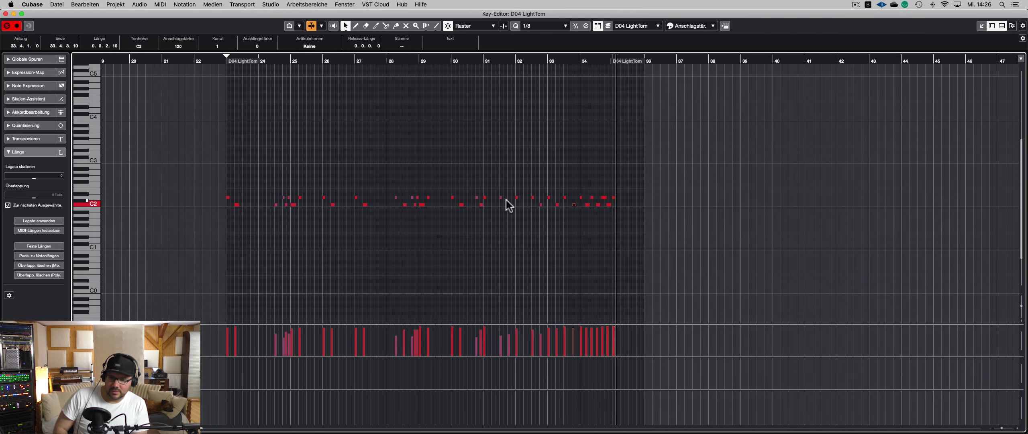
- Select the last note at bar 35, clear the selection and return to the project window
{"action": "left_click", "coordinate": [662, 197]}
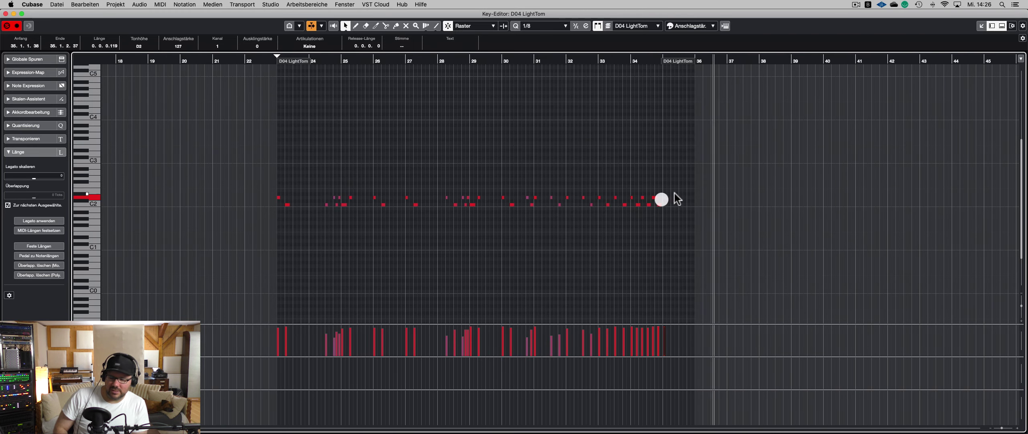
{"action": "left_click", "coordinate": [668, 192]}
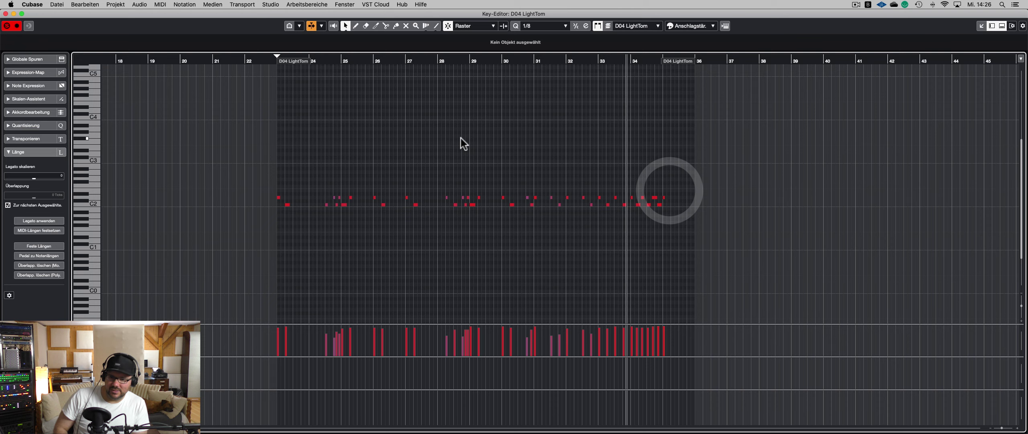
{"action": "key", "text": "Return"}
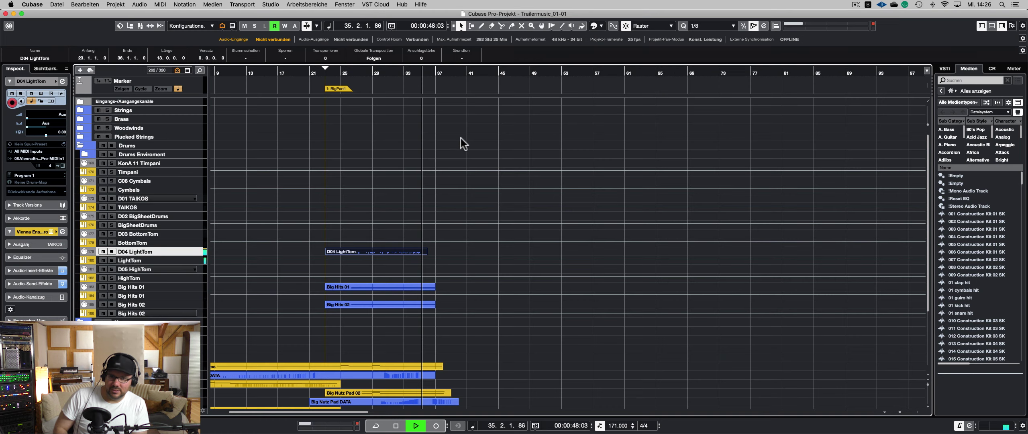
- Play the arrangement from bar 22 and deselect the D04 LightTom part
{"action": "left_click", "coordinate": [316, 73]}
{"action": "key", "text": "space"}
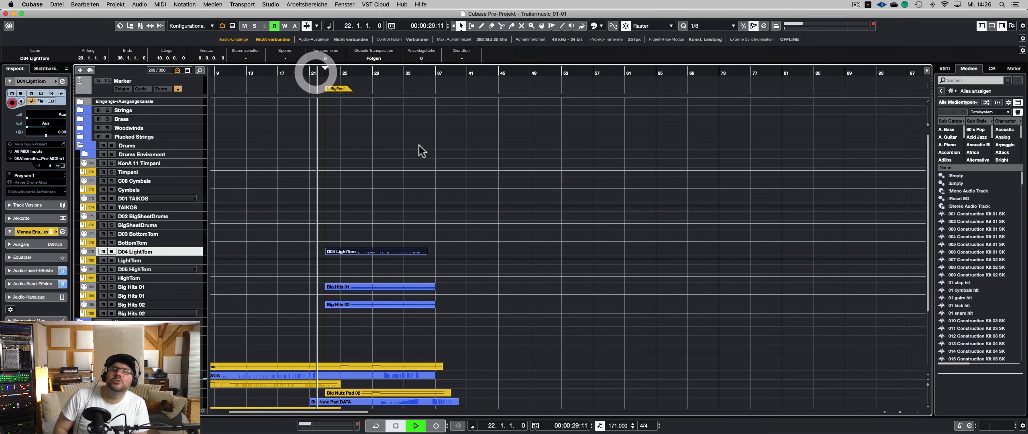
{"action": "scroll", "coordinate": [375, 145], "scroll_direction": "down", "scroll_amount": 5}
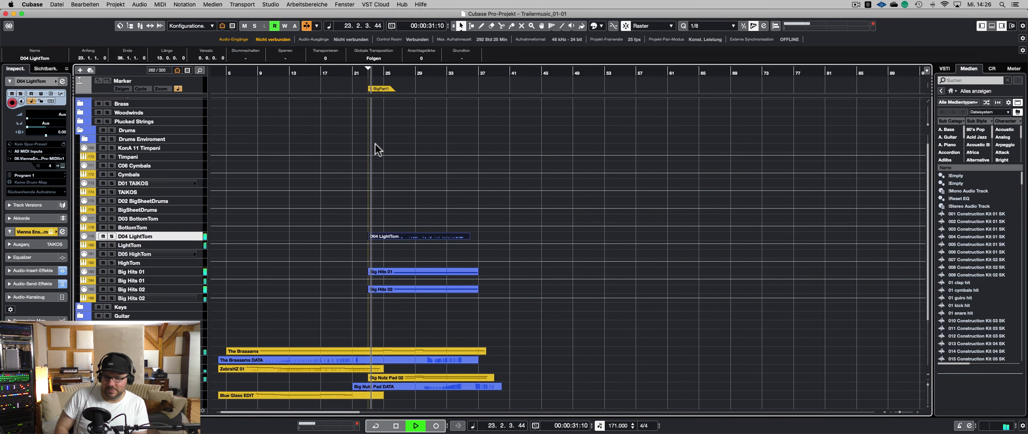
{"action": "scroll", "coordinate": [377, 140], "scroll_direction": "left", "scroll_amount": 1}
{"action": "left_click", "coordinate": [383, 151]}
{"action": "left_click", "coordinate": [442, 238]}
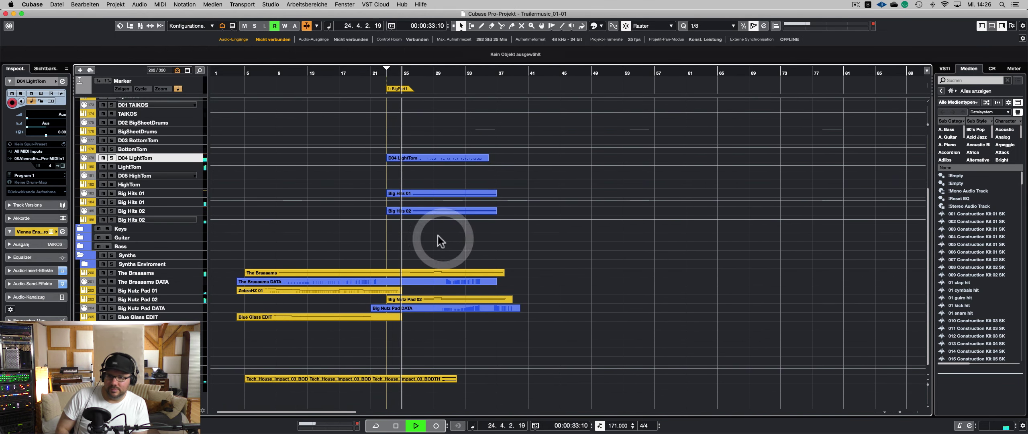
{"action": "key", "text": "space"}
- Open the D04 LightTom part in the Key Editor, turn off its solo mode and start playback
{"action": "double_click", "coordinate": [400, 156]}
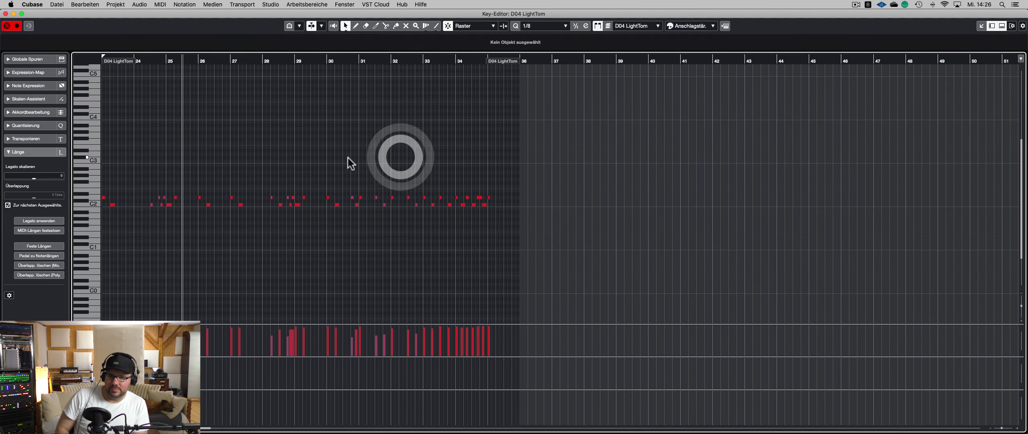
{"action": "left_click", "coordinate": [9, 26]}
{"action": "key", "text": "space"}
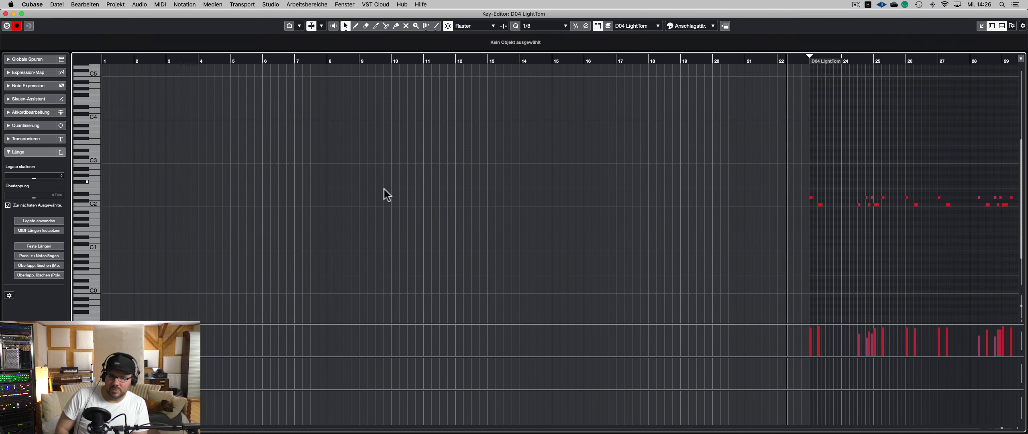
- Listen closely to the LightTom notes from bar 23, focusing on the fast group before bar 25, and replay the passage
{"action": "scroll", "coordinate": [416, 185], "scroll_direction": "right", "scroll_amount": 5}
{"action": "scroll", "coordinate": [412, 185], "scroll_direction": "right", "scroll_amount": 4}
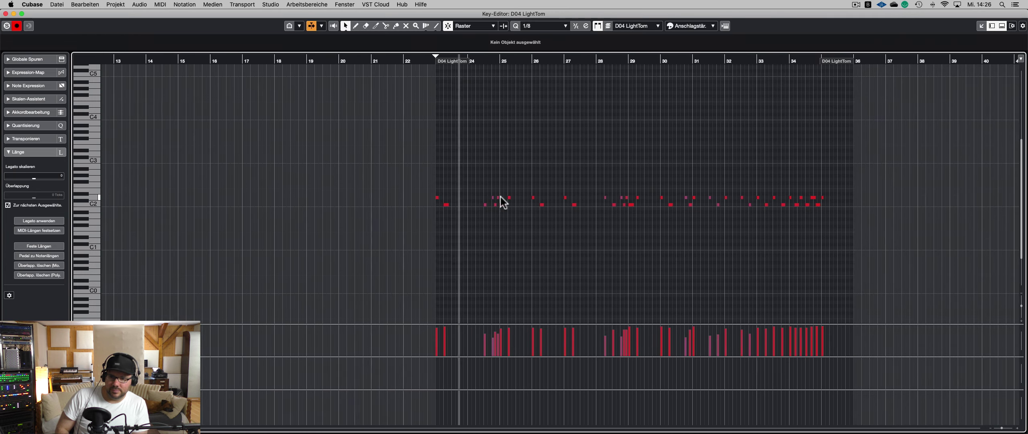
{"action": "scroll", "coordinate": [501, 197], "scroll_direction": "up", "scroll_amount": 5}
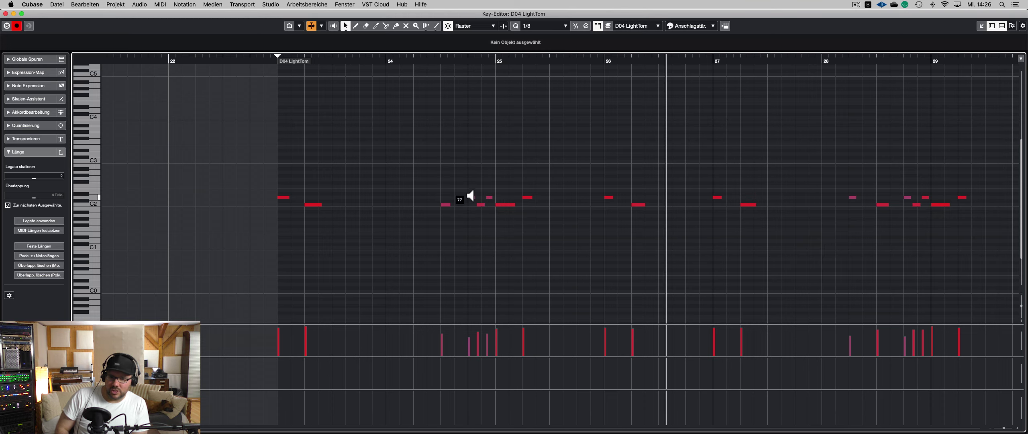
{"action": "key", "text": "space"}
{"action": "key", "text": "KP_Subtract"}
{"action": "key", "text": "KP_Subtract"}
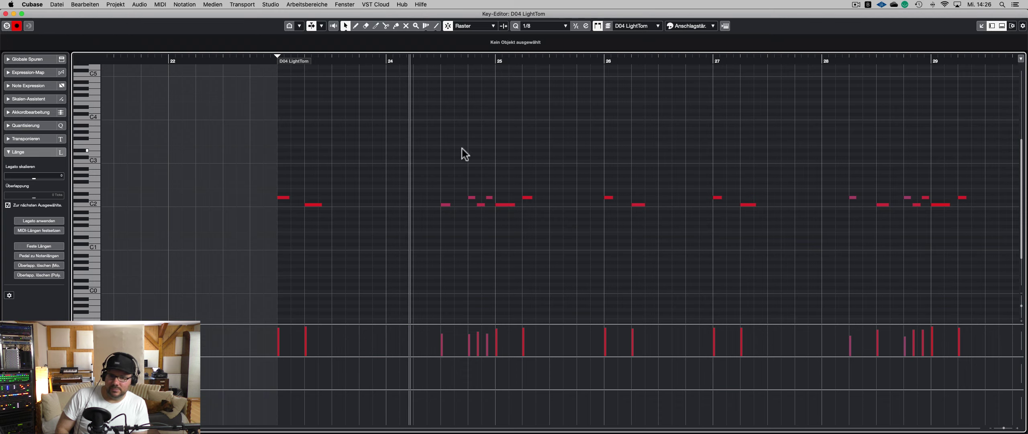
- Examine the accented note pairs in the D04 LightTom part by selecting those around bars 25, 27 and 30
{"action": "key", "text": "g"}
{"action": "key", "text": "g"}
{"action": "key", "text": "g"}
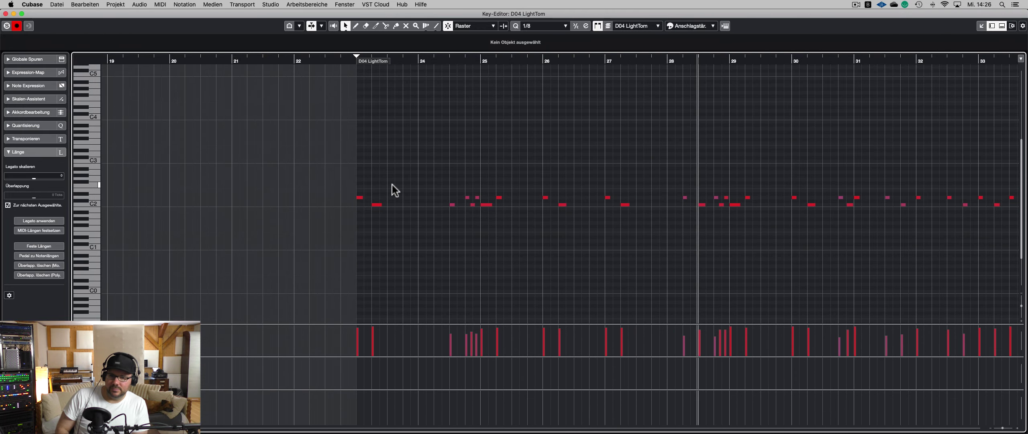
{"action": "left_click_drag", "start_coordinate": [381, 190], "coordinate": [399, 125]}
{"action": "left_click_drag", "start_coordinate": [501, 187], "coordinate": [486, 151]}
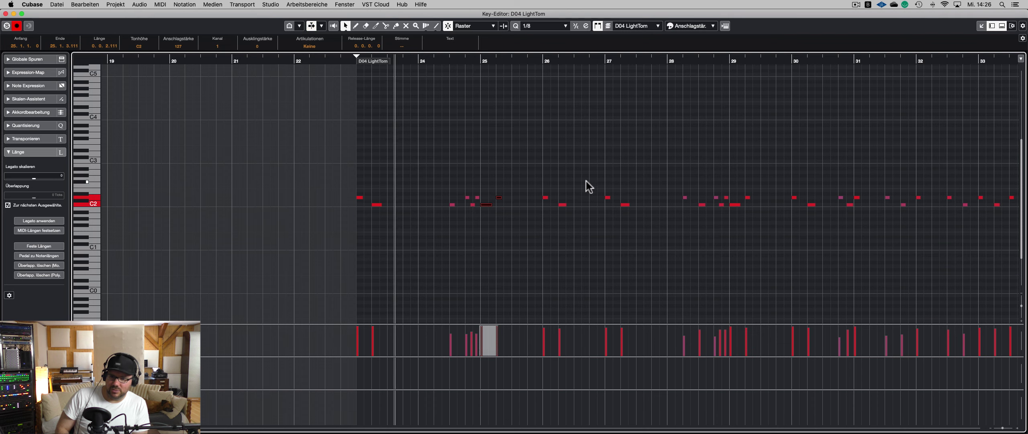
{"action": "left_click_drag", "start_coordinate": [583, 173], "coordinate": [543, 221]}
{"action": "left_click", "coordinate": [553, 133]}
{"action": "left_click_drag", "start_coordinate": [633, 179], "coordinate": [599, 222]}
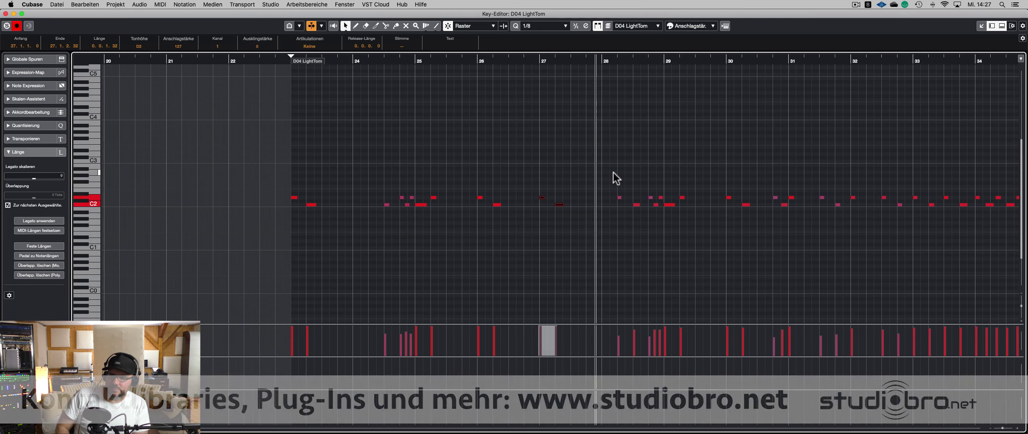
{"action": "left_click", "coordinate": [644, 204]}
{"action": "left_click", "coordinate": [652, 150]}
{"action": "left_click_drag", "start_coordinate": [700, 190], "coordinate": [725, 123]}
{"action": "scroll", "coordinate": [735, 165], "scroll_direction": "right", "scroll_amount": 2}
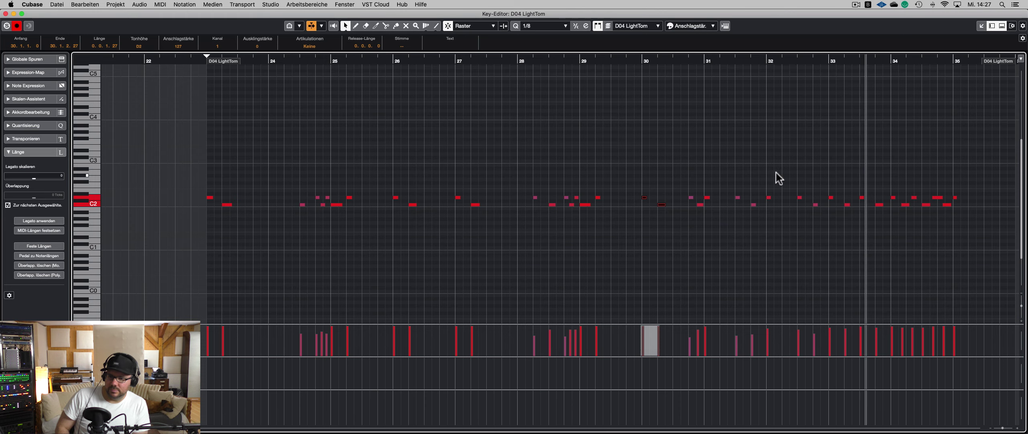
- Leave the note editor, solo the D04 LightTom track and loop playback over its part
{"action": "key", "text": "Return"}
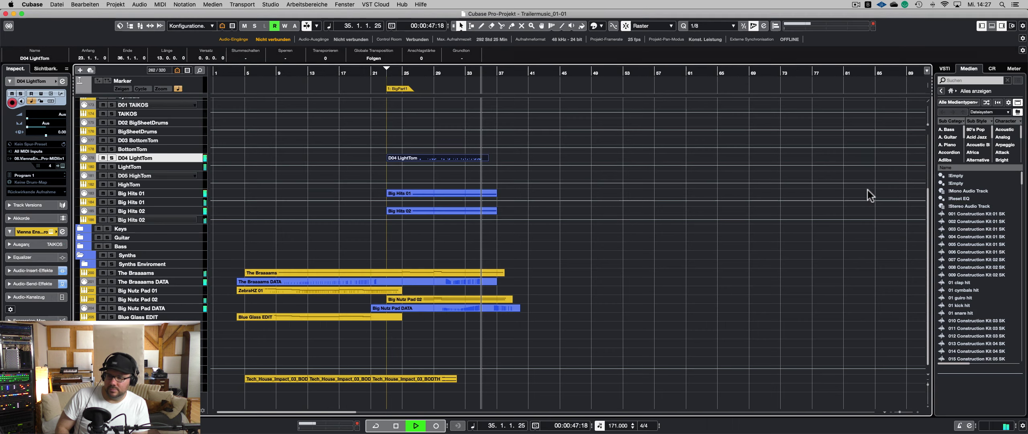
{"action": "left_click", "coordinate": [577, 256]}
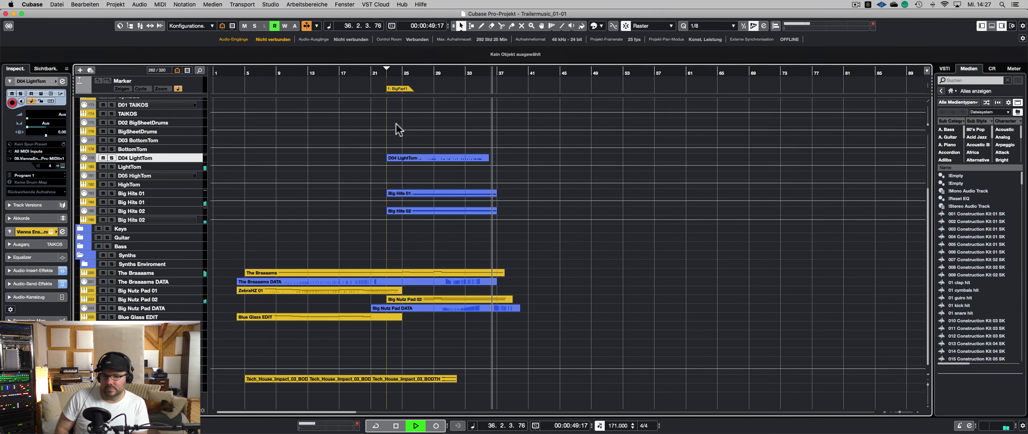
{"action": "left_click", "coordinate": [409, 157]}
{"action": "key", "text": "s"}
{"action": "key", "text": "shift+g"}
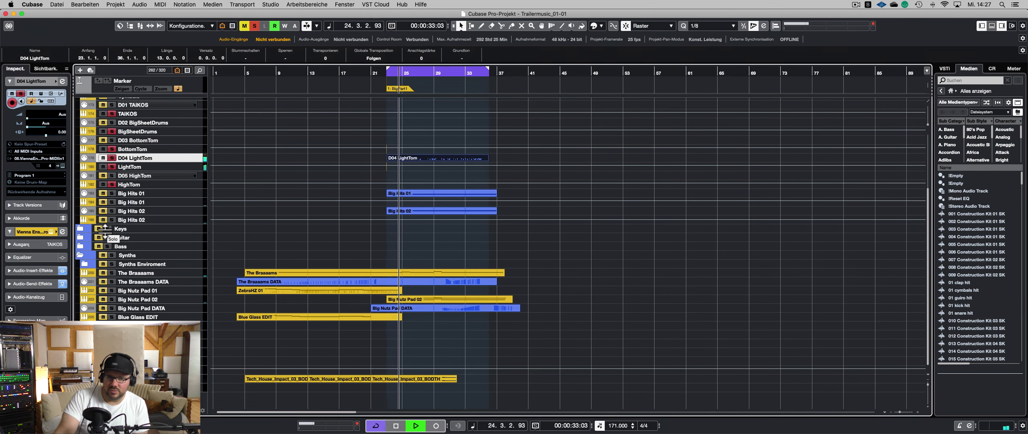
- Insert FabFilter Pro-Q 3 in the first insert slot of the LightTom instrument channel
{"action": "left_click", "coordinate": [133, 167]}
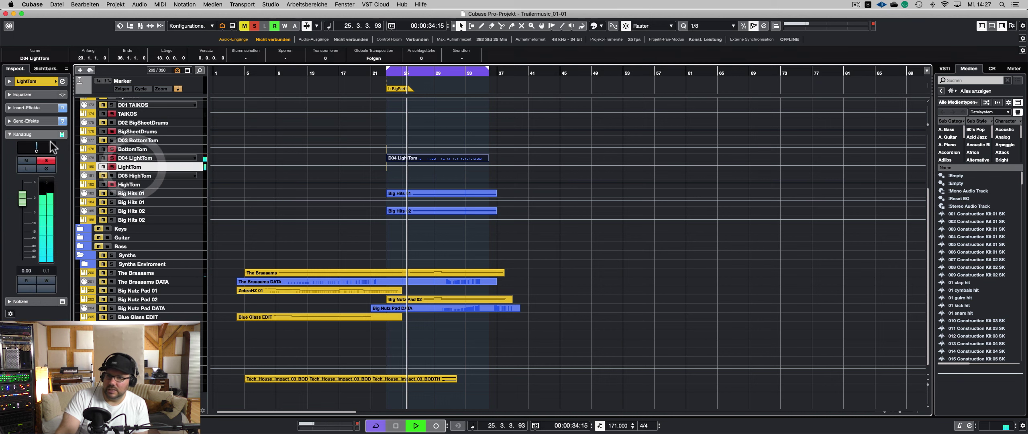
{"action": "left_click", "coordinate": [36, 108]}
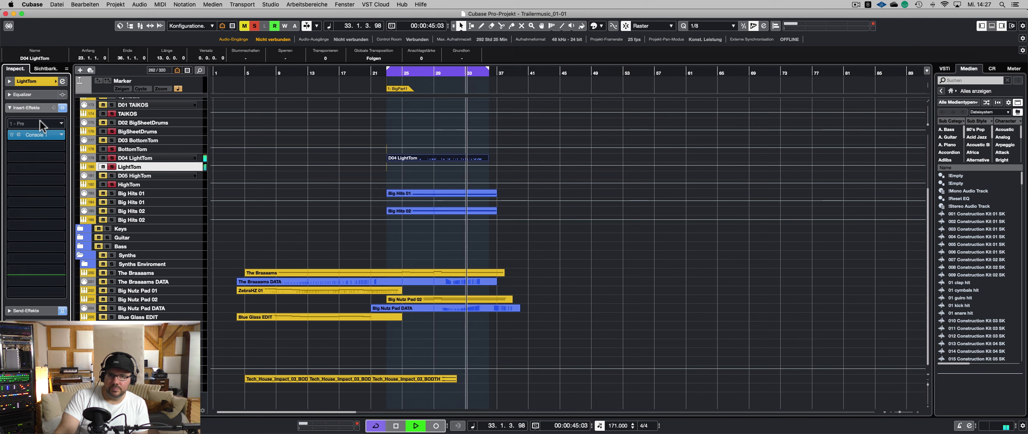
{"action": "left_click", "coordinate": [38, 125]}
{"action": "type", "text": "q"}
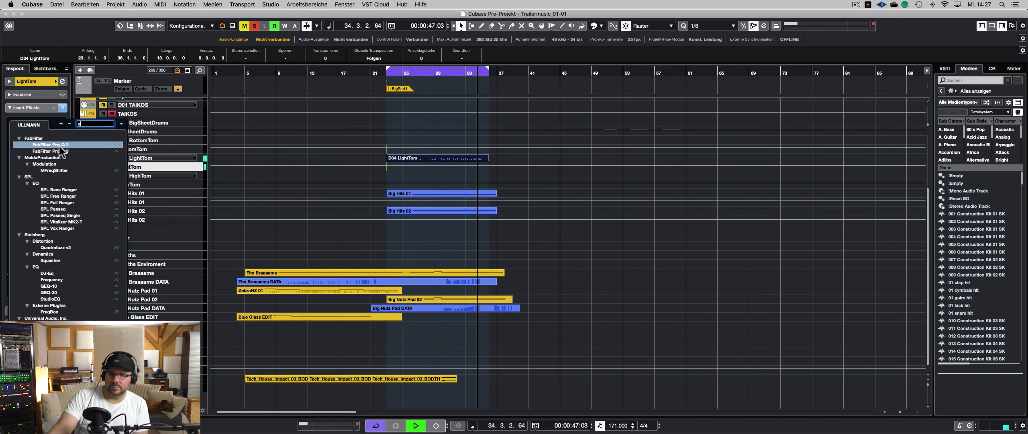
{"action": "left_click", "coordinate": [59, 151]}
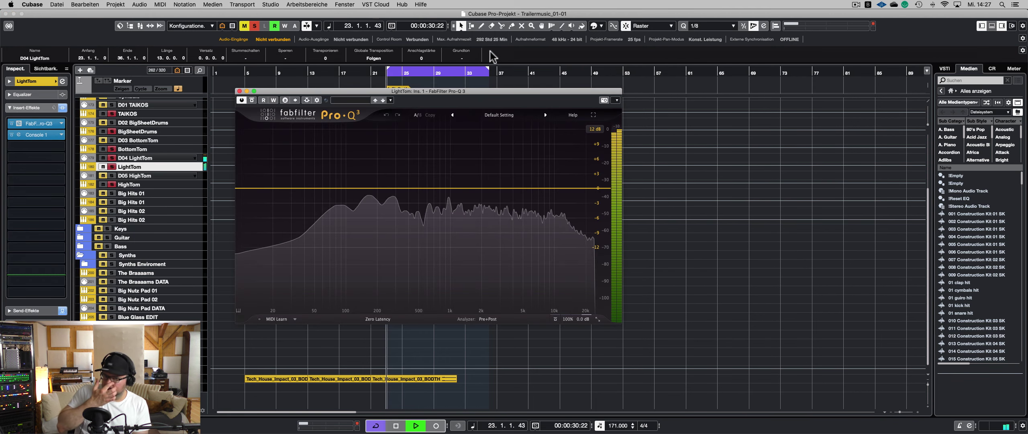
- Shorten the loop to end at bar 35 and add a Pro-Q 3 bell band near 87 Hz with about 1 dB of cut
{"action": "left_click_drag", "start_coordinate": [487, 70], "coordinate": [482, 69]}
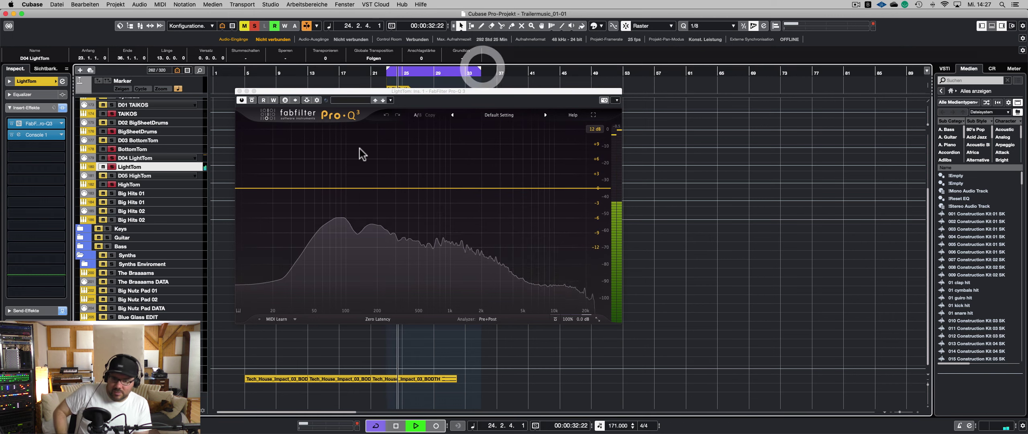
{"action": "left_click_drag", "start_coordinate": [342, 189], "coordinate": [342, 151]}
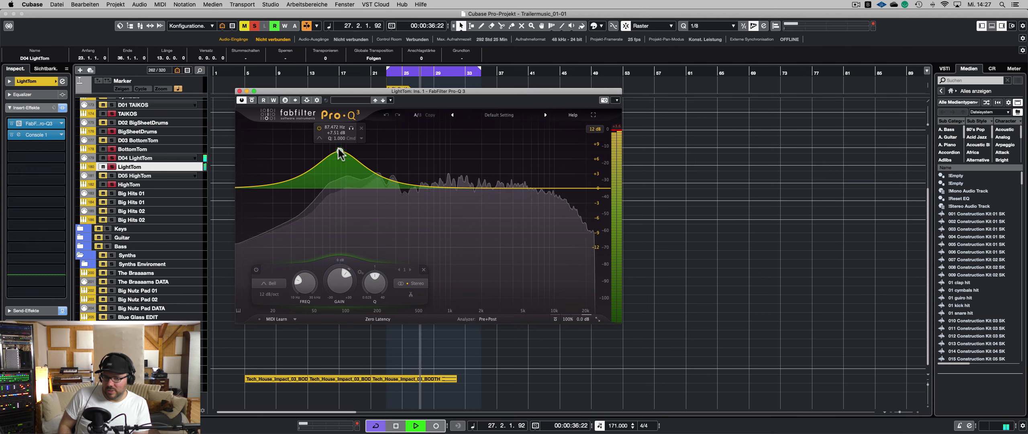
{"action": "left_click_drag", "start_coordinate": [357, 290], "coordinate": [355, 319]}
{"action": "mouse_move", "coordinate": [342, 280]}
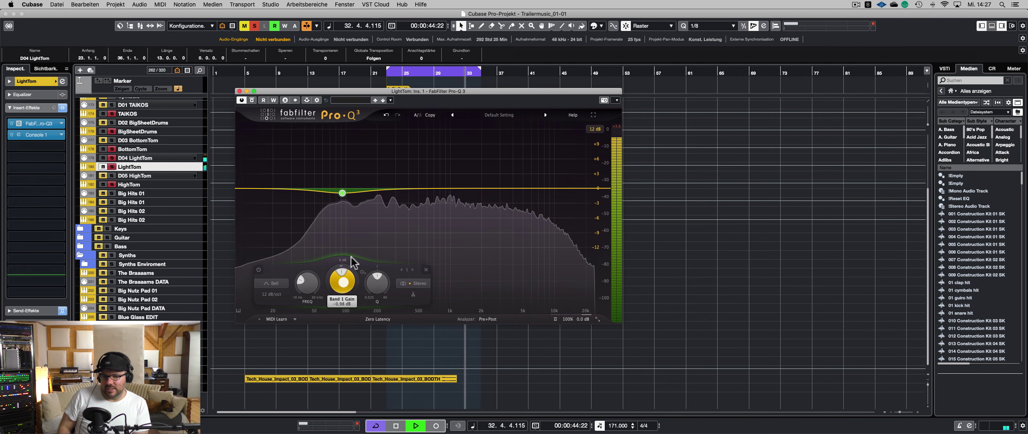
{"action": "left_click", "coordinate": [240, 91]}
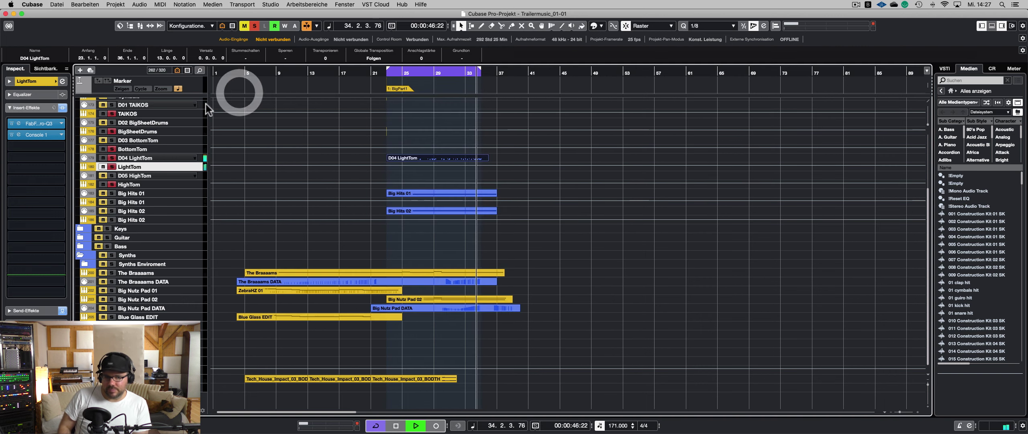
- Compare the LightTom sound with and without the Console 1 insert by bypassing and re-enabling it
{"action": "left_click", "coordinate": [19, 134]}
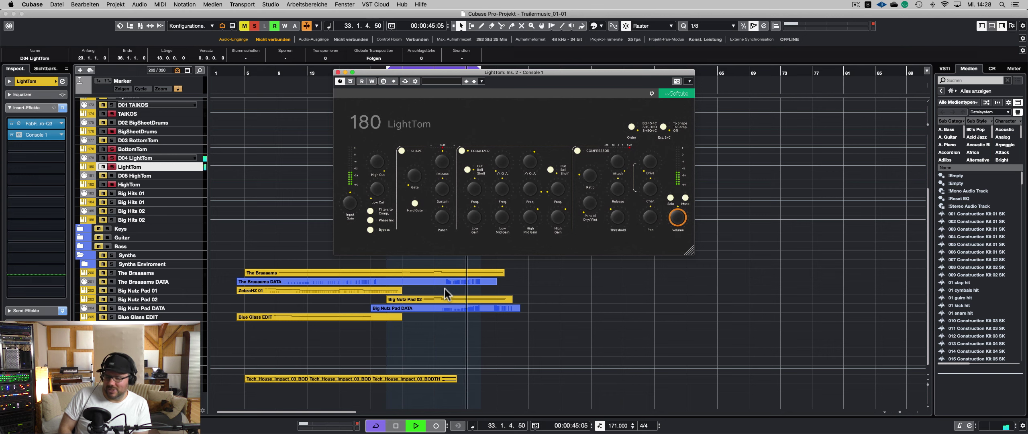
{"action": "left_click", "coordinate": [350, 81]}
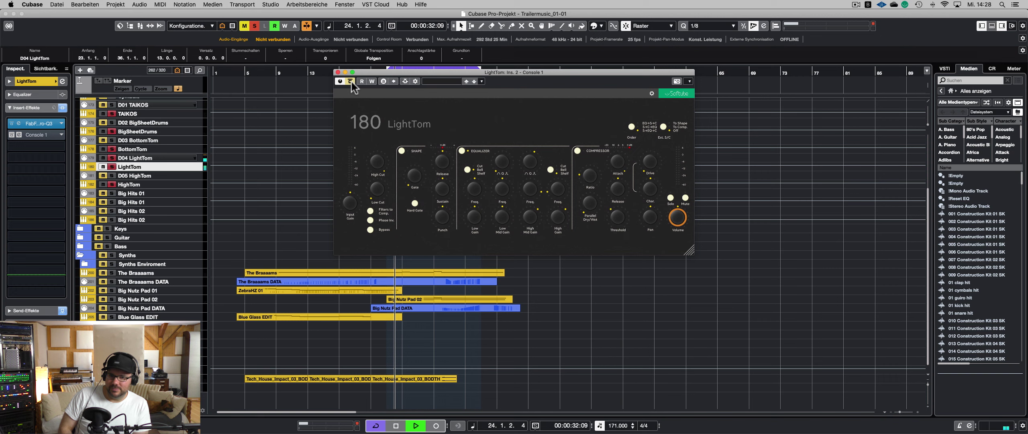
{"action": "left_click", "coordinate": [350, 81]}
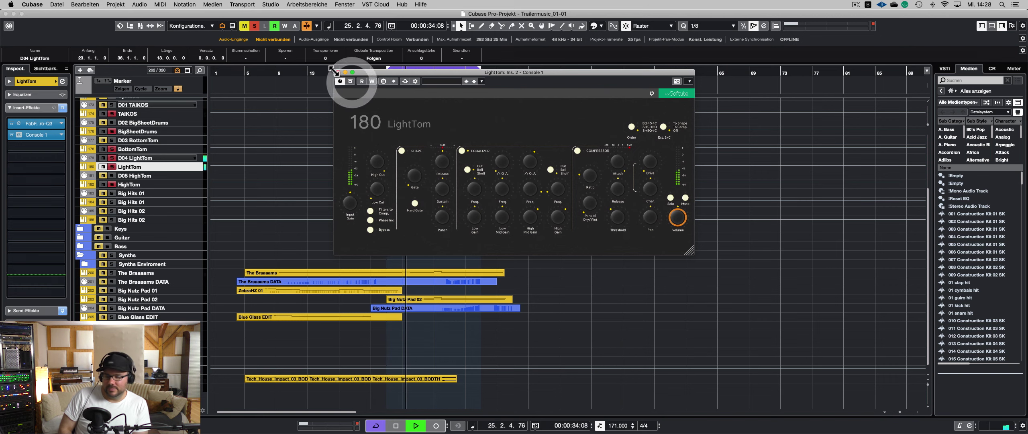
{"action": "left_click", "coordinate": [337, 72]}
- Insert the UAD Empirical Labs Distressor in the third insert slot of the LightTom channel
{"action": "left_click", "coordinate": [32, 148]}
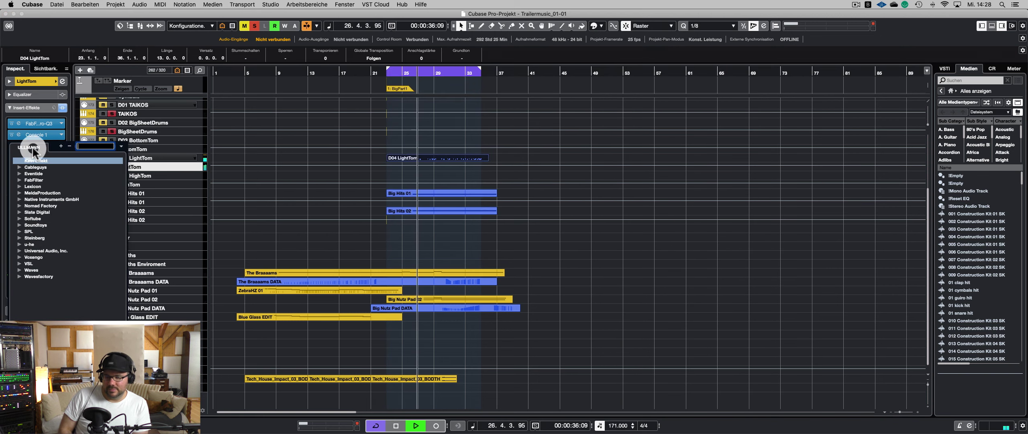
{"action": "type", "text": "dis"}
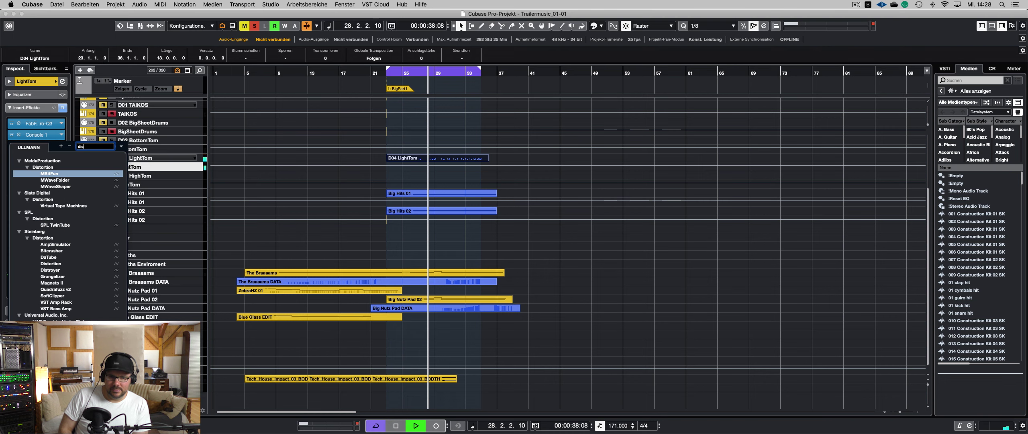
{"action": "left_click", "coordinate": [92, 321]}
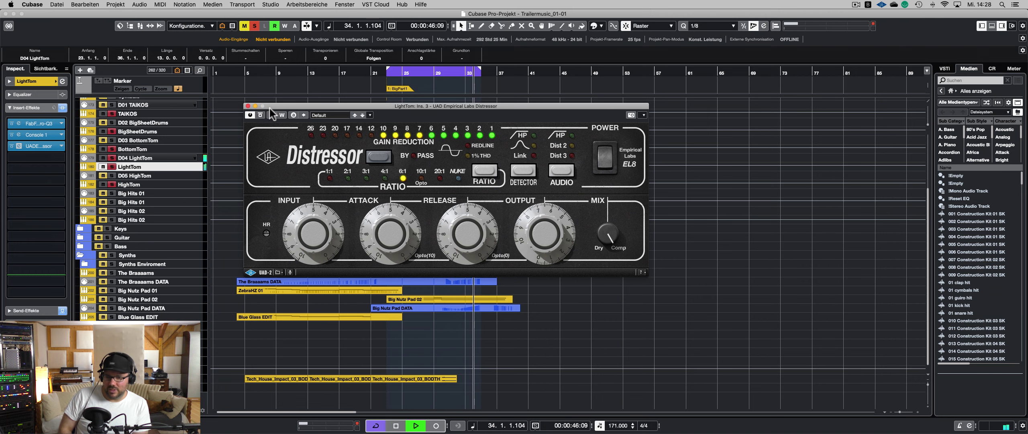
{"action": "left_click", "coordinate": [248, 106]}
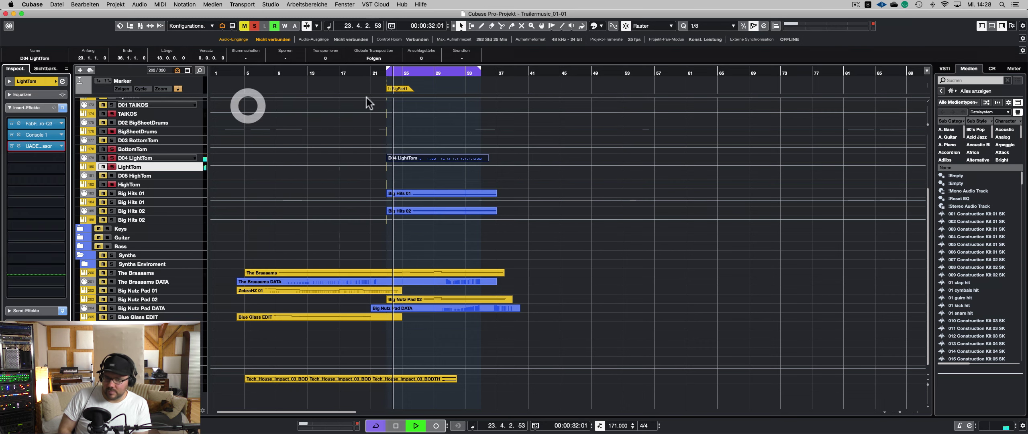
- Set the Distressor's ratio to 4:1 and take the LightTom track out of solo
{"action": "left_click", "coordinate": [28, 145]}
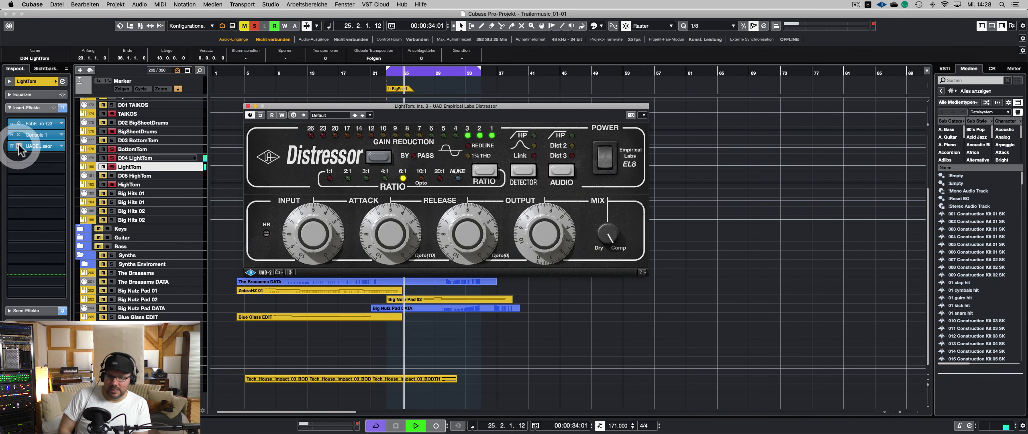
{"action": "left_click", "coordinate": [261, 114]}
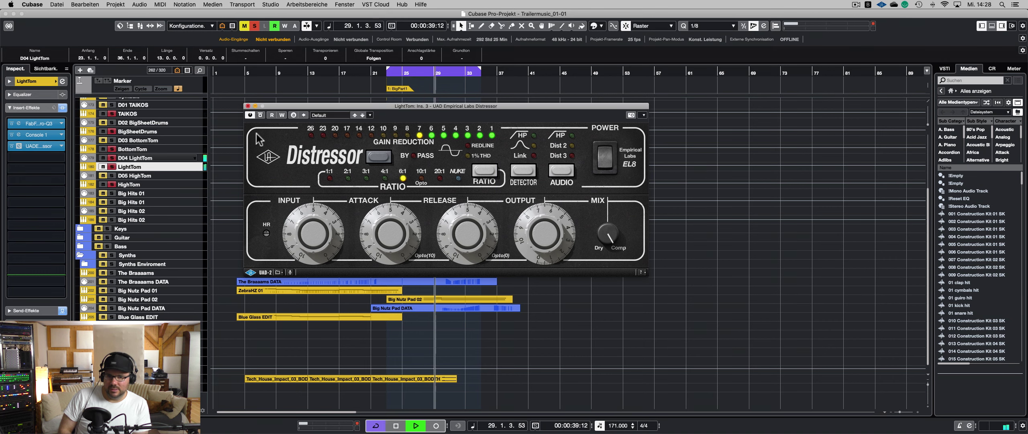
{"action": "left_click", "coordinate": [386, 178]}
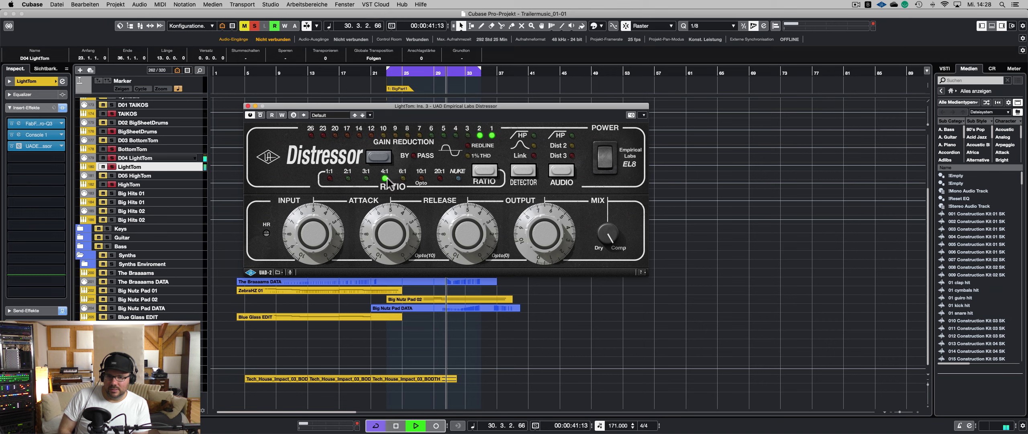
{"action": "key", "text": "s"}
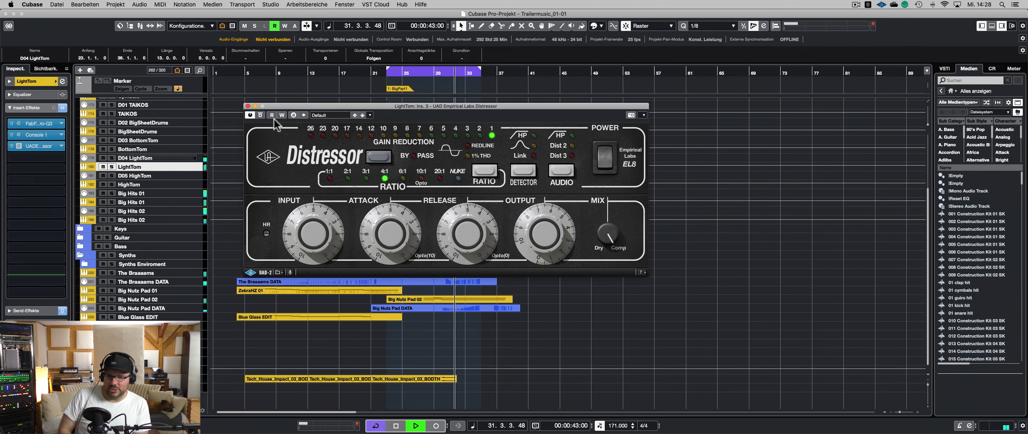
{"action": "left_click", "coordinate": [248, 106]}
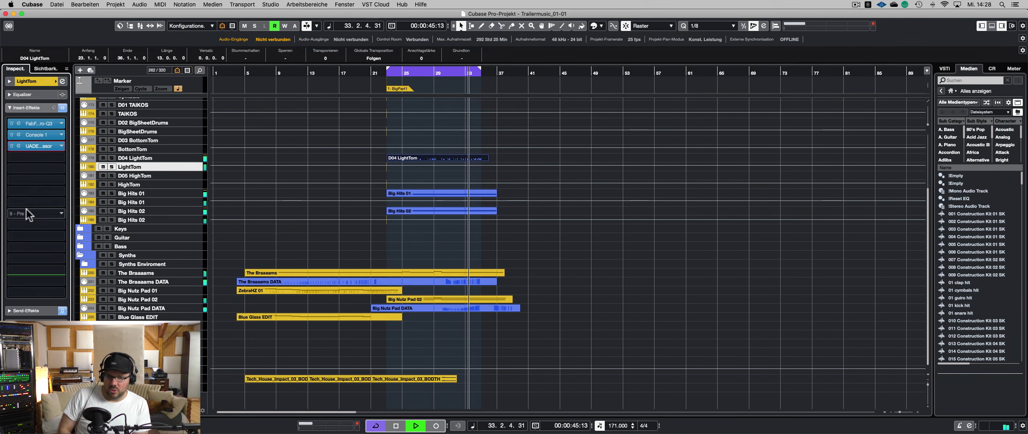
- Try lowering the DrumsGRP fader to about -14.1 dB in the MixConsole, and return it to -11.0 dB
{"action": "left_click", "coordinate": [40, 309]}
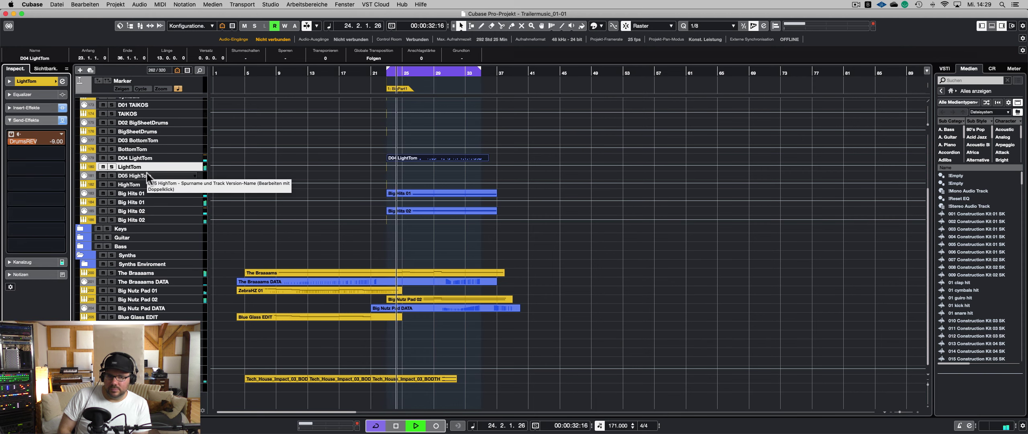
{"action": "key", "text": "F3"}
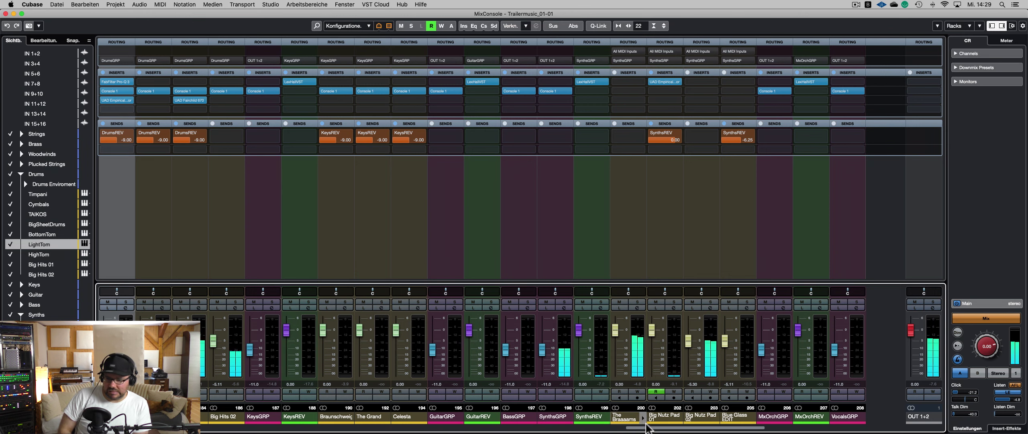
{"action": "left_click_drag", "start_coordinate": [646, 429], "coordinate": [577, 429]}
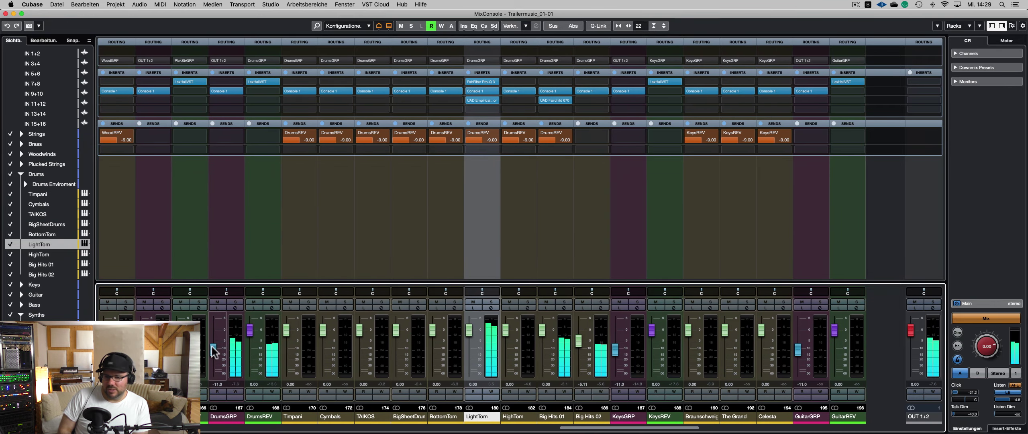
{"action": "left_click_drag", "start_coordinate": [216, 377], "coordinate": [222, 354]}
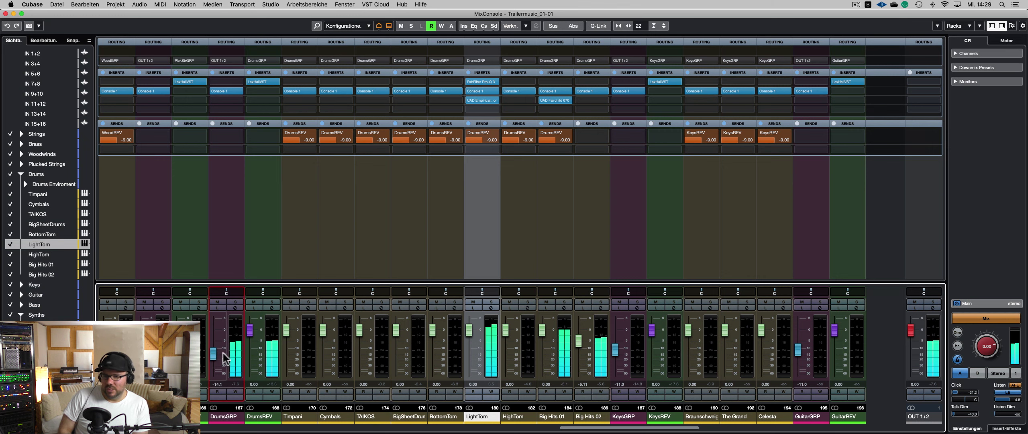
{"action": "left_click", "coordinate": [224, 350]}
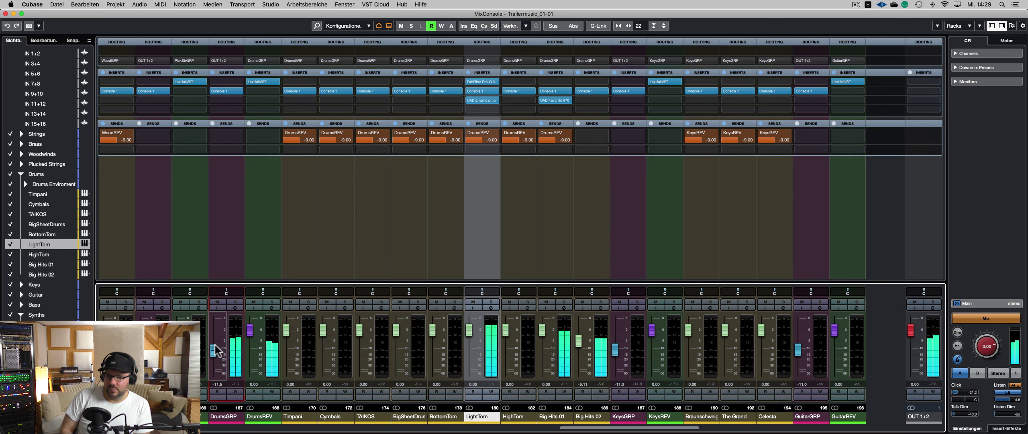
{"action": "key", "text": "F3"}
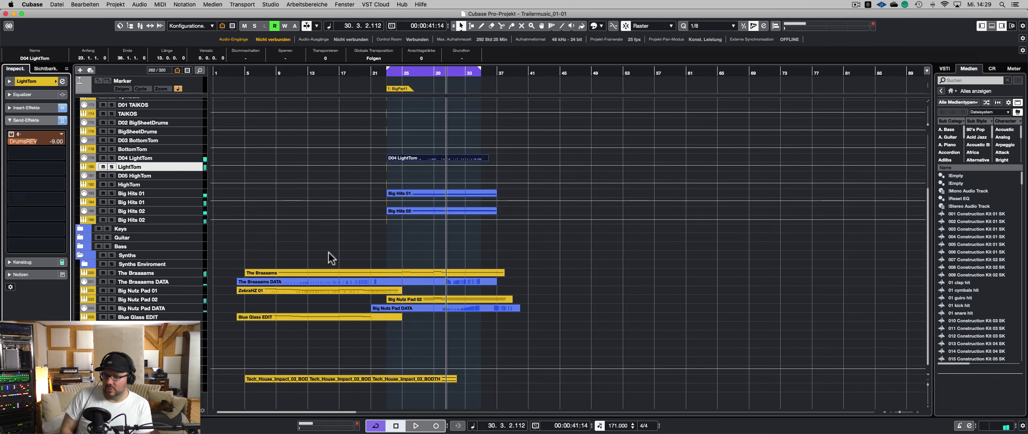
- Select the C06 Cymbals track and place the playhead at the BigPart1 marker at bar 23
{"action": "left_click", "coordinate": [311, 248]}
{"action": "left_click", "coordinate": [143, 149]}
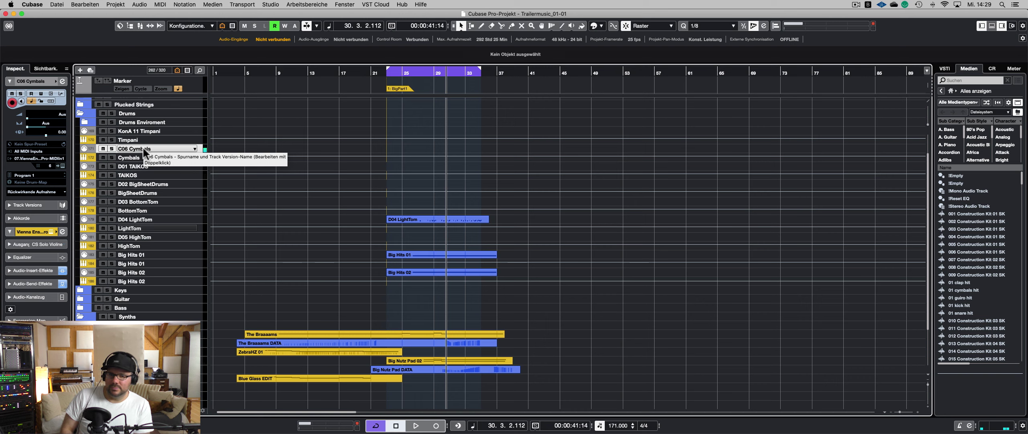
{"action": "left_click", "coordinate": [406, 89]}
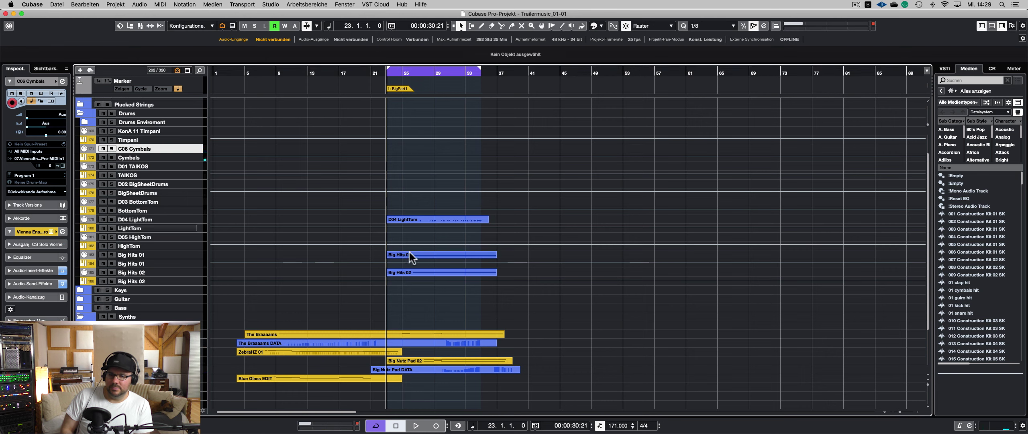
- Record a MIDI part on the C06 Cymbals track from bar 23 with the cycle off, and play it back
{"action": "left_click", "coordinate": [144, 156]}
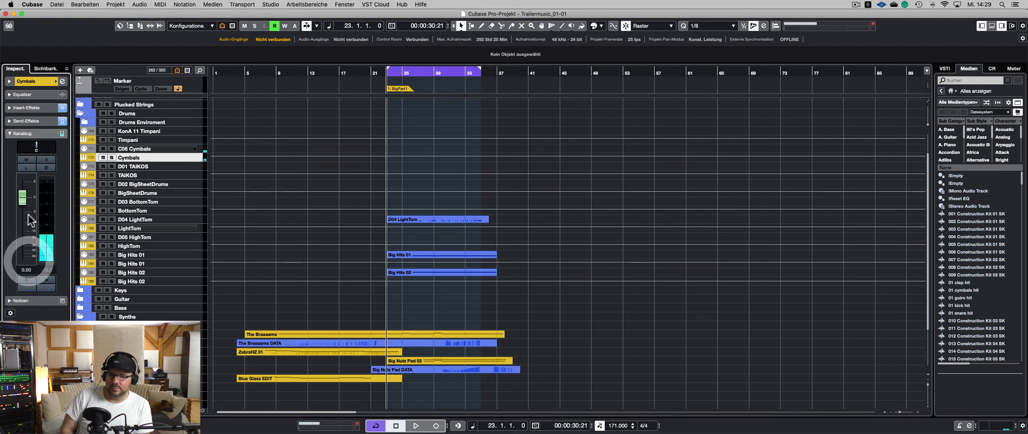
{"action": "left_click", "coordinate": [167, 149]}
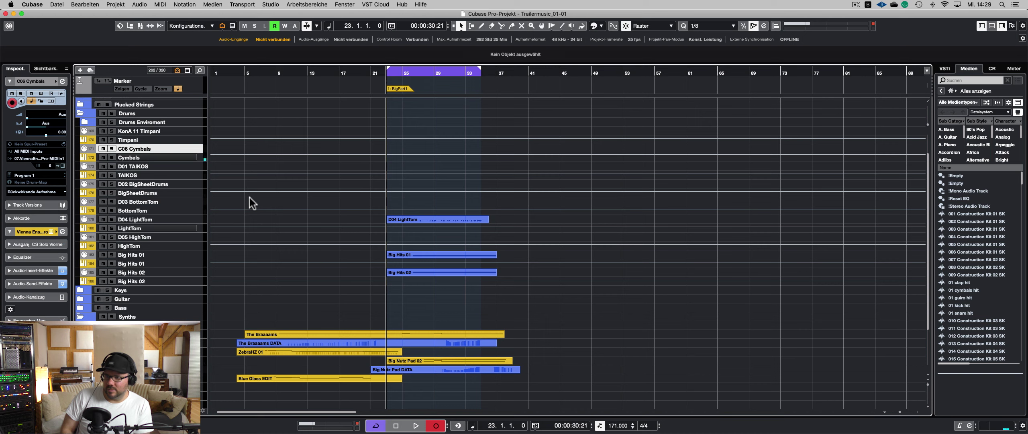
{"action": "left_click", "coordinate": [386, 69]}
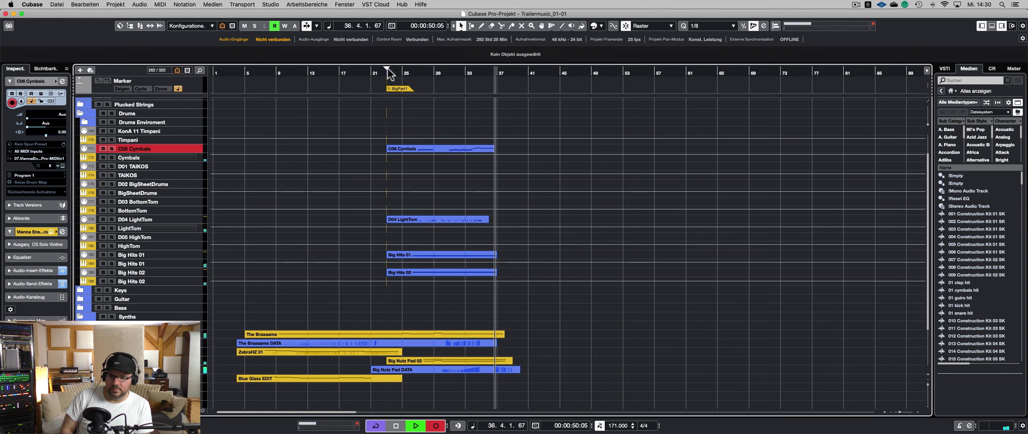
{"action": "key", "text": "space"}
{"action": "left_click", "coordinate": [377, 72]}
{"action": "key", "text": "space"}
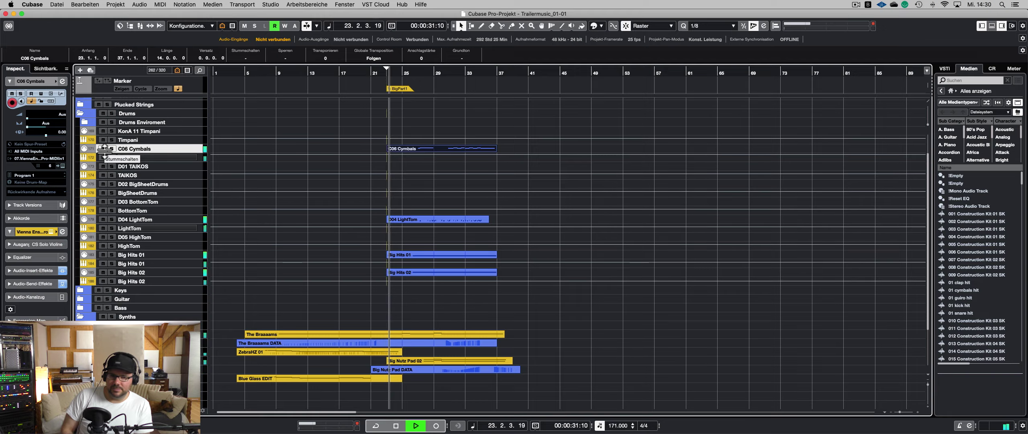
- Raise the Cymbals channel's DrumsREV send and slightly lower its fader in the MixConsole during playback
{"action": "key", "text": "F3"}
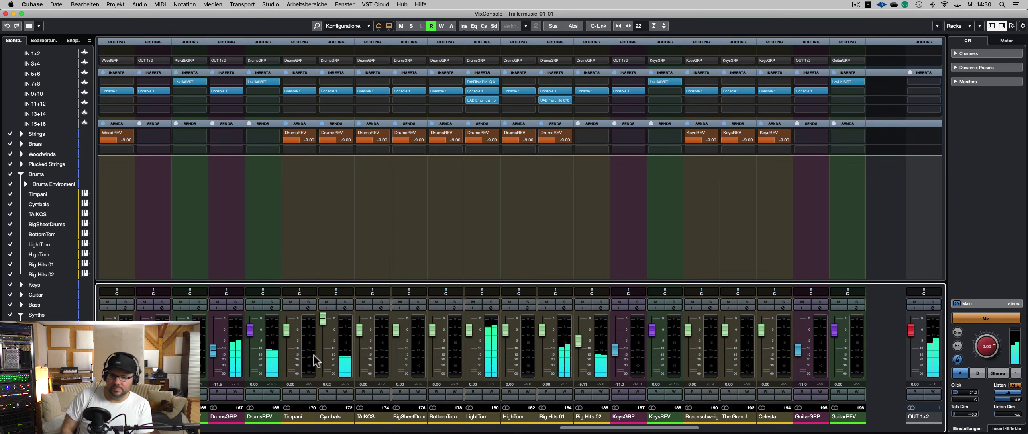
{"action": "left_click_drag", "start_coordinate": [334, 140], "coordinate": [359, 140]}
{"action": "left_click_drag", "start_coordinate": [324, 332], "coordinate": [323, 334]}
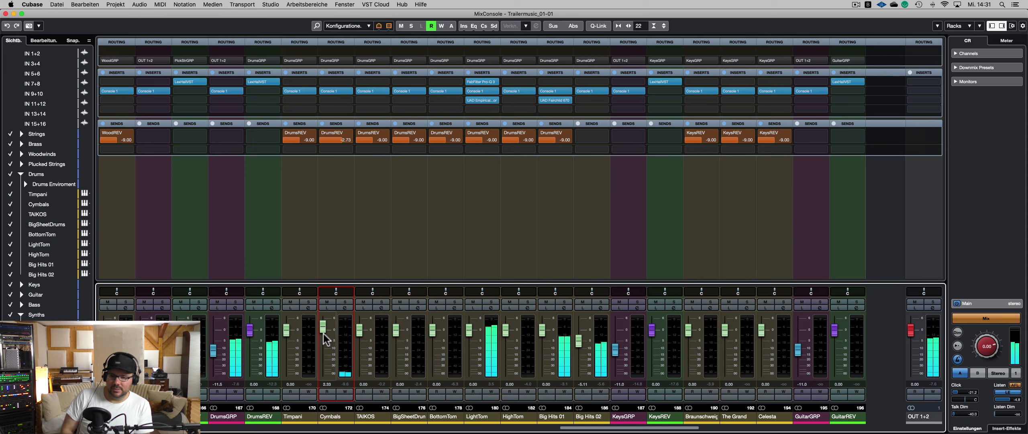
{"action": "left_click", "coordinate": [325, 327]}
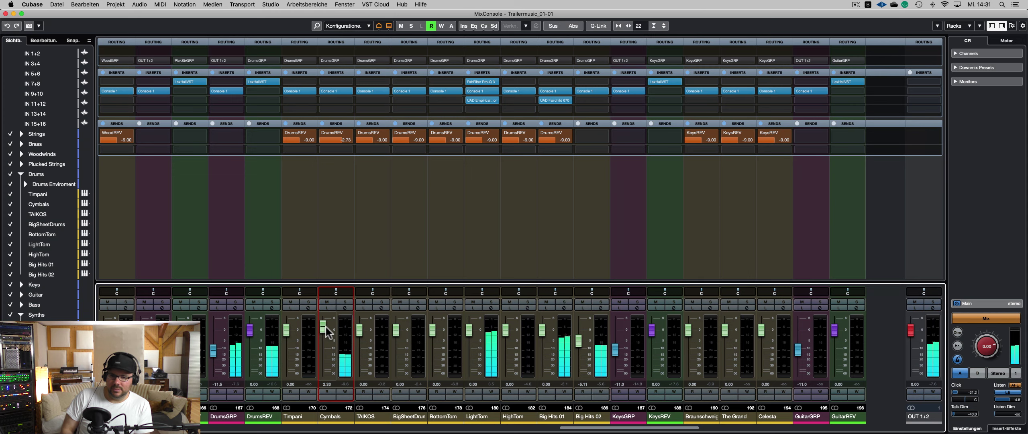
{"action": "key", "text": "F3"}
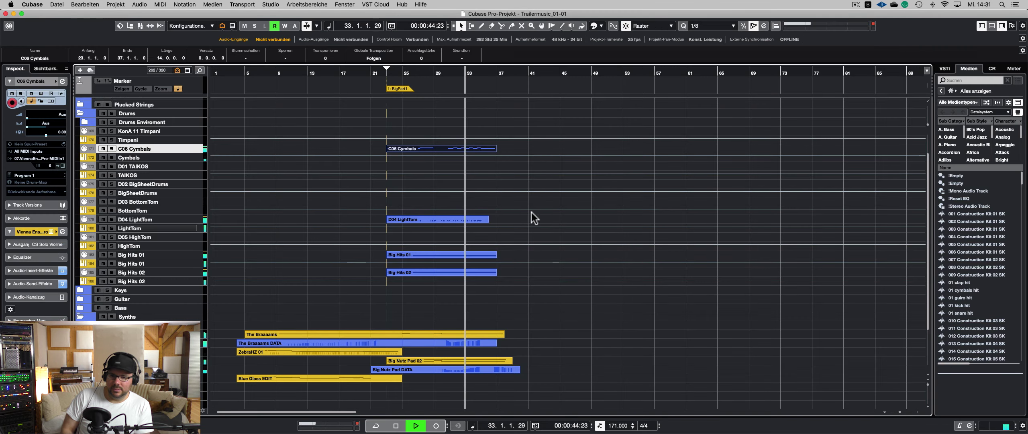
- Open the recorded C06 Cymbals part in the Key Editor to check its notes
{"action": "double_click", "coordinate": [469, 149]}
{"action": "left_click", "coordinate": [605, 200]}
{"action": "left_click_drag", "start_coordinate": [605, 200], "coordinate": [612, 200]}
{"action": "key", "text": "g"}
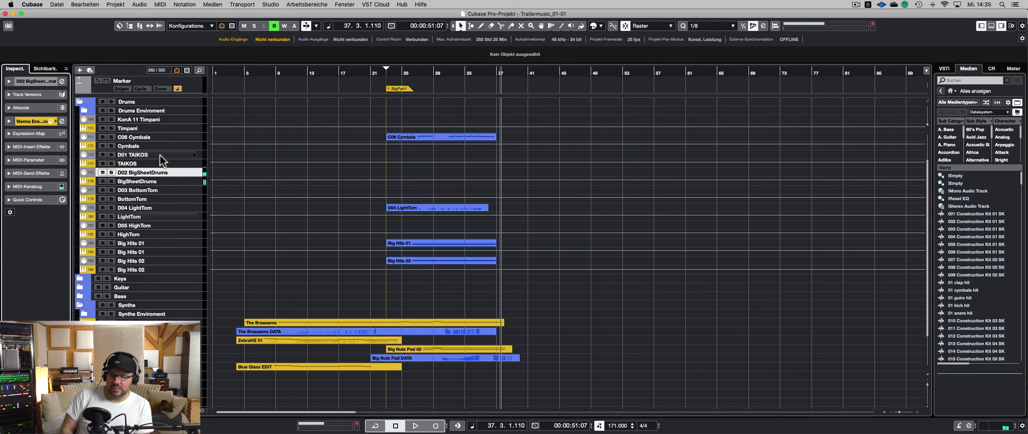
- Copy the D04 LightTom part onto the D02 BigSheetDrums track at bar 23 and play it in solo
{"action": "key", "text": "1"}
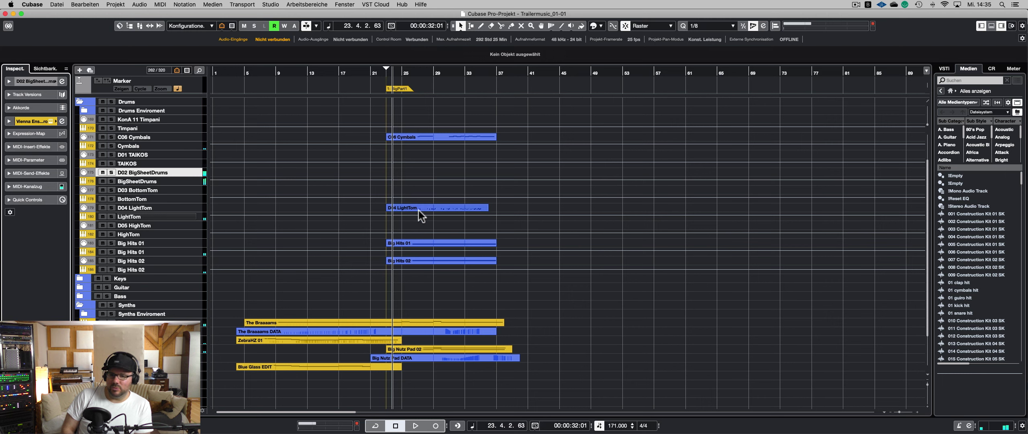
{"action": "left_click_drag", "start_coordinate": [402, 210], "coordinate": [421, 170]}
{"action": "key", "text": "s"}
{"action": "key", "text": "l"}
{"action": "key", "text": "space"}
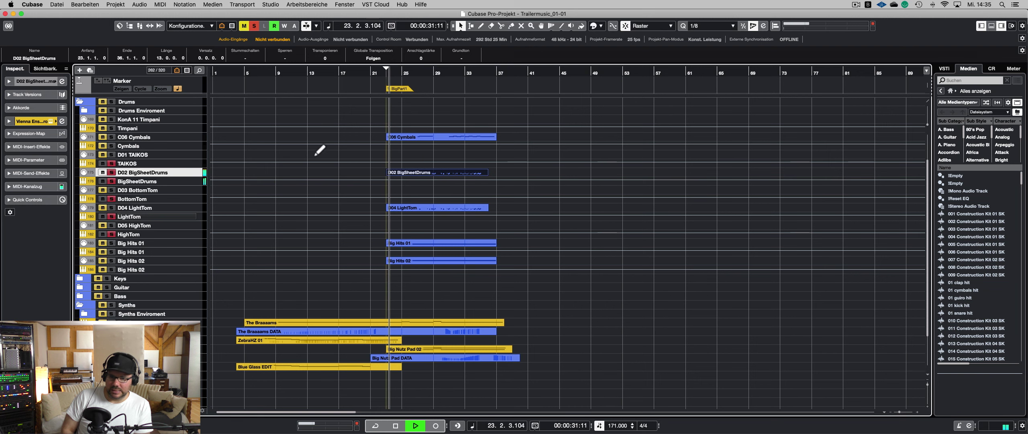
- Take BigSheetDrums out of solo and lower its channel fader to -2.32 dB while listening to the full mix
{"action": "left_click", "coordinate": [160, 181]}
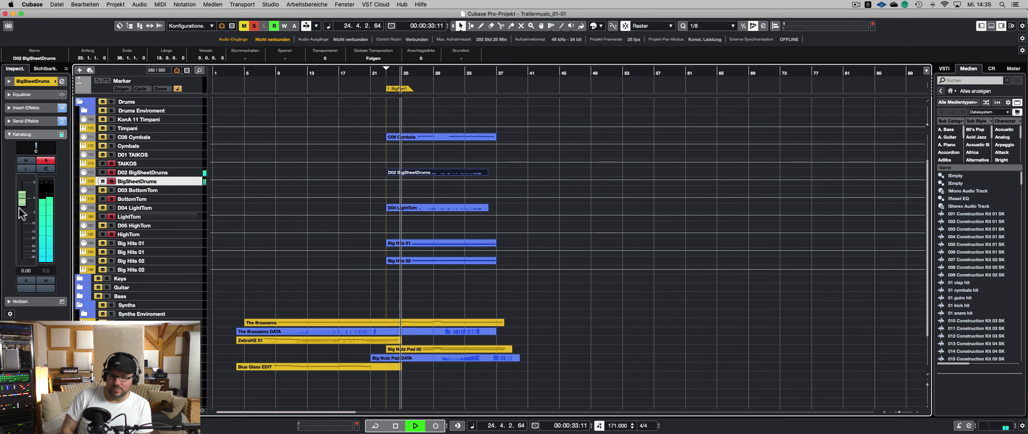
{"action": "key", "text": "s"}
{"action": "mouse_move", "coordinate": [21, 204]}
{"action": "left_mouse_down"}
{"action": "mouse_move", "coordinate": [22, 213]}
{"action": "mouse_move", "coordinate": [27, 202]}
{"action": "left_mouse_up"}
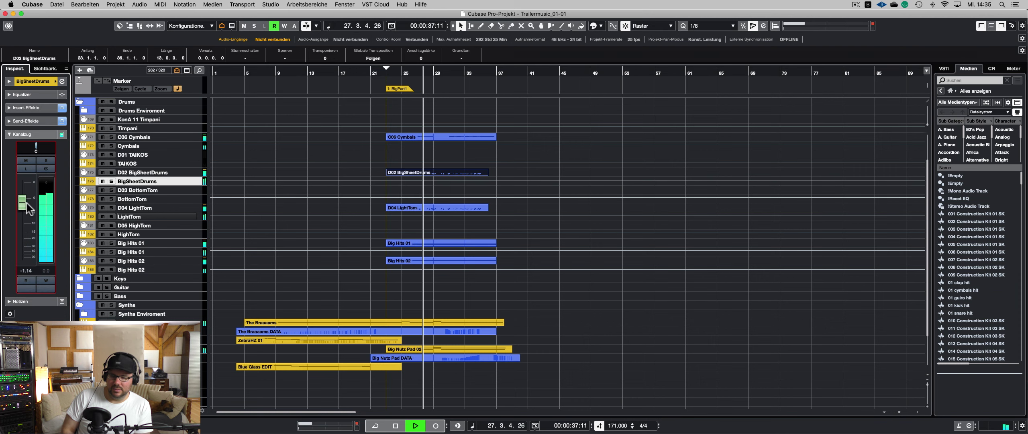
{"action": "left_click_drag", "start_coordinate": [26, 202], "coordinate": [23, 210]}
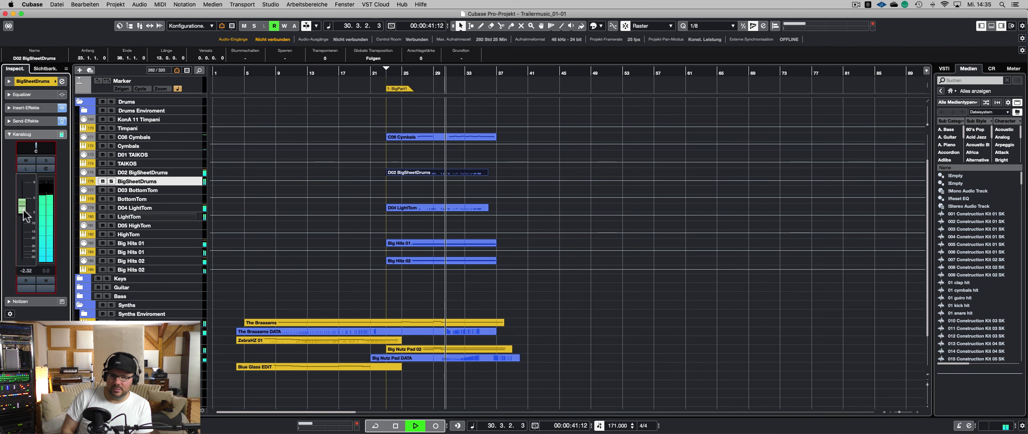
{"action": "key", "text": "g"}
{"action": "key", "text": "g"}
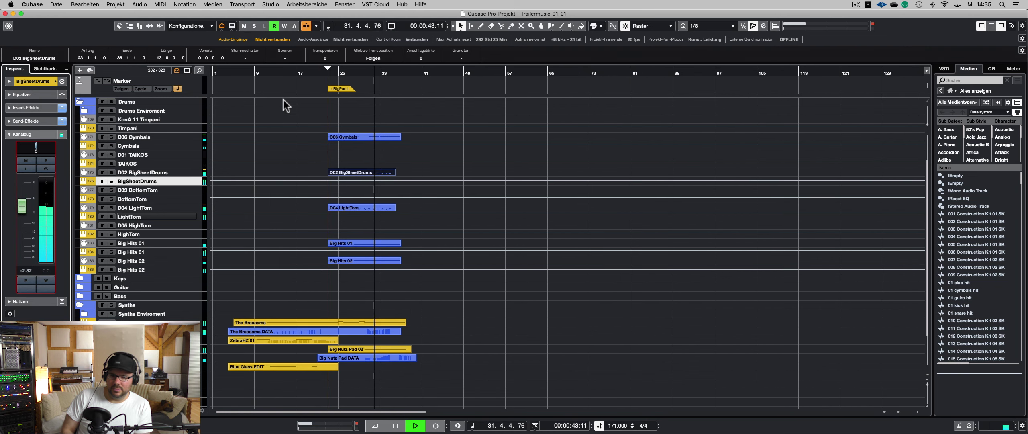
{"action": "key", "text": "space"}
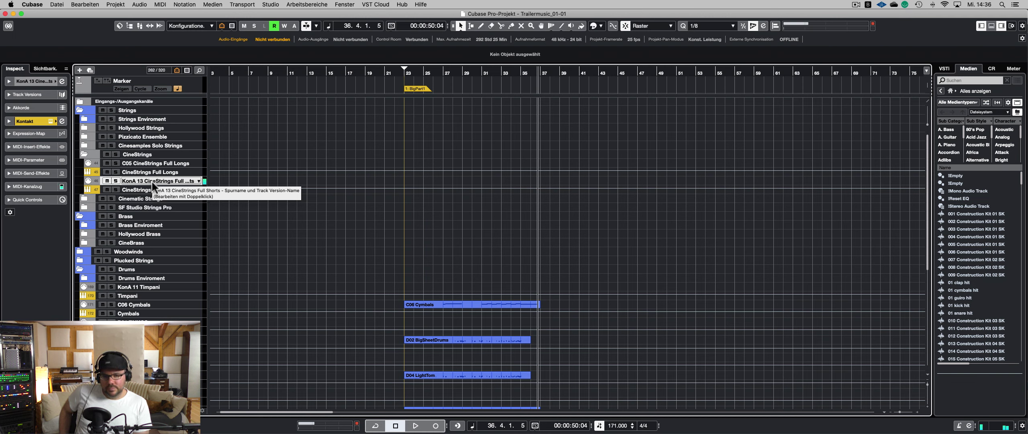
- Record a MIDI part on the KonA 13 CineStrings Full Shorts track, starting at bar 22
{"action": "key", "text": "Home"}
{"action": "key", "text": "space"}
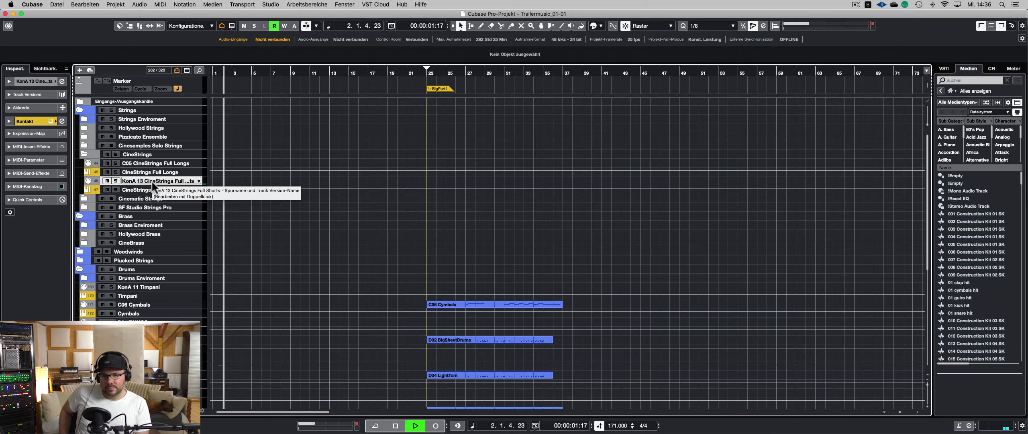
{"action": "key", "text": "shift+n"}
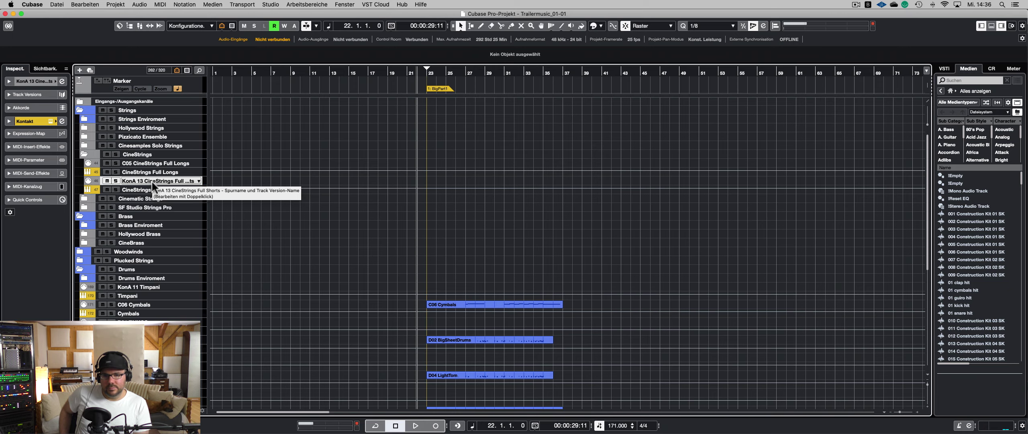
{"action": "key", "text": "KP_Multiply"}
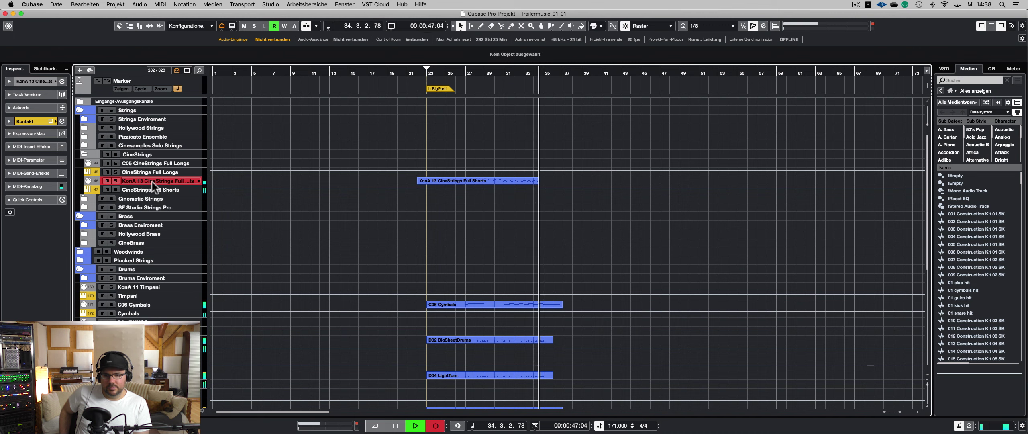
{"action": "key", "text": "KP_Multiply"}
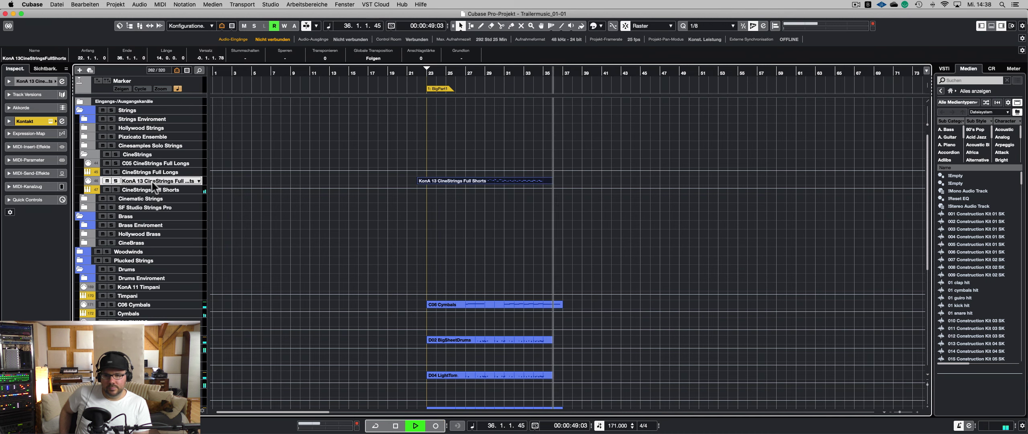
- Solo the KonA 13 CineStrings Full Shorts track and play the new part from bar 23
{"action": "key", "text": "space"}
{"action": "key", "text": "s"}
{"action": "left_click", "coordinate": [426, 69]}
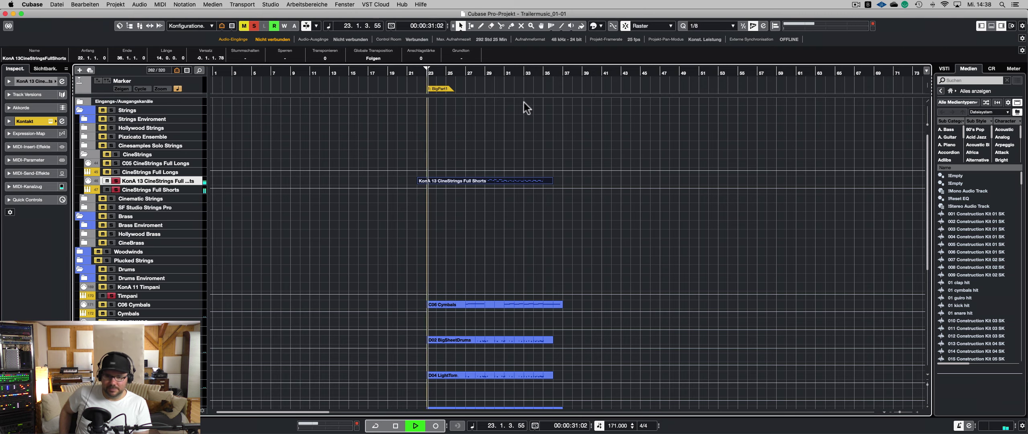
- Open the CineStrings Full Shorts part in the Key Editor and delete the stray short C4 note near the end of bar 30
{"action": "key", "text": "Return"}
{"action": "scroll", "coordinate": [240, 214], "scroll_direction": "up", "scroll_amount": 4}
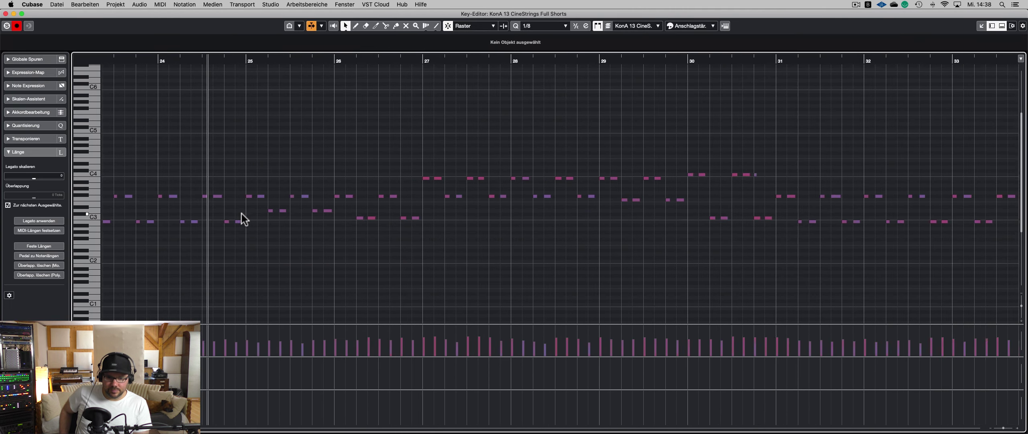
{"action": "scroll", "coordinate": [280, 216], "scroll_direction": "right", "scroll_amount": 2}
{"action": "scroll", "coordinate": [294, 219], "scroll_direction": "right", "scroll_amount": 3}
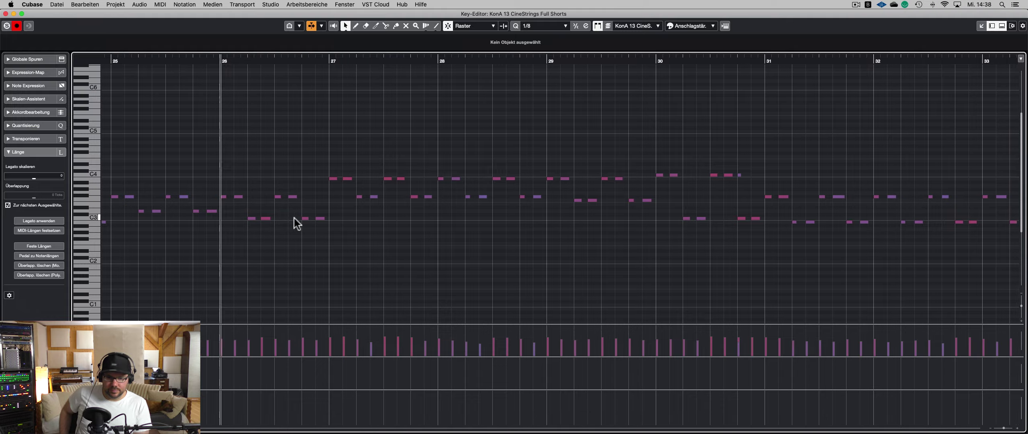
{"action": "scroll", "coordinate": [340, 197], "scroll_direction": "right", "scroll_amount": 6}
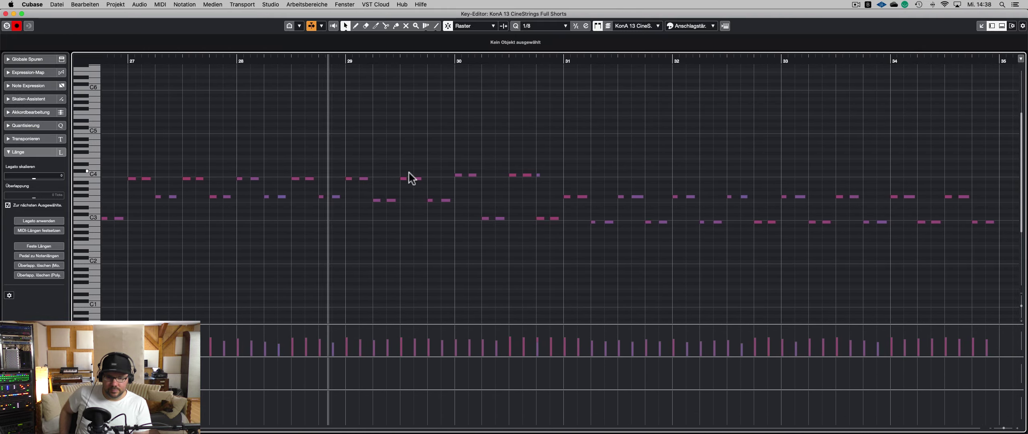
{"action": "left_click_drag", "start_coordinate": [548, 162], "coordinate": [536, 182]}
{"action": "key", "text": "Delete"}
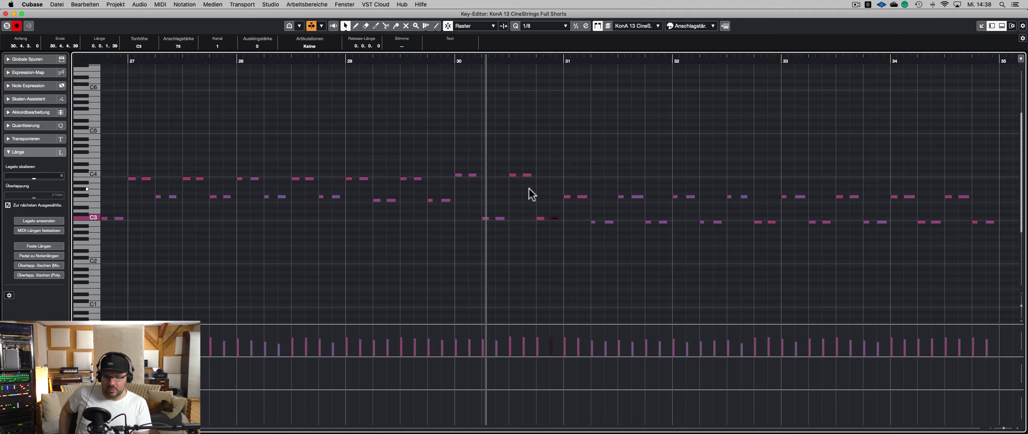
- Lower the velocity of all notes in the CineStrings Full Shorts part to near the minimum and close the Key Editor
{"action": "scroll", "coordinate": [534, 173], "scroll_direction": "right", "scroll_amount": 3}
{"action": "left_click", "coordinate": [546, 157]}
{"action": "key", "text": "super+a"}
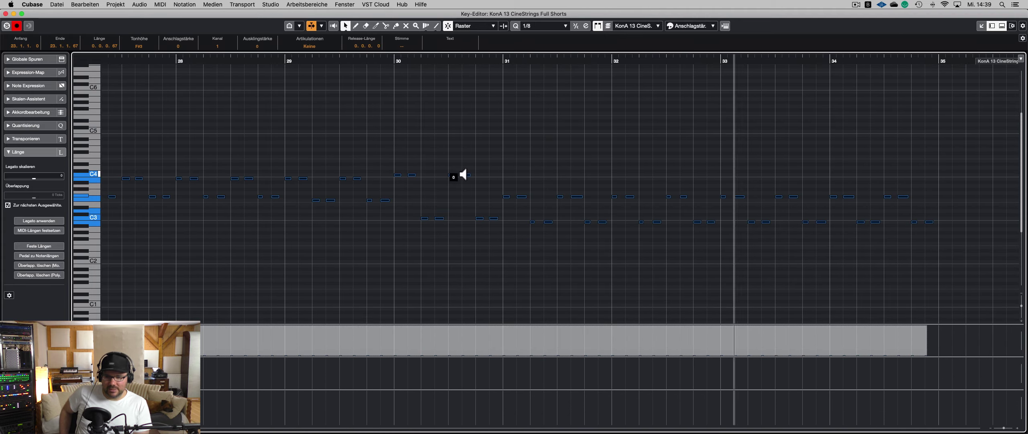
{"action": "left_click_drag", "start_coordinate": [466, 175], "coordinate": [466, 172]}
{"action": "scroll", "coordinate": [465, 172], "scroll_direction": "down", "scroll_amount": 1}
{"action": "scroll", "coordinate": [466, 172], "scroll_direction": "down", "scroll_amount": 3}
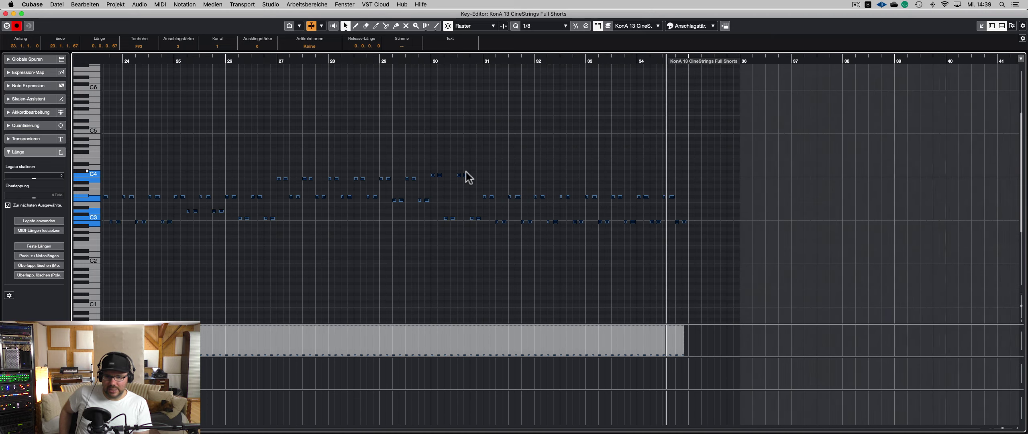
{"action": "key", "text": "Return"}
- Try a track delay of -50 ms on the KonA 13 CineStrings Full Shorts track and play from the BigPart1 marker
{"action": "key", "text": "1"}
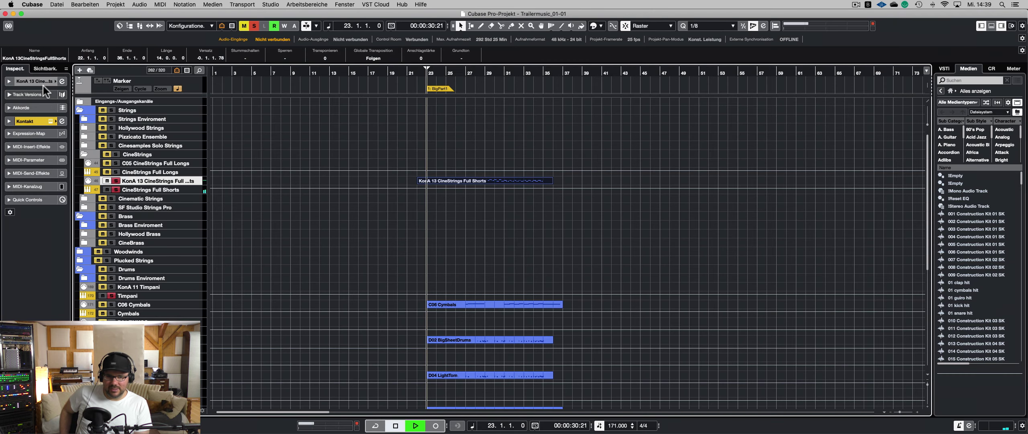
{"action": "left_click", "coordinate": [39, 80]}
{"action": "double_click", "coordinate": [59, 132]}
{"action": "type", "text": "0"}
{"action": "key", "text": "Return"}
{"action": "key", "text": "1"}
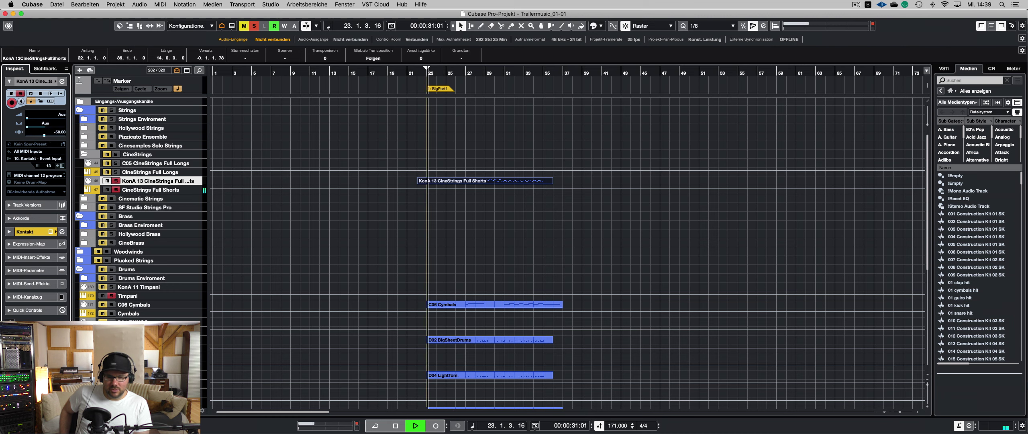
- Set the KonA 13 CineStrings Full Shorts track delay to -40 ms and take the track out of solo
{"action": "double_click", "coordinate": [60, 131]}
{"action": "key", "text": "Return"}
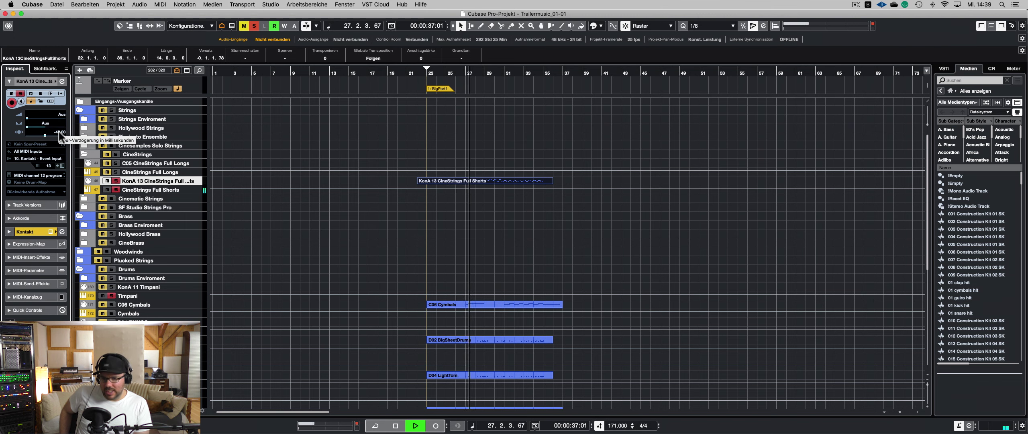
{"action": "key", "text": "s"}
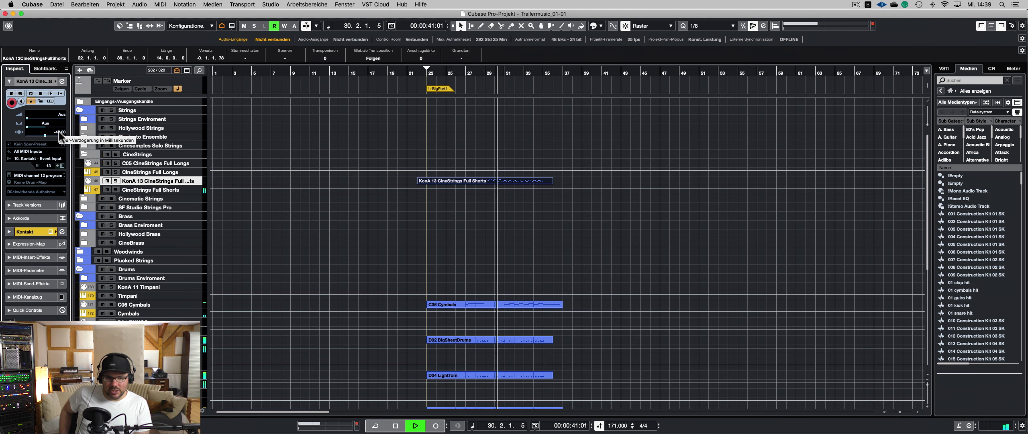
- Duplicate the KonA 13 CineStrings Full Shorts track and record a second part on the copy from bar 23
{"action": "left_click", "coordinate": [262, 224]}
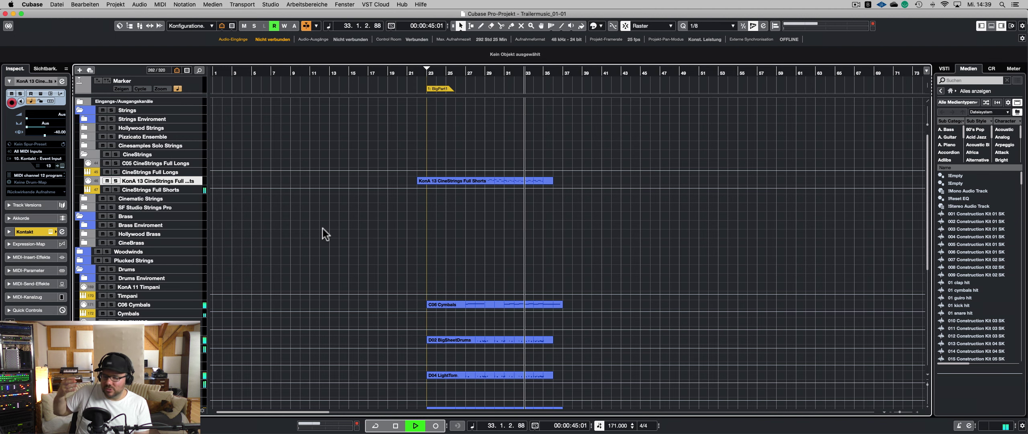
{"action": "left_click", "coordinate": [325, 239]}
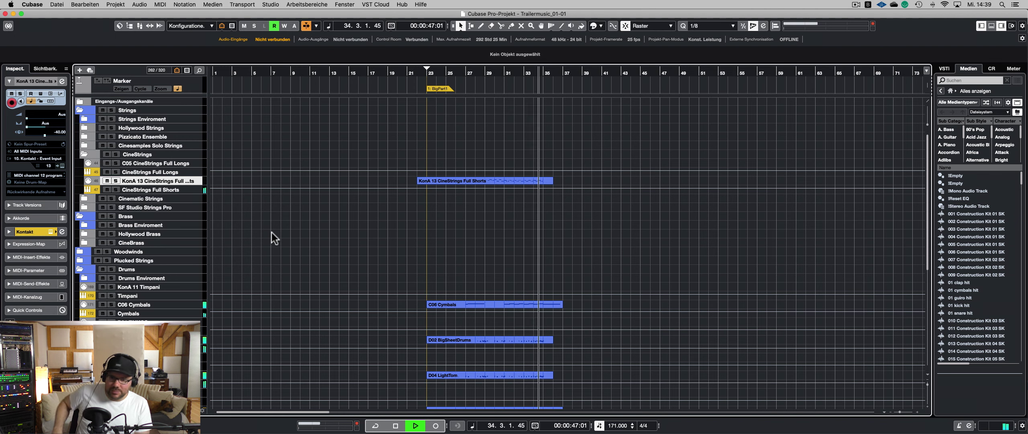
{"action": "key", "text": "super+d"}
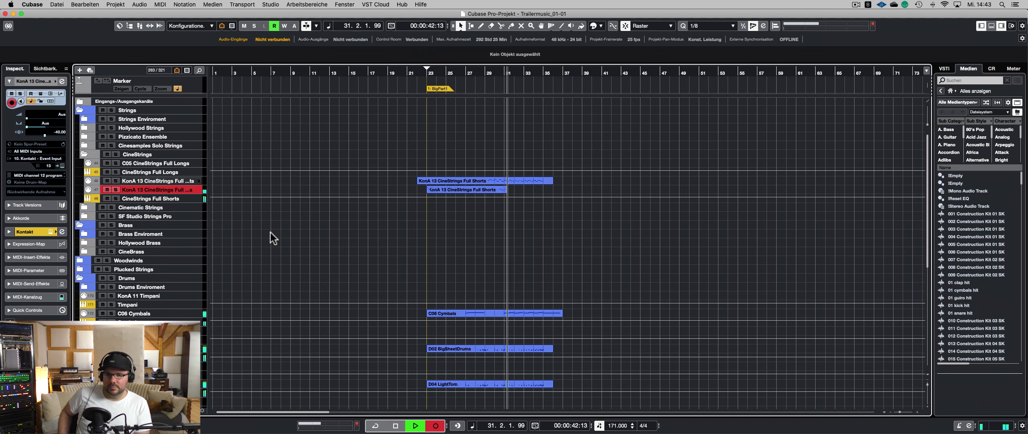
{"action": "key", "text": "space"}
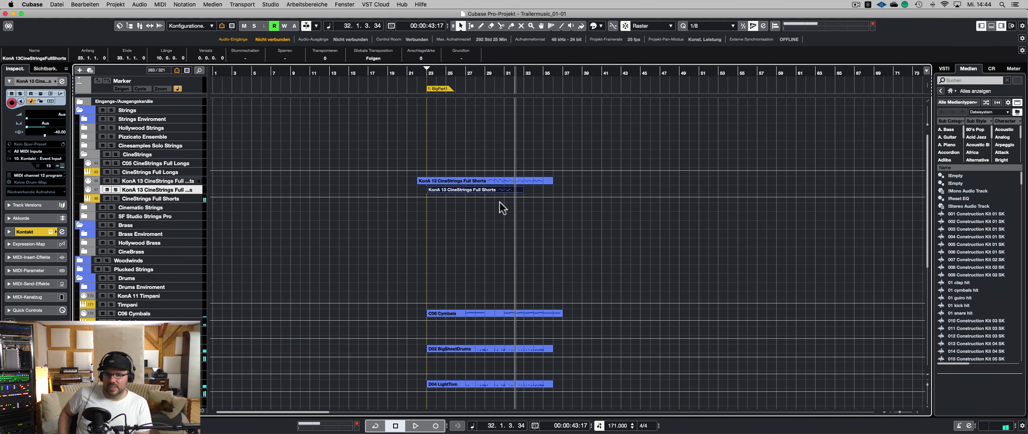
- Cut the second KonA 13 CineStrings Full Shorts part at bar 31, delete the remainder and record it again from there
{"action": "double_click", "coordinate": [493, 74]}
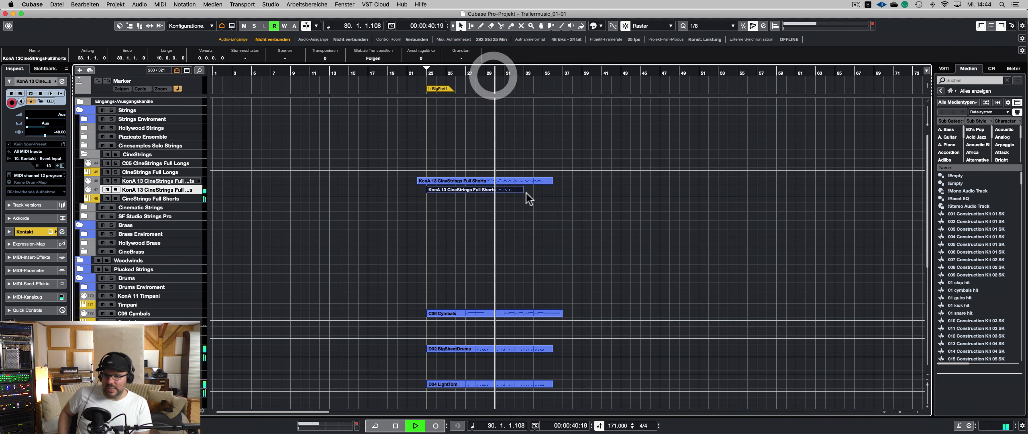
{"action": "left_click", "coordinate": [504, 191], "text": "alt"}
{"action": "key", "text": "Delete"}
{"action": "key", "text": "space"}
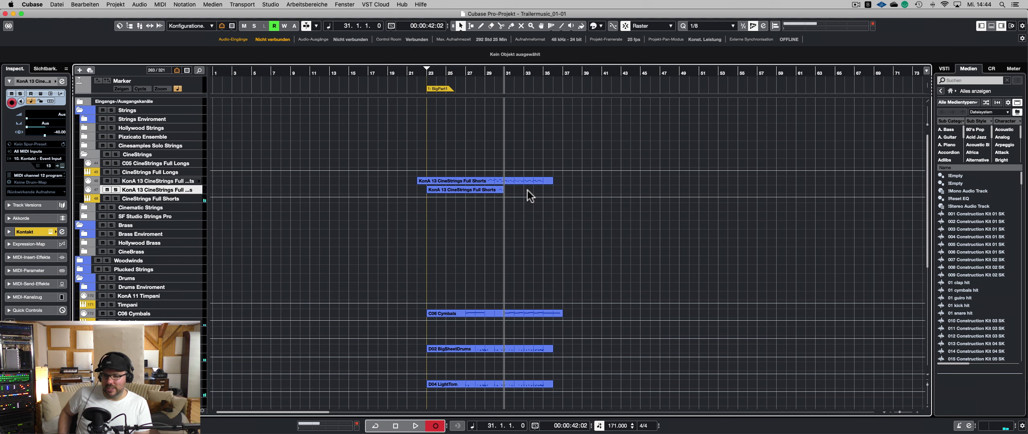
{"action": "key", "text": "KP_Multiply"}
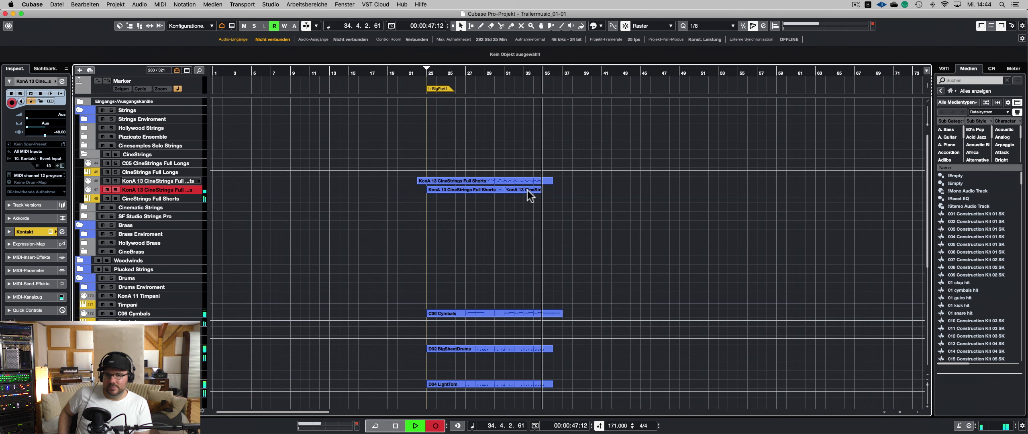
{"action": "key", "text": "space"}
- Glue the two recorded parts on the second KonA 13 CineStrings Full Shorts track into one
{"action": "right_click", "coordinate": [507, 197]}
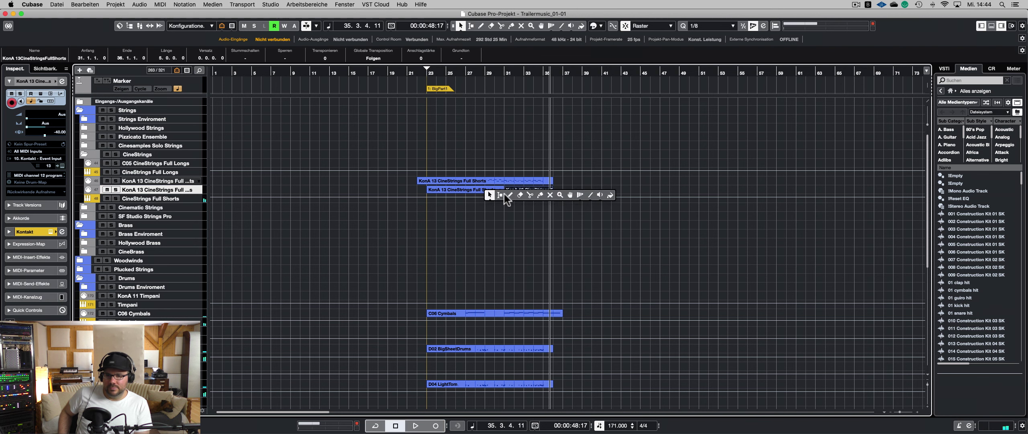
{"action": "left_click", "coordinate": [541, 195]}
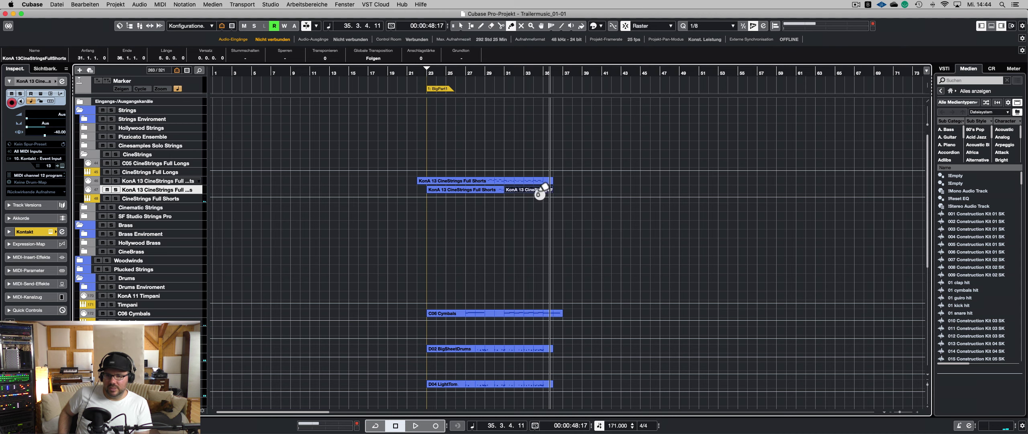
{"action": "left_click", "coordinate": [493, 188]}
- Lower the velocity of all notes in the glued CineStrings Full Shorts part to near the minimum and play from the BigPart1 marker
{"action": "double_click", "coordinate": [493, 188]}
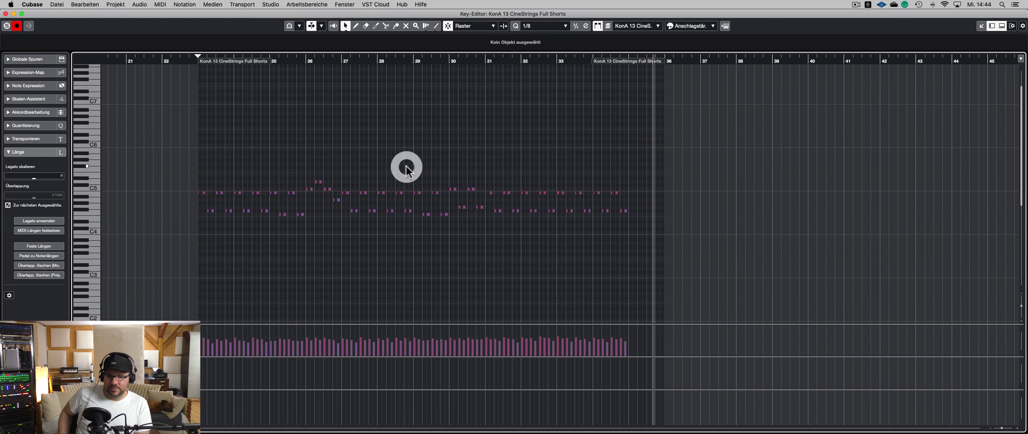
{"action": "key", "text": "super+a"}
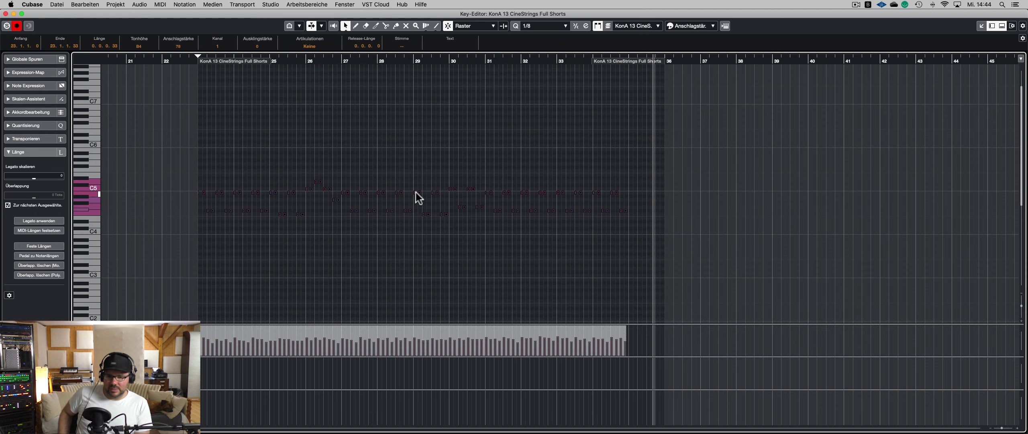
{"action": "left_click_drag", "start_coordinate": [416, 212], "coordinate": [429, 298]}
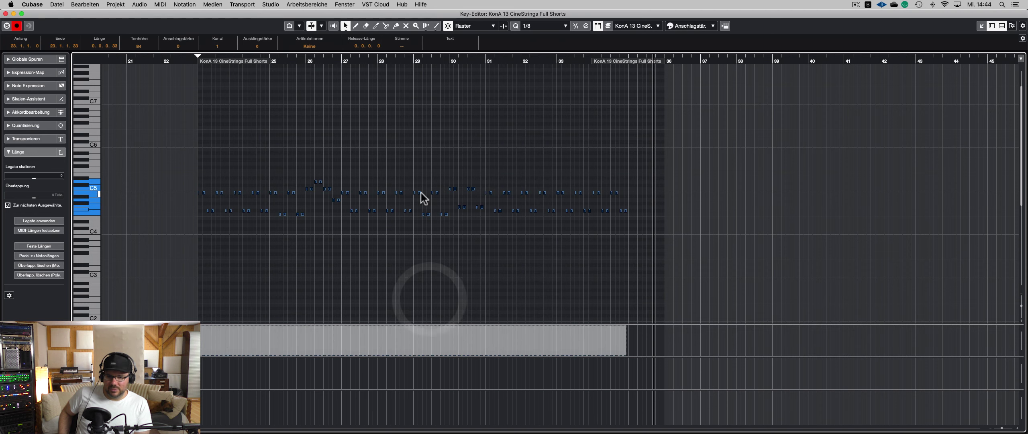
{"action": "key", "text": "KP_1"}
{"action": "key", "text": "space"}
{"action": "key", "text": "Return"}
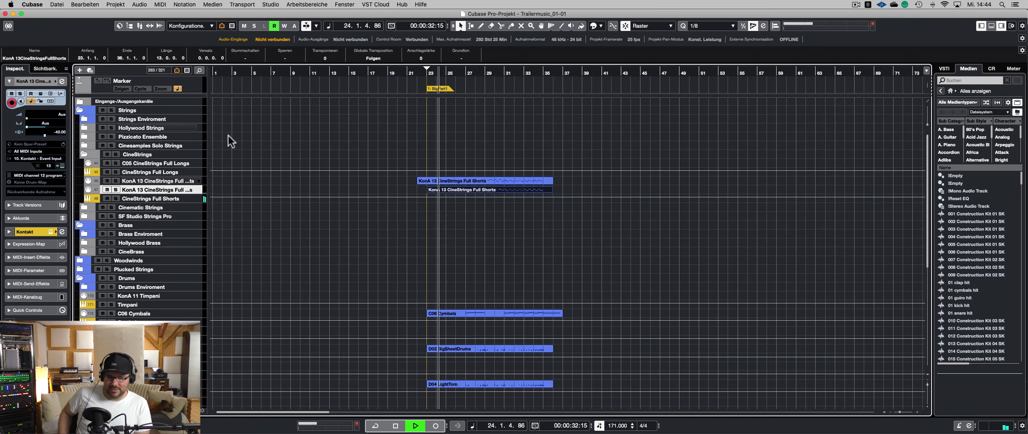
{"action": "left_click", "coordinate": [357, 235]}
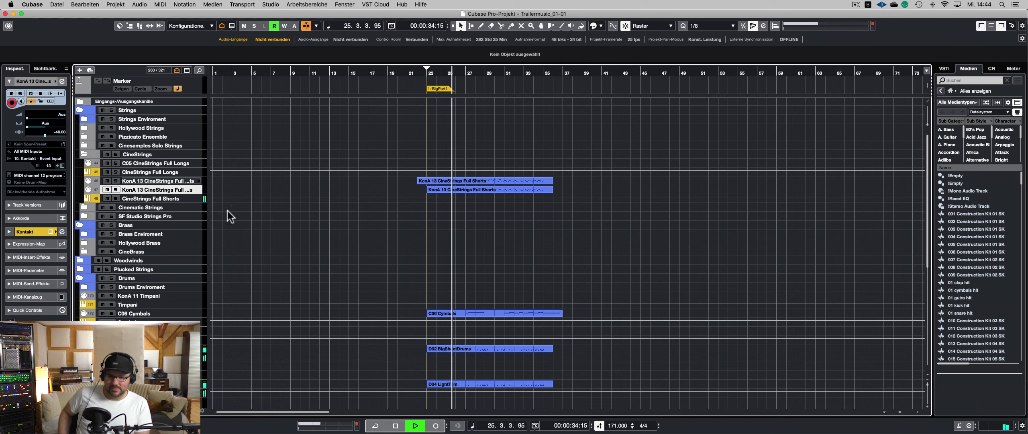
{"action": "left_click", "coordinate": [268, 241]}
{"action": "left_click", "coordinate": [285, 241]}
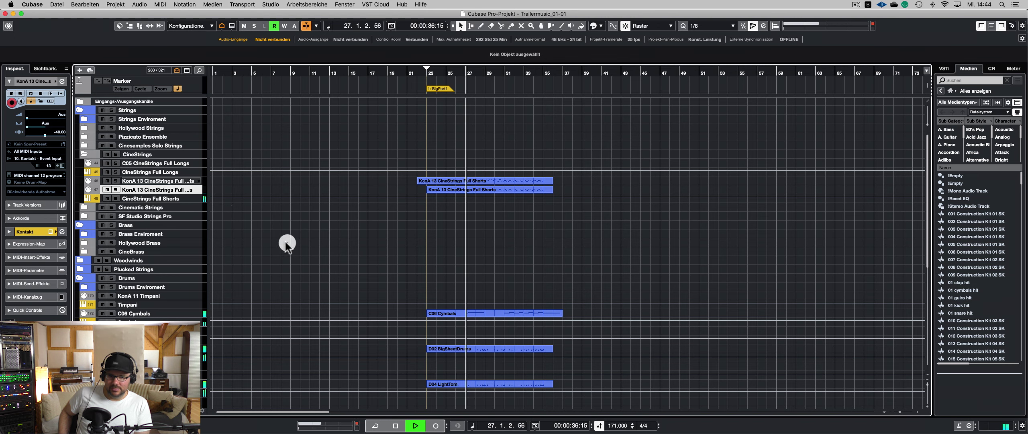
{"action": "left_click", "coordinate": [432, 74]}
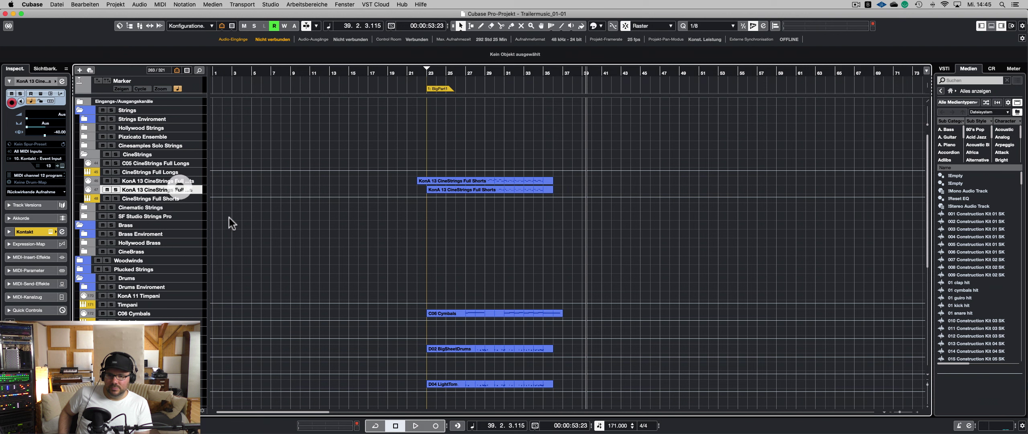
{"action": "left_click", "coordinate": [244, 225]}
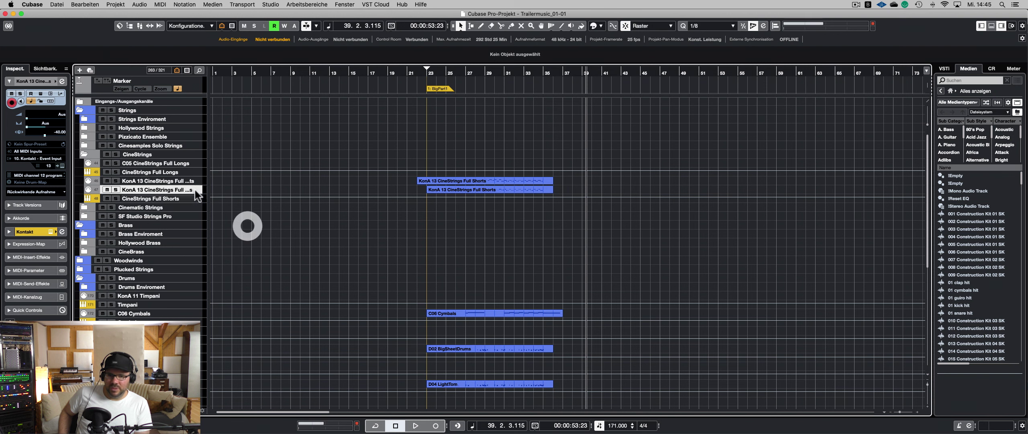
{"action": "left_click", "coordinate": [249, 232]}
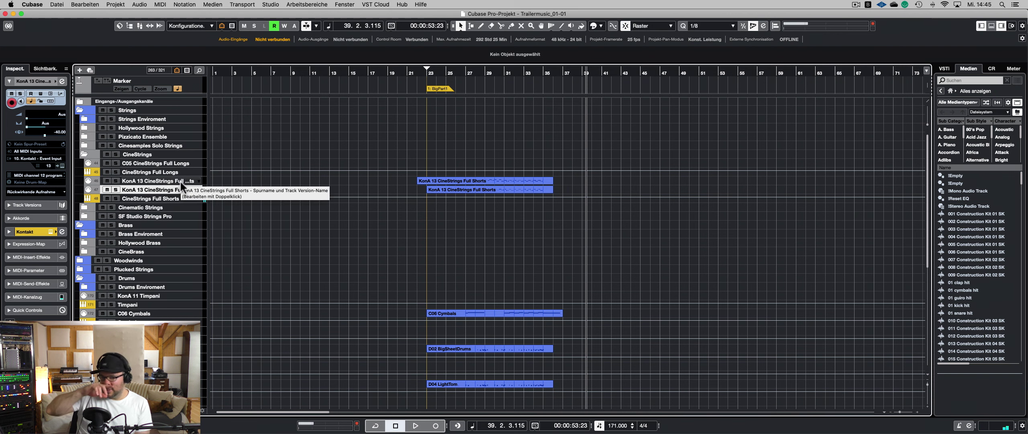
- Record a part on the C05 CineStrings Full Longs track from bar 23 through the end of the section
{"action": "left_click", "coordinate": [176, 163]}
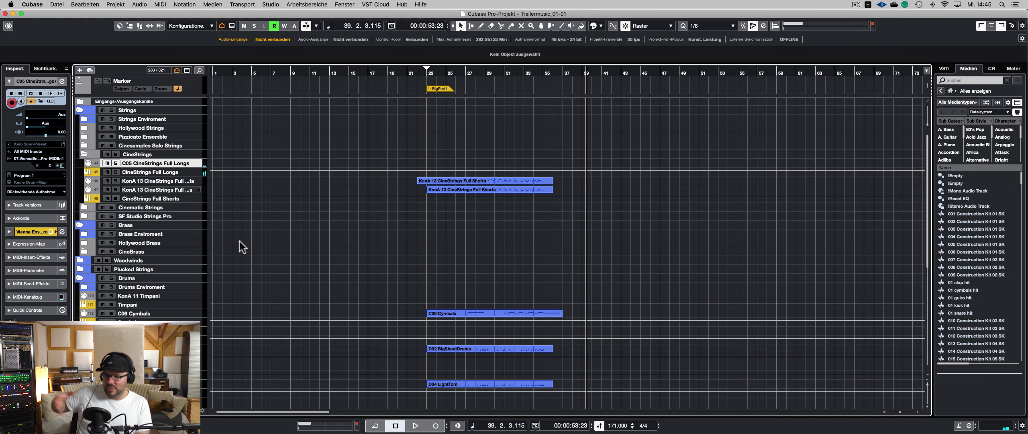
{"action": "key", "text": "KP_Multiply"}
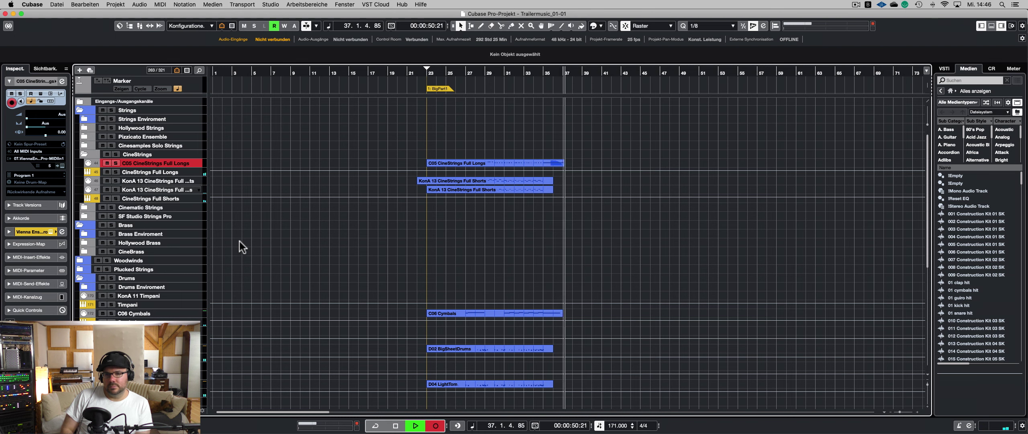
{"action": "key", "text": "KP_Multiply"}
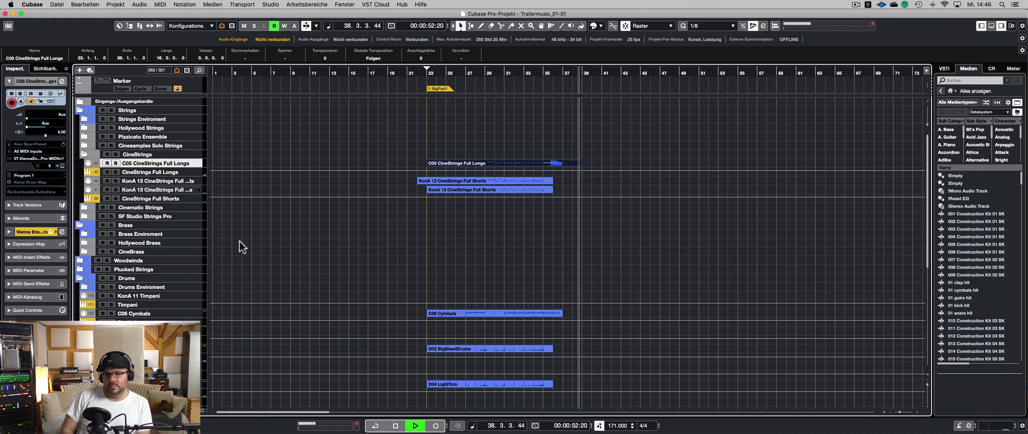
- Open the C05 CineStrings Full Longs part in the Key Editor and add a CC 1 Modulation value of 127 before the first note
{"action": "double_click", "coordinate": [449, 162]}
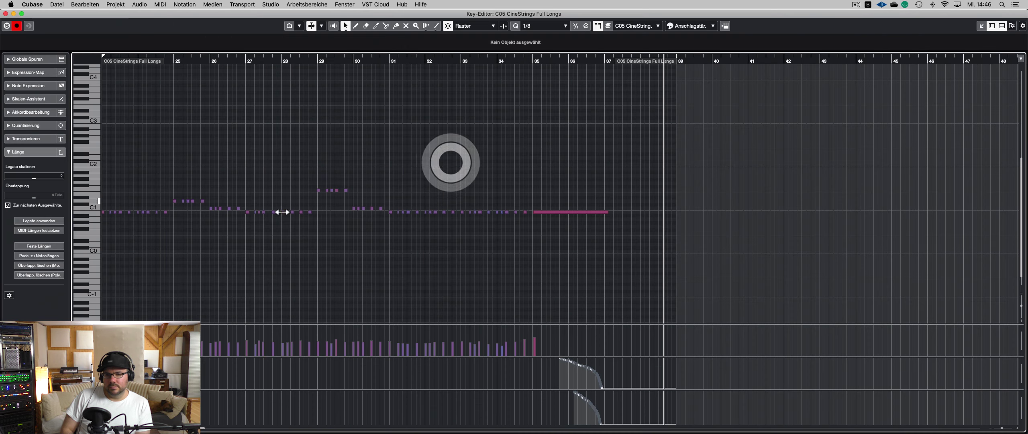
{"action": "left_click", "coordinate": [269, 155]}
{"action": "key", "text": "super+a"}
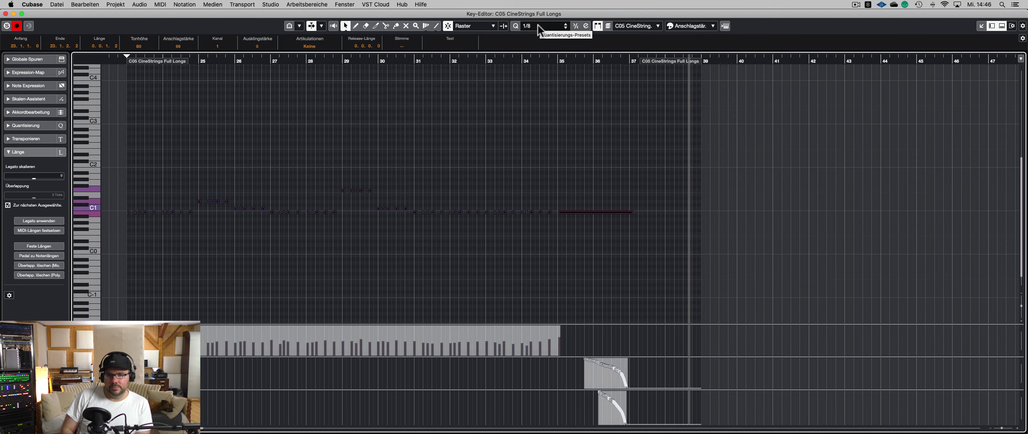
{"action": "scroll", "coordinate": [281, 141], "scroll_direction": "left", "scroll_amount": 3}
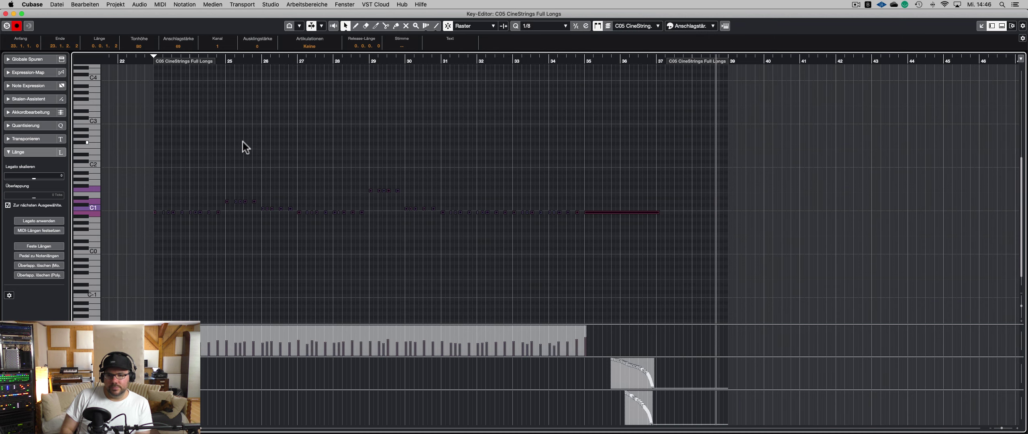
{"action": "left_click", "coordinate": [235, 144]}
{"action": "left_click", "coordinate": [182, 360]}
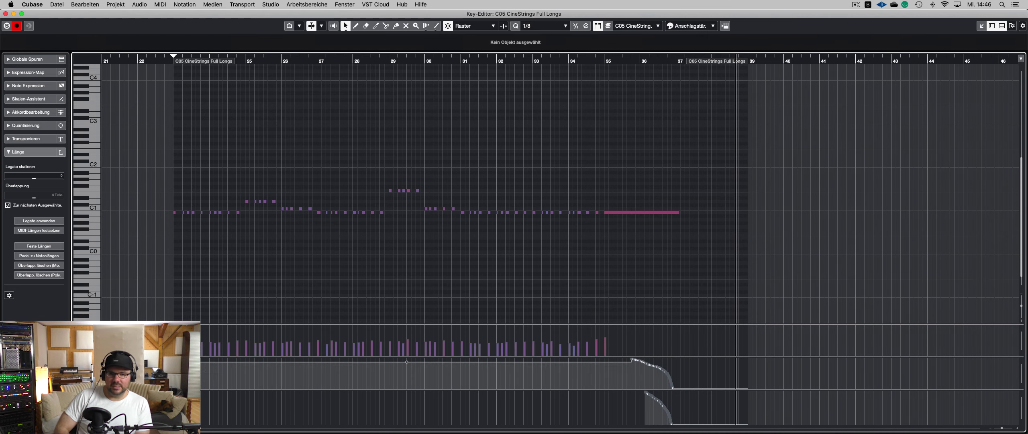
{"action": "left_click_drag", "start_coordinate": [183, 361], "coordinate": [162, 284]}
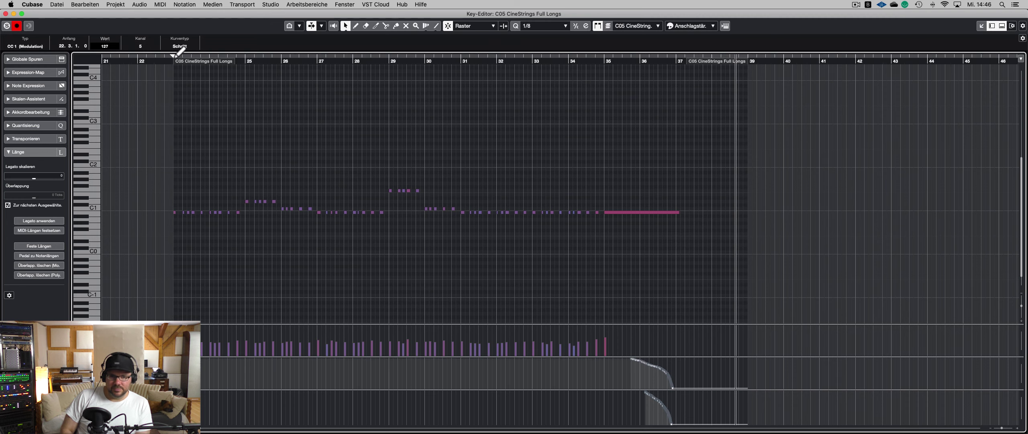
- Extend the start of the CineStrings Full Longs part to bar 22 and set CC 11 Expression to 127 before the first note
{"action": "left_click_drag", "start_coordinate": [176, 61], "coordinate": [141, 68]}
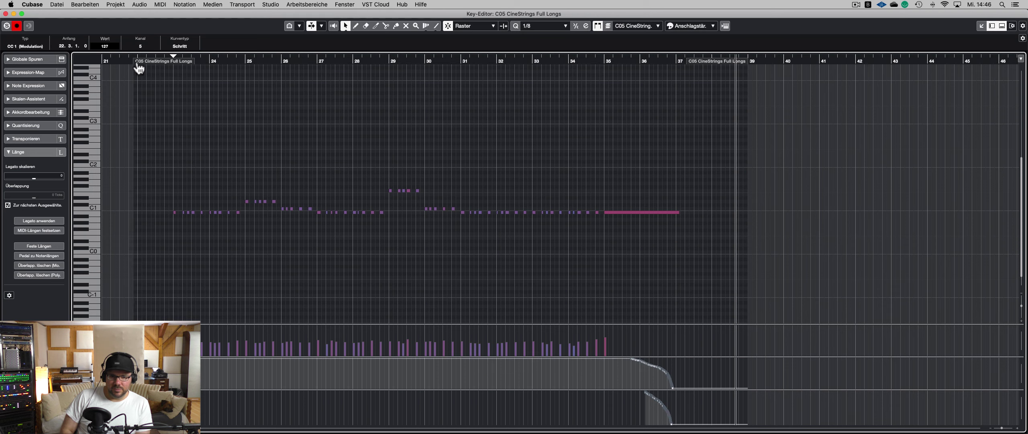
{"action": "key", "text": "super+shift+a"}
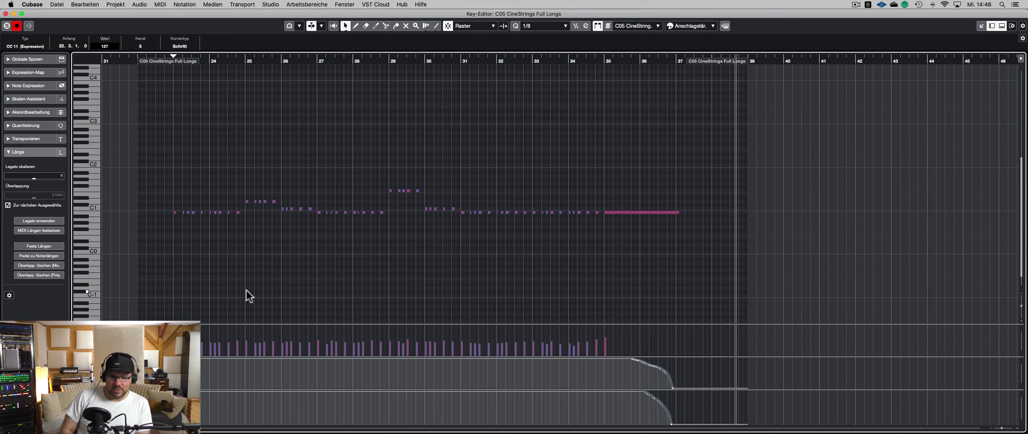
{"action": "key", "text": "Return"}
- Set the C05 CineStrings Full Longs track delay to -40 ms and start playback from bar 22
{"action": "left_click", "coordinate": [416, 74]}
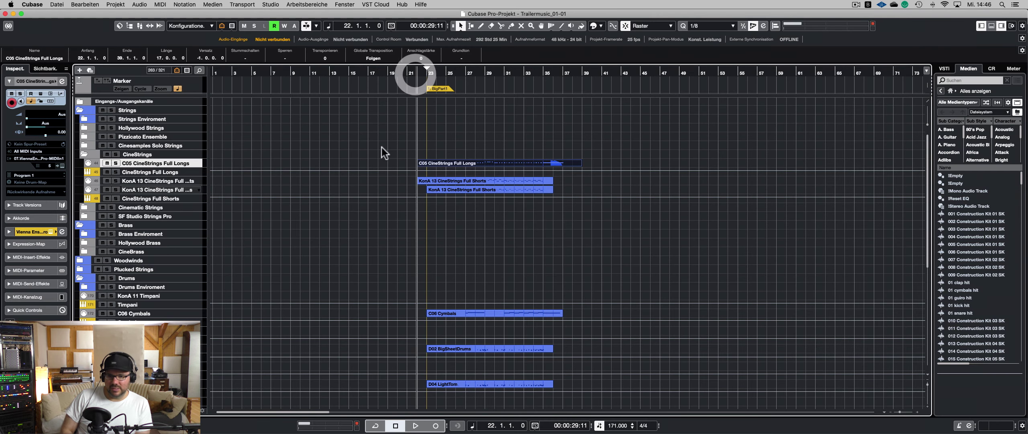
{"action": "left_click", "coordinate": [167, 190]}
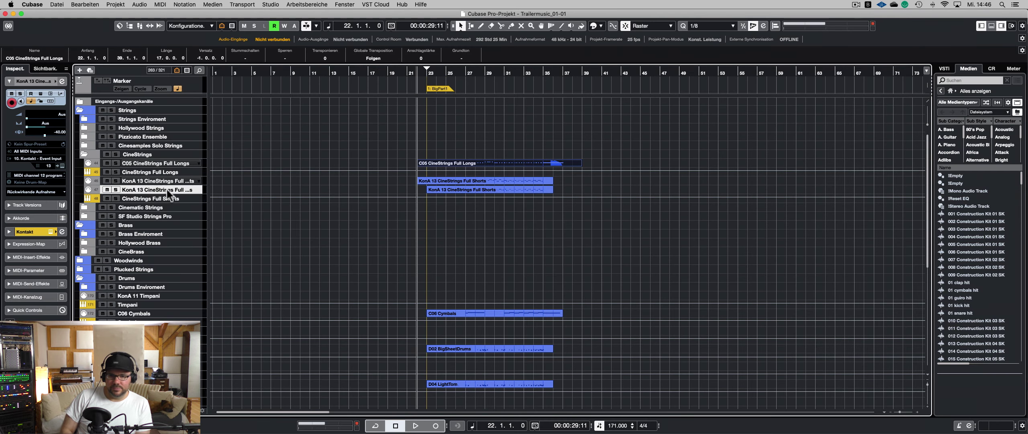
{"action": "left_click", "coordinate": [169, 163]}
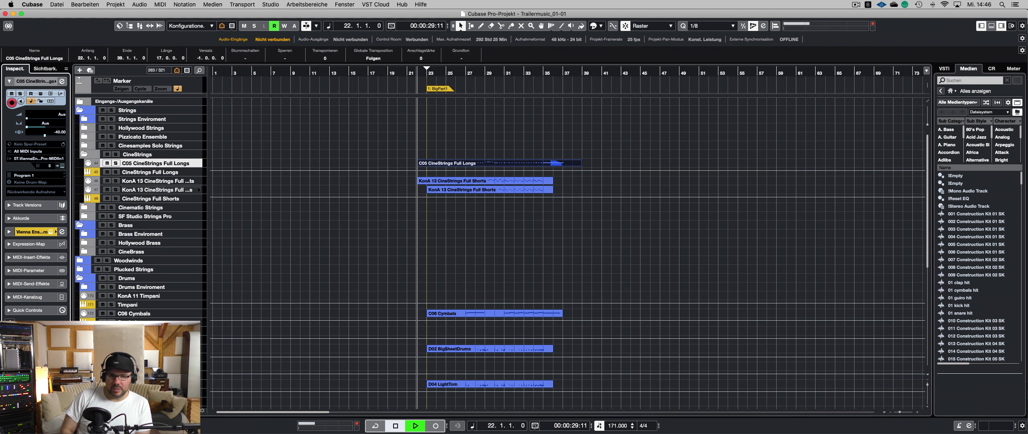
- Mute the CineStrings Full Shorts instrument and lower the CineStrings Full Longs channel volume to -3.36 dB
{"action": "left_click", "coordinate": [107, 198]}
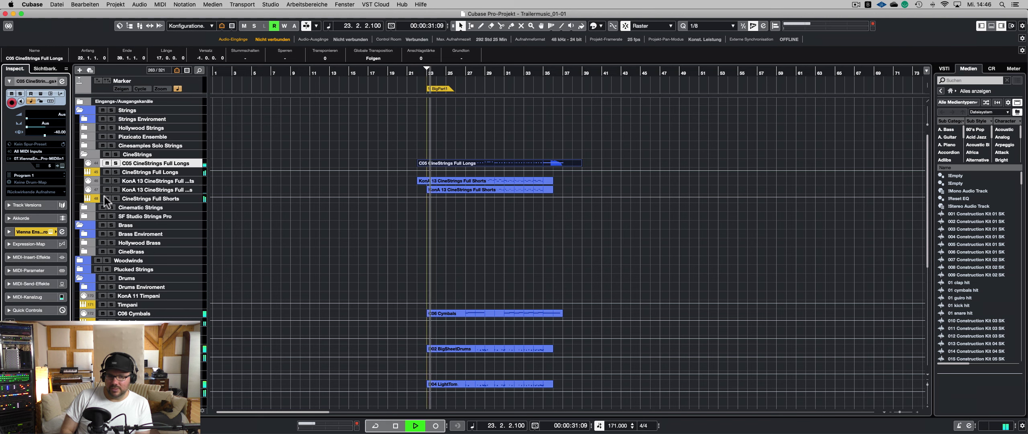
{"action": "left_click", "coordinate": [141, 173]}
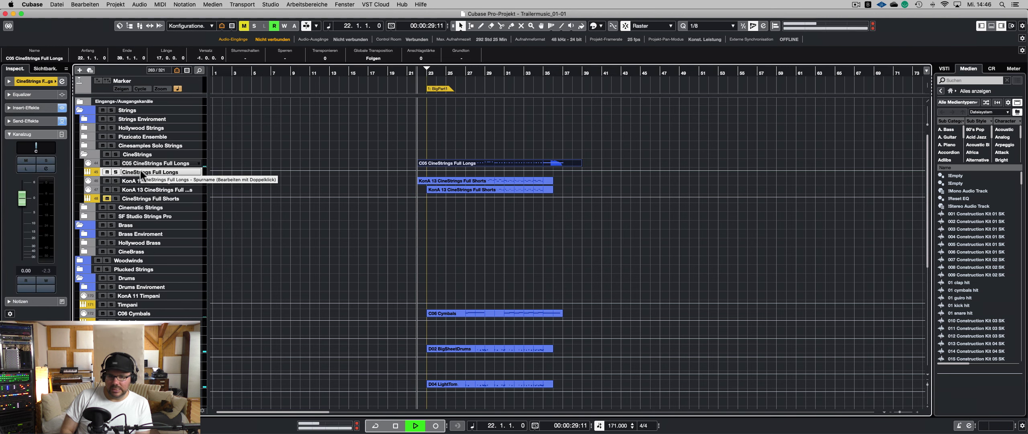
{"action": "mouse_move", "coordinate": [23, 198]}
{"action": "left_mouse_down"}
{"action": "mouse_move", "coordinate": [25, 270]}
{"action": "mouse_move", "coordinate": [33, 198]}
{"action": "mouse_move", "coordinate": [21, 246]}
{"action": "mouse_move", "coordinate": [29, 213]}
{"action": "left_mouse_up"}
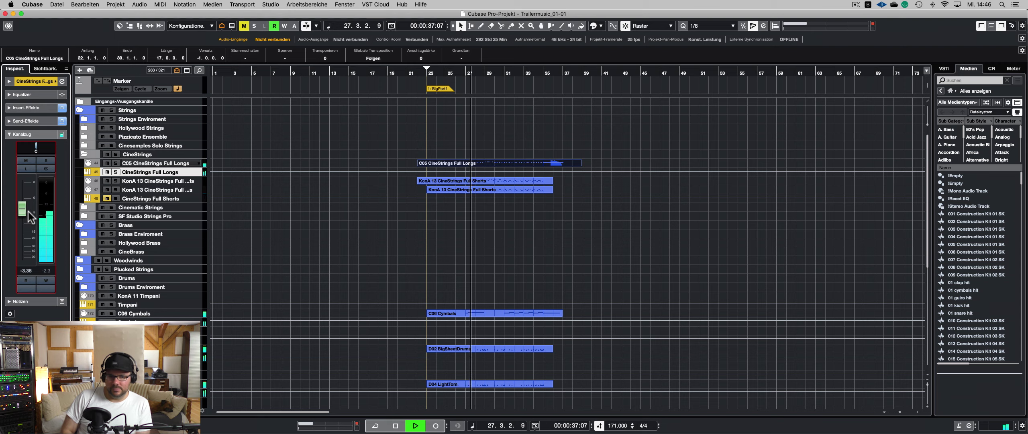
- Duplicate all notes of the C05 CineStrings Full Longs part one octave higher and close the Key Editor
{"action": "double_click", "coordinate": [472, 163]}
{"action": "left_click", "coordinate": [312, 139]}
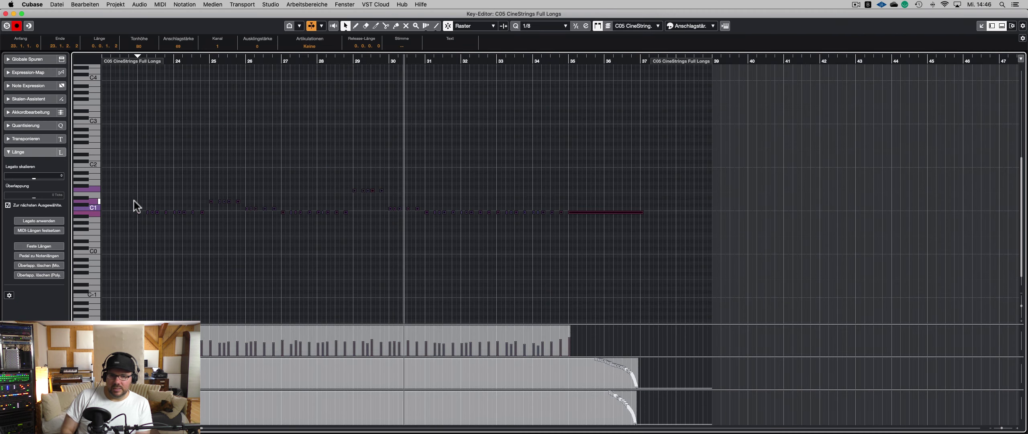
{"action": "scroll", "coordinate": [139, 211], "scroll_direction": "up", "scroll_amount": 5}
{"action": "left_click_drag", "start_coordinate": [149, 213], "coordinate": [145, 171]}
{"action": "scroll", "coordinate": [277, 172], "scroll_direction": "left", "scroll_amount": 5}
{"action": "scroll", "coordinate": [319, 167], "scroll_direction": "down", "scroll_amount": 5}
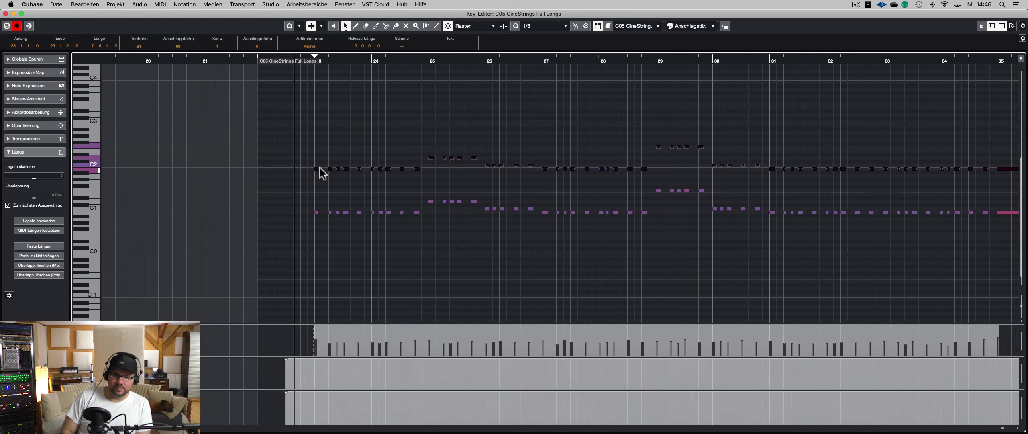
{"action": "key", "text": "Return"}
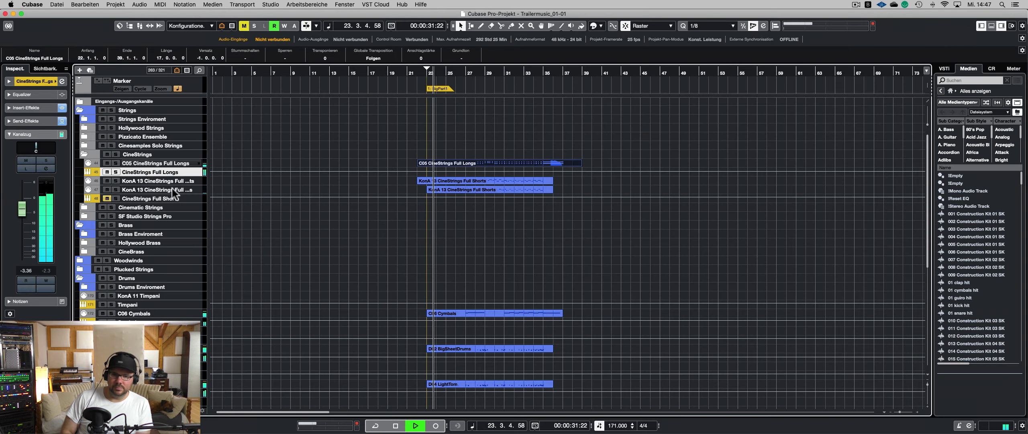
- Lower the CineStrings Full Longs channel volume to about -8 dB while replaying from bar 22
{"action": "left_click_drag", "start_coordinate": [22, 208], "coordinate": [30, 226]}
{"action": "key", "text": "l"}
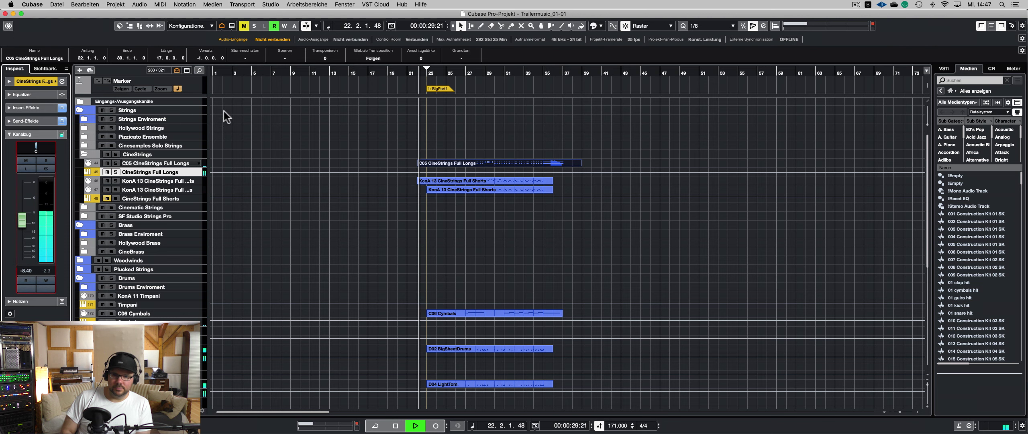
{"action": "left_click_drag", "start_coordinate": [24, 221], "coordinate": [25, 219]}
- Unmute the CineStrings Full Shorts instrument and lower its channel volume to -6.78 dB during playback
{"action": "left_click", "coordinate": [107, 198]}
{"action": "left_click", "coordinate": [146, 199]}
{"action": "left_click_drag", "start_coordinate": [21, 203], "coordinate": [26, 223]}
{"action": "key", "text": "l"}
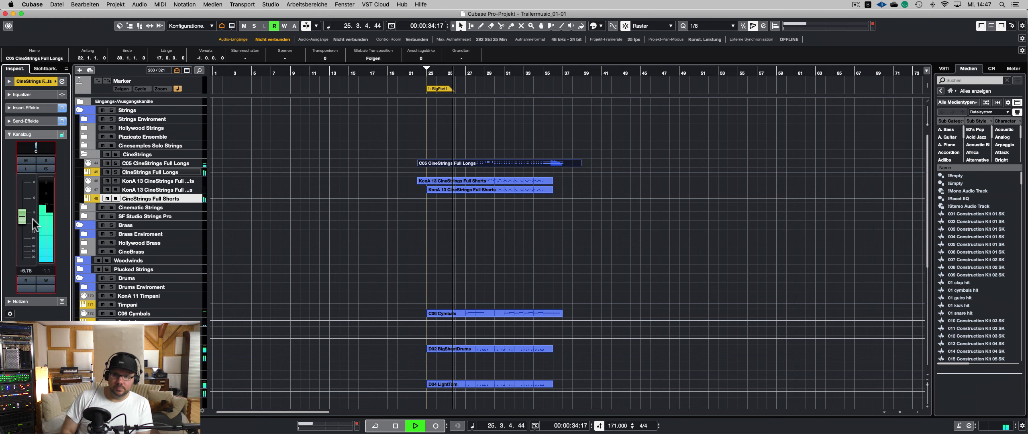
- Raise the CineStrings Full Shorts channel's StrREV send to -6.22 dB in the MixConsole, close it and stop playback
{"action": "key", "text": "F3"}
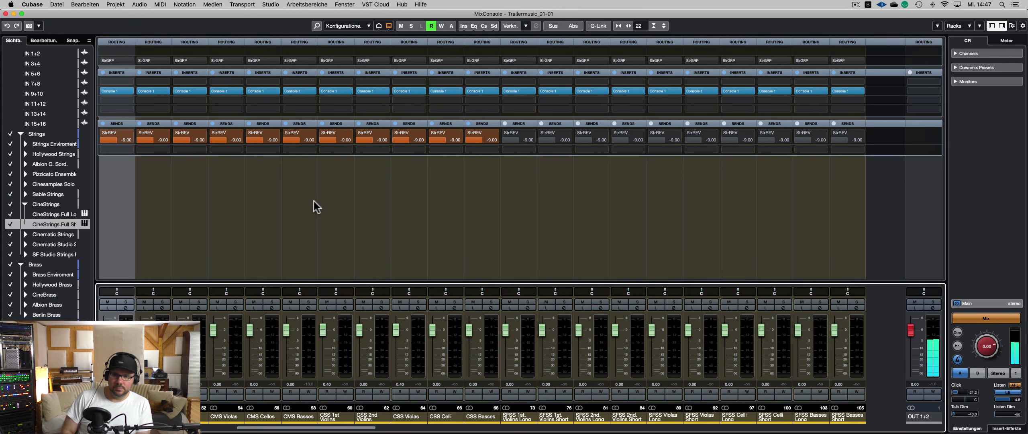
{"action": "left_click", "coordinate": [124, 141]}
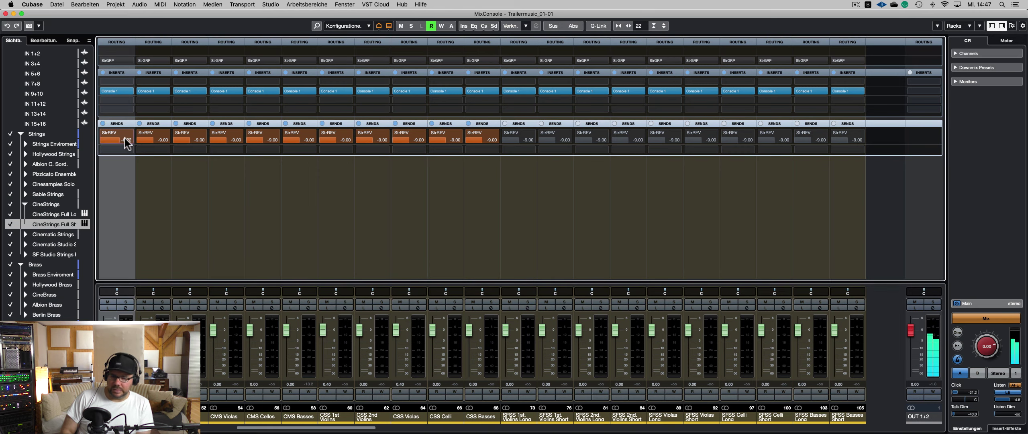
{"action": "left_click", "coordinate": [125, 139]}
{"action": "key", "text": "F3"}
{"action": "left_click", "coordinate": [402, 236]}
{"action": "key", "text": "space"}
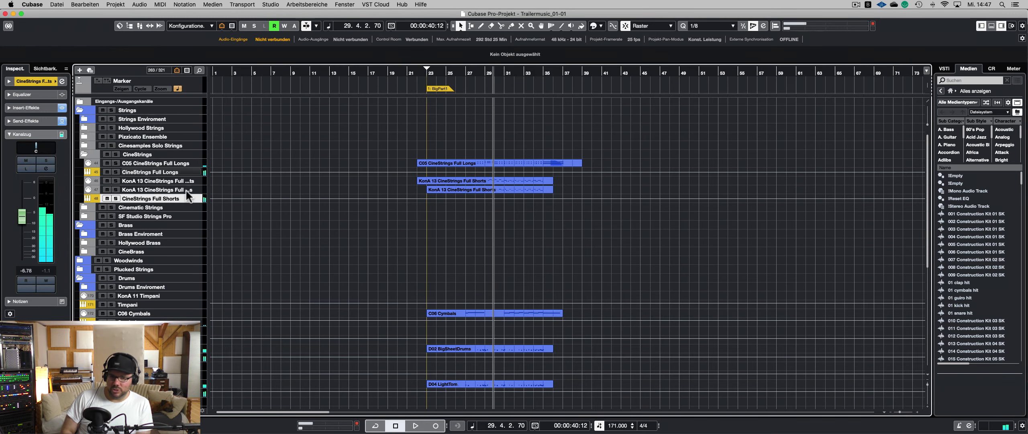
- Duplicate the lower KonA 13 CineStrings Full Shorts track and name the copy KonA 13 CineStrings Full Shorts DATA
{"action": "left_click", "coordinate": [186, 190]}
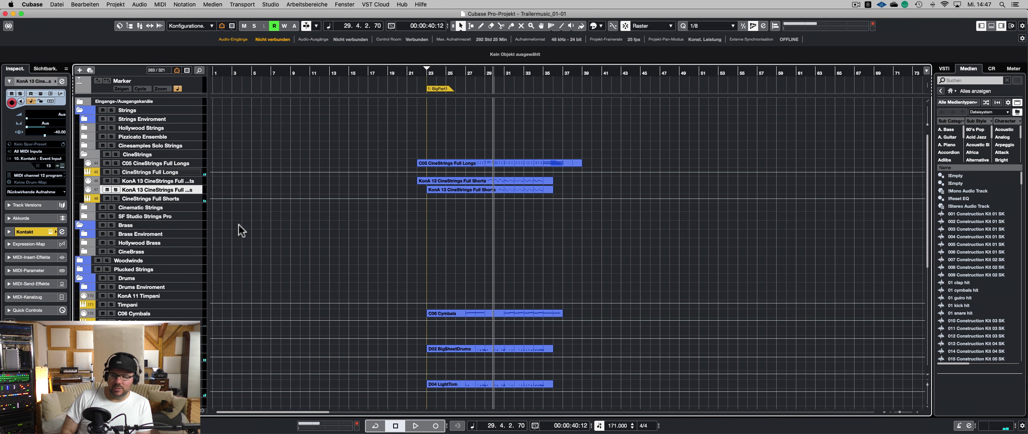
{"action": "key", "text": "super+d"}
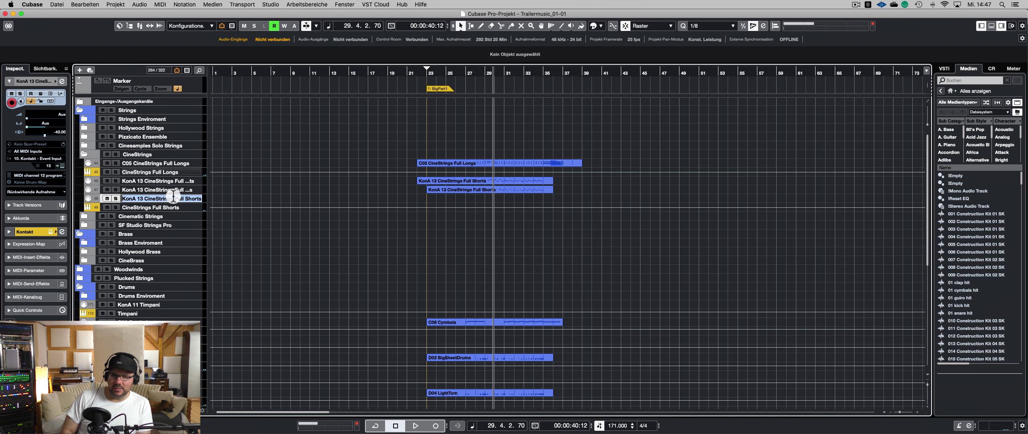
{"action": "left_click", "coordinate": [192, 199]}
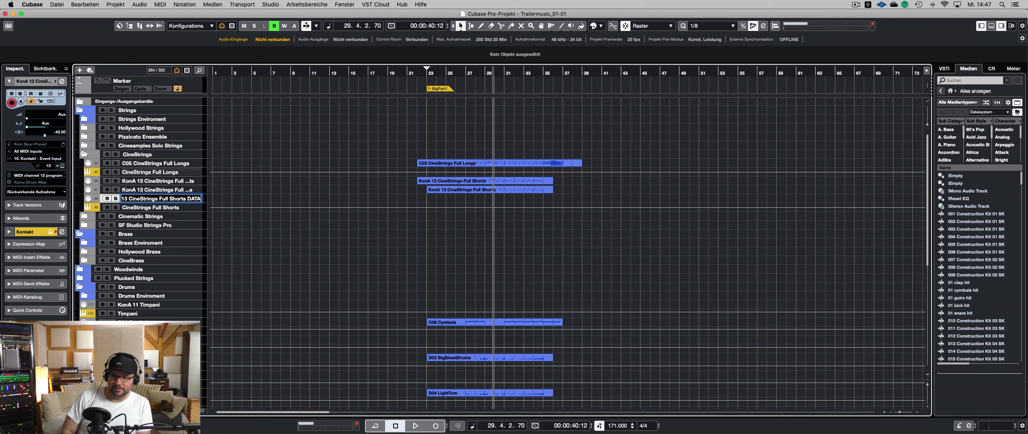
- Record a controller-data part on the KonA 13 CineStrings Full Shorts DATA track from bar 22 to bar 36
{"action": "key", "text": "space"}
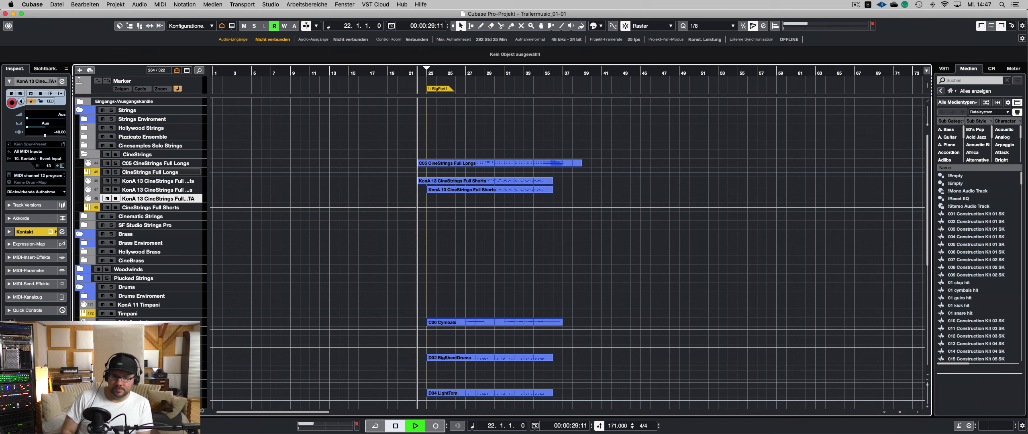
{"action": "key", "text": "KP_Multiply"}
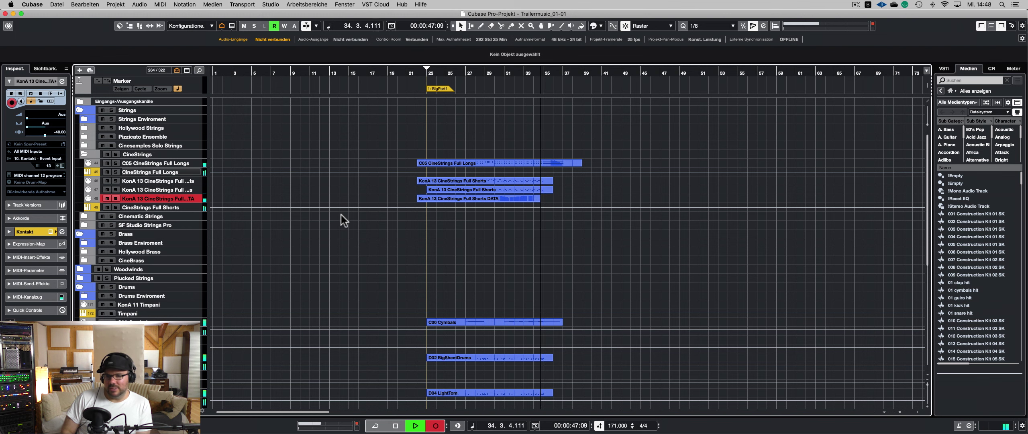
{"action": "key", "text": "KP_Multiply"}
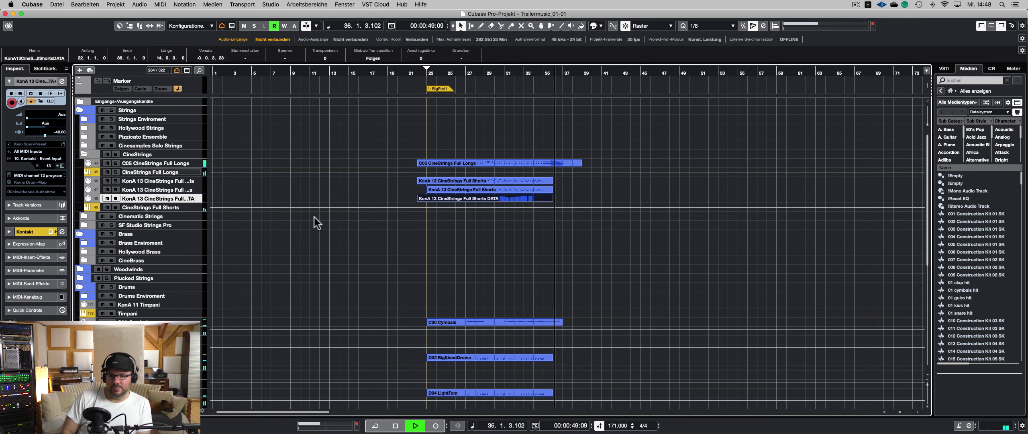
- Lower the CineStrings Full Shorts channel volume to about -7.3 dB and stop playback
{"action": "left_click", "coordinate": [178, 205]}
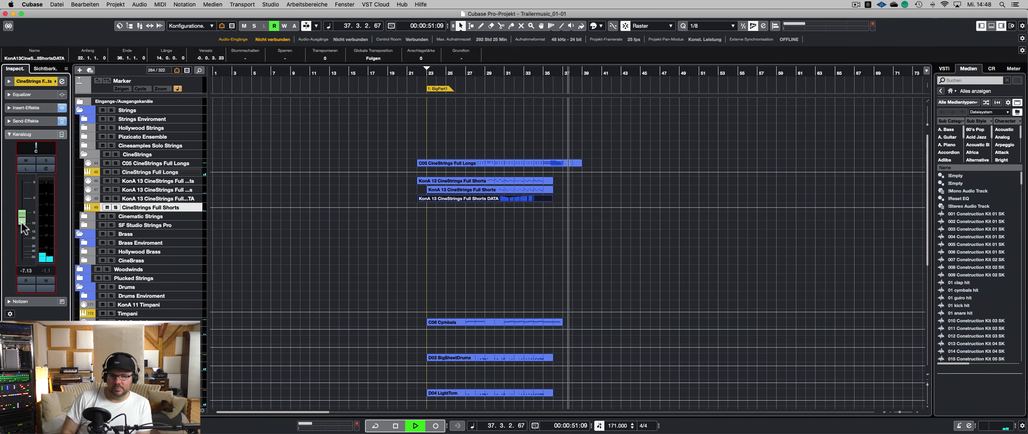
{"action": "left_click", "coordinate": [292, 235]}
{"action": "key", "text": "space"}
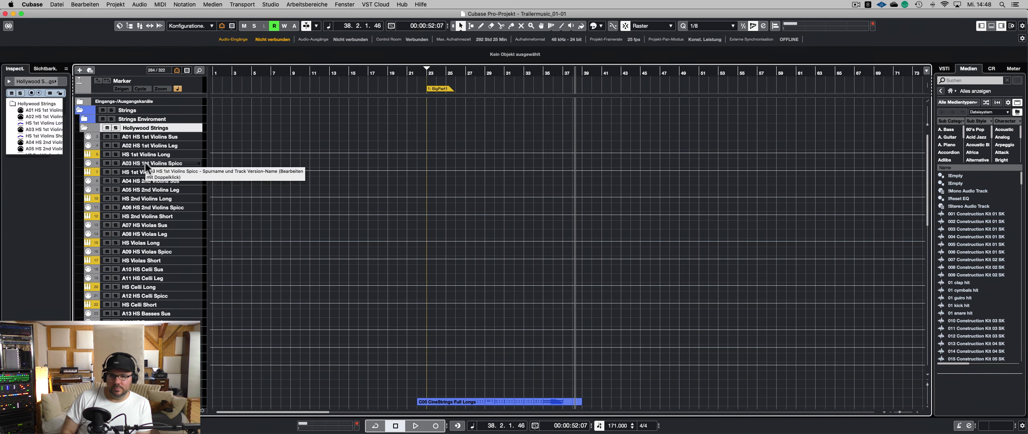
- Record a part on the A06 HS 2nd Violins Spicc track from the BigPart1 marker at bar 23 to bar 36
{"action": "left_click", "coordinate": [145, 162]}
{"action": "key", "text": "shift+1"}
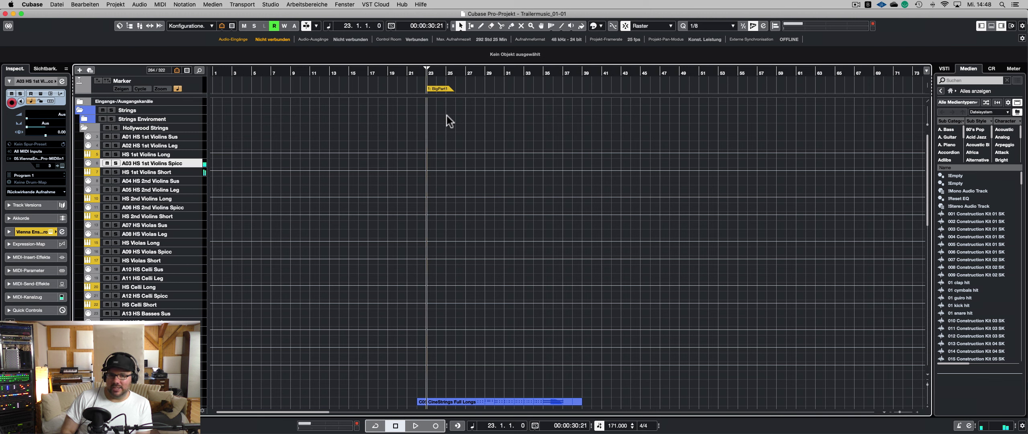
{"action": "left_click", "coordinate": [169, 207]}
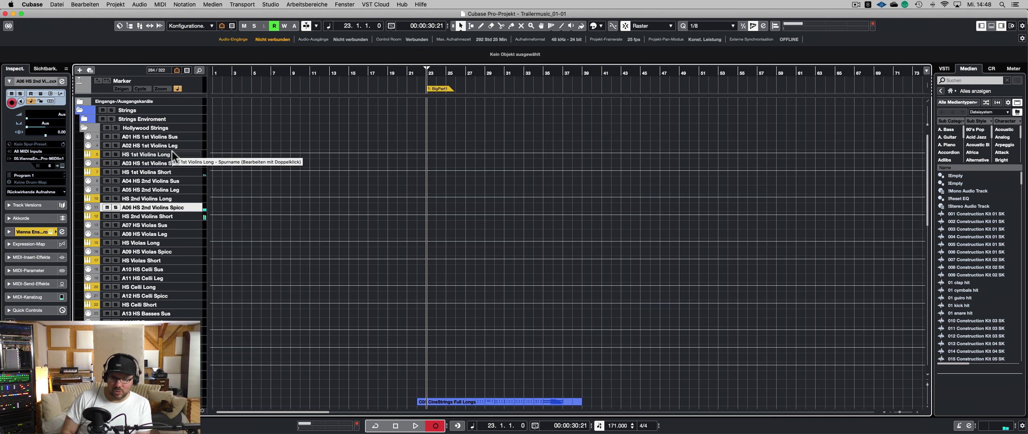
{"action": "key", "text": "KP_Multiply"}
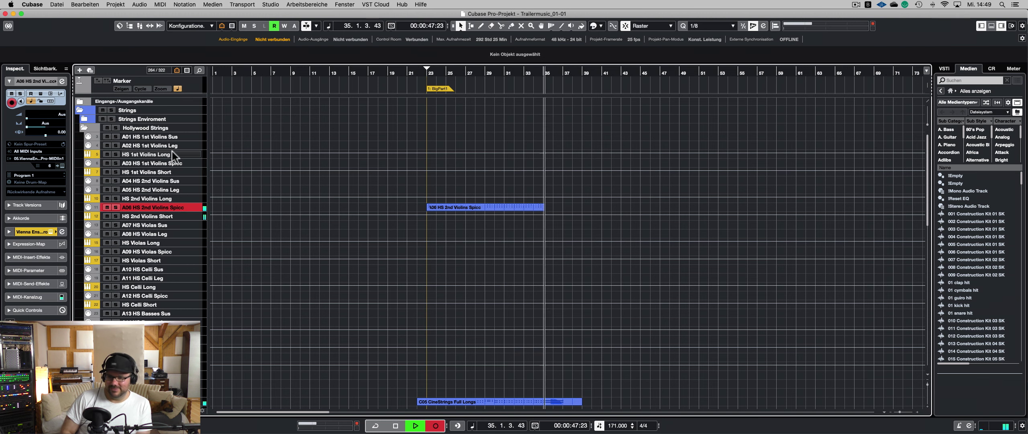
{"action": "key", "text": "KP_Multiply"}
{"action": "key", "text": "space"}
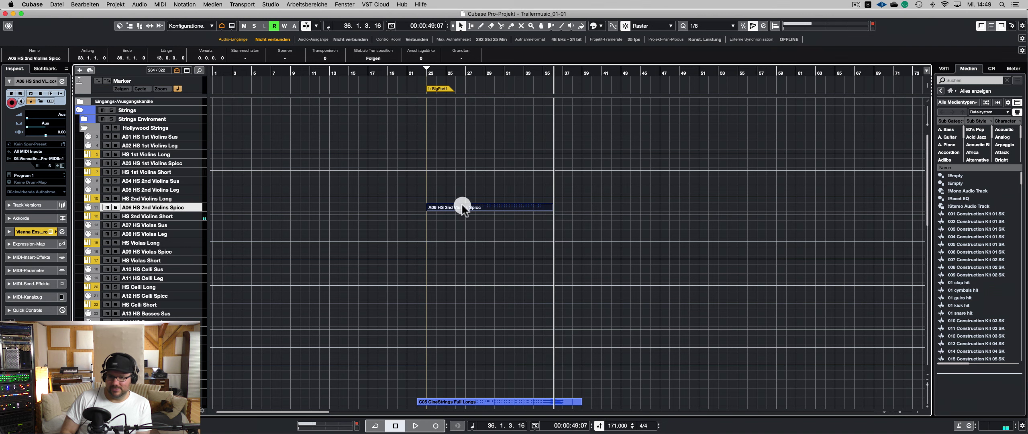
- Solo the A06 HS 2nd Violins Spicc track, replay it from the BigPart1 marker and set the quantize value to 1/4
{"action": "key", "text": "s"}
{"action": "key", "text": "KP_1"}
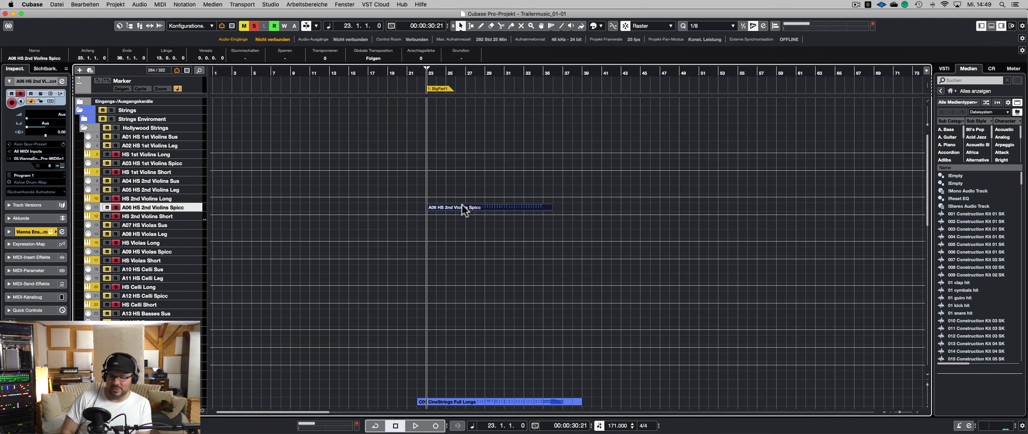
{"action": "key", "text": "space"}
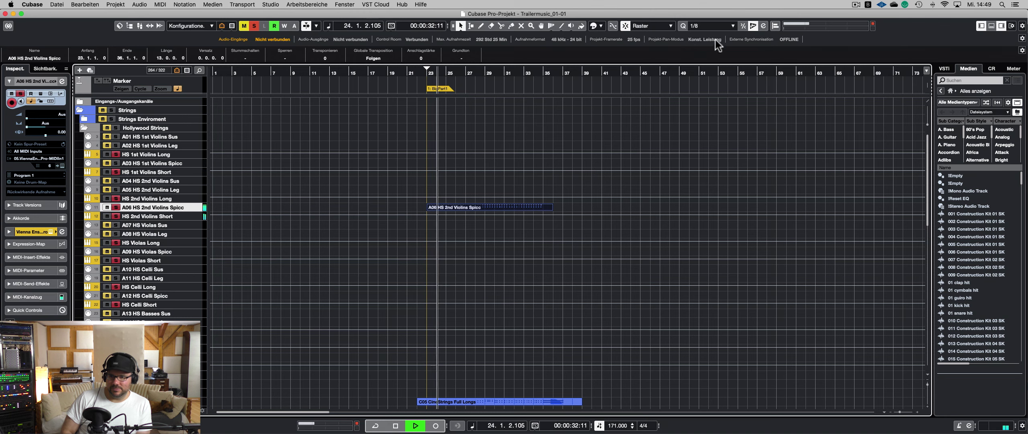
{"action": "left_click", "coordinate": [710, 26]}
{"action": "left_click", "coordinate": [709, 26]}
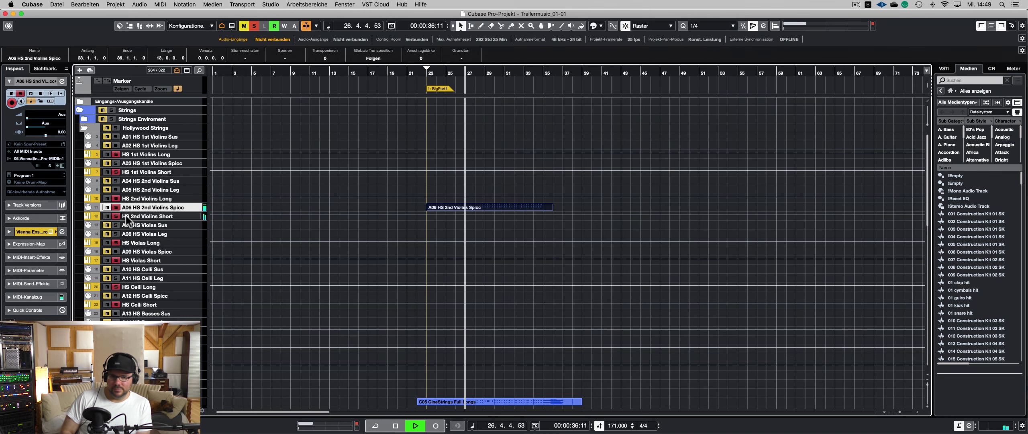
- Set the track delay of A06 HS 2nd Violins Spicc to -10 ms during playback
{"action": "double_click", "coordinate": [61, 130]}
{"action": "key", "text": "Return"}
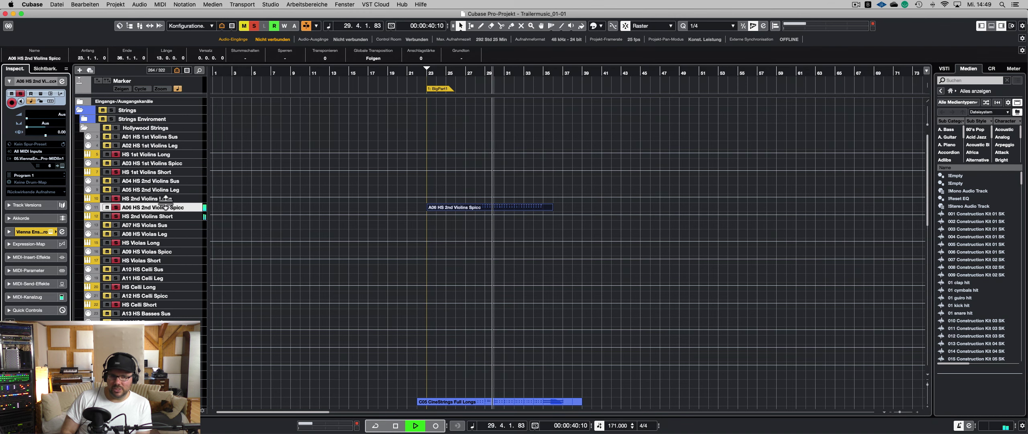
{"action": "double_click", "coordinate": [61, 132]}
{"action": "type", "text": "-10"}
{"action": "key", "text": "Return"}
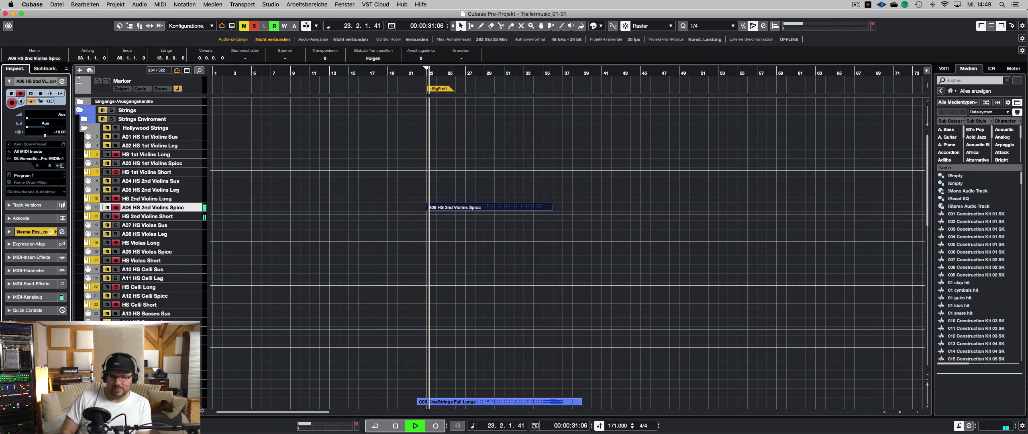
- Set the HS 2nd Violins Short channel volume to about -9 dB and insert FabFilter Saturn on that channel
{"action": "left_click", "coordinate": [141, 215]}
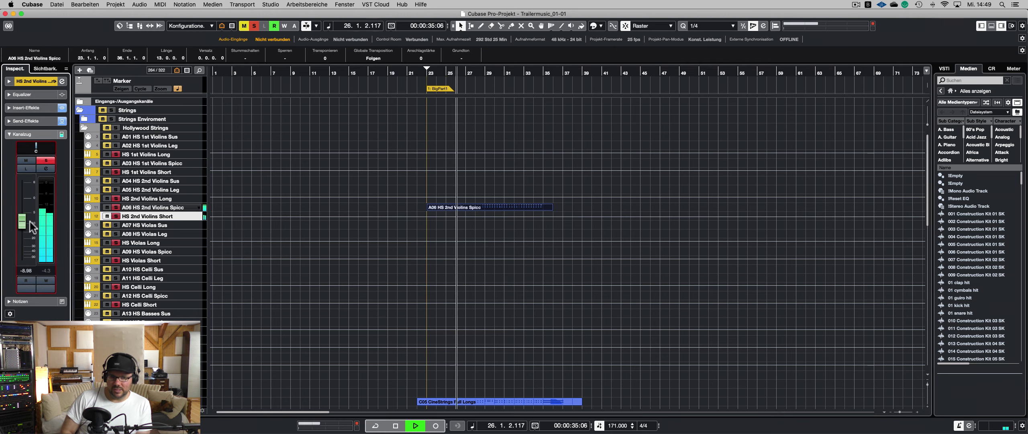
{"action": "left_click_drag", "start_coordinate": [29, 220], "coordinate": [30, 227]}
{"action": "key", "text": "F3"}
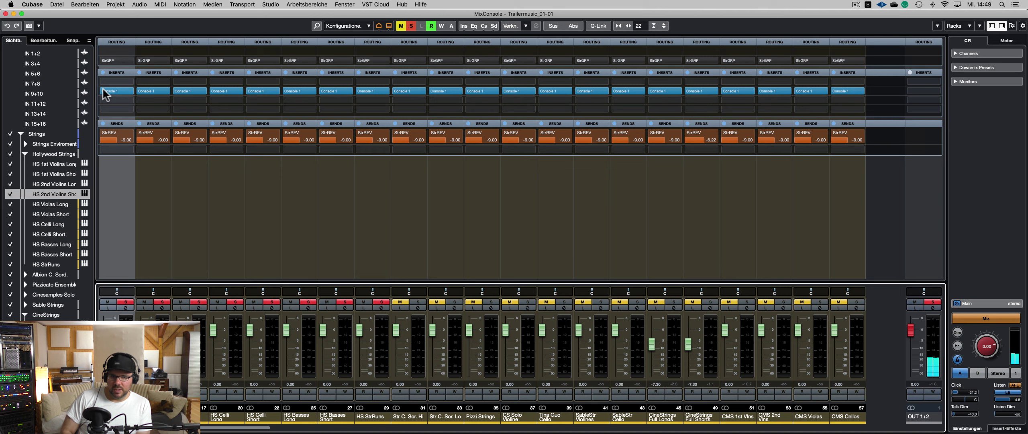
{"action": "left_click", "coordinate": [117, 100]}
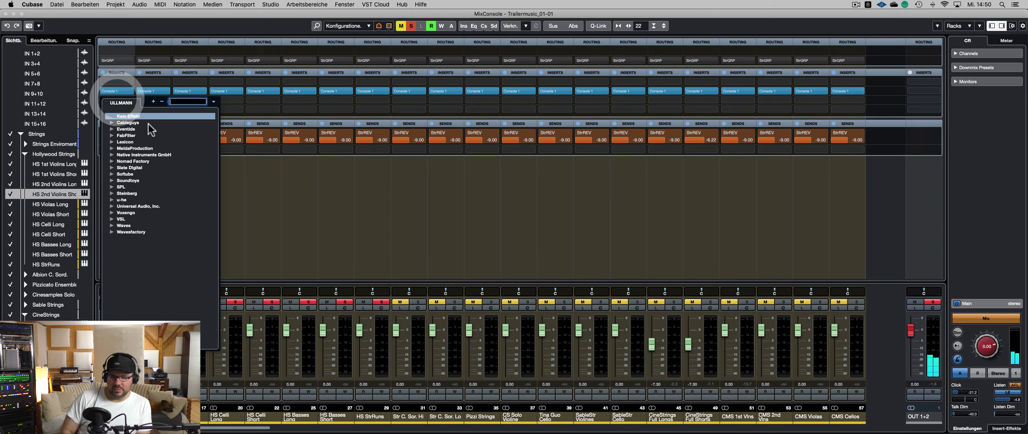
{"action": "left_click", "coordinate": [111, 135]}
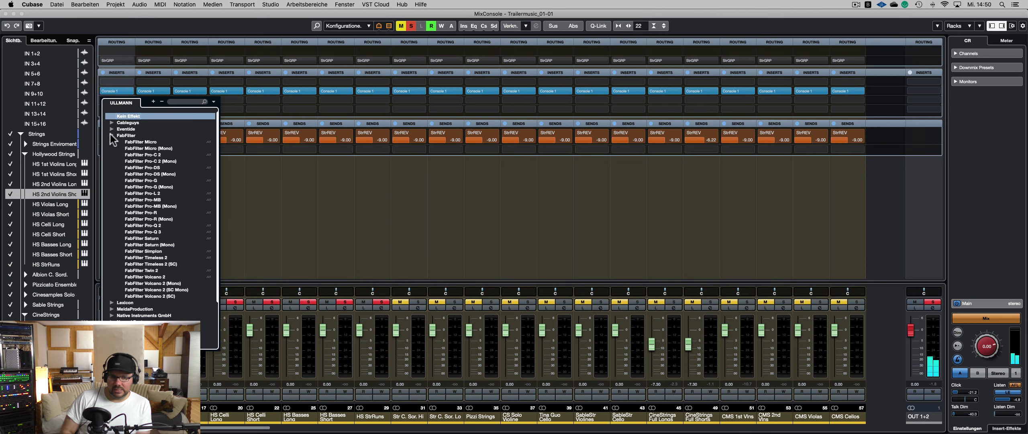
{"action": "left_click", "coordinate": [145, 238]}
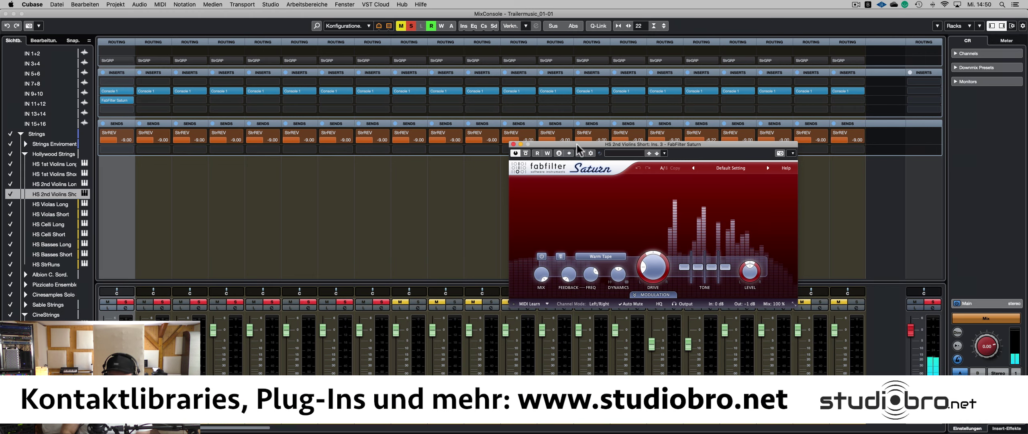
{"action": "left_click_drag", "start_coordinate": [577, 144], "coordinate": [440, 126]}
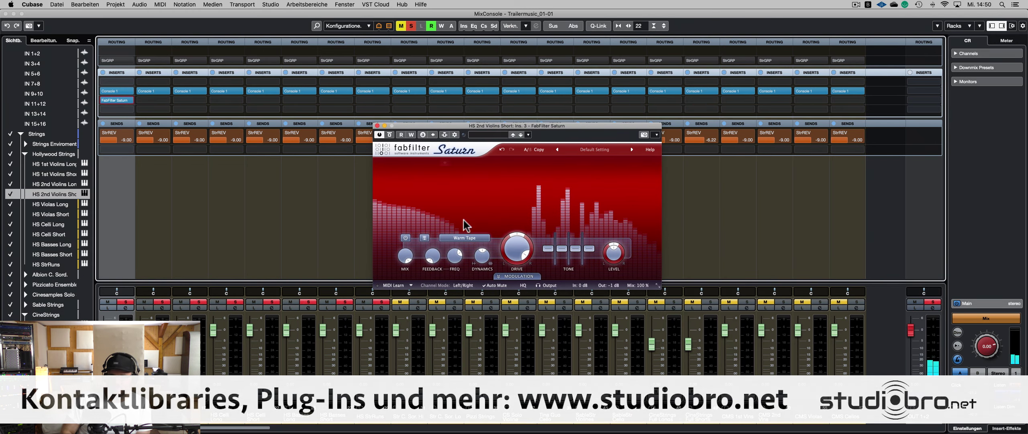
- Try different saturation styles in Saturn, select Broken Tube and adjust the drive amount
{"action": "left_click", "coordinate": [468, 238]}
{"action": "left_click", "coordinate": [479, 309]}
{"action": "left_click", "coordinate": [465, 241]}
{"action": "left_click", "coordinate": [461, 247]}
{"action": "left_click", "coordinate": [464, 238]}
{"action": "left_click", "coordinate": [458, 256]}
{"action": "left_click", "coordinate": [465, 238]}
{"action": "left_click", "coordinate": [466, 238]}
{"action": "left_click", "coordinate": [465, 238]}
{"action": "left_click", "coordinate": [464, 263]}
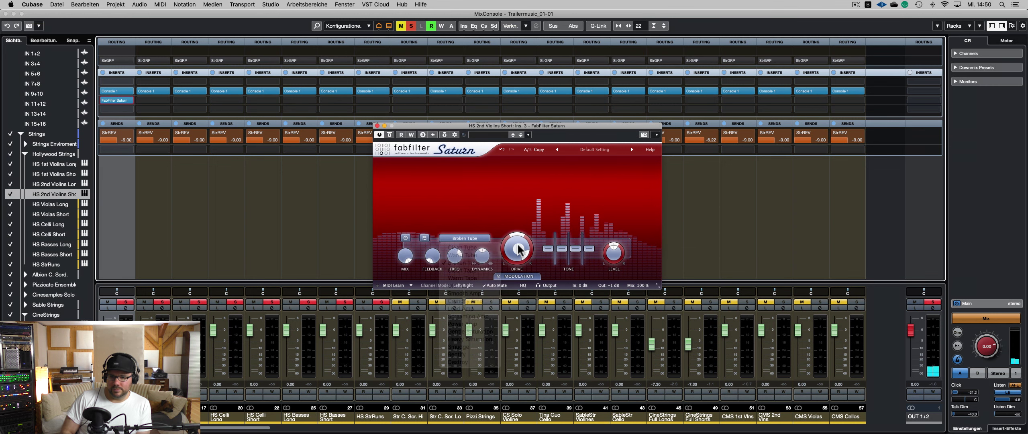
{"action": "left_click_drag", "start_coordinate": [519, 295], "coordinate": [519, 271]}
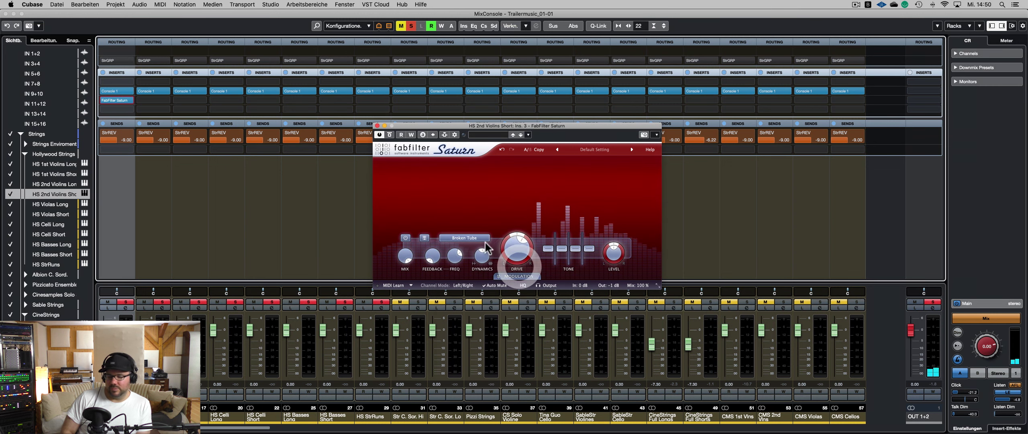
- Raise the HS 2nd Violins Short channel volume to -0.16 dB and turn off solo to hear the full mix
{"action": "left_click", "coordinate": [117, 329]}
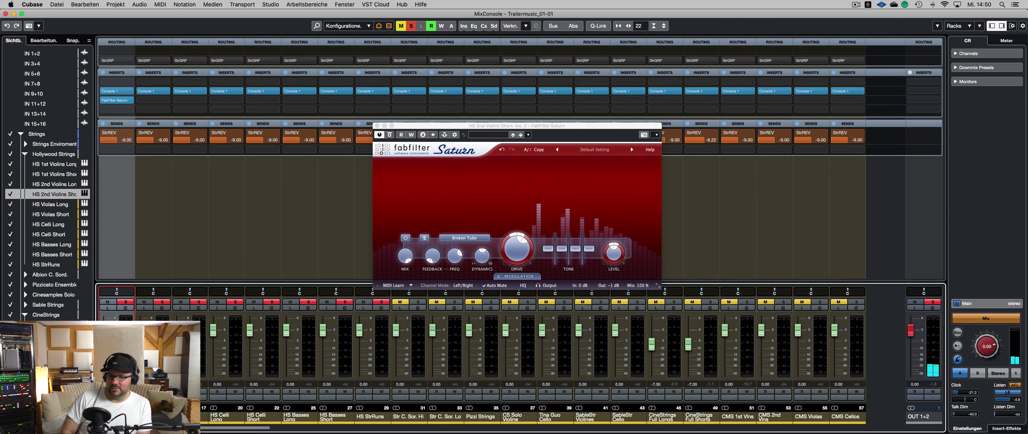
{"action": "key", "text": "s"}
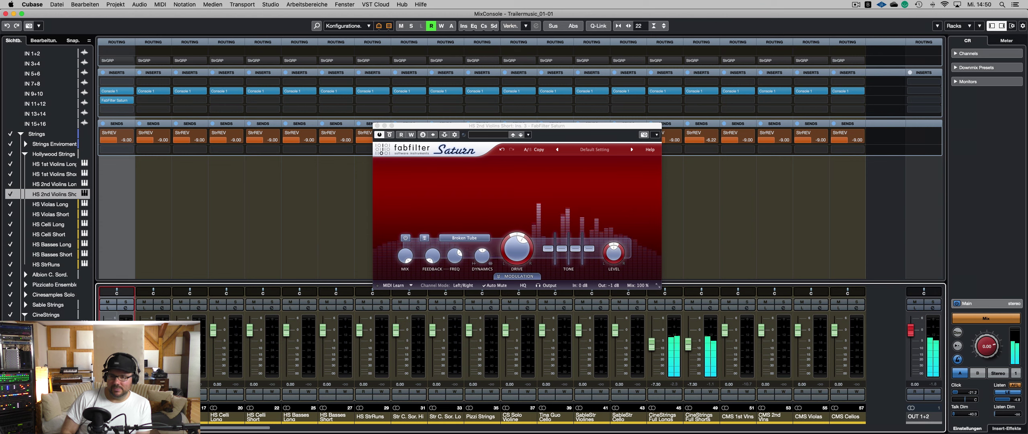
{"action": "left_click", "coordinate": [415, 277]}
- Solo the HS 2nd Violins Short channel, lower Saturn's highest tone band and turn solo off again
{"action": "key", "text": "s"}
{"action": "left_click", "coordinate": [596, 261]}
{"action": "left_click_drag", "start_coordinate": [594, 246], "coordinate": [592, 254]}
{"action": "key", "text": "s"}
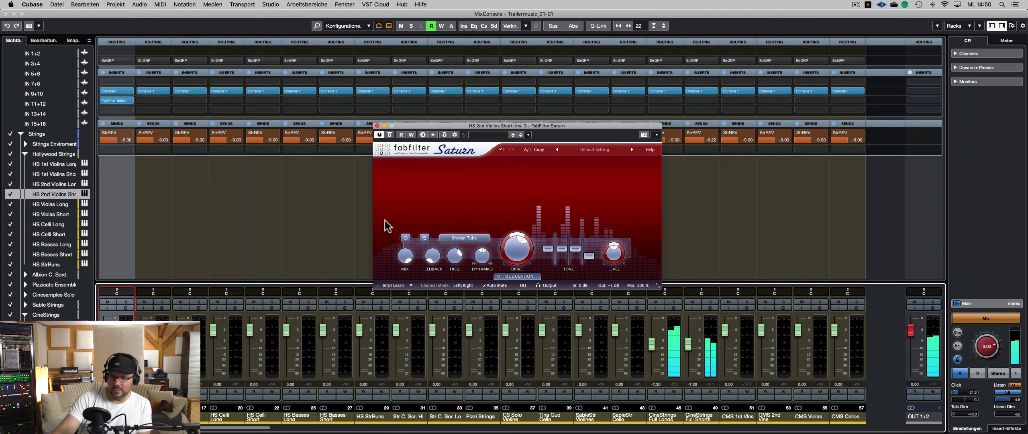
- Close the MixConsole and the Saturn window, replay the section from bar 21 and deselect the violin part
{"action": "left_click", "coordinate": [155, 15]}
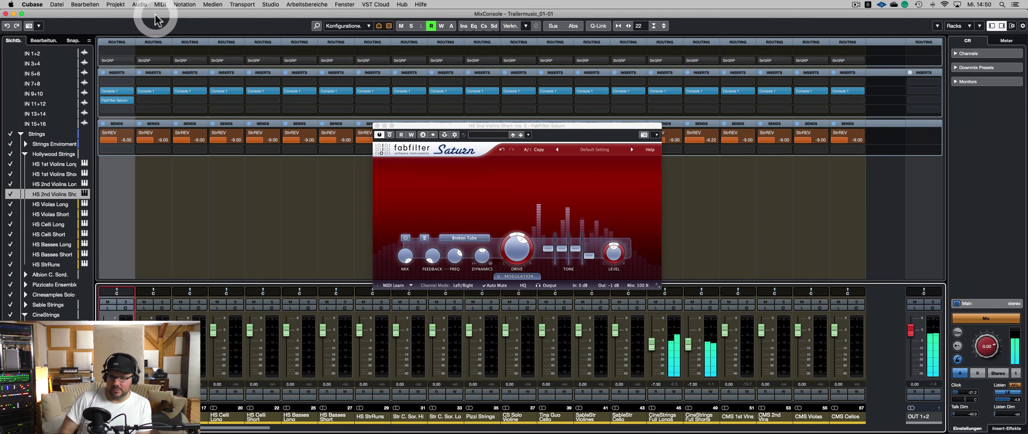
{"action": "key", "text": "F3"}
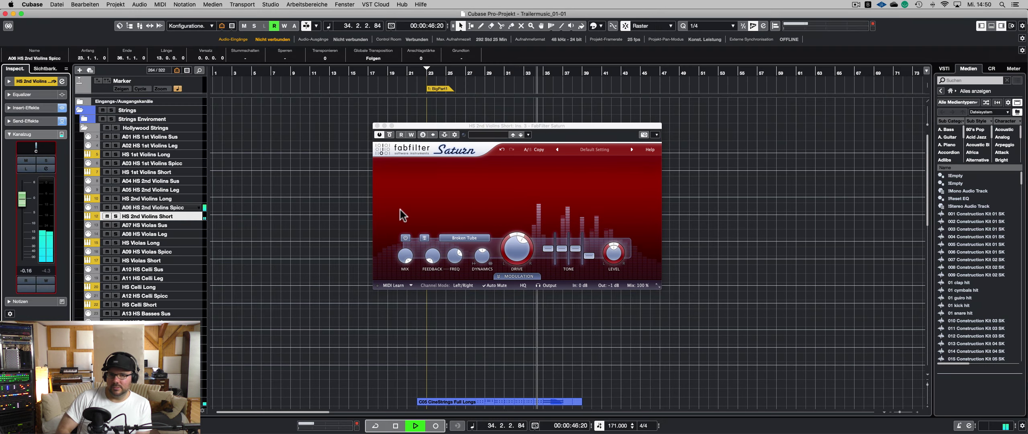
{"action": "left_click", "coordinate": [377, 125]}
{"action": "scroll", "coordinate": [564, 232], "scroll_direction": "down", "scroll_amount": 3}
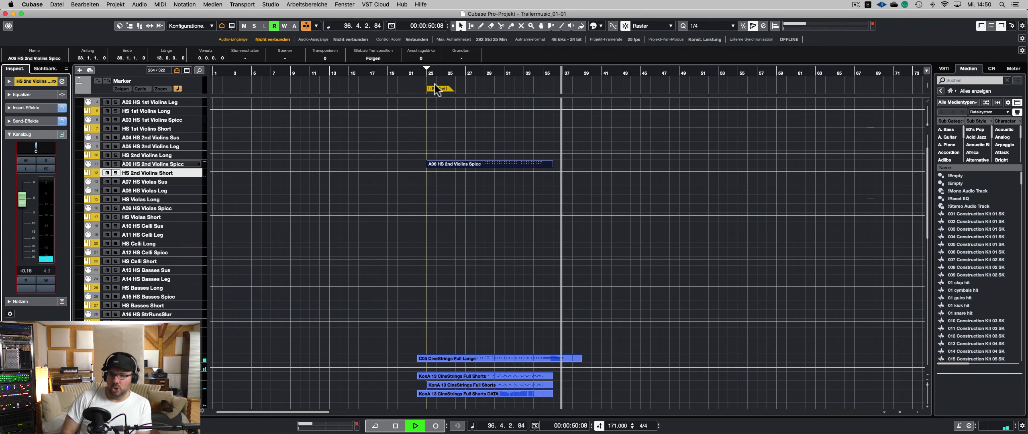
{"action": "left_click", "coordinate": [406, 73]}
{"action": "left_click", "coordinate": [604, 335]}
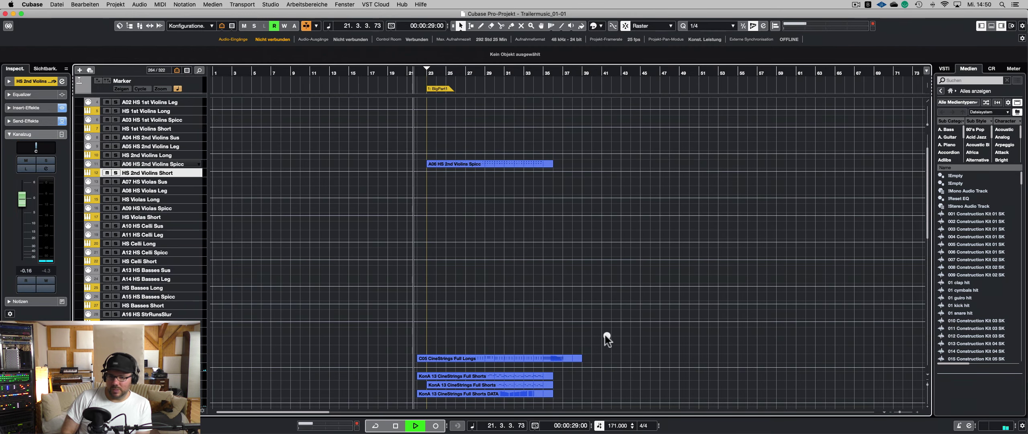
- Stop playback and select the B13 CB Trombones track in the CineBrass folder
{"action": "key", "text": "space"}
{"action": "scroll", "coordinate": [398, 201], "scroll_direction": "down", "scroll_amount": 8}
{"action": "scroll", "coordinate": [327, 228], "scroll_direction": "down", "scroll_amount": 20}
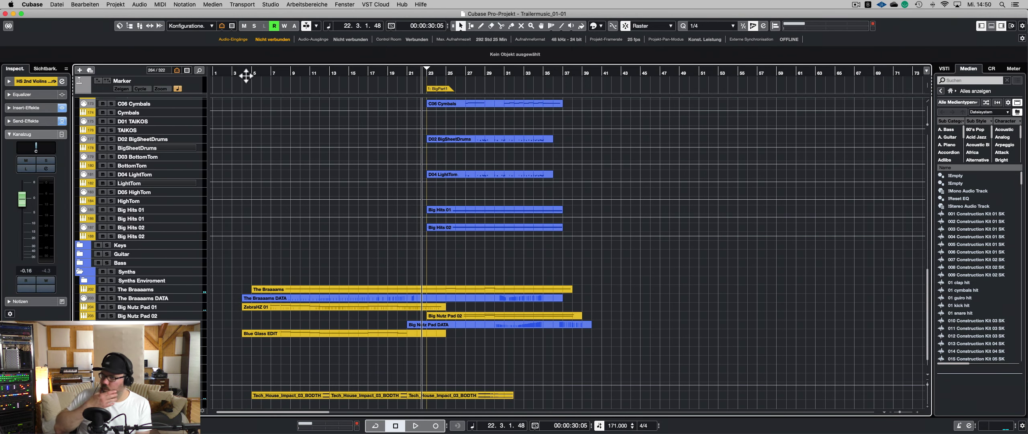
{"action": "left_click", "coordinate": [169, 296]}
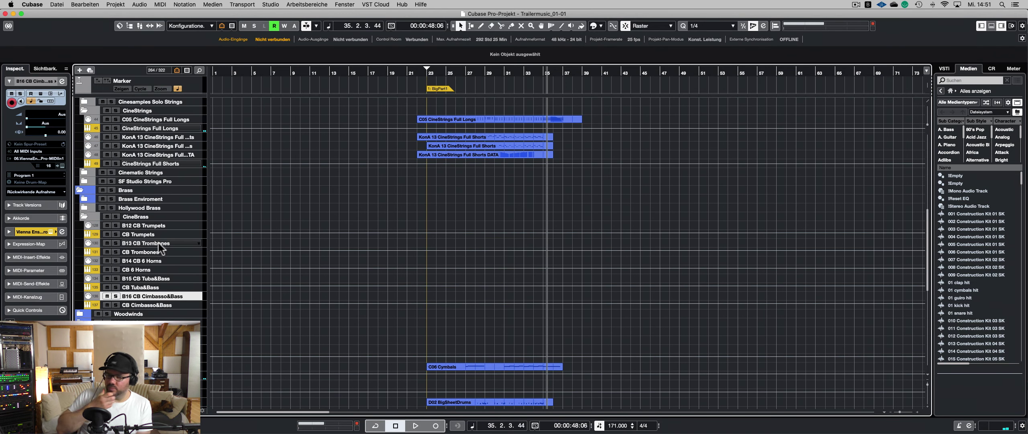
{"action": "left_click", "coordinate": [158, 242]}
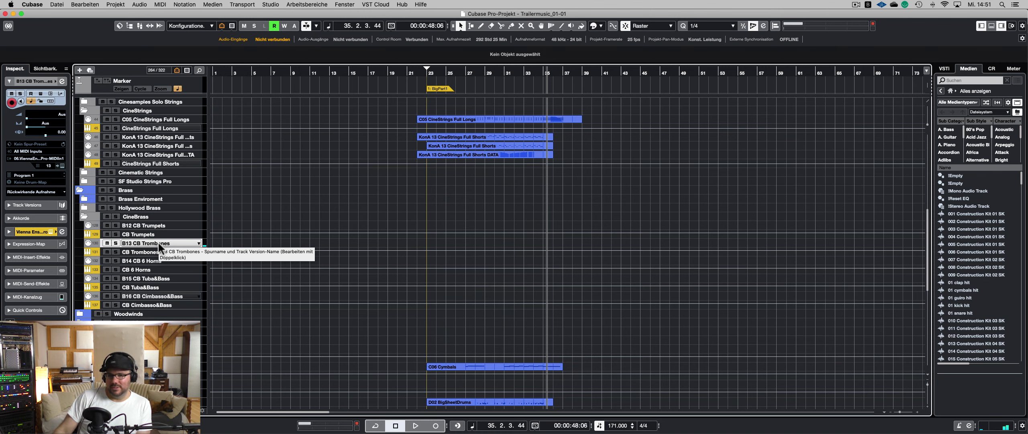
- Play the BigPart1 section from bar 23 and perform the trombone line along with it
{"action": "key", "text": "1"}
{"action": "key", "text": "space"}
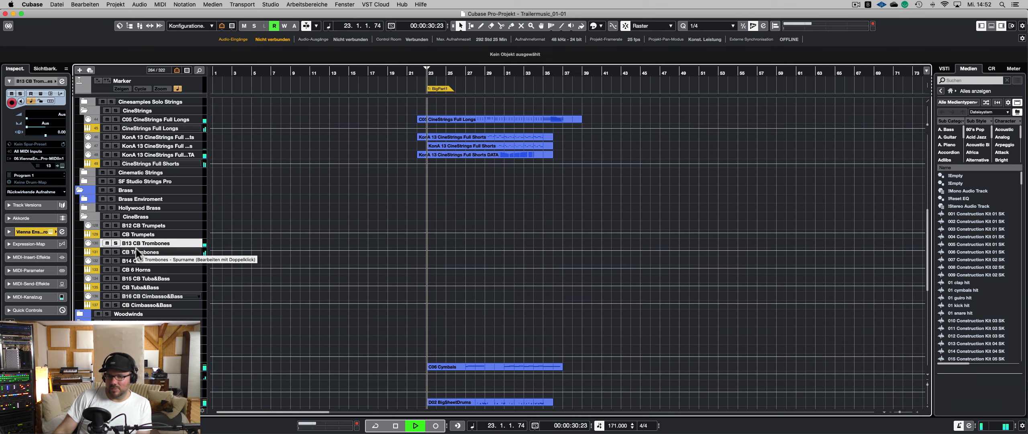
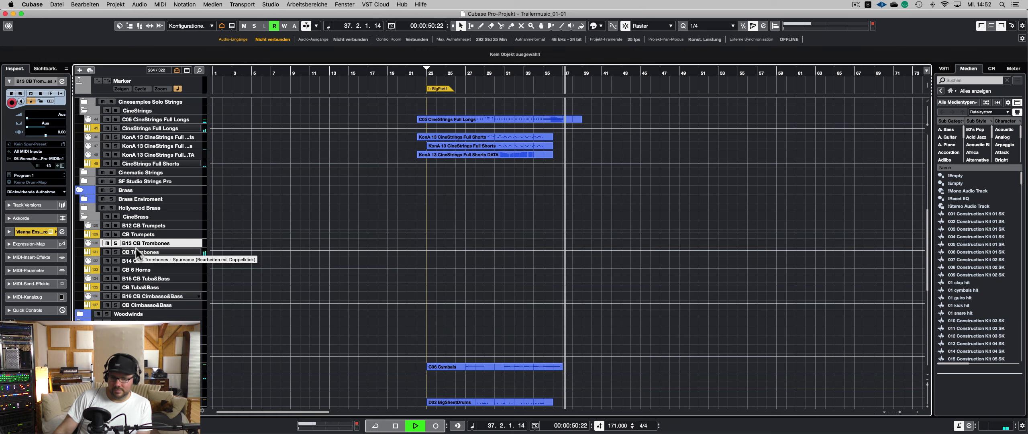
{"action": "key", "text": "space"}
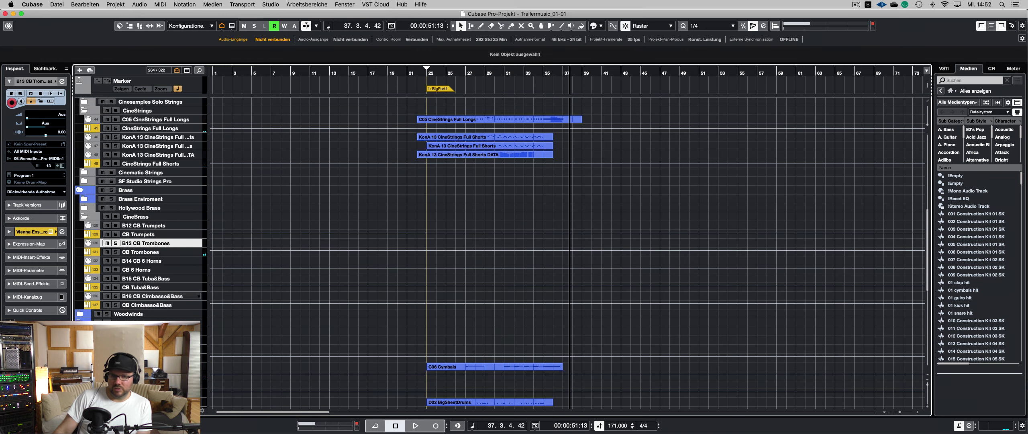
- Insert the just-played trombone performance with retrospective MIDI recording and open the new part in the Key Editor
{"action": "left_click", "coordinate": [280, 15]}
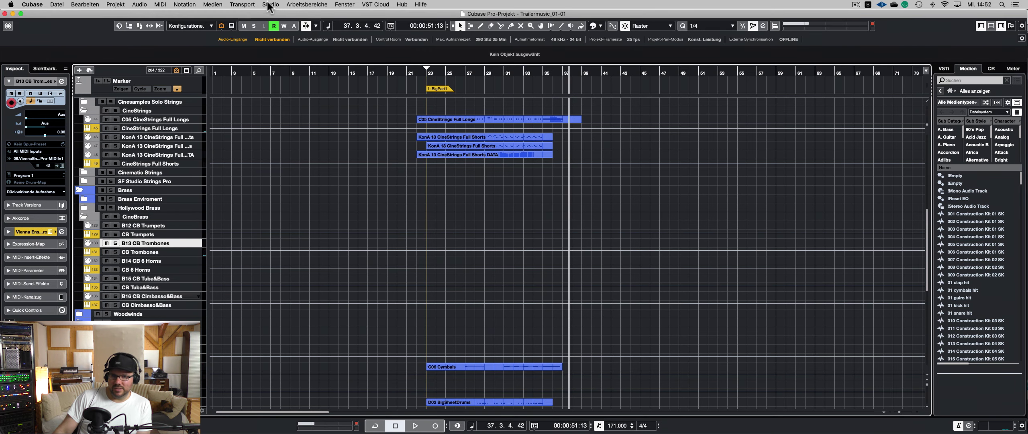
{"action": "left_click", "coordinate": [245, 5]}
{"action": "mouse_move", "coordinate": [267, 35]}
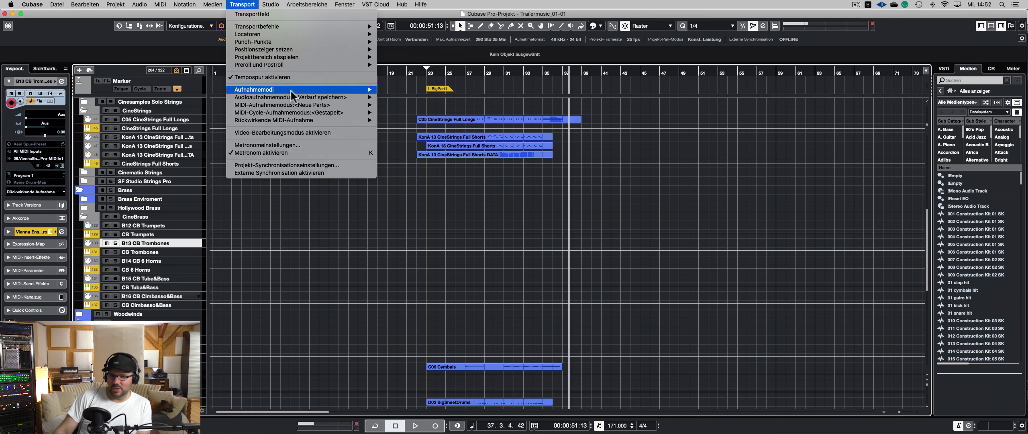
{"action": "mouse_move", "coordinate": [297, 120]}
{"action": "left_click", "coordinate": [392, 119]}
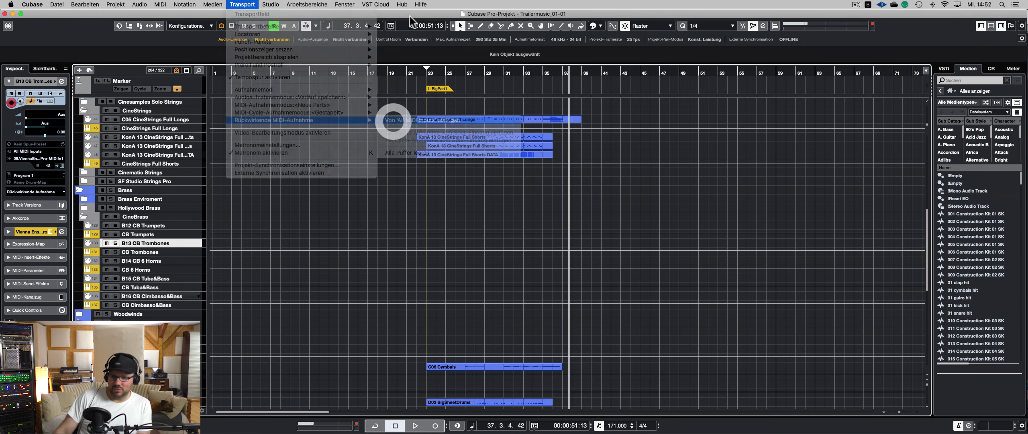
{"action": "left_click", "coordinate": [427, 71]}
{"action": "key", "text": "Return"}
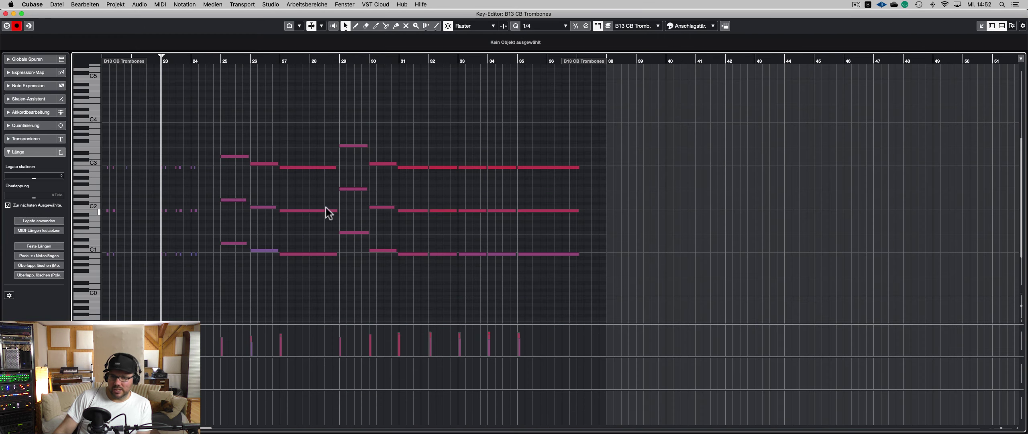
- Delete the short trombone notes before bar 25 and copy the long octave notes from bar 27 to bar 23
{"action": "scroll", "coordinate": [255, 181], "scroll_direction": "left", "scroll_amount": 5}
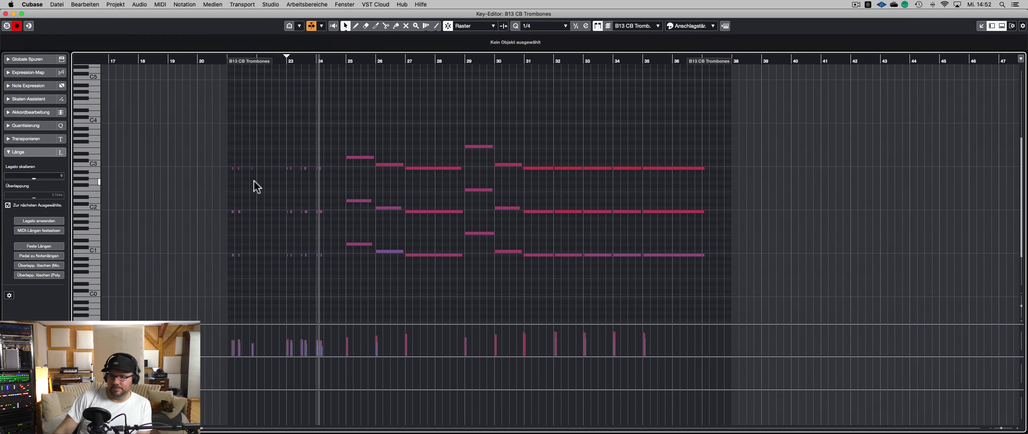
{"action": "scroll", "coordinate": [254, 182], "scroll_direction": "left", "scroll_amount": 1}
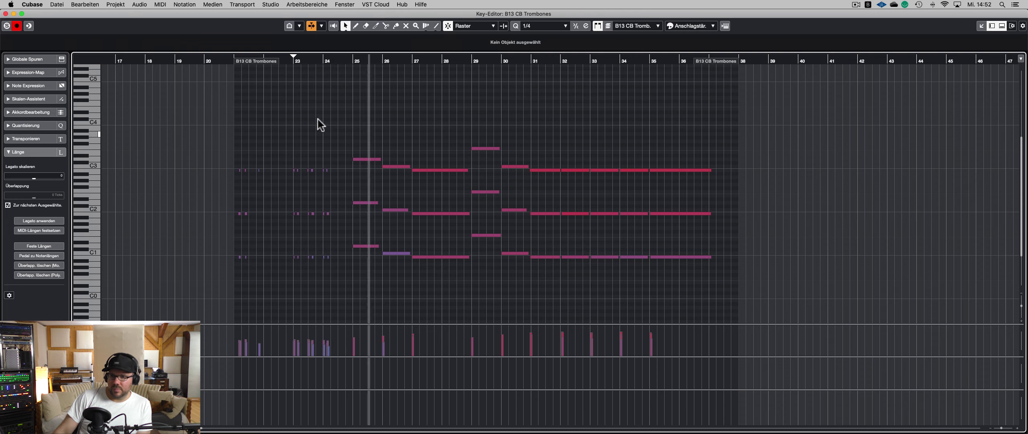
{"action": "left_click_drag", "start_coordinate": [329, 135], "coordinate": [197, 269]}
{"action": "key", "text": "Delete"}
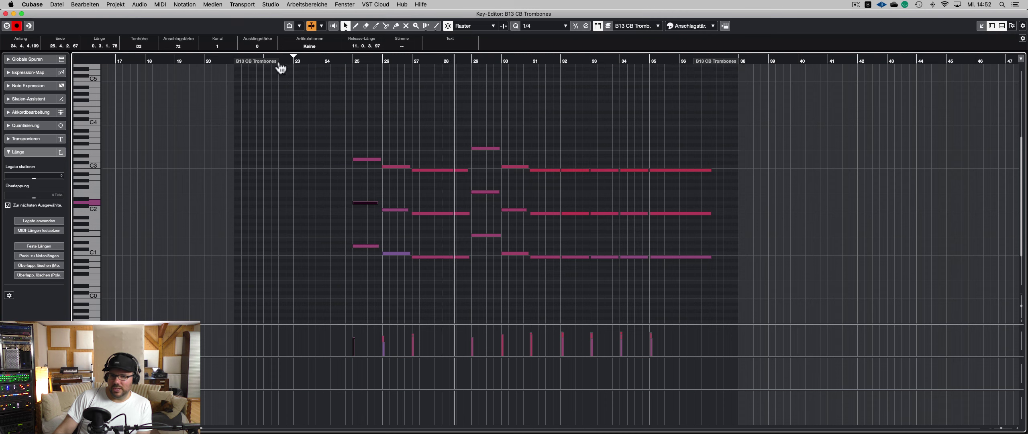
{"action": "left_click_drag", "start_coordinate": [410, 119], "coordinate": [442, 262]}
{"action": "left_click_drag", "start_coordinate": [431, 165], "coordinate": [313, 170]}
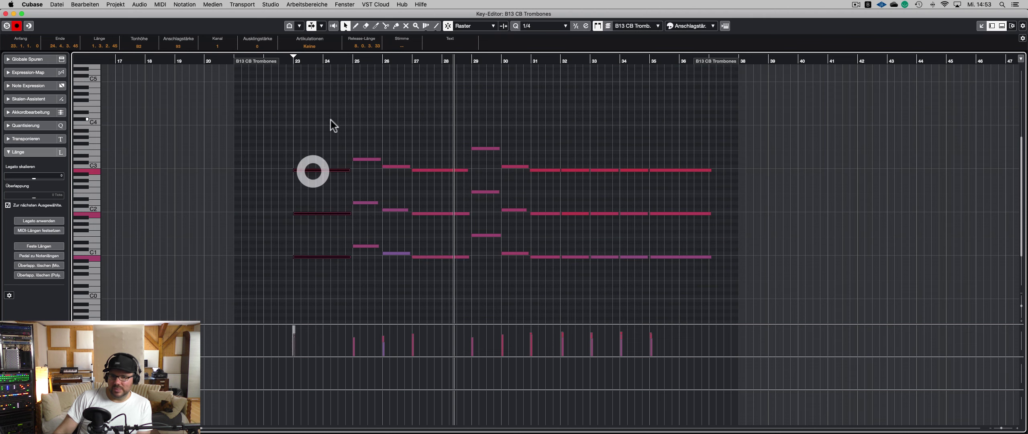
- Listen to the edited trombone notes, examine the repeated notes from bar 31, close the Key Editor and stop playback
{"action": "left_click", "coordinate": [330, 120]}
{"action": "key", "text": "super+a"}
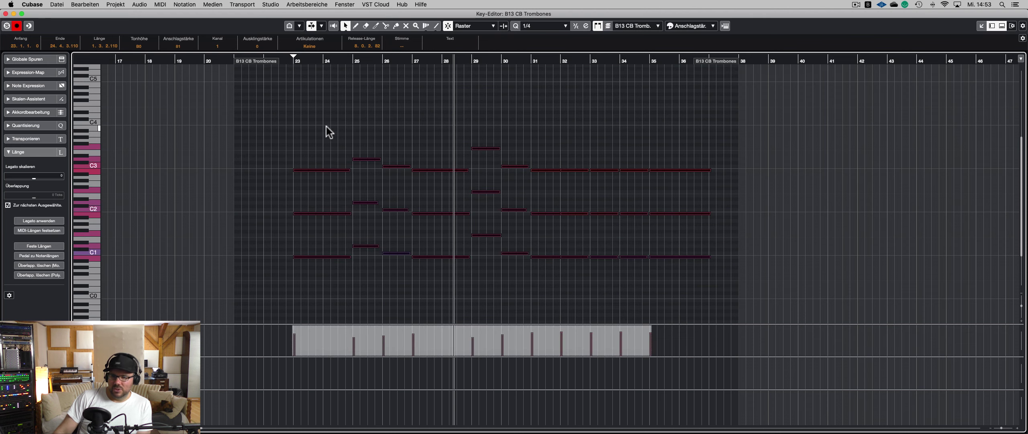
{"action": "left_click_drag", "start_coordinate": [299, 63], "coordinate": [277, 62]}
{"action": "left_click_drag", "start_coordinate": [543, 147], "coordinate": [690, 273]}
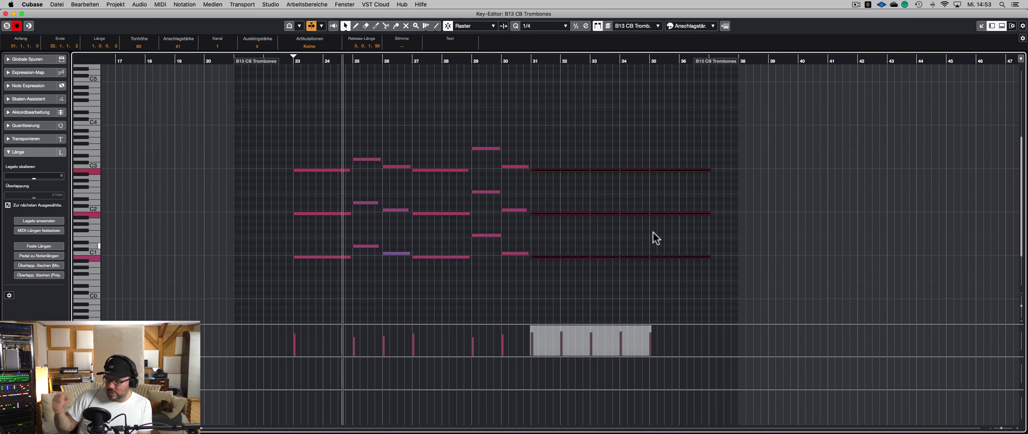
{"action": "left_click", "coordinate": [643, 200]}
{"action": "key", "text": "Return"}
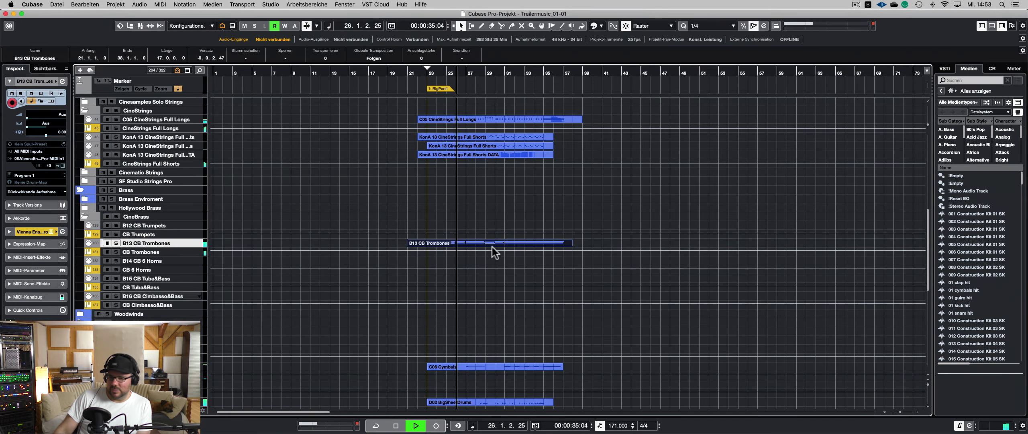
{"action": "left_click", "coordinate": [253, 242]}
{"action": "key", "text": "space"}
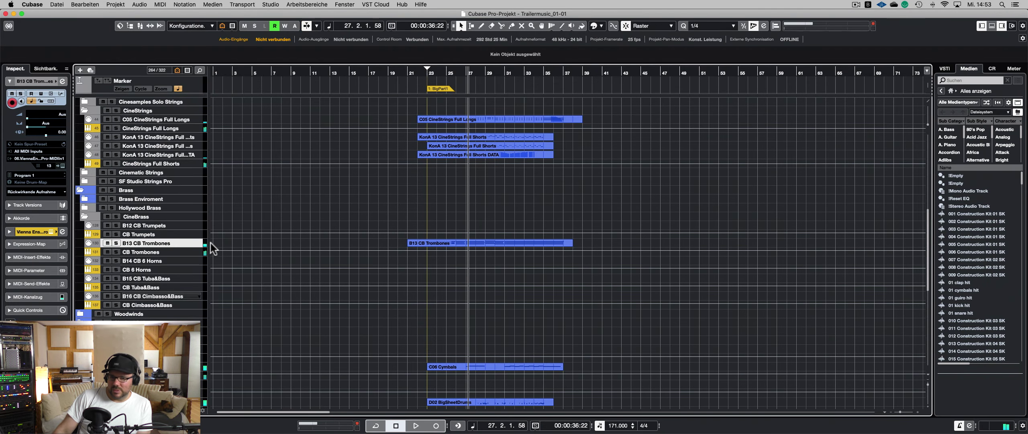
- Duplicate the B13 CB Trombones track and rename the copy B13 CB Trombones DATA
{"action": "key", "text": "super+d"}
{"action": "double_click", "coordinate": [177, 251]}
{"action": "key", "text": "Right"}
{"action": "type", "text": "D"}
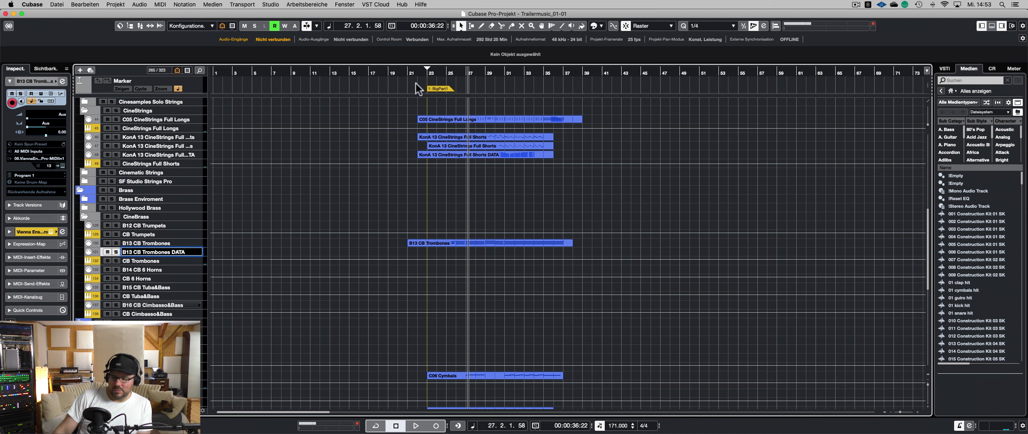
{"action": "key", "text": "Return"}
- Place the playhead at bar 22 and set the CB Trombones channel volume to -4.47 dB in the MixConsole
{"action": "left_click", "coordinate": [416, 72]}
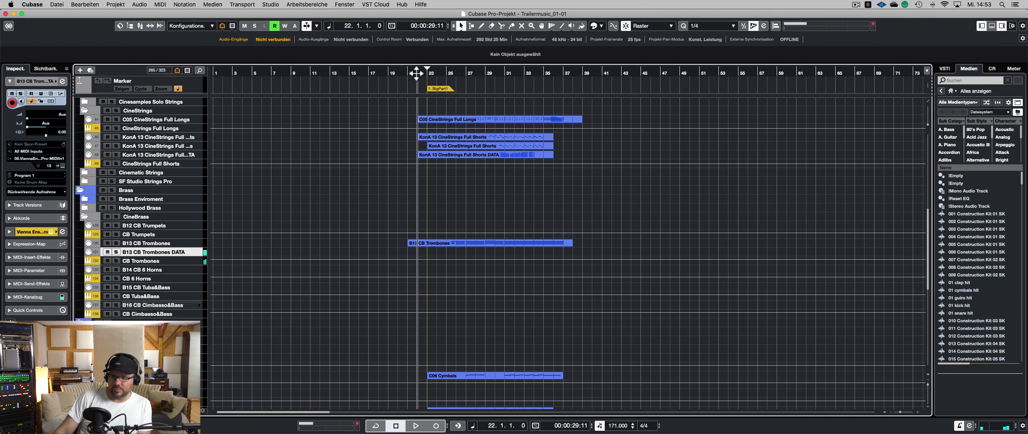
{"action": "key", "text": "F3"}
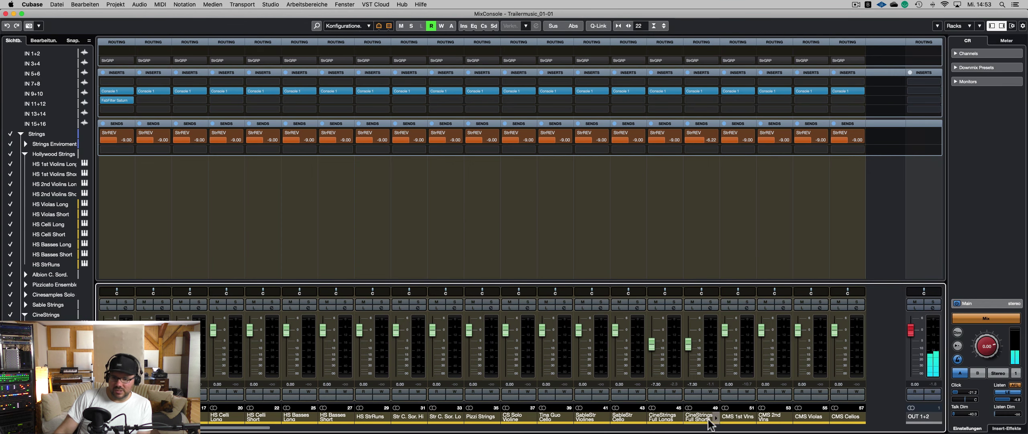
{"action": "left_click_drag", "start_coordinate": [252, 428], "coordinate": [440, 430]}
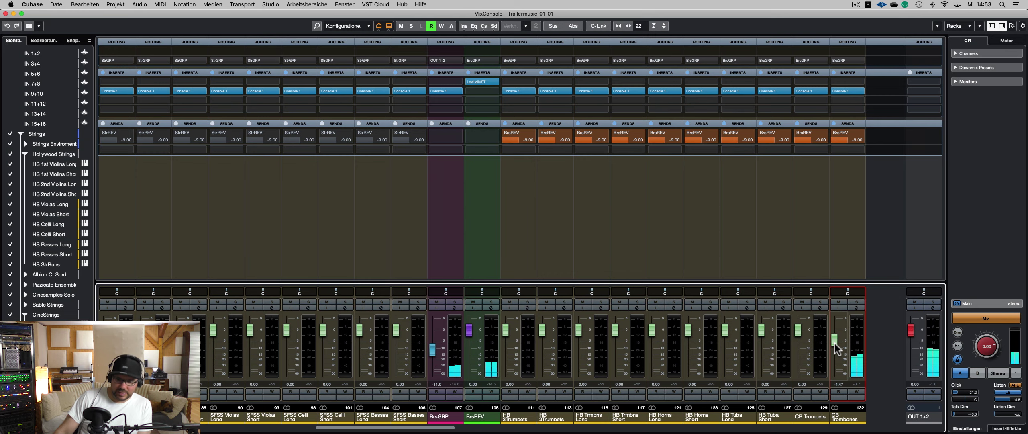
{"action": "key", "text": "F3"}
- Record controller data for the trombones on the B13 CB Trombones DATA track from bar 22
{"action": "key", "text": "KP_Multiply"}
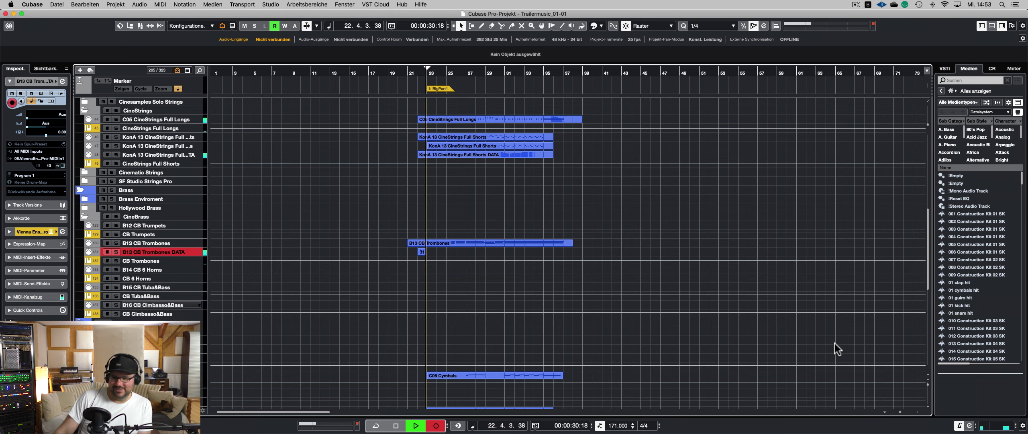
{"action": "key", "text": "F3"}
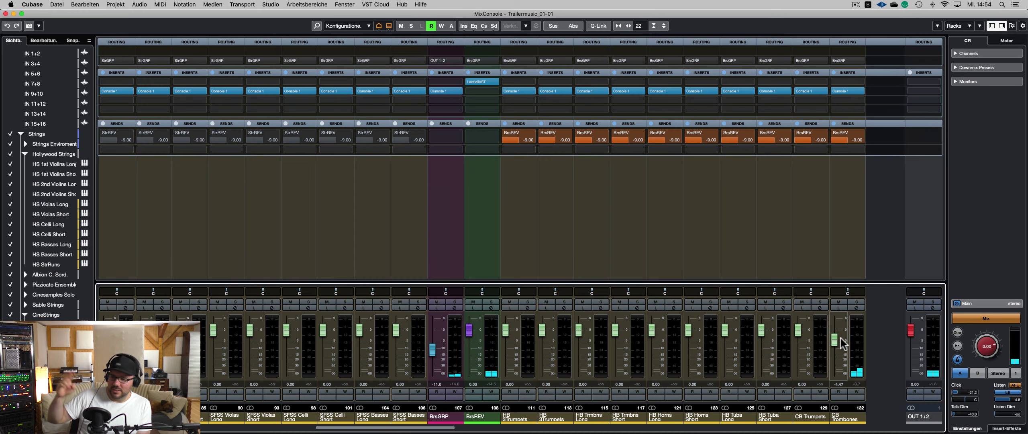
{"action": "key", "text": "F3"}
- Return the playhead to bar 22, select both B13 CB Trombones parts and solo their tracks
{"action": "left_click", "coordinate": [421, 72]}
{"action": "key", "text": "s"}
{"action": "left_click_drag", "start_coordinate": [403, 241], "coordinate": [445, 251]}
{"action": "key", "text": "s"}
{"action": "key", "text": "s"}
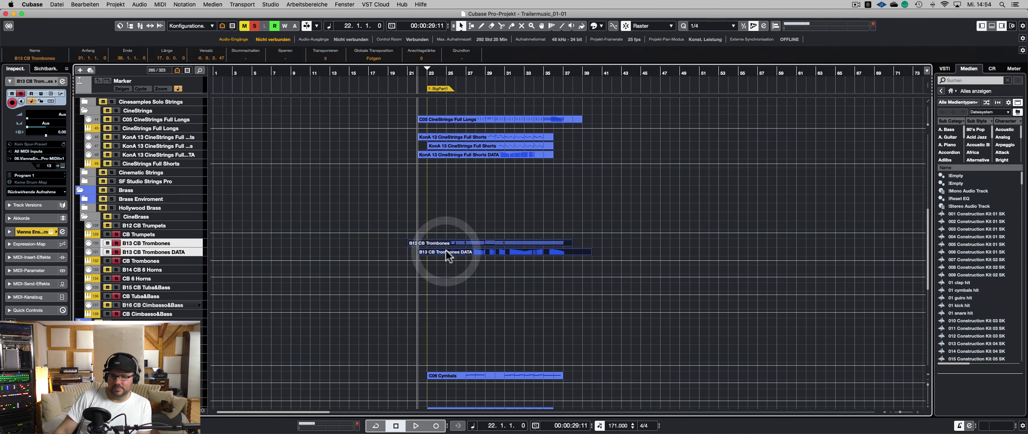
- Examine both trombone parts together in the Key Editor while they play soloed, close the editor and stop playback
{"action": "double_click", "coordinate": [446, 250]}
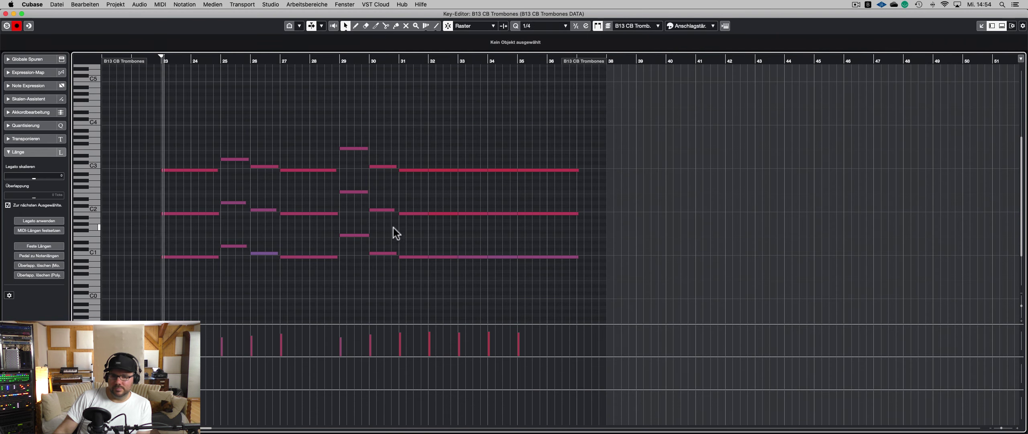
{"action": "scroll", "coordinate": [214, 219], "scroll_direction": "left", "scroll_amount": 3}
{"action": "key", "text": "f"}
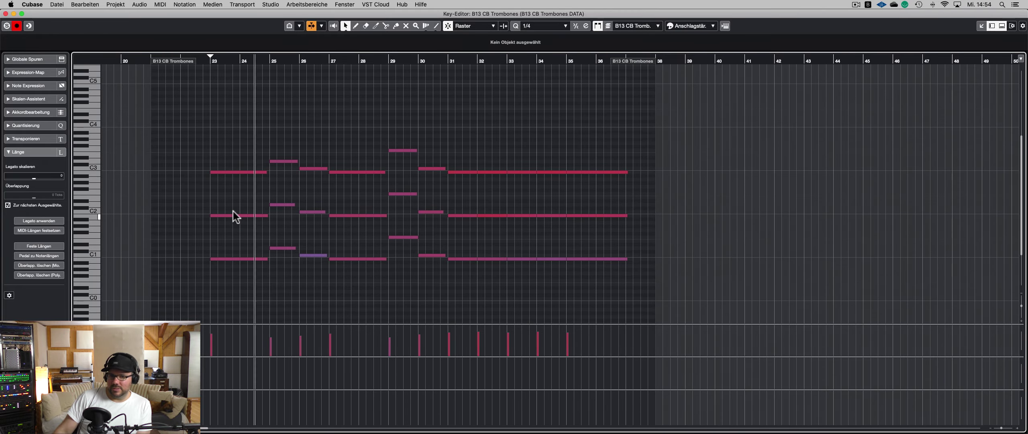
{"action": "left_click", "coordinate": [341, 286]}
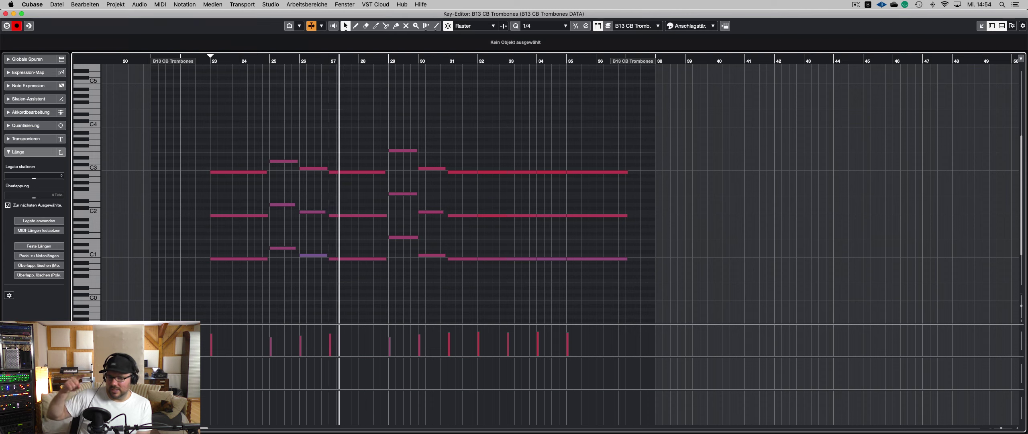
{"action": "left_click", "coordinate": [97, 333]}
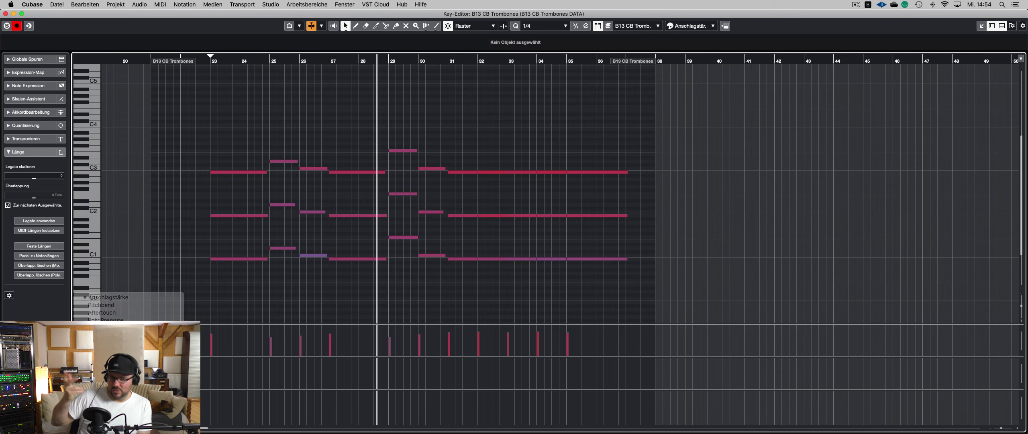
{"action": "left_click_drag", "start_coordinate": [266, 363], "coordinate": [202, 361]}
{"action": "key", "text": "Return"}
{"action": "key", "text": "space"}
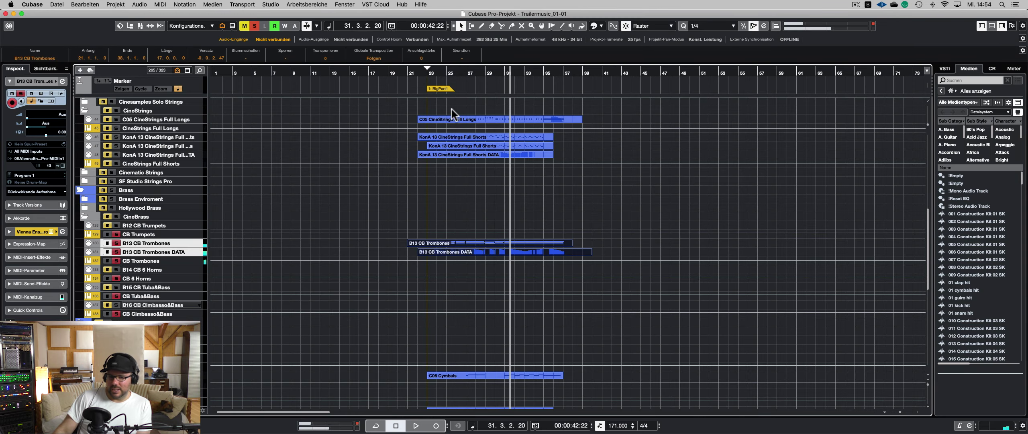
- Replay the section without solo, set the CB Trombones channel volume to -3.68 dB, deselect the parts and stop playback
{"action": "left_click", "coordinate": [405, 72]}
{"action": "key", "text": "space"}
{"action": "left_click", "coordinate": [180, 261]}
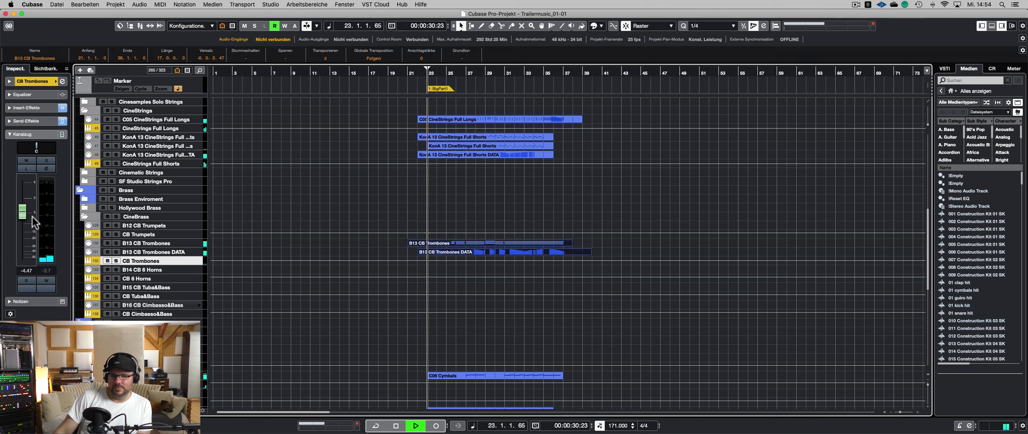
{"action": "left_click_drag", "start_coordinate": [23, 212], "coordinate": [27, 219]}
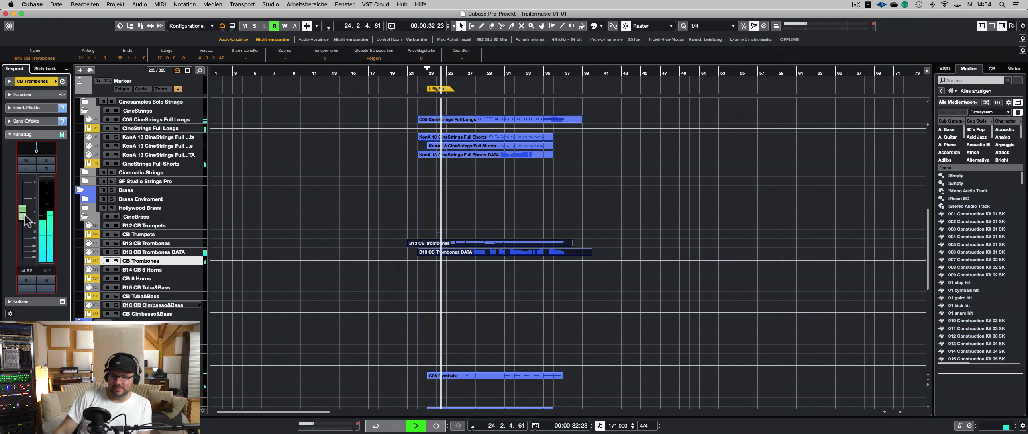
{"action": "left_click_drag", "start_coordinate": [14, 246], "coordinate": [23, 212]}
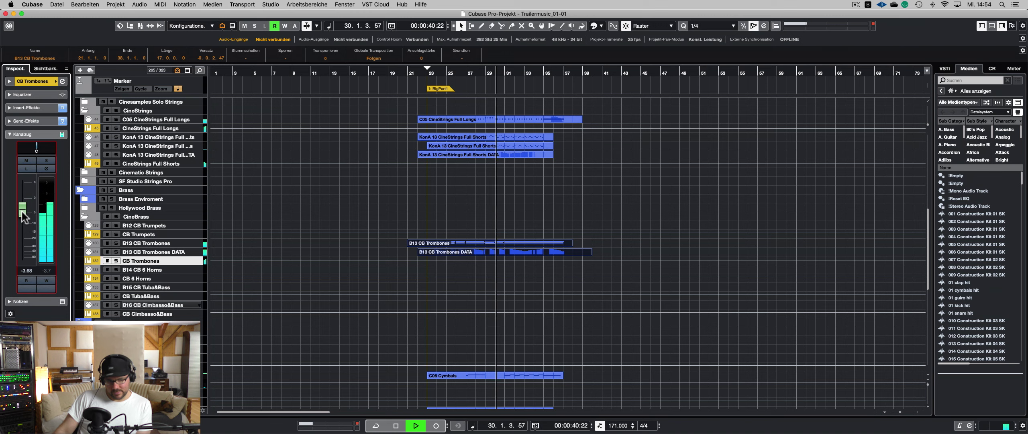
{"action": "left_click", "coordinate": [464, 197]}
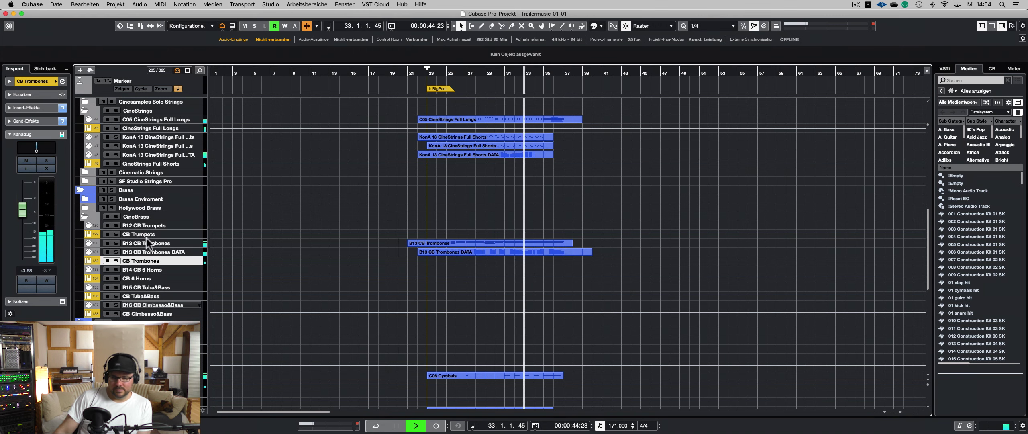
{"action": "key", "text": "space"}
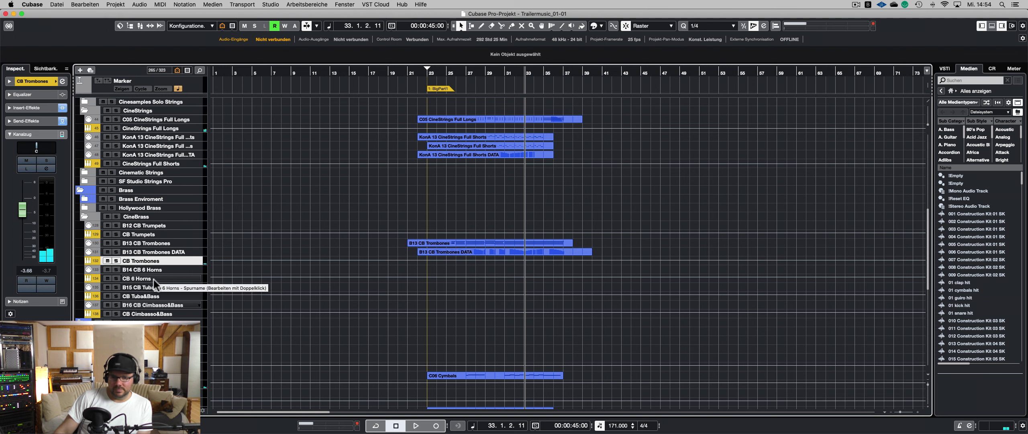
- Expand the Hollywood Brass folder and select the B08 HB 6 Horns Leg track
{"action": "left_click", "coordinate": [152, 278]}
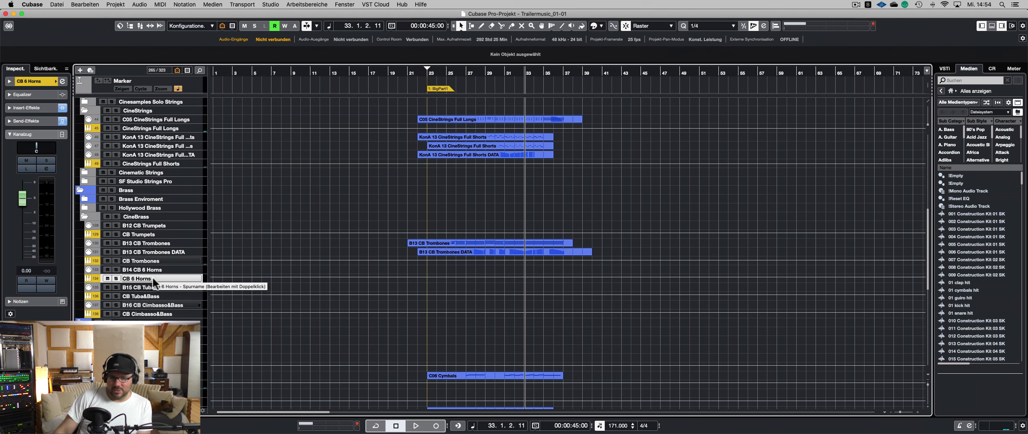
{"action": "key", "text": "Up"}
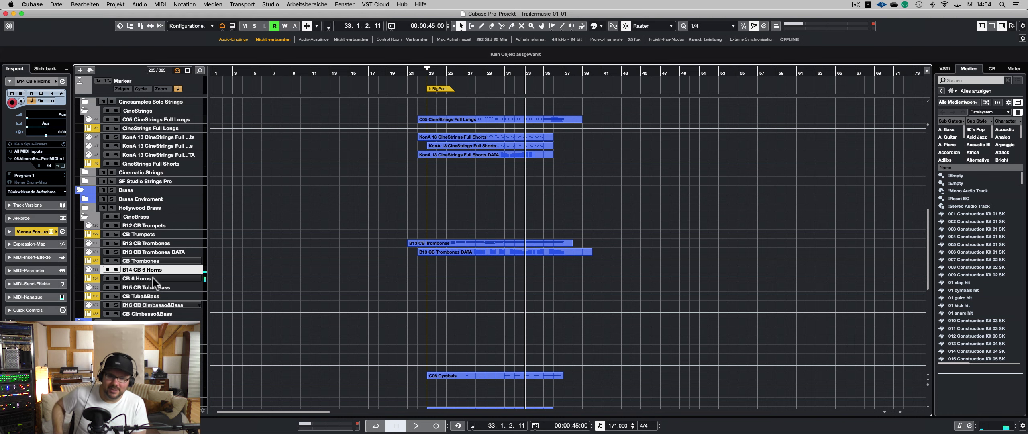
{"action": "left_click", "coordinate": [85, 207]}
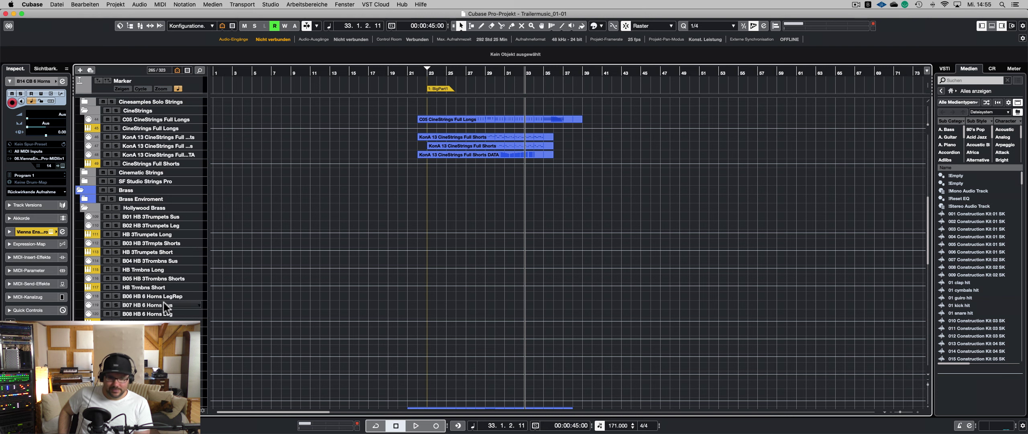
{"action": "left_click", "coordinate": [156, 314]}
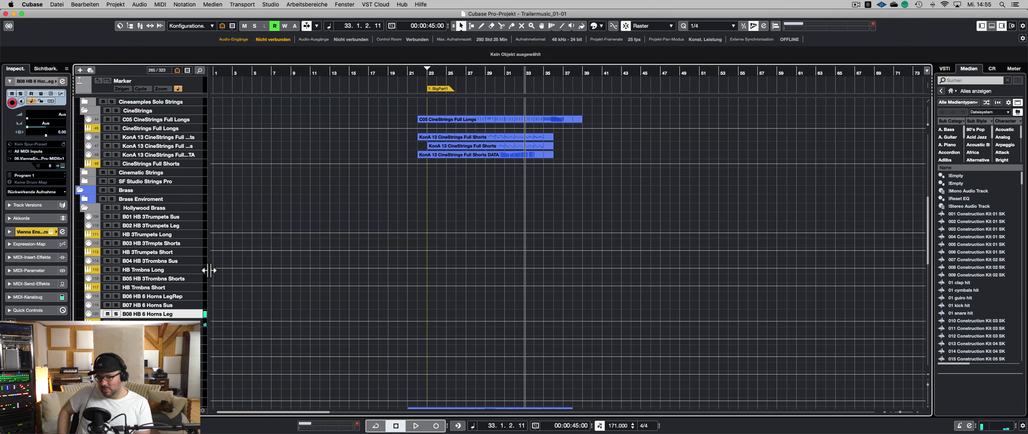
- Record a horn part on the B08 HB 6 Horns Leg track starting from bar 21
{"action": "left_click", "coordinate": [406, 75]}
{"action": "key", "text": "space"}
{"action": "key", "text": "space"}
{"action": "key", "text": "space"}
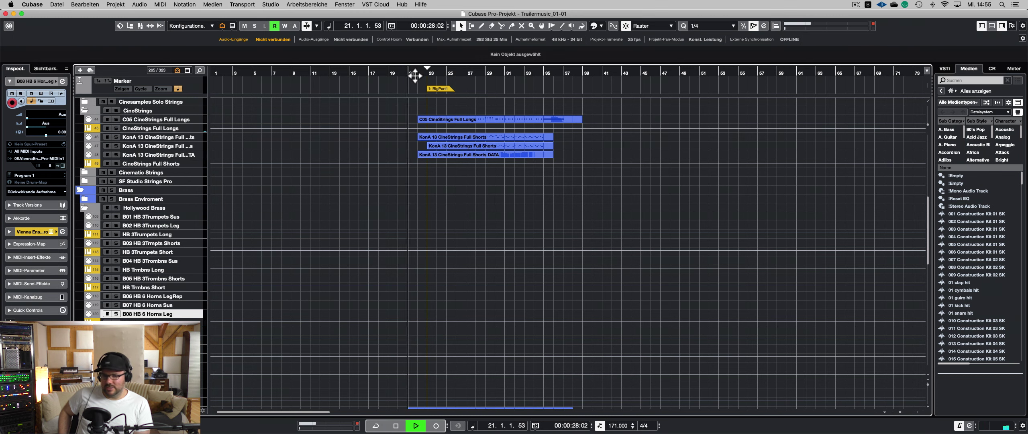
{"action": "key", "text": "KP_Multiply"}
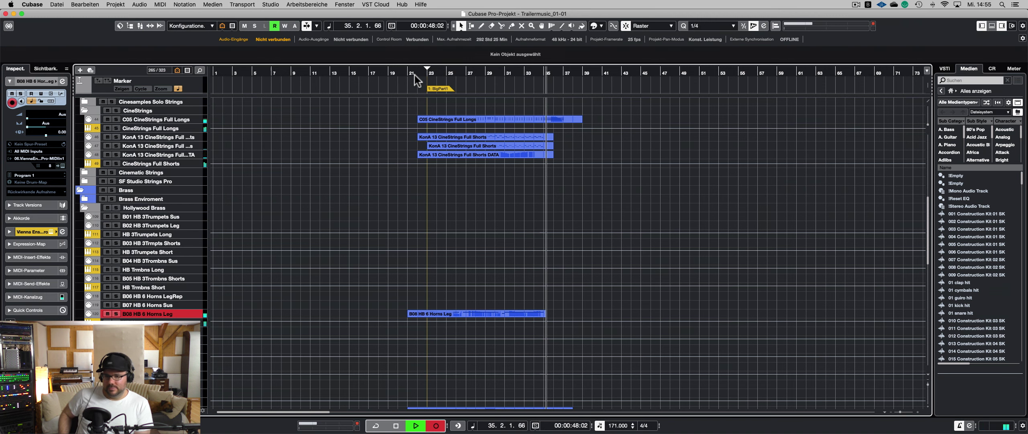
{"action": "key", "text": "space"}
- Play along on the B12 CB Trumpets track and insert the performance as a retrospective MIDI recording from All MIDI Inputs
{"action": "scroll", "coordinate": [189, 225], "scroll_direction": "down", "scroll_amount": 6}
{"action": "left_click", "coordinate": [189, 253]}
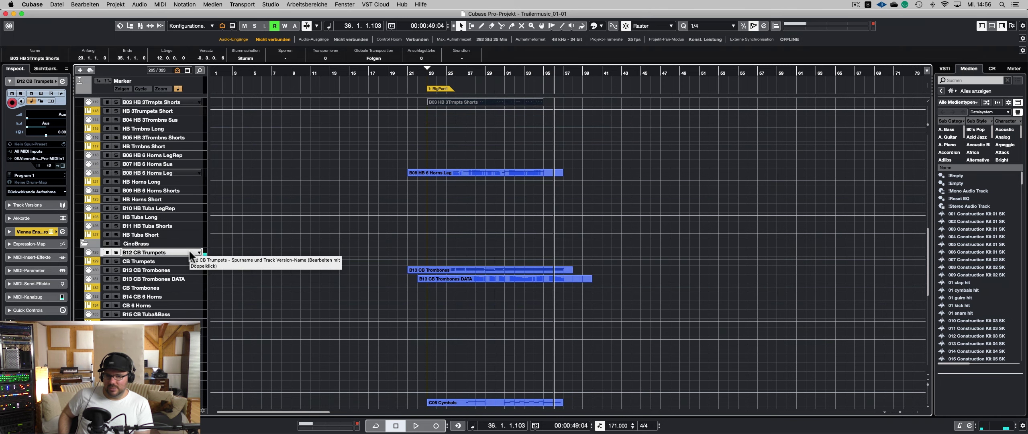
{"action": "key", "text": "space"}
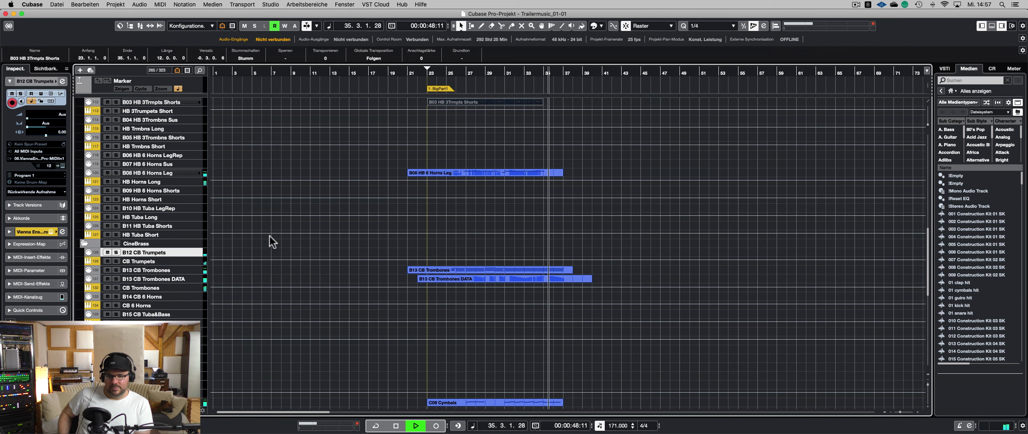
{"action": "left_click", "coordinate": [348, 249]}
{"action": "key", "text": "space"}
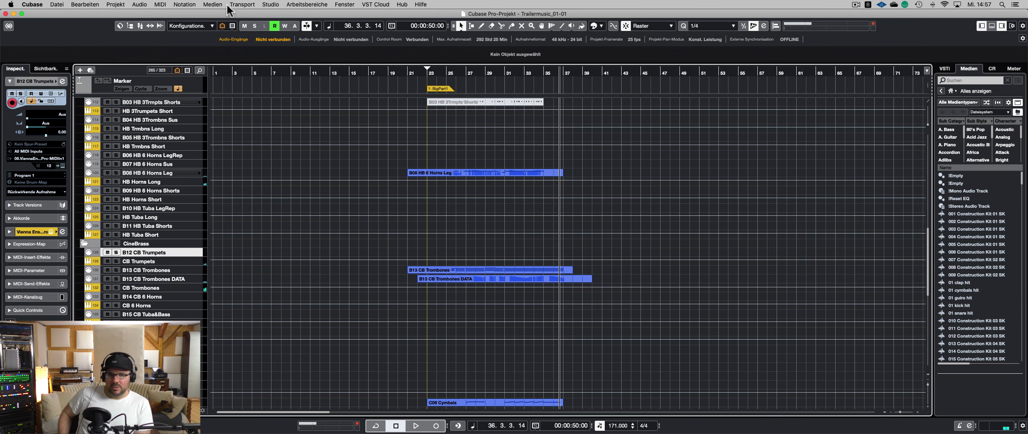
{"action": "left_click", "coordinate": [229, 4]}
{"action": "mouse_move", "coordinate": [321, 120]}
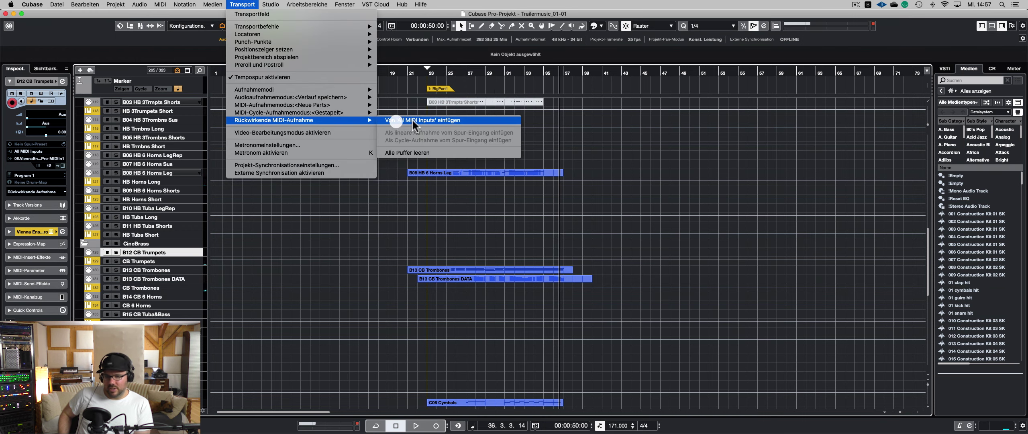
{"action": "left_click", "coordinate": [397, 120]}
- Start playback from bar 22 and open the inserted B12 CB Trumpets part in the Key Editor
{"action": "left_click", "coordinate": [419, 73]}
{"action": "key", "text": "Return"}
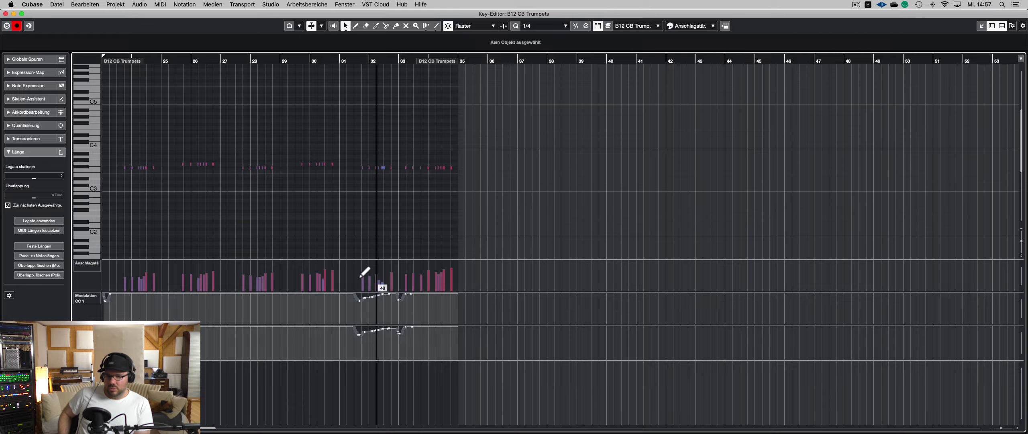
{"action": "scroll", "coordinate": [263, 210], "scroll_direction": "left", "scroll_amount": 3}
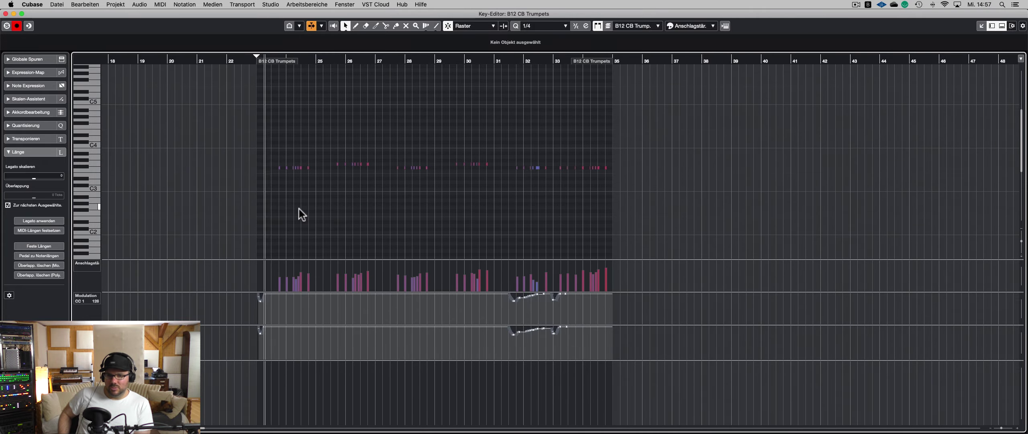
{"action": "scroll", "coordinate": [299, 209], "scroll_direction": "up", "scroll_amount": 3}
{"action": "scroll", "coordinate": [299, 209], "scroll_direction": "up", "scroll_amount": 1}
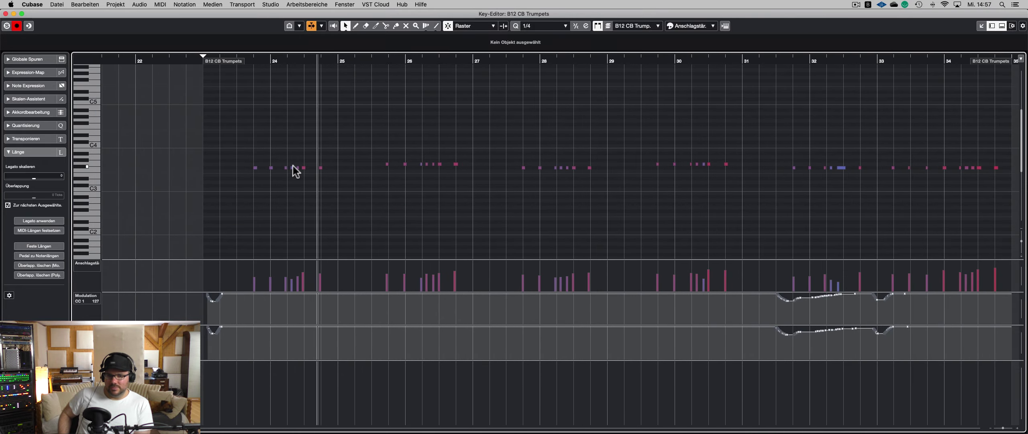
- Select all notes of the trumpet part and lower their velocities to nearly the minimum
{"action": "key", "text": "super+a"}
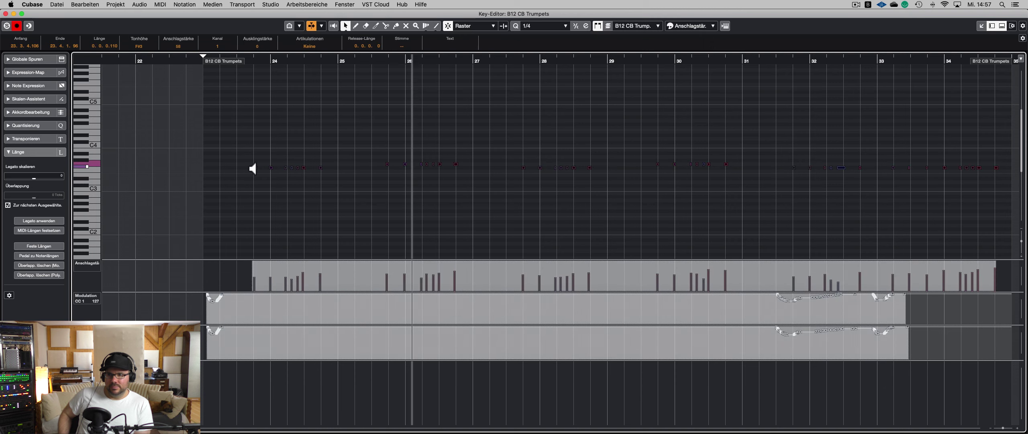
{"action": "left_click_drag", "start_coordinate": [251, 243], "coordinate": [253, 245]}
{"action": "left_click_drag", "start_coordinate": [252, 168], "coordinate": [257, 166]}
{"action": "scroll", "coordinate": [255, 172], "scroll_direction": "down", "scroll_amount": 2}
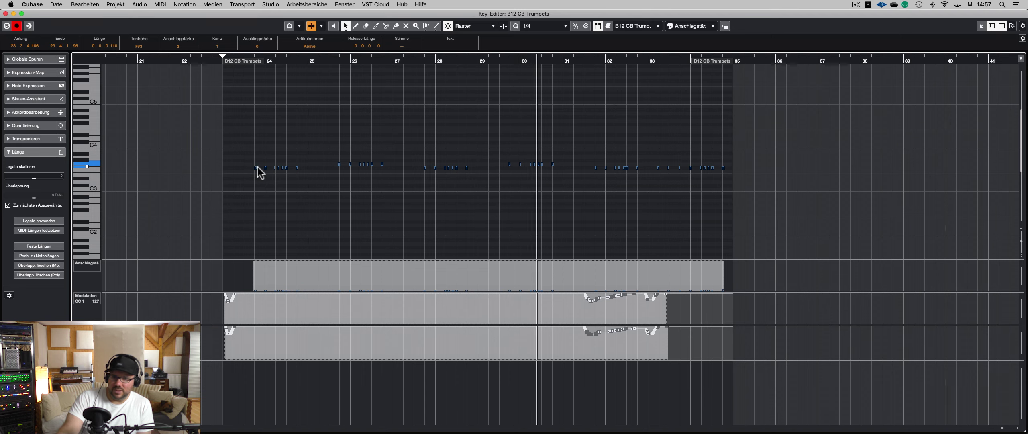
- Quantize all notes of the trumpet part to 1/8 triplets
{"action": "left_click", "coordinate": [263, 141]}
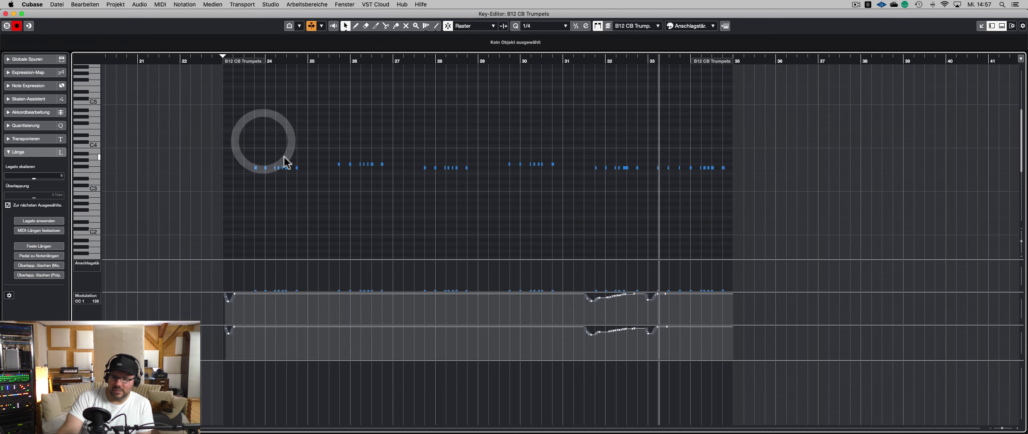
{"action": "left_click", "coordinate": [283, 147]}
{"action": "key", "text": "super+a"}
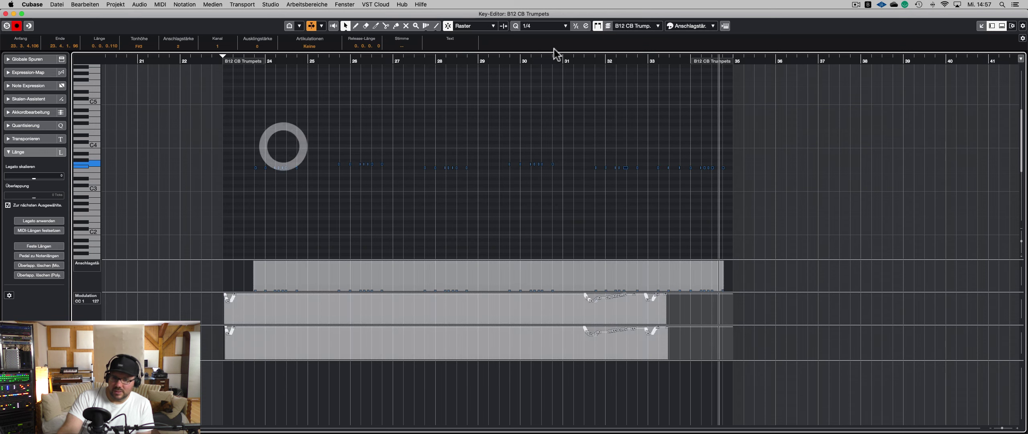
{"action": "left_click", "coordinate": [544, 26]}
{"action": "left_click", "coordinate": [538, 97]}
{"action": "key", "text": "q"}
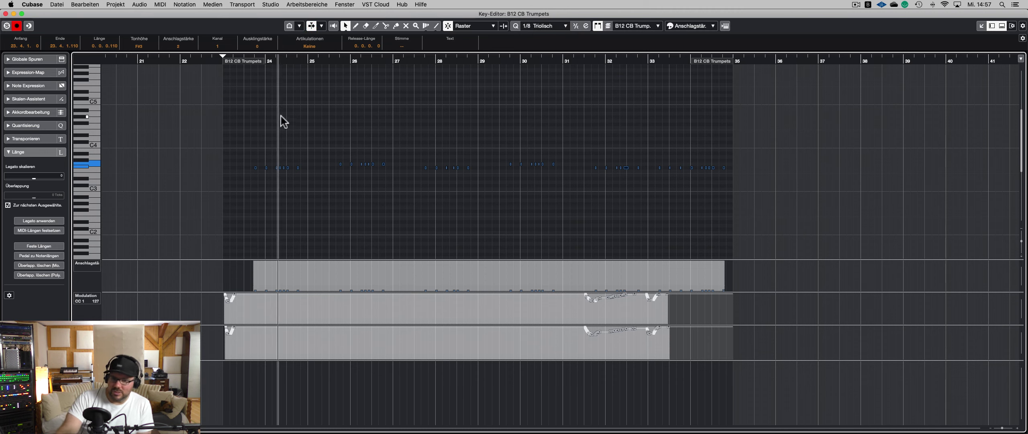
- Select the two opening notes of each trumpet phrase and inspect the quantized rhythm across the whole part
{"action": "left_click", "coordinate": [266, 174]}
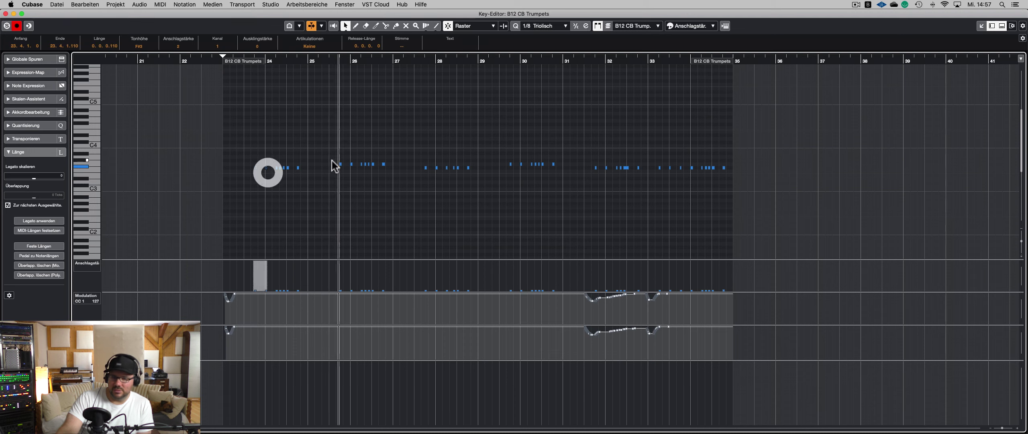
{"action": "left_click", "coordinate": [351, 164], "text": "shift"}
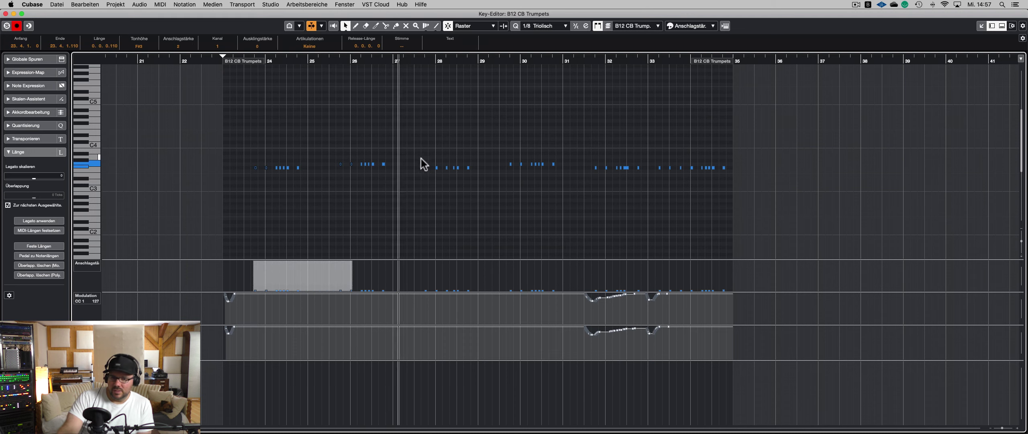
{"action": "left_click", "coordinate": [437, 167], "text": "shift"}
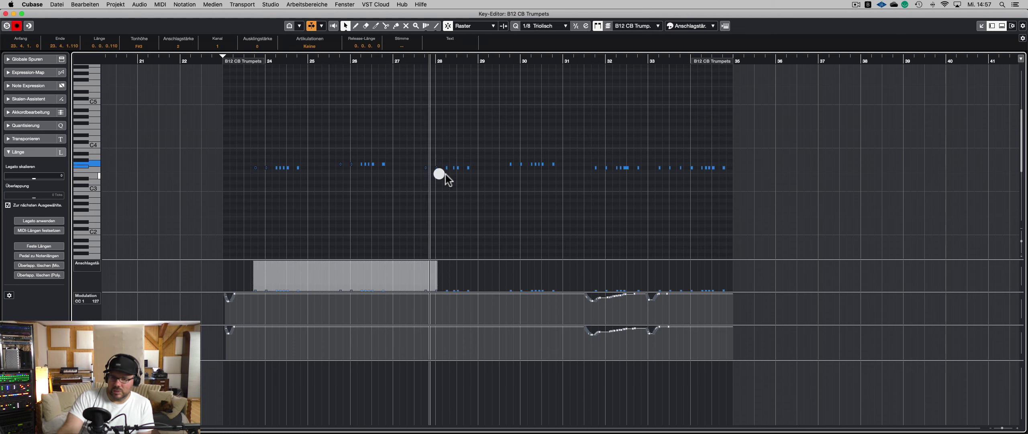
{"action": "left_click", "coordinate": [521, 164], "text": "shift"}
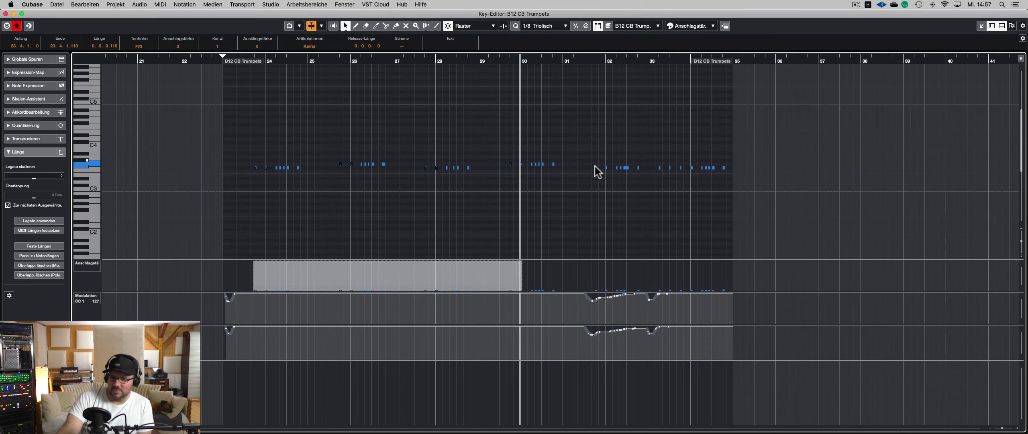
{"action": "left_click", "coordinate": [606, 168], "text": "shift"}
{"action": "scroll", "coordinate": [633, 177], "scroll_direction": "up", "scroll_amount": 4}
{"action": "scroll", "coordinate": [633, 179], "scroll_direction": "up", "scroll_amount": 1}
{"action": "scroll", "coordinate": [630, 177], "scroll_direction": "right", "scroll_amount": 2}
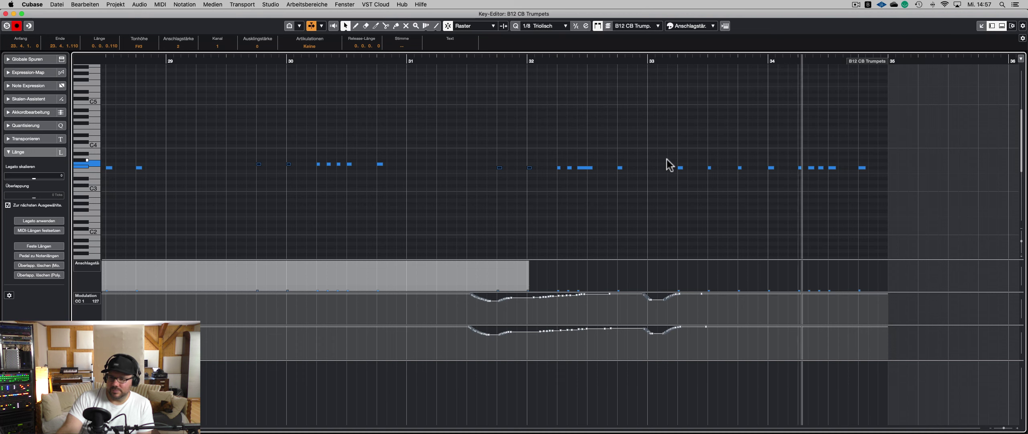
{"action": "scroll", "coordinate": [665, 159], "scroll_direction": "down", "scroll_amount": 4}
{"action": "scroll", "coordinate": [580, 161], "scroll_direction": "left", "scroll_amount": 6}
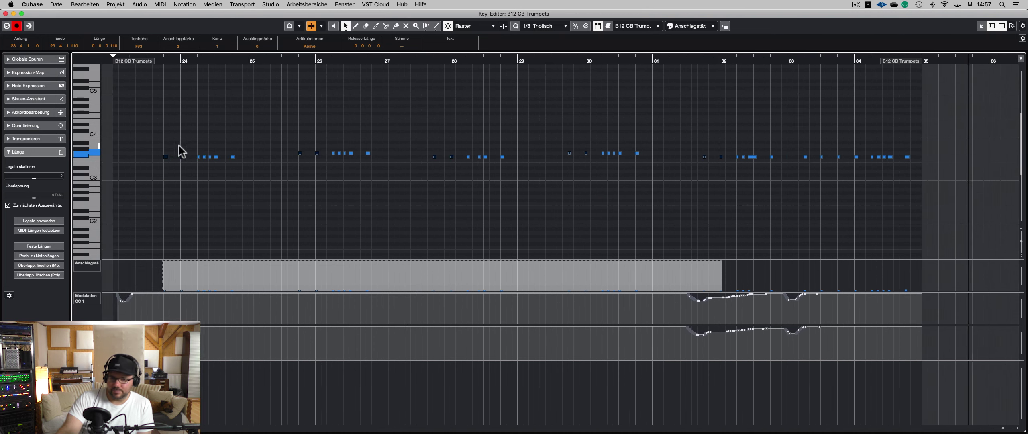
{"action": "scroll", "coordinate": [160, 154], "scroll_direction": "down", "scroll_amount": 1}
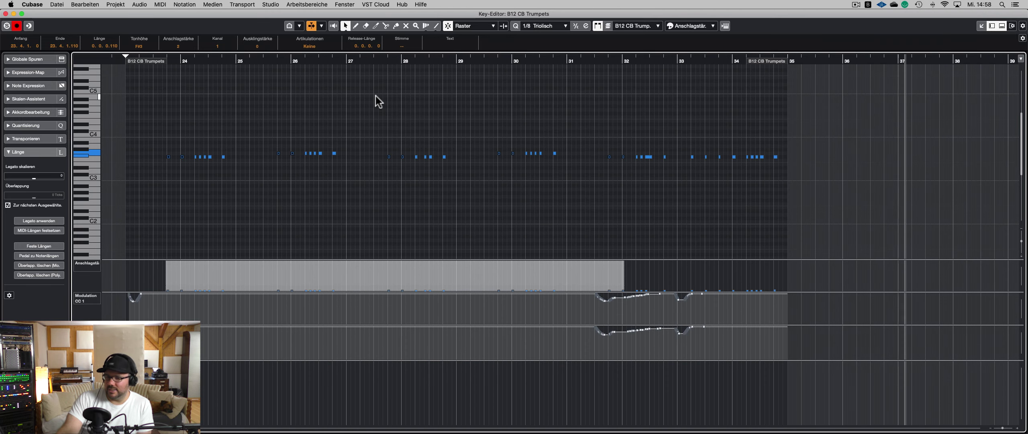
- Replay the trumpet part, close its editor and set the B12 CB Trumpets track delay to -30 ms
{"action": "key", "text": "space"}
{"action": "key", "text": "space"}
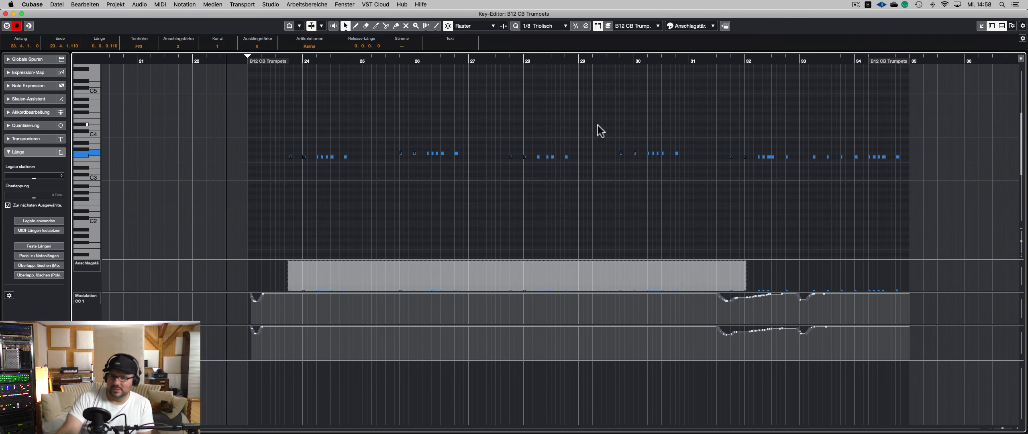
{"action": "key", "text": "Return"}
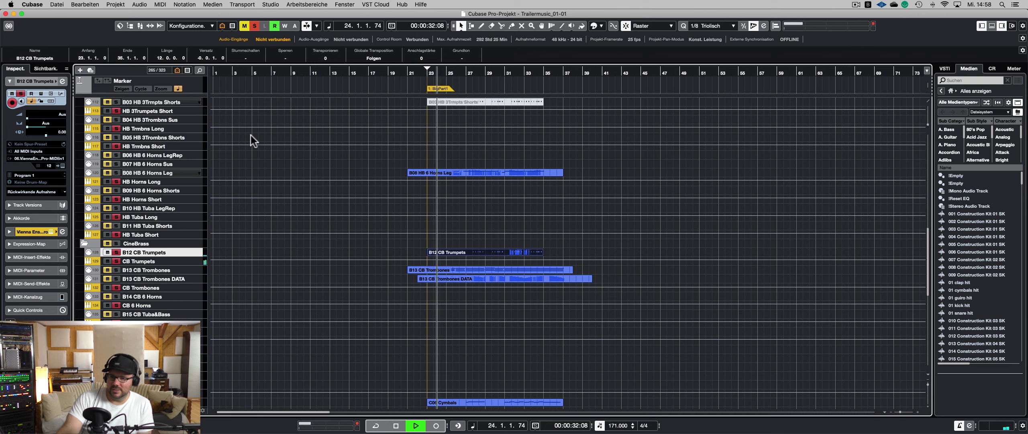
{"action": "double_click", "coordinate": [62, 132]}
{"action": "type", "text": "-2"}
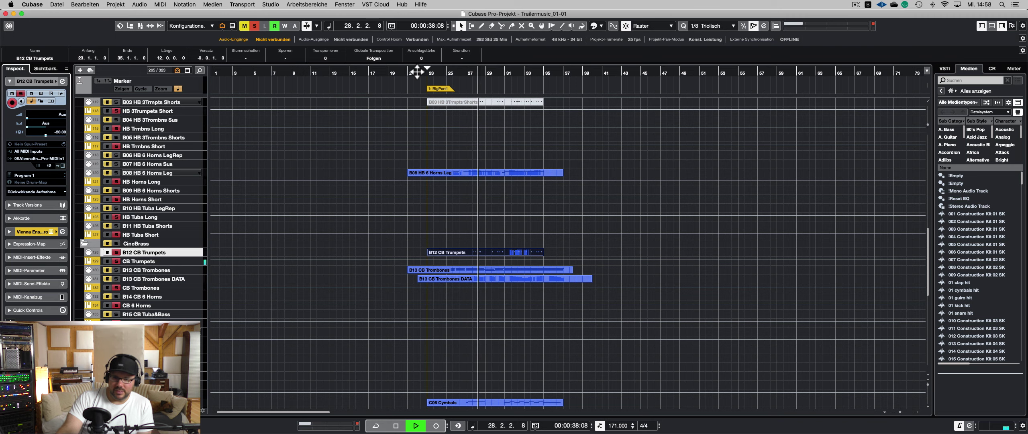
- Reopen the trumpet part in the Key Editor and copy the F#3 note at bar 28 beat 2 to 28.2.2.40
{"action": "key", "text": "space"}
{"action": "double_click", "coordinate": [506, 252]}
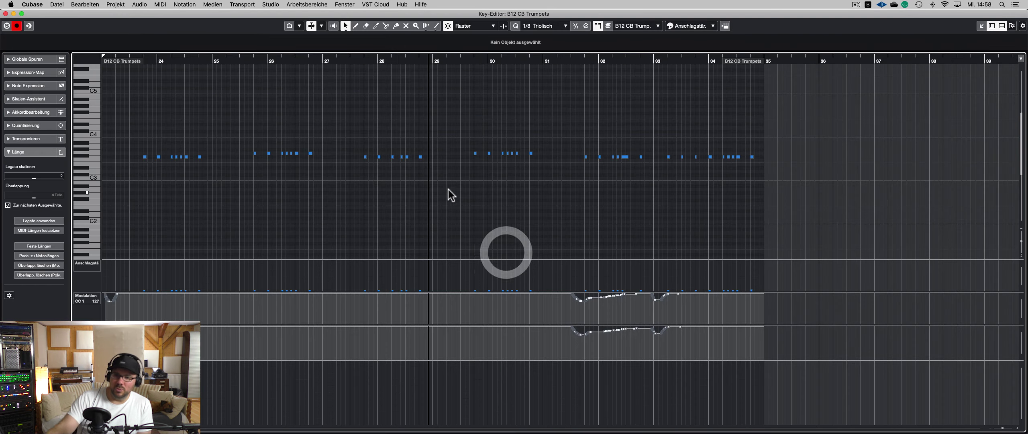
{"action": "left_click", "coordinate": [369, 60]}
{"action": "key", "text": "h"}
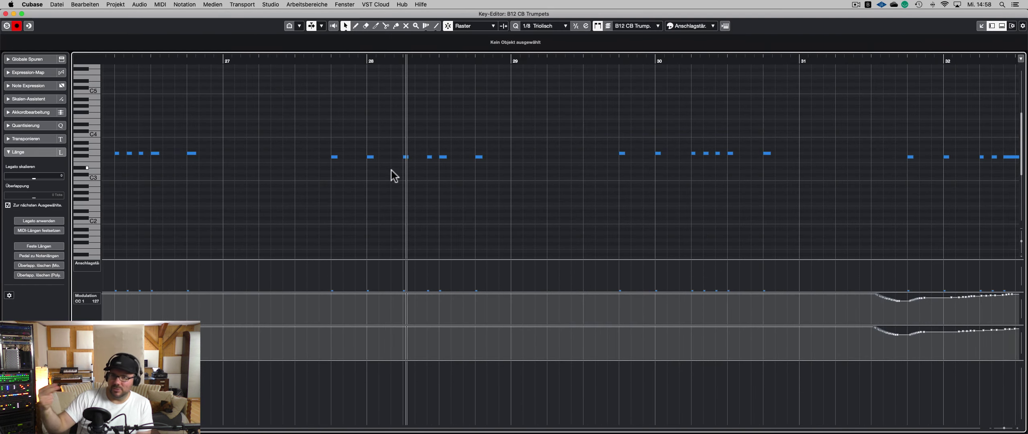
{"action": "left_click", "coordinate": [406, 157]}
{"action": "left_click_drag", "start_coordinate": [407, 159], "coordinate": [418, 160]}
- Copy the F#3 note within bar 32 beat 2 to position 32.2.3.80 and replay the passage from the end of bar 31
{"action": "scroll", "coordinate": [427, 165], "scroll_direction": "down", "scroll_amount": 4}
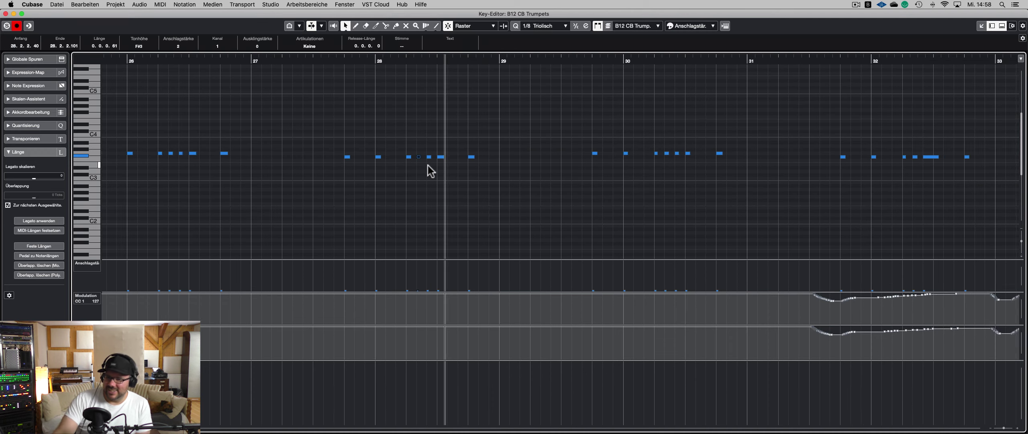
{"action": "scroll", "coordinate": [427, 164], "scroll_direction": "right", "scroll_amount": 2}
{"action": "scroll", "coordinate": [427, 164], "scroll_direction": "right", "scroll_amount": 1}
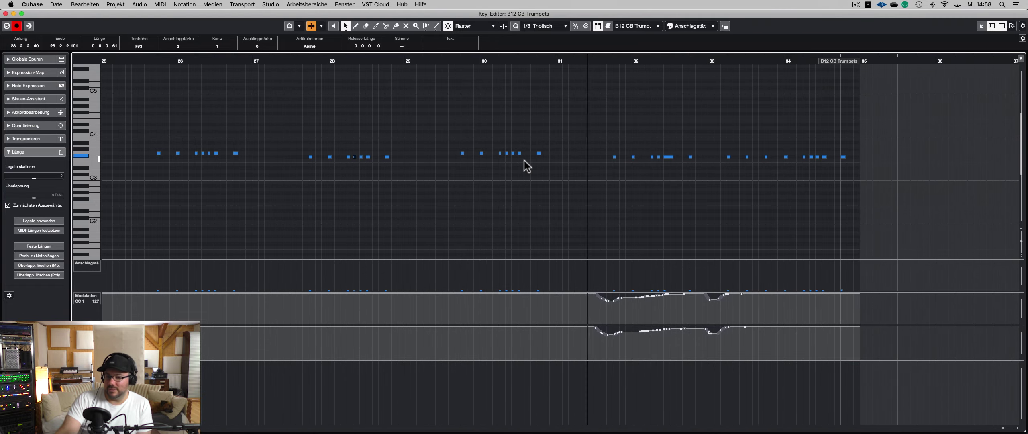
{"action": "scroll", "coordinate": [524, 160], "scroll_direction": "right", "scroll_amount": 4}
{"action": "key", "text": "space"}
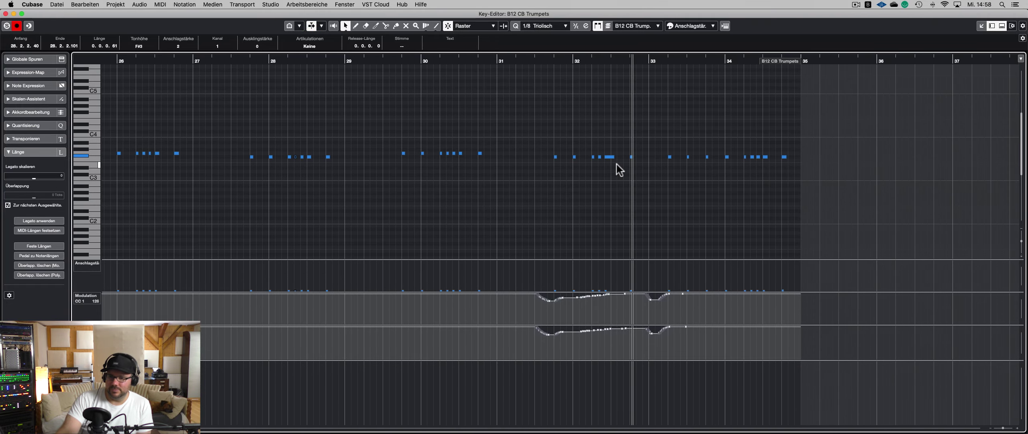
{"action": "scroll", "coordinate": [607, 160], "scroll_direction": "up", "scroll_amount": 4}
{"action": "left_click", "coordinate": [614, 157]}
{"action": "left_click_drag", "start_coordinate": [615, 157], "coordinate": [638, 158]}
{"action": "left_click", "coordinate": [593, 158], "text": "alt"}
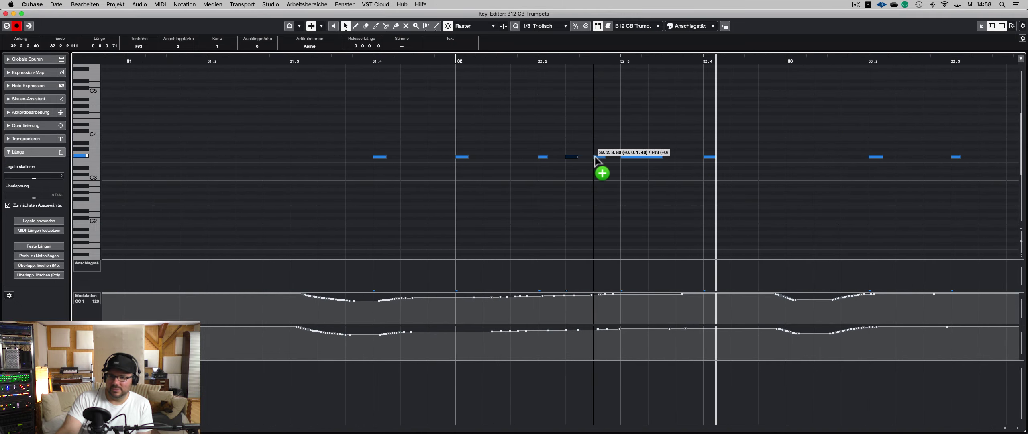
{"action": "left_click", "coordinate": [374, 62]}
{"action": "key", "text": "space"}
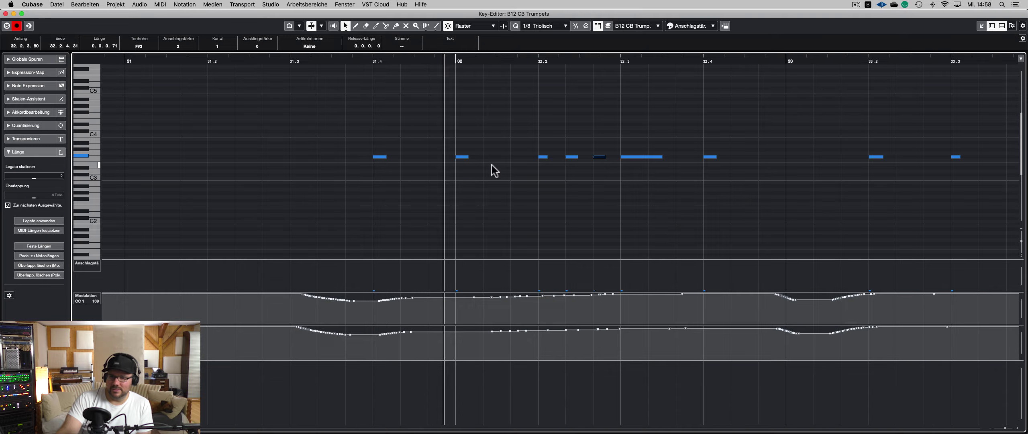
- Close the trumpet part's editor and replay the arrangement from bar 21
{"action": "scroll", "coordinate": [491, 169], "scroll_direction": "down", "scroll_amount": 5}
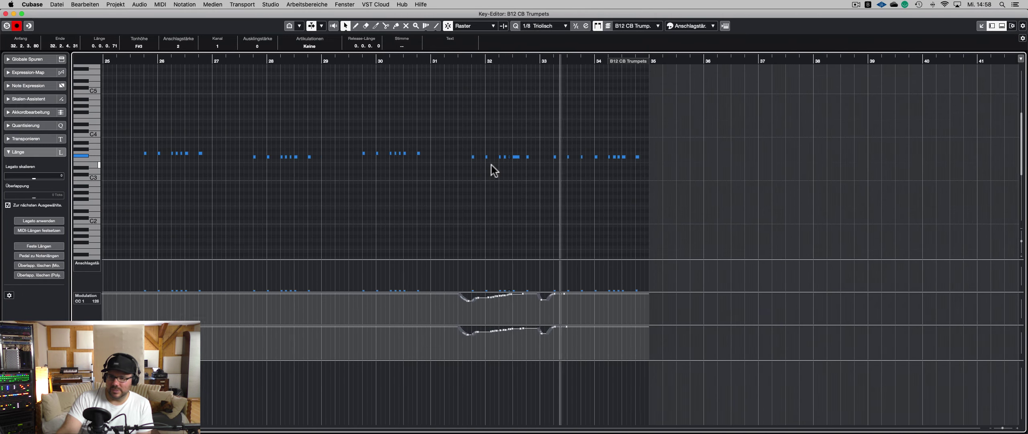
{"action": "key", "text": "Return"}
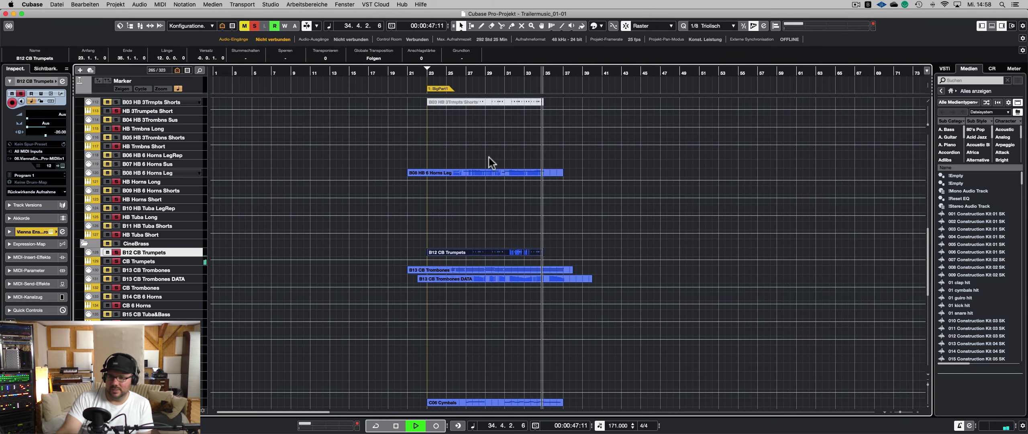
{"action": "key", "text": "F3"}
{"action": "key", "text": "F3"}
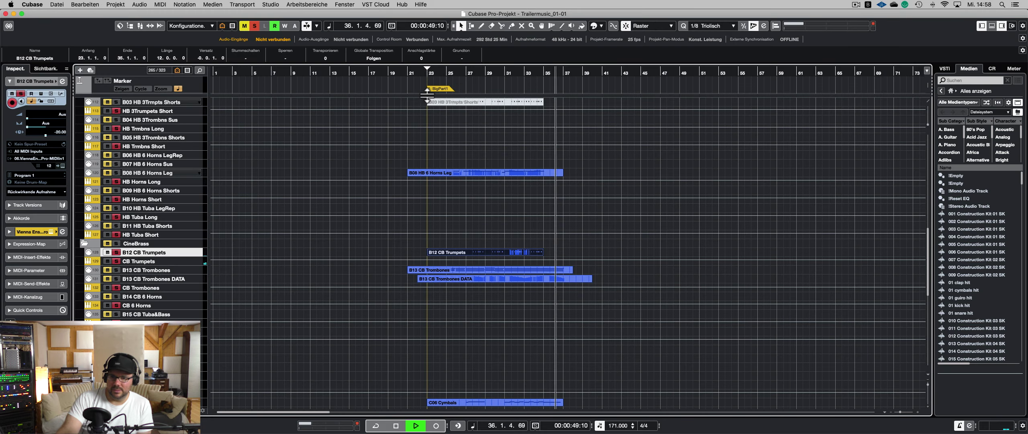
{"action": "key", "text": "space"}
{"action": "left_click", "coordinate": [413, 73]}
{"action": "key", "text": "space"}
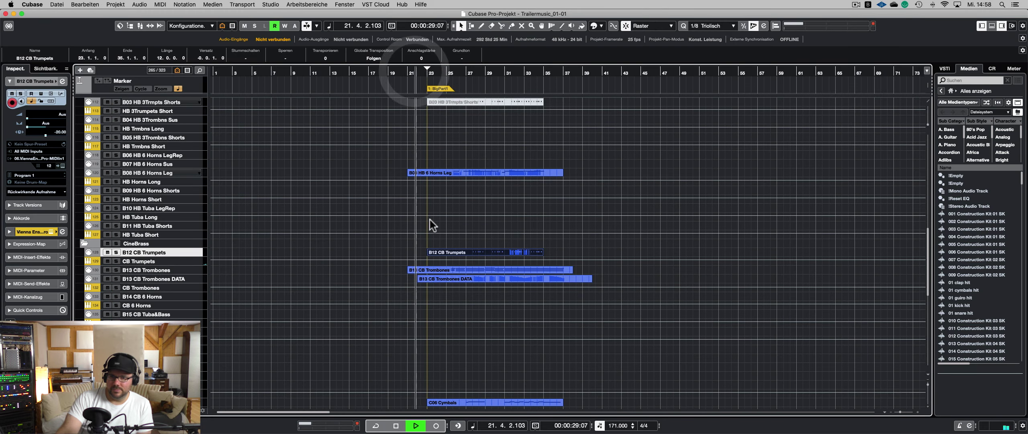
{"action": "left_click", "coordinate": [397, 243]}
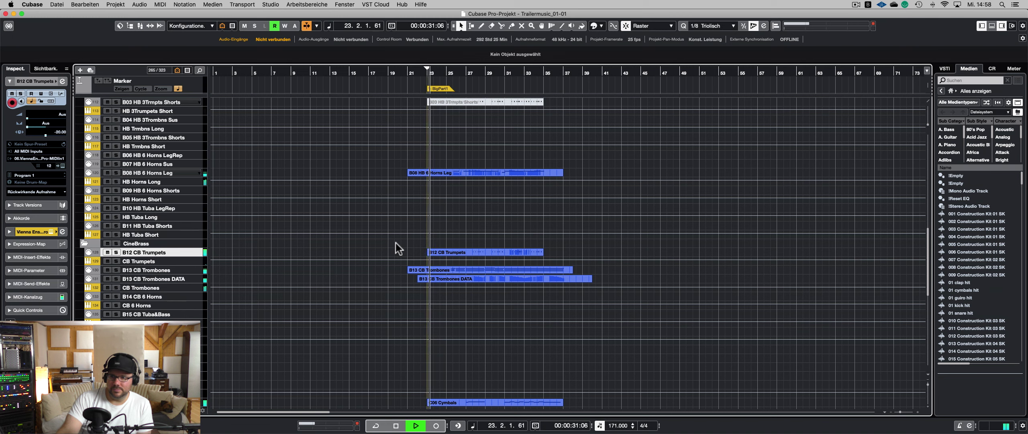
- Set the CB Trumpets instrument channel's level to -0.67 during playback
{"action": "left_click", "coordinate": [193, 260]}
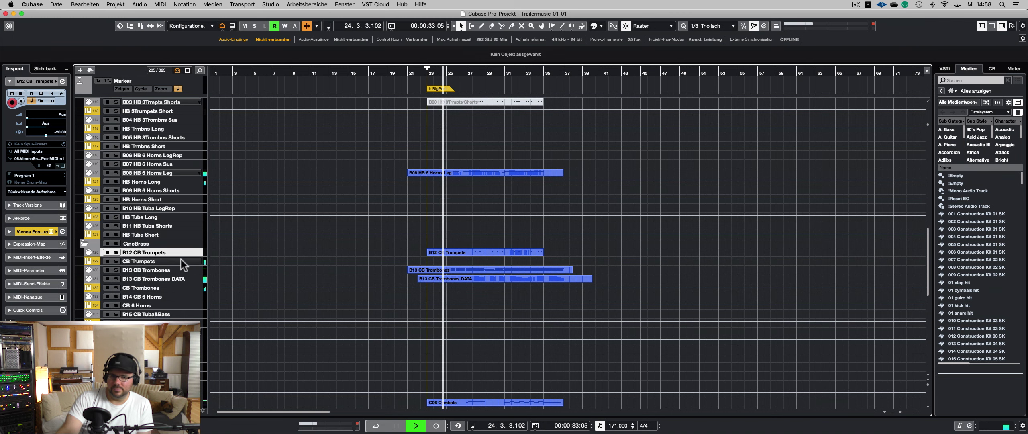
{"action": "left_click_drag", "start_coordinate": [21, 203], "coordinate": [65, 196]}
{"action": "key", "text": "space"}
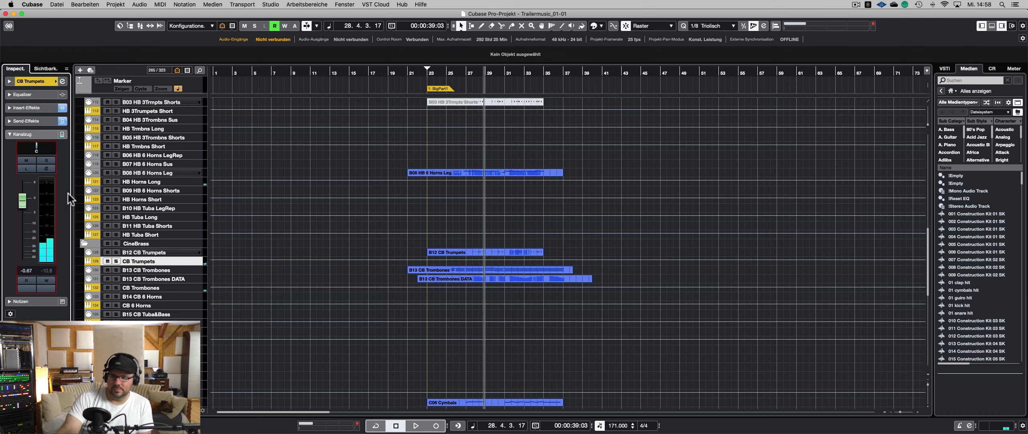
- Open the B12 CB Trumpets part in the Key Editor and copy all notes a fifth lower, doubling the F#3 notes on B2
{"action": "key", "text": "space"}
{"action": "left_click", "coordinate": [440, 250]}
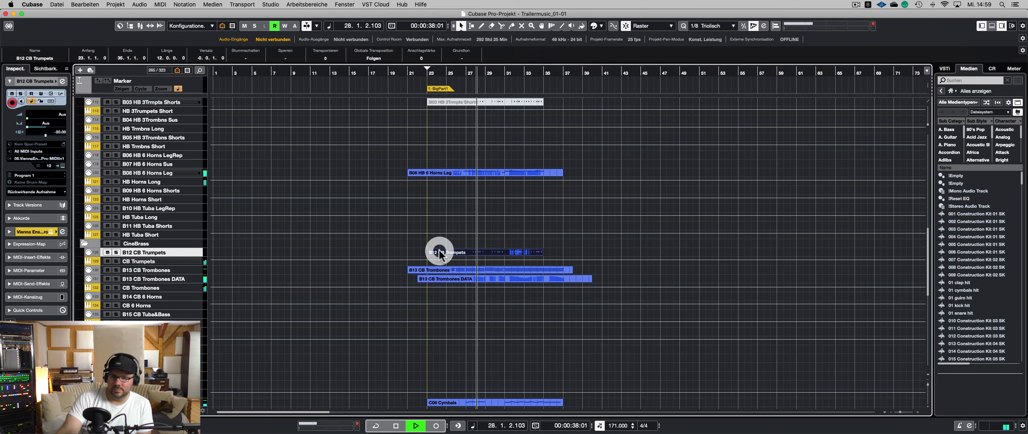
{"action": "key", "text": "Return"}
{"action": "key", "text": "space"}
{"action": "scroll", "coordinate": [289, 188], "scroll_direction": "down", "scroll_amount": 2}
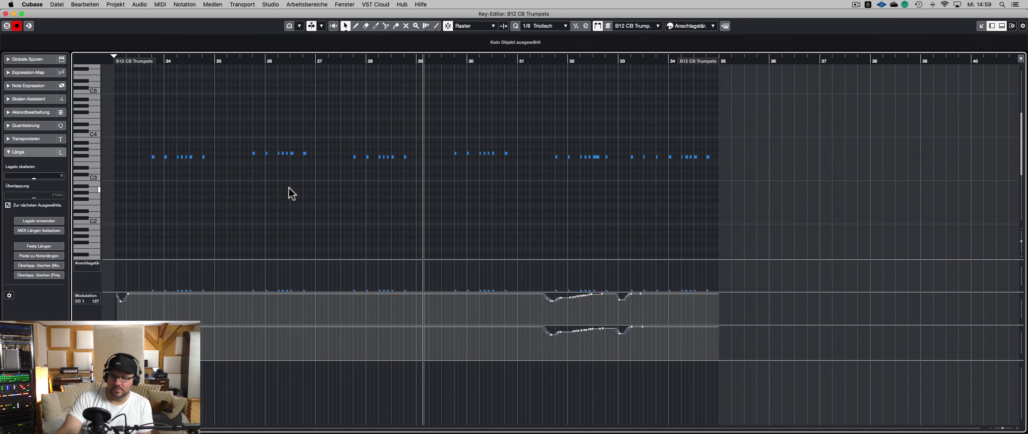
{"action": "scroll", "coordinate": [288, 188], "scroll_direction": "left", "scroll_amount": 2}
{"action": "scroll", "coordinate": [289, 188], "scroll_direction": "left", "scroll_amount": 1}
{"action": "key", "text": "super+a"}
{"action": "left_click_drag", "start_coordinate": [213, 157], "coordinate": [213, 182]}
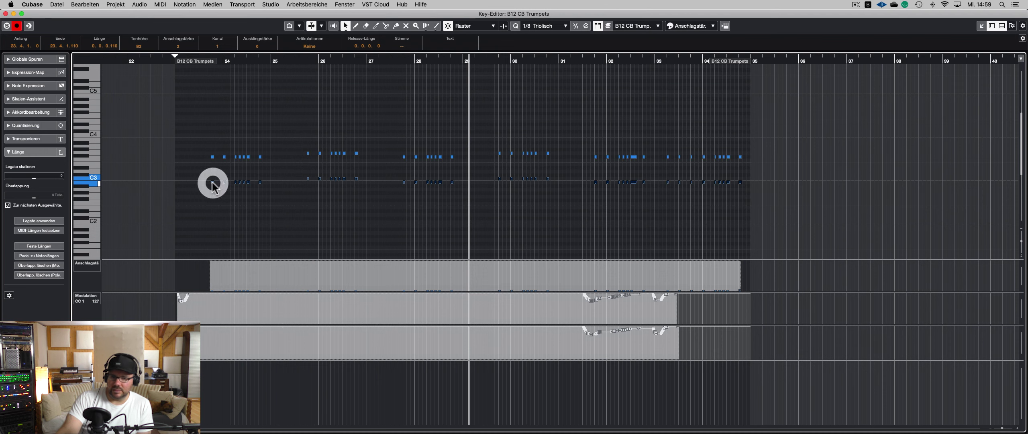
- Set the first two lower notes of the trumpet phrase in bars 25–26 to D3 and its remaining lower notes to C3
{"action": "left_click", "coordinate": [201, 61]}
{"action": "scroll", "coordinate": [336, 188], "scroll_direction": "up", "scroll_amount": 3}
{"action": "left_click_drag", "start_coordinate": [399, 174], "coordinate": [251, 186]}
{"action": "key", "text": "Up"}
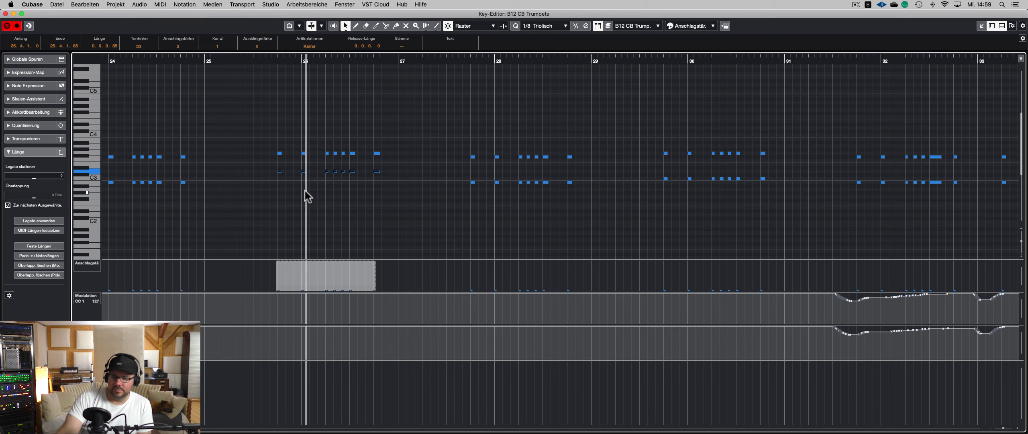
{"action": "left_click_drag", "start_coordinate": [398, 164], "coordinate": [323, 177]}
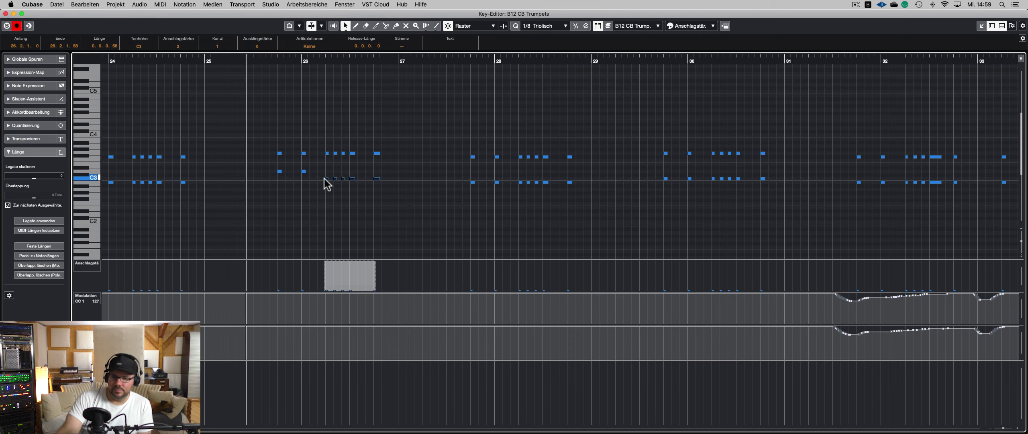
- Replay the trumpet part from bar 23 with auto-scroll on to check the new lower voice
{"action": "key", "text": "f"}
{"action": "scroll", "coordinate": [259, 128], "scroll_direction": "left", "scroll_amount": 3}
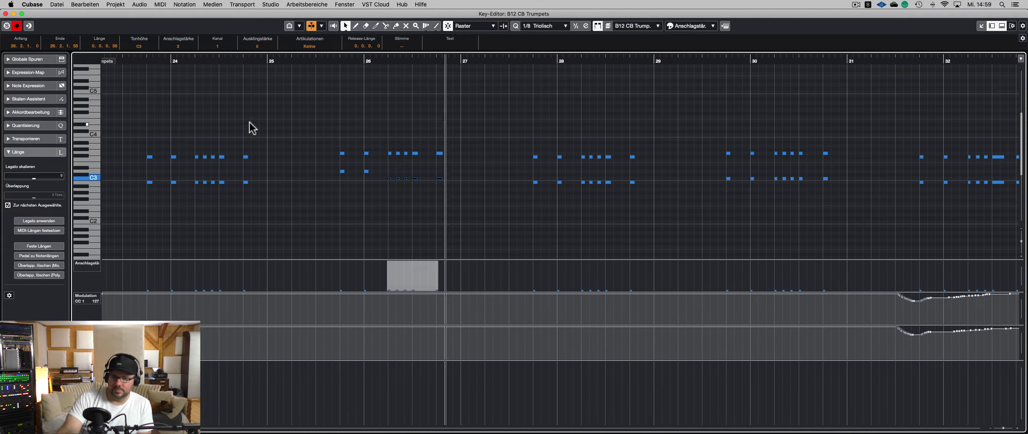
{"action": "left_click_drag", "start_coordinate": [185, 60], "coordinate": [179, 62]}
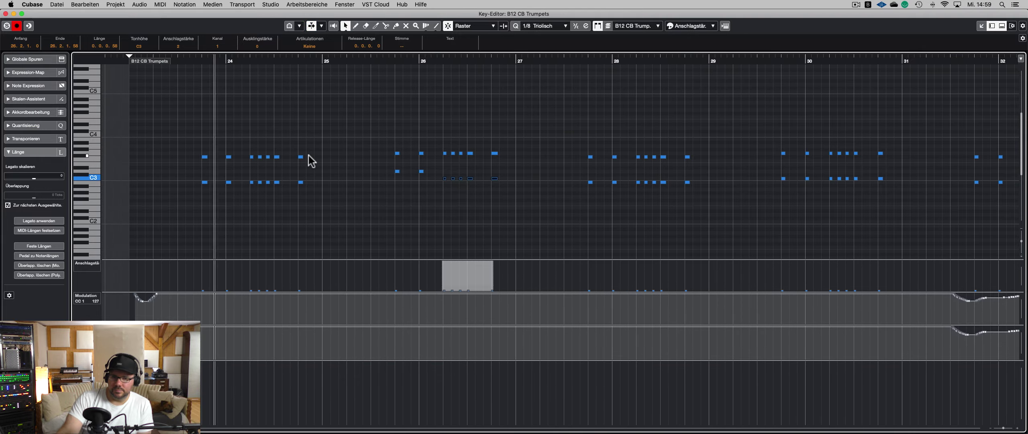
{"action": "key", "text": "f"}
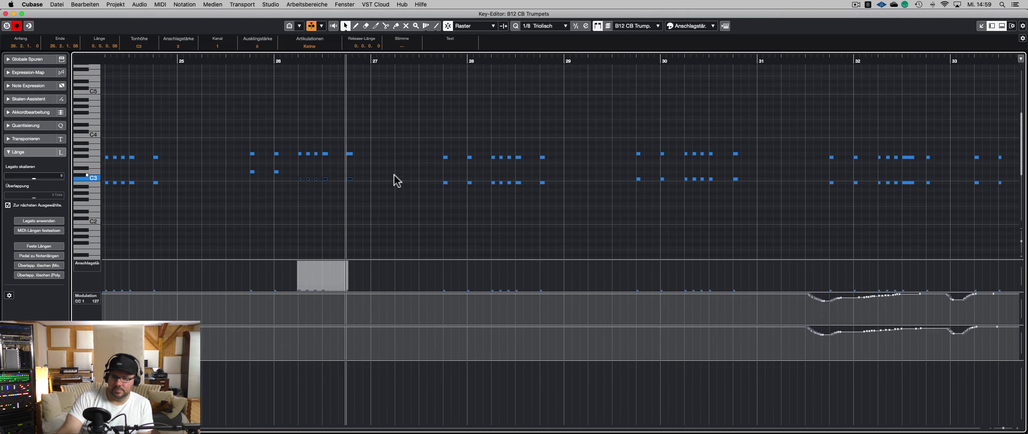
- Set the first two lower notes of the trumpet phrase in bars 29–30 to F3 and its remaining lower notes to C3
{"action": "key", "text": "f"}
{"action": "left_click_drag", "start_coordinate": [612, 173], "coordinate": [497, 189]}
{"action": "key", "text": "Up"}
{"action": "key", "text": "Up"}
{"action": "key", "text": "Up"}
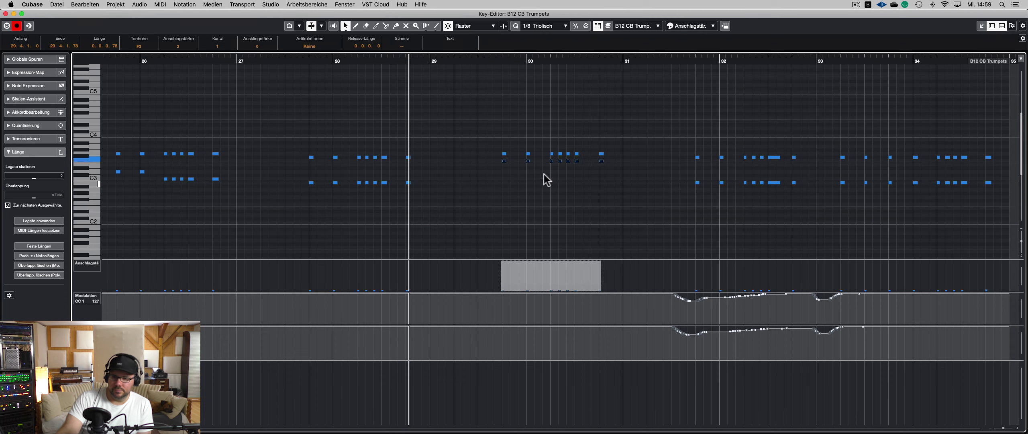
{"action": "left_click_drag", "start_coordinate": [614, 177], "coordinate": [545, 161]}
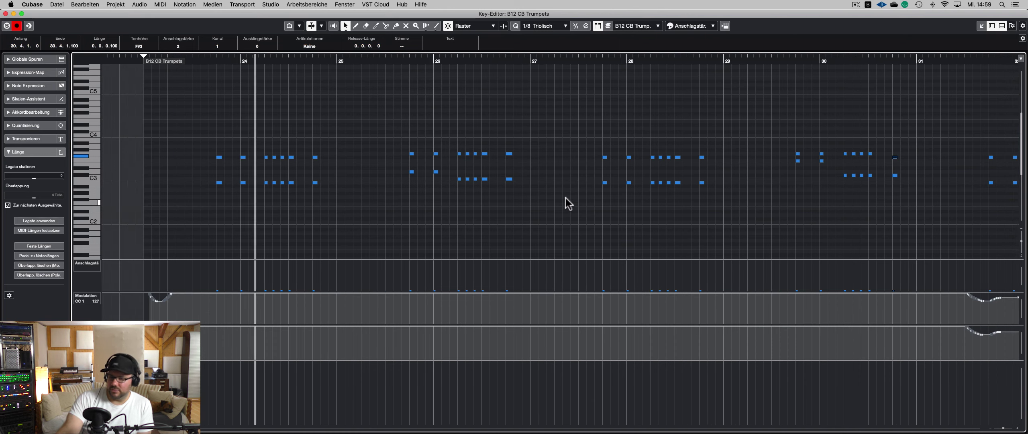
{"action": "scroll", "coordinate": [575, 197], "scroll_direction": "right", "scroll_amount": 3}
{"action": "left_click_drag", "start_coordinate": [707, 144], "coordinate": [633, 193]}
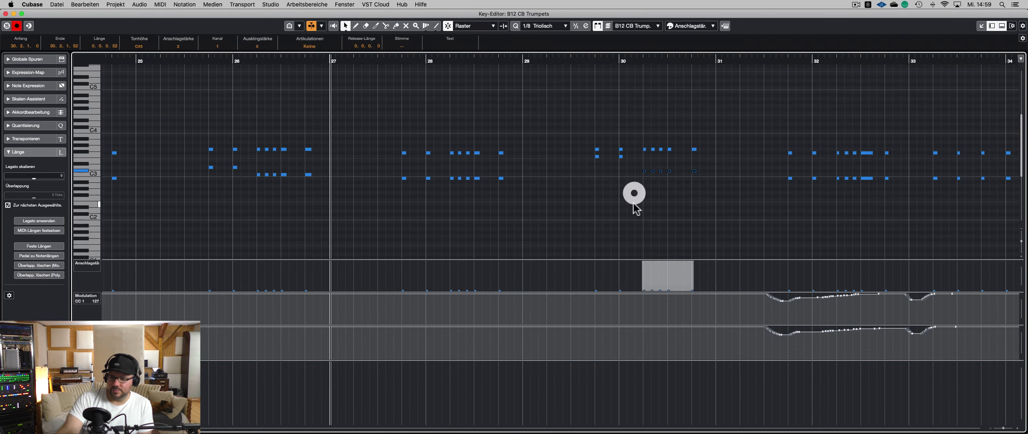
{"action": "key", "text": "Down"}
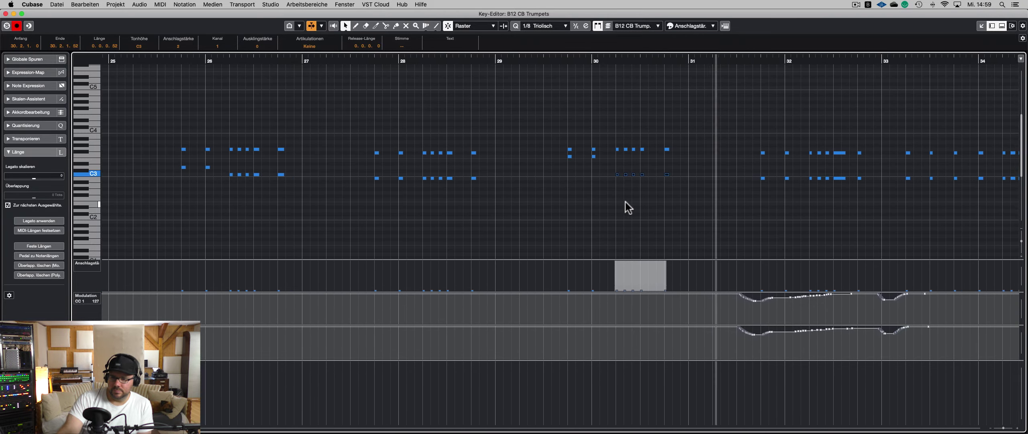
- Close the trumpet editor and look through the brass and drum tracks in the project during playback
{"action": "key", "text": "g"}
{"action": "key", "text": "g"}
{"action": "key", "text": "g"}
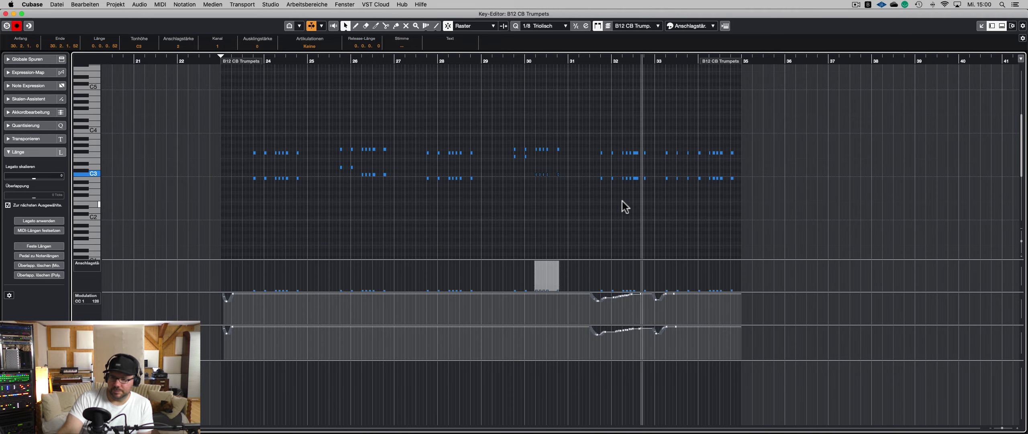
{"action": "key", "text": "Return"}
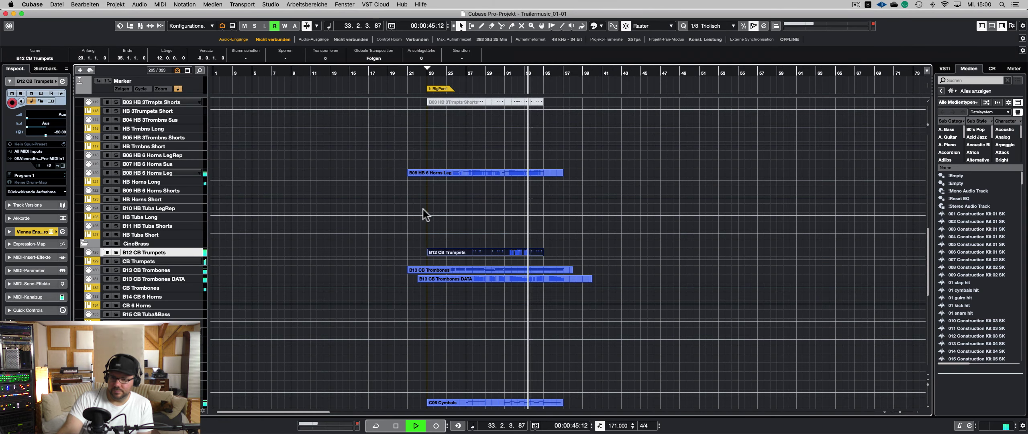
{"action": "left_click", "coordinate": [407, 242]}
{"action": "key", "text": "g"}
{"action": "scroll", "coordinate": [332, 225], "scroll_direction": "down", "scroll_amount": 8}
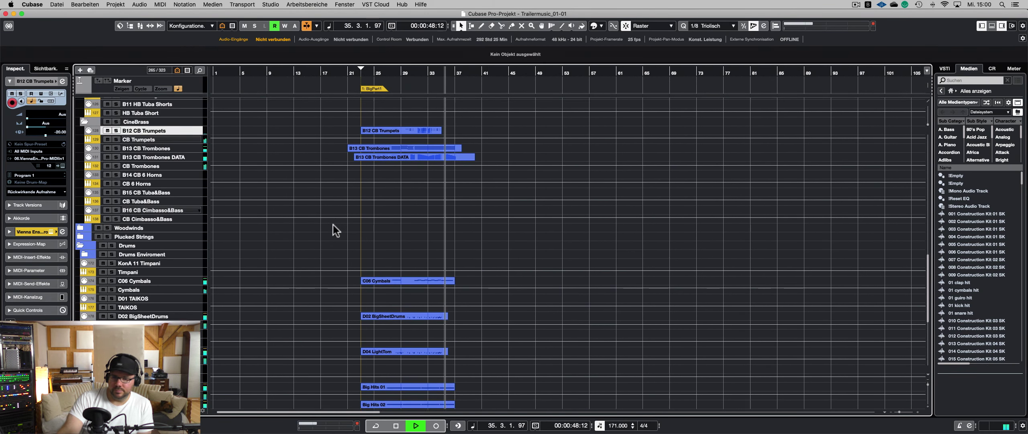
{"action": "scroll", "coordinate": [333, 225], "scroll_direction": "up", "scroll_amount": 15}
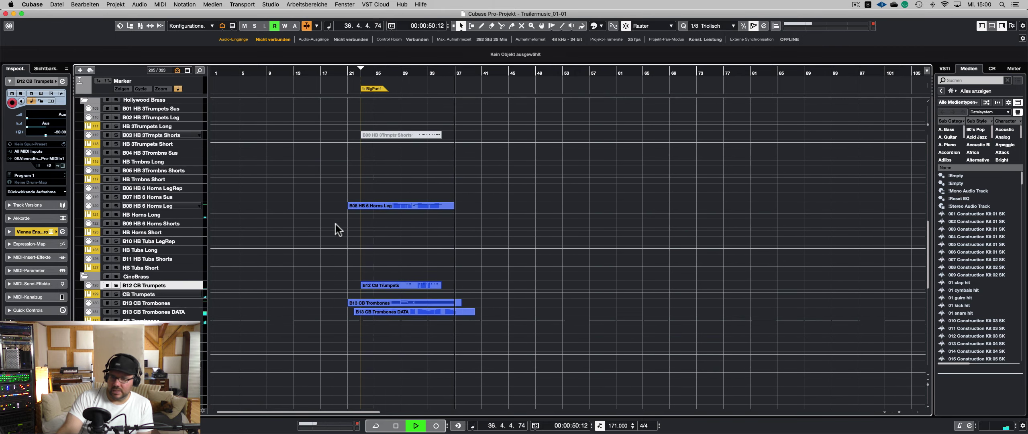
{"action": "scroll", "coordinate": [336, 224], "scroll_direction": "down", "scroll_amount": 10}
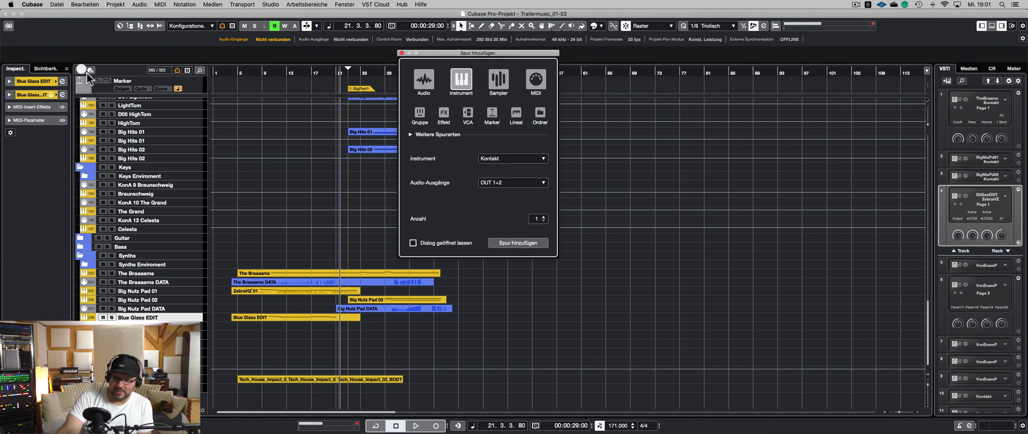
- Add one instrument track with Retrologue as the instrument and BassGRP as its audio output
{"action": "left_click", "coordinate": [501, 158]}
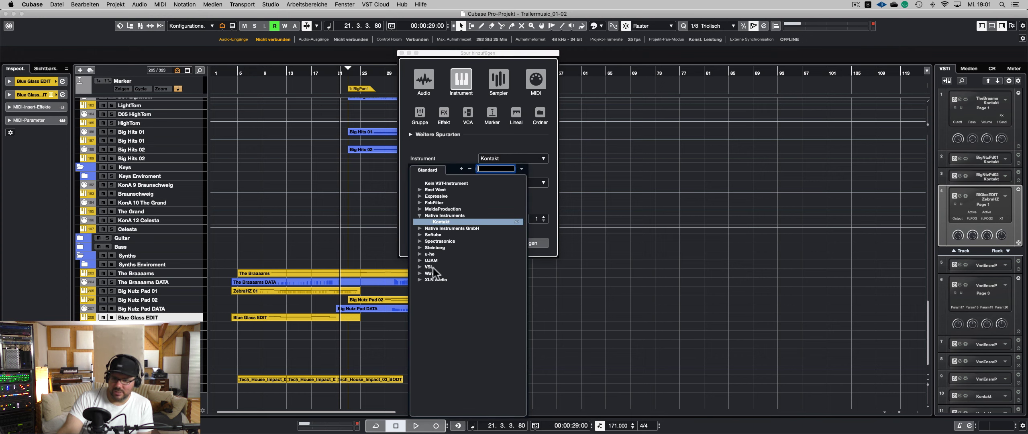
{"action": "left_click", "coordinate": [419, 247]}
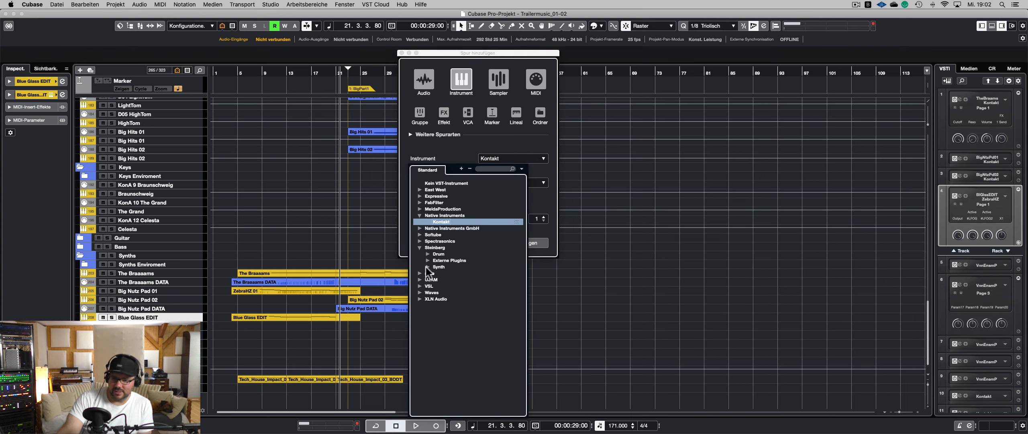
{"action": "left_click", "coordinate": [427, 267]}
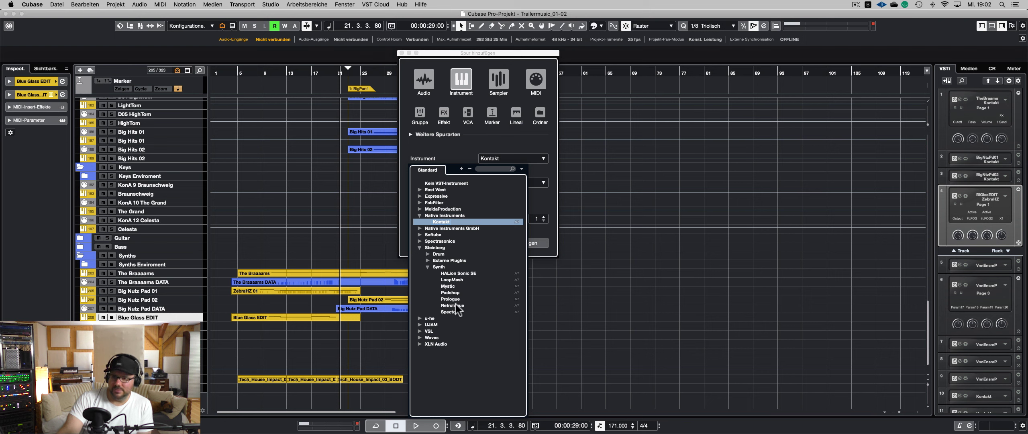
{"action": "left_click", "coordinate": [449, 306]}
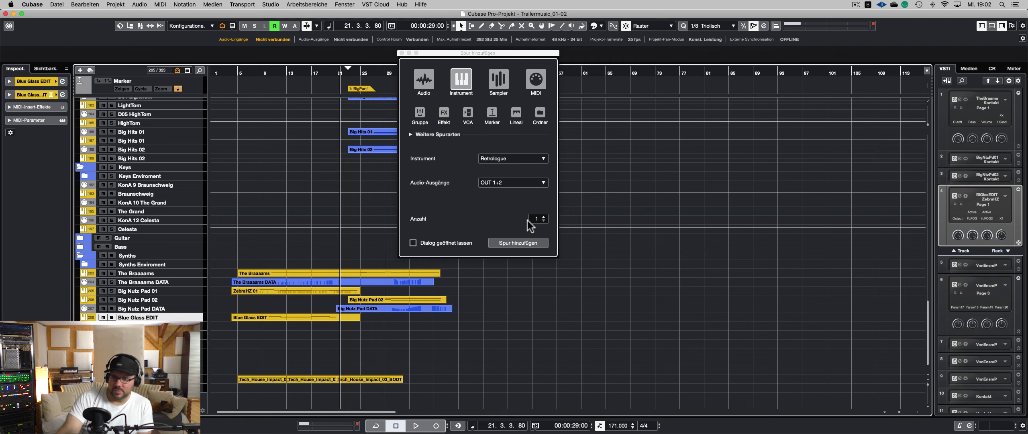
{"action": "left_click", "coordinate": [530, 182]}
{"action": "scroll", "coordinate": [522, 325], "scroll_direction": "down", "scroll_amount": 4}
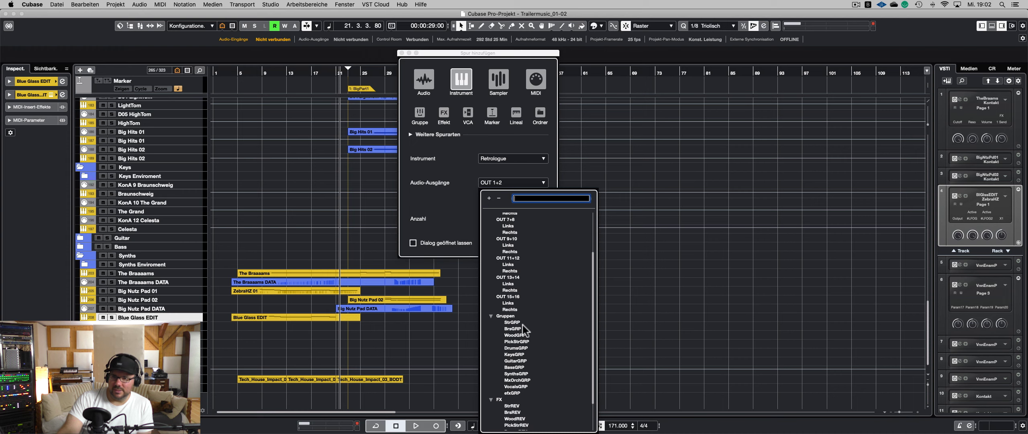
{"action": "scroll", "coordinate": [522, 324], "scroll_direction": "down", "scroll_amount": 1}
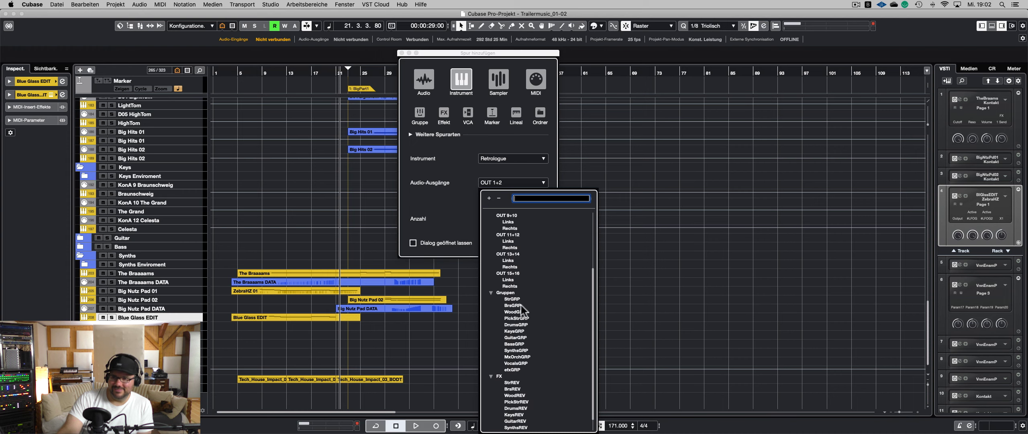
{"action": "left_click", "coordinate": [522, 341]}
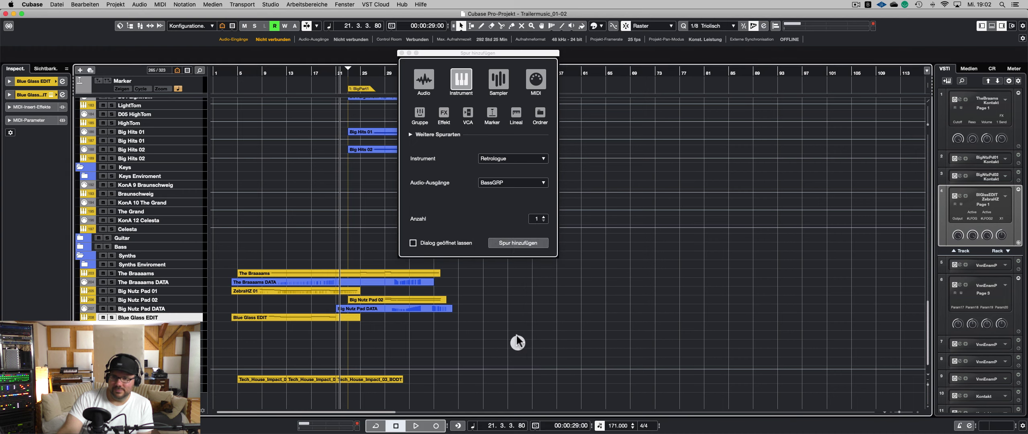
{"action": "left_click", "coordinate": [517, 242]}
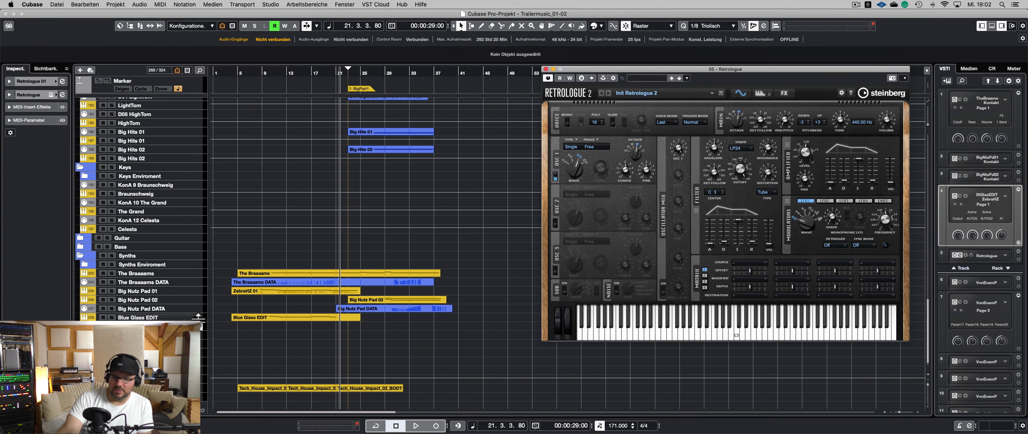
- Move the new Retrologue track into the Bass folder and rename it Synth Bass
{"action": "left_click_drag", "start_coordinate": [200, 327], "coordinate": [181, 249]}
{"action": "left_click", "coordinate": [79, 247]}
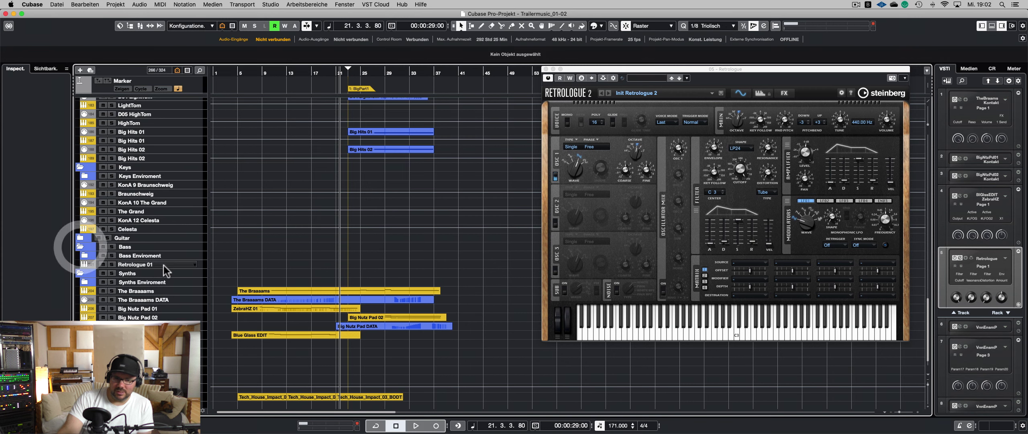
{"action": "left_click", "coordinate": [147, 265]}
{"action": "double_click", "coordinate": [147, 264]}
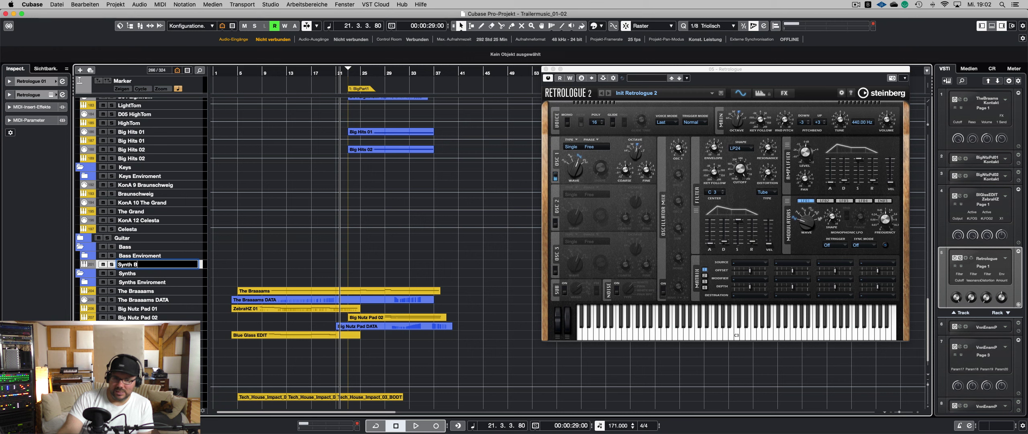
{"action": "key", "text": "Return"}
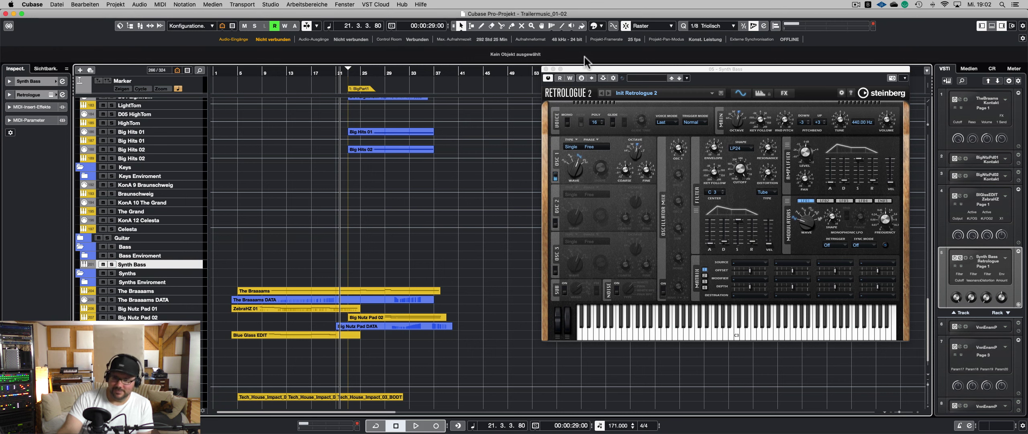
- Move the Retrologue window aside, sound a test note and lower the Synth Bass channel volume to about -8.59 dB
{"action": "left_click_drag", "start_coordinate": [586, 70], "coordinate": [402, 72]}
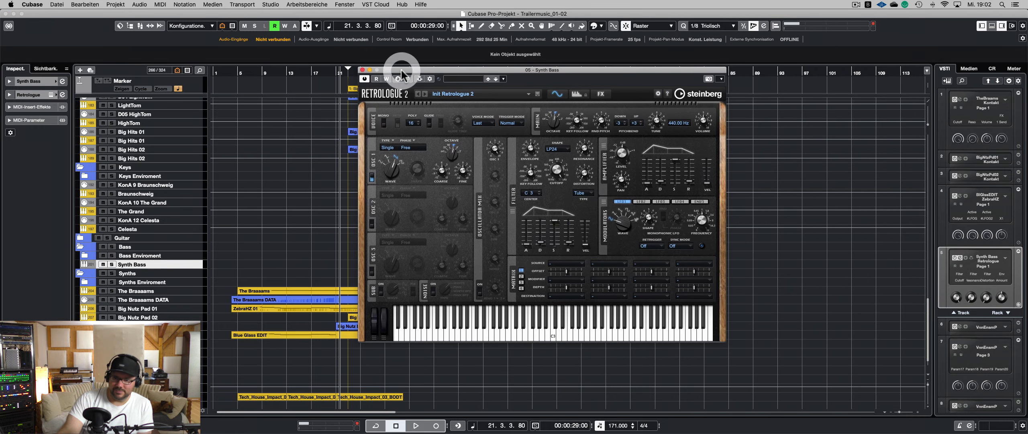
{"action": "left_click", "coordinate": [549, 333]}
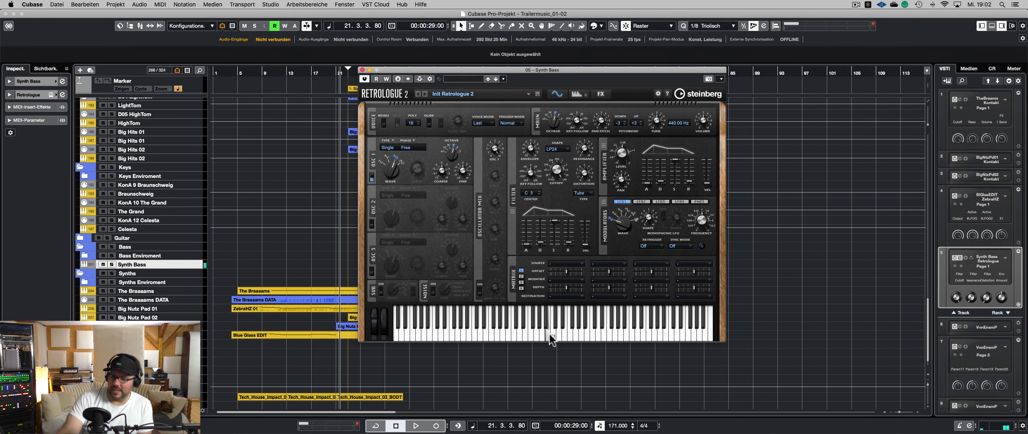
{"action": "left_click", "coordinate": [38, 96]}
{"action": "left_click", "coordinate": [29, 147]}
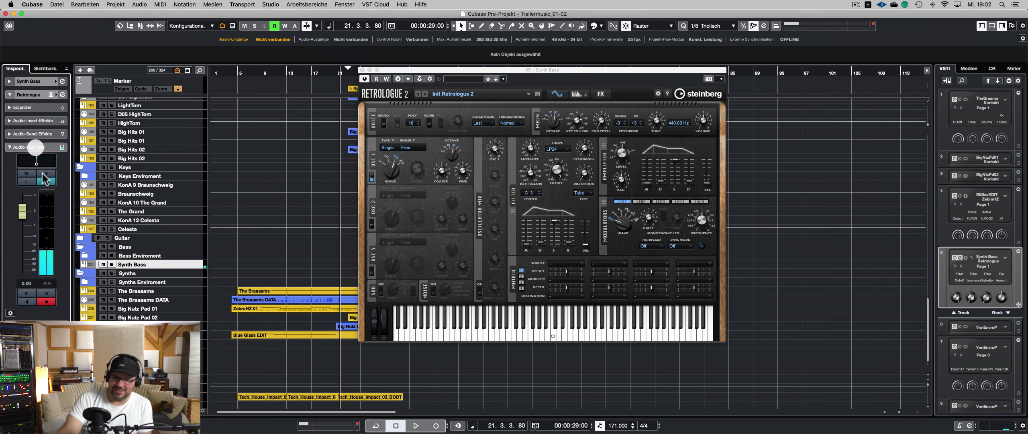
{"action": "left_click_drag", "start_coordinate": [29, 227], "coordinate": [32, 245]}
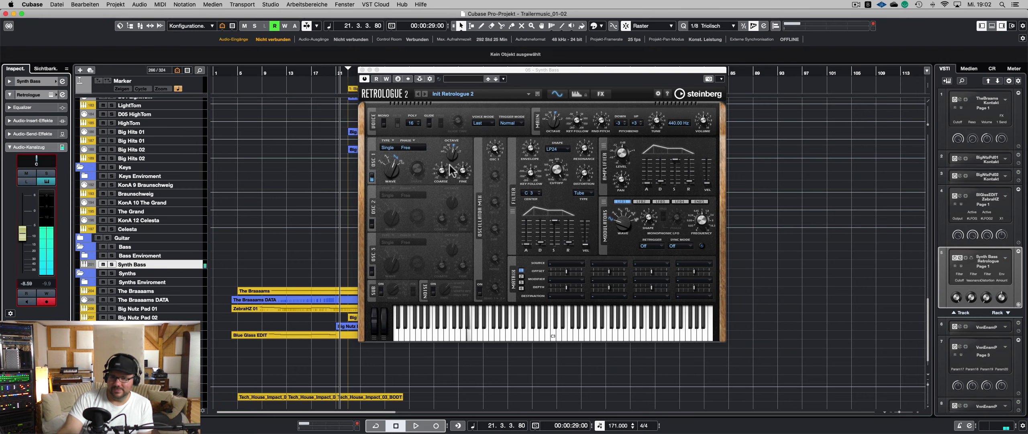
- Change oscillator 1's waveform to square and raise its wave shape
{"action": "left_click", "coordinate": [397, 171]}
{"action": "left_click", "coordinate": [398, 155]}
{"action": "left_click_drag", "start_coordinate": [419, 166], "coordinate": [420, 144]}
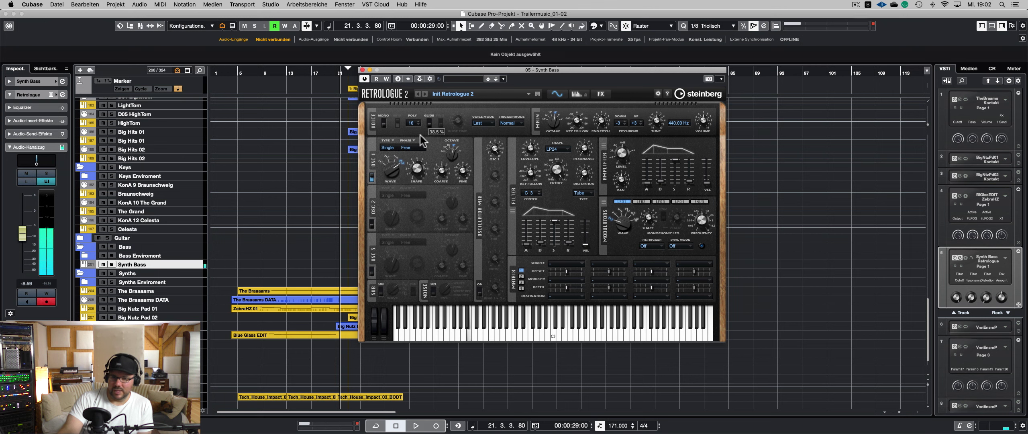
- Route LFO 1 to Osc 1 Shape in the first modulation matrix slot and adjust the modulation depth
{"action": "left_click", "coordinate": [568, 263]}
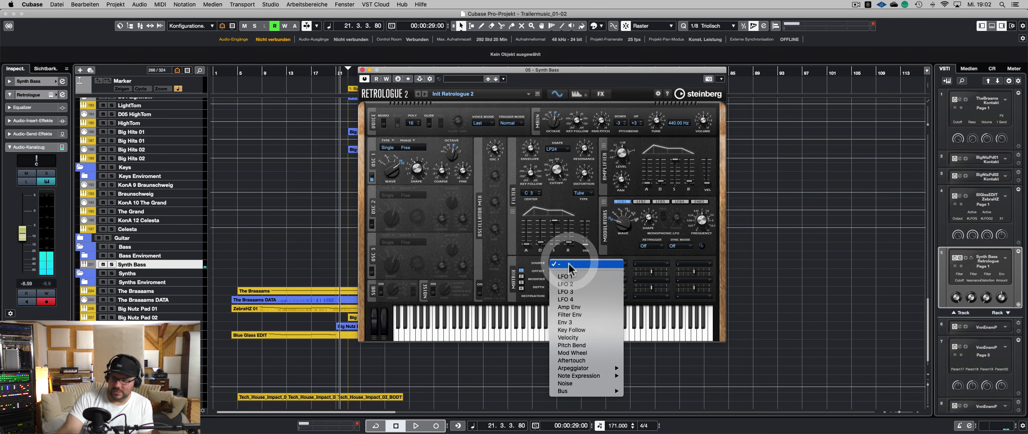
{"action": "left_click", "coordinate": [567, 276]}
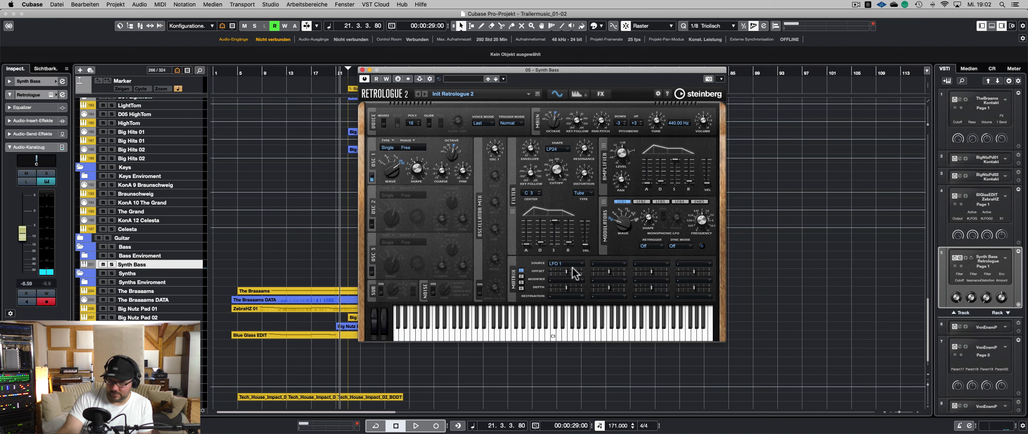
{"action": "left_click", "coordinate": [567, 279]}
{"action": "left_click", "coordinate": [567, 279]}
{"action": "left_click", "coordinate": [567, 296]}
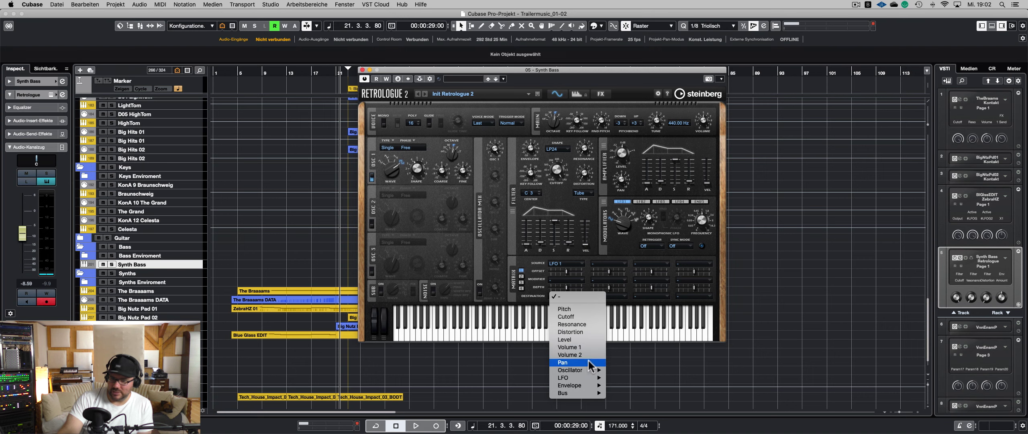
{"action": "mouse_move", "coordinate": [591, 370]}
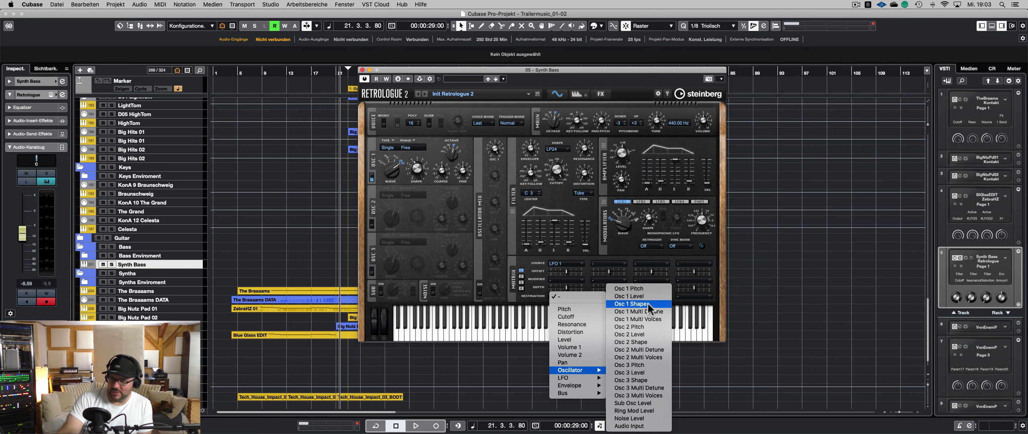
{"action": "left_click", "coordinate": [648, 305]}
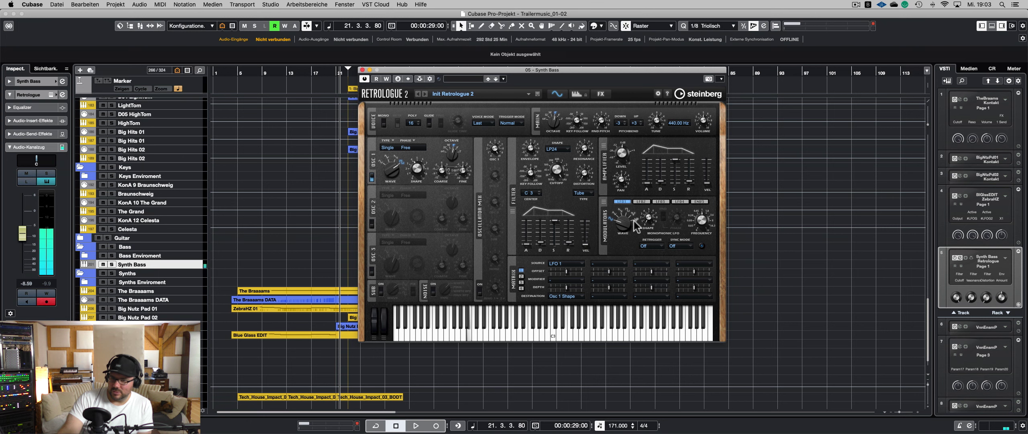
{"action": "left_click", "coordinate": [573, 289]}
{"action": "left_click", "coordinate": [567, 289]}
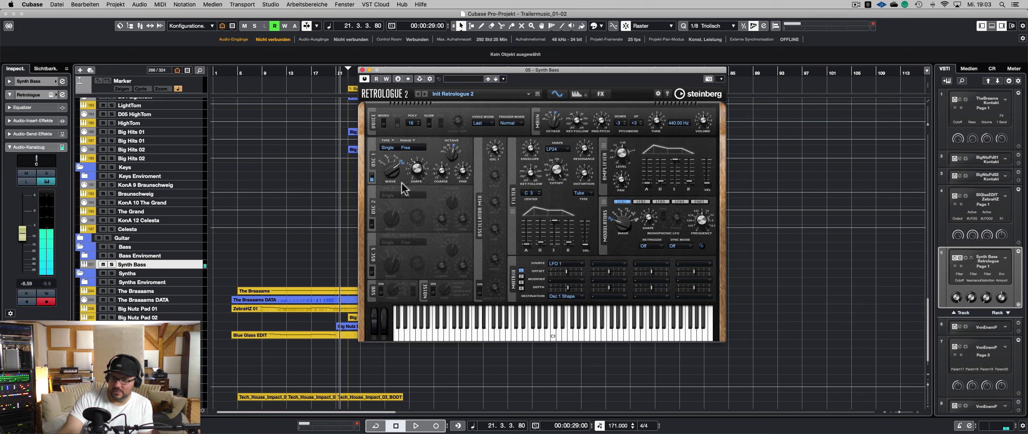
- Solo oscillator 2 by switching it on and oscillator 1 off, and give it a square waveform with a raised wave shape
{"action": "left_click", "coordinate": [372, 224]}
{"action": "left_click", "coordinate": [372, 177]}
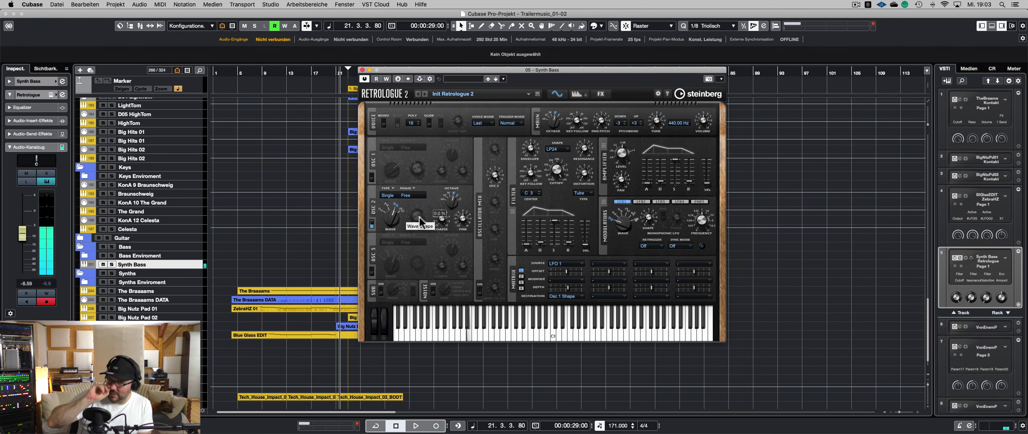
{"action": "left_click", "coordinate": [403, 210]}
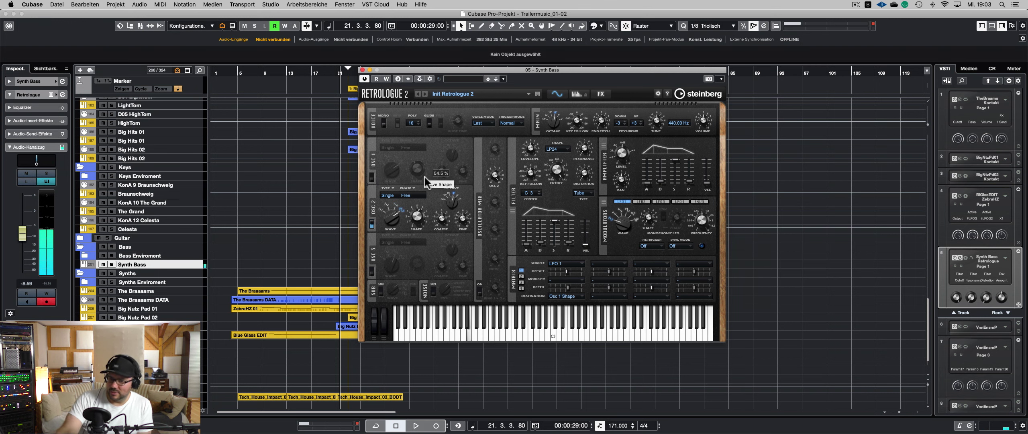
- Assign LFO 2 as the source and Osc 2 Shape as the destination in the second modulation matrix slot
{"action": "left_click", "coordinate": [608, 263]}
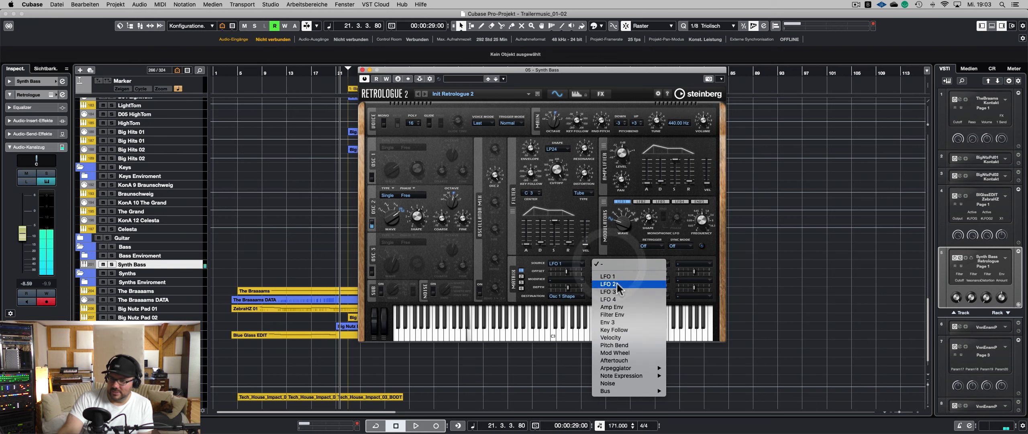
{"action": "left_click", "coordinate": [617, 286]}
{"action": "left_click", "coordinate": [608, 296]}
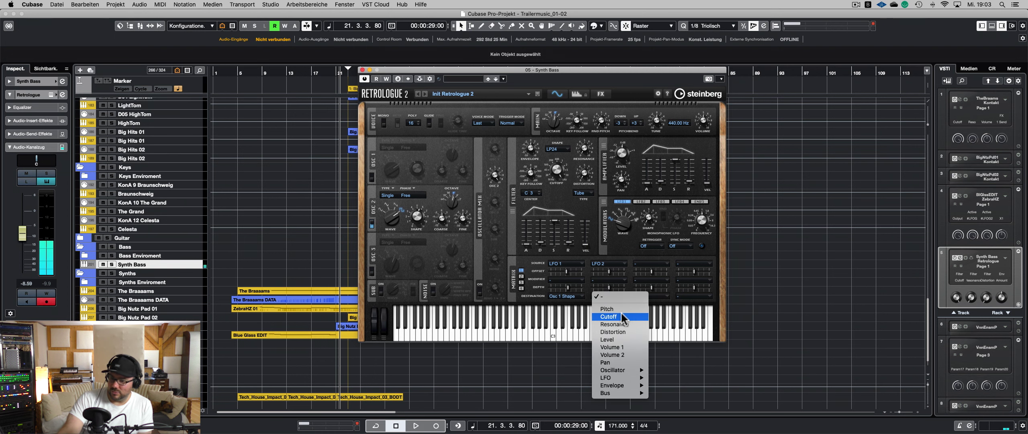
{"action": "mouse_move", "coordinate": [625, 370]}
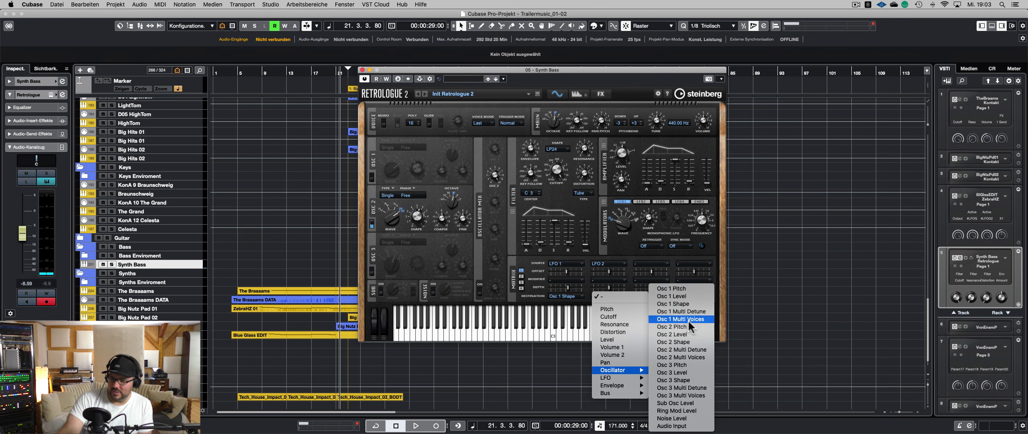
{"action": "left_click", "coordinate": [690, 342]}
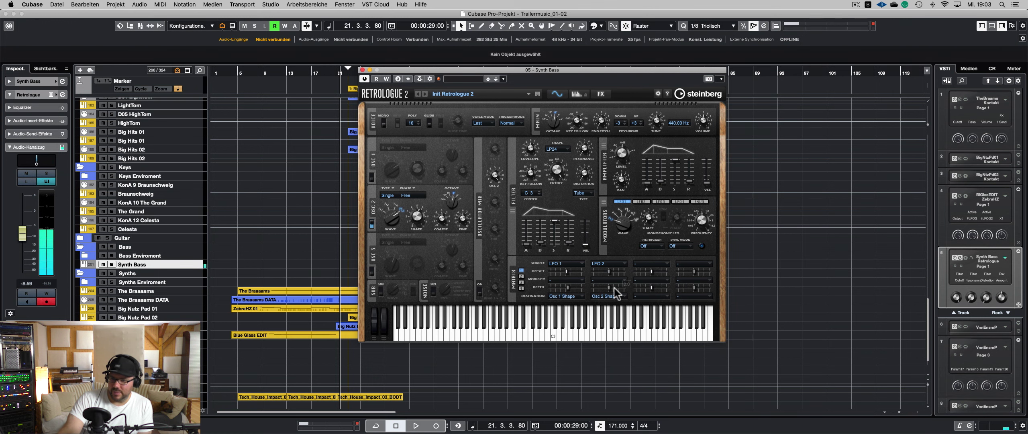
- Adjust LFO 2's frequency and the depth of its modulation of oscillator 2's shape
{"action": "left_click", "coordinate": [641, 203]}
{"action": "left_click_drag", "start_coordinate": [697, 233], "coordinate": [697, 233]}
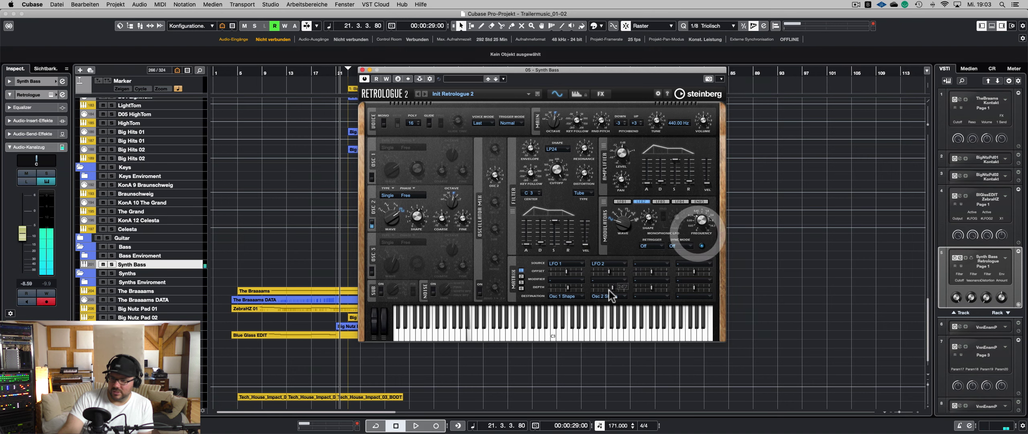
{"action": "left_click_drag", "start_coordinate": [607, 287], "coordinate": [607, 287]}
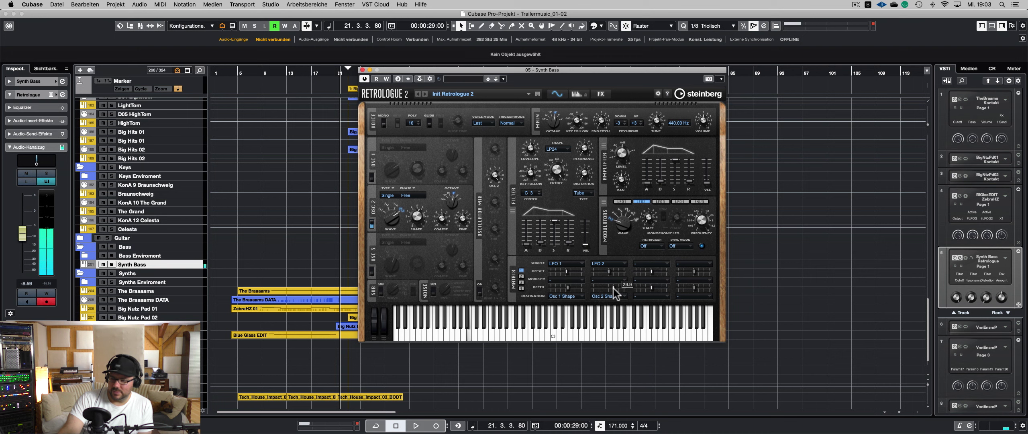
{"action": "left_click", "coordinate": [612, 288]}
- Switch oscillator 1 back on and detune oscillator 2 slightly with its fine tuning
{"action": "left_click", "coordinate": [372, 175]}
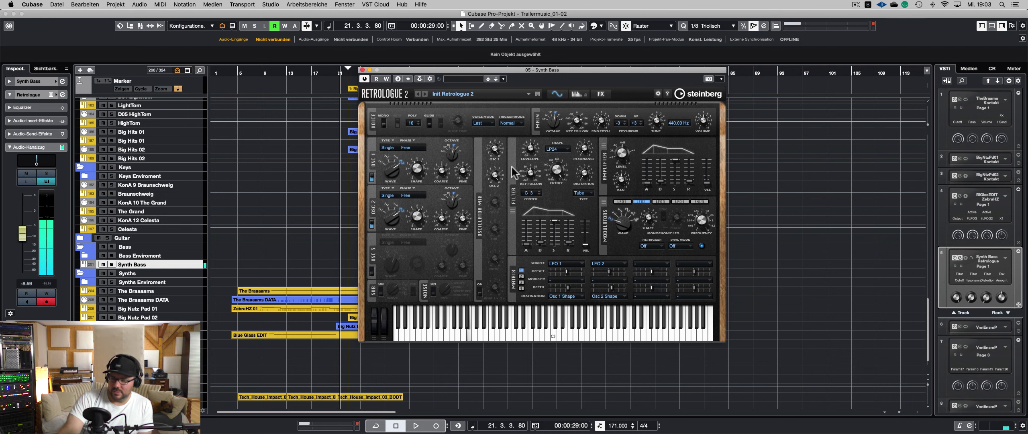
{"action": "left_click_drag", "start_coordinate": [464, 218], "coordinate": [462, 220]}
{"action": "left_click", "coordinate": [463, 220]}
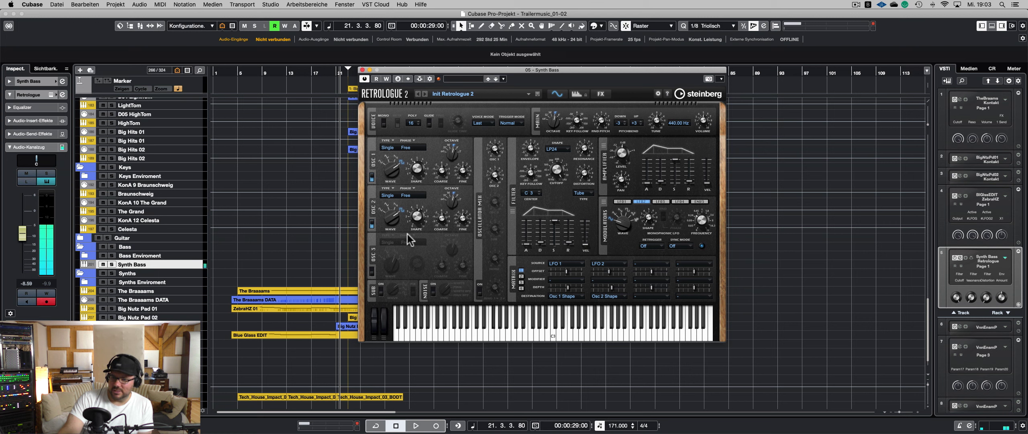
- Enable oscillator 3 with a slight fine detune and switch on the sub oscillator
{"action": "left_click", "coordinate": [372, 271]}
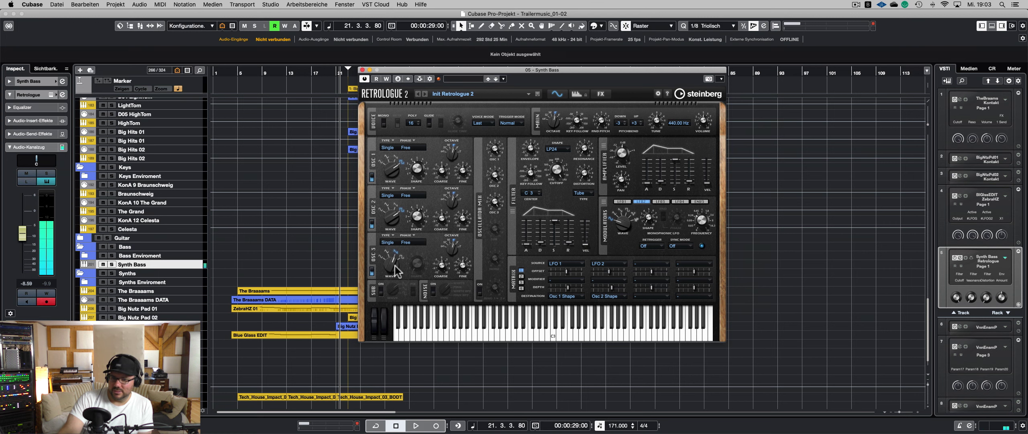
{"action": "left_click", "coordinate": [462, 259]}
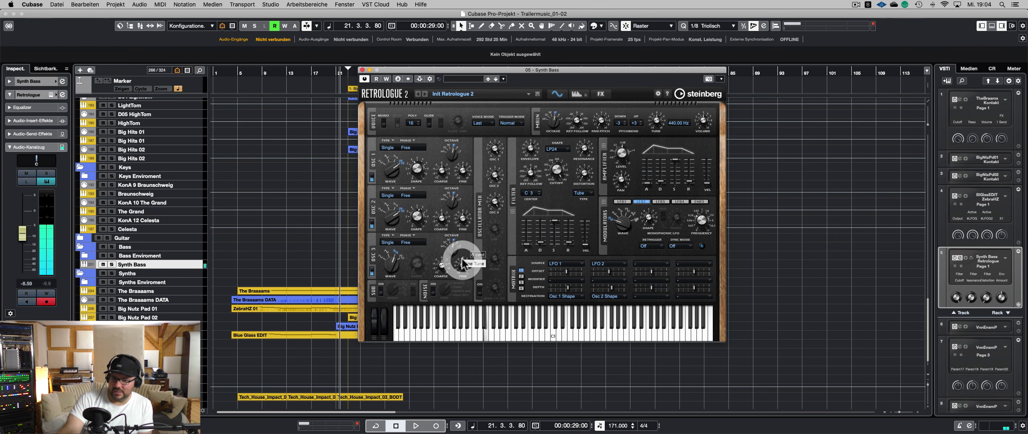
{"action": "left_click", "coordinate": [379, 292]}
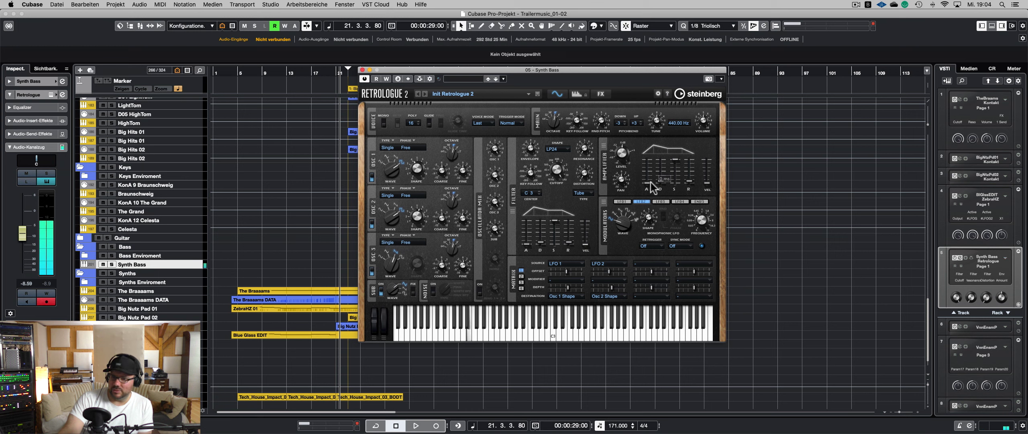
- Adjust the amplifier and filter envelopes with the filter envelope amount, and set the filter cutoff to about 1137 Hz
{"action": "left_click_drag", "start_coordinate": [644, 193], "coordinate": [644, 200]}
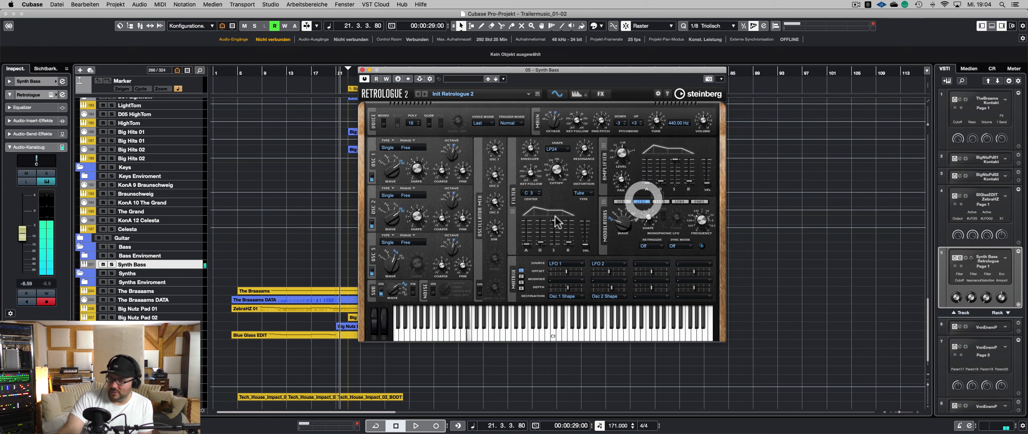
{"action": "left_click_drag", "start_coordinate": [526, 244], "coordinate": [528, 228]}
{"action": "left_click_drag", "start_coordinate": [530, 149], "coordinate": [534, 139]}
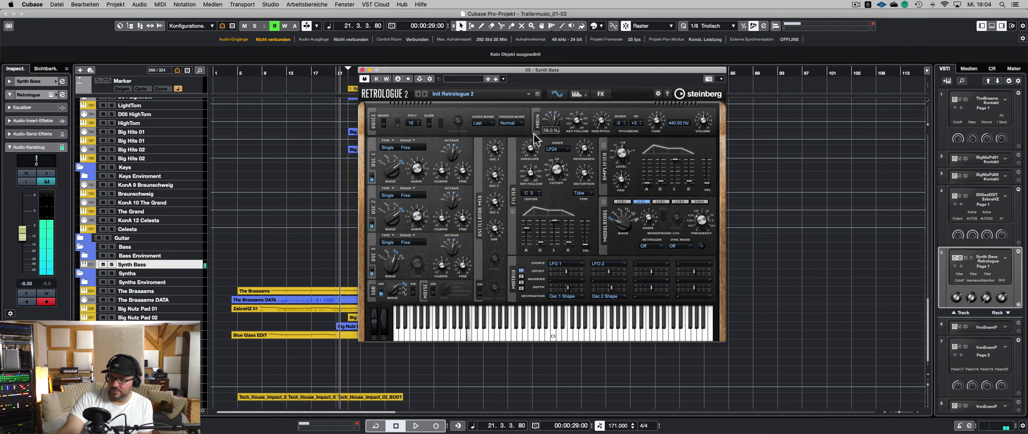
{"action": "mouse_move", "coordinate": [526, 228]}
{"action": "left_mouse_down"}
{"action": "mouse_move", "coordinate": [525, 239]}
{"action": "mouse_move", "coordinate": [540, 243]}
{"action": "mouse_move", "coordinate": [545, 231]}
{"action": "mouse_move", "coordinate": [544, 244]}
{"action": "mouse_move", "coordinate": [541, 225]}
{"action": "left_mouse_up"}
{"action": "left_click", "coordinate": [542, 232]}
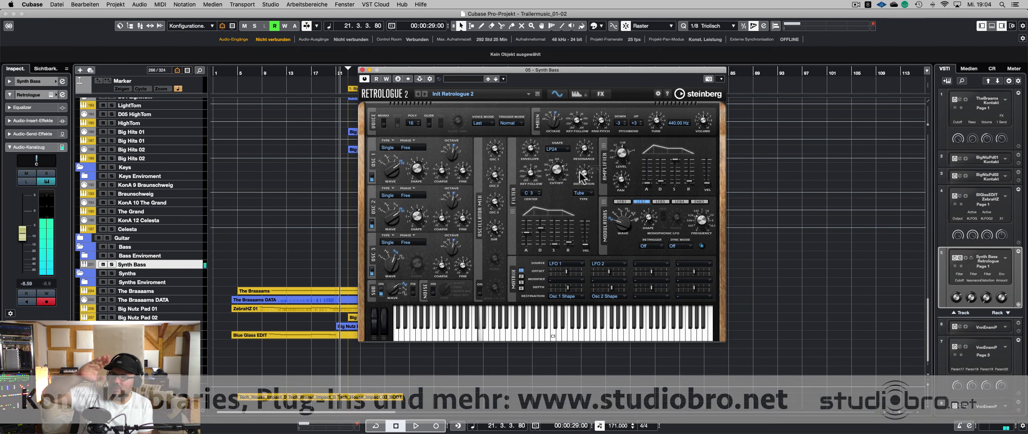
{"action": "left_click_drag", "start_coordinate": [556, 170], "coordinate": [556, 178]}
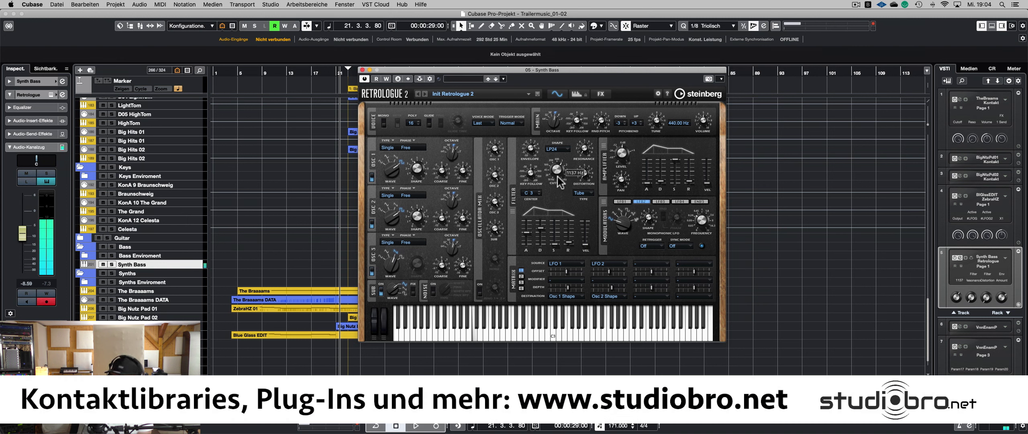
- Switch on the noise generator, audition the bass sound and fine-tune the filter cutoff
{"action": "left_click", "coordinate": [424, 292]}
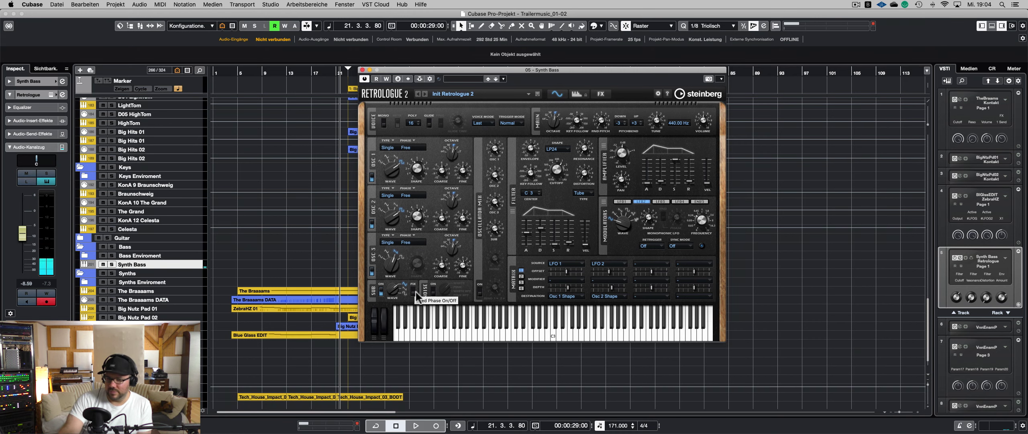
{"action": "left_click", "coordinate": [433, 291]}
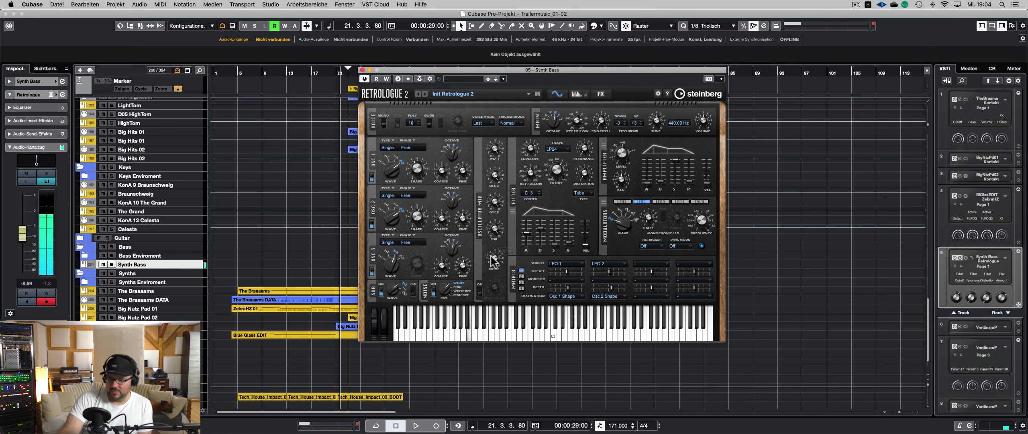
{"action": "left_click", "coordinate": [504, 335]}
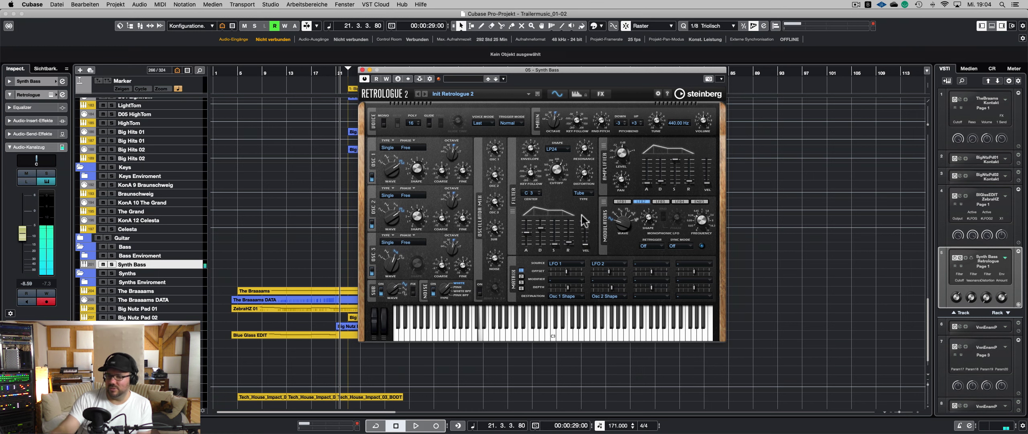
{"action": "left_click", "coordinate": [552, 168]}
{"action": "left_click_drag", "start_coordinate": [553, 167], "coordinate": [552, 170]}
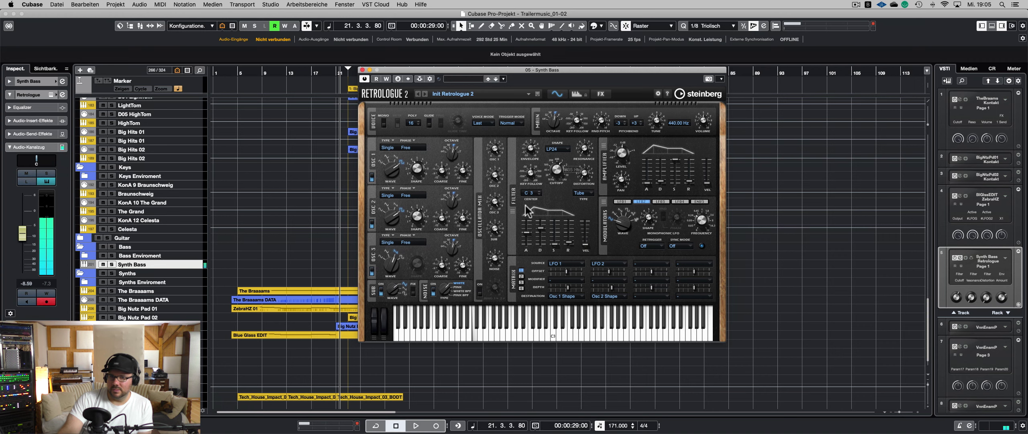
- Insert FabFilter Saturn as the first insert effect on the Synth Bass track
{"action": "left_click", "coordinate": [361, 70]}
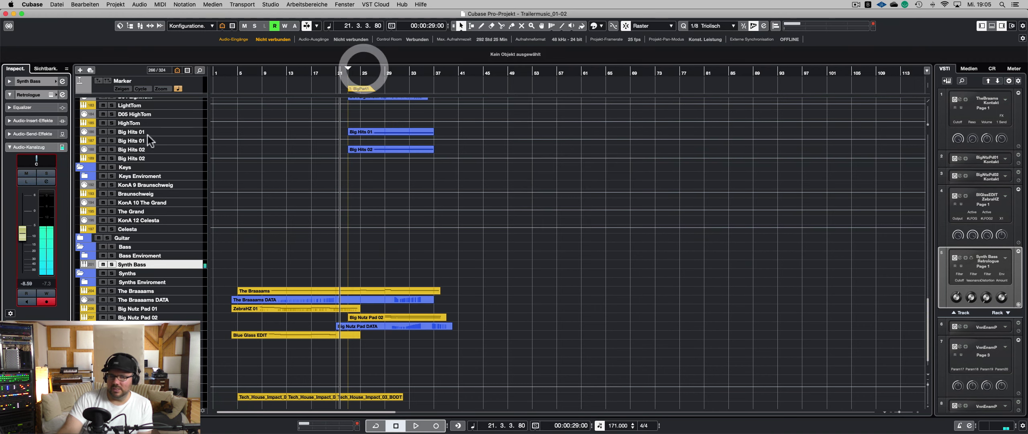
{"action": "left_click", "coordinate": [40, 120]}
{"action": "left_click", "coordinate": [36, 147]}
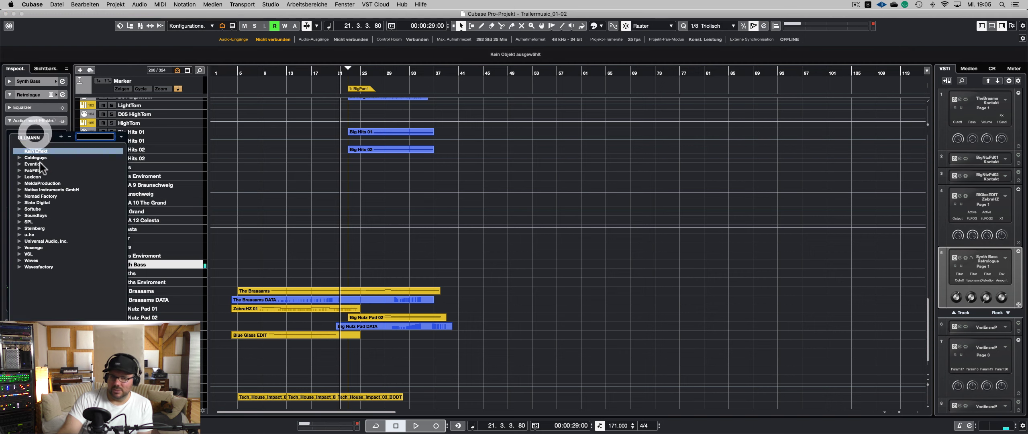
{"action": "left_click", "coordinate": [18, 170]}
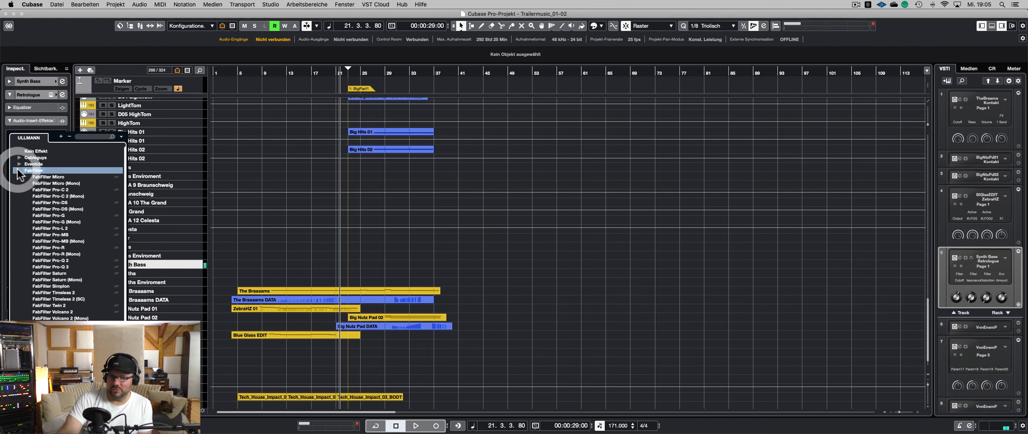
{"action": "left_click", "coordinate": [17, 170]}
{"action": "left_click", "coordinate": [60, 120]}
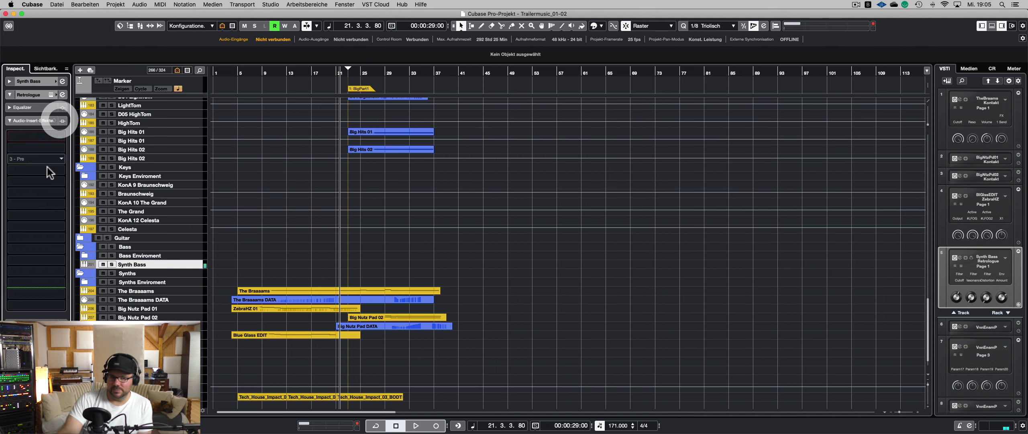
{"action": "left_click", "coordinate": [44, 138]}
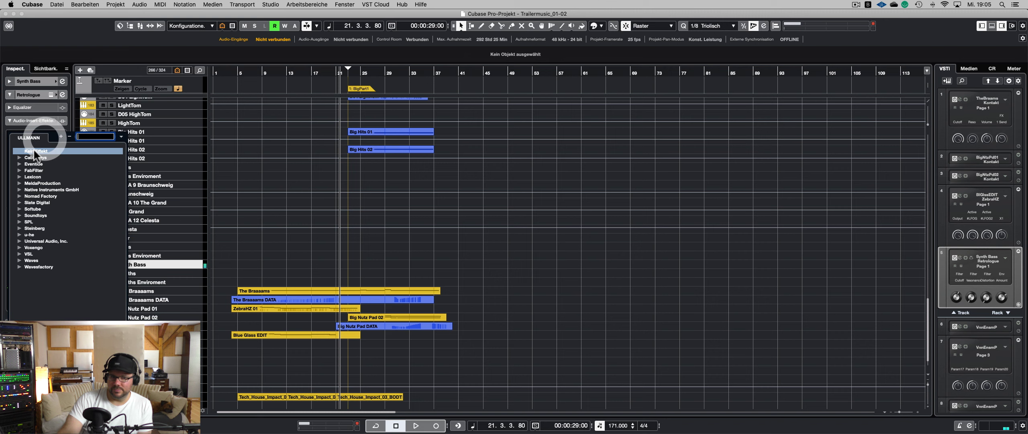
{"action": "left_click", "coordinate": [19, 170]}
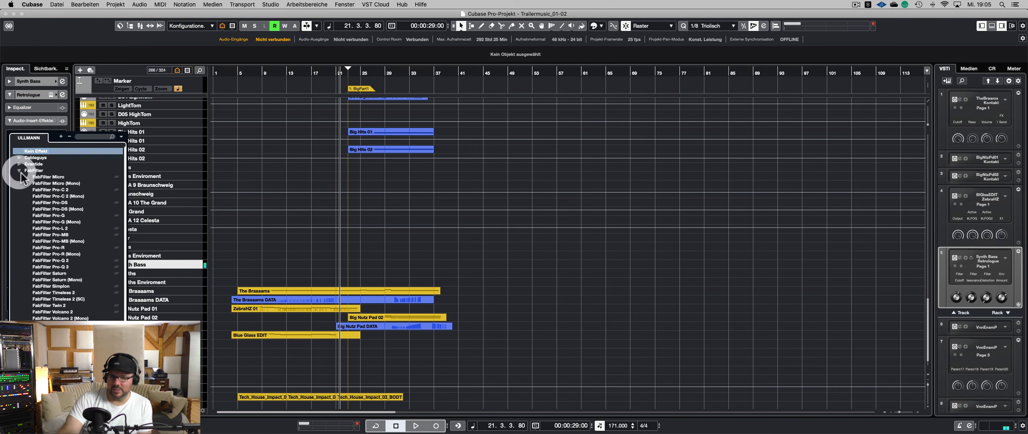
{"action": "left_click", "coordinate": [60, 273]}
- Adjust the drive of the Saturn effect on the Synth Bass and compare the sound with the effect bypassed
{"action": "left_click_drag", "start_coordinate": [326, 125], "coordinate": [464, 119]}
{"action": "left_click_drag", "start_coordinate": [464, 249], "coordinate": [475, 201]}
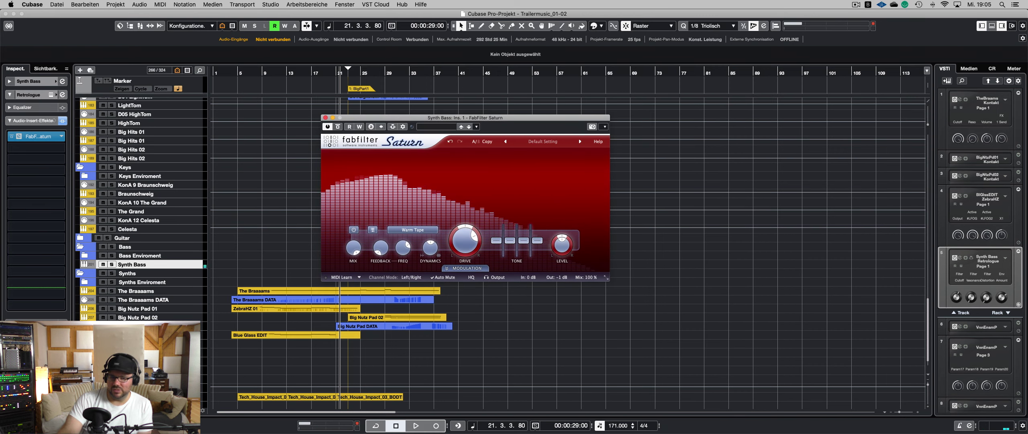
{"action": "mouse_move", "coordinate": [471, 245]}
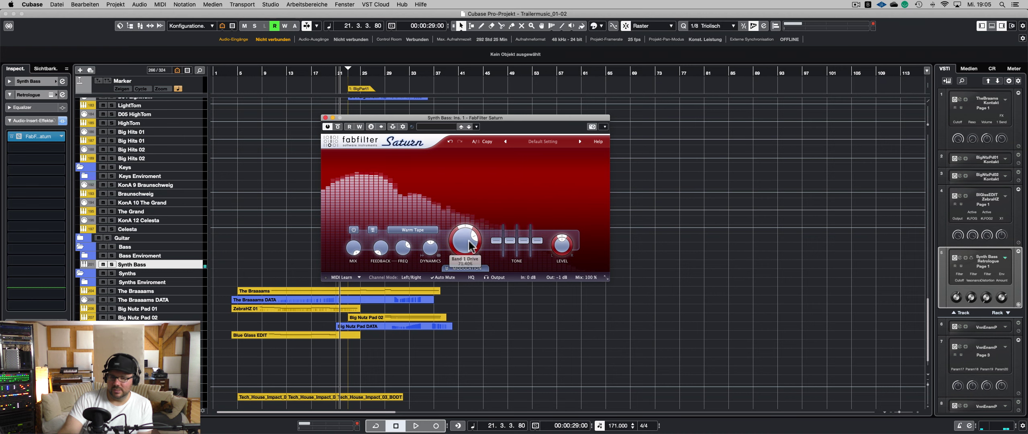
{"action": "left_click_drag", "start_coordinate": [471, 245], "coordinate": [453, 238]}
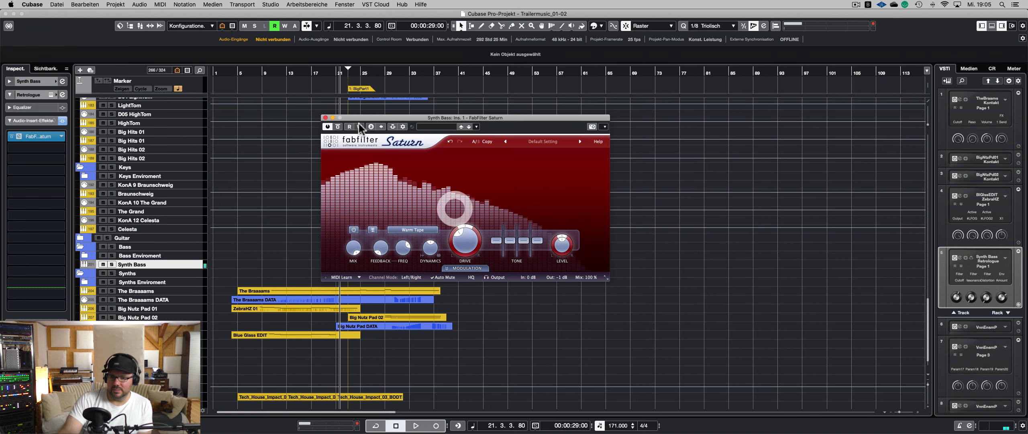
{"action": "left_click", "coordinate": [339, 126]}
{"action": "left_click", "coordinate": [339, 126]}
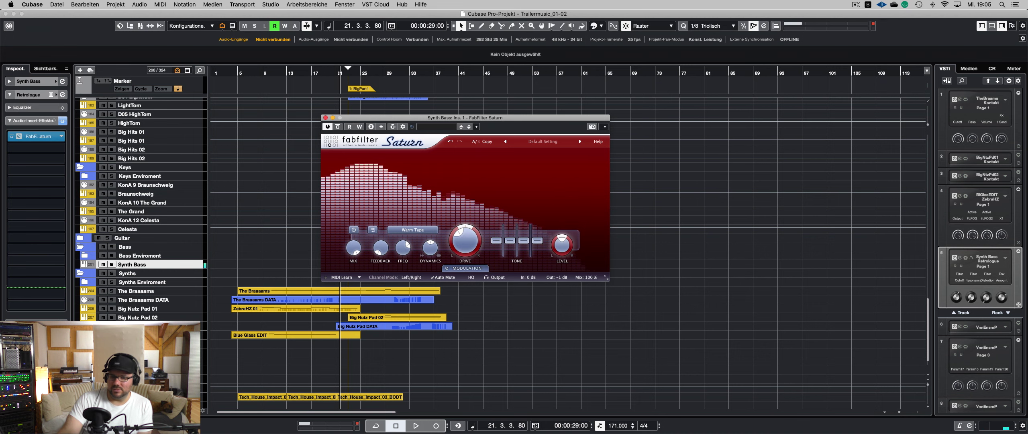
- Review the Synth Bass settings in Retrologue, and close both the Saturn and Retrologue windows
{"action": "left_click", "coordinate": [32, 121]}
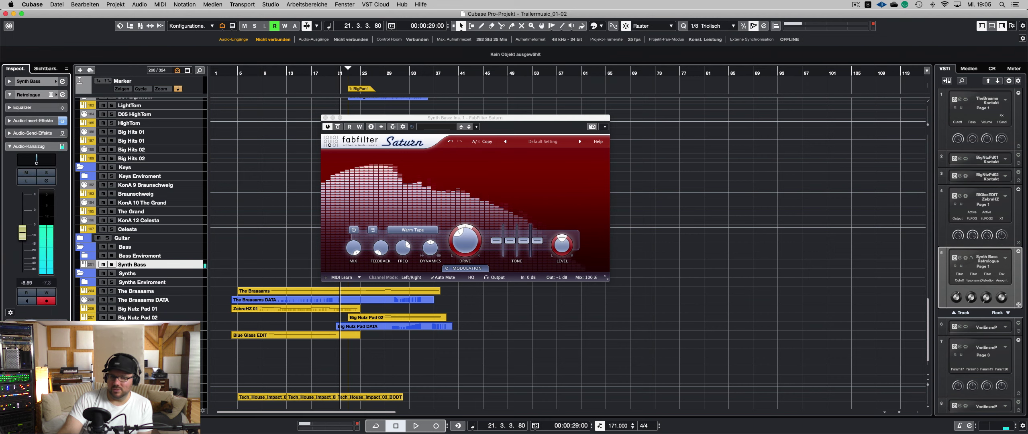
{"action": "left_click", "coordinate": [51, 94]}
{"action": "left_click_drag", "start_coordinate": [591, 149], "coordinate": [582, 120]}
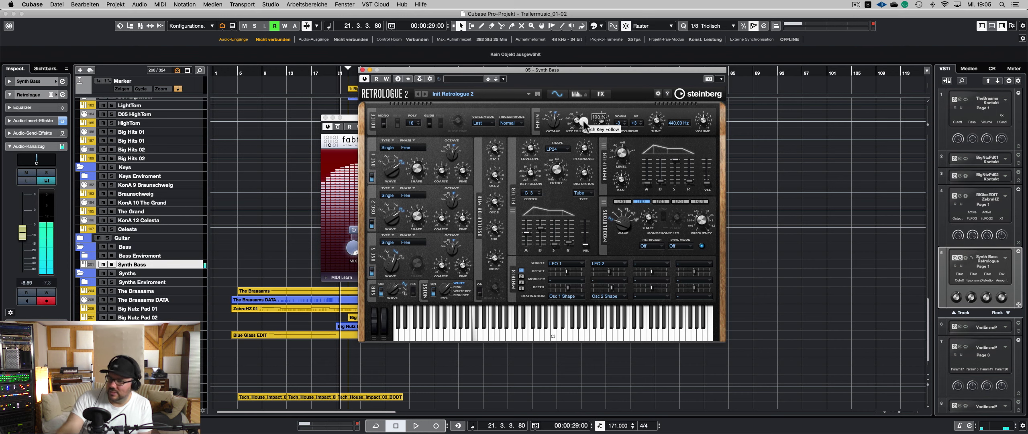
{"action": "left_click_drag", "start_coordinate": [439, 69], "coordinate": [598, 73]}
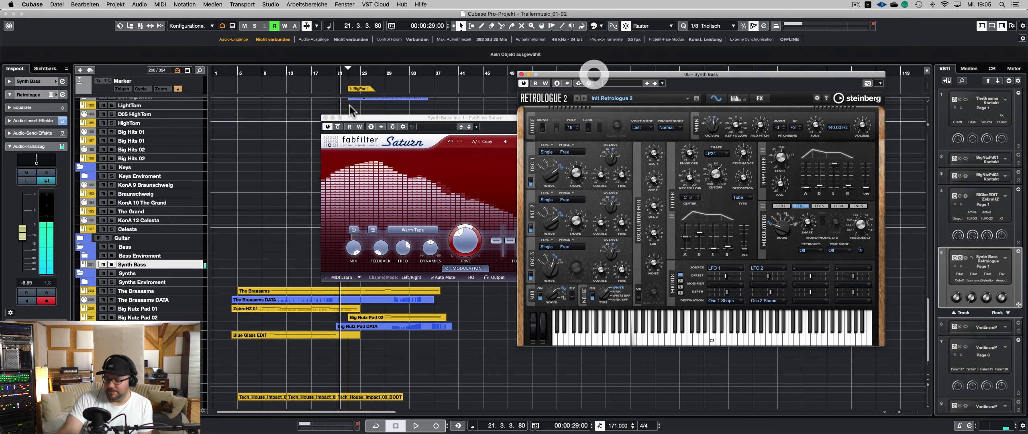
{"action": "left_click", "coordinate": [325, 117]}
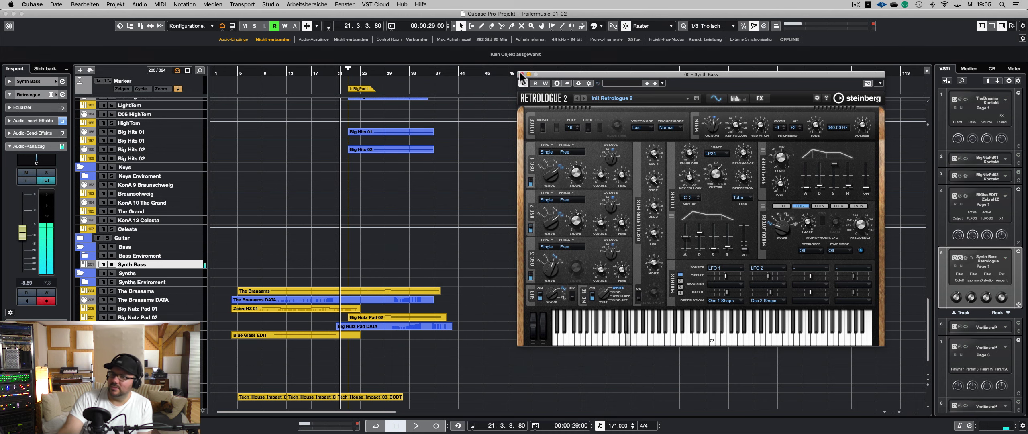
{"action": "left_click", "coordinate": [521, 74]}
{"action": "left_click", "coordinate": [520, 284]}
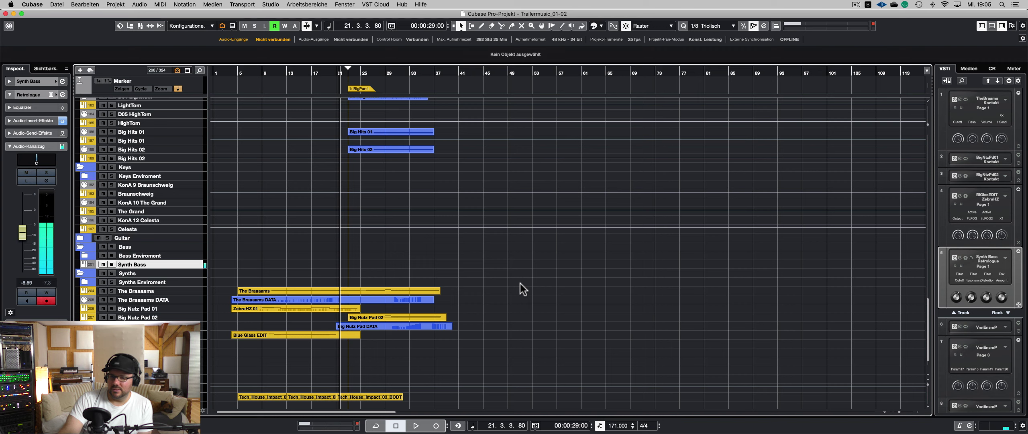
- Record a Synth Bass line from bar 23 through the BigPart1 section
{"action": "key", "text": "KP_Add"}
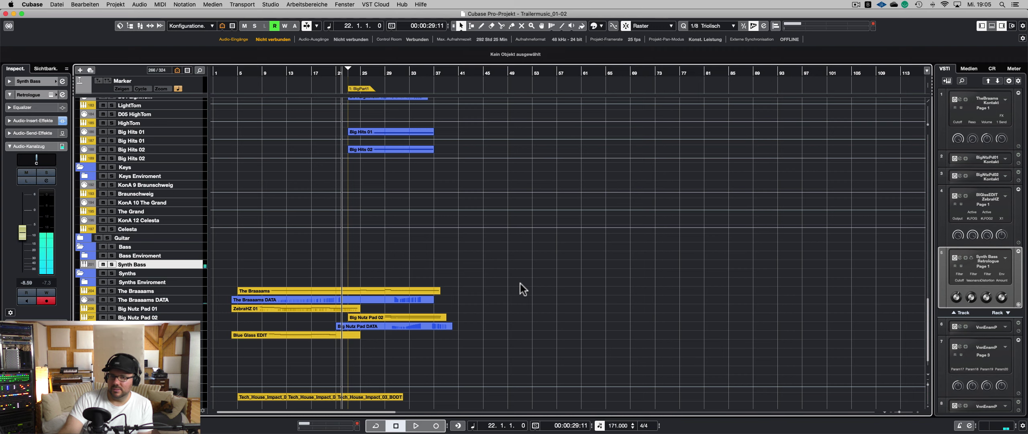
{"action": "key", "text": "Right"}
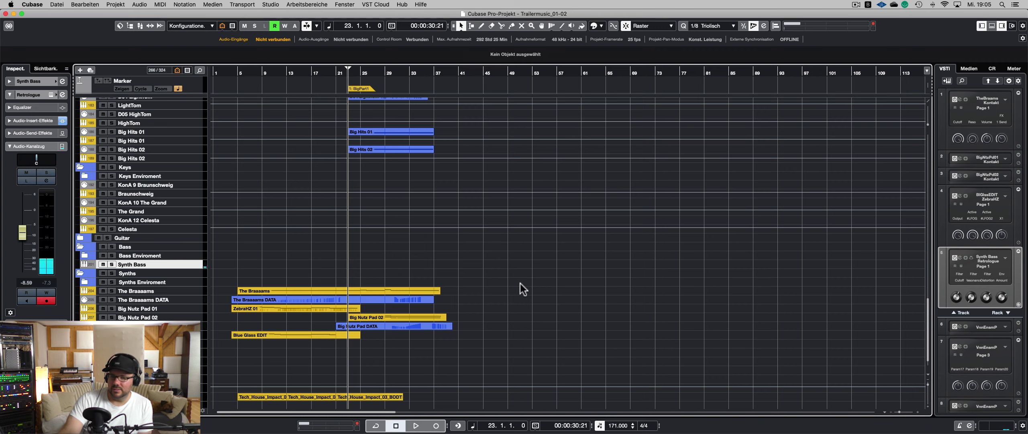
{"action": "key", "text": "KP_Multiply"}
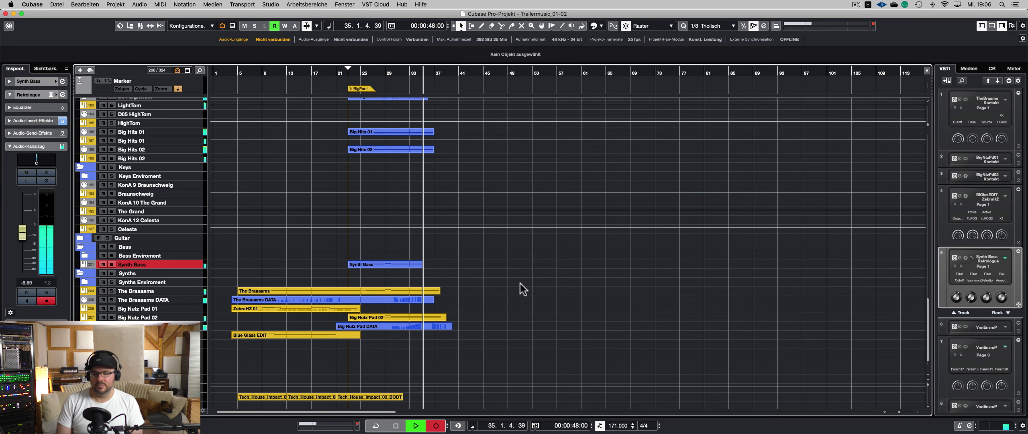
{"action": "key", "text": "KP_Multiply"}
{"action": "key", "text": "space"}
- Extend the recorded Synth Bass part to about bar 36 and set the quantize value to 1/4
{"action": "left_click", "coordinate": [395, 264]}
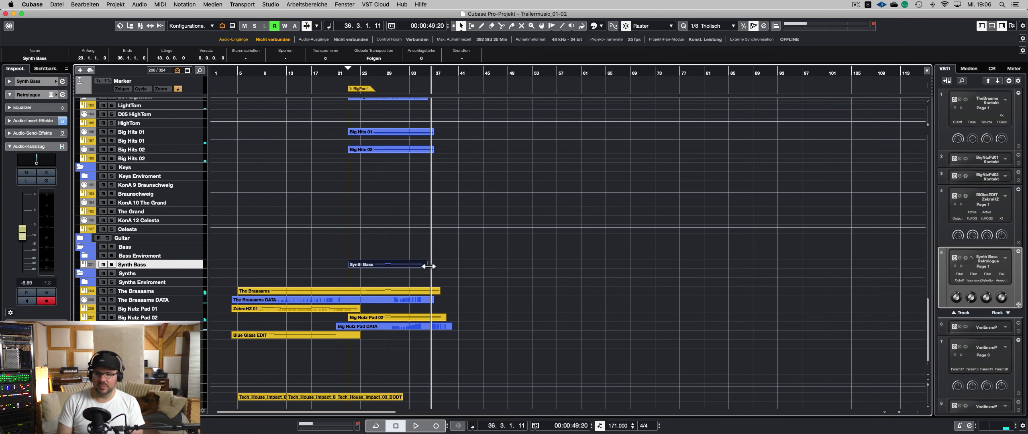
{"action": "left_click", "coordinate": [429, 265]}
{"action": "left_click_drag", "start_coordinate": [433, 265], "coordinate": [436, 266]}
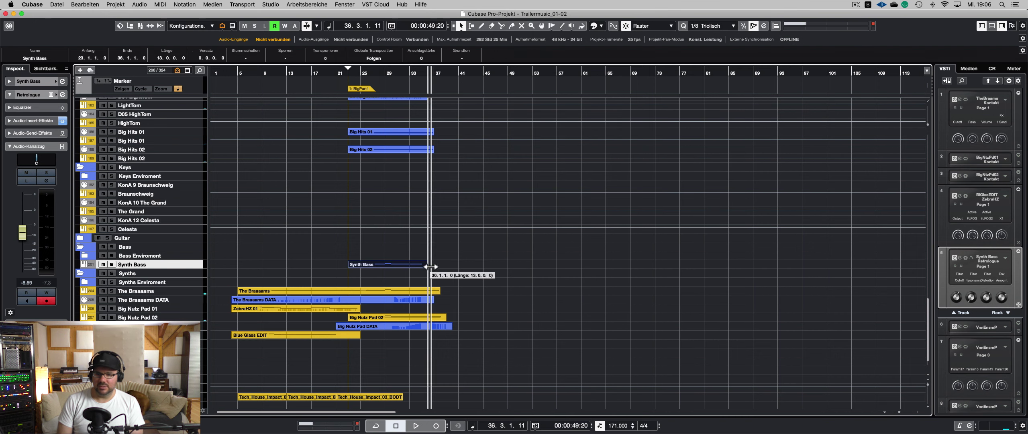
{"action": "left_click", "coordinate": [702, 26]}
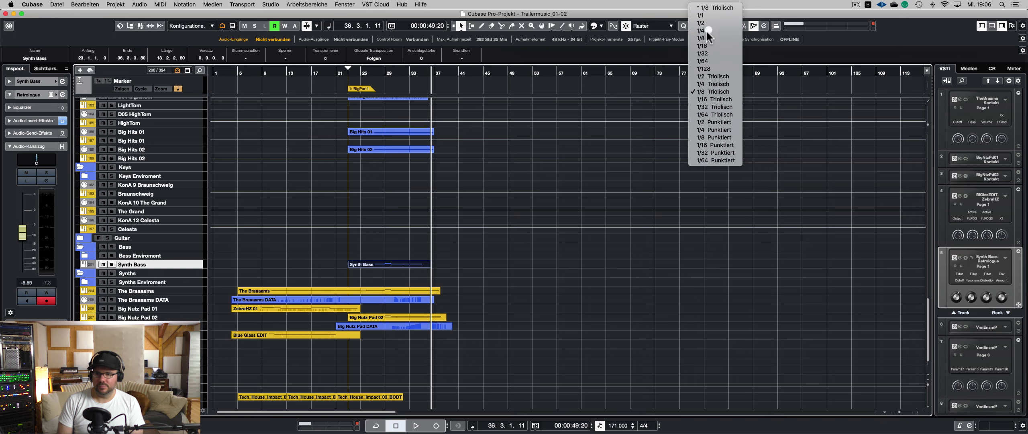
{"action": "left_click", "coordinate": [707, 31]}
- Open the Synth Bass part in the Key Editor and record an additional sustained final note at bar 35
{"action": "double_click", "coordinate": [387, 265]}
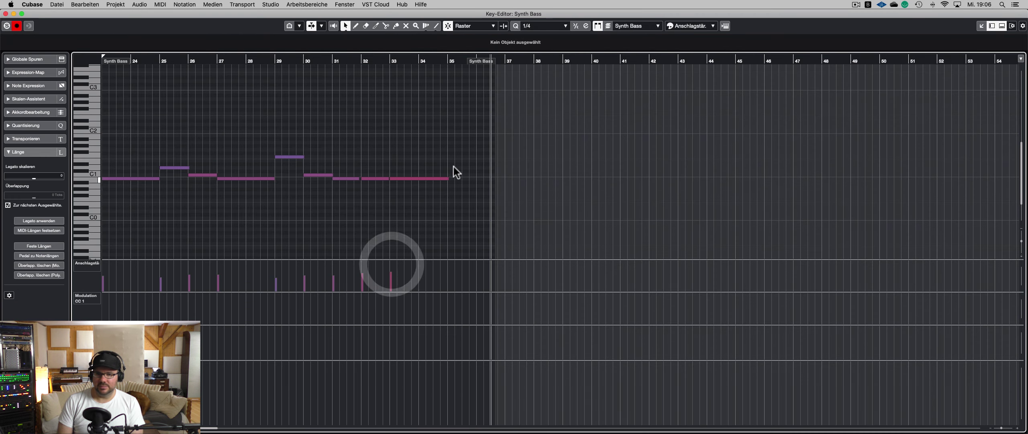
{"action": "left_click", "coordinate": [392, 62]}
{"action": "key", "text": "space"}
{"action": "mouse_move", "coordinate": [447, 178]}
{"action": "left_mouse_down"}
{"action": "mouse_move", "coordinate": [434, 179]}
{"action": "mouse_move", "coordinate": [461, 179]}
{"action": "left_mouse_up"}
{"action": "left_click", "coordinate": [438, 61]}
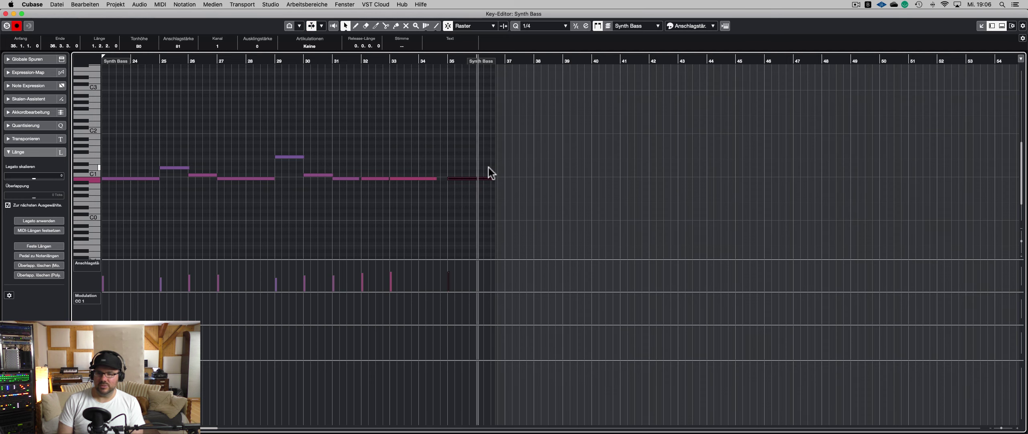
{"action": "left_click", "coordinate": [439, 59]}
{"action": "left_click", "coordinate": [439, 60]}
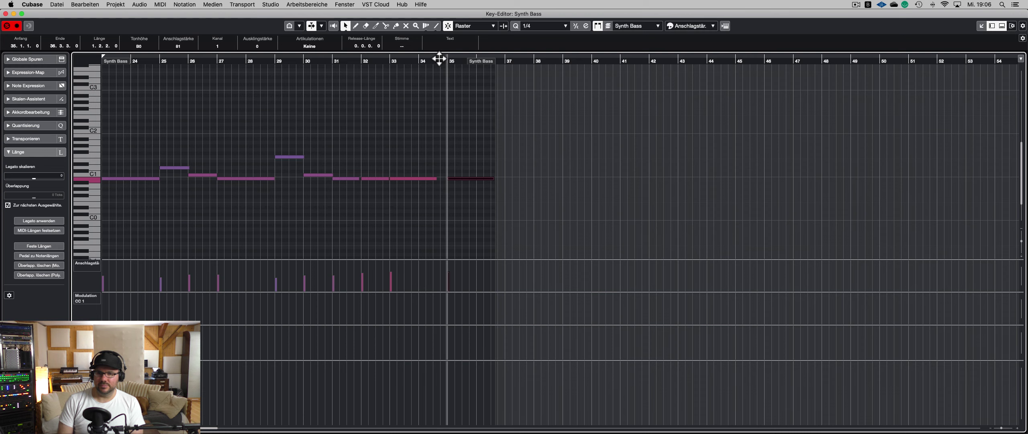
- Lengthen all Synth Bass notes so they connect without gaps, play the line back and close the Key Editor
{"action": "left_click", "coordinate": [293, 128]}
{"action": "key", "text": "super+a"}
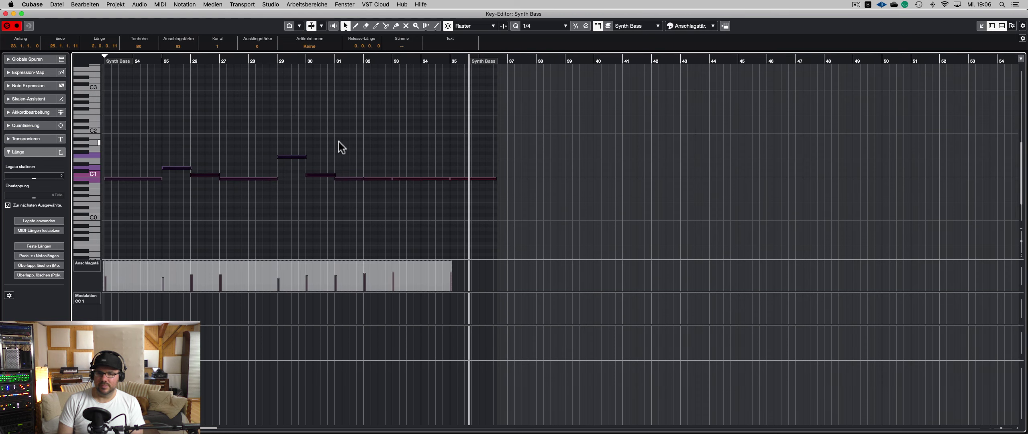
{"action": "scroll", "coordinate": [338, 141], "scroll_direction": "left", "scroll_amount": 3}
{"action": "left_click", "coordinate": [137, 60]}
{"action": "left_click", "coordinate": [219, 170]}
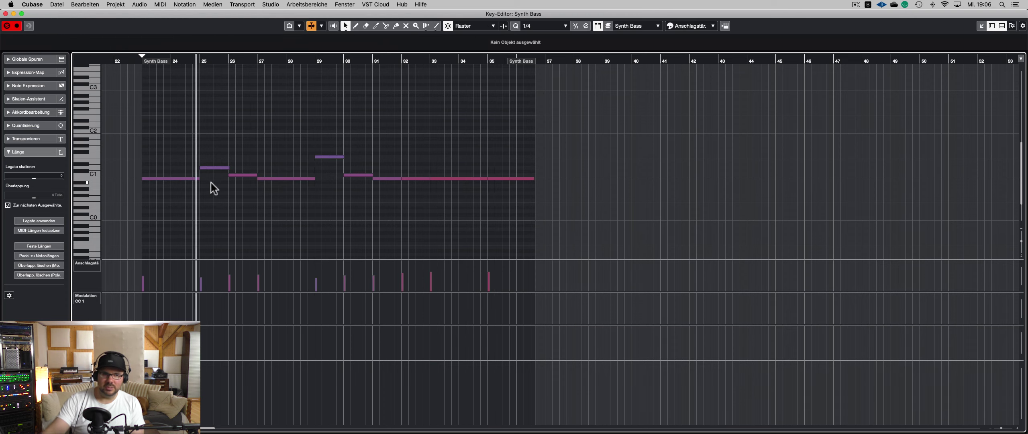
{"action": "key", "text": "F3"}
{"action": "key", "text": "F3"}
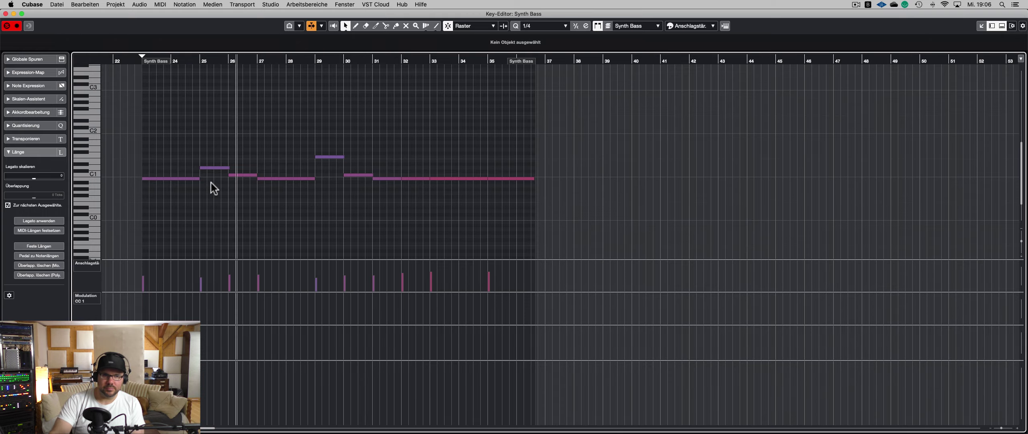
{"action": "key", "text": "Return"}
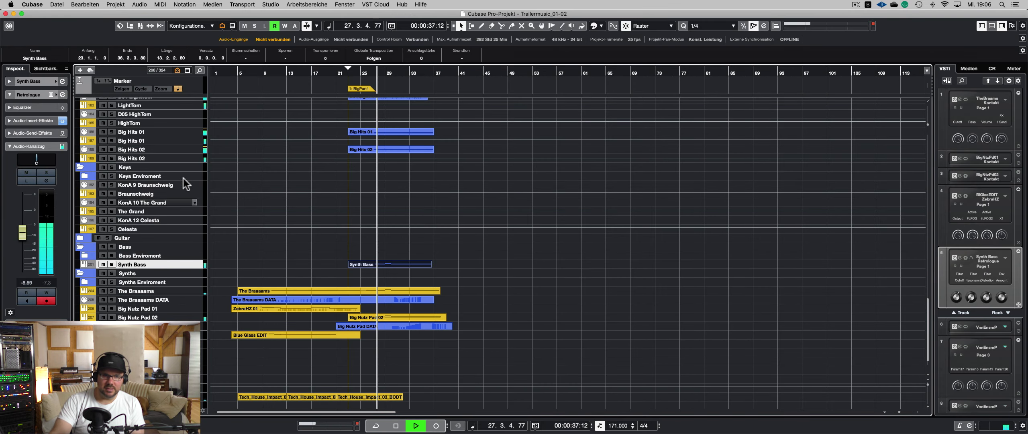
- Reopen Retrologue and compare the BigPart1 playback with the Synth Bass track muted and unmuted
{"action": "left_click", "coordinate": [50, 94]}
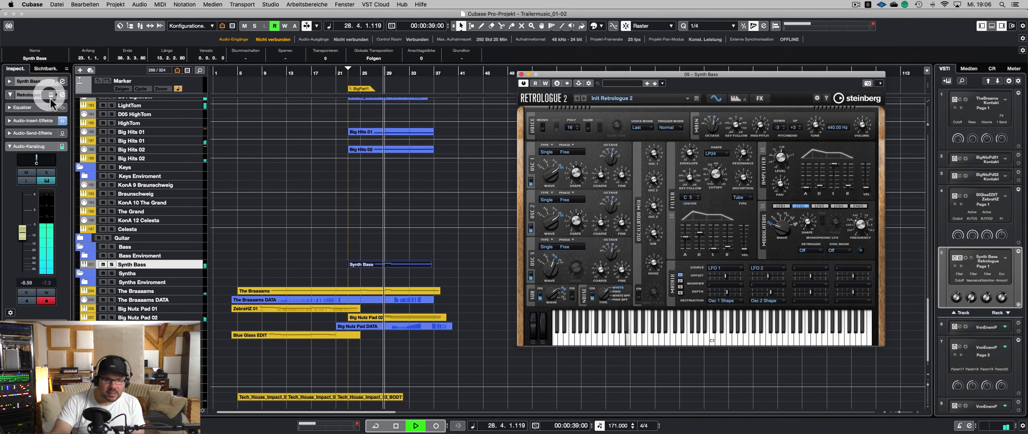
{"action": "left_click", "coordinate": [102, 264]}
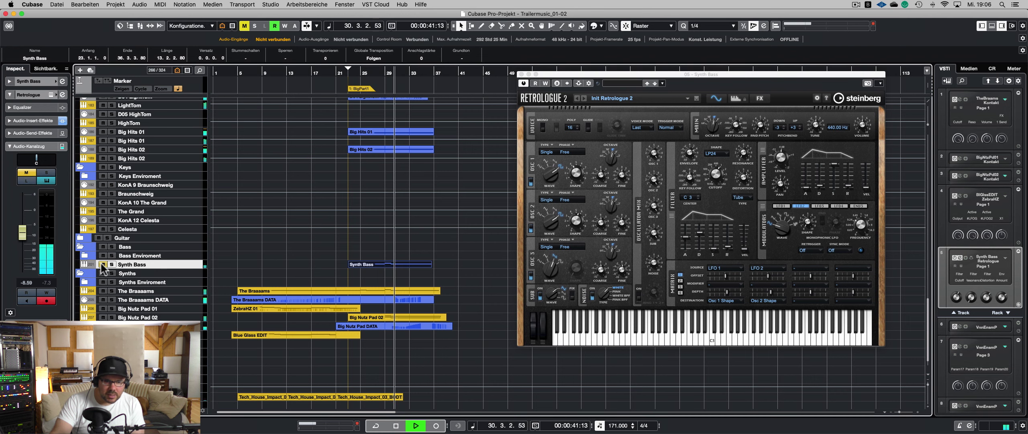
{"action": "left_click", "coordinate": [342, 72]}
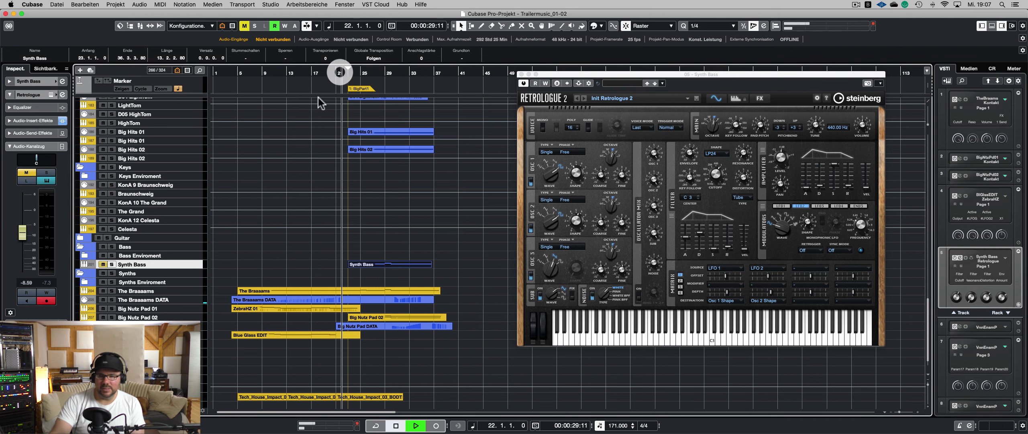
{"action": "left_click", "coordinate": [103, 264]}
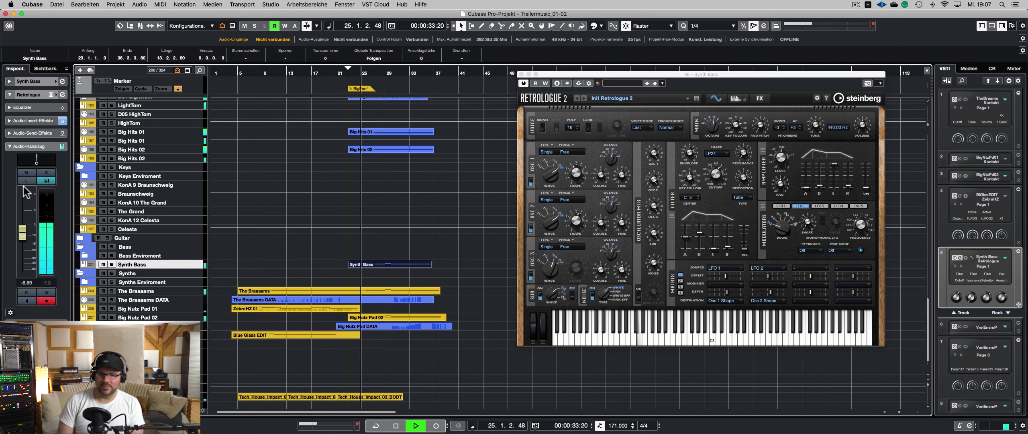
{"action": "left_click", "coordinate": [28, 172]}
{"action": "left_click", "coordinate": [28, 172]}
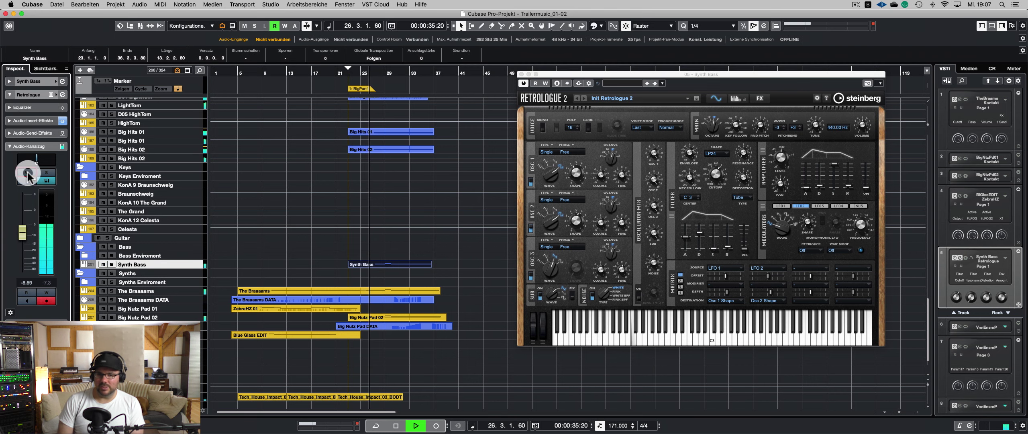
{"action": "left_click", "coordinate": [27, 173]}
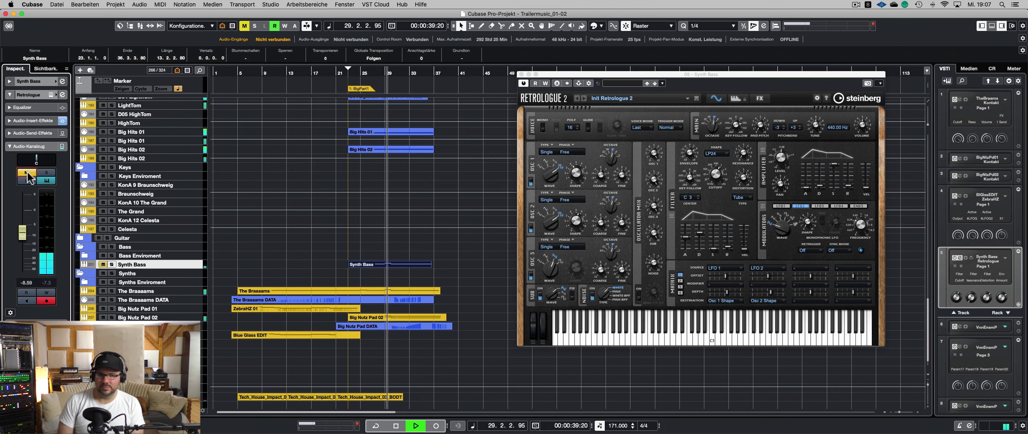
{"action": "left_click", "coordinate": [27, 173]}
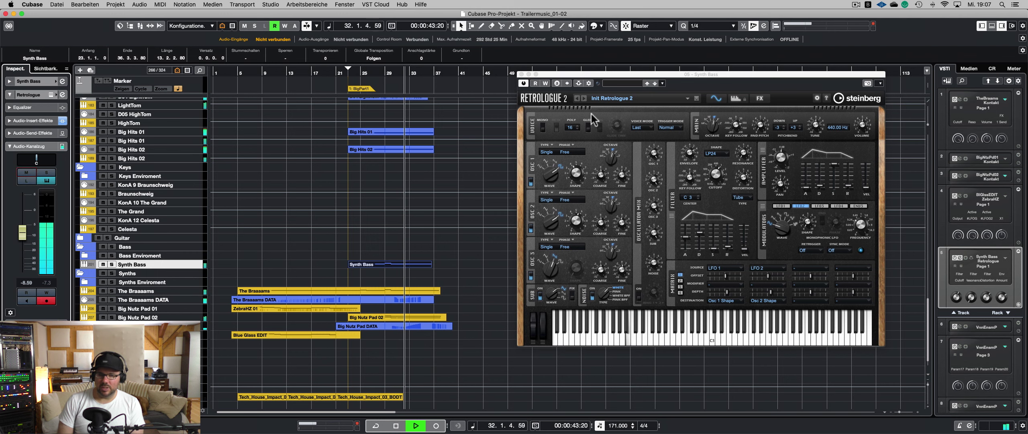
- Show the automation lane for Retrologue's Filter Cutoff beneath the Synth Bass track and enlarge it
{"action": "left_click", "coordinate": [521, 75]}
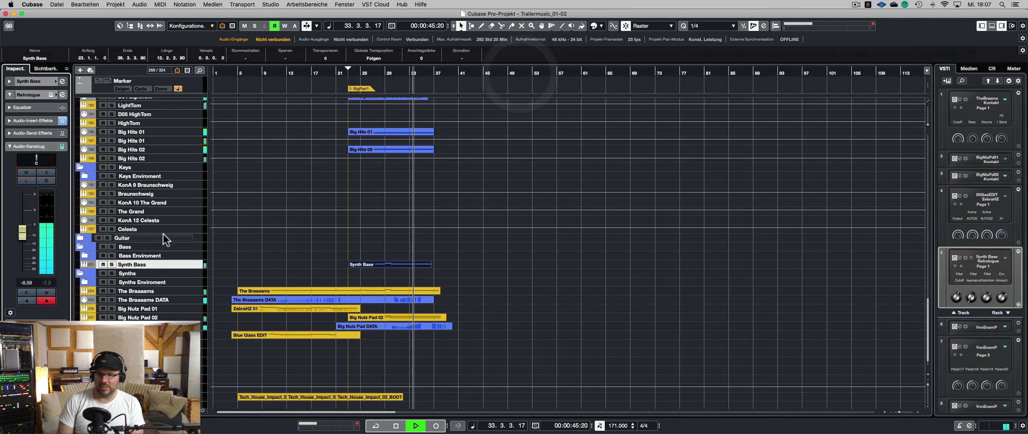
{"action": "left_click", "coordinate": [49, 93]}
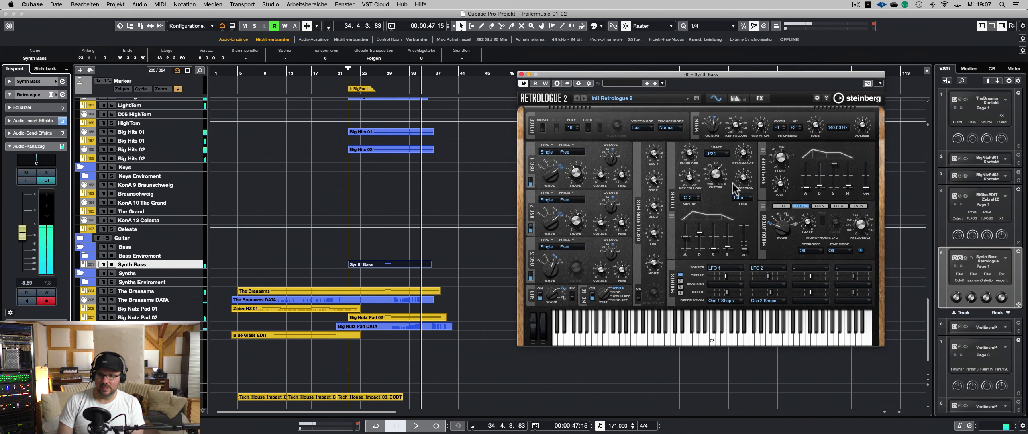
{"action": "right_click", "coordinate": [719, 173]}
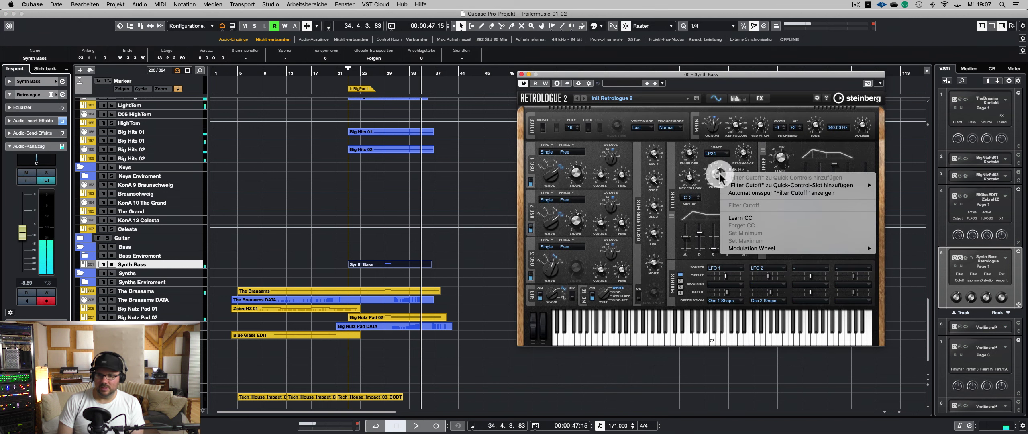
{"action": "left_click", "coordinate": [768, 193]}
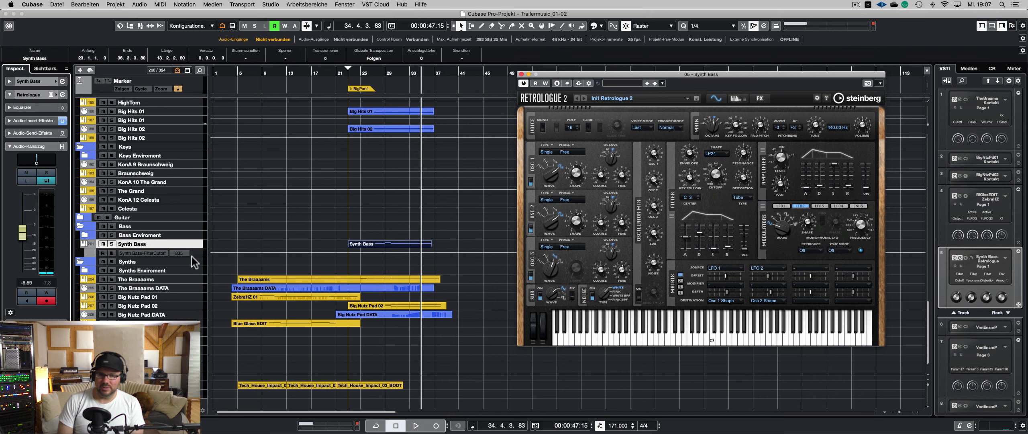
{"action": "left_click", "coordinate": [191, 257]}
- Solo the Synth Bass track and draw a steep Filter Cutoff drop to 31 at bar 31
{"action": "double_click", "coordinate": [379, 73]}
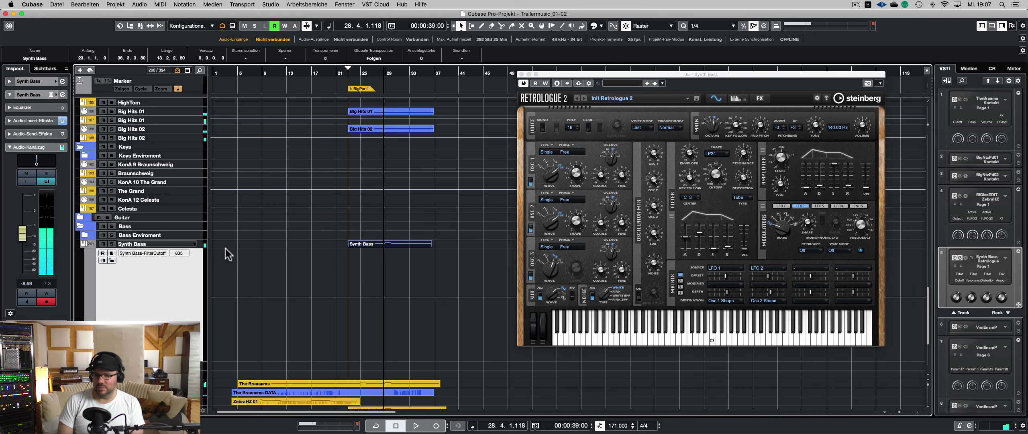
{"action": "left_click", "coordinate": [112, 243]}
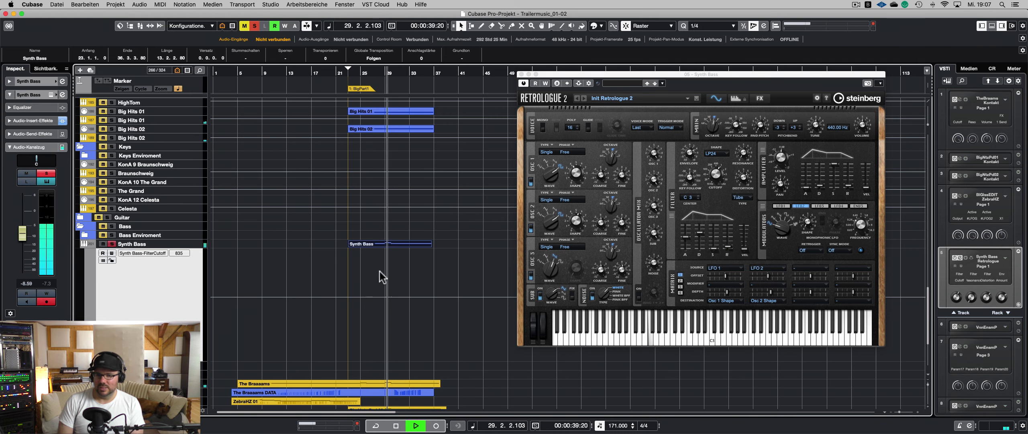
{"action": "key", "text": "h"}
{"action": "key", "text": "h"}
{"action": "key", "text": "h"}
{"action": "key", "text": "h"}
{"action": "key", "text": "h"}
{"action": "key", "text": "h"}
{"action": "key", "text": "h"}
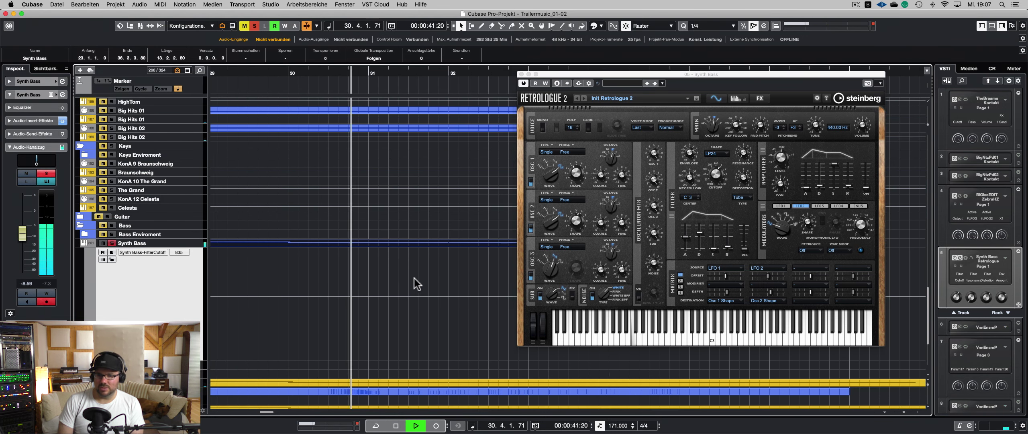
{"action": "left_click", "coordinate": [340, 295]}
{"action": "left_click_drag", "start_coordinate": [369, 297], "coordinate": [367, 344]}
{"action": "key", "text": "space"}
{"action": "key", "text": "space"}
{"action": "scroll", "coordinate": [374, 324], "scroll_direction": "right", "scroll_amount": 3}
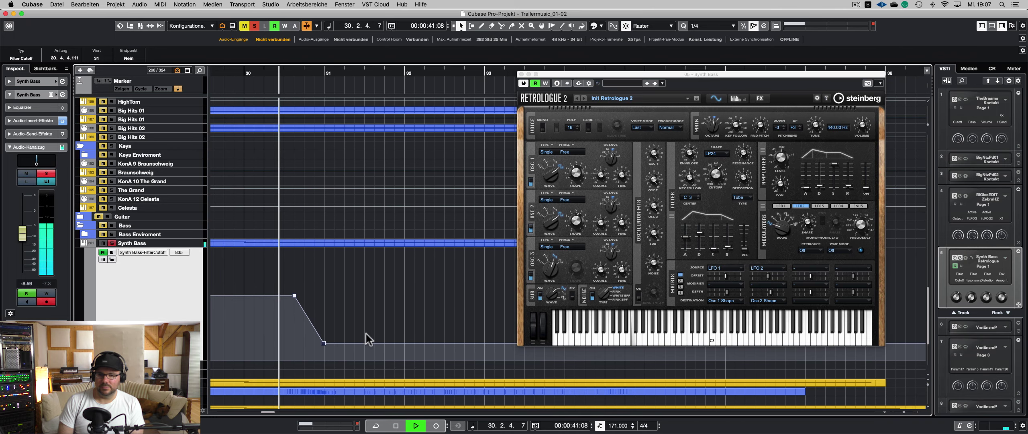
- Raise the low Filter Cutoff point at bar 31 to 55 and replay the passage
{"action": "scroll", "coordinate": [367, 329], "scroll_direction": "down", "scroll_amount": 3}
{"action": "left_click", "coordinate": [348, 332]}
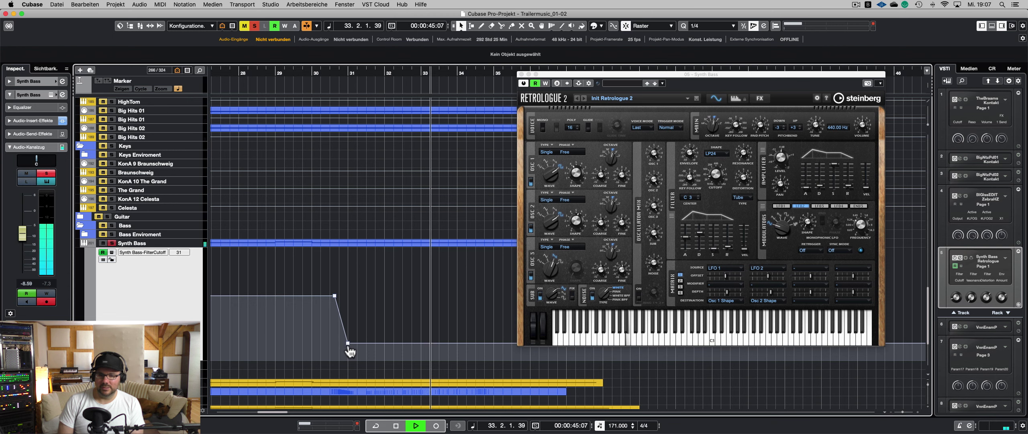
{"action": "left_click_drag", "start_coordinate": [347, 342], "coordinate": [348, 334]}
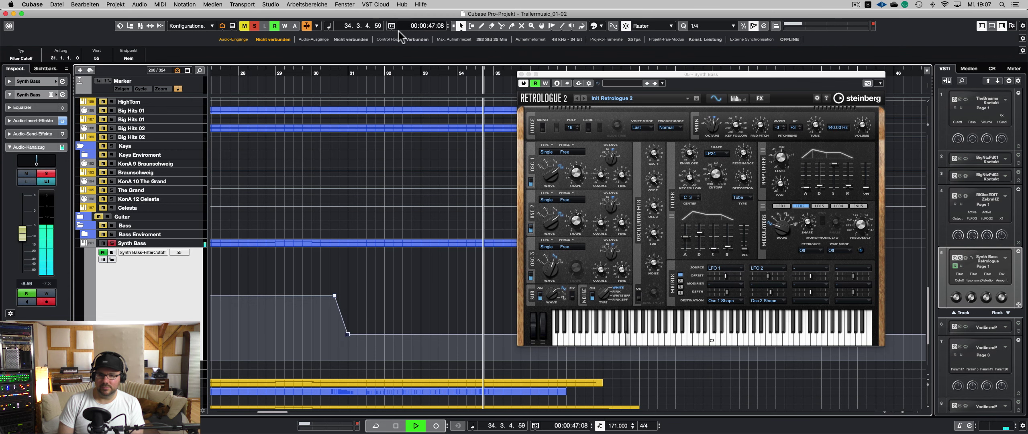
{"action": "left_click", "coordinate": [349, 72]}
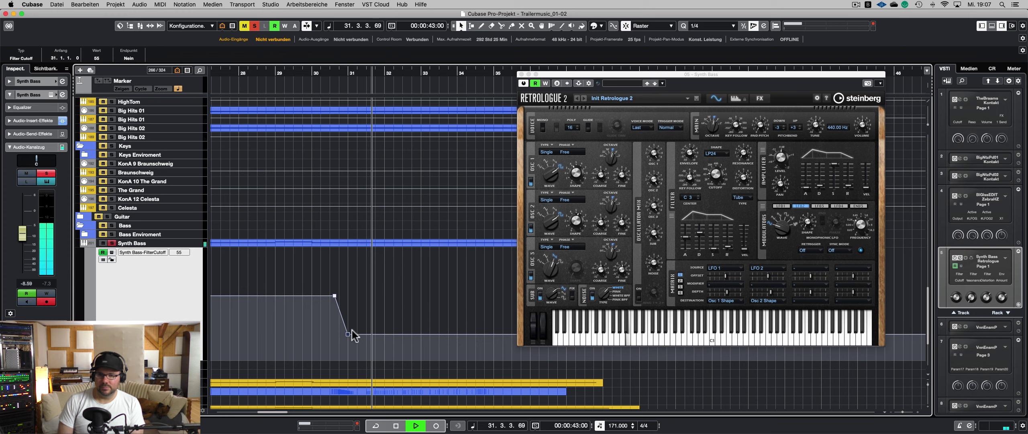
- Add a rising Filter Cutoff ramp to bar 35, copying its end value from the point before the drop
{"action": "scroll", "coordinate": [410, 331], "scroll_direction": "right", "scroll_amount": 2}
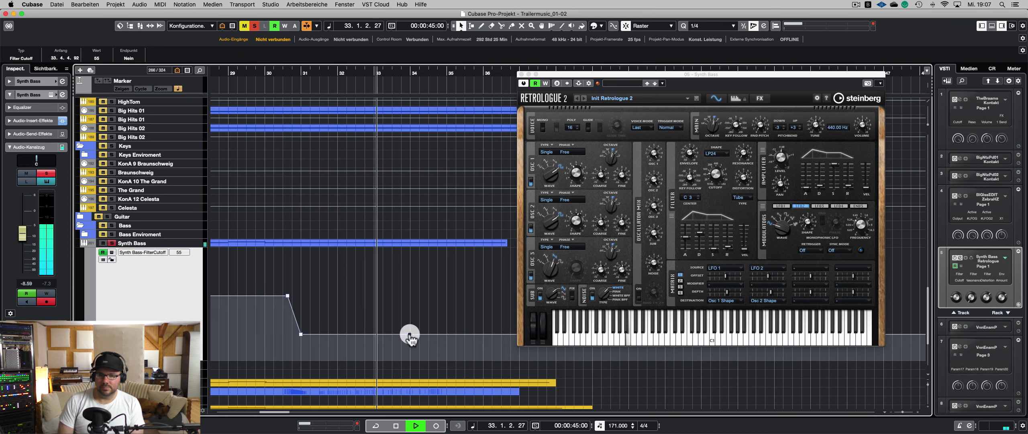
{"action": "scroll", "coordinate": [411, 327], "scroll_direction": "right", "scroll_amount": 2}
{"action": "left_click", "coordinate": [387, 333]}
{"action": "left_click_drag", "start_coordinate": [388, 335], "coordinate": [424, 298]}
{"action": "left_click", "coordinate": [266, 296]}
{"action": "left_click", "coordinate": [107, 61]}
{"action": "key", "text": "super+c"}
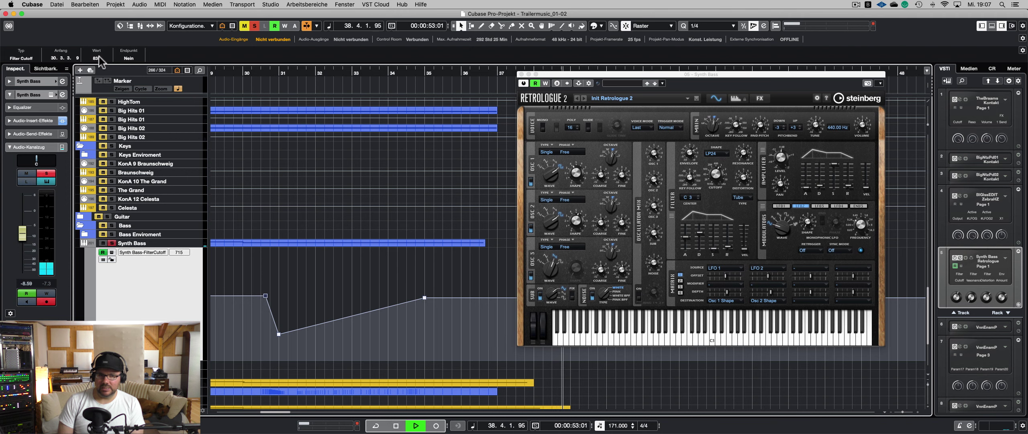
{"action": "left_click", "coordinate": [407, 305]}
{"action": "key", "text": "super+v"}
{"action": "key", "text": "Return"}
- Add a Filter Cutoff fall from bar 35 to a value of 10 at bar 37, bend it into a curve and play it back
{"action": "left_click_drag", "start_coordinate": [467, 292], "coordinate": [498, 367]}
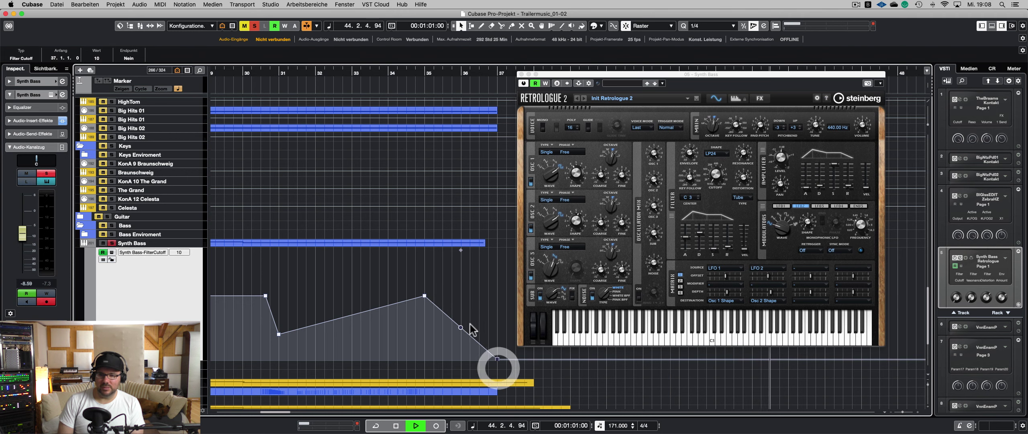
{"action": "key", "text": "KP_1"}
{"action": "left_click_drag", "start_coordinate": [462, 328], "coordinate": [468, 315]}
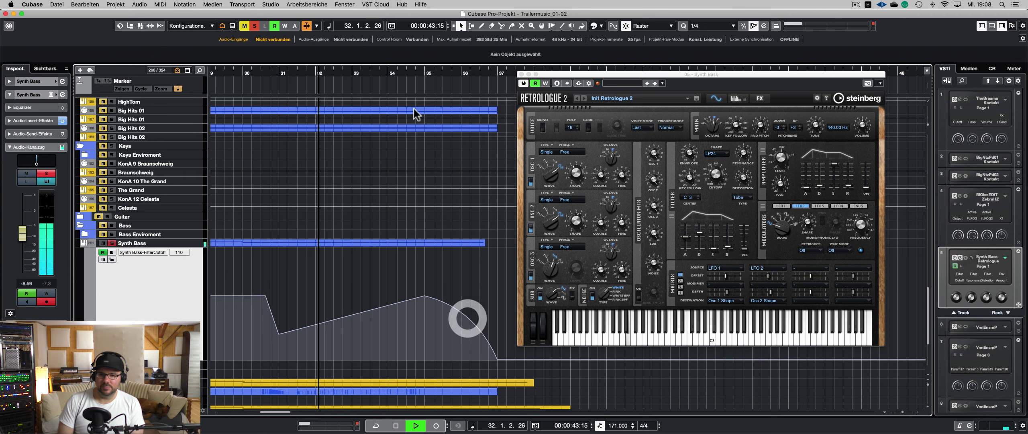
{"action": "left_click", "coordinate": [391, 72]}
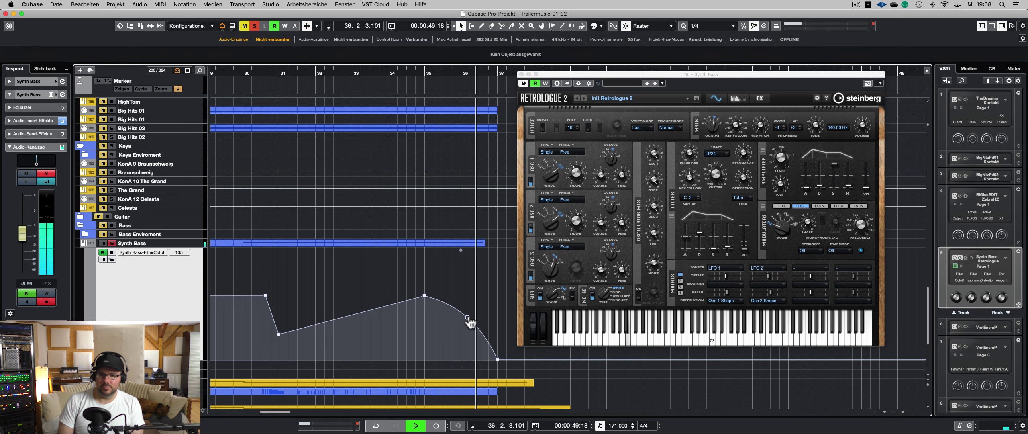
{"action": "key", "text": "space"}
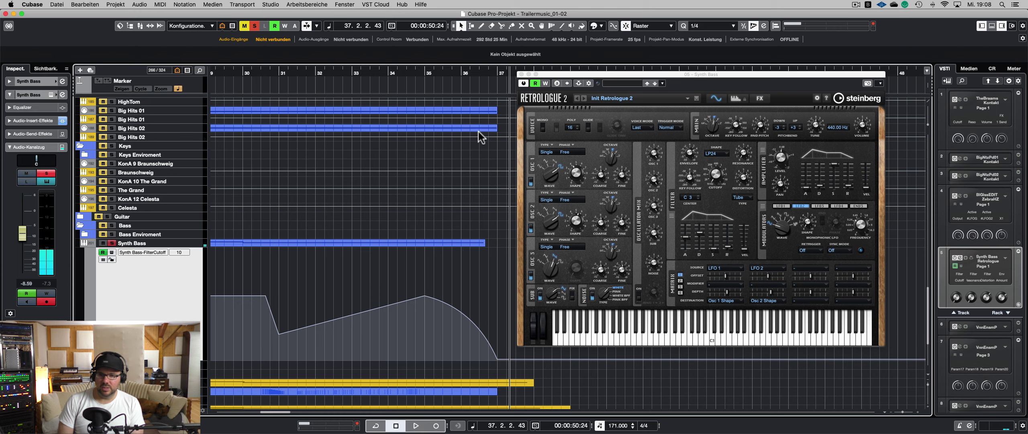
{"action": "left_click", "coordinate": [424, 73]}
{"action": "key", "text": "space"}
- Open the Synth Bass part in the Key Editor, close the Retrologue window and extend the final note to bar 37
{"action": "left_click", "coordinate": [474, 243]}
{"action": "double_click", "coordinate": [473, 243]}
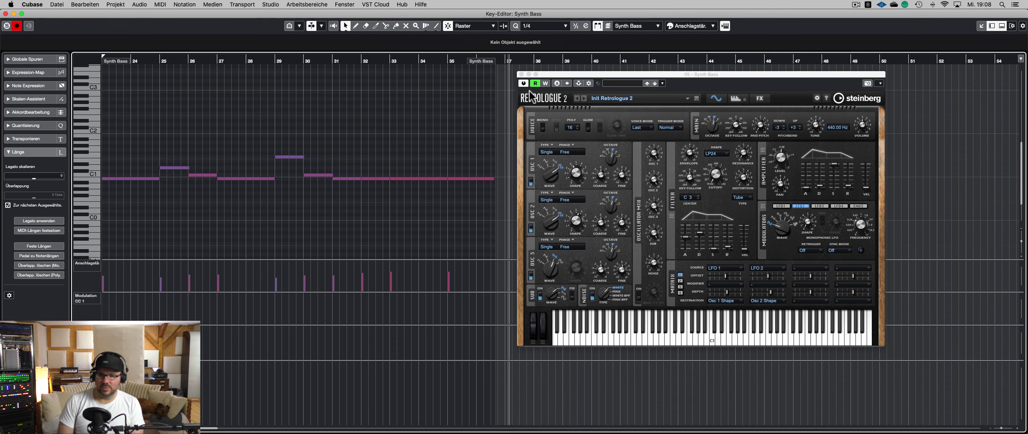
{"action": "left_click", "coordinate": [521, 74]}
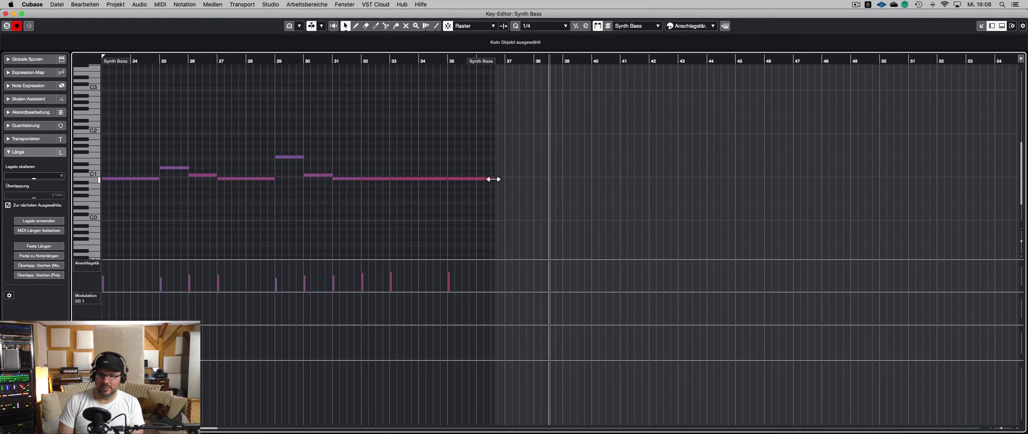
{"action": "left_click_drag", "start_coordinate": [497, 179], "coordinate": [505, 179]}
{"action": "key", "text": "l"}
{"action": "key", "text": "Return"}
{"action": "left_click_drag", "start_coordinate": [512, 323], "coordinate": [474, 339]}
{"action": "key", "text": "Delete"}
{"action": "key", "text": "Delete"}
- Lengthen the Synth Bass part to bar 38, play its ending and extend the final note to the part's new end
{"action": "left_click_drag", "start_coordinate": [496, 243], "coordinate": [528, 244]}
{"action": "left_click", "coordinate": [396, 72]}
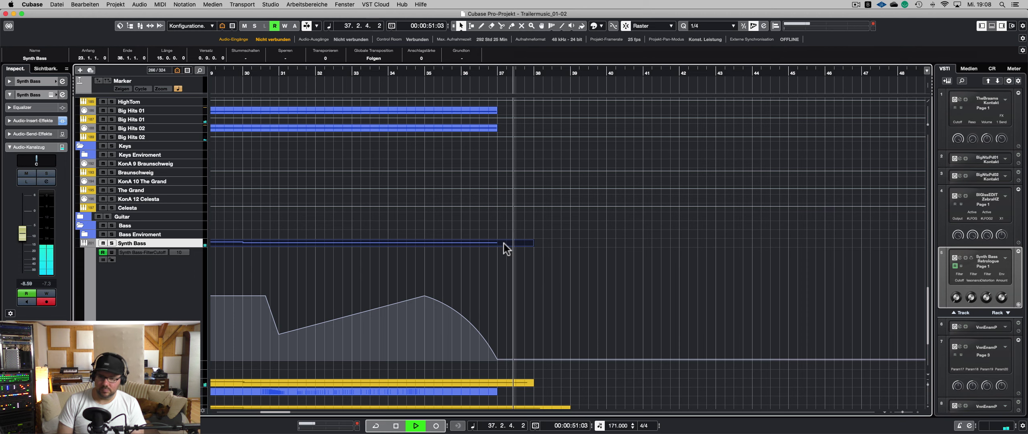
{"action": "key", "text": "space"}
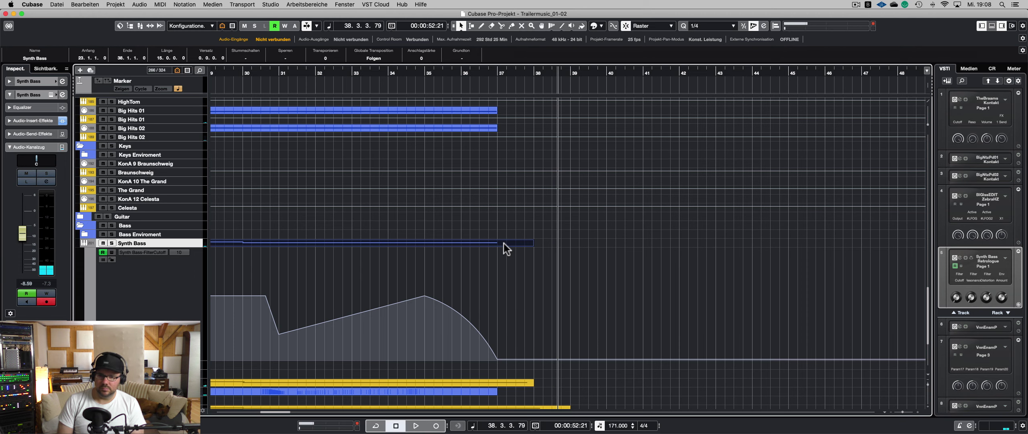
{"action": "double_click", "coordinate": [504, 244]}
{"action": "left_click_drag", "start_coordinate": [505, 179], "coordinate": [532, 179]}
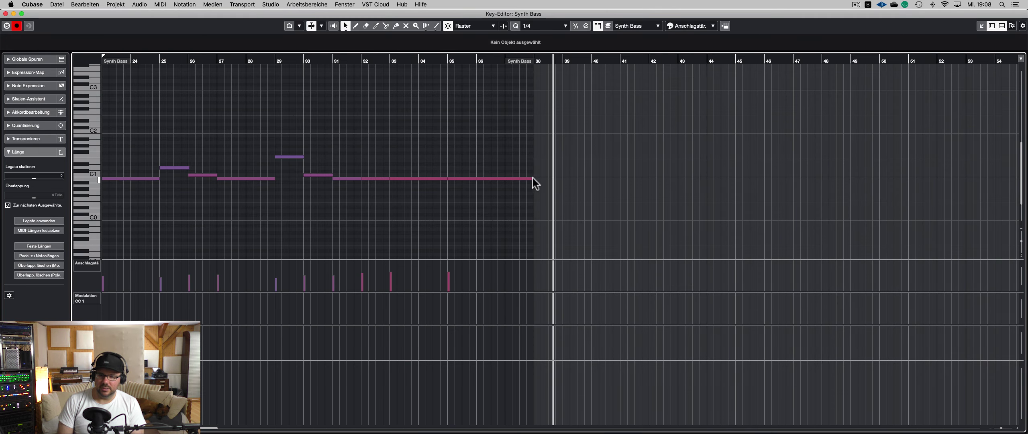
{"action": "left_click_drag", "start_coordinate": [532, 178], "coordinate": [533, 180]}
{"action": "key", "text": "Return"}
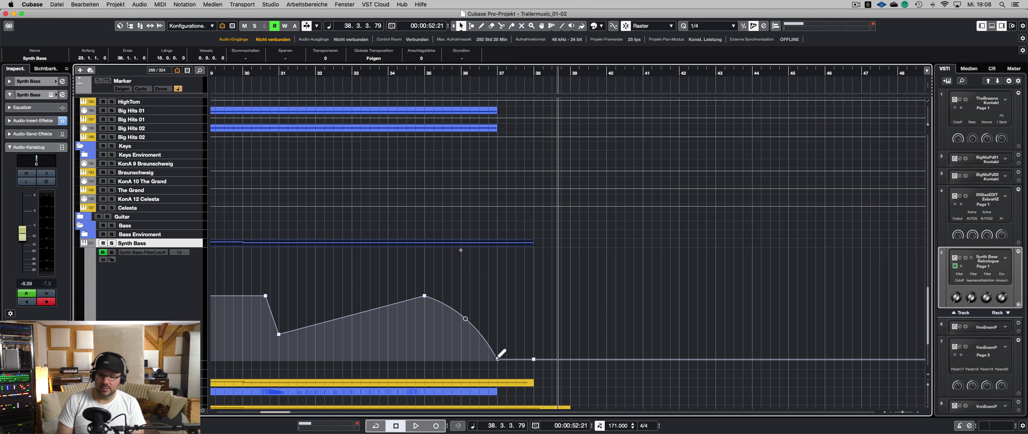
- Stretch the Filter Cutoff fall to bar 38, curve the drop before bar 31 and play the section back
{"action": "left_click_drag", "start_coordinate": [537, 346], "coordinate": [532, 367]}
{"action": "key", "text": "Delete"}
{"action": "left_click", "coordinate": [227, 73]}
{"action": "left_click_drag", "start_coordinate": [218, 73], "coordinate": [195, 71]}
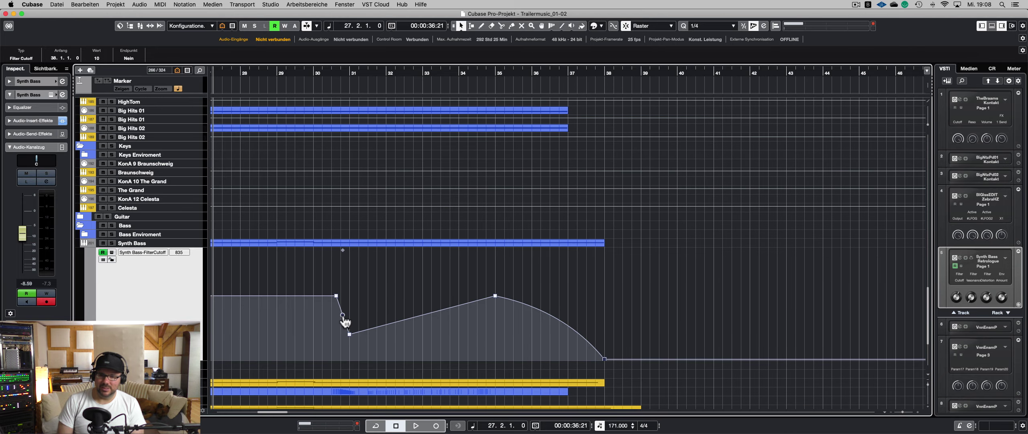
{"action": "key", "text": "space"}
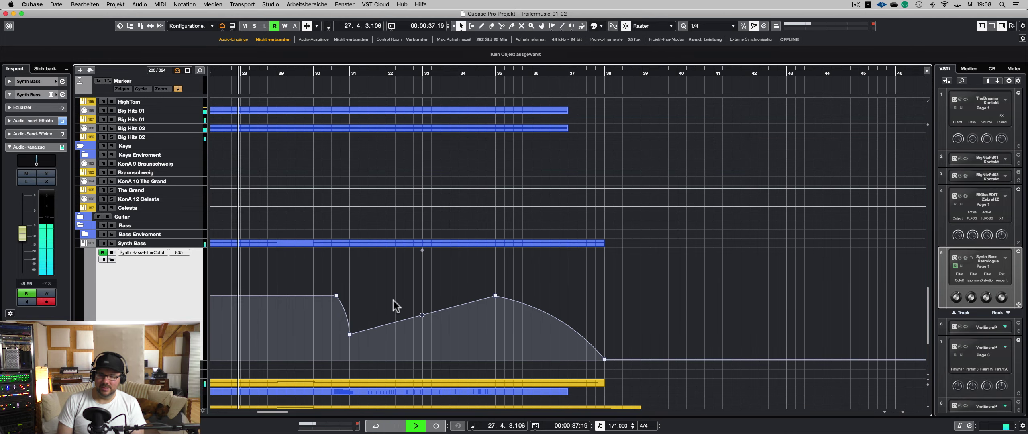
{"action": "scroll", "coordinate": [393, 299], "scroll_direction": "left", "scroll_amount": 1}
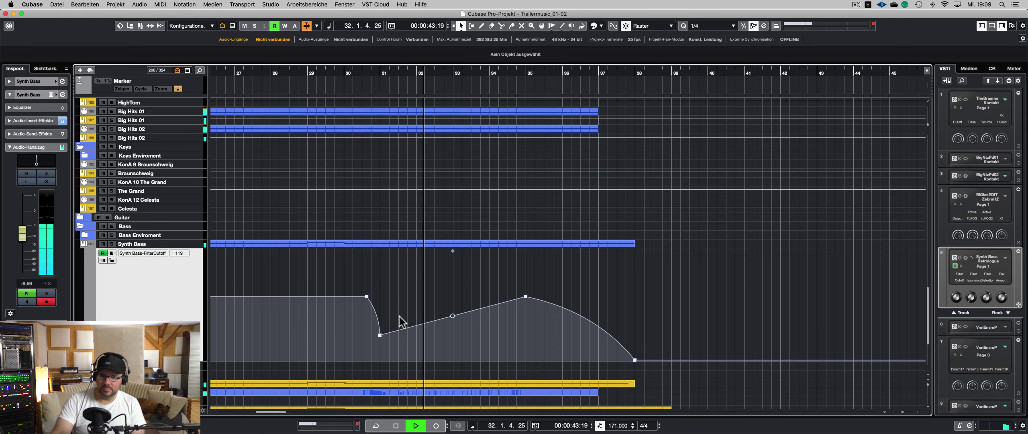
{"action": "scroll", "coordinate": [399, 305], "scroll_direction": "down", "scroll_amount": 2}
{"action": "scroll", "coordinate": [399, 305], "scroll_direction": "down", "scroll_amount": 3}
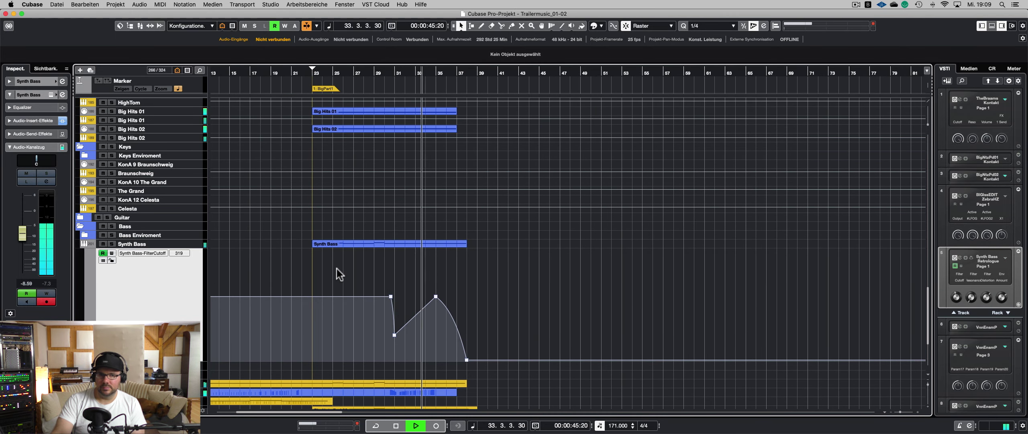
- Shrink the Filter Cutoff lane to a single row and play the arrangement briefly from bar 4
{"action": "left_click_drag", "start_coordinate": [181, 361], "coordinate": [181, 255]}
{"action": "scroll", "coordinate": [285, 299], "scroll_direction": "down", "scroll_amount": 3}
{"action": "left_click", "coordinate": [439, 285]}
{"action": "scroll", "coordinate": [432, 291], "scroll_direction": "left", "scroll_amount": 3}
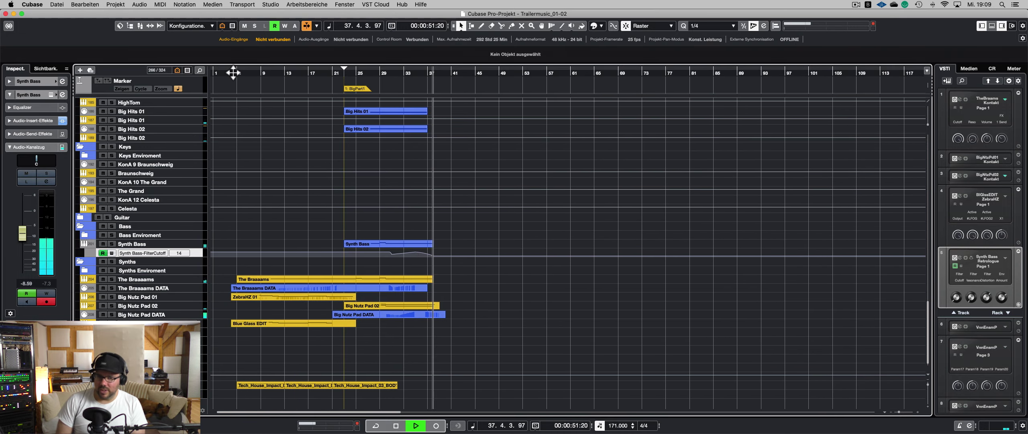
{"action": "left_click", "coordinate": [233, 72]}
{"action": "left_click", "coordinate": [513, 302]}
{"action": "key", "text": "space"}
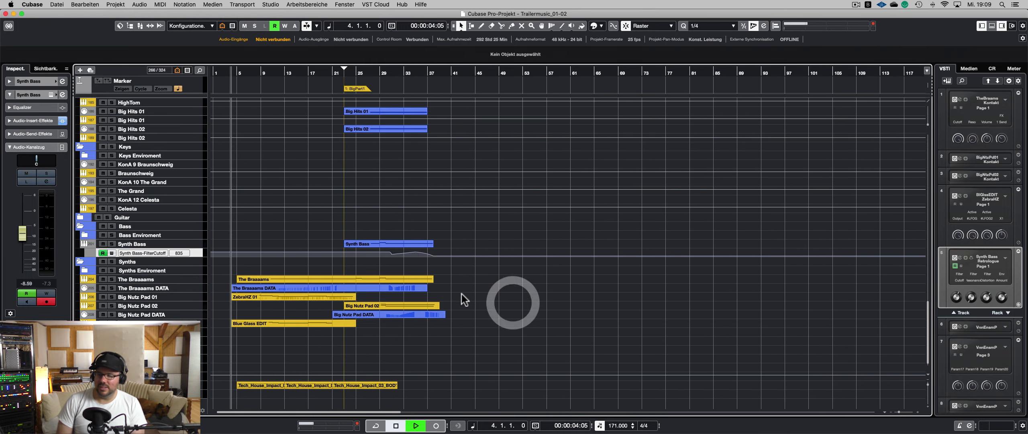
{"action": "left_click", "coordinate": [501, 297]}
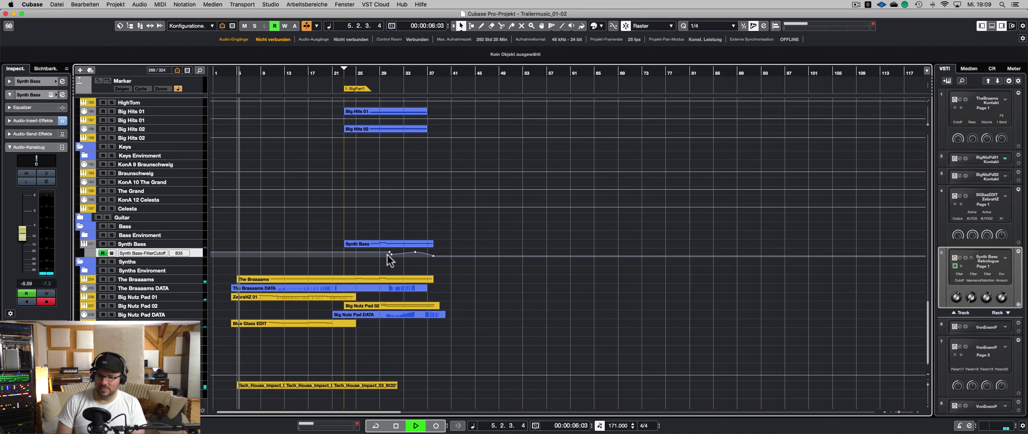
{"action": "key", "text": "space"}
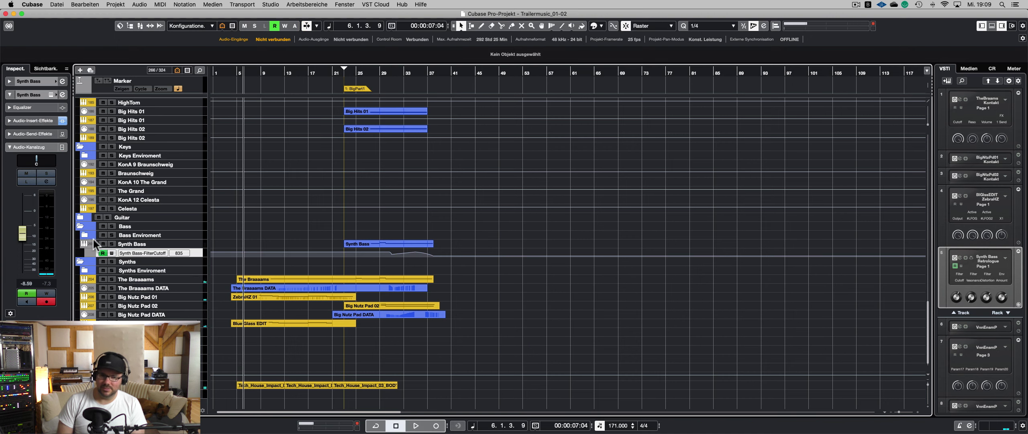
- Add one Retrologue instrument track after the Blue Glass EDIT track, with its audio output routed to BassGRP
{"action": "left_click", "coordinate": [163, 323]}
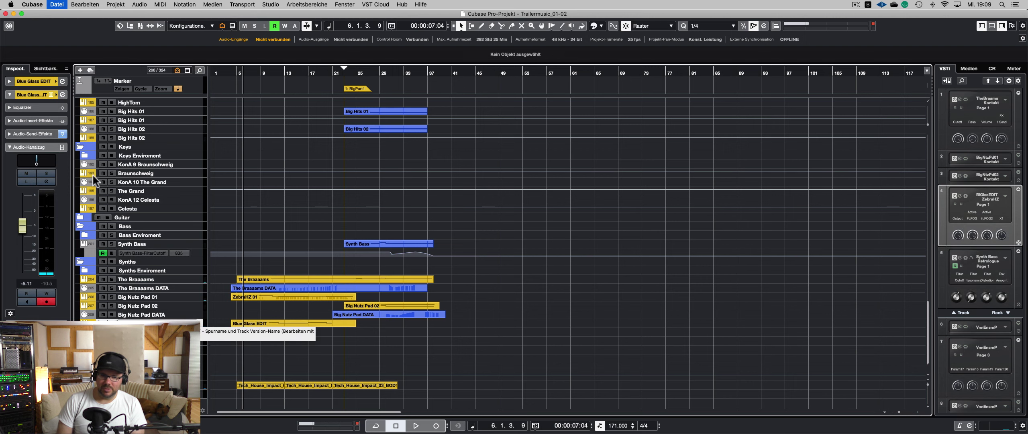
{"action": "left_click", "coordinate": [80, 70]}
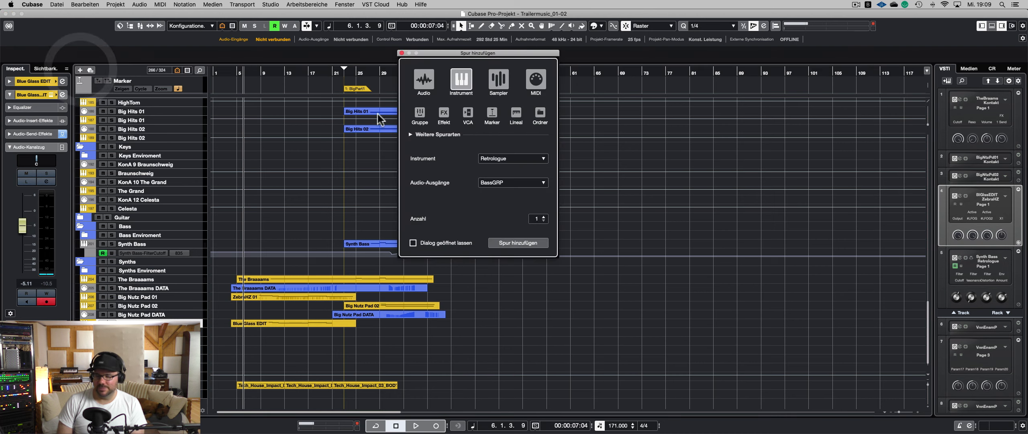
{"action": "left_click", "coordinate": [456, 85]}
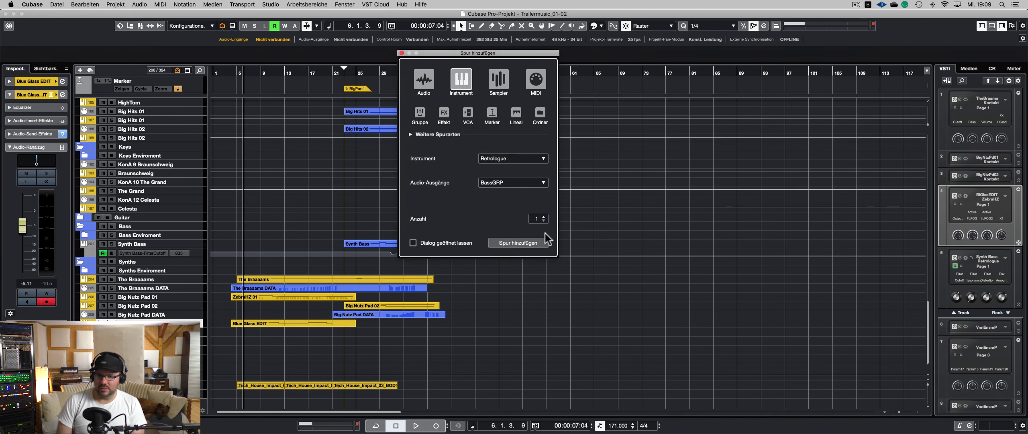
{"action": "left_click", "coordinate": [525, 242]}
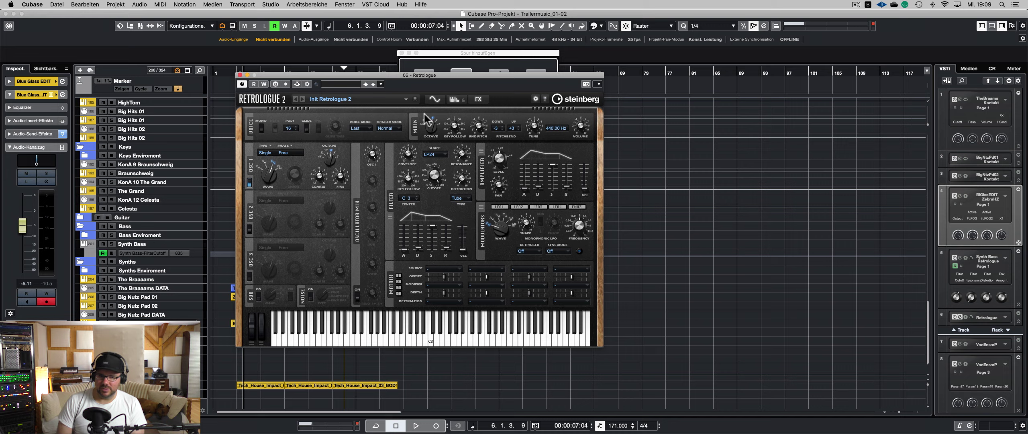
- Lower the new Retrologue track's volume to -6.61 dB and route its audio output to SynthsGRP
{"action": "left_click_drag", "start_coordinate": [379, 76], "coordinate": [475, 72]}
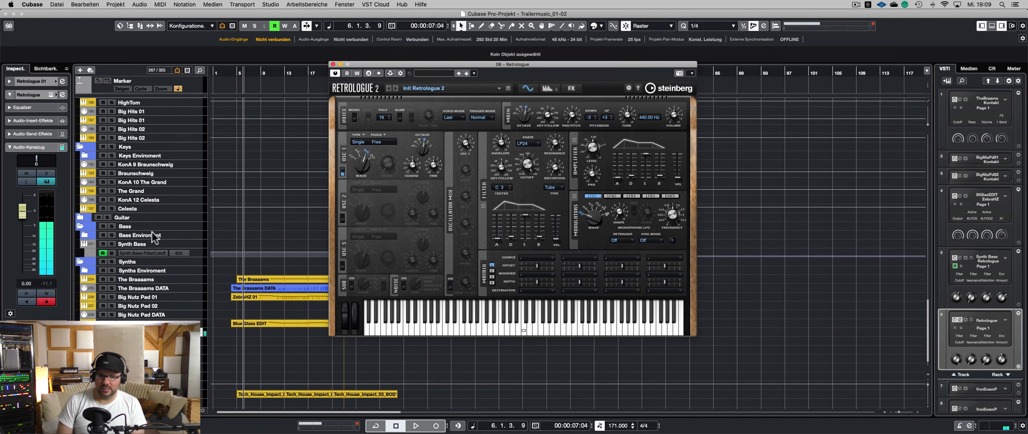
{"action": "left_click_drag", "start_coordinate": [20, 221], "coordinate": [21, 235]}
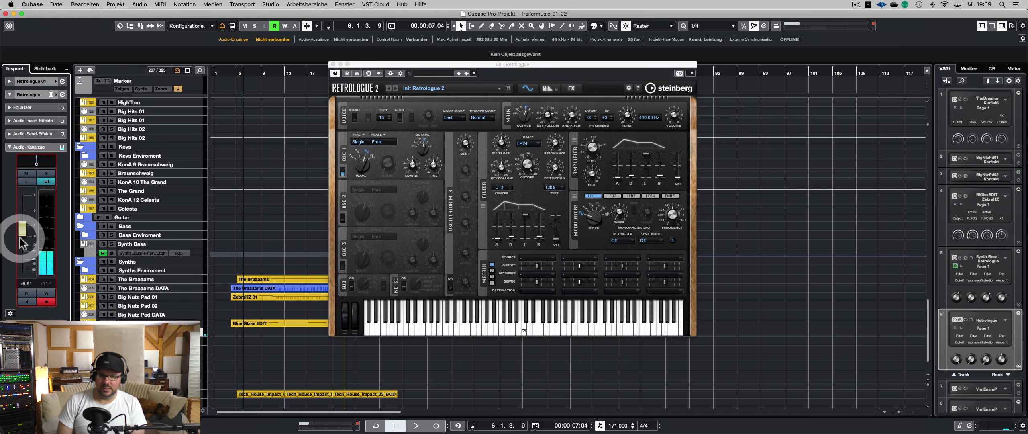
{"action": "key", "text": "F3"}
{"action": "left_click_drag", "start_coordinate": [366, 65], "coordinate": [550, 99]}
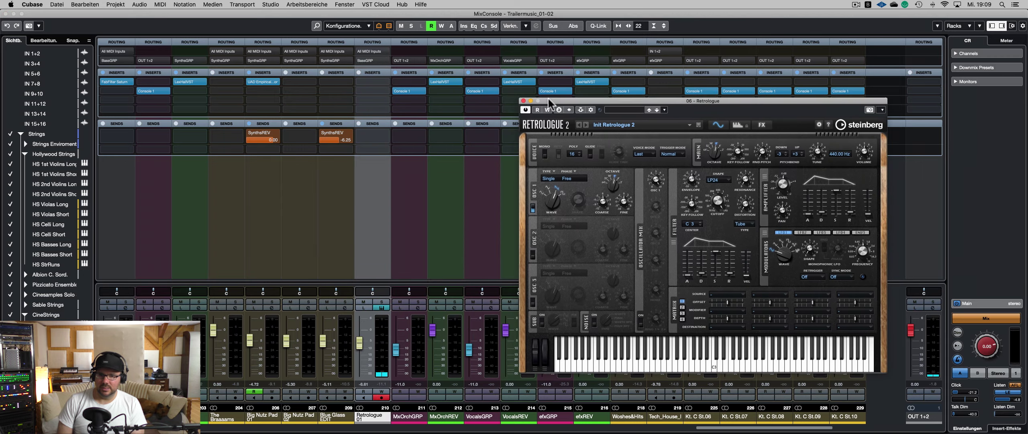
{"action": "left_click", "coordinate": [384, 60]}
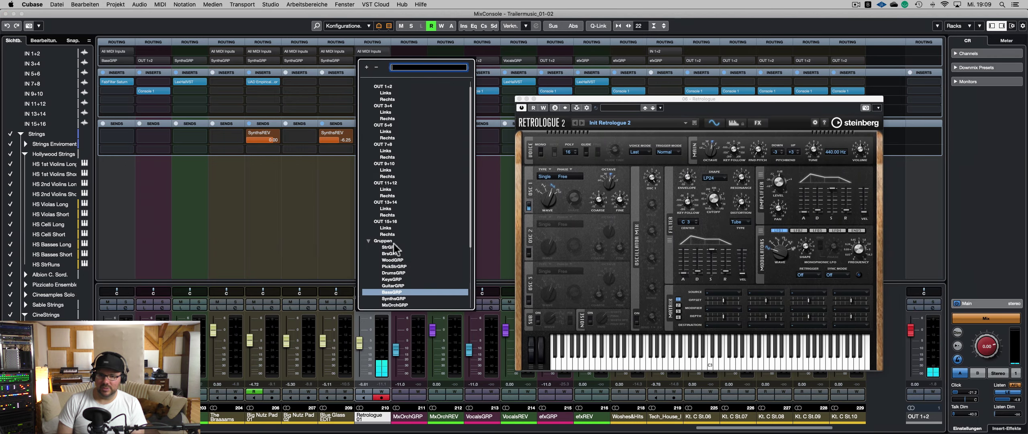
{"action": "left_click", "coordinate": [398, 301]}
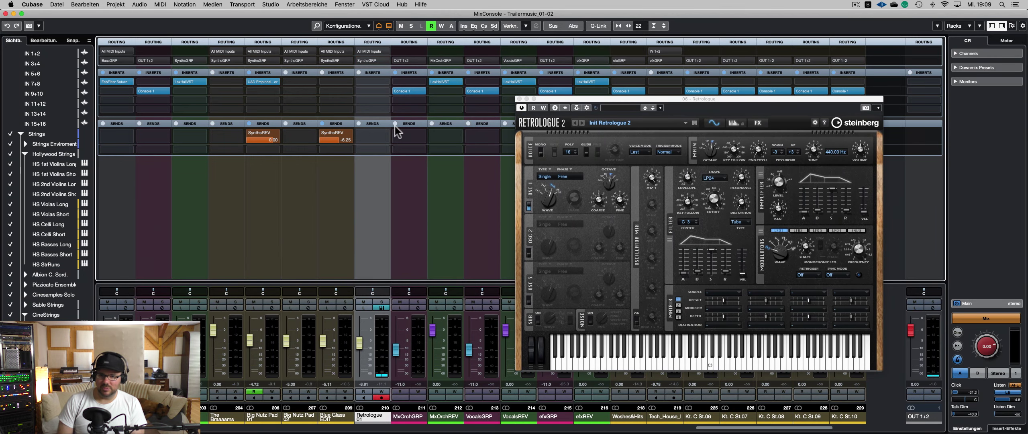
{"action": "key", "text": "F3"}
{"action": "left_click_drag", "start_coordinate": [545, 98], "coordinate": [388, 59]}
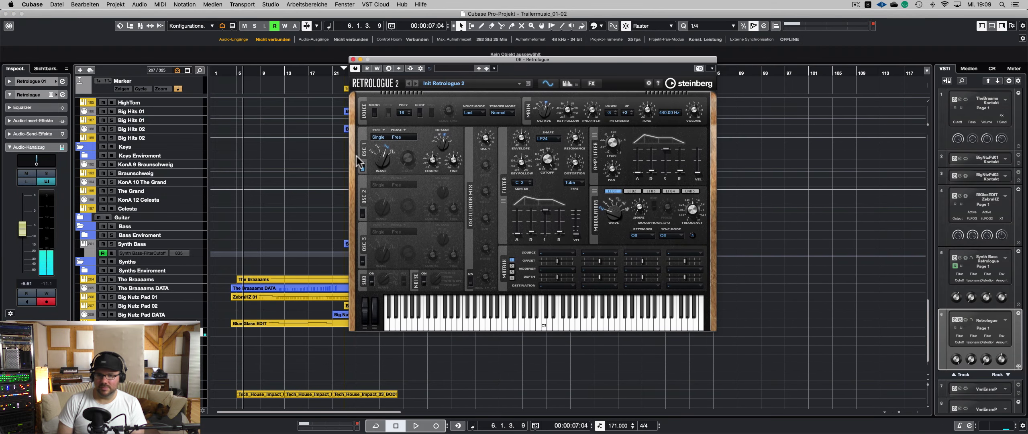
- Change oscillator 1's waveform and modulate Osc 1 Shape with LFO 1 in the first matrix slot, adding some positive depth
{"action": "left_click", "coordinate": [395, 152]}
{"action": "left_click_drag", "start_coordinate": [405, 156], "coordinate": [389, 141]}
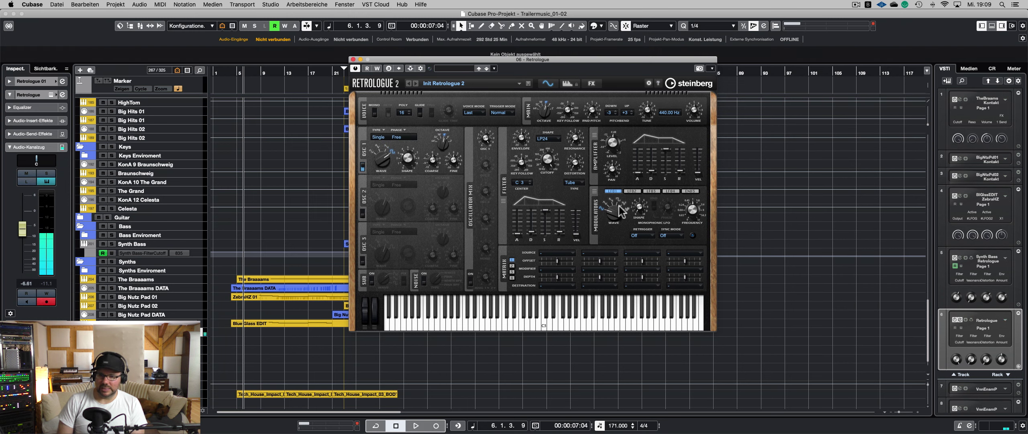
{"action": "left_click", "coordinate": [556, 253]}
{"action": "left_click", "coordinate": [553, 261]}
{"action": "left_click", "coordinate": [556, 285]}
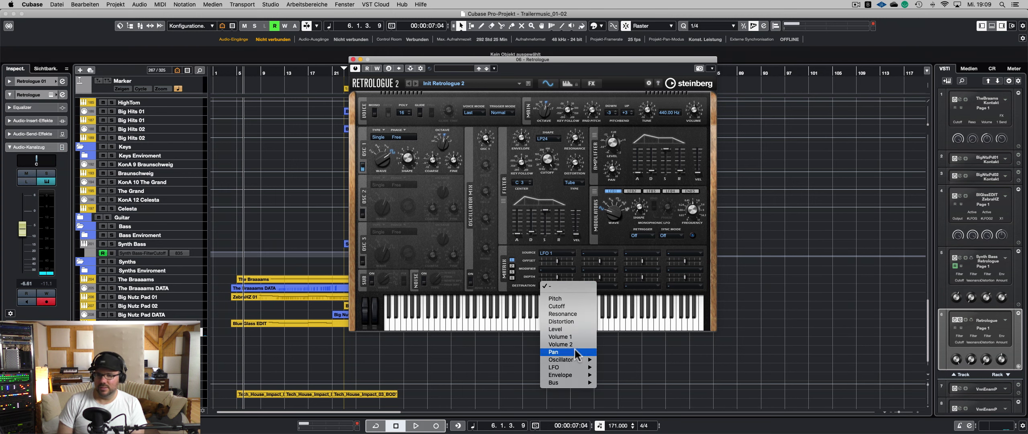
{"action": "mouse_move", "coordinate": [570, 358]}
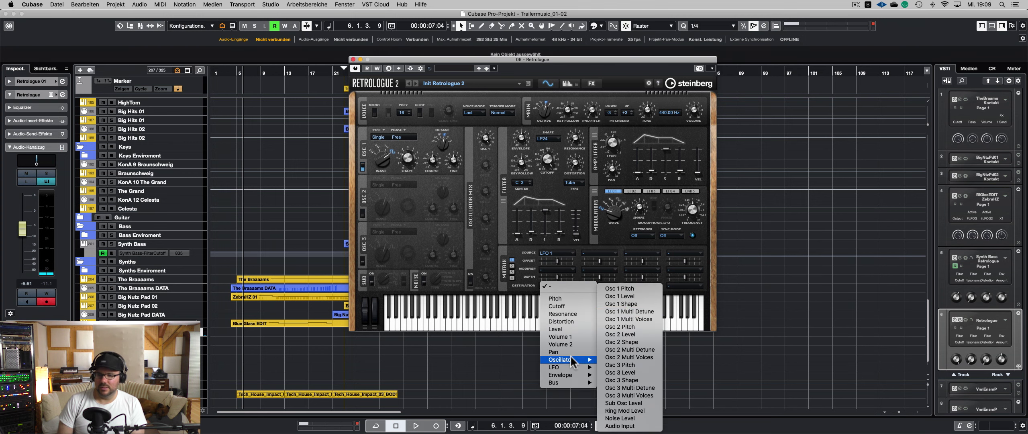
{"action": "left_click", "coordinate": [634, 303]}
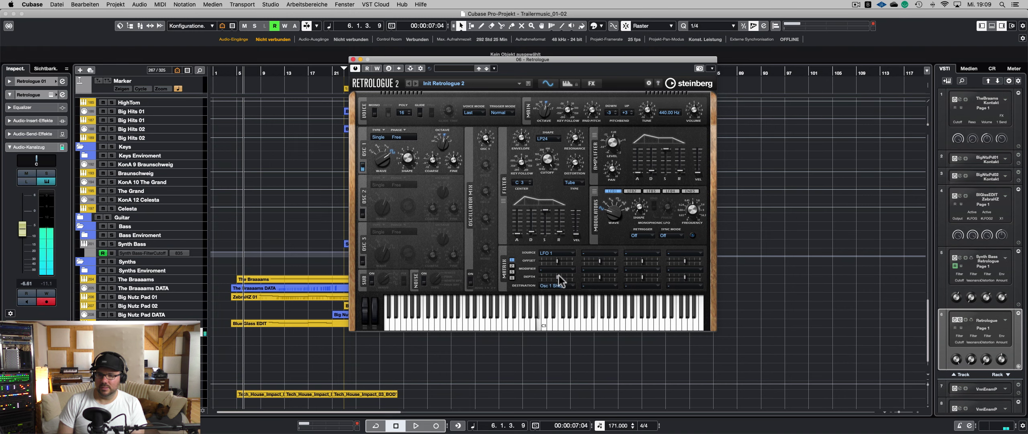
{"action": "left_click_drag", "start_coordinate": [560, 278], "coordinate": [559, 278]}
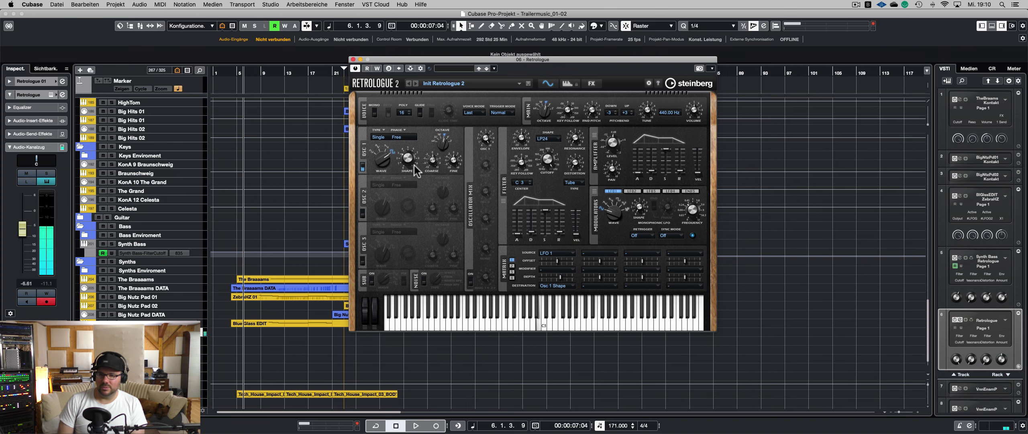
- Switch on oscillator 2, mute oscillator 1 and change oscillator 2's waveform to one with an adjustable shape
{"action": "left_click", "coordinate": [363, 212]}
{"action": "left_click", "coordinate": [362, 167]}
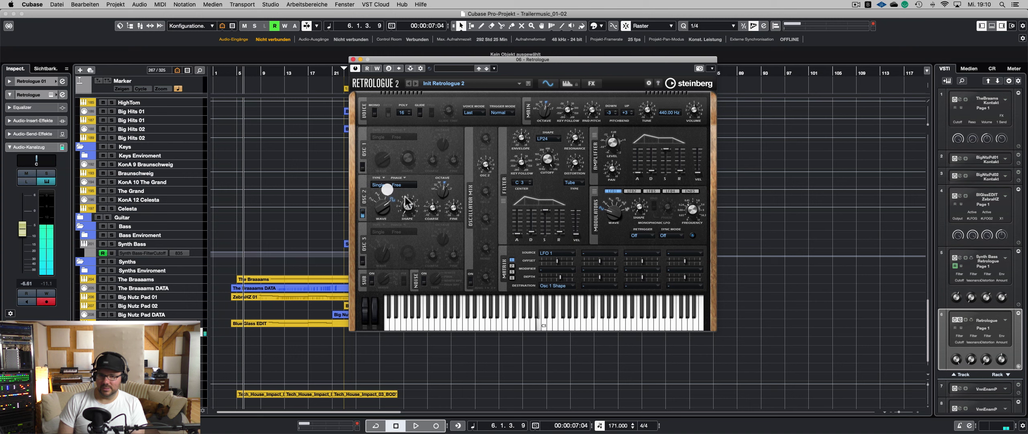
{"action": "left_click", "coordinate": [402, 210]}
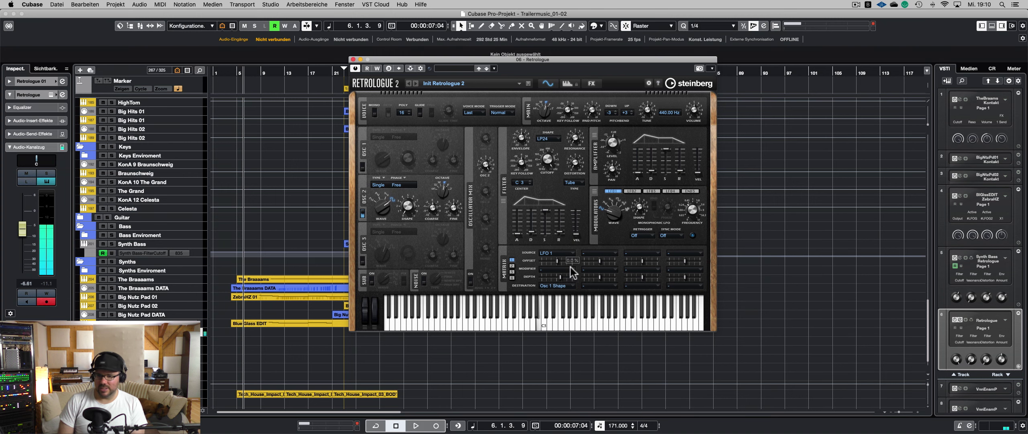
- Assign LFO 2 as the source and Osc 2 Shape as the destination in the second matrix slot
{"action": "left_click", "coordinate": [602, 254]}
{"action": "left_click", "coordinate": [607, 270]}
{"action": "left_click", "coordinate": [597, 285]}
{"action": "mouse_move", "coordinate": [619, 358]}
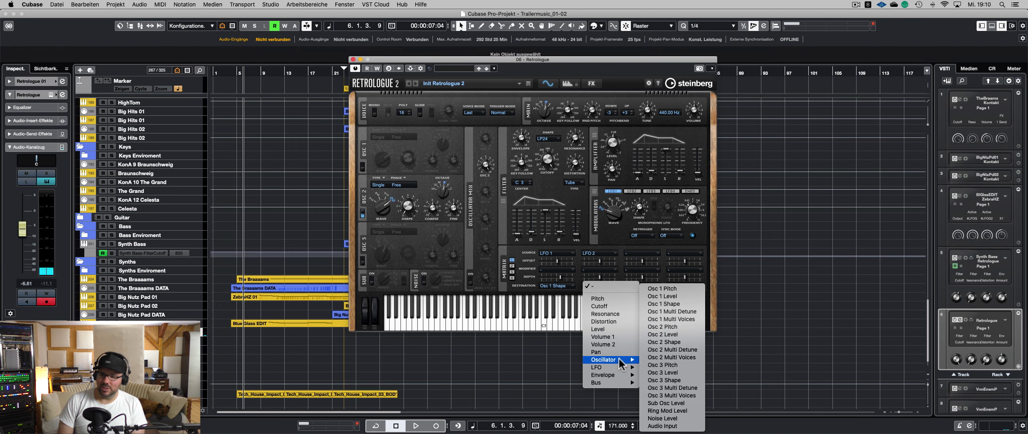
{"action": "left_click", "coordinate": [671, 342]}
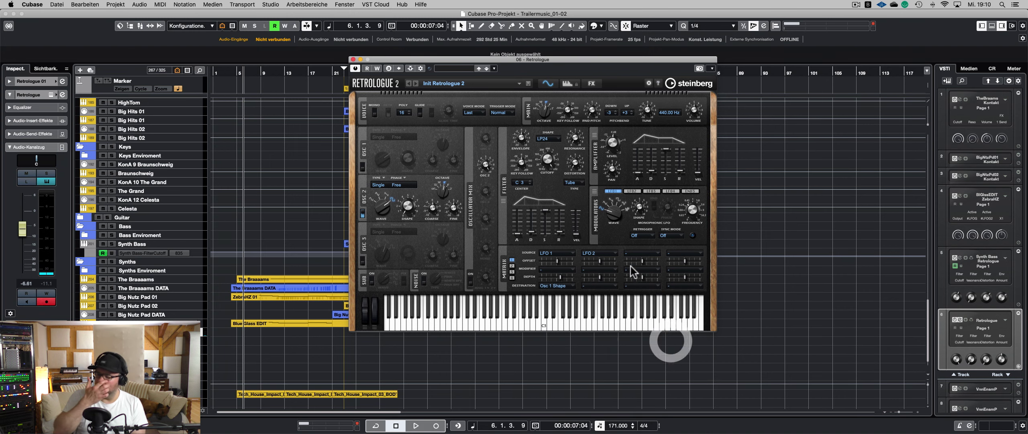
- Adjust LFO 2's frequency and the depth of its modulation of Osc 2 Shape
{"action": "left_click", "coordinate": [629, 191]}
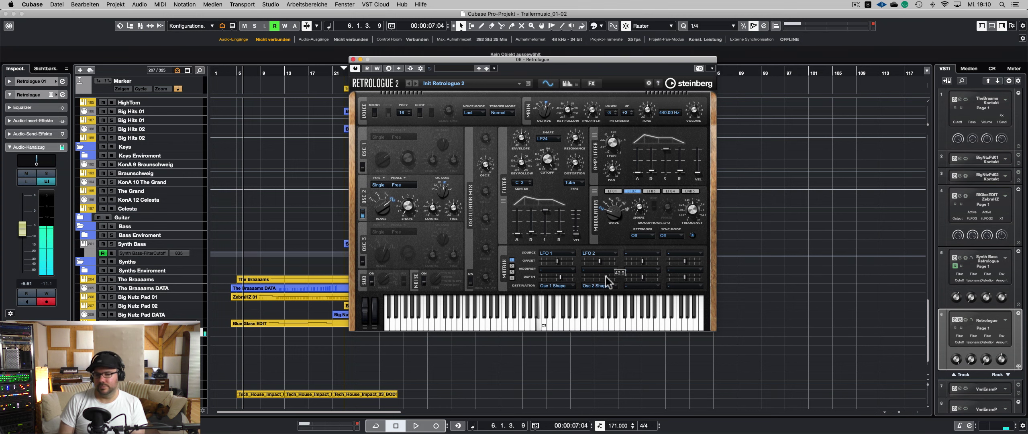
{"action": "left_click", "coordinate": [695, 215]}
{"action": "left_click_drag", "start_coordinate": [696, 219], "coordinate": [696, 213]}
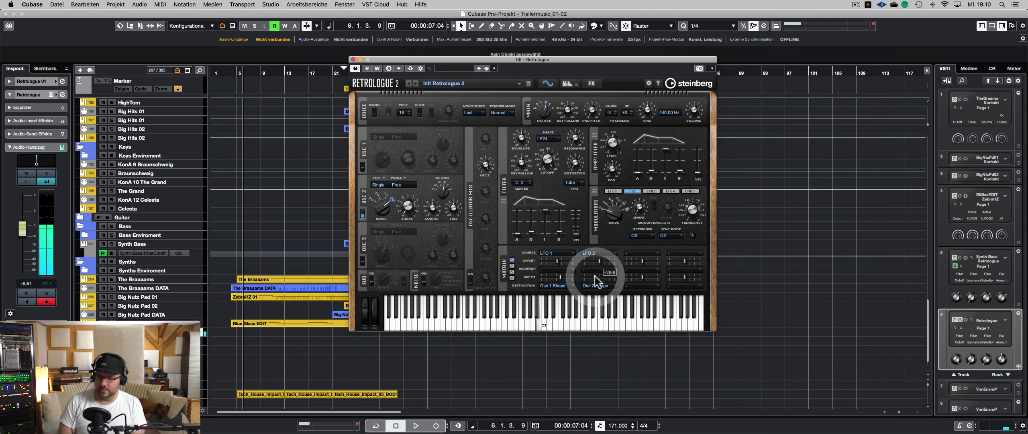
{"action": "left_click_drag", "start_coordinate": [592, 276], "coordinate": [602, 278]}
- Switch oscillator 1 back on alongside oscillator 2
{"action": "mouse_move", "coordinate": [409, 202]}
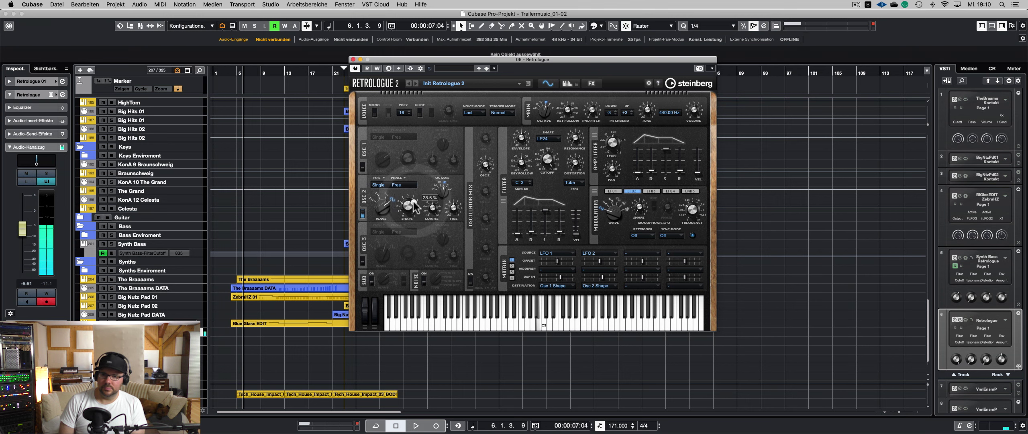
{"action": "left_click", "coordinate": [363, 166]}
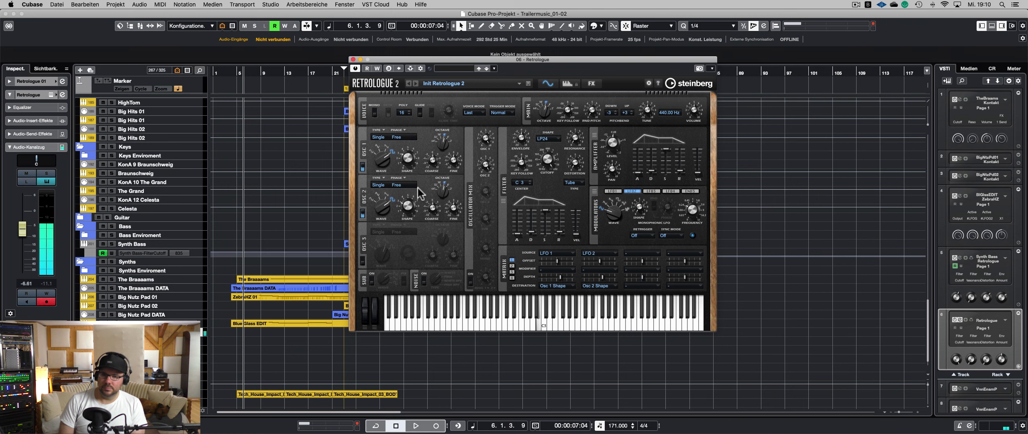
- Switch on oscillator 3 in the Retrologue synth
{"action": "left_click", "coordinate": [452, 161]}
{"action": "left_click", "coordinate": [362, 259]}
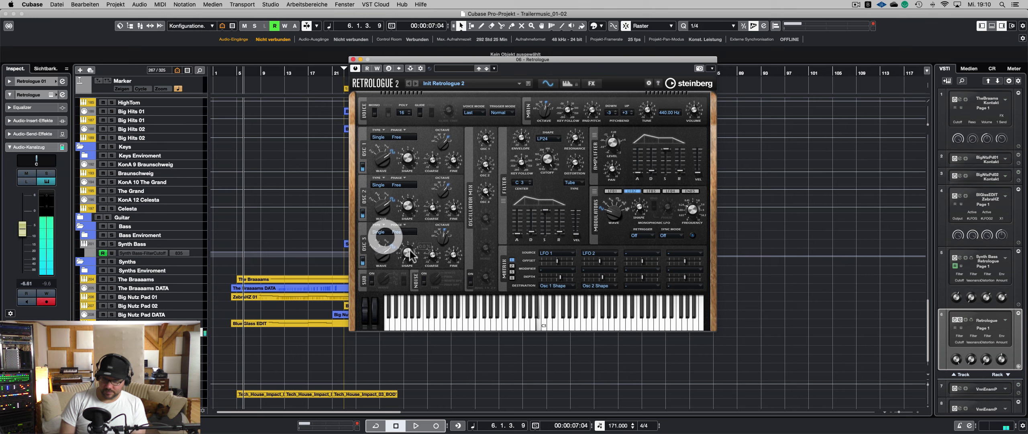
{"action": "left_click", "coordinate": [416, 226]}
- Route LFO 3 to Osc 3 Shape in the third modulation matrix slot and adjust its depth
{"action": "left_click", "coordinate": [642, 253]}
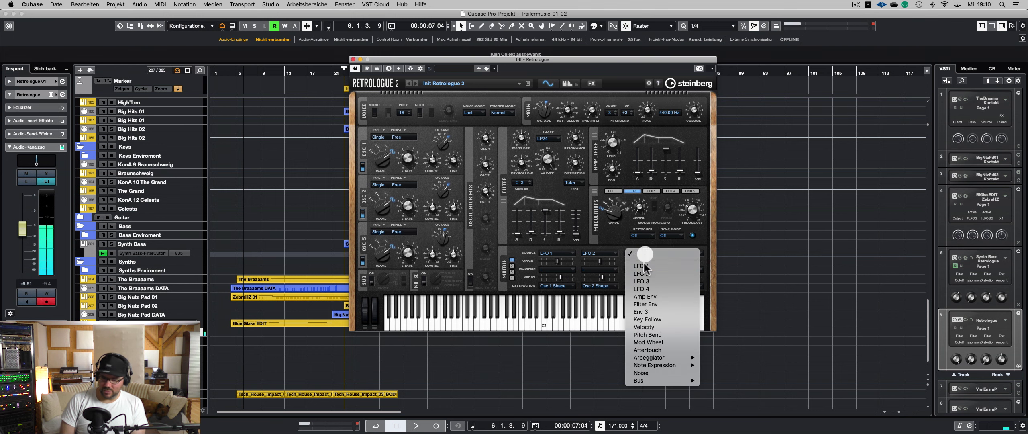
{"action": "left_click", "coordinate": [651, 281]}
{"action": "left_click", "coordinate": [642, 285]}
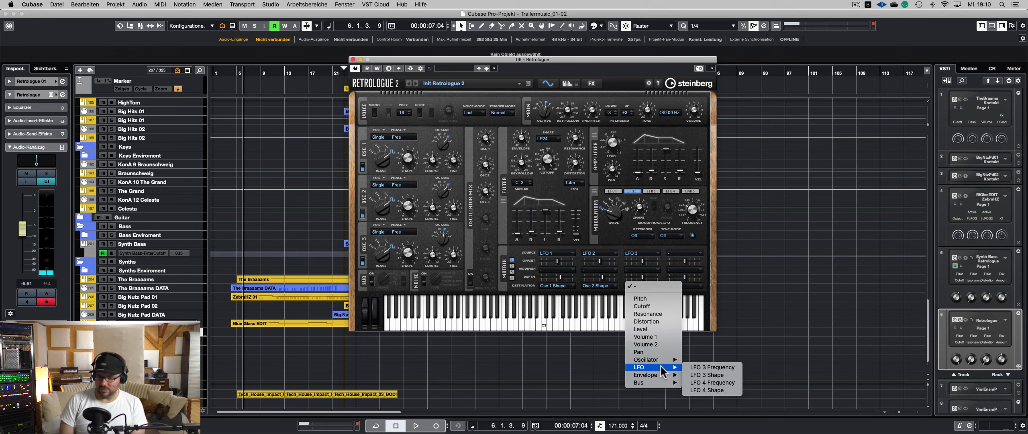
{"action": "mouse_move", "coordinate": [670, 376]}
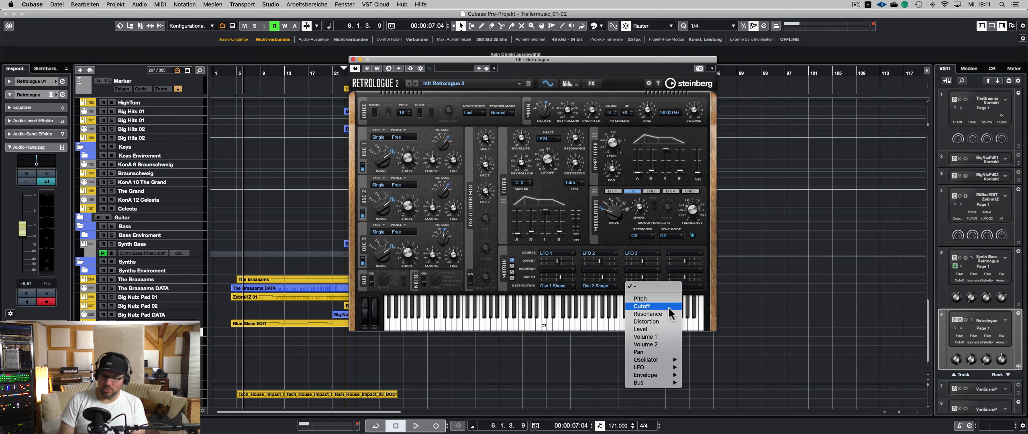
{"action": "mouse_move", "coordinate": [670, 359]}
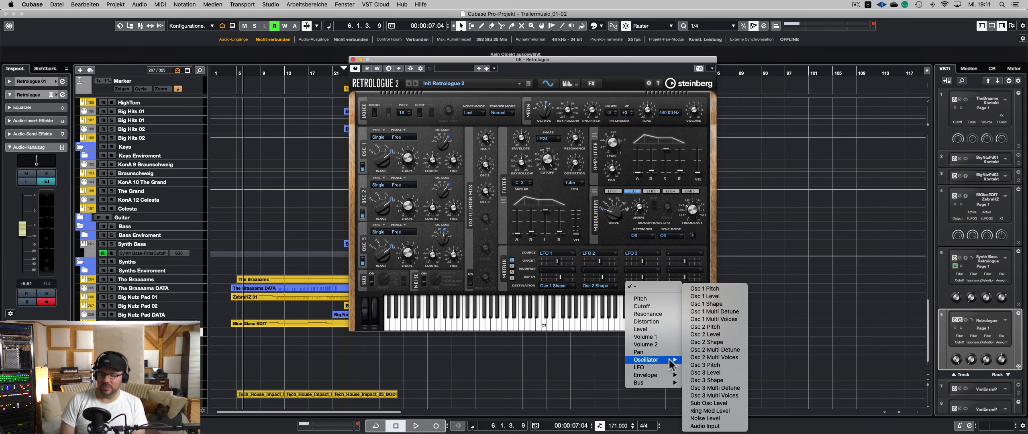
{"action": "left_click", "coordinate": [719, 380]}
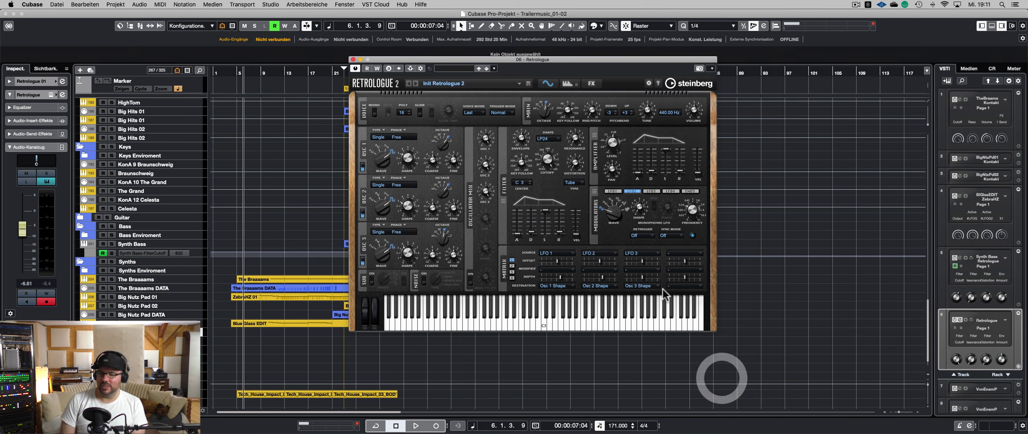
{"action": "left_click", "coordinate": [647, 282]}
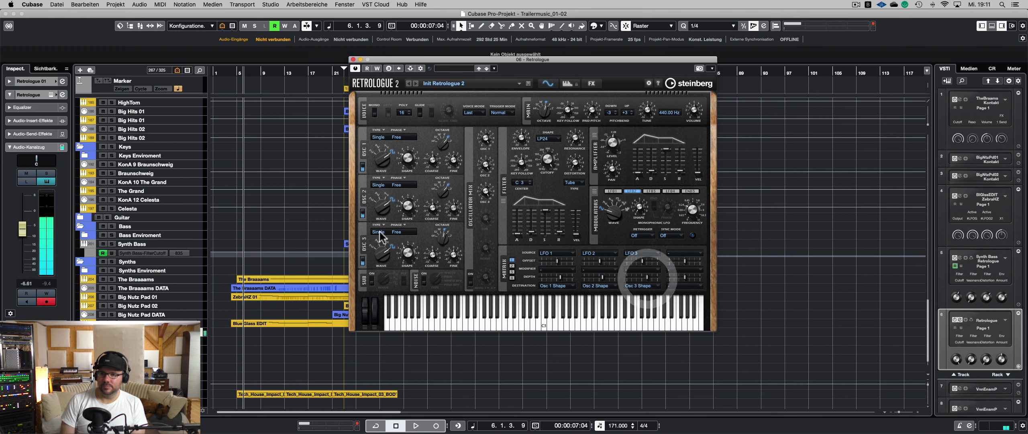
- Switch off oscillators 1 and 2 to isolate oscillator 3, and adjust the frequency of LFO 3
{"action": "left_click", "coordinate": [363, 214]}
{"action": "left_click", "coordinate": [363, 166]}
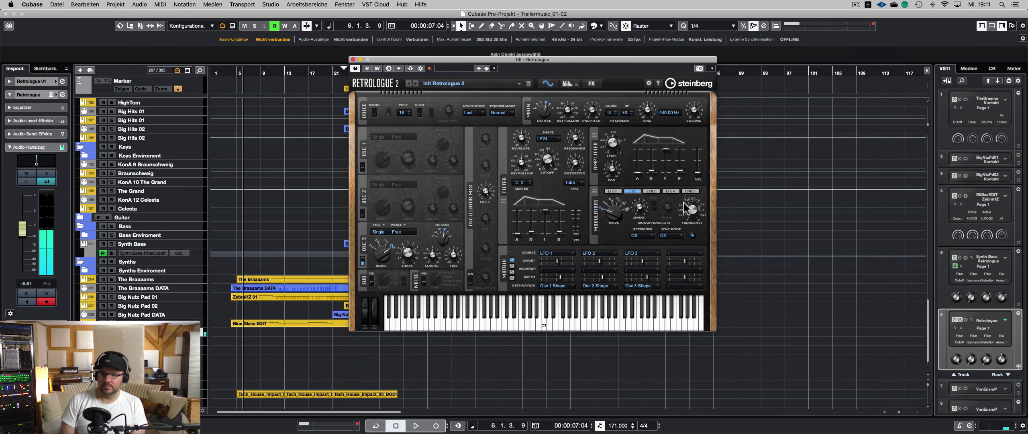
{"action": "left_click_drag", "start_coordinate": [697, 209], "coordinate": [696, 215]}
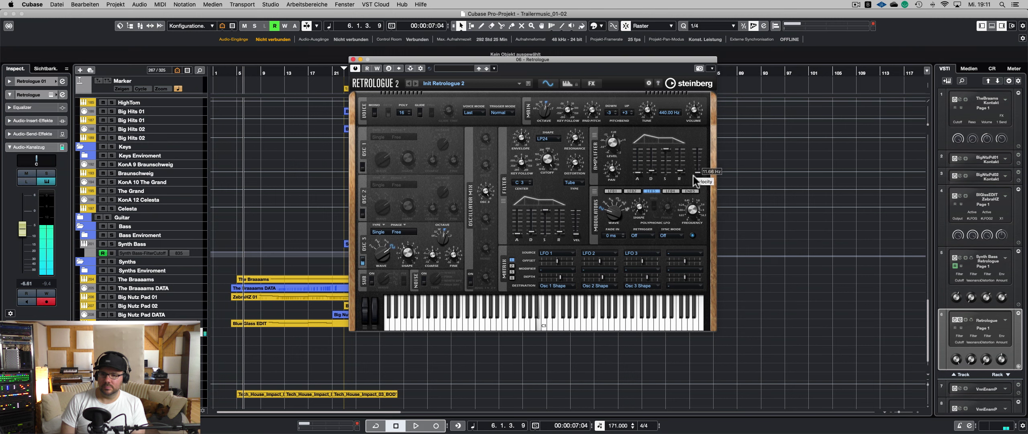
{"action": "left_click", "coordinate": [693, 209]}
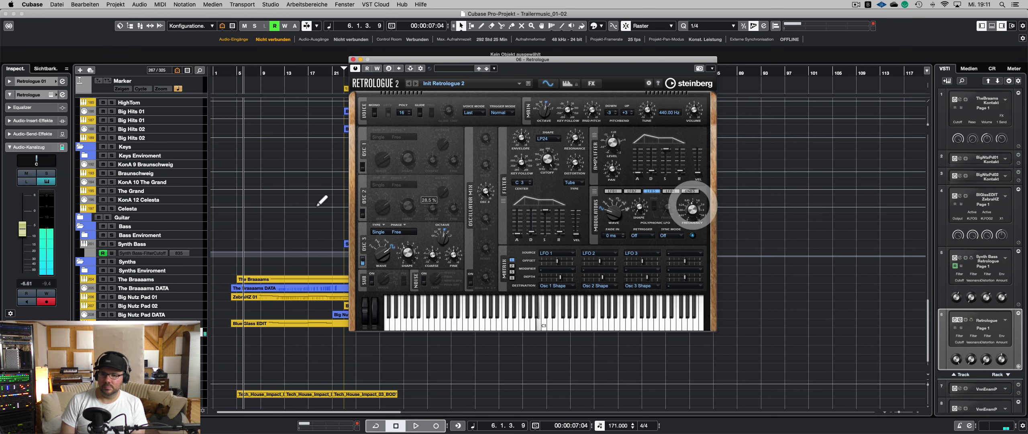
- Switch oscillators 1 and 2 back on and adjust the Osc 3 level in the oscillator mix
{"action": "left_click", "coordinate": [363, 213]}
{"action": "left_click", "coordinate": [363, 166]}
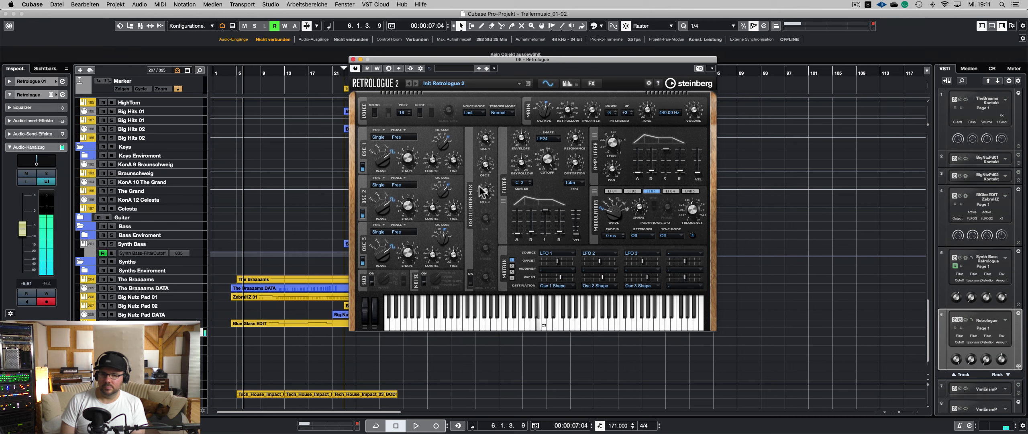
{"action": "left_click_drag", "start_coordinate": [493, 226], "coordinate": [493, 214]}
- Switch on the sub oscillator, noise and ring modulator, and adjust the sub and noise levels in the oscillator mix
{"action": "left_click", "coordinate": [372, 281]}
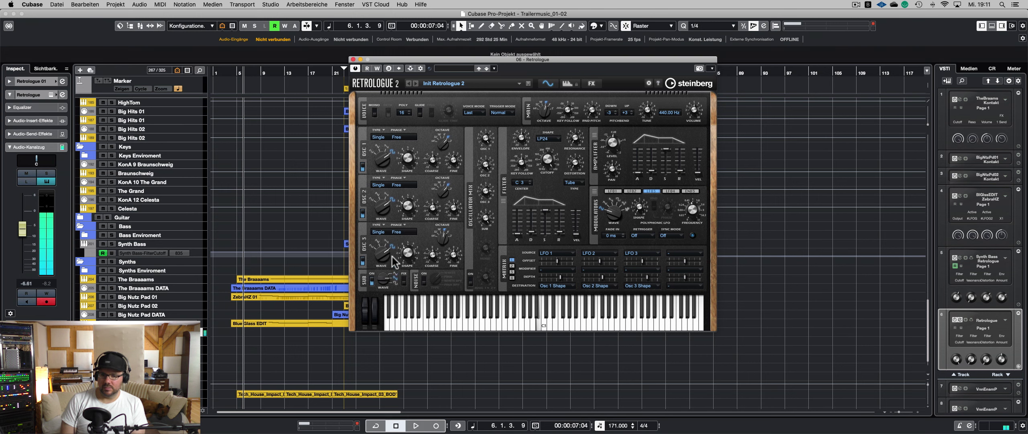
{"action": "left_click_drag", "start_coordinate": [485, 219], "coordinate": [488, 281]}
{"action": "left_click_drag", "start_coordinate": [485, 246], "coordinate": [475, 248]}
{"action": "left_click", "coordinate": [402, 280]}
{"action": "left_click", "coordinate": [424, 281]}
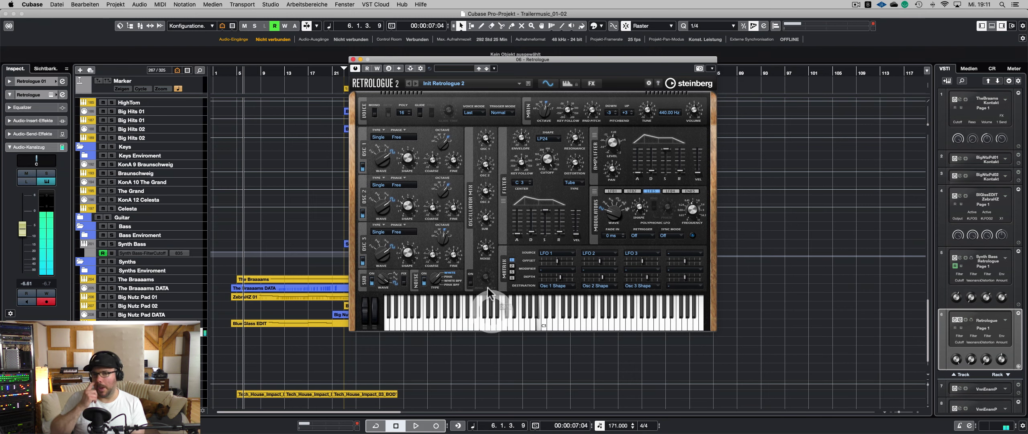
{"action": "left_click", "coordinate": [469, 281]}
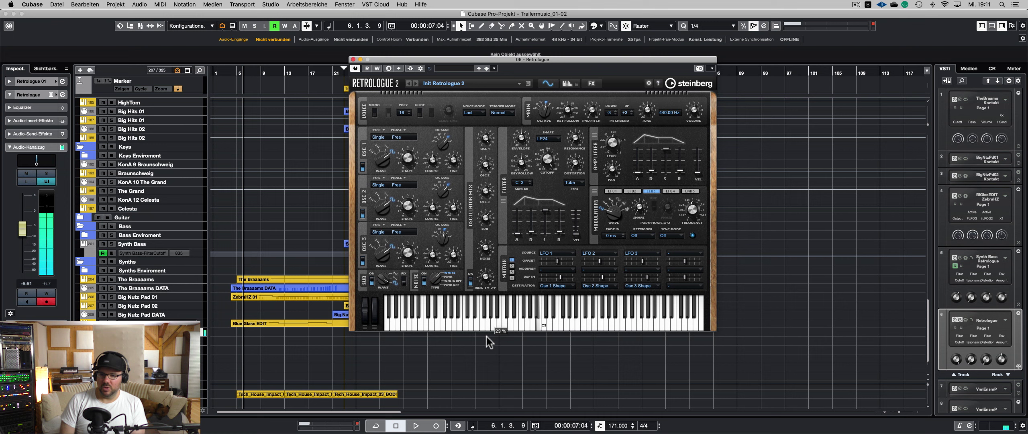
- Sweep the filter cutoff down and readjust it
{"action": "left_click_drag", "start_coordinate": [546, 159], "coordinate": [547, 197]}
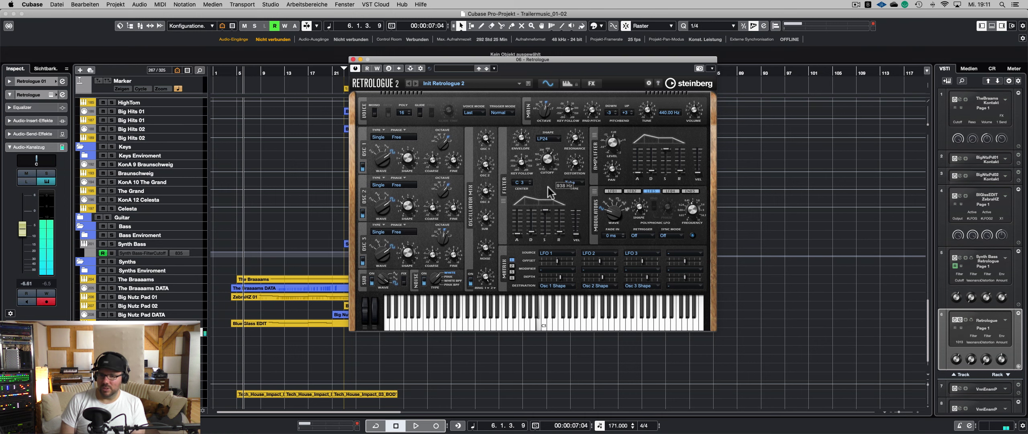
{"action": "left_click_drag", "start_coordinate": [547, 153], "coordinate": [547, 154]}
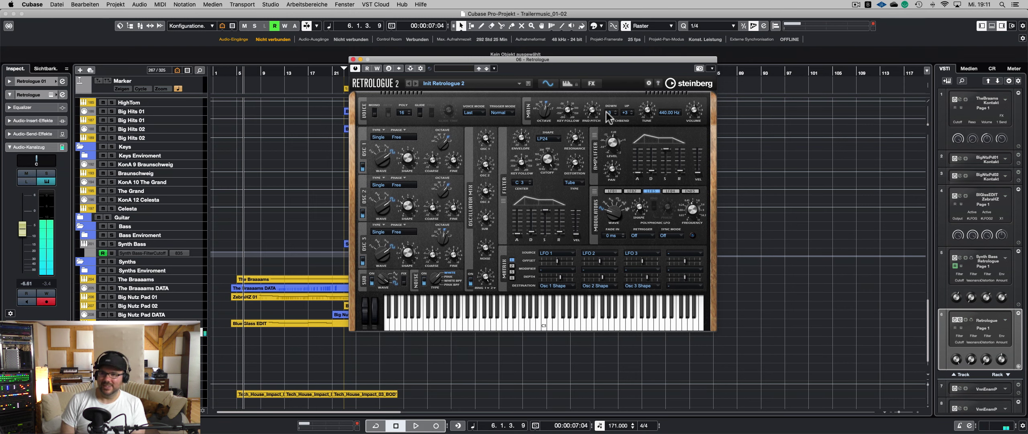
- Set the upward pitch-bend range to +24 and try it out with the pitch-bend wheel
{"action": "left_click", "coordinate": [366, 315]}
{"action": "left_click_drag", "start_coordinate": [366, 316], "coordinate": [365, 333]}
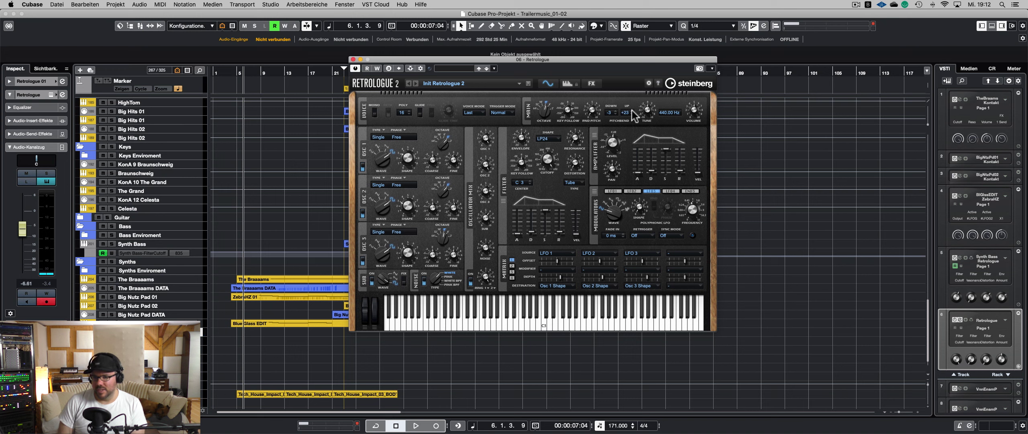
{"action": "left_click", "coordinate": [631, 111]}
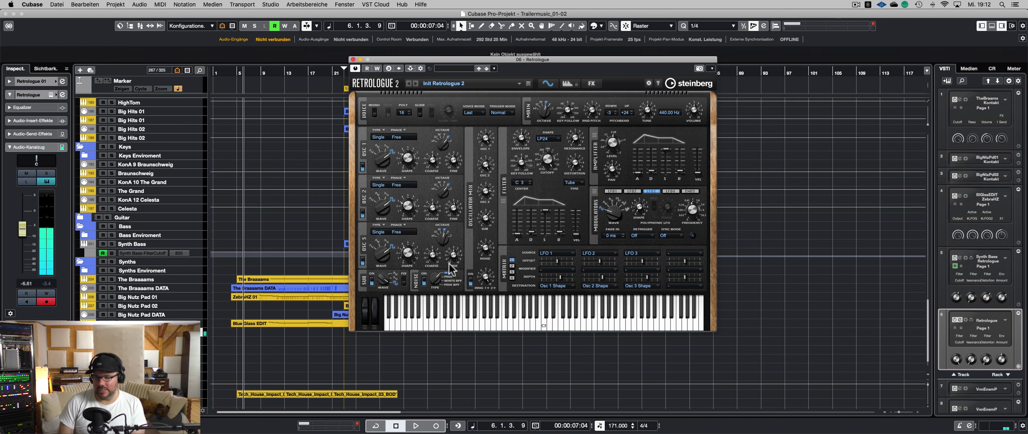
{"action": "left_click", "coordinate": [366, 299]}
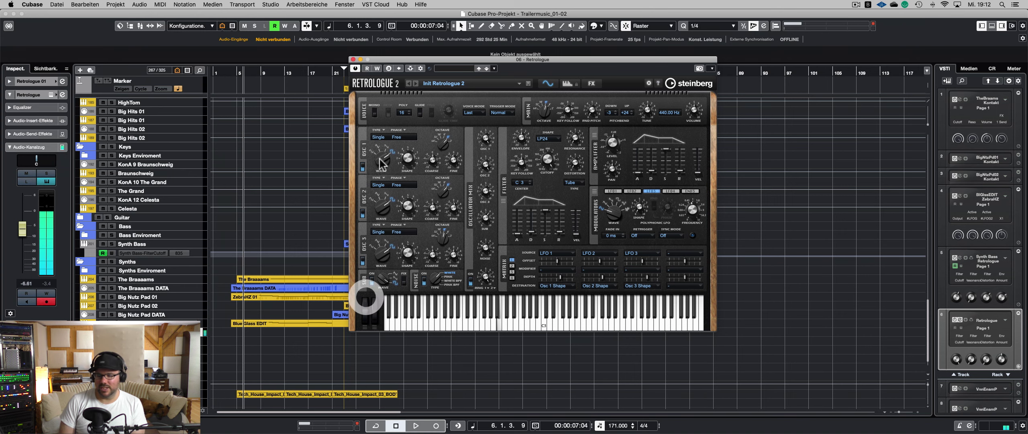
- Close the Retrologue window and lower the track's channel fader to -21.6 dB while playing from bar 6
{"action": "left_click", "coordinate": [352, 59]}
{"action": "left_click_drag", "start_coordinate": [24, 230], "coordinate": [26, 233]}
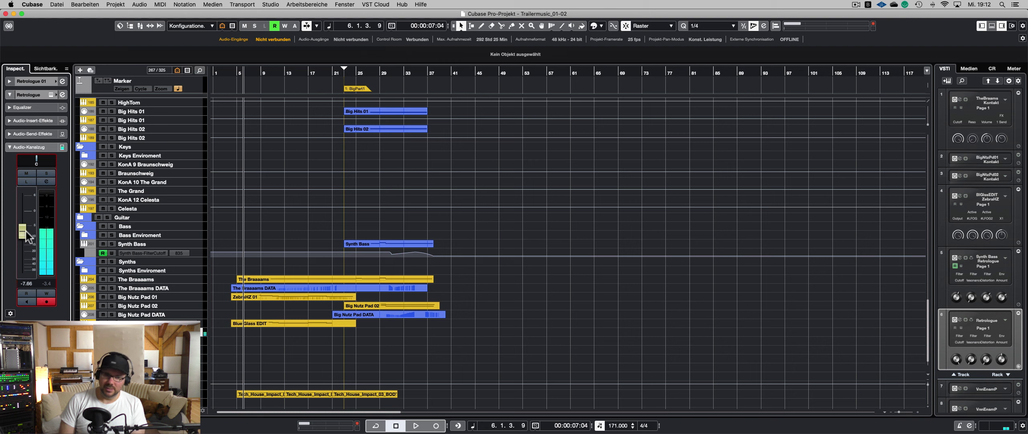
{"action": "double_click", "coordinate": [239, 71]}
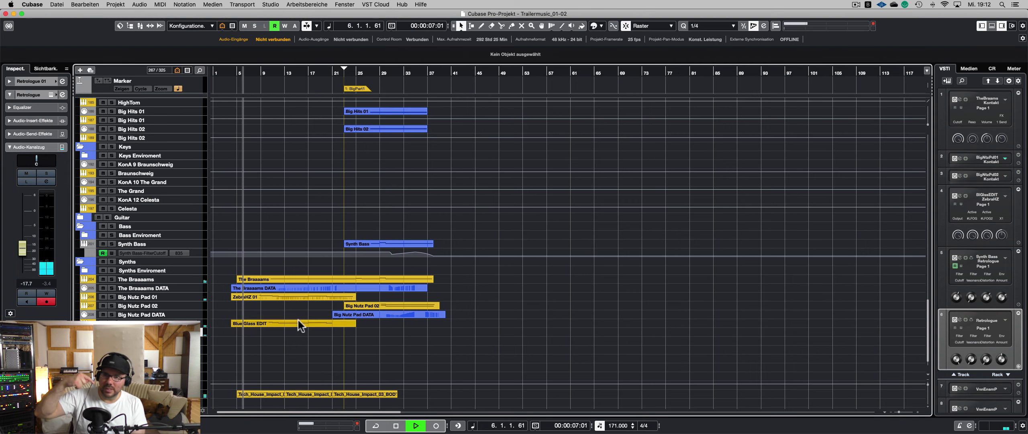
{"action": "left_click_drag", "start_coordinate": [24, 250], "coordinate": [24, 254]}
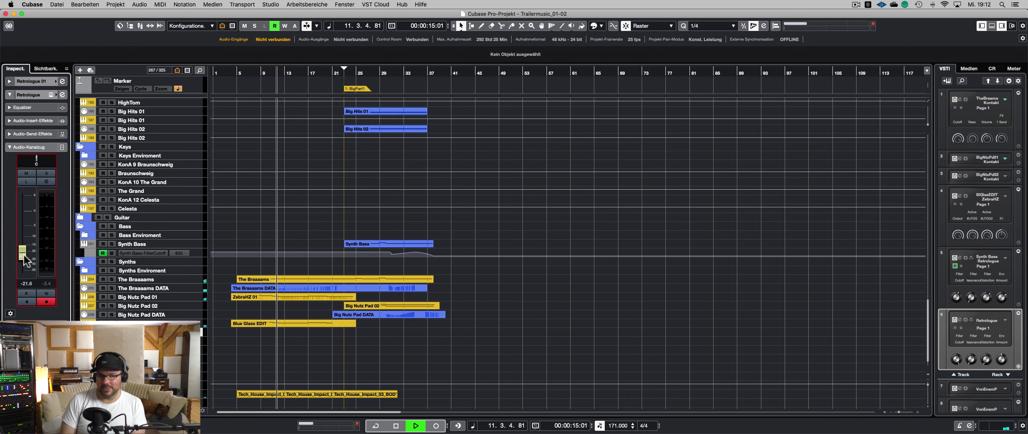
- Record a Retrologue part from about bar 12 to bar 23 and play it back from its start
{"action": "key", "text": "KP_Multiply"}
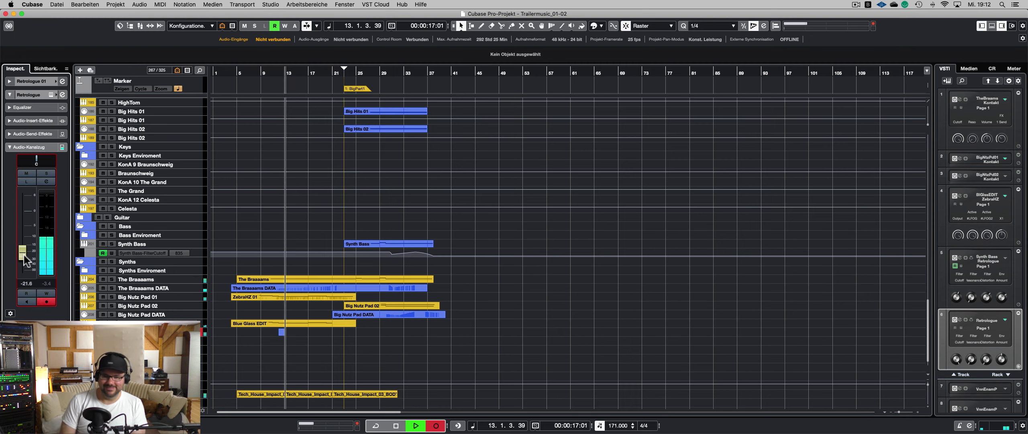
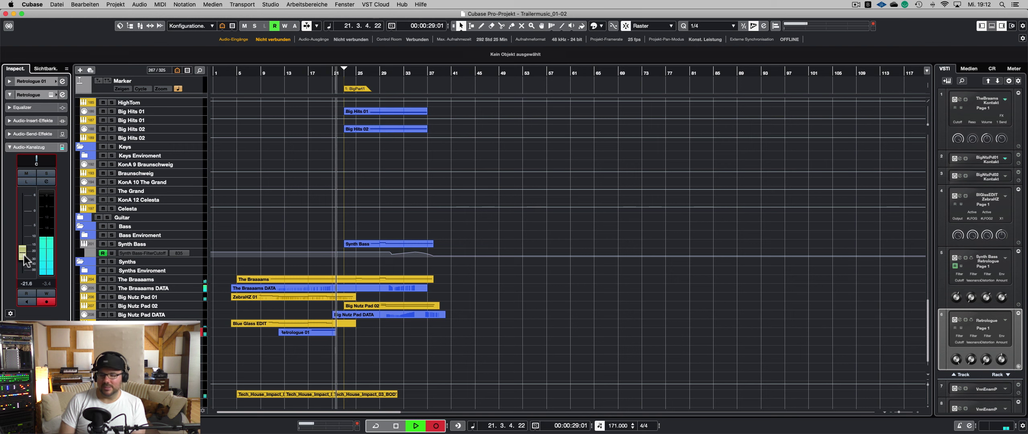
{"action": "key", "text": "space"}
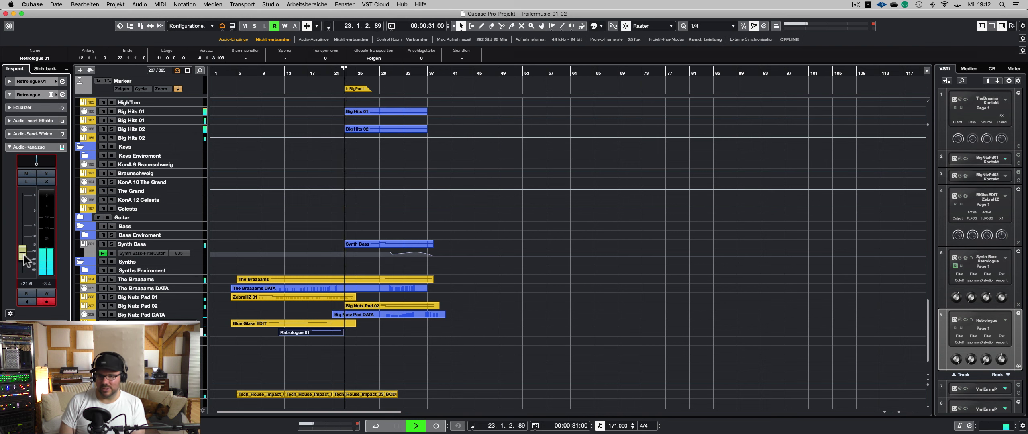
{"action": "left_click", "coordinate": [277, 71]}
{"action": "key", "text": "space"}
- Set the locators to bars 13 through 23, and solo the recorded part's track with its start trimmed to bar 13
{"action": "left_click_drag", "start_coordinate": [286, 71], "coordinate": [343, 67]}
{"action": "left_click_drag", "start_coordinate": [280, 334], "coordinate": [284, 334]}
{"action": "key", "text": "s"}
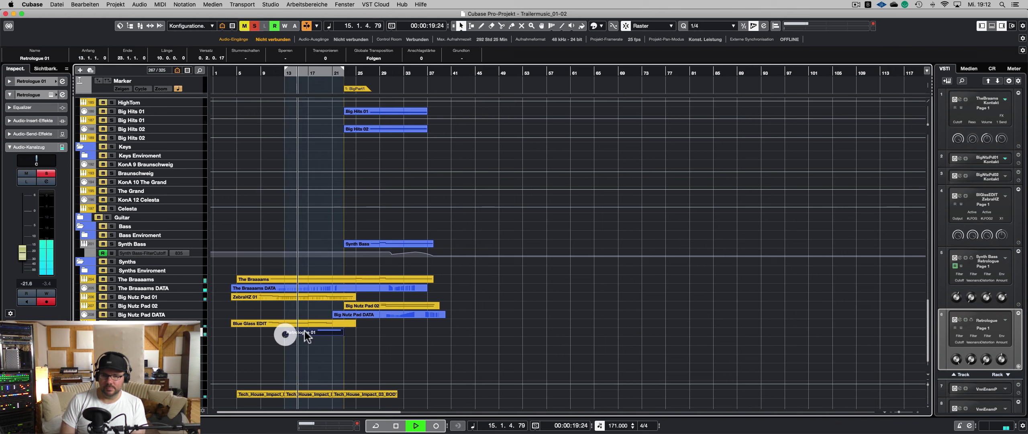
- Load MeldaProduction's MFreqShifter modulation effect into the first insert slot of the Retrologue 01 track
{"action": "left_click", "coordinate": [39, 118]}
{"action": "left_click", "coordinate": [39, 135]}
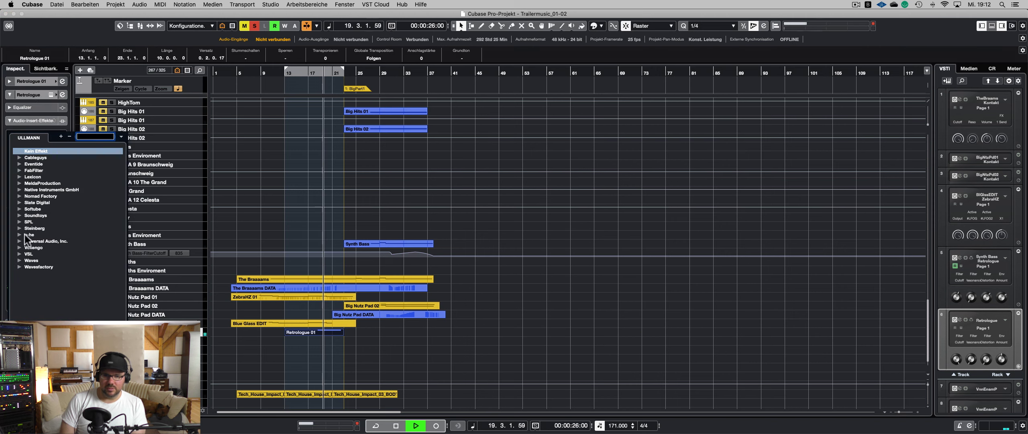
{"action": "left_click", "coordinate": [19, 196]}
{"action": "left_click", "coordinate": [19, 197]}
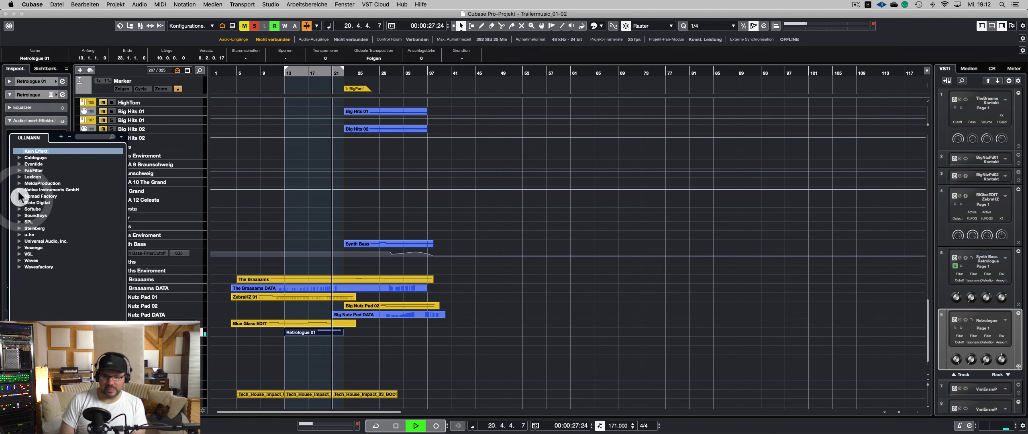
{"action": "left_click", "coordinate": [19, 183]}
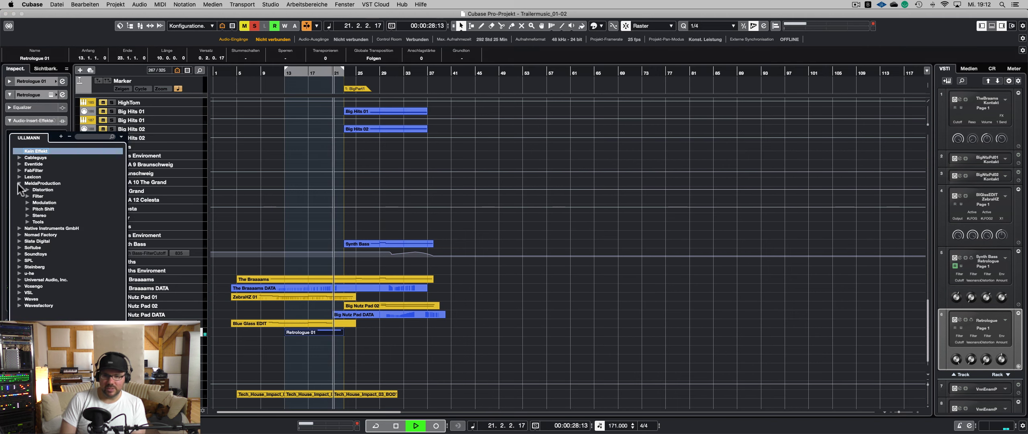
{"action": "left_click", "coordinate": [27, 203]}
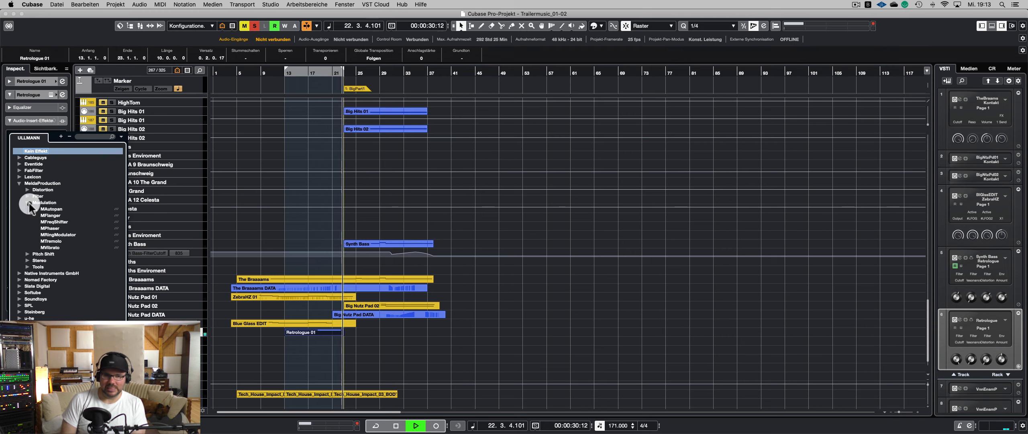
{"action": "left_click", "coordinate": [62, 220]}
- Loop playback over the locator range and step through the MFreqShifter presets to Detune
{"action": "key", "text": "KP_Divide"}
{"action": "key", "text": "space"}
{"action": "key", "text": "space"}
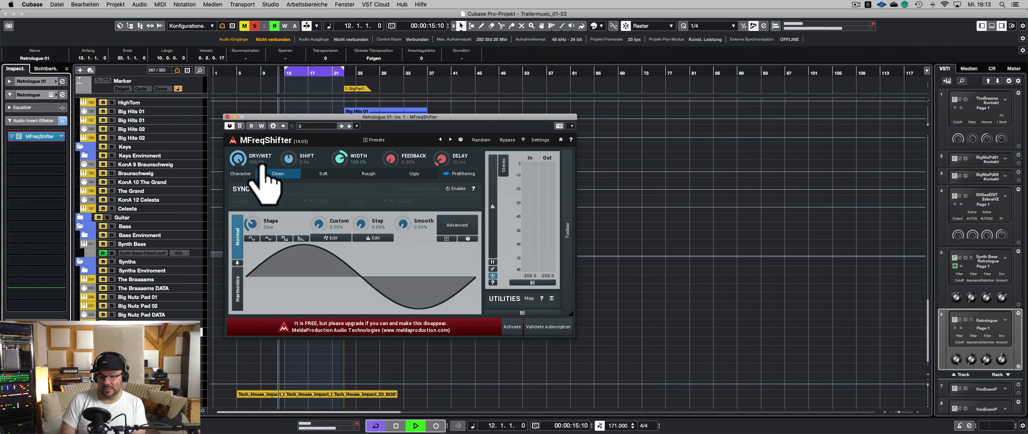
{"action": "left_click", "coordinate": [450, 140]}
{"action": "left_click", "coordinate": [467, 139]}
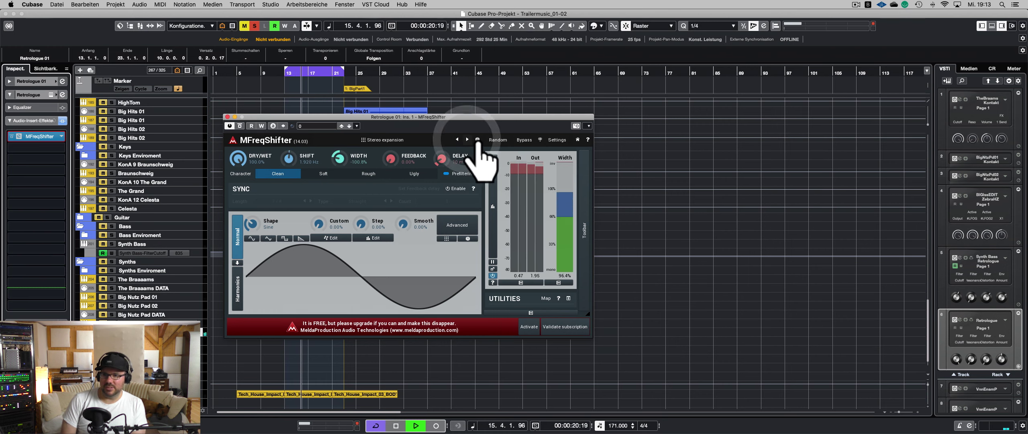
{"action": "left_click", "coordinate": [466, 139]}
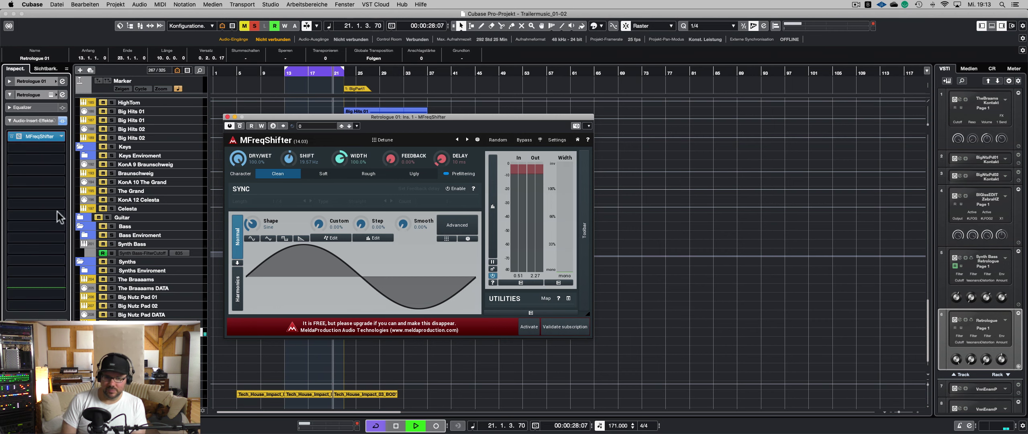
{"action": "left_click", "coordinate": [51, 95]}
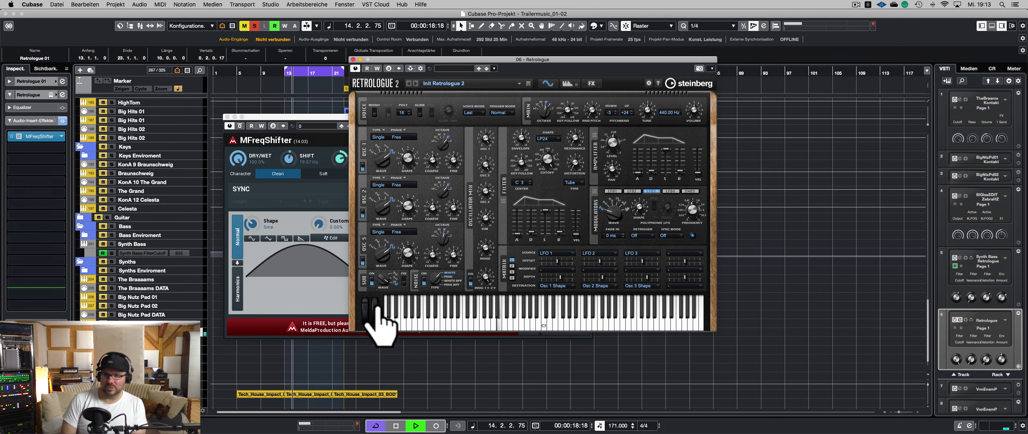
{"action": "left_click", "coordinate": [352, 60]}
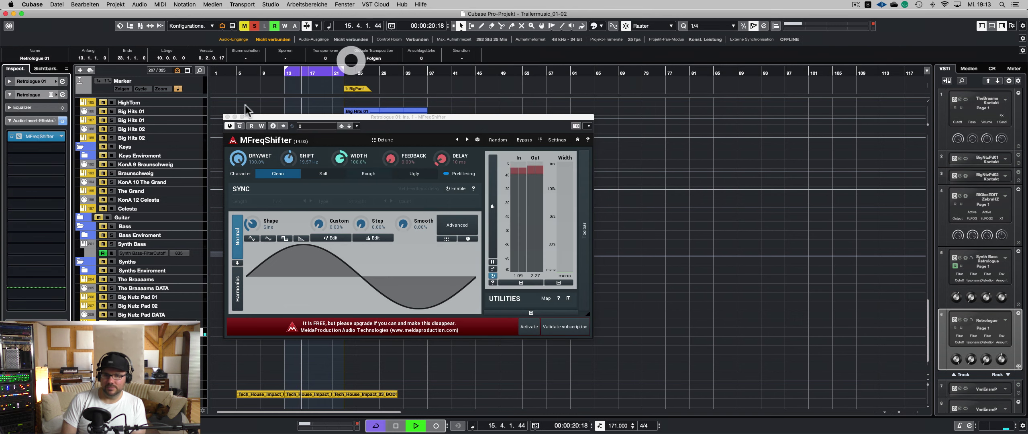
{"action": "left_click", "coordinate": [227, 117]}
{"action": "left_click", "coordinate": [35, 137]}
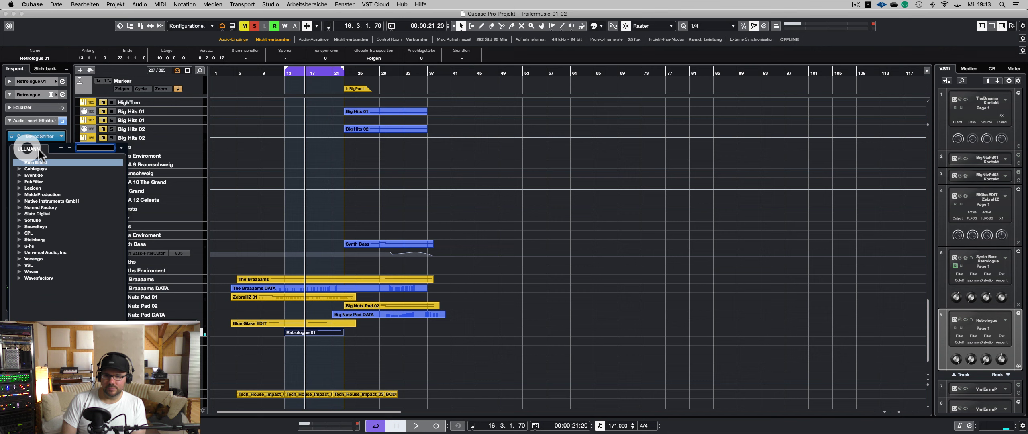
{"action": "left_click", "coordinate": [18, 194]}
{"action": "left_click", "coordinate": [27, 212]}
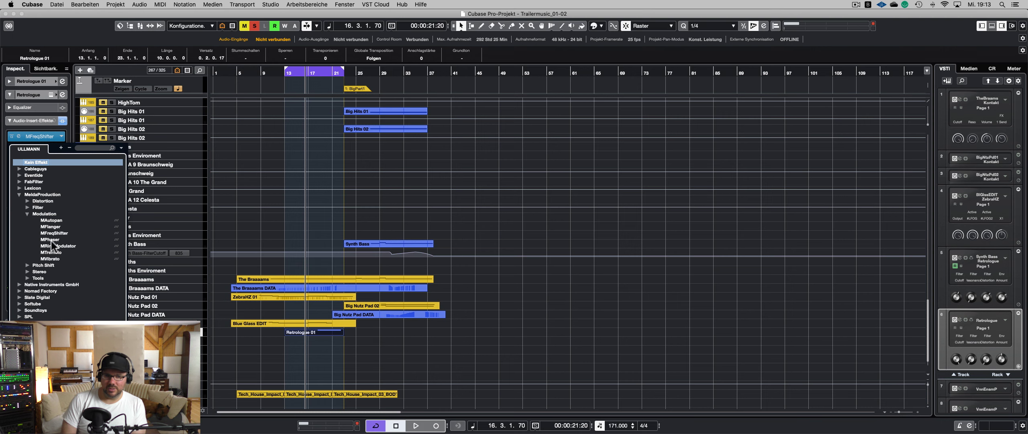
{"action": "left_click", "coordinate": [39, 138]}
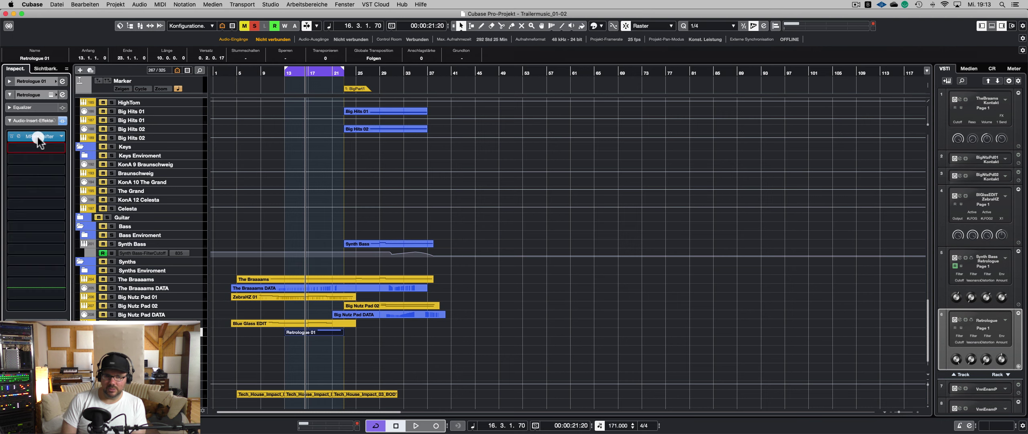
- In the Retrologue synth, select LFO 4 and route it to the filter cutoff in the fourth modulation matrix slot
{"action": "left_click", "coordinate": [50, 95]}
{"action": "key", "text": "space"}
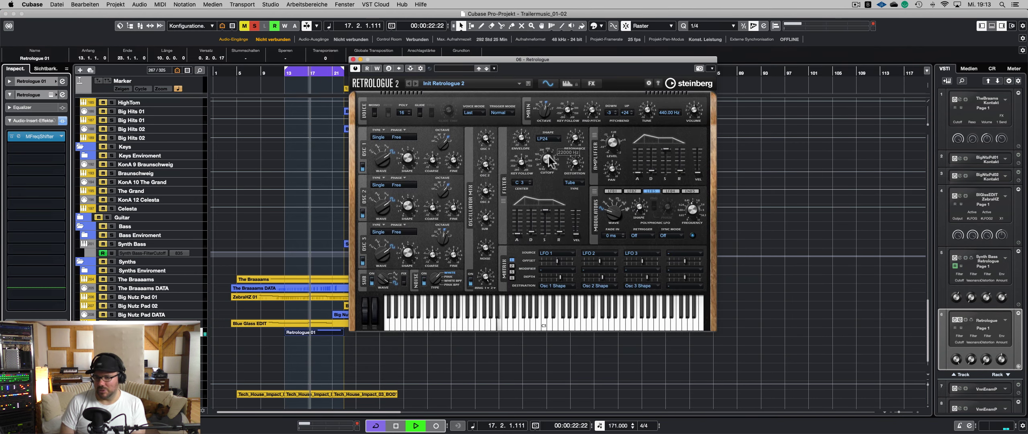
{"action": "left_click", "coordinate": [670, 191]}
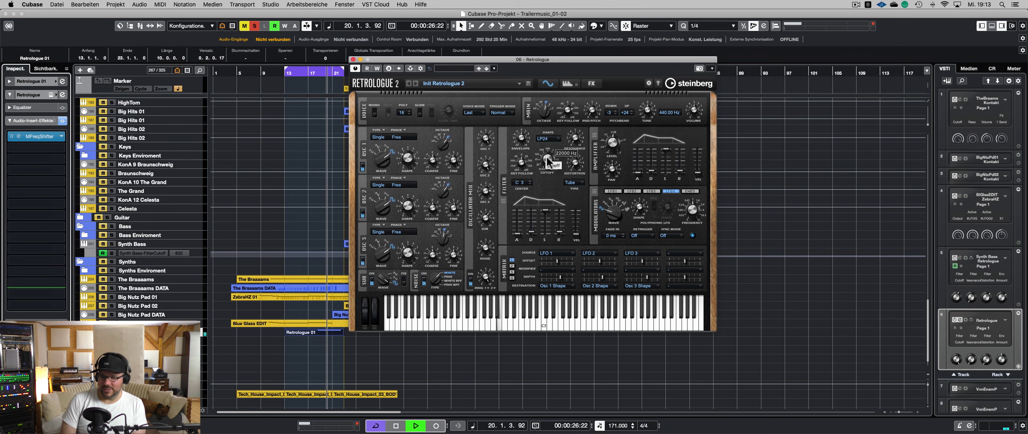
{"action": "left_click", "coordinate": [672, 253]}
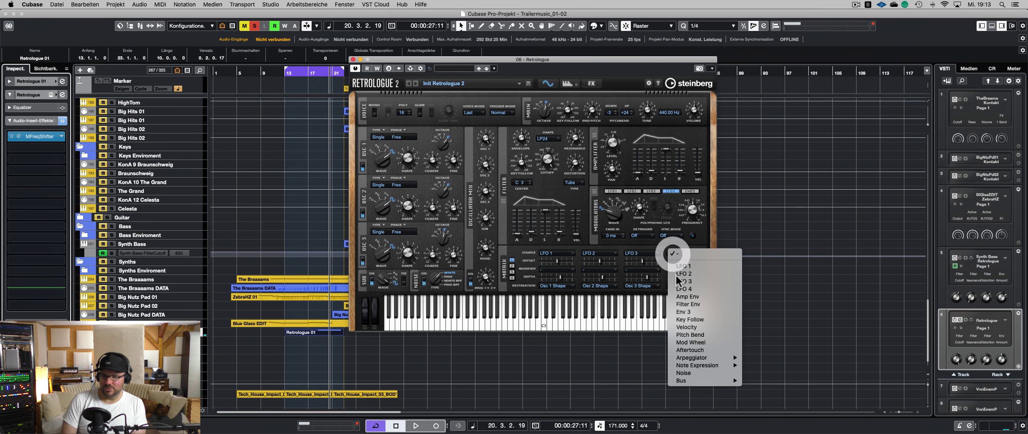
{"action": "left_click", "coordinate": [682, 287]}
{"action": "left_click", "coordinate": [681, 285]}
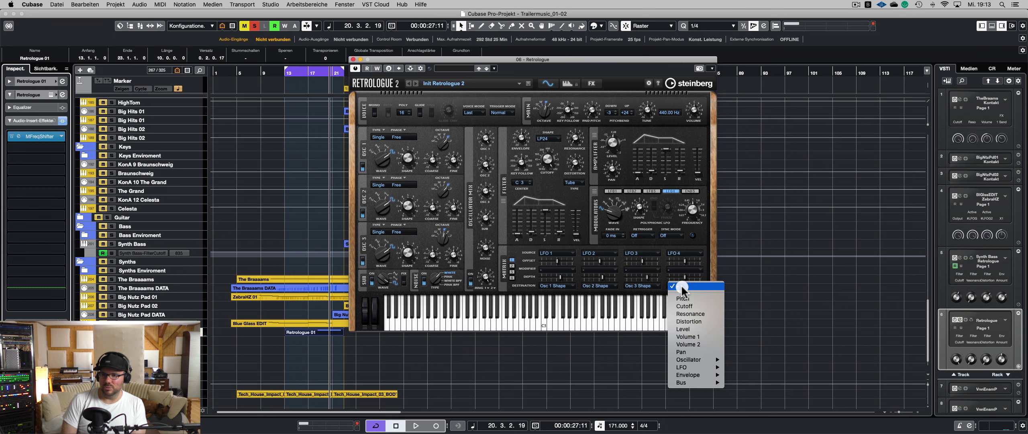
{"action": "mouse_move", "coordinate": [693, 360]}
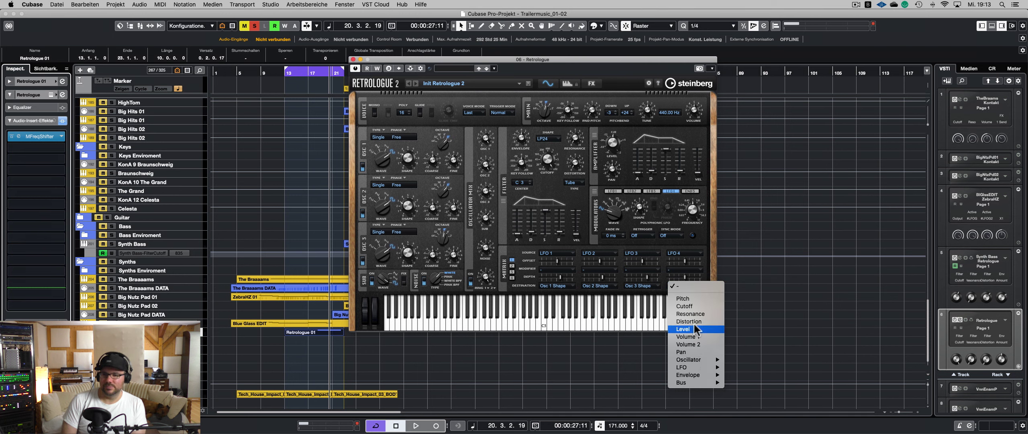
{"action": "left_click", "coordinate": [691, 306]}
- Loop playback, raise the LFO 4 modulation depth on the cutoff, and adjust LFO 4's waveform and frequency
{"action": "key", "text": "space"}
{"action": "left_click_drag", "start_coordinate": [669, 276], "coordinate": [696, 276]}
{"action": "left_click_drag", "start_coordinate": [618, 211], "coordinate": [619, 204]}
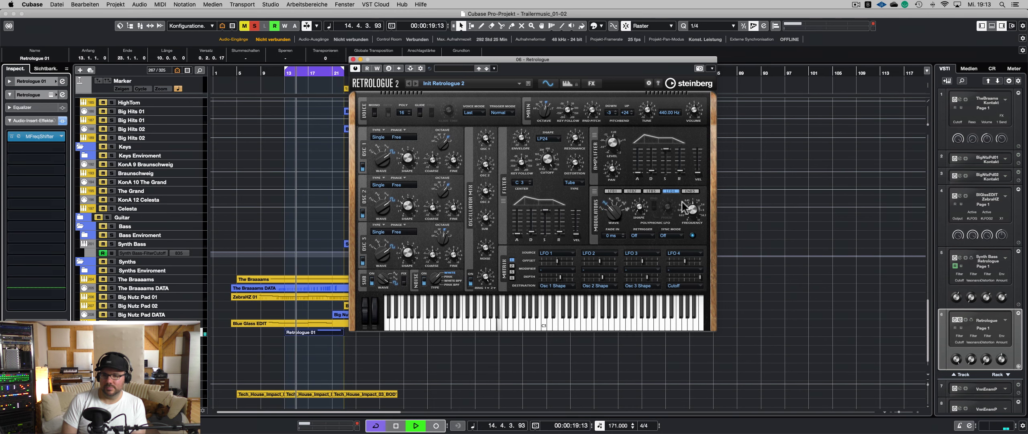
{"action": "left_click_drag", "start_coordinate": [692, 214], "coordinate": [692, 202]}
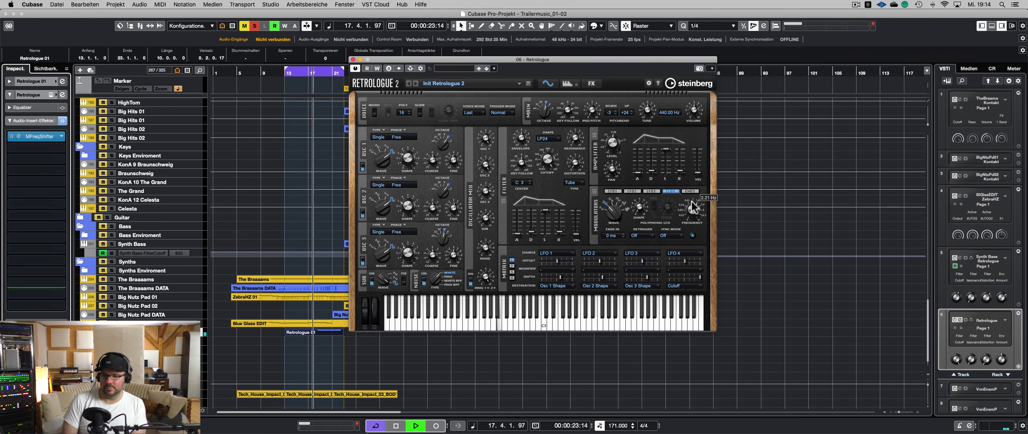
- Sync LFO 4 to the tempo with a 1/16 note rate
{"action": "left_click", "coordinate": [672, 235]}
{"action": "left_click", "coordinate": [677, 243]}
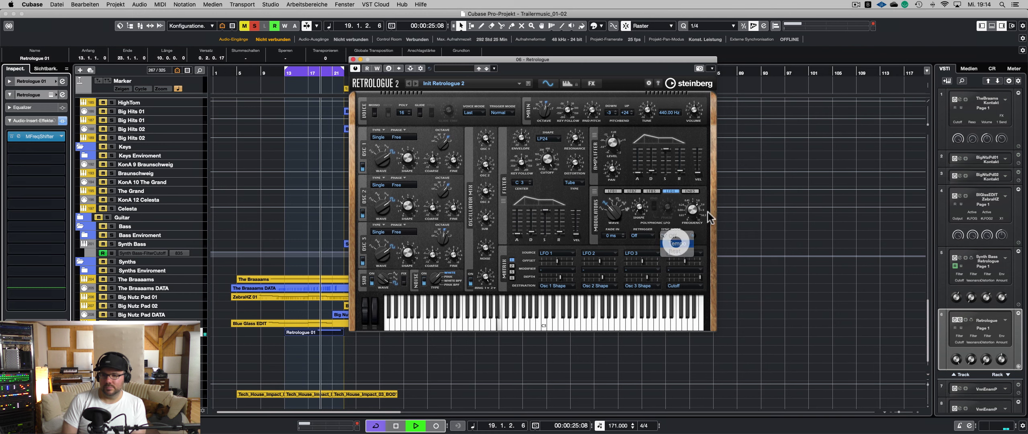
{"action": "left_click", "coordinate": [697, 208]}
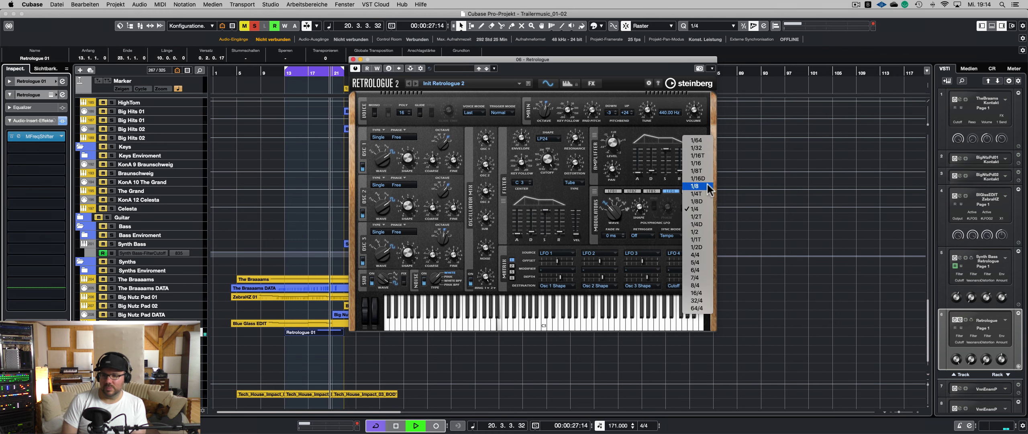
{"action": "left_click", "coordinate": [696, 163]}
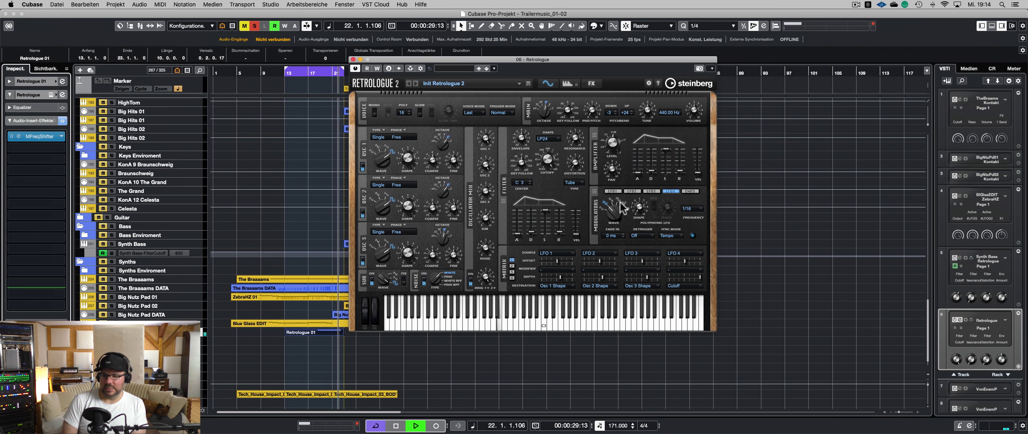
- Sweep the Retrologue filter cutoff and change LFO 4's waveform during looped playback
{"action": "mouse_move", "coordinate": [549, 162]}
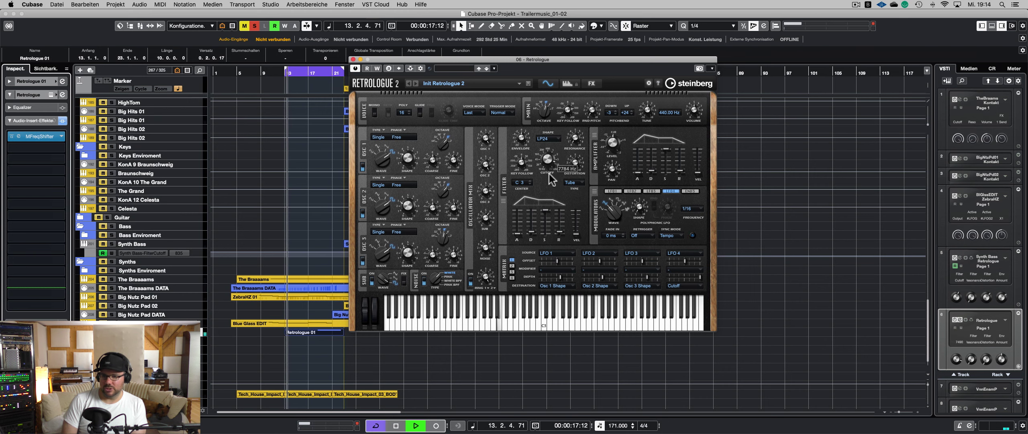
{"action": "left_click", "coordinate": [570, 223]}
{"action": "left_click_drag", "start_coordinate": [622, 212], "coordinate": [623, 182]}
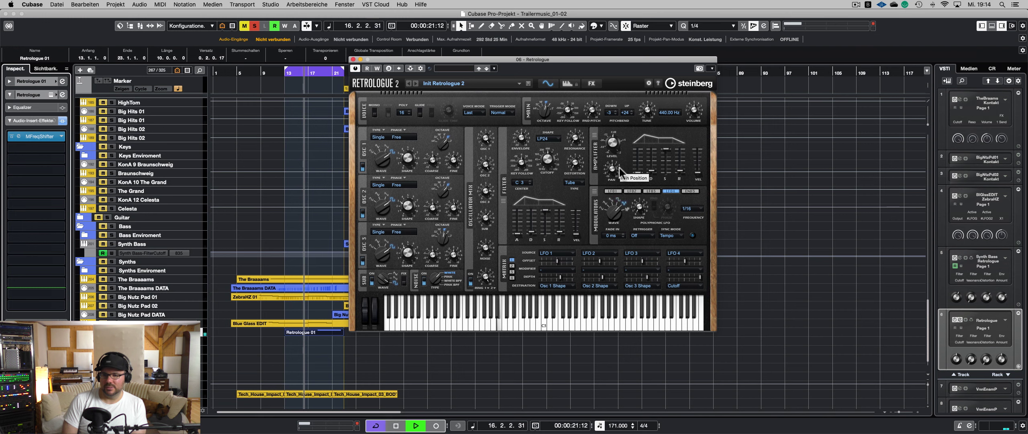
{"action": "left_click", "coordinate": [543, 159]}
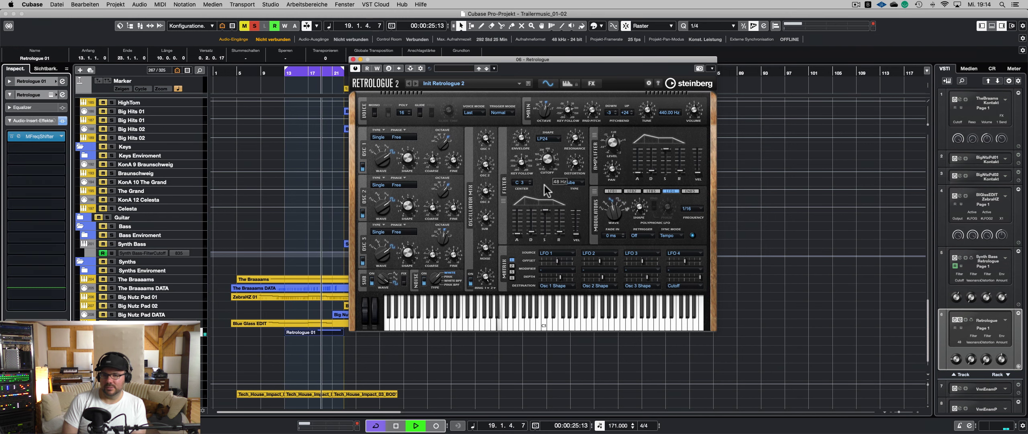
{"action": "left_click_drag", "start_coordinate": [544, 180], "coordinate": [546, 162]}
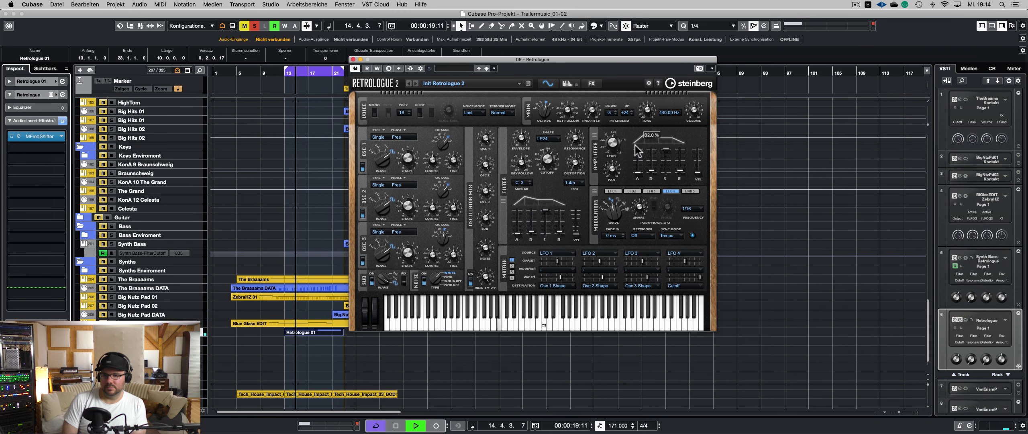
- Try different shape and waveform settings for LFO 4
{"action": "left_click", "coordinate": [643, 203]}
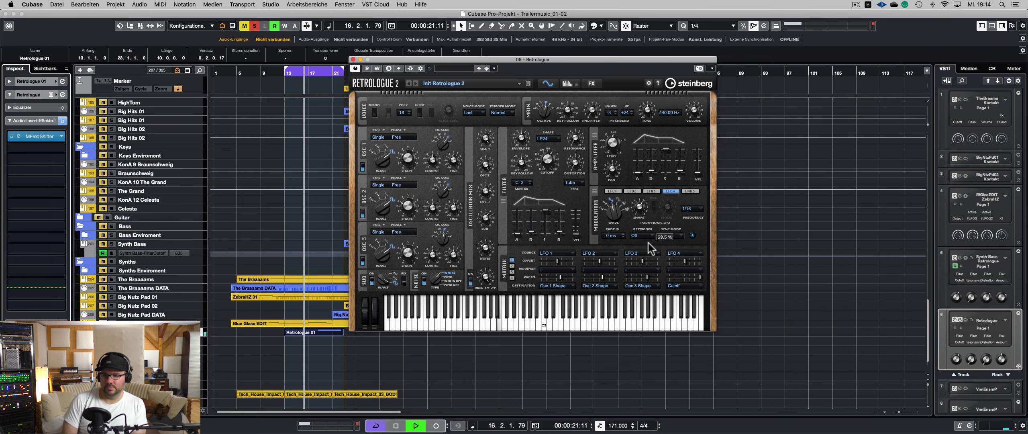
{"action": "left_click", "coordinate": [649, 260]}
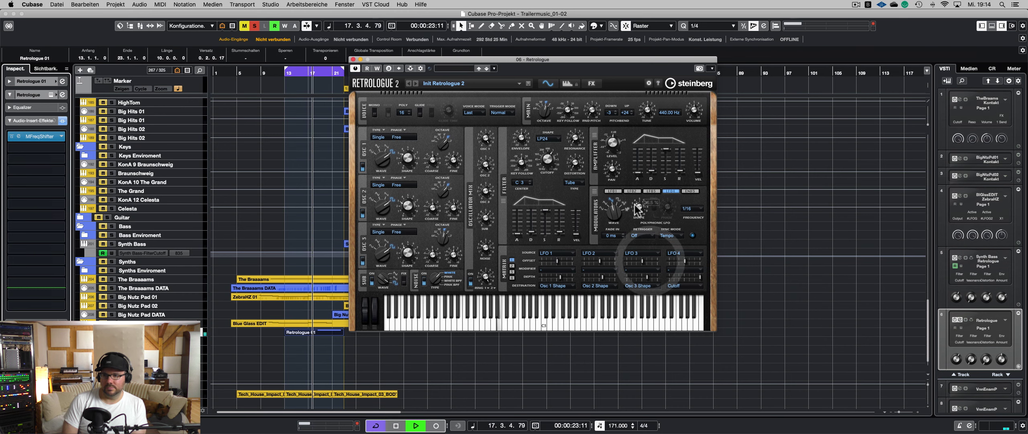
{"action": "left_click_drag", "start_coordinate": [627, 213], "coordinate": [612, 234]}
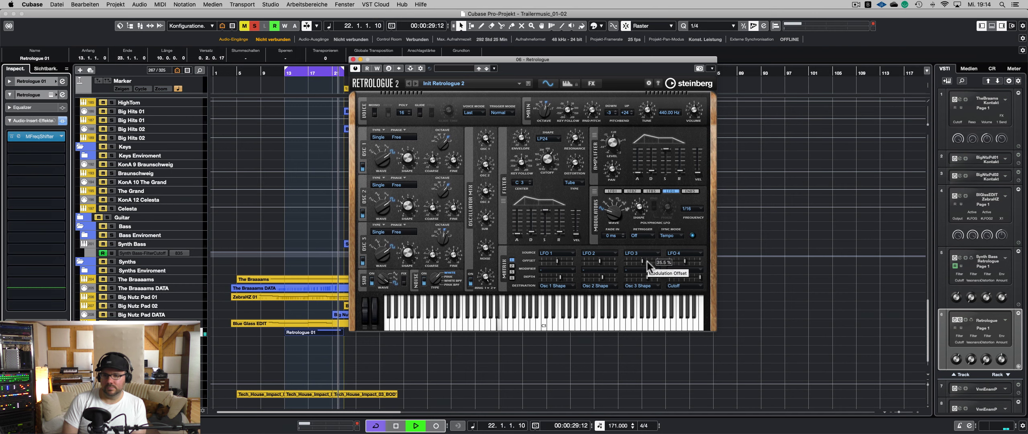
{"action": "left_click", "coordinate": [629, 232]}
- Readjust the filter cutoff and the LFO 3 modulation depth on the Osc 3 Shape
{"action": "mouse_move", "coordinate": [547, 160]}
{"action": "left_mouse_down"}
{"action": "mouse_move", "coordinate": [550, 177]}
{"action": "mouse_move", "coordinate": [551, 155]}
{"action": "left_mouse_up"}
{"action": "left_click_drag", "start_coordinate": [548, 135], "coordinate": [548, 126]}
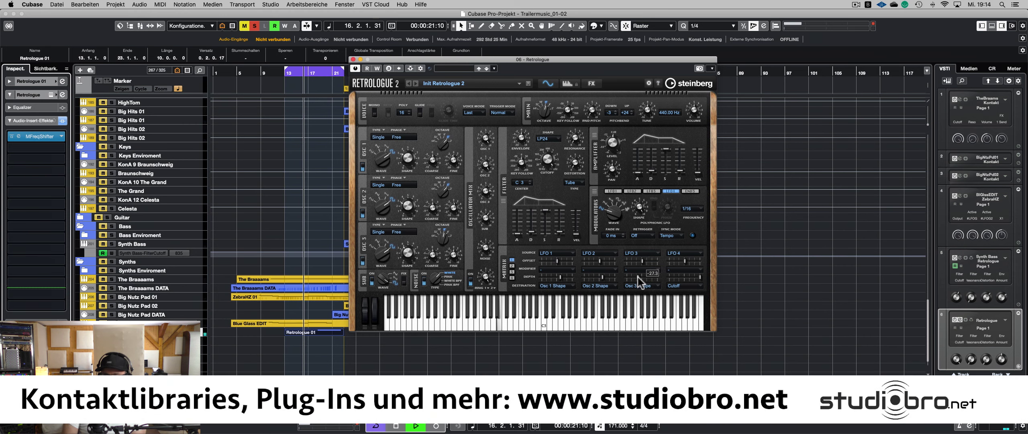
{"action": "left_click_drag", "start_coordinate": [644, 277], "coordinate": [691, 276]}
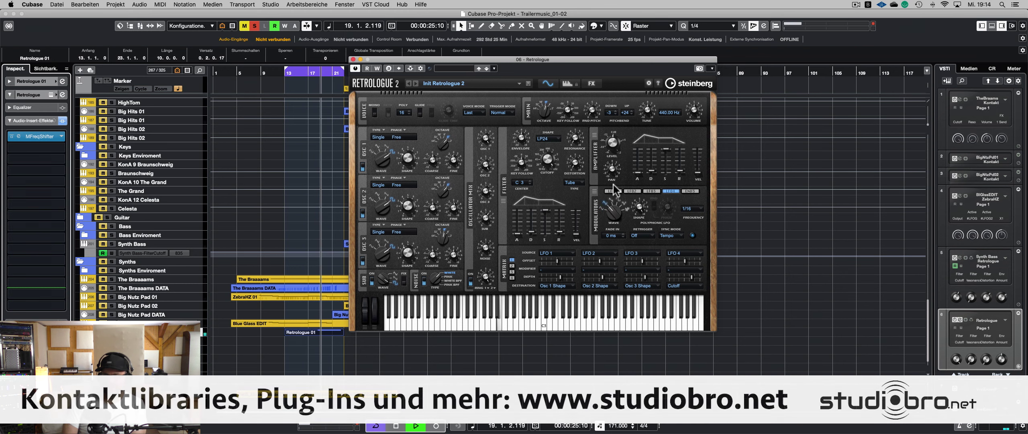
- Adjust LFO 4's waveform, sweep the filter cutoff, and raise LFO 4's shape to about 99.5%
{"action": "left_click", "coordinate": [615, 168]}
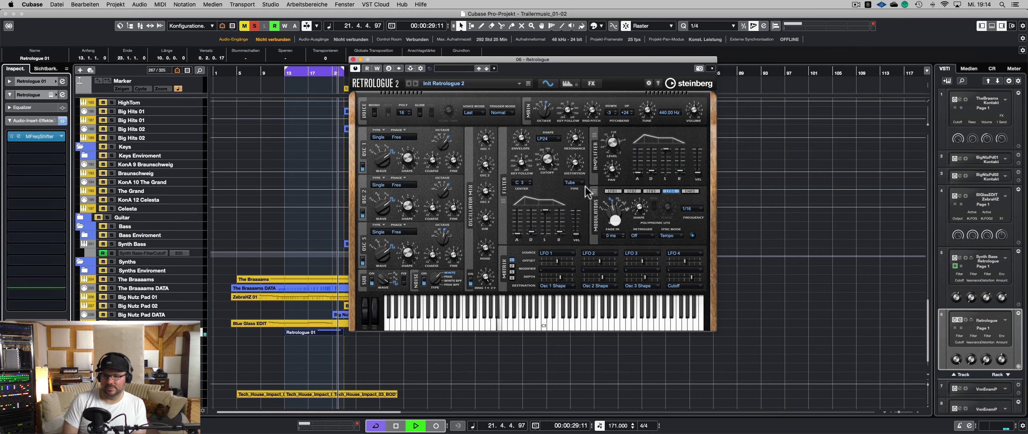
{"action": "left_click_drag", "start_coordinate": [547, 159], "coordinate": [552, 198]}
{"action": "left_click_drag", "start_coordinate": [547, 159], "coordinate": [548, 144]}
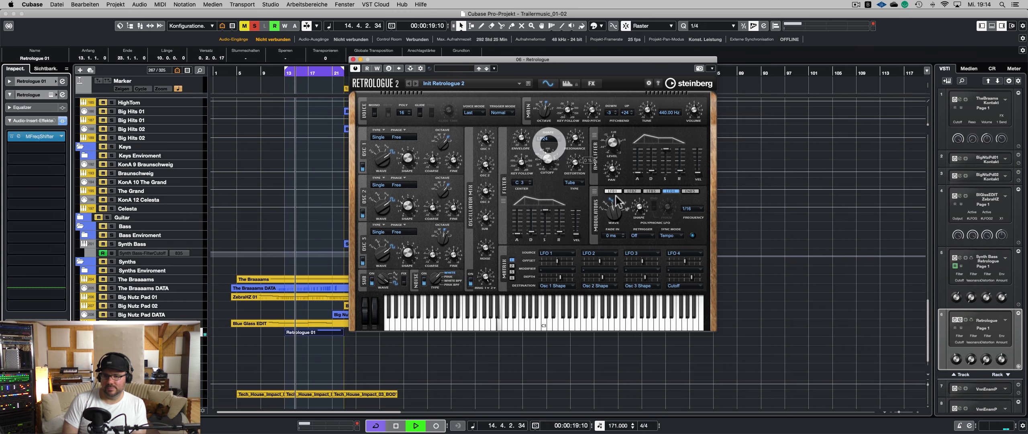
{"action": "left_click", "coordinate": [646, 131]}
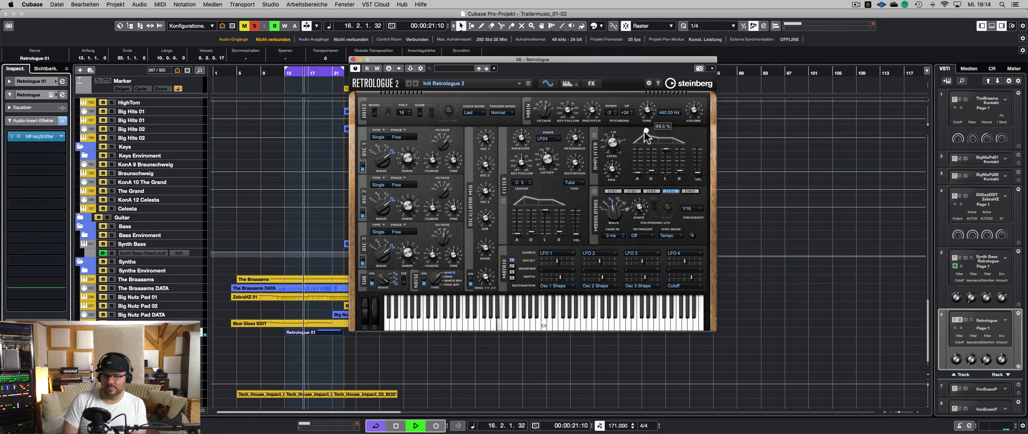
- Fine-tune the filter cutoff against the running LFO 4 modulation
{"action": "left_click_drag", "start_coordinate": [539, 162], "coordinate": [539, 158]}
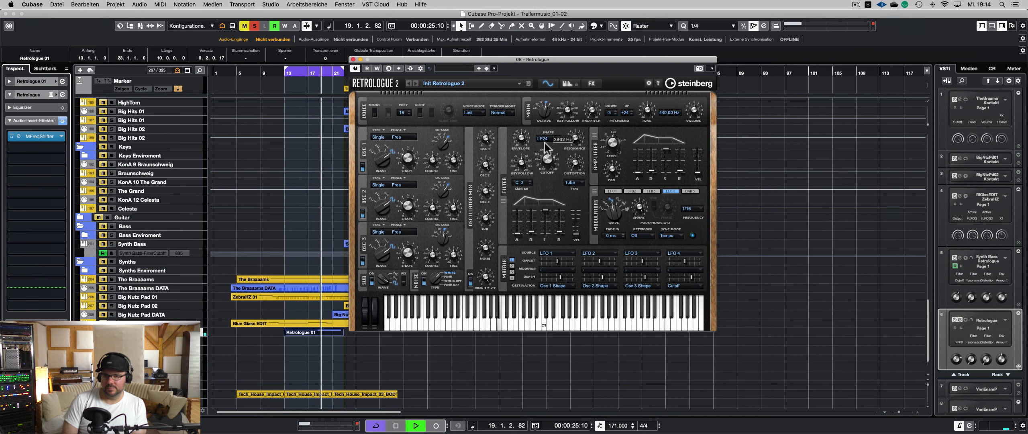
{"action": "mouse_move", "coordinate": [545, 137]}
{"action": "left_mouse_down"}
{"action": "mouse_move", "coordinate": [542, 160]}
{"action": "mouse_move", "coordinate": [554, 129]}
{"action": "left_mouse_up"}
{"action": "left_click", "coordinate": [582, 224]}
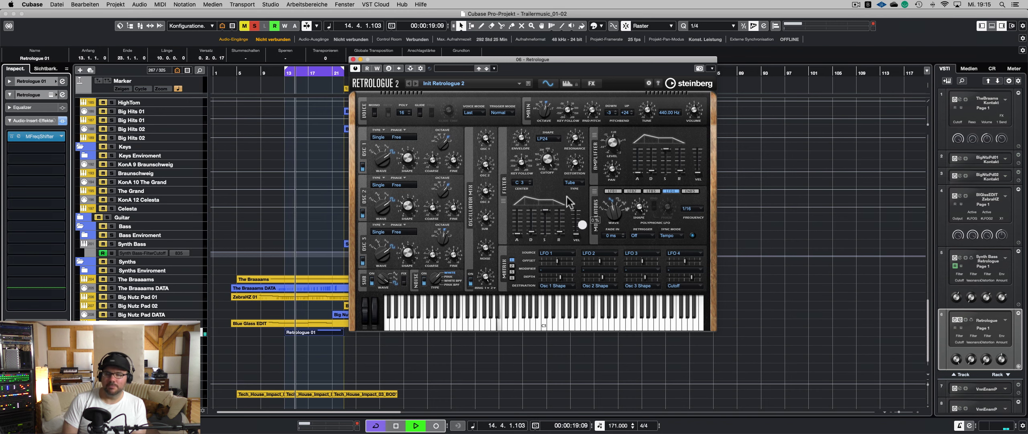
{"action": "left_click", "coordinate": [547, 208]}
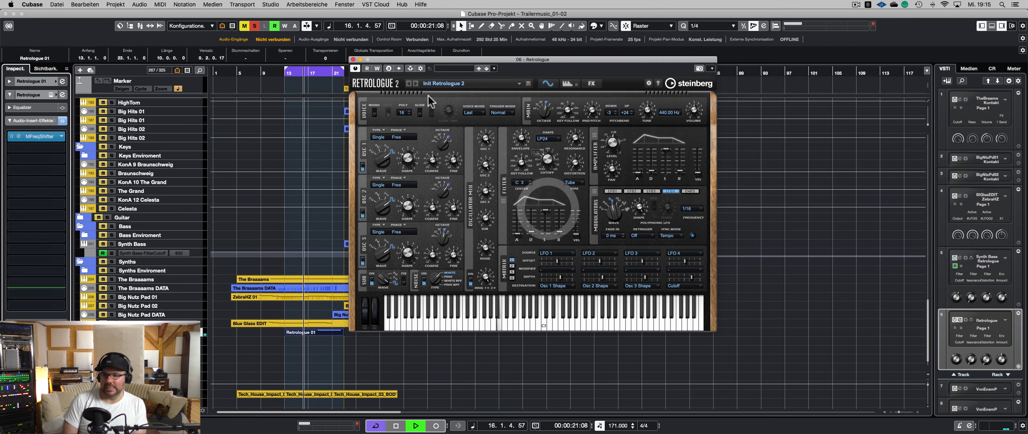
- Reopen MFreqShifter from the first insert slot, readjust its dry/wet mix beside the synth, and close its window
{"action": "left_click", "coordinate": [19, 136]}
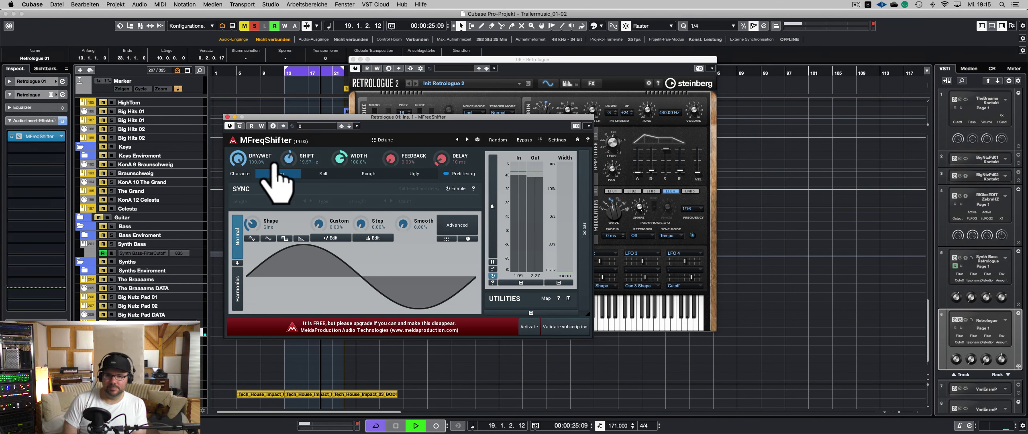
{"action": "left_click_drag", "start_coordinate": [280, 116], "coordinate": [375, 211]}
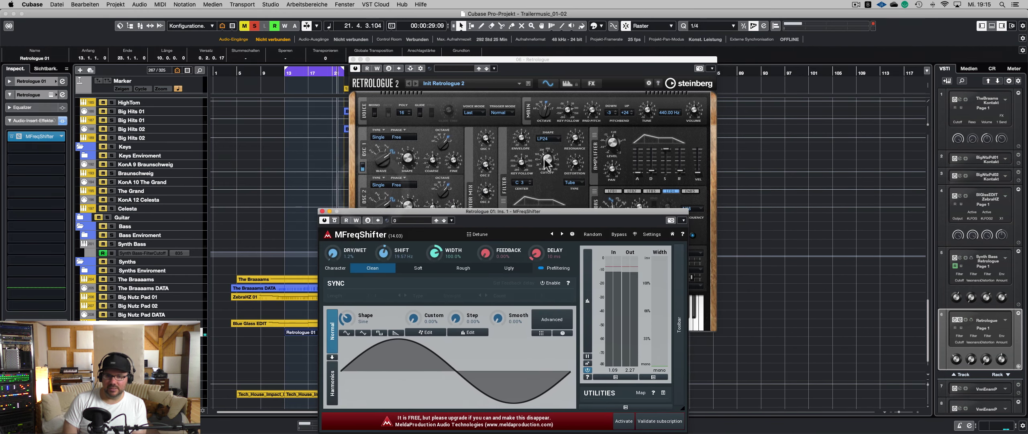
{"action": "left_click", "coordinate": [550, 143]}
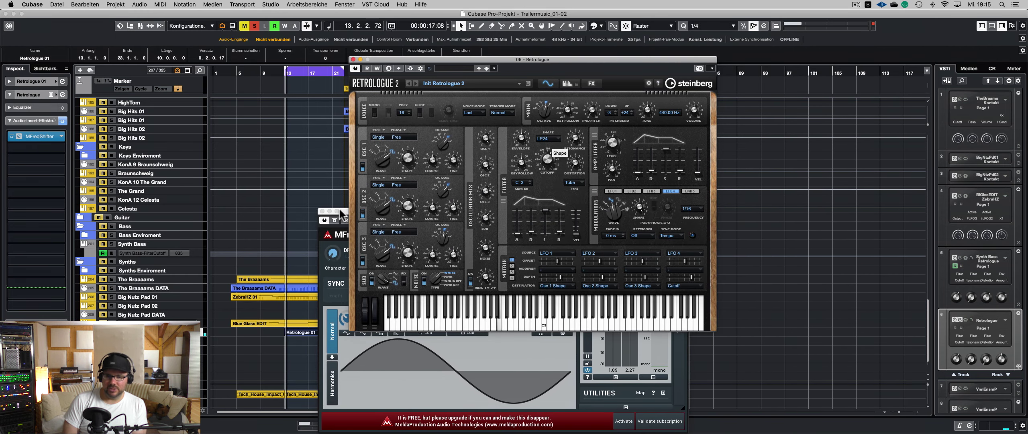
{"action": "left_click", "coordinate": [337, 225]}
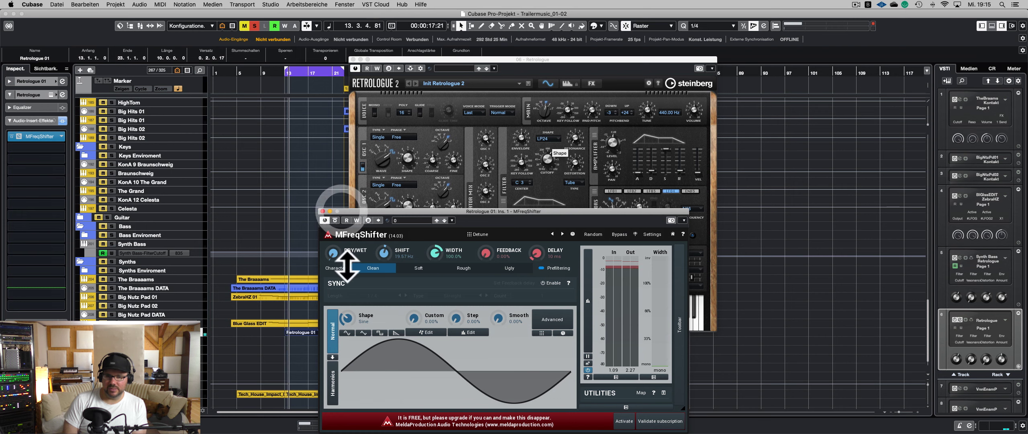
{"action": "left_click", "coordinate": [322, 211]}
- Insert MeldaProduction's MFlanger modulation effect in the second insert slot and position its window so the synth's filter controls stay accessible
{"action": "left_click", "coordinate": [27, 148]}
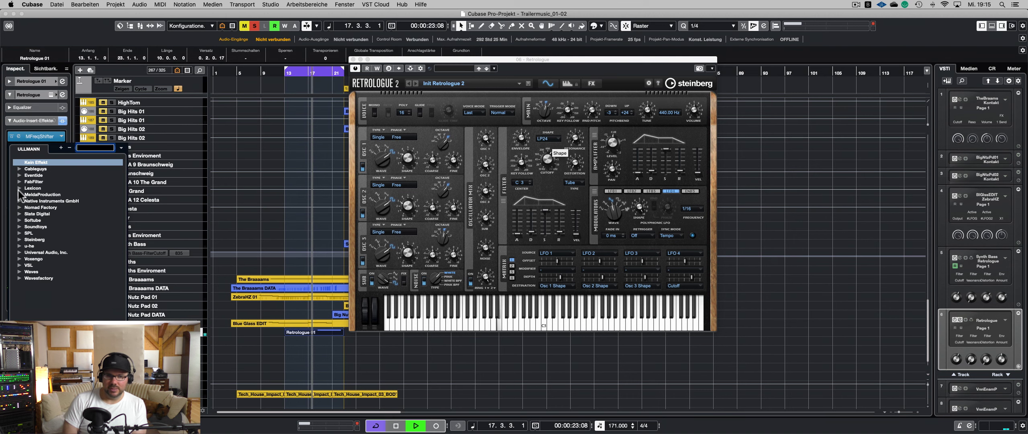
{"action": "left_click", "coordinate": [18, 194]}
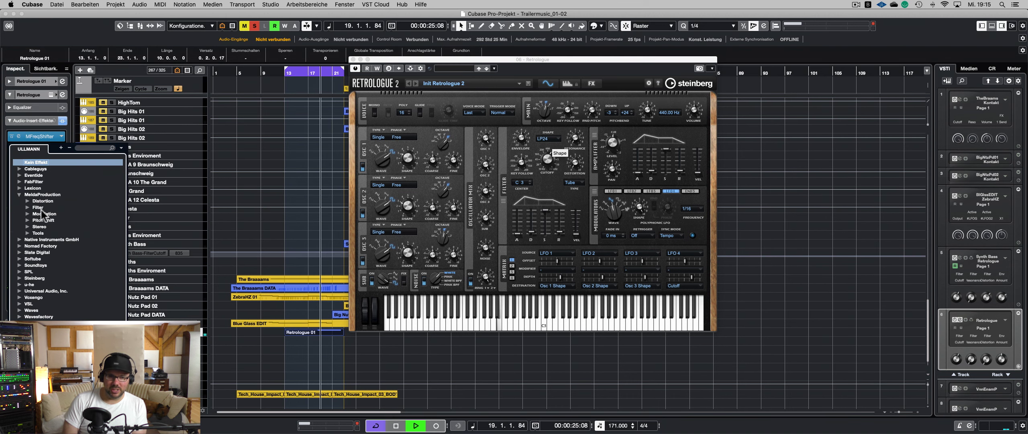
{"action": "left_click", "coordinate": [25, 214]}
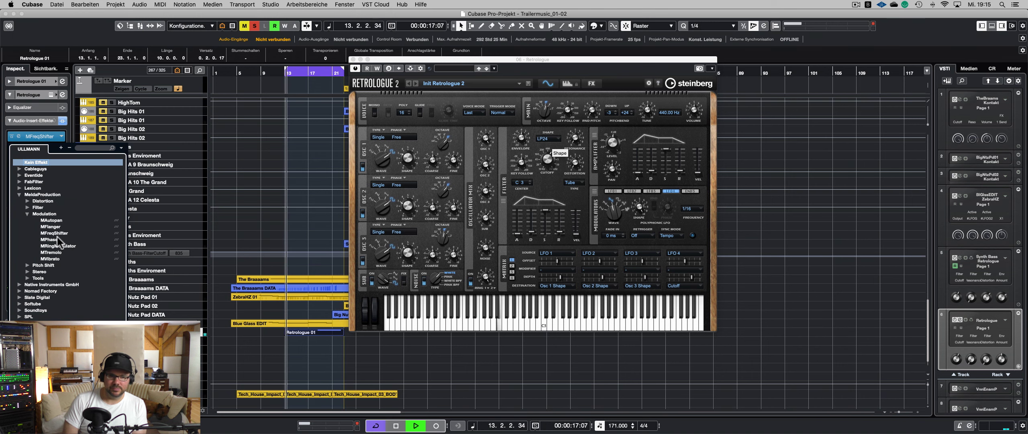
{"action": "left_click", "coordinate": [53, 227]}
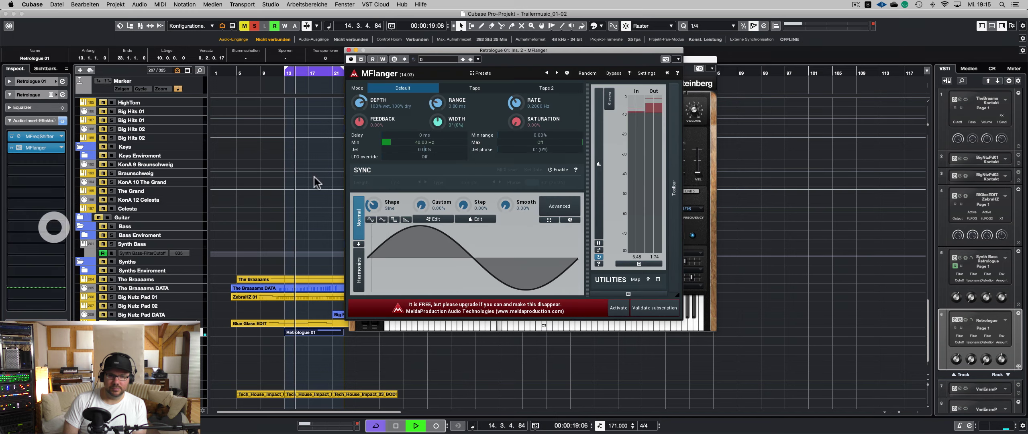
{"action": "left_click_drag", "start_coordinate": [444, 49], "coordinate": [329, 171]}
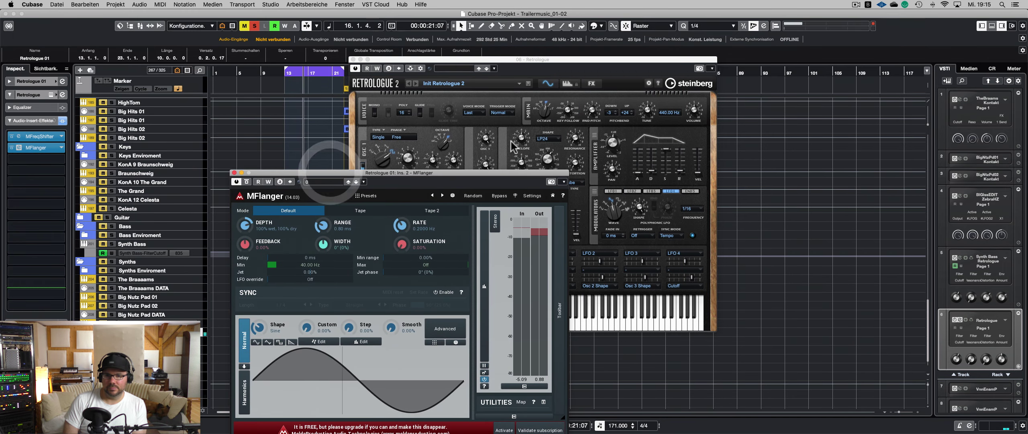
{"action": "left_click", "coordinate": [549, 160]}
{"action": "left_click_drag", "start_coordinate": [328, 173], "coordinate": [344, 162]}
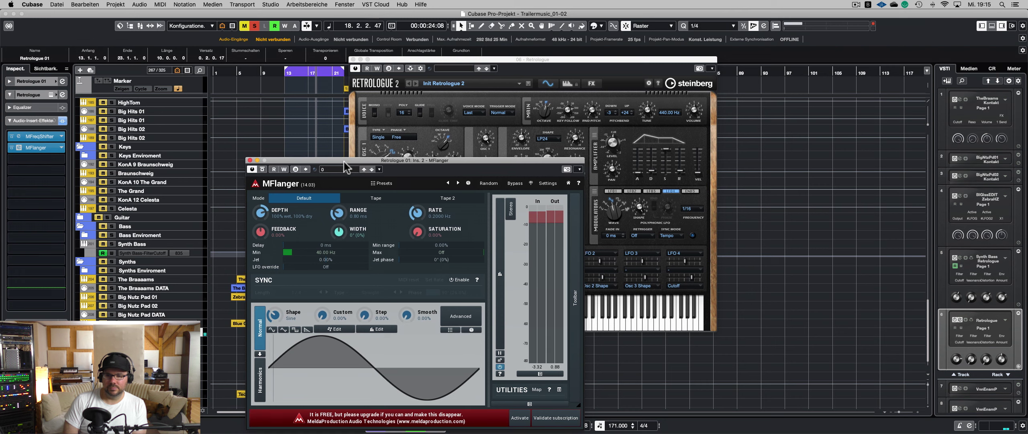
- Insert Soundtoys MicroShift in the third insert slot, adjust its delay, and close its window
{"action": "left_click", "coordinate": [36, 159]}
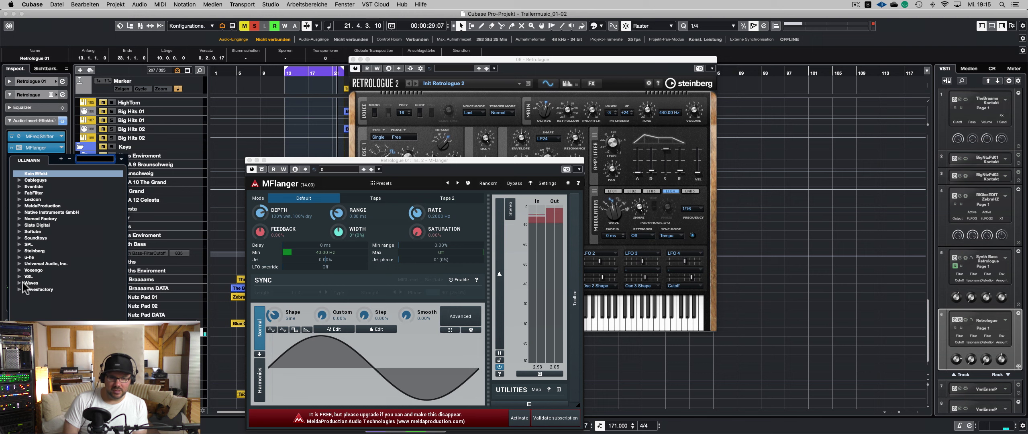
{"action": "left_click", "coordinate": [19, 238]}
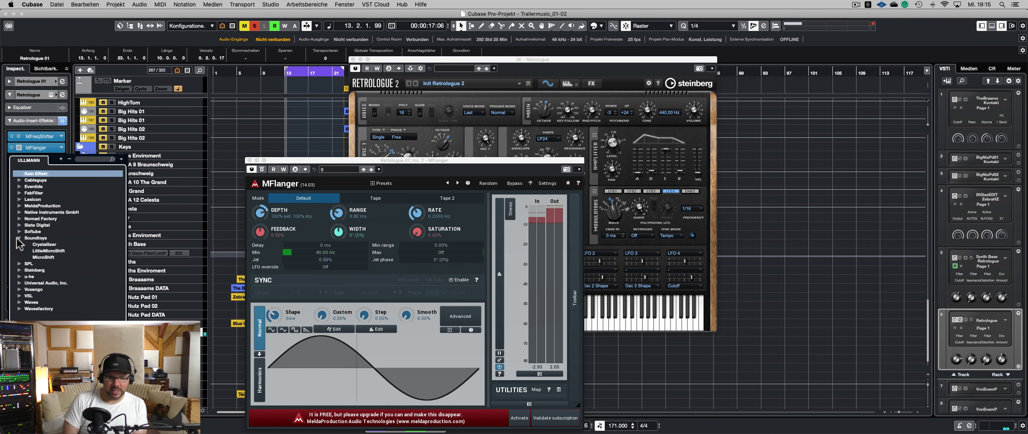
{"action": "left_click", "coordinate": [44, 257]}
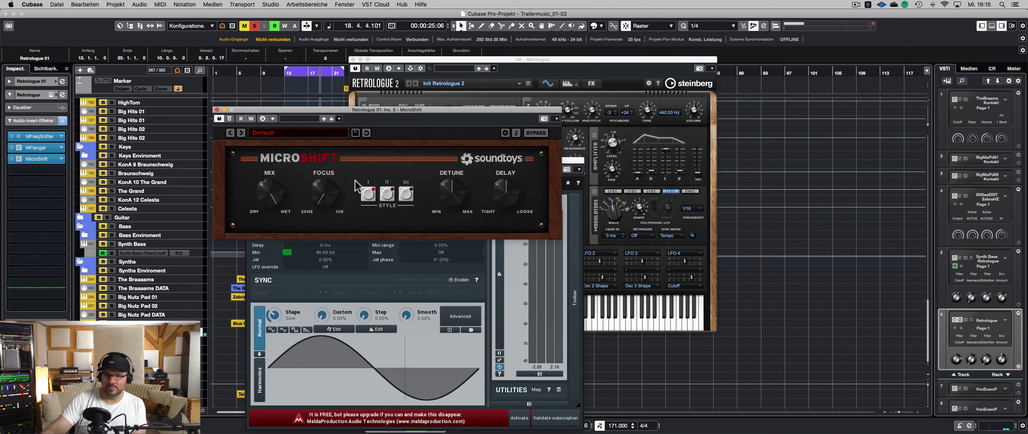
{"action": "mouse_move", "coordinate": [513, 193]}
{"action": "left_mouse_down"}
{"action": "mouse_move", "coordinate": [498, 225]}
{"action": "mouse_move", "coordinate": [523, 204]}
{"action": "left_mouse_up"}
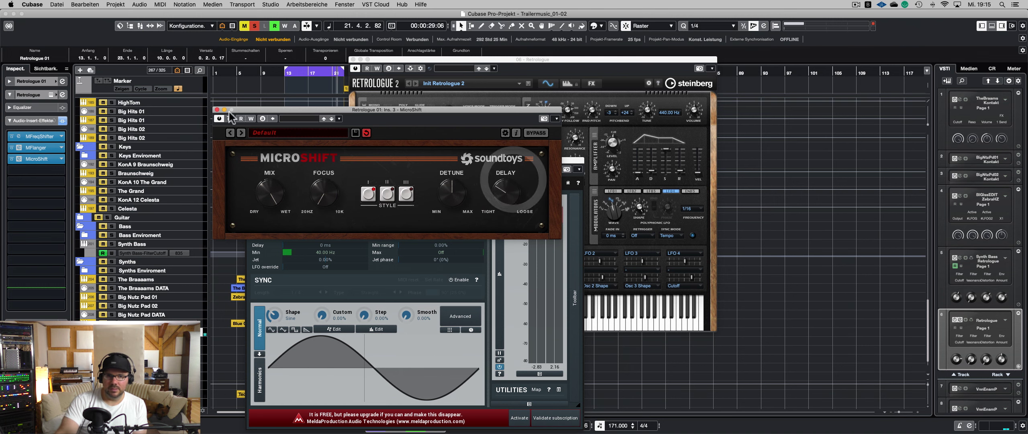
{"action": "left_click", "coordinate": [217, 109]}
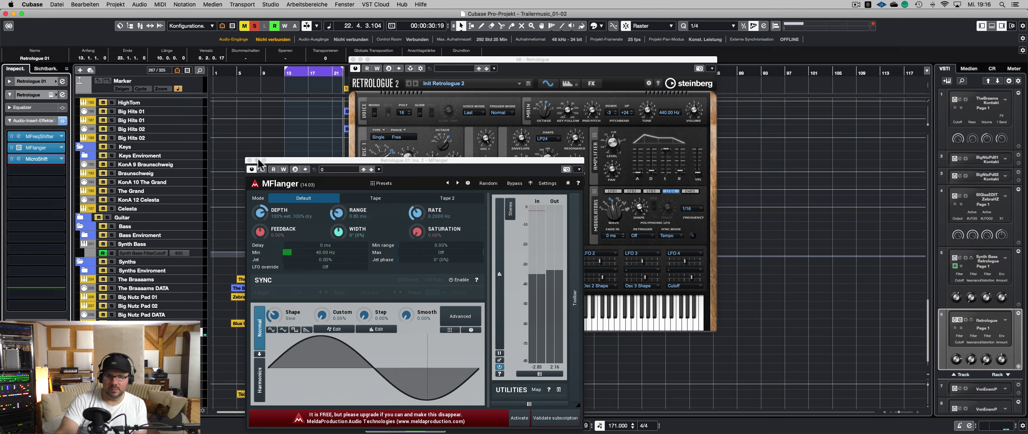
- Step MFlanger through its presets to Guitar middle and close its window
{"action": "left_click", "coordinate": [458, 183]}
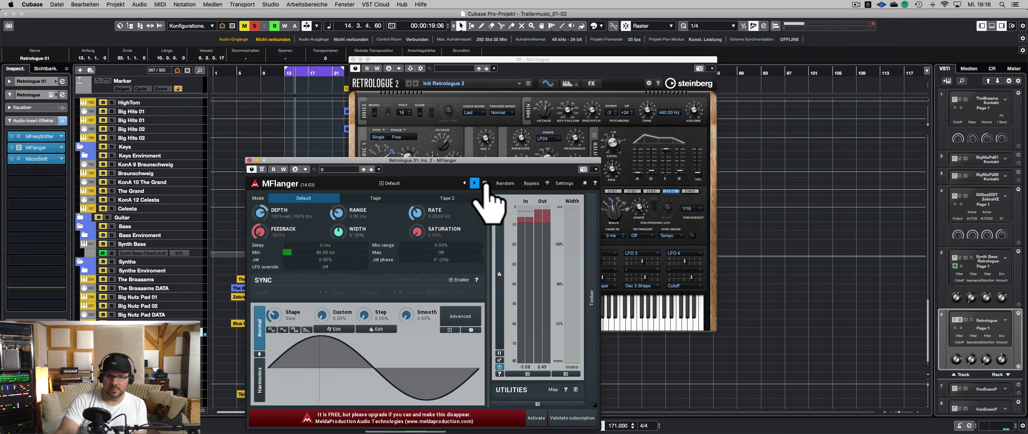
{"action": "left_click", "coordinate": [474, 182]}
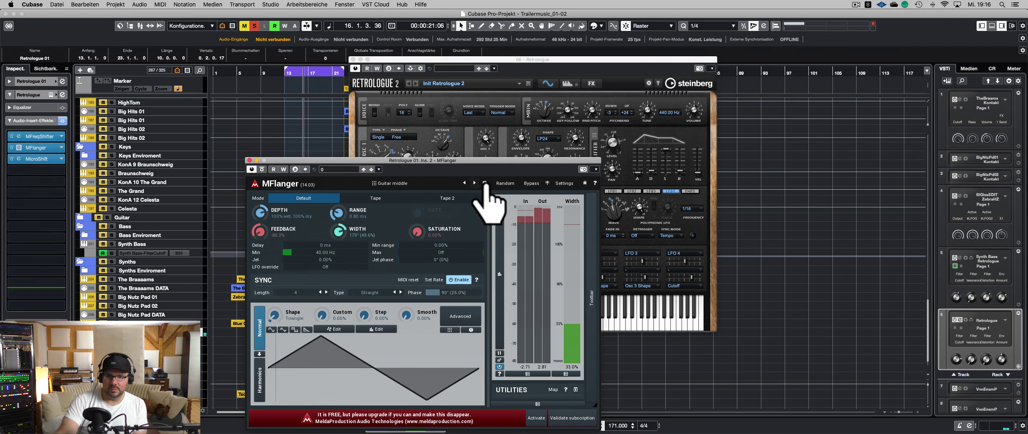
{"action": "left_click", "coordinate": [249, 160]}
- Insert FabFilter Saturn in the fourth insert slot and raise its drive
{"action": "left_click", "coordinate": [33, 168]}
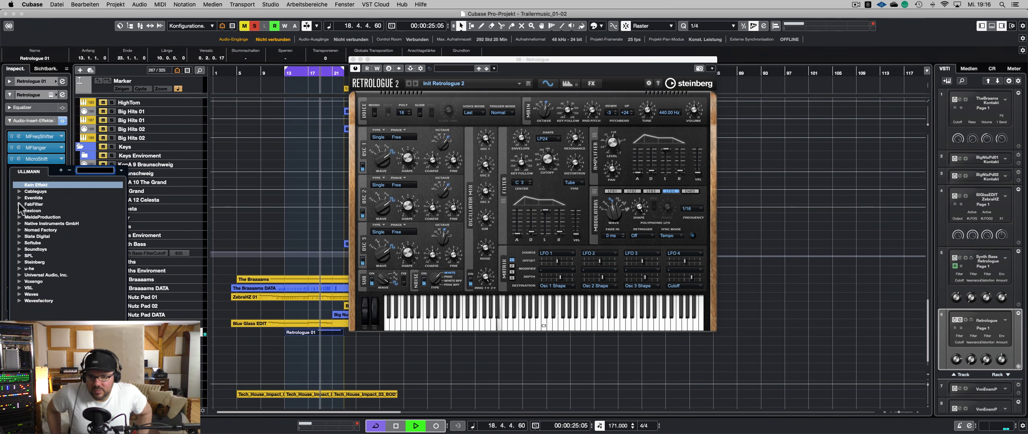
{"action": "left_click", "coordinate": [19, 204]}
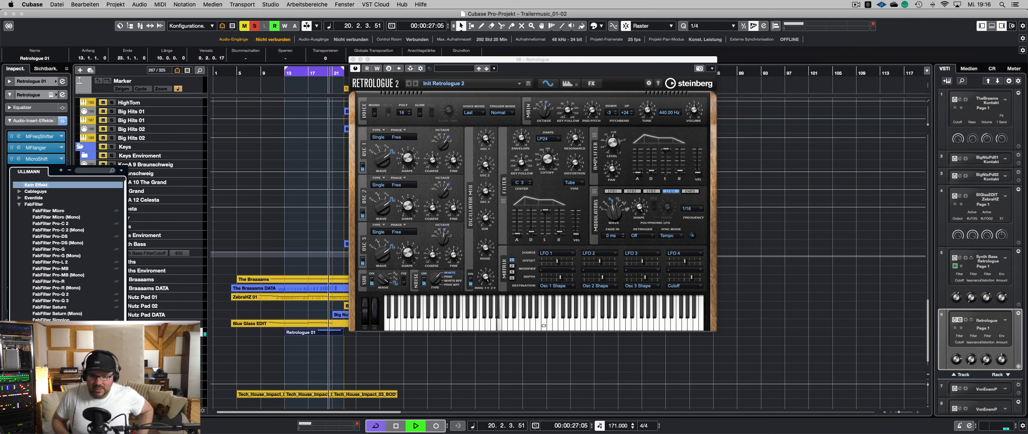
{"action": "left_click", "coordinate": [56, 307]}
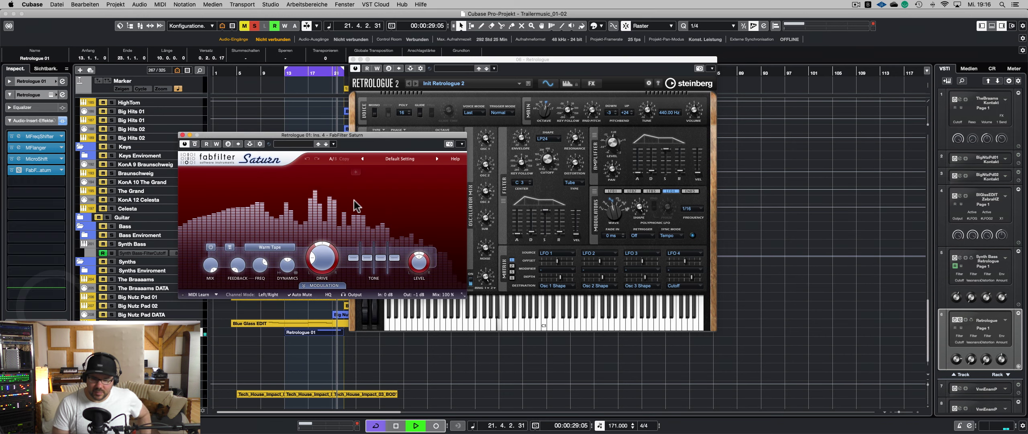
{"action": "left_click_drag", "start_coordinate": [317, 265], "coordinate": [332, 214]}
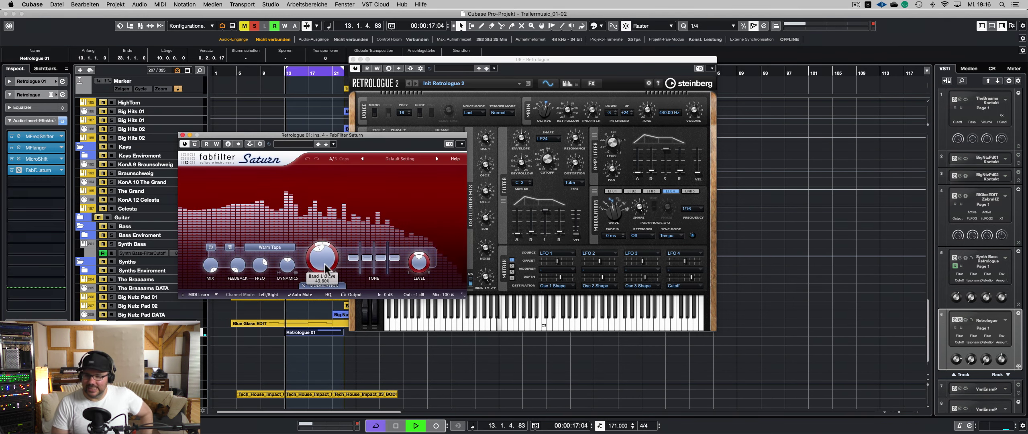
- Split Saturn into two frequency bands and, after trying Broken Tube, set the upper band's saturation style to Warm Tube
{"action": "left_click", "coordinate": [275, 171]}
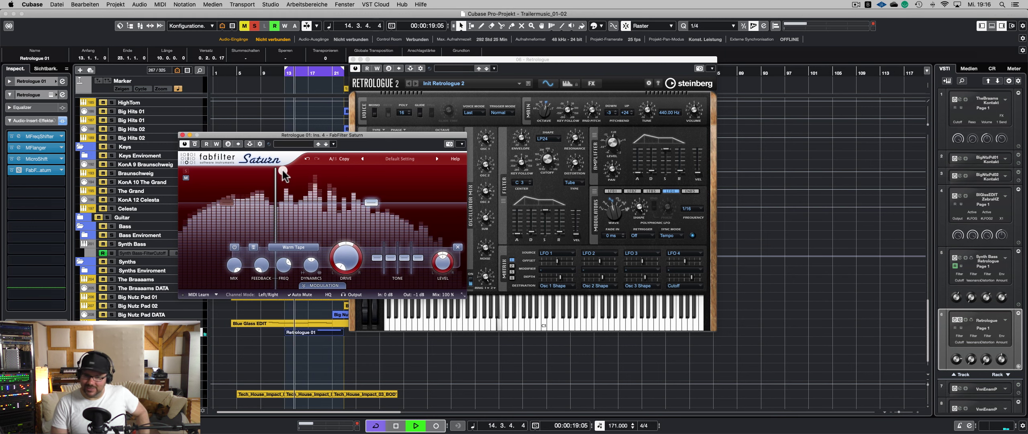
{"action": "mouse_move", "coordinate": [276, 174]}
{"action": "left_mouse_down"}
{"action": "mouse_move", "coordinate": [293, 177]}
{"action": "mouse_move", "coordinate": [273, 178]}
{"action": "mouse_move", "coordinate": [283, 179]}
{"action": "left_mouse_up"}
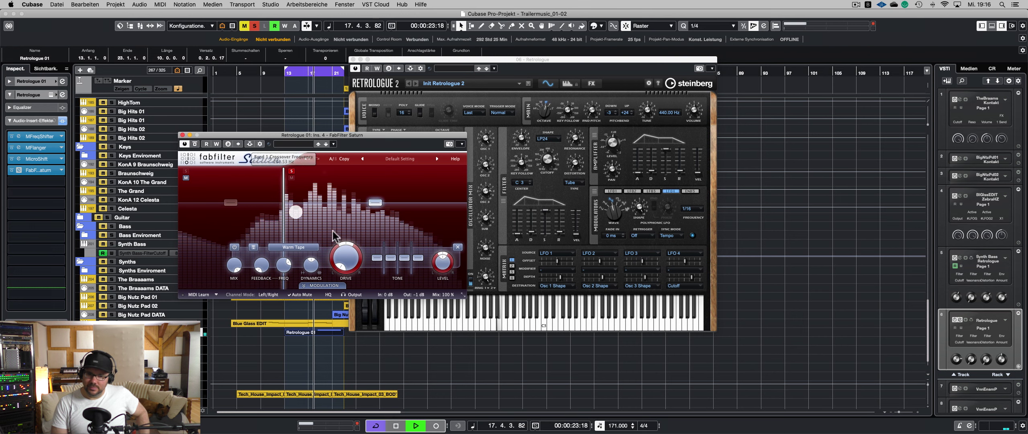
{"action": "left_click", "coordinate": [297, 247]}
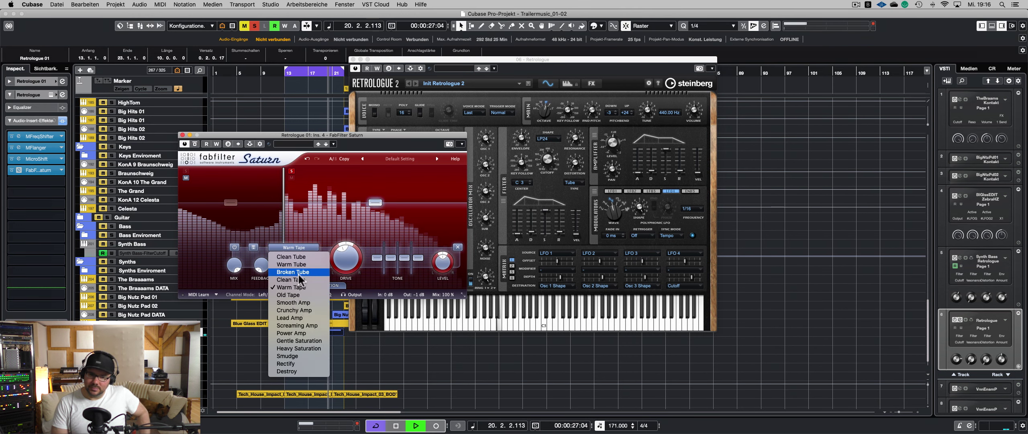
{"action": "left_click", "coordinate": [299, 272]}
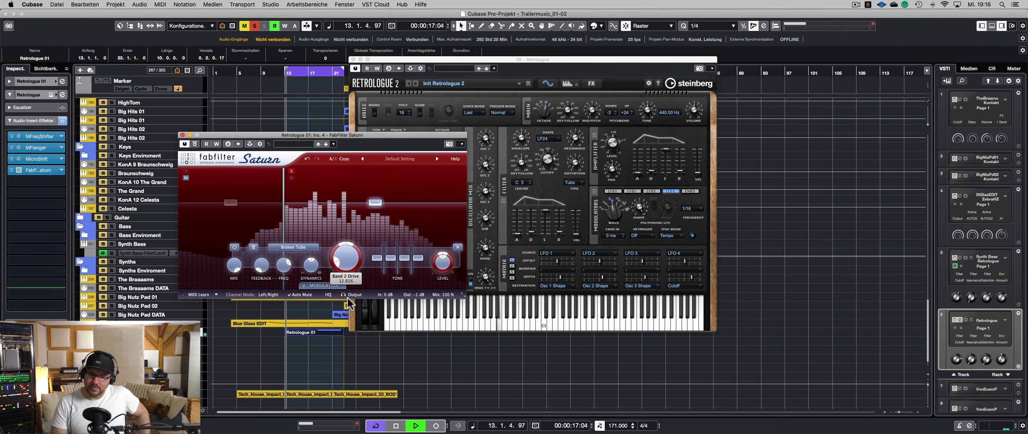
{"action": "left_click", "coordinate": [293, 247]}
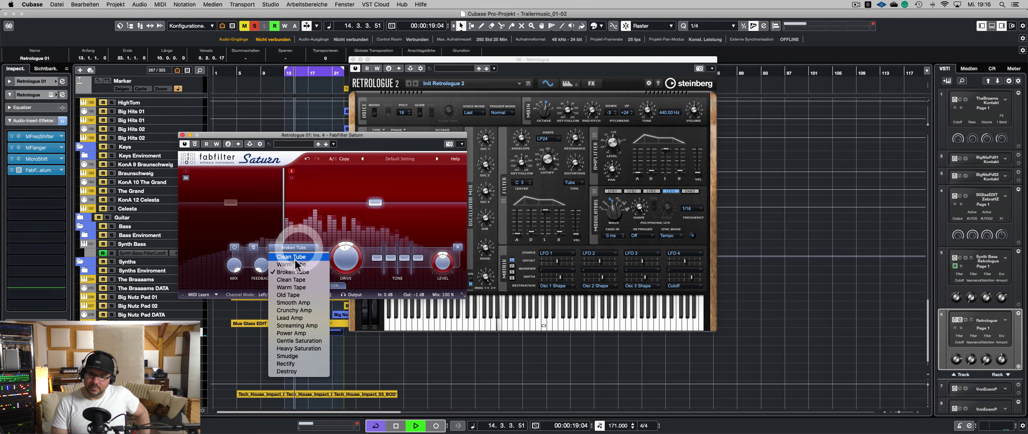
{"action": "left_click", "coordinate": [296, 265]}
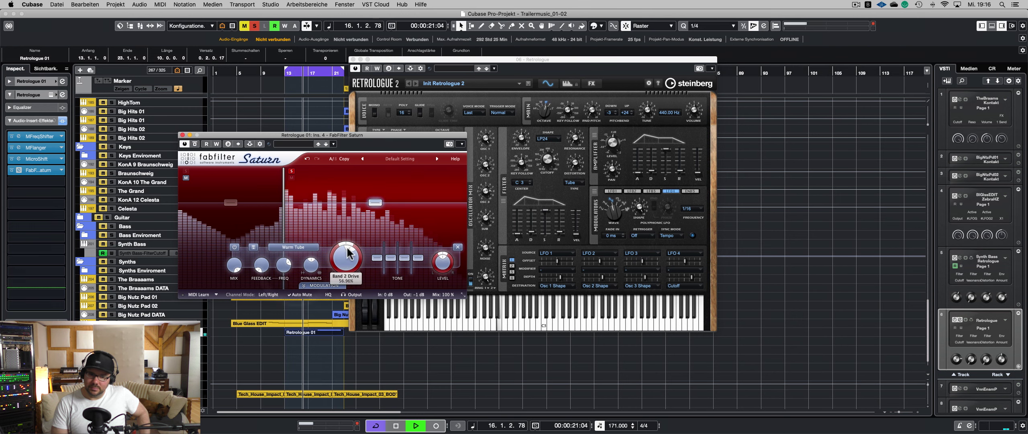
- Sweep Retrologue's filter cutoff down and back up to about 14973 Hz, and close the Saturn window
{"action": "left_click", "coordinate": [550, 193]}
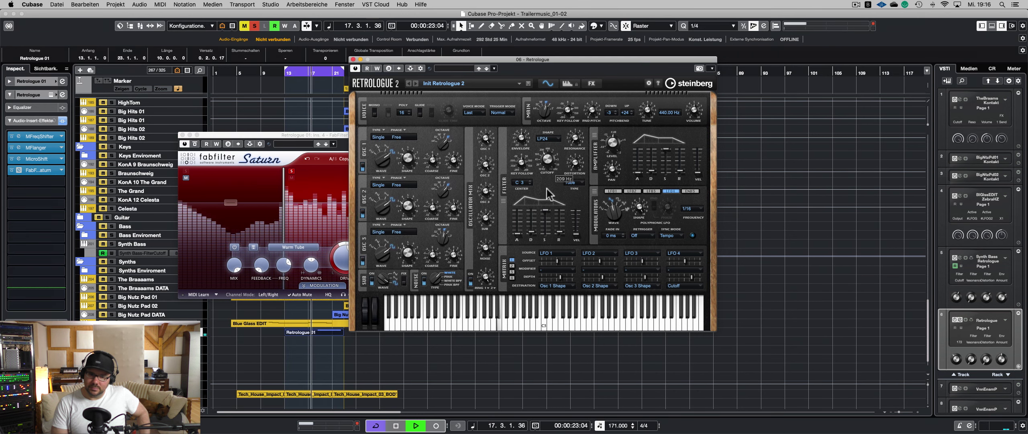
{"action": "mouse_move", "coordinate": [548, 187]}
{"action": "left_mouse_down"}
{"action": "mouse_move", "coordinate": [582, 131]}
{"action": "mouse_move", "coordinate": [549, 151]}
{"action": "mouse_move", "coordinate": [563, 194]}
{"action": "left_mouse_up"}
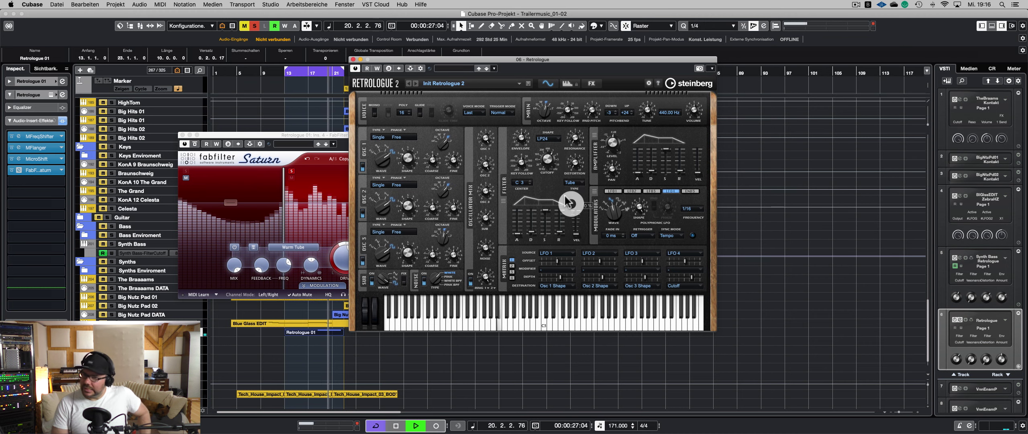
{"action": "left_click_drag", "start_coordinate": [551, 152], "coordinate": [550, 139]}
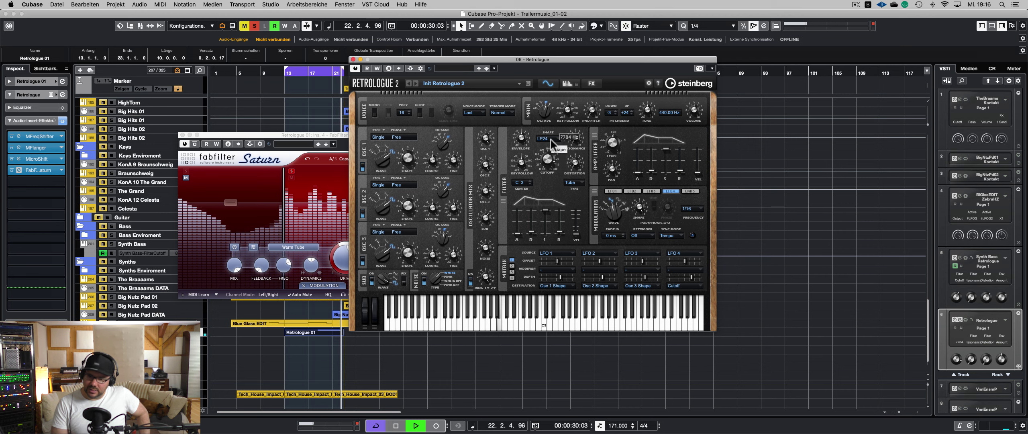
{"action": "left_click", "coordinate": [183, 135]}
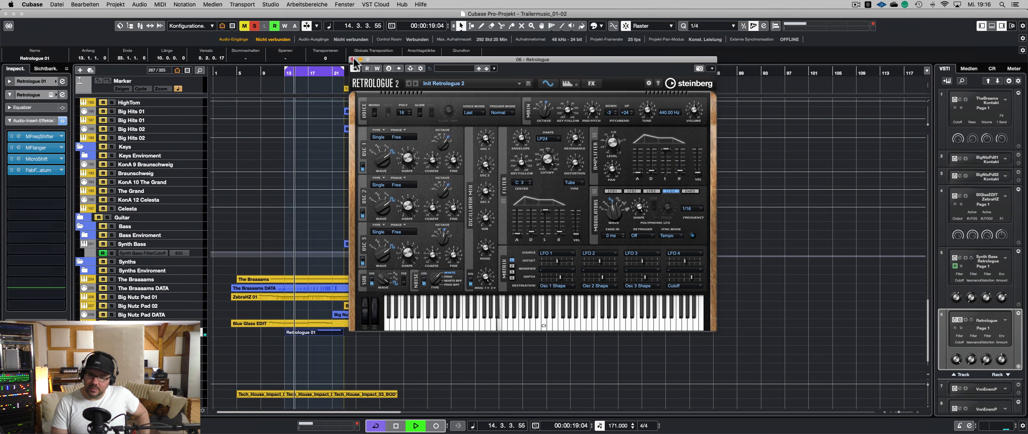
- Show the automation track for Retrologue's Filter Cutoff and close the synth window
{"action": "left_click_drag", "start_coordinate": [357, 62], "coordinate": [366, 61]}
{"action": "right_click", "coordinate": [557, 157]}
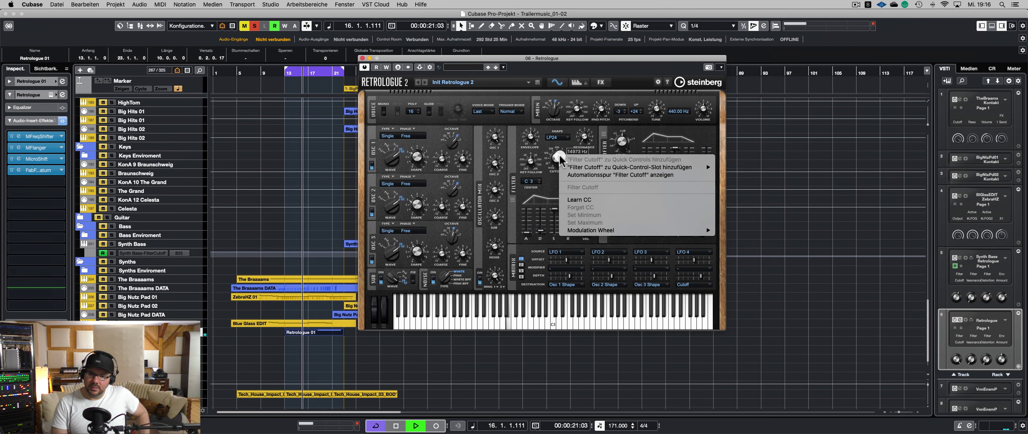
{"action": "left_click", "coordinate": [590, 175]}
{"action": "left_click", "coordinate": [362, 59]}
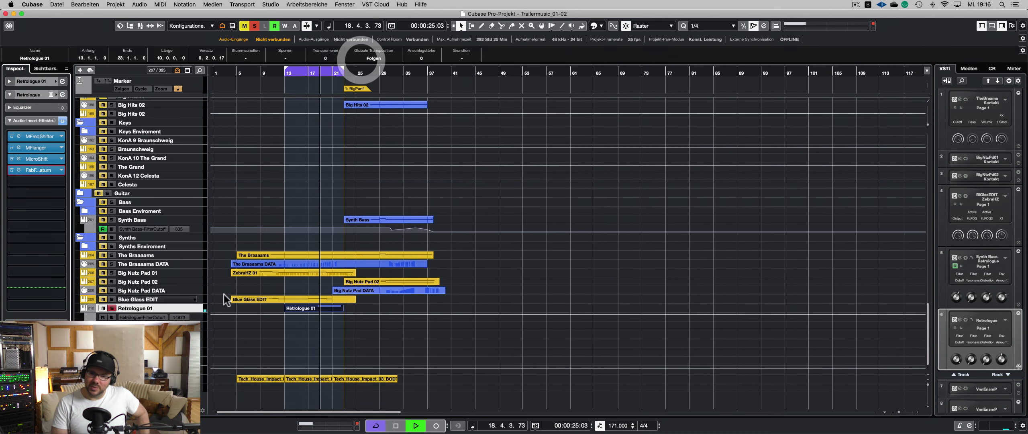
- Check the Retrologue 01 part in the Key Editor and return to the project
{"action": "double_click", "coordinate": [318, 307]}
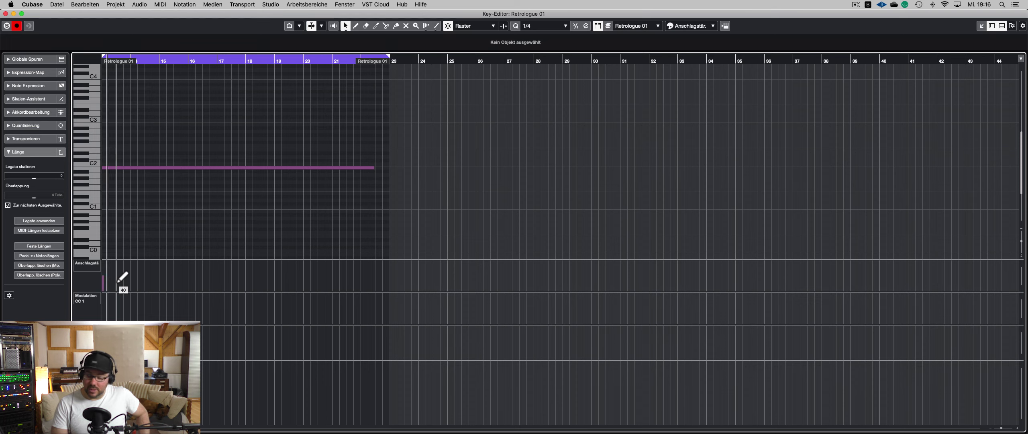
{"action": "key", "text": "Return"}
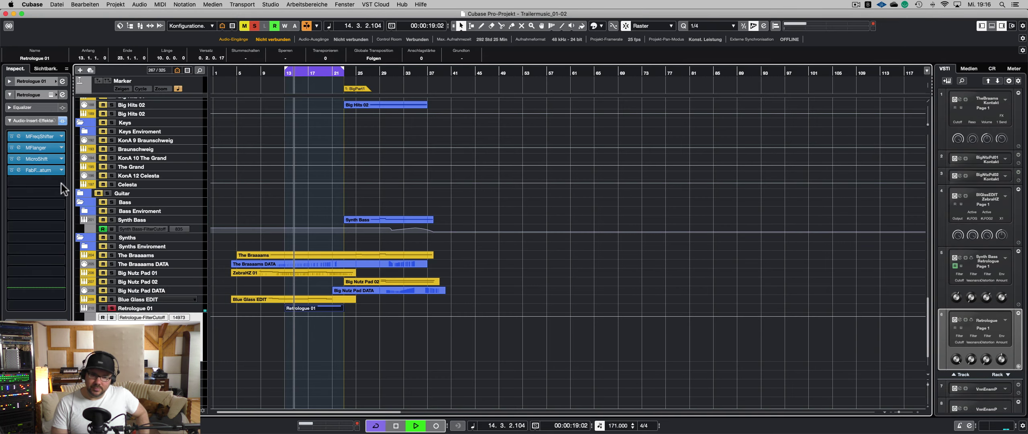
- Reopen Retrologue, set its pitchbend down range to -24, and close the synth window
{"action": "left_click", "coordinate": [51, 95]}
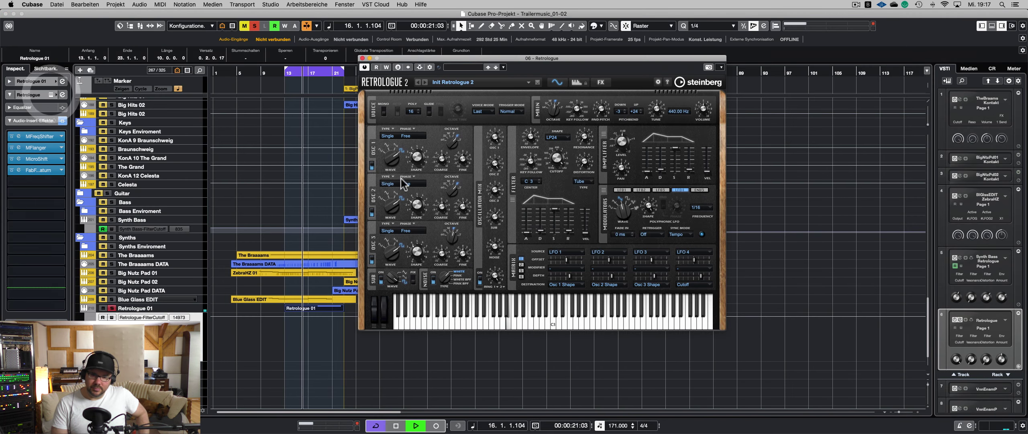
{"action": "scroll", "coordinate": [623, 112], "scroll_direction": "down", "scroll_amount": 4}
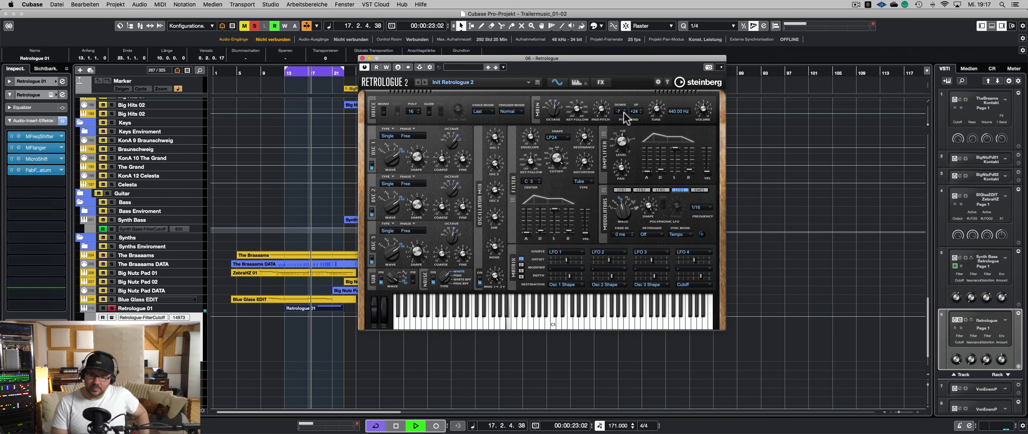
{"action": "scroll", "coordinate": [623, 112], "scroll_direction": "down", "scroll_amount": 10}
{"action": "left_click", "coordinate": [623, 113]}
{"action": "double_click", "coordinate": [619, 113]}
{"action": "type", "text": "-24"}
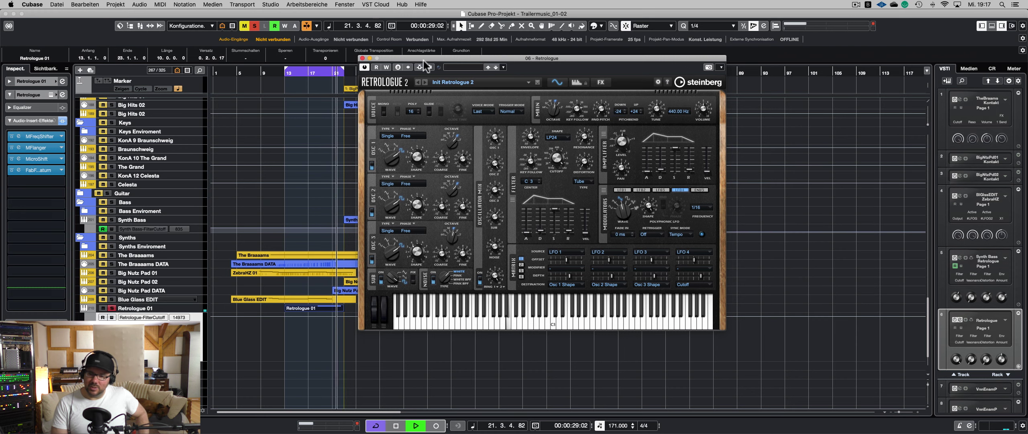
{"action": "left_click", "coordinate": [363, 58]}
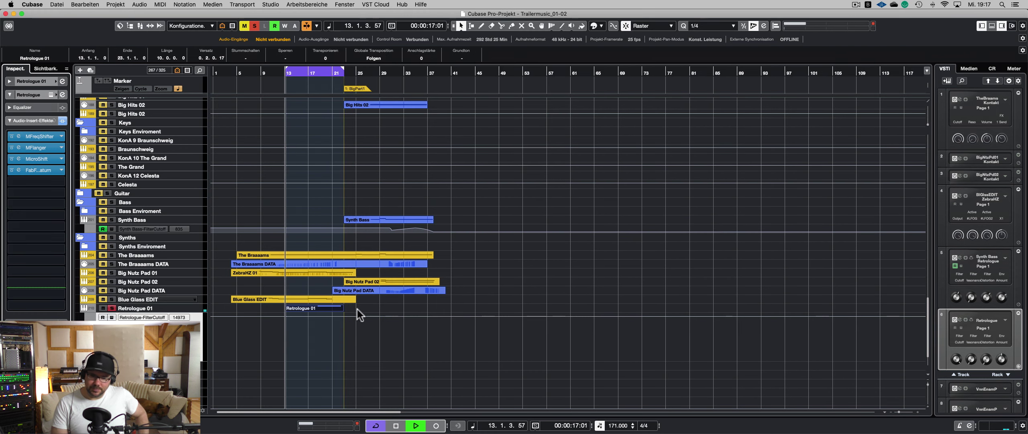
- Open the Retrologue 01 part in the Key Editor and display its Pitchbend controller lane
{"action": "double_click", "coordinate": [331, 308]}
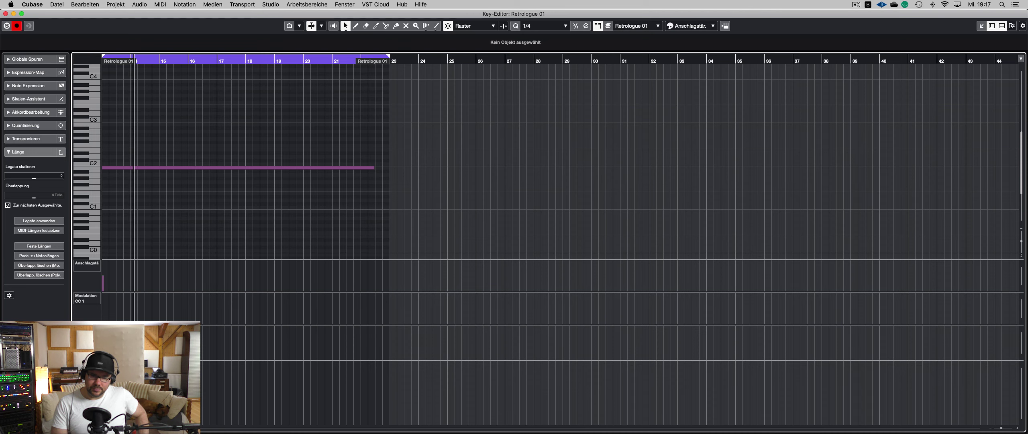
{"action": "scroll", "coordinate": [145, 378], "scroll_direction": "down", "scroll_amount": 3}
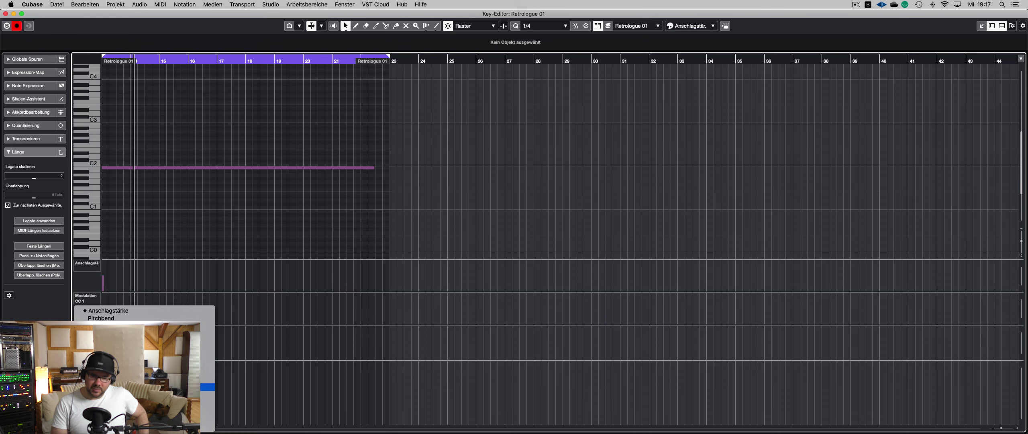
{"action": "left_click", "coordinate": [134, 306]}
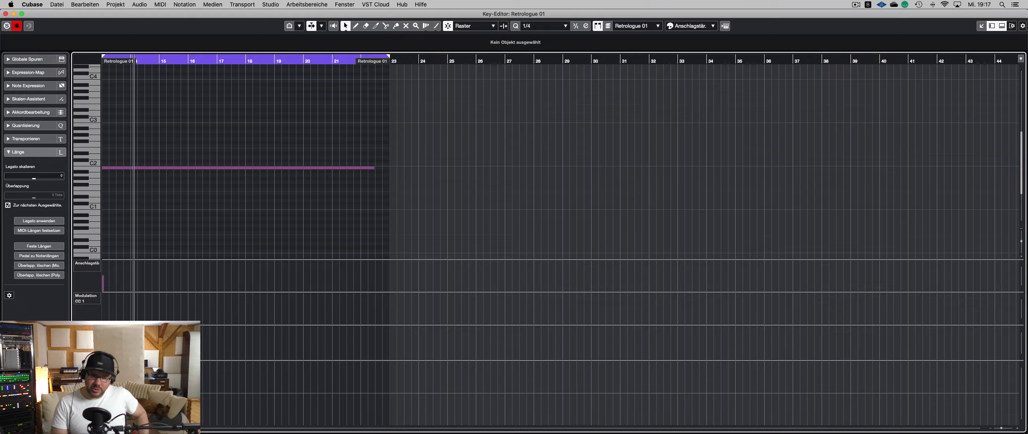
{"action": "scroll", "coordinate": [221, 219], "scroll_direction": "left", "scroll_amount": 3}
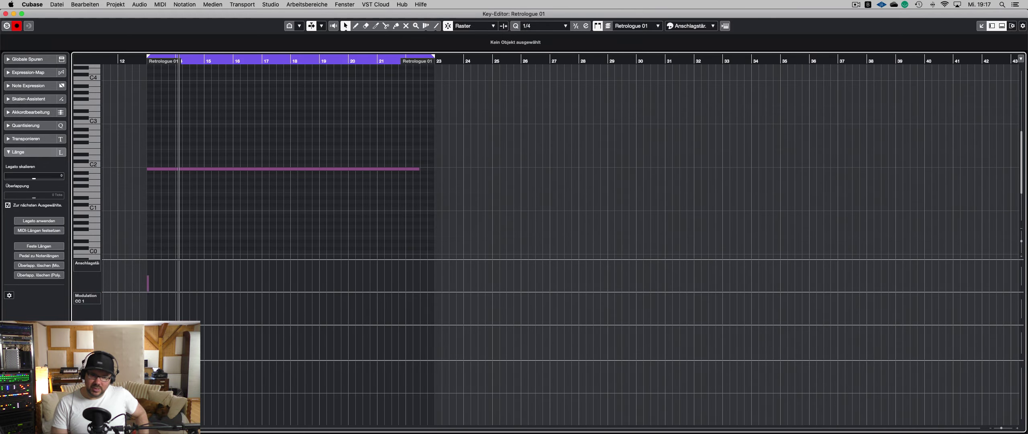
- Draw a pitchbend ramp from -8192 at bar 13 to 8191 at 22.3.1.0, listen to it, and return to the project
{"action": "left_click_drag", "start_coordinate": [161, 395], "coordinate": [154, 424]}
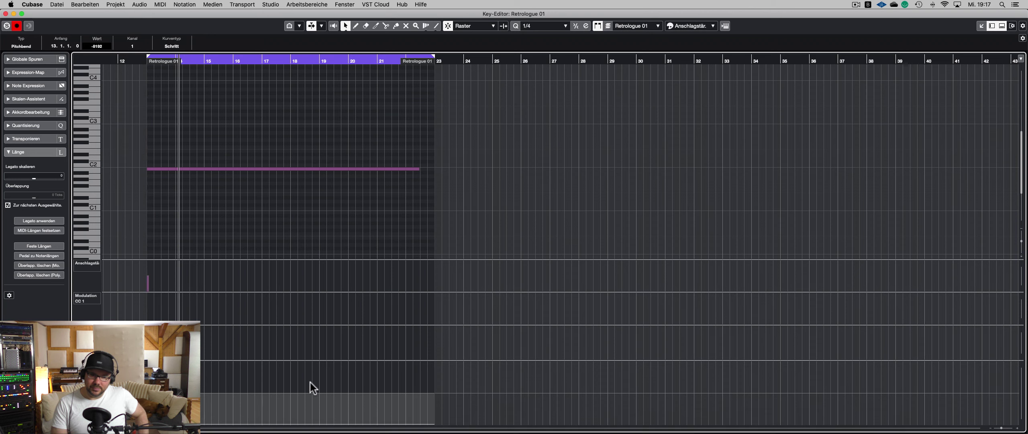
{"action": "left_click", "coordinate": [421, 410]}
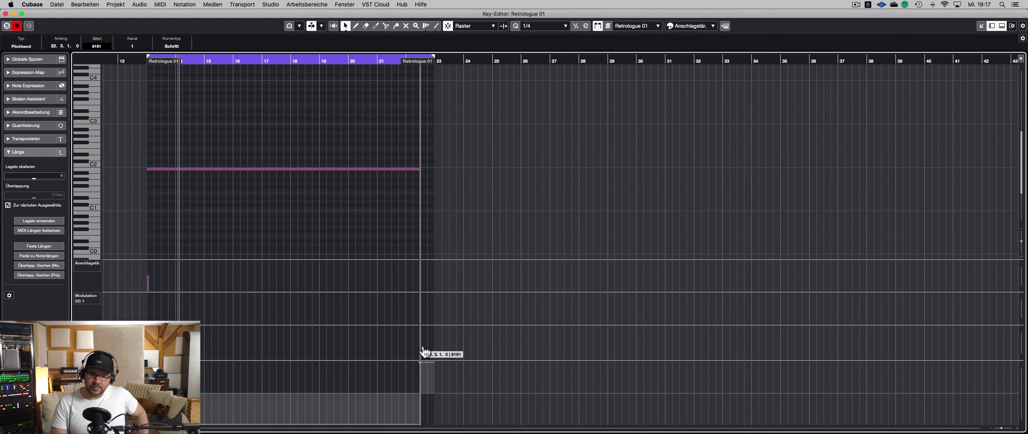
{"action": "left_click_drag", "start_coordinate": [282, 426], "coordinate": [273, 399]}
{"action": "key", "text": "space"}
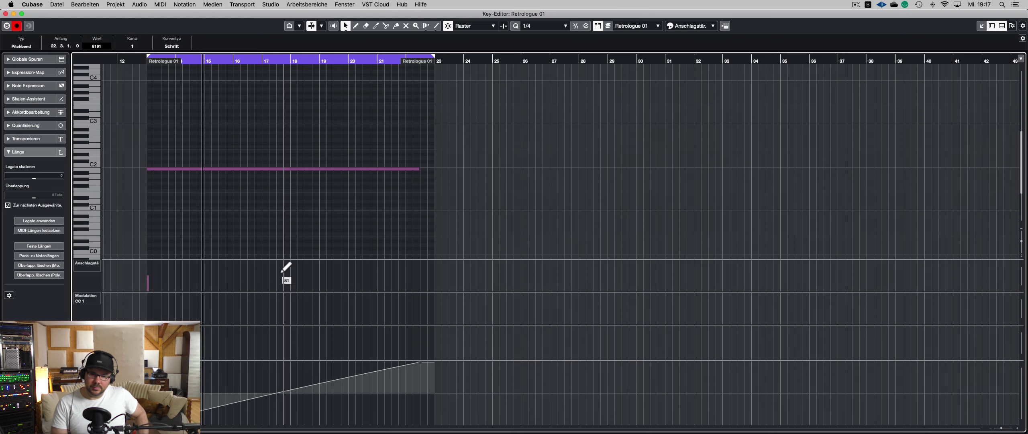
{"action": "key", "text": "Return"}
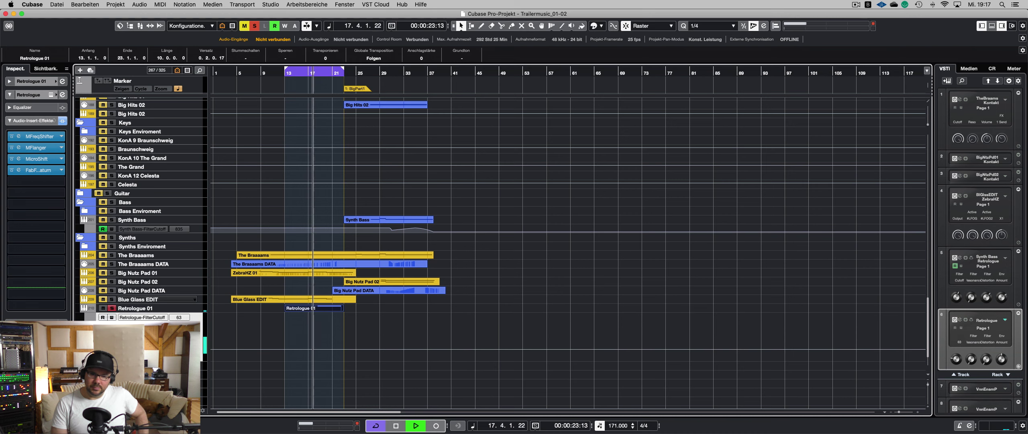
- Draw a Filter Cutoff automation ramp under Retrologue 01, rising from bar 13 to 22000 at bar 23
{"action": "key", "text": "KP_1"}
{"action": "scroll", "coordinate": [185, 318], "scroll_direction": "up", "scroll_amount": 3}
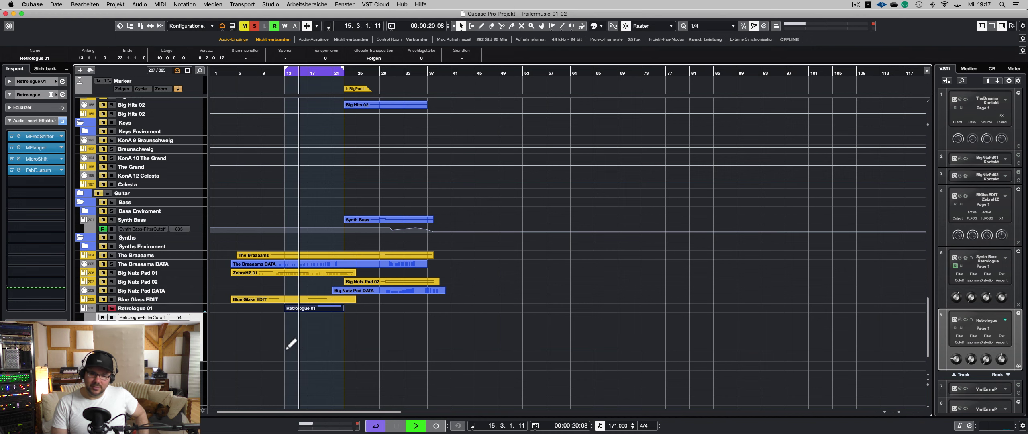
{"action": "left_click", "coordinate": [285, 346]}
{"action": "mouse_move", "coordinate": [281, 350]}
{"action": "left_mouse_down"}
{"action": "mouse_move", "coordinate": [315, 341]}
{"action": "mouse_move", "coordinate": [343, 312]}
{"action": "left_mouse_up"}
{"action": "scroll", "coordinate": [321, 330], "scroll_direction": "up", "scroll_amount": 5}
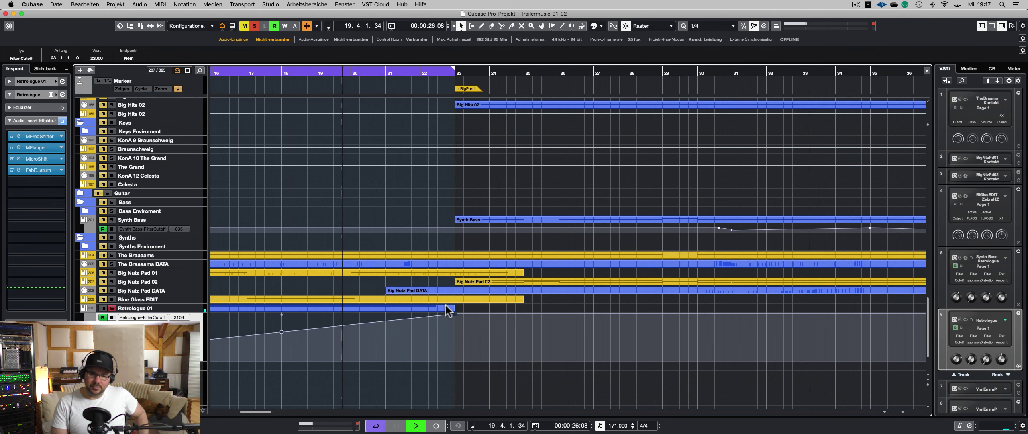
- Switch off solo and cycle playback, and play the full mix from just before bar 13
{"action": "key", "text": "s"}
{"action": "key", "text": "KP_Divide"}
{"action": "key", "text": "g"}
{"action": "key", "text": "g"}
{"action": "key", "text": "g"}
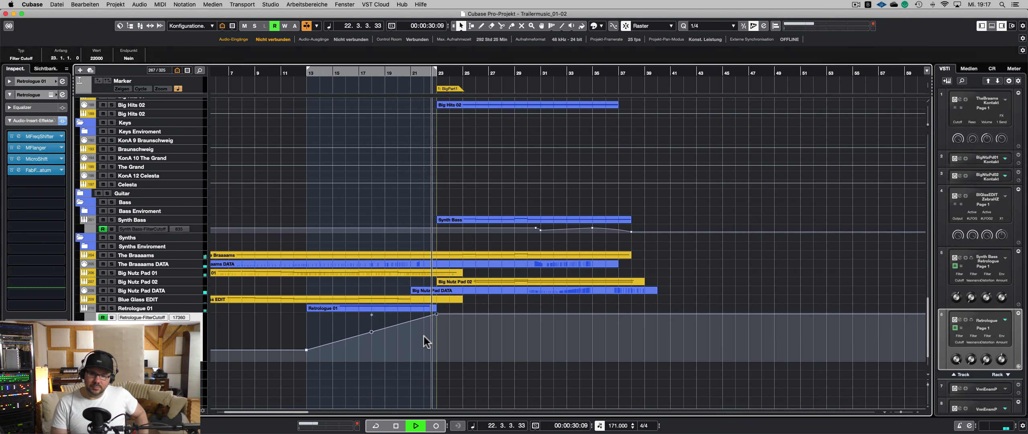
{"action": "left_click", "coordinate": [282, 72]}
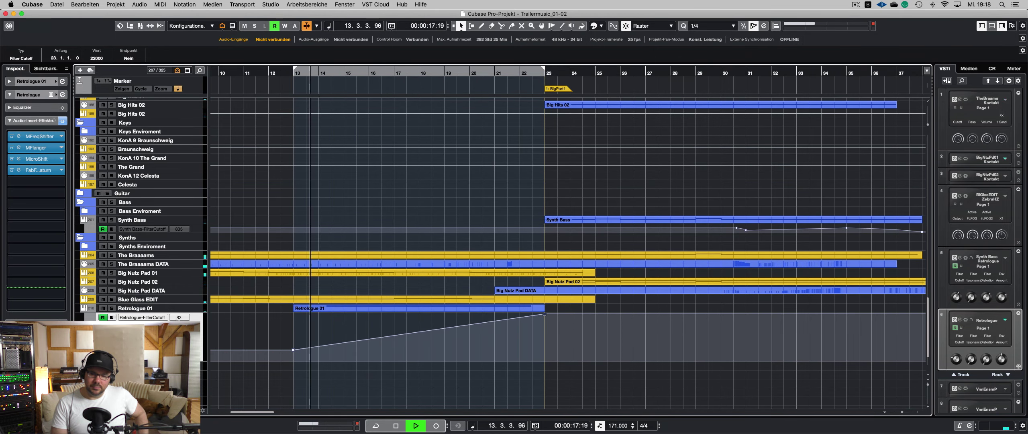
- Raise the Filter Cutoff automation point at bar 13 to 257 and set the Retrologue 01 channel volume to -20.4 dB
{"action": "left_click_drag", "start_coordinate": [293, 350], "coordinate": [293, 340]}
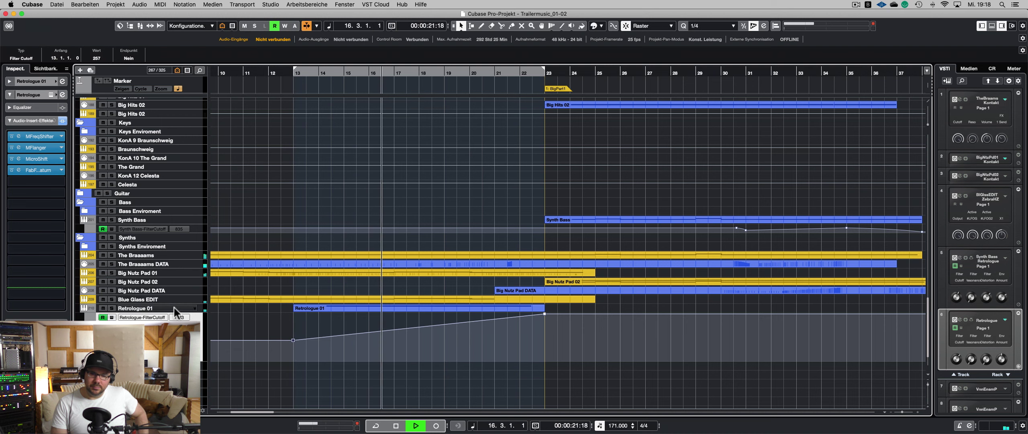
{"action": "left_click", "coordinate": [187, 307]}
{"action": "left_click", "coordinate": [42, 335]}
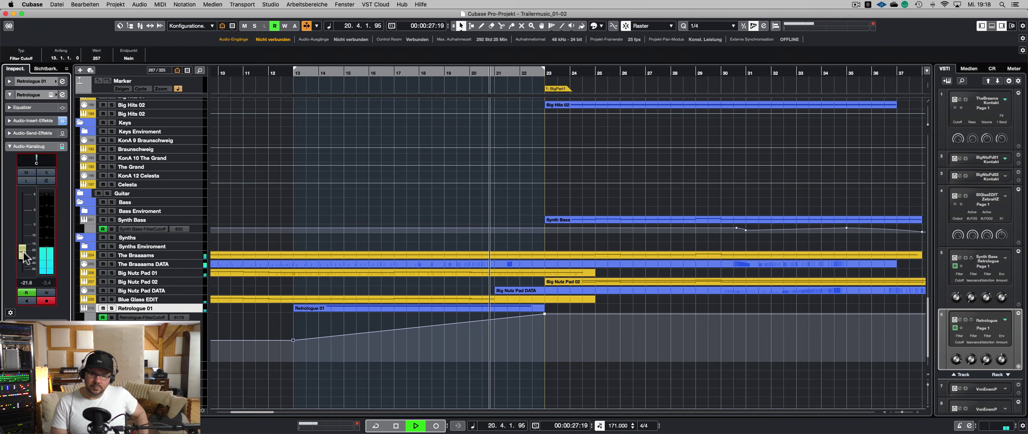
{"action": "left_click_drag", "start_coordinate": [24, 253], "coordinate": [24, 252]}
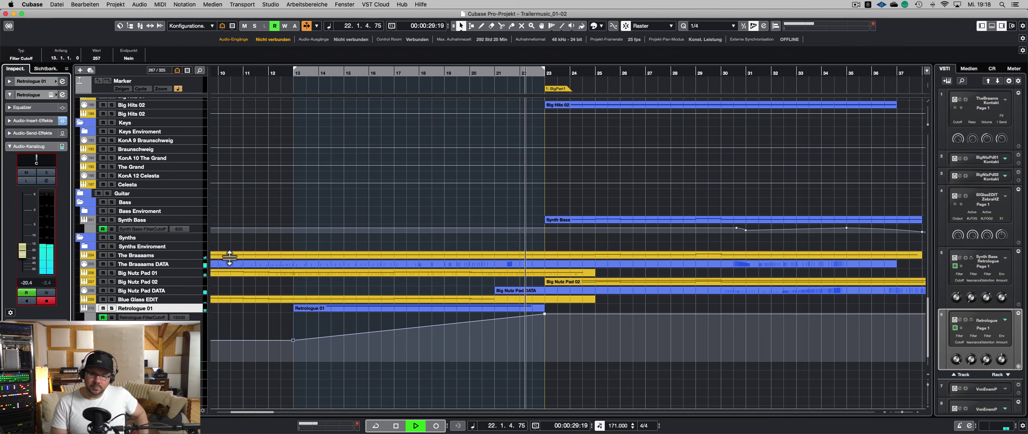
- Lengthen the sustained note in the Retrologue 01 part to end at bar 23, and close the Key Editor
{"action": "double_click", "coordinate": [536, 307]}
{"action": "left_click_drag", "start_coordinate": [370, 168], "coordinate": [386, 169]}
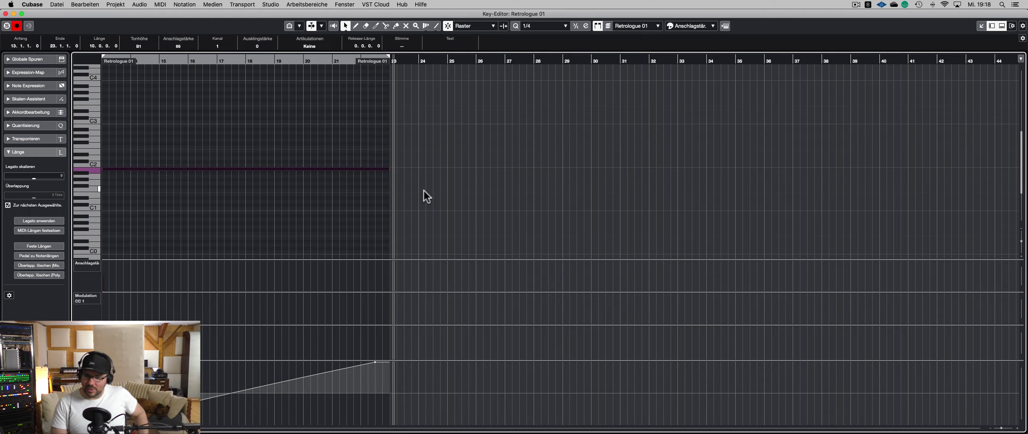
{"action": "key", "text": "Return"}
- Replay the section, reduce the height of the Filter Cutoff automation lane and show a volume (Lautstärke) automation track for Retrologue 01
{"action": "left_click", "coordinate": [270, 75]}
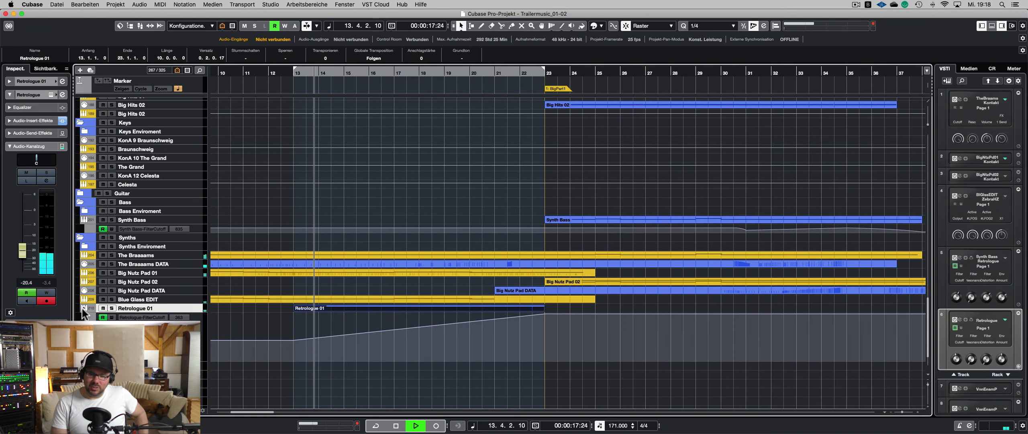
{"action": "scroll", "coordinate": [82, 307], "scroll_direction": "up", "scroll_amount": 1}
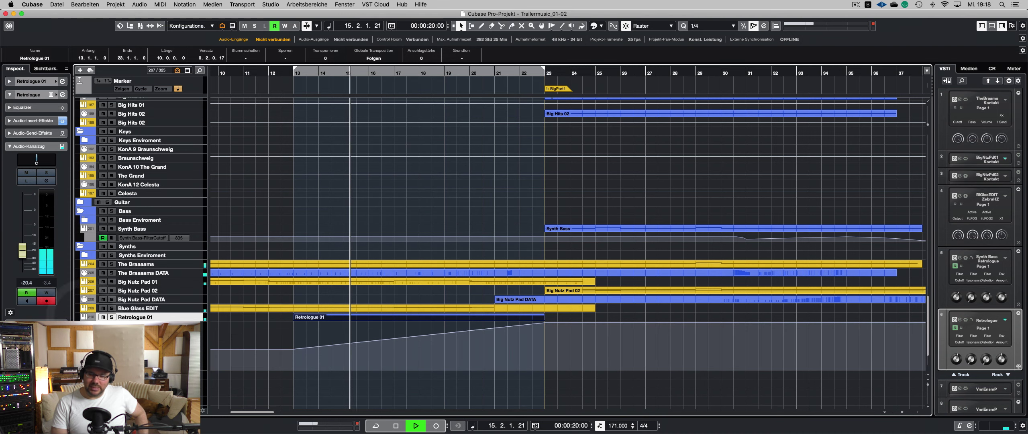
{"action": "left_click_drag", "start_coordinate": [85, 369], "coordinate": [86, 330]}
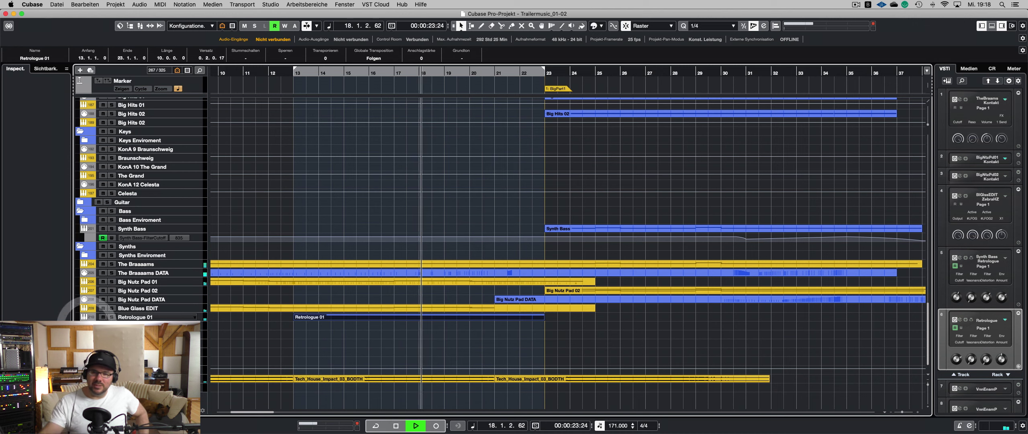
{"action": "left_click", "coordinate": [83, 318]}
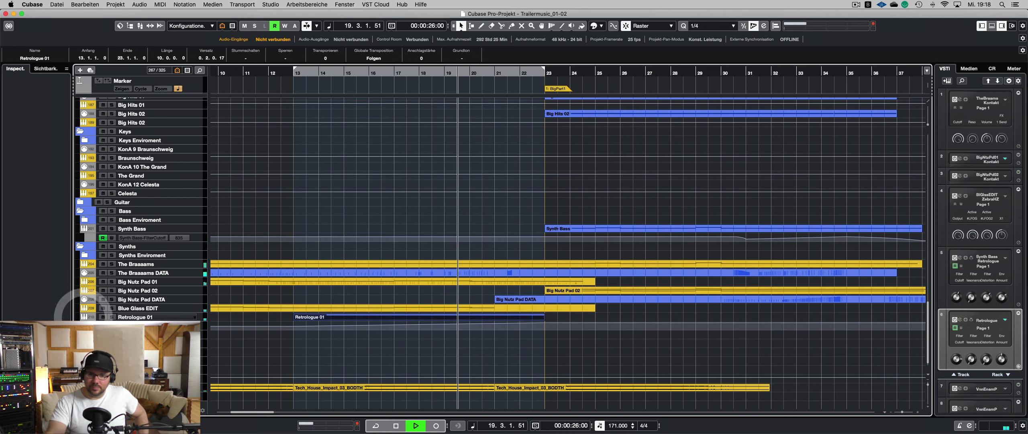
{"action": "left_click", "coordinate": [90, 328]}
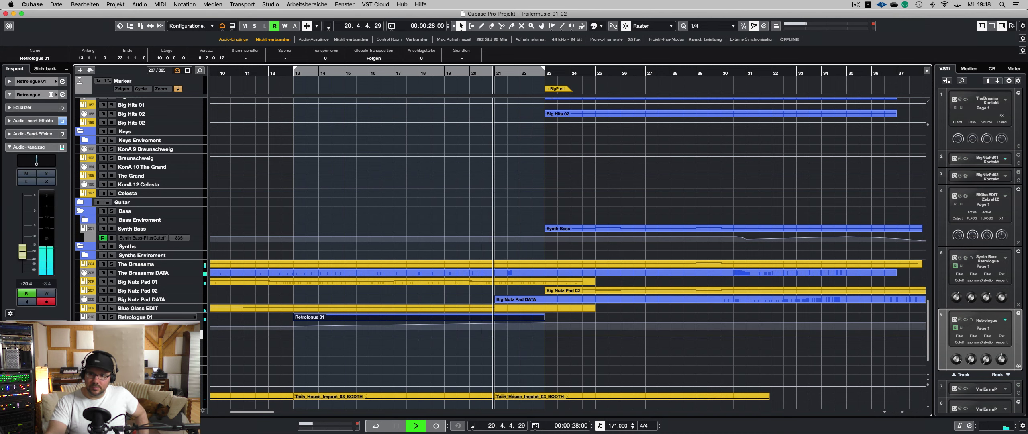
{"action": "scroll", "coordinate": [326, 369], "scroll_direction": "down", "scroll_amount": 5}
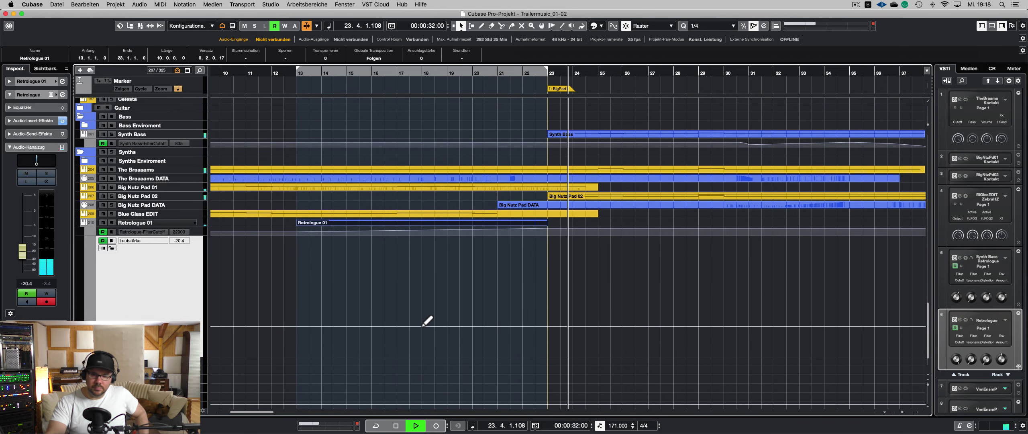
- Automate Retrologue 01's volume to rise from -20.4 dB near bar 18 to -13.7 dB at bar 23, and listen through the passage
{"action": "left_click", "coordinate": [420, 325]}
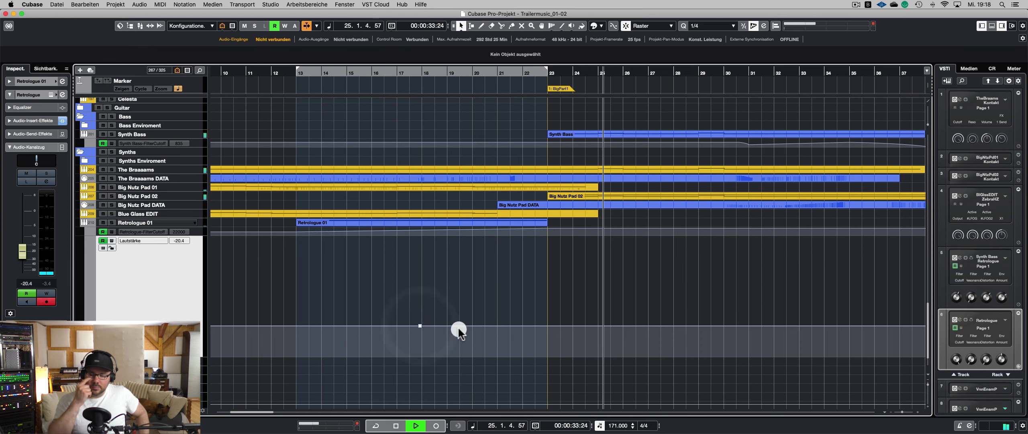
{"action": "left_click_drag", "start_coordinate": [459, 328], "coordinate": [546, 311]}
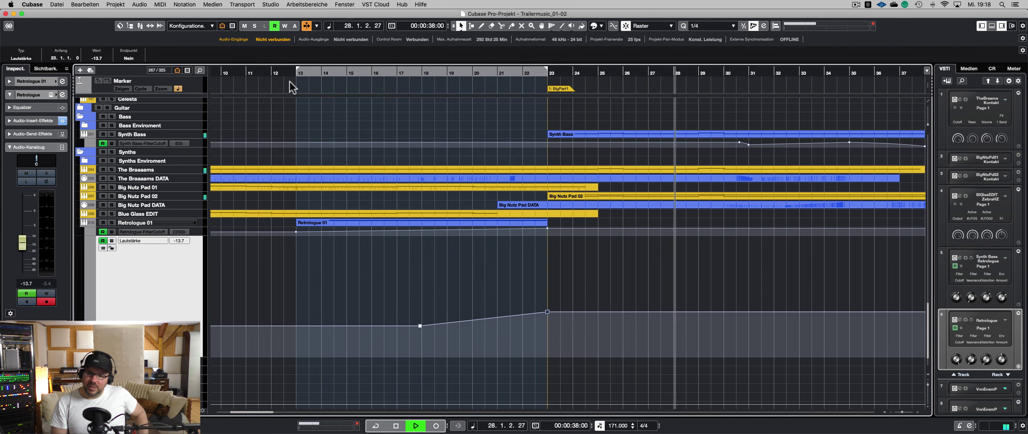
{"action": "left_click", "coordinate": [265, 71]}
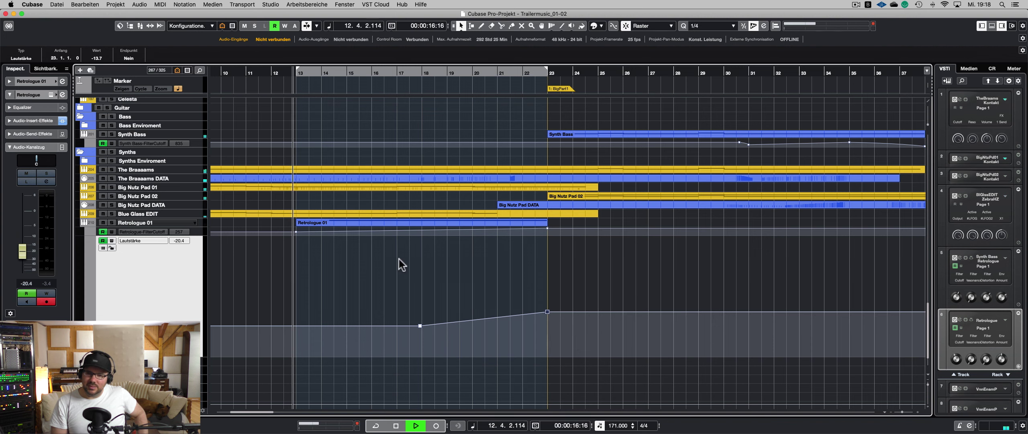
{"action": "scroll", "coordinate": [398, 259], "scroll_direction": "down", "scroll_amount": 4}
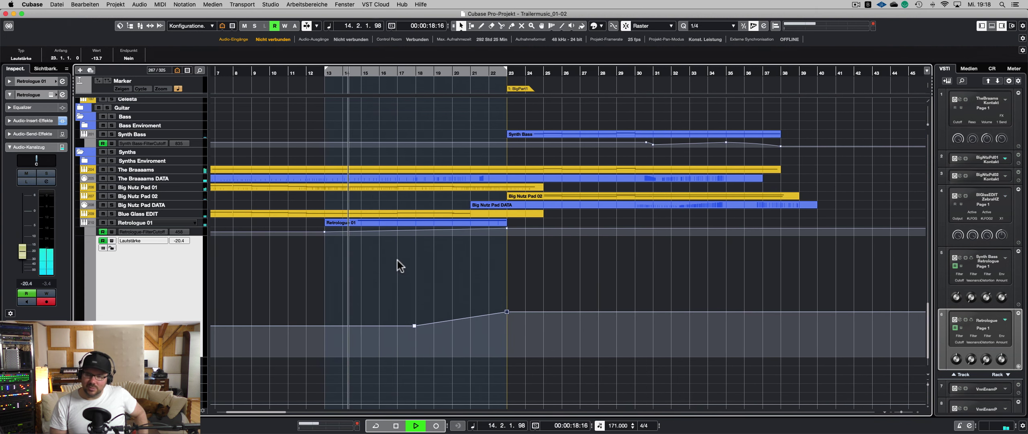
{"action": "left_click", "coordinate": [461, 318]}
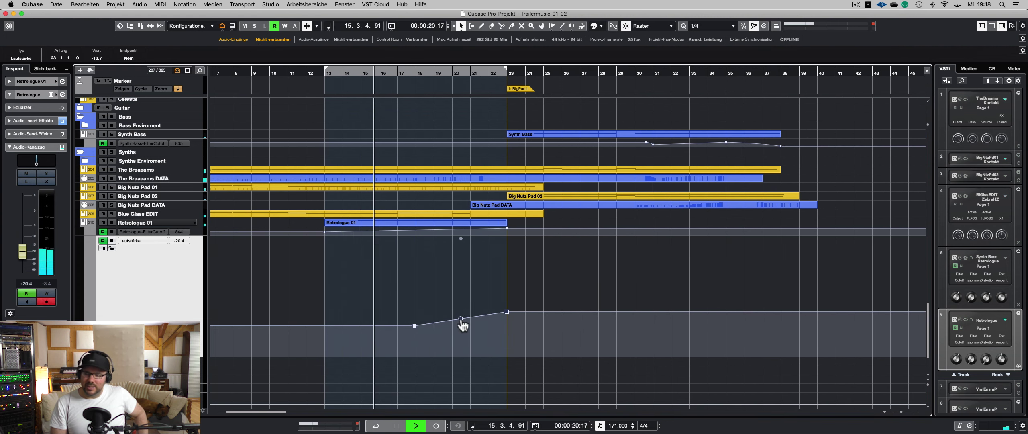
{"action": "mouse_move", "coordinate": [414, 326]}
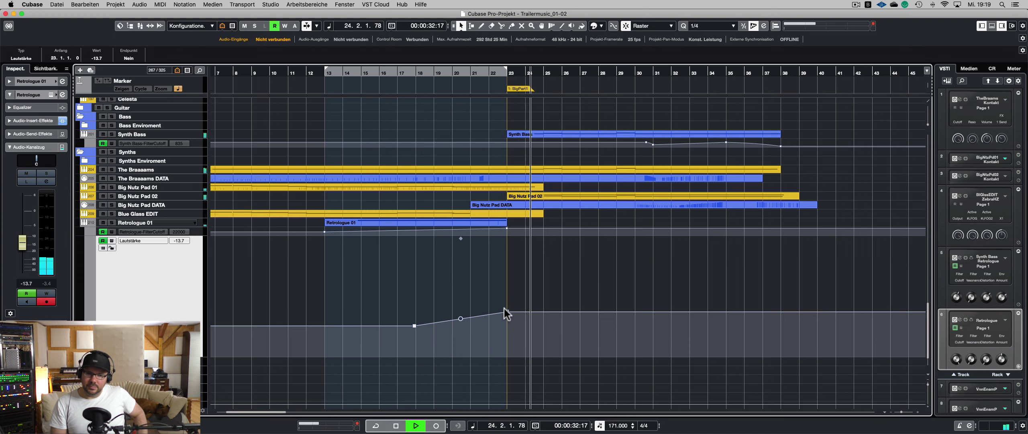
{"action": "key", "text": "space"}
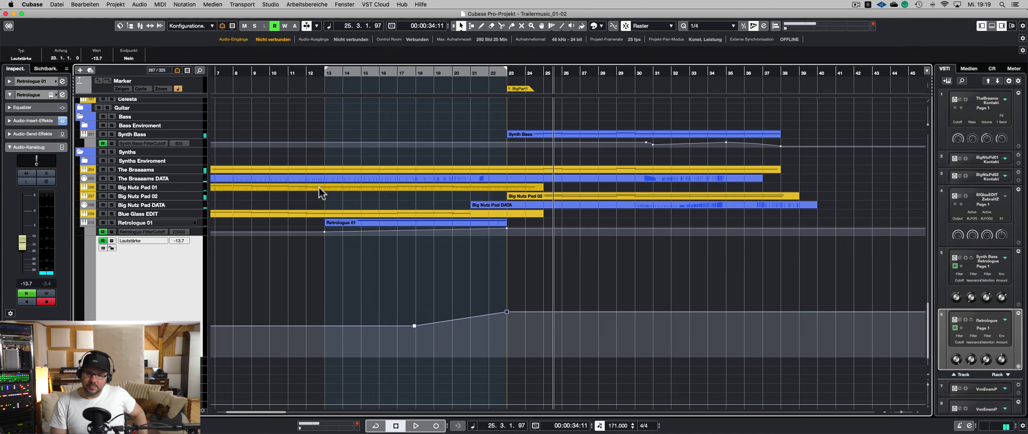
- Reopen Retrologue, set the selected polyphonic LFO's frequency to 1/8T, and play the last bars before bar 23
{"action": "left_click", "coordinate": [150, 222]}
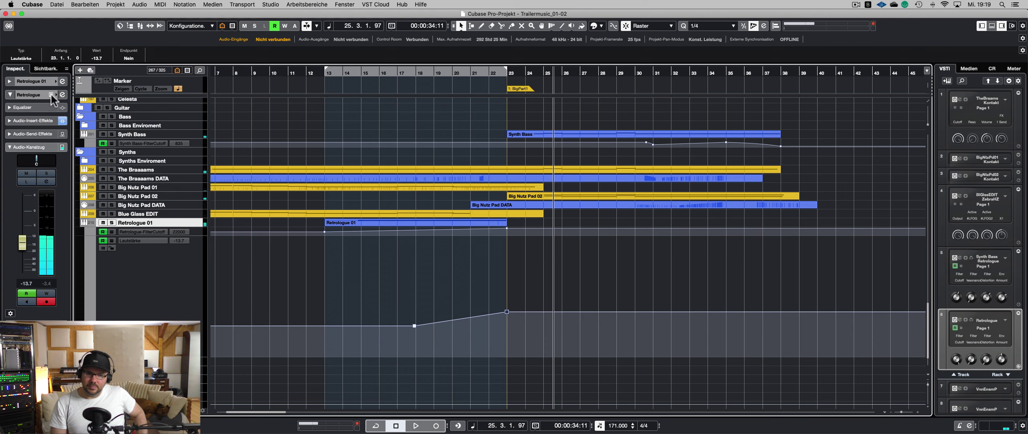
{"action": "left_click", "coordinate": [51, 95]}
{"action": "left_click", "coordinate": [36, 94]}
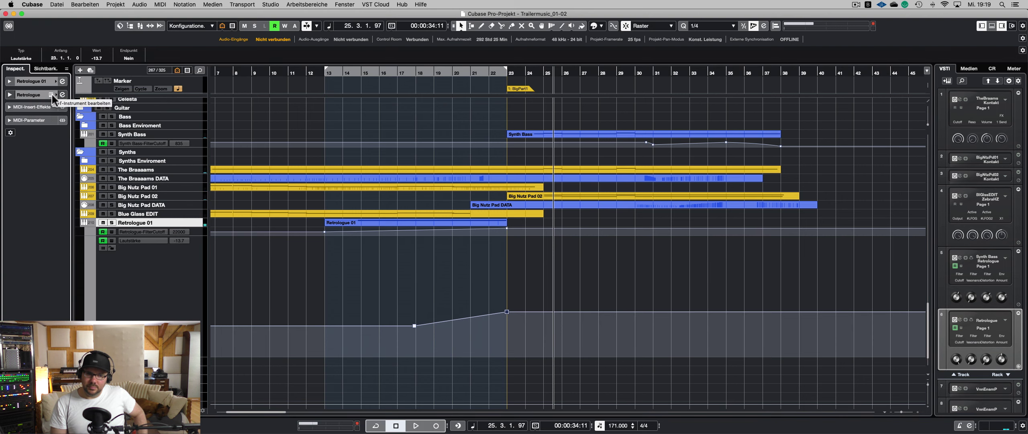
{"action": "left_click", "coordinate": [51, 94]}
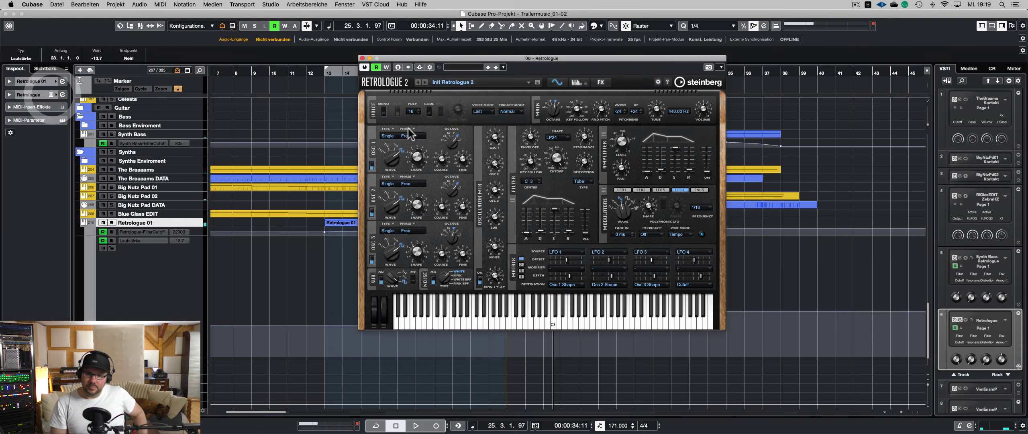
{"action": "left_click", "coordinate": [663, 229]}
{"action": "left_click", "coordinate": [702, 208]}
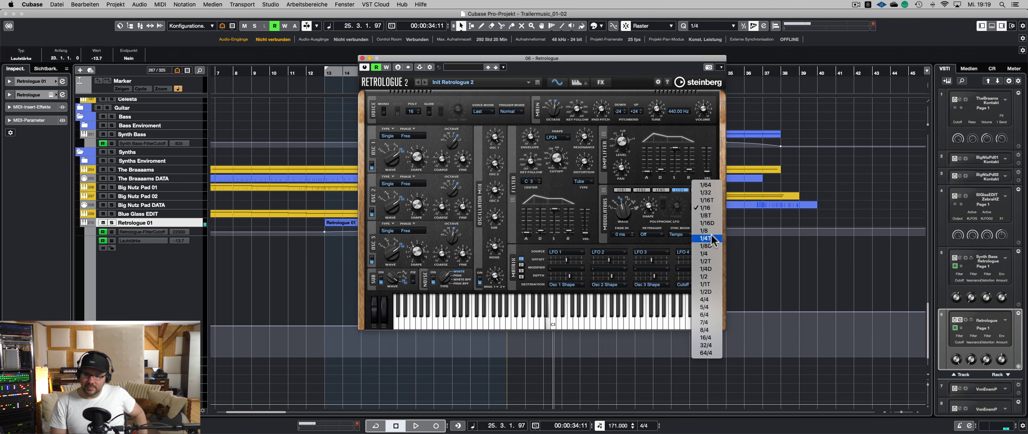
{"action": "left_click", "coordinate": [714, 215]}
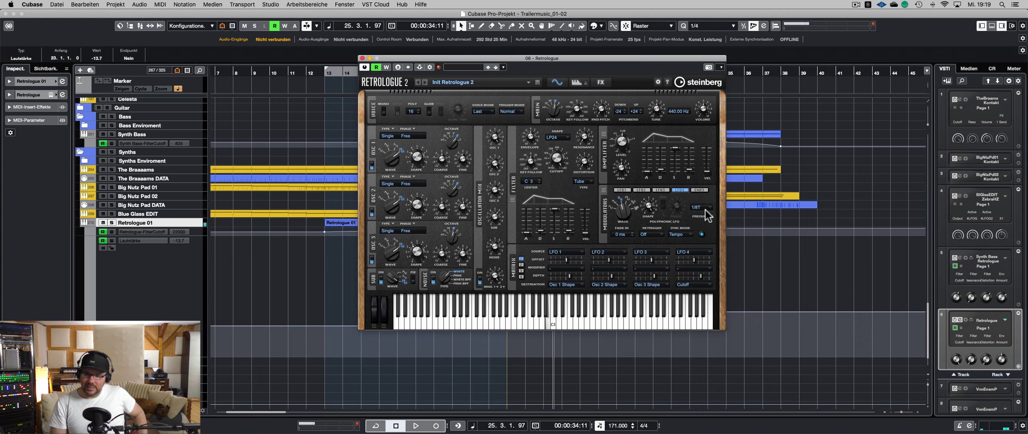
{"action": "left_click_drag", "start_coordinate": [376, 52], "coordinate": [468, 150]}
{"action": "double_click", "coordinate": [457, 77]}
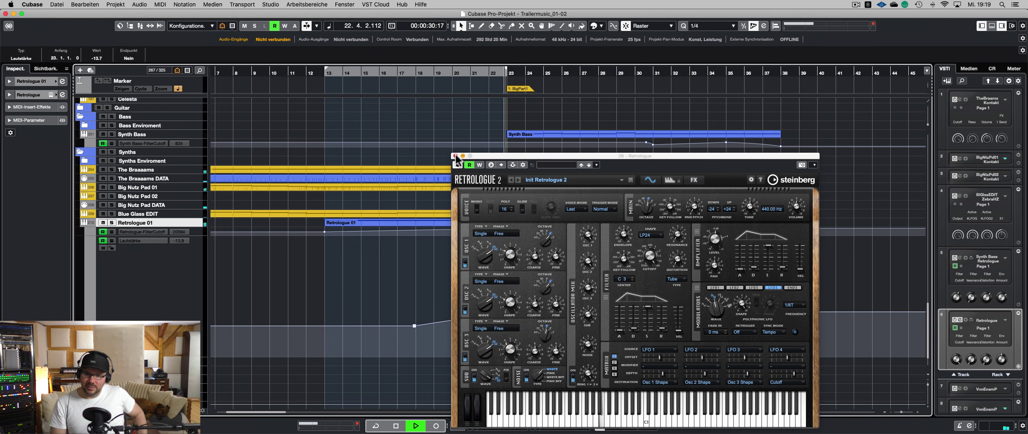
- Move the final pitchbend point of the Retrologue 01 part to bar 23 at about 7134 and close the Key Editor
{"action": "left_click", "coordinate": [456, 155]}
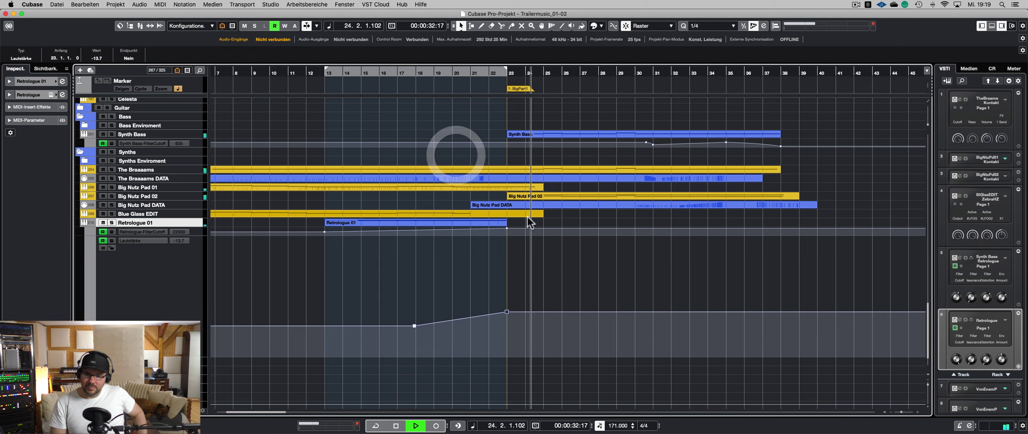
{"action": "double_click", "coordinate": [490, 222]}
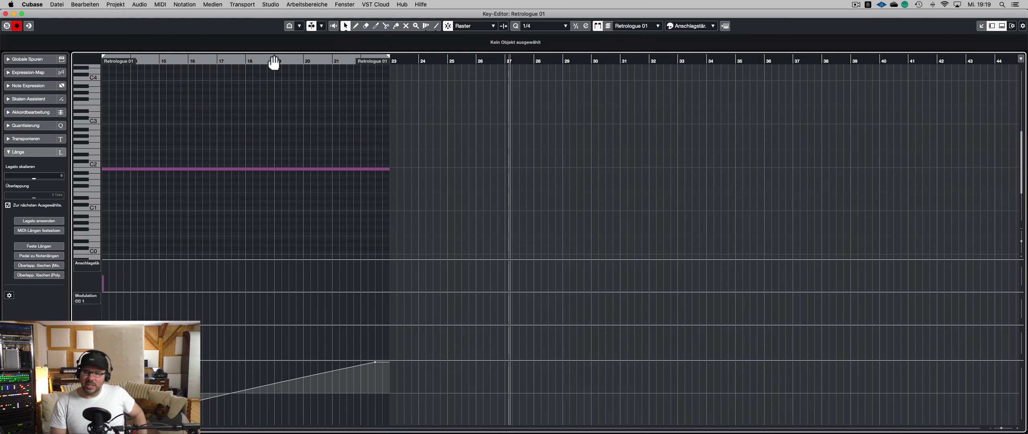
{"action": "left_click", "coordinate": [231, 62]}
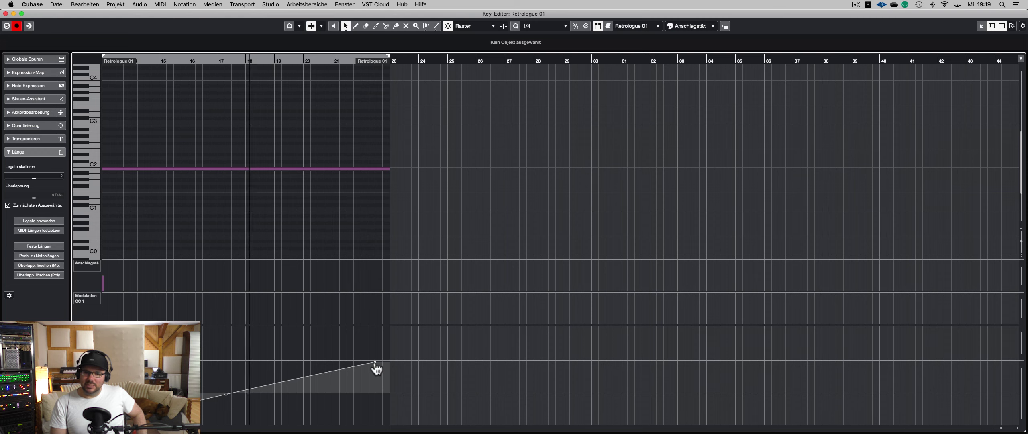
{"action": "left_click_drag", "start_coordinate": [376, 367], "coordinate": [376, 372]}
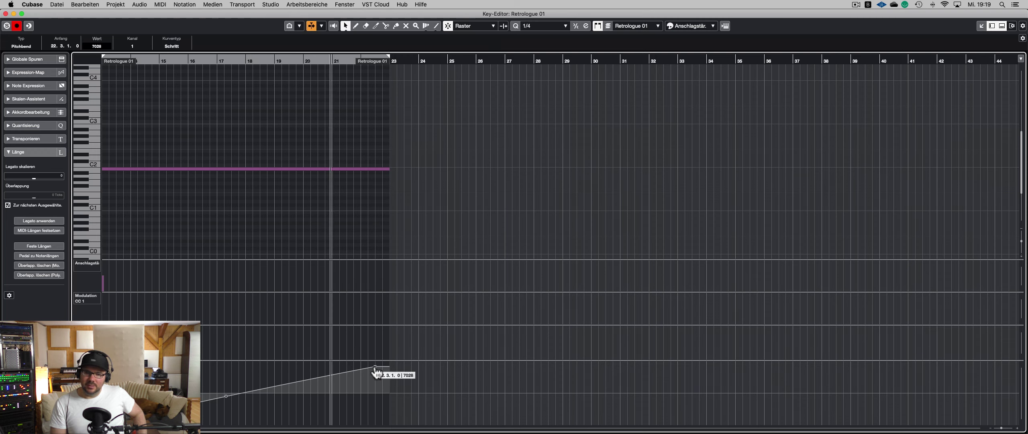
{"action": "left_click_drag", "start_coordinate": [376, 372], "coordinate": [387, 364]}
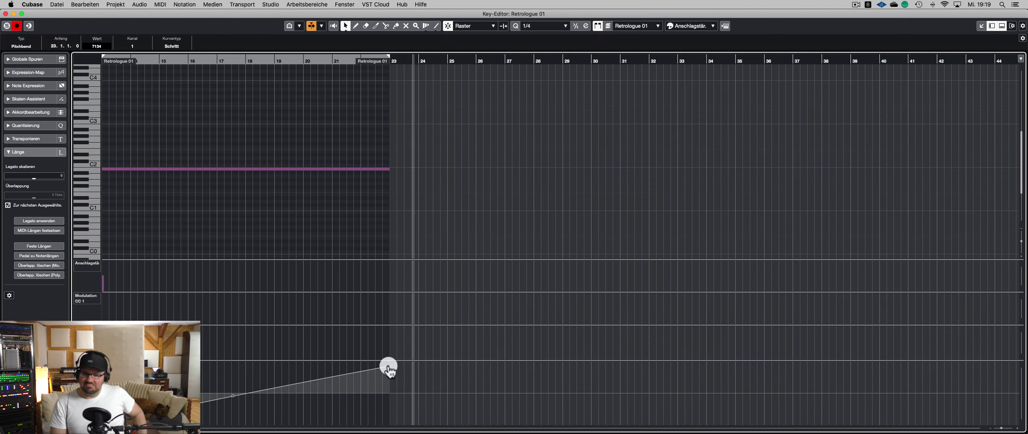
{"action": "key", "text": "Return"}
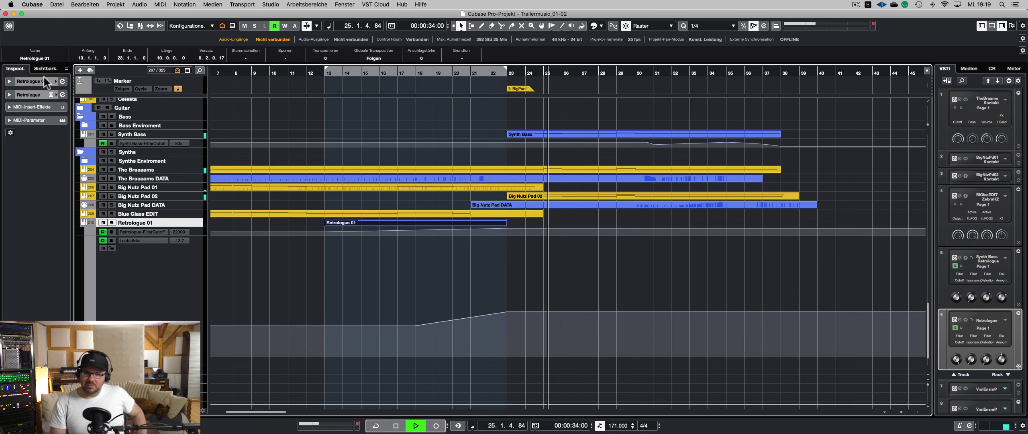
- Reopen Retrologue for a brief look, stop playback with the playhead at bar 19 and close the instrument
{"action": "left_click", "coordinate": [50, 93]}
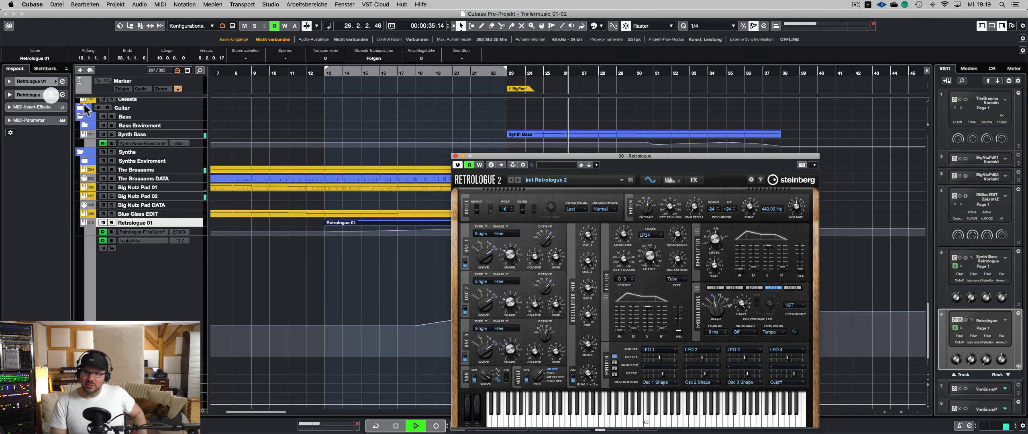
{"action": "key", "text": "space"}
{"action": "left_click", "coordinate": [434, 77]}
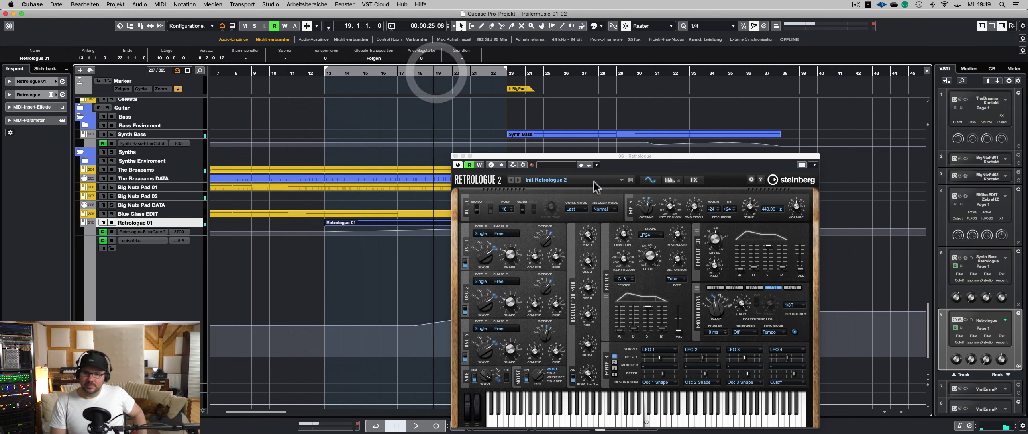
{"action": "left_click", "coordinate": [455, 155]}
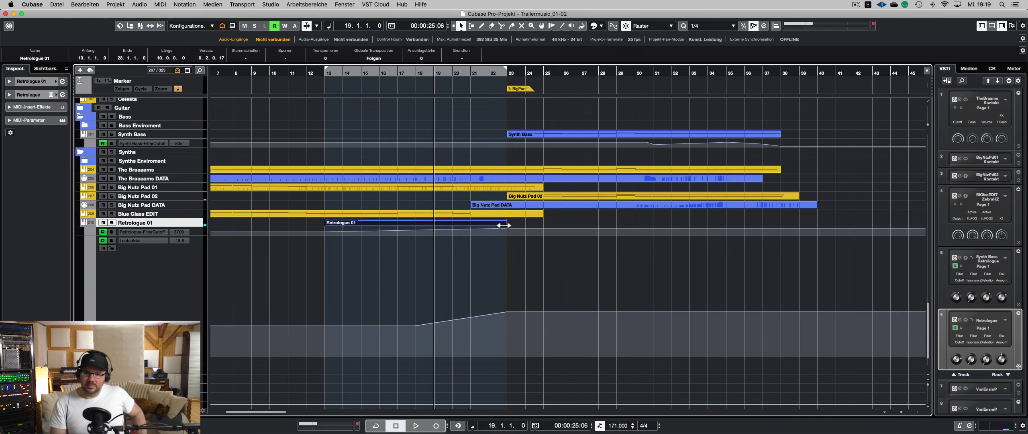
- Extend the Retrologue 01 part to bar 31, set its pitchbend at bar 23 to 8191 and lengthen the note to about bar 25
{"action": "left_click_drag", "start_coordinate": [505, 223], "coordinate": [612, 224]}
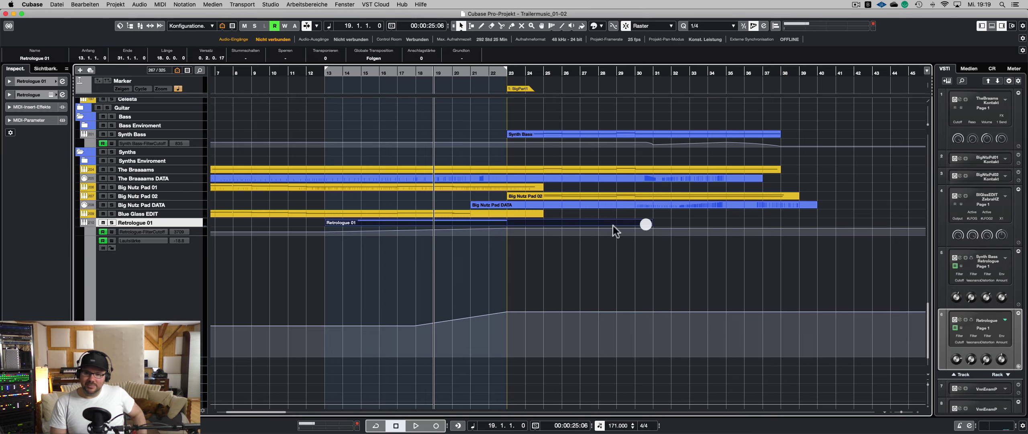
{"action": "double_click", "coordinate": [543, 222]}
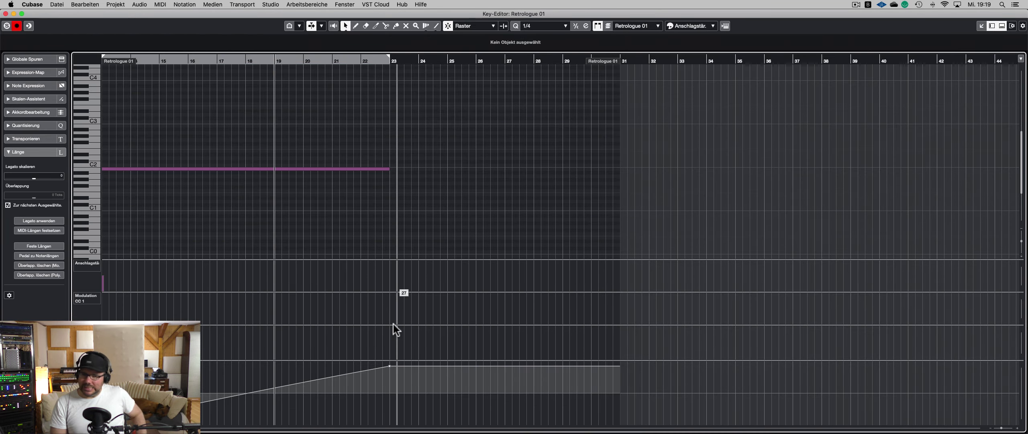
{"action": "left_click_drag", "start_coordinate": [390, 367], "coordinate": [390, 363]}
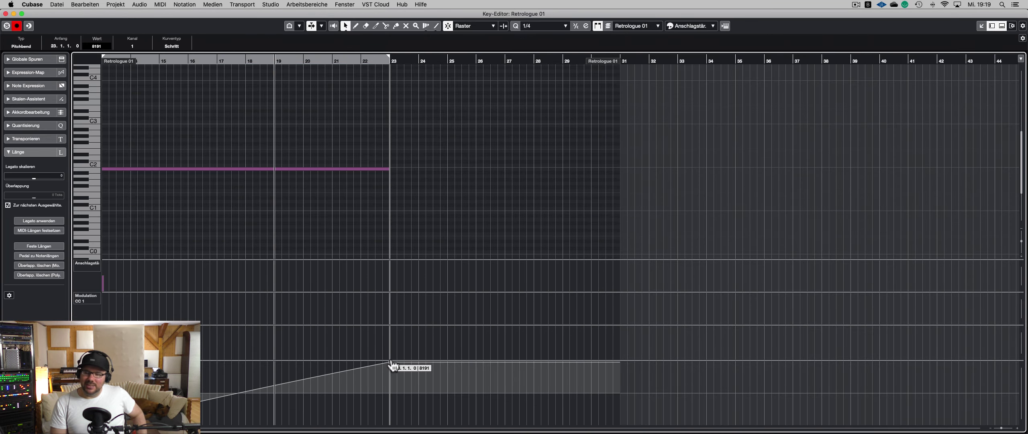
{"action": "left_click_drag", "start_coordinate": [388, 169], "coordinate": [443, 169]}
{"action": "key", "text": "Return"}
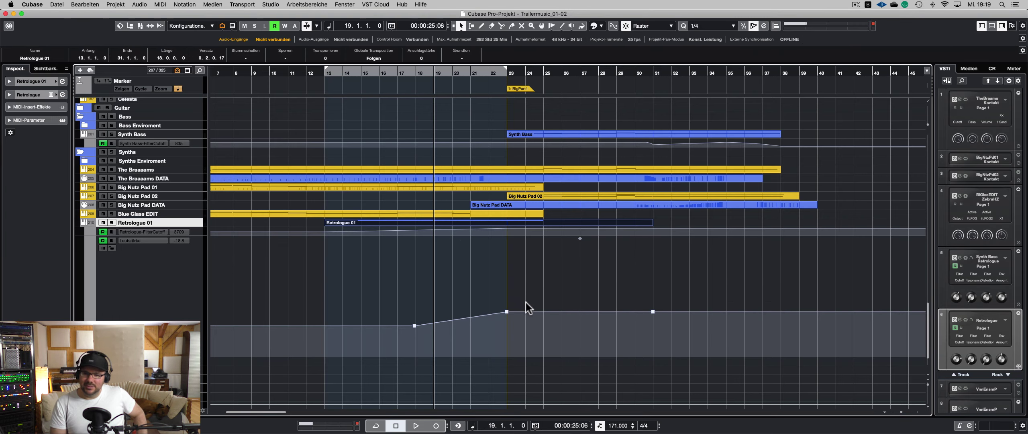
- Automate Retrologue 01's volume to fall to -oo at bar 25, and bend the fall from bar 23 into a curve
{"action": "scroll", "coordinate": [524, 316], "scroll_direction": "up", "scroll_amount": 5}
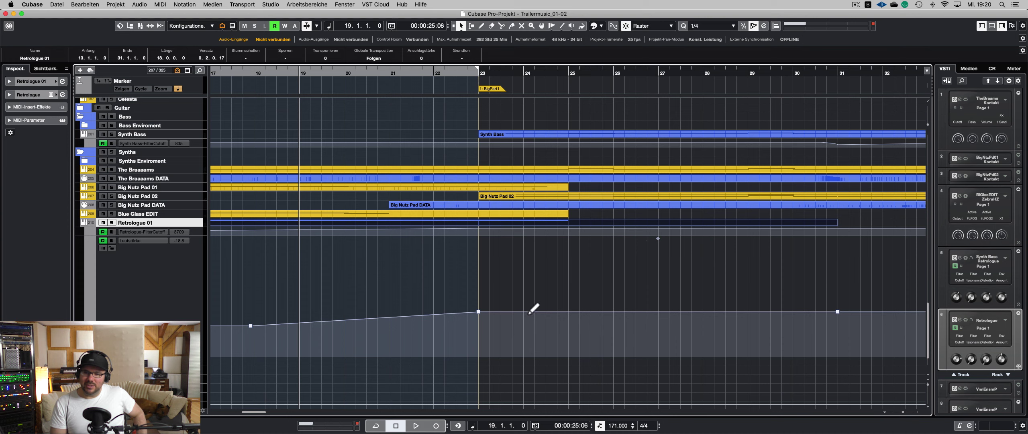
{"action": "left_click", "coordinate": [528, 312]}
{"action": "left_click_drag", "start_coordinate": [529, 316], "coordinate": [567, 393]}
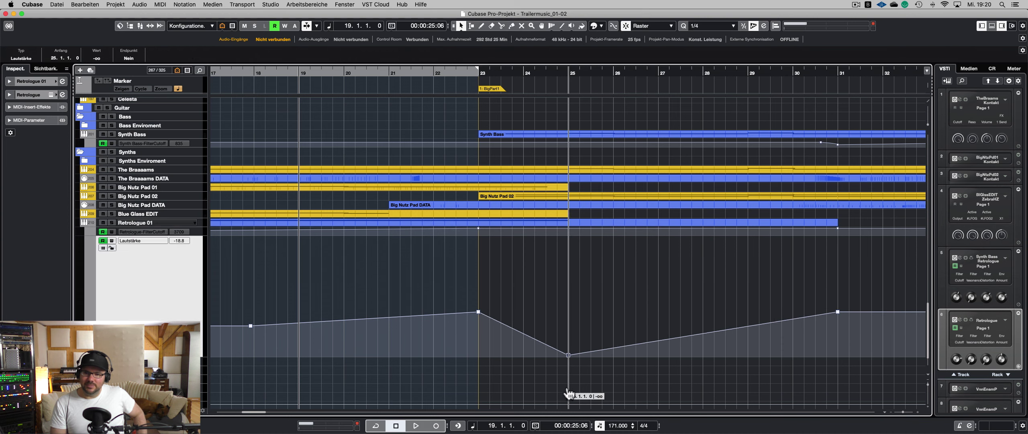
{"action": "key", "text": "space"}
{"action": "left_click", "coordinate": [520, 332]}
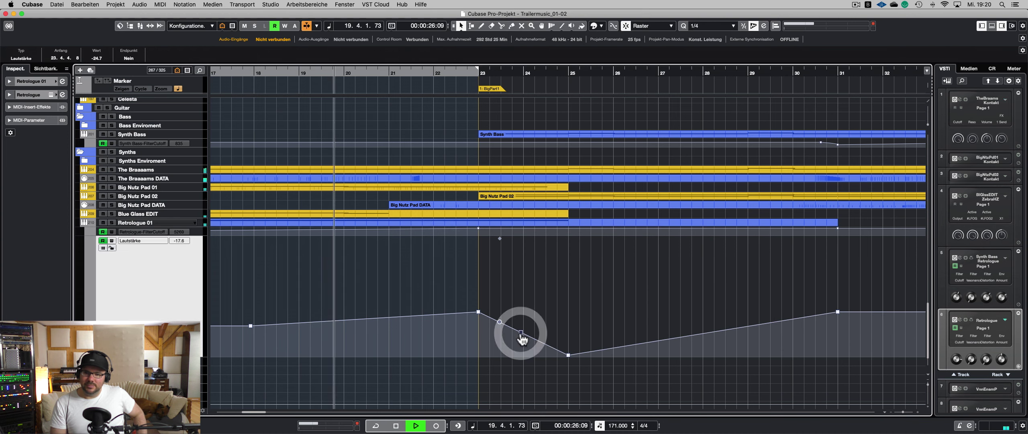
{"action": "left_click_drag", "start_coordinate": [523, 333], "coordinate": [525, 331]}
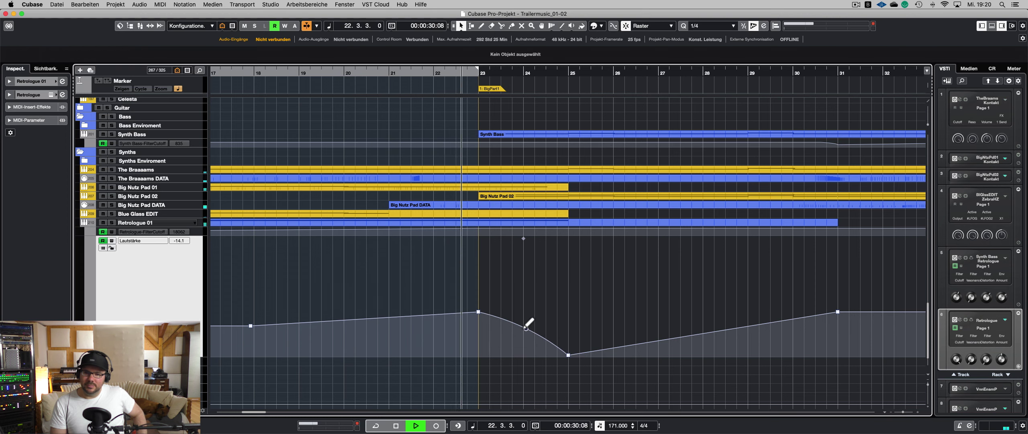
- Lower Retrologue 01's volume point at bar 23 to -15.5 dB and replay the passage from about bar 10
{"action": "scroll", "coordinate": [527, 336], "scroll_direction": "down", "scroll_amount": 5}
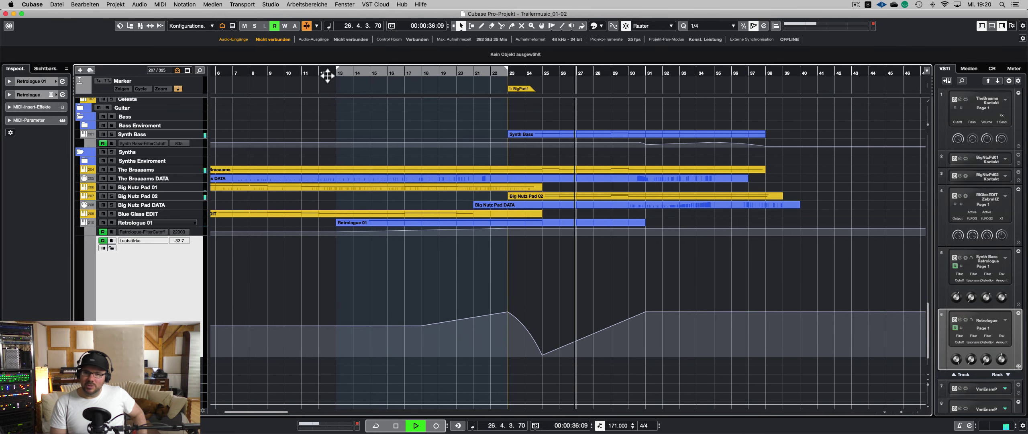
{"action": "left_click", "coordinate": [507, 312]}
{"action": "left_click_drag", "start_coordinate": [508, 318], "coordinate": [507, 320]}
{"action": "key", "text": "space"}
{"action": "left_click", "coordinate": [293, 73]}
{"action": "key", "text": "space"}
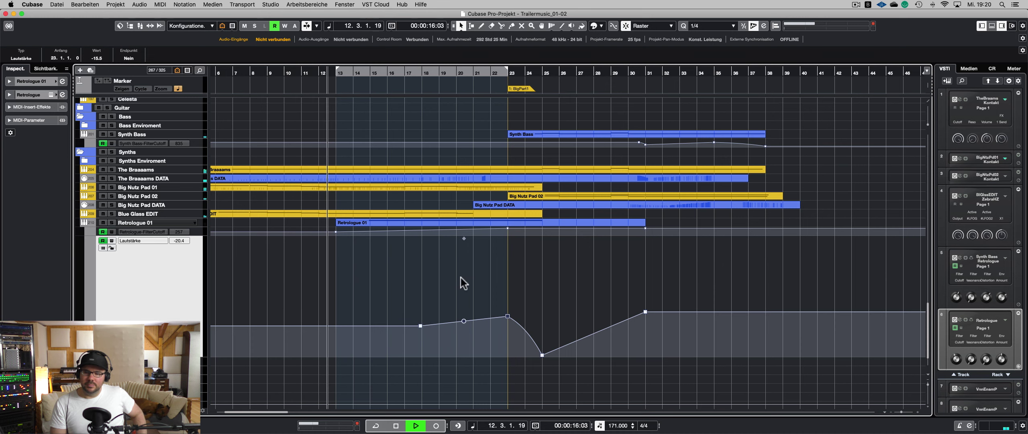
- Try muting Retrologue 01 during playback, and unmute it with the playhead set to bar 20
{"action": "left_click", "coordinate": [103, 222]}
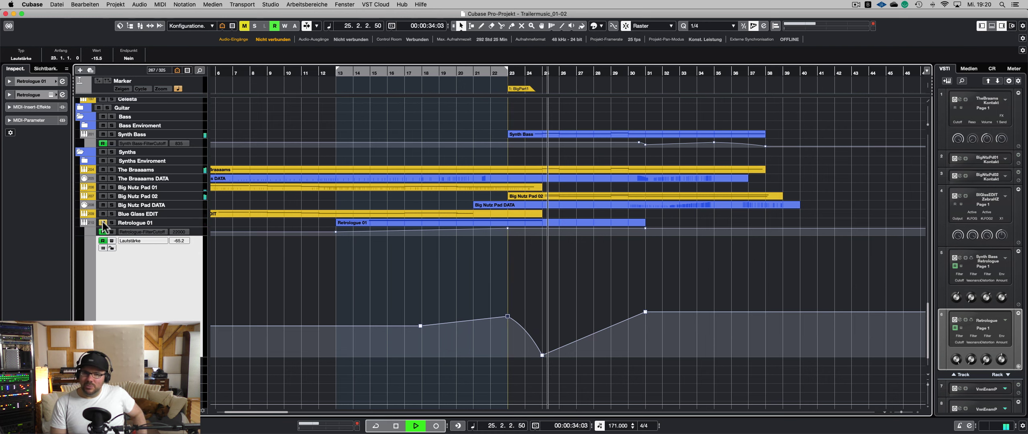
{"action": "key", "text": "space"}
{"action": "left_click", "coordinate": [102, 223]}
{"action": "left_click", "coordinate": [451, 74]}
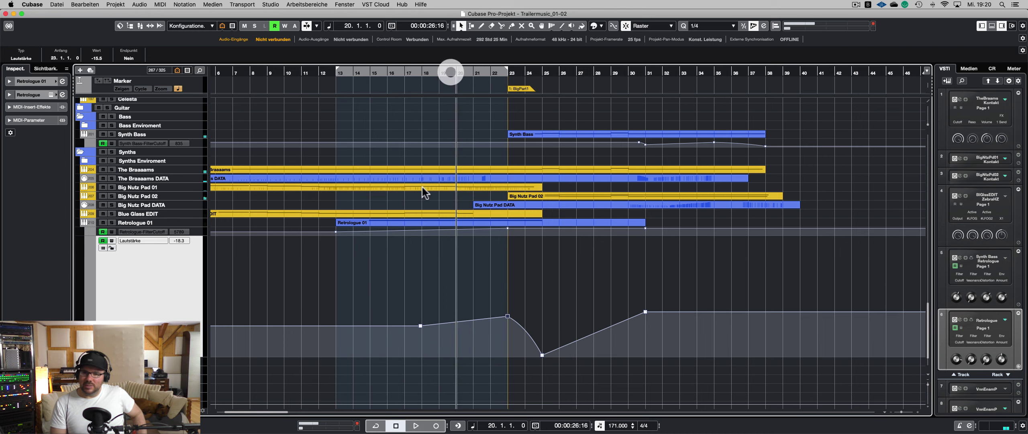
- Reduce the height of the volume automation lane and show a taller mute (Stummschalten) automation track for Retrologue 01
{"action": "left_click_drag", "start_coordinate": [164, 356], "coordinate": [163, 245]}
{"action": "left_click", "coordinate": [86, 320]}
{"action": "left_click", "coordinate": [117, 323]}
{"action": "left_click", "coordinate": [117, 323]}
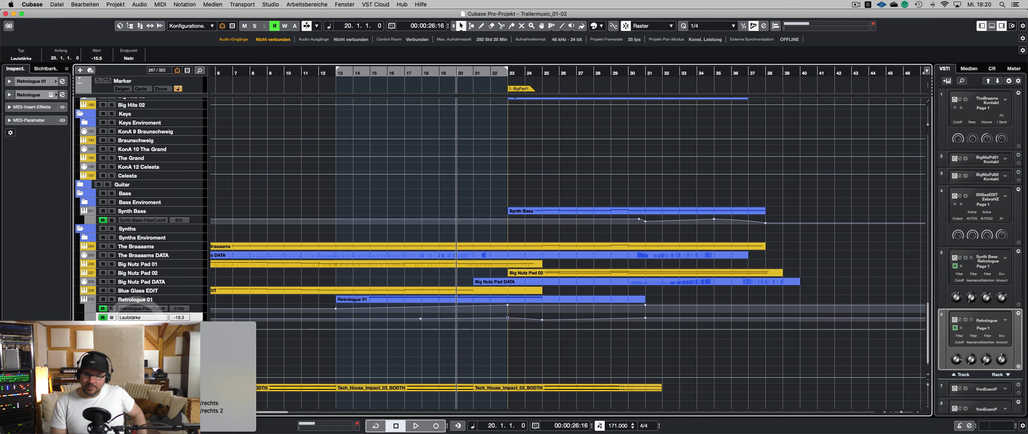
{"action": "left_click", "coordinate": [102, 330]}
{"action": "left_click", "coordinate": [89, 325]}
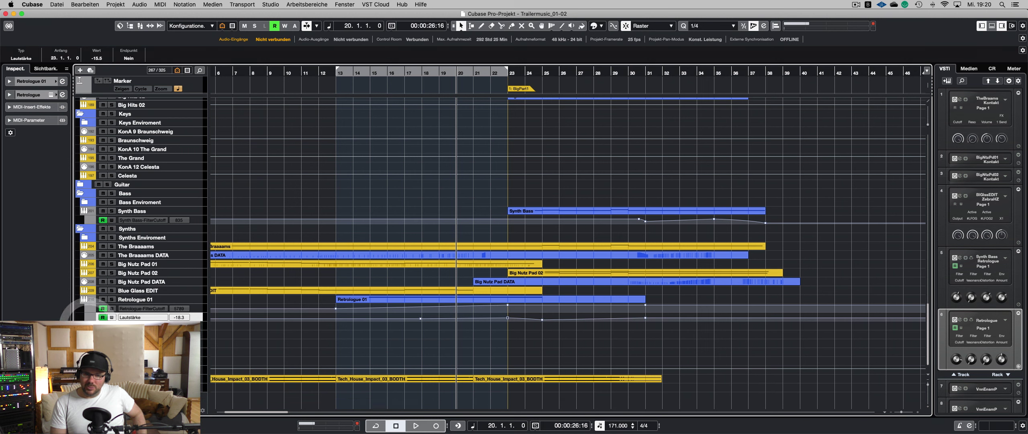
{"action": "left_click", "coordinate": [86, 318]}
{"action": "left_click", "coordinate": [133, 332]}
{"action": "left_click", "coordinate": [144, 326]}
{"action": "left_click", "coordinate": [142, 336]}
{"action": "left_click", "coordinate": [185, 324]}
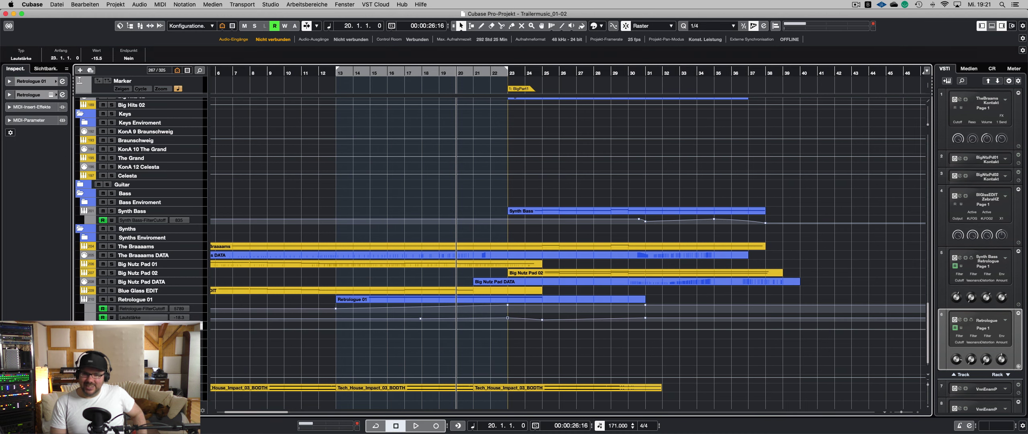
{"action": "left_click_drag", "start_coordinate": [184, 328], "coordinate": [184, 369]}
- Automate Retrologue 01's mute to be off at bar 20 and on (Ein) from bar 21, and listen from bar 13
{"action": "scroll", "coordinate": [436, 343], "scroll_direction": "up", "scroll_amount": 4}
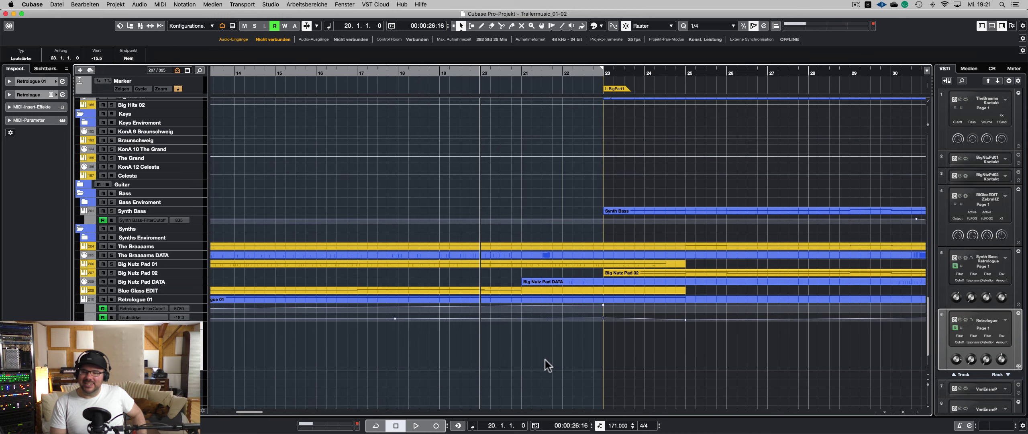
{"action": "left_click", "coordinate": [552, 349]}
{"action": "left_click_drag", "start_coordinate": [554, 374], "coordinate": [495, 323]}
{"action": "left_click_drag", "start_coordinate": [532, 368], "coordinate": [480, 369]}
{"action": "left_click_drag", "start_coordinate": [532, 323], "coordinate": [521, 324]}
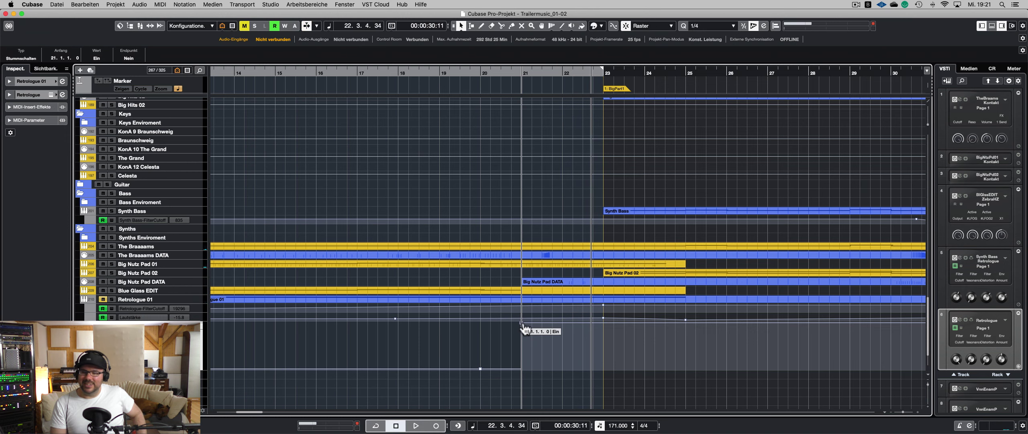
{"action": "scroll", "coordinate": [522, 323], "scroll_direction": "down", "scroll_amount": 5}
{"action": "left_click", "coordinate": [322, 73]}
{"action": "key", "text": "space"}
- Select Retrologue 01, show its audio send effects, stop playback and route the first send to SynthsREV
{"action": "left_click", "coordinate": [137, 299]}
{"action": "left_click", "coordinate": [28, 94]}
{"action": "left_click", "coordinate": [33, 133]}
{"action": "key", "text": "space"}
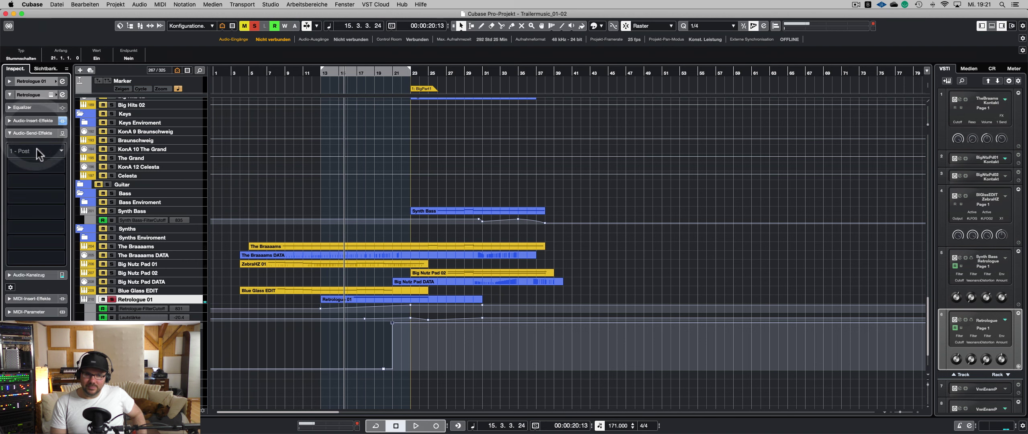
{"action": "left_click", "coordinate": [34, 149]}
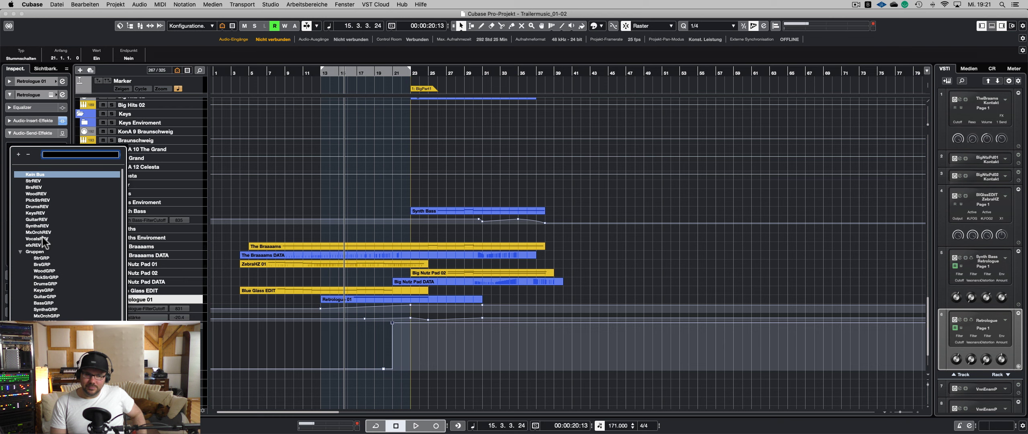
{"action": "key", "text": "Escape"}
{"action": "left_click", "coordinate": [39, 156]}
{"action": "left_click", "coordinate": [37, 226]}
- Activate the SynthsREV send and set its level to -10.8, auditioning Retrologue 01 in solo before turning solo off
{"action": "left_click", "coordinate": [13, 148]}
{"action": "left_click_drag", "start_coordinate": [20, 155], "coordinate": [4, 158]}
{"action": "key", "text": "s"}
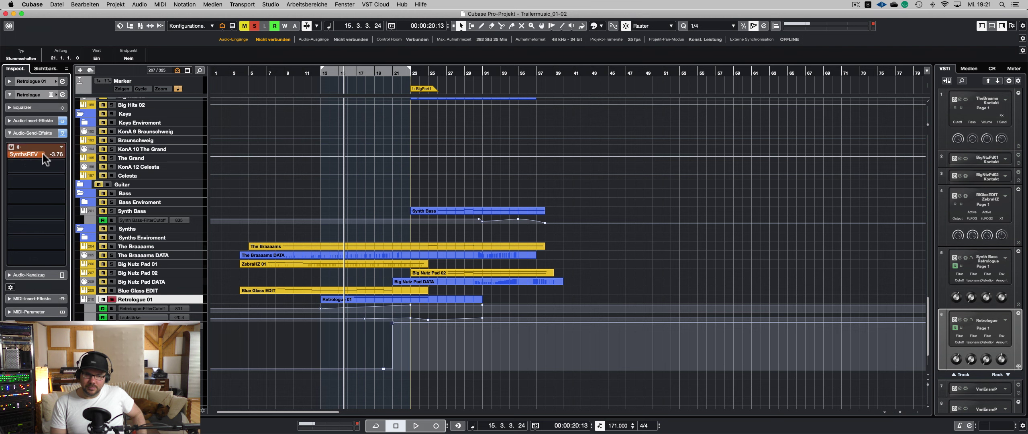
{"action": "key", "text": "space"}
{"action": "key", "text": "space"}
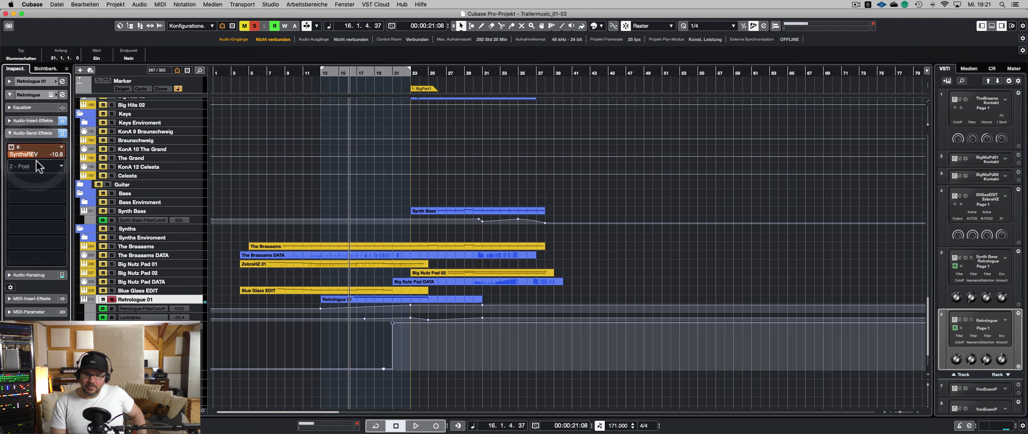
{"action": "key", "text": "s"}
- Add an effect channel to Retrologue 01's second send and set the CrystalSYN PingPongDelay's time to 1/16
{"action": "right_click", "coordinate": [40, 169]}
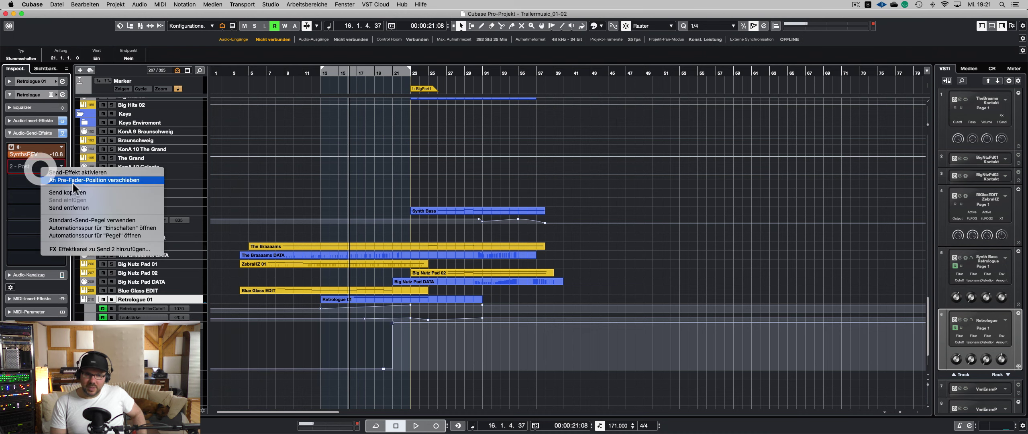
{"action": "left_click", "coordinate": [86, 249]}
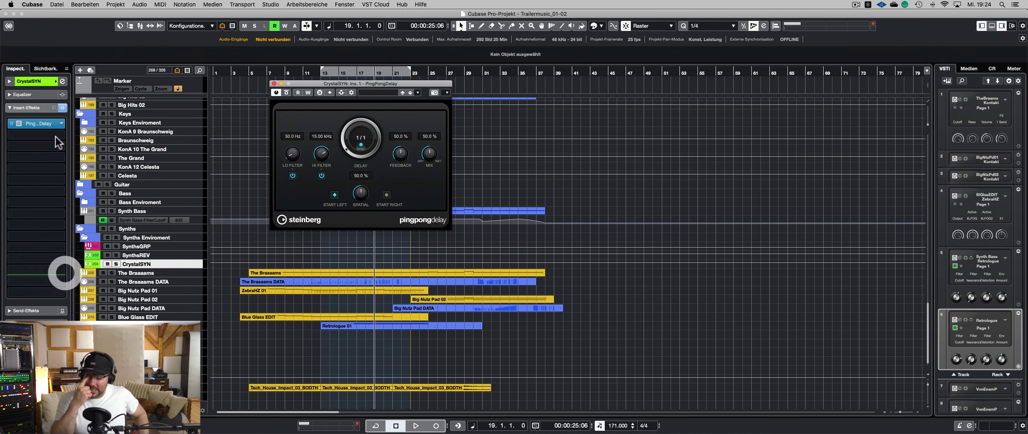
{"action": "left_click", "coordinate": [144, 325]}
{"action": "left_click_drag", "start_coordinate": [363, 157], "coordinate": [369, 141]}
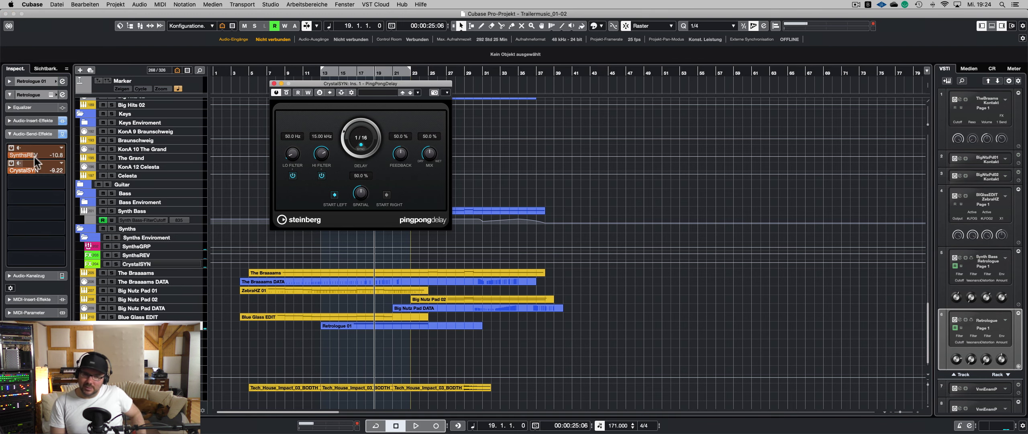
- Deactivate the SynthsREV send and set the CrystalSYN PingPongDelay to 1/4 T, 59.5 % feedback and 100 % spatial
{"action": "left_click", "coordinate": [9, 147]}
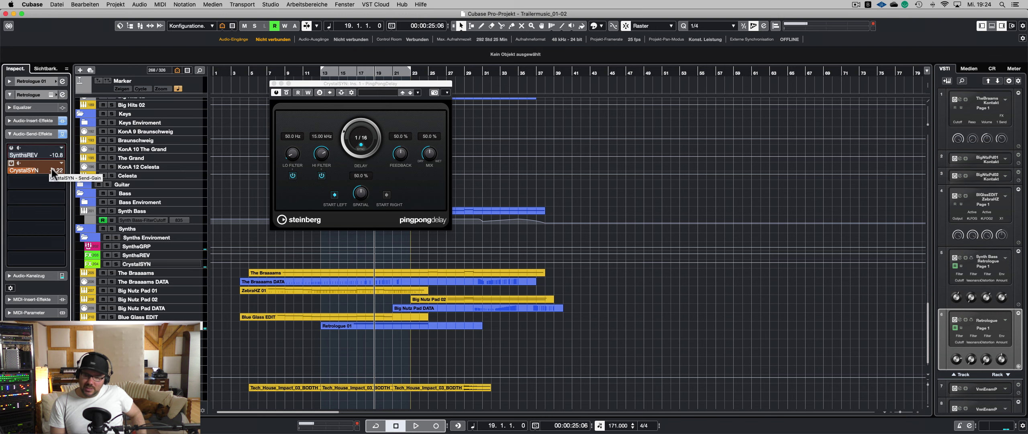
{"action": "left_click", "coordinate": [369, 139]}
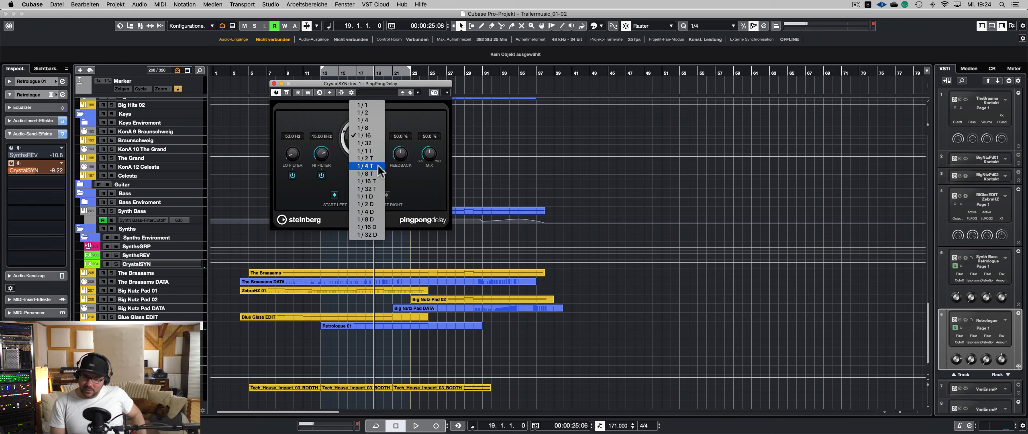
{"action": "left_click", "coordinate": [378, 166]}
{"action": "left_click", "coordinate": [367, 137]}
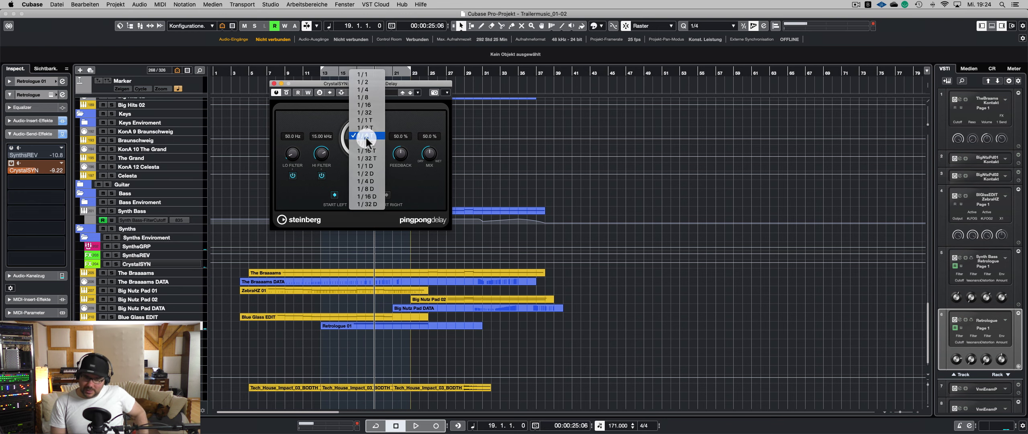
{"action": "left_click", "coordinate": [366, 137]}
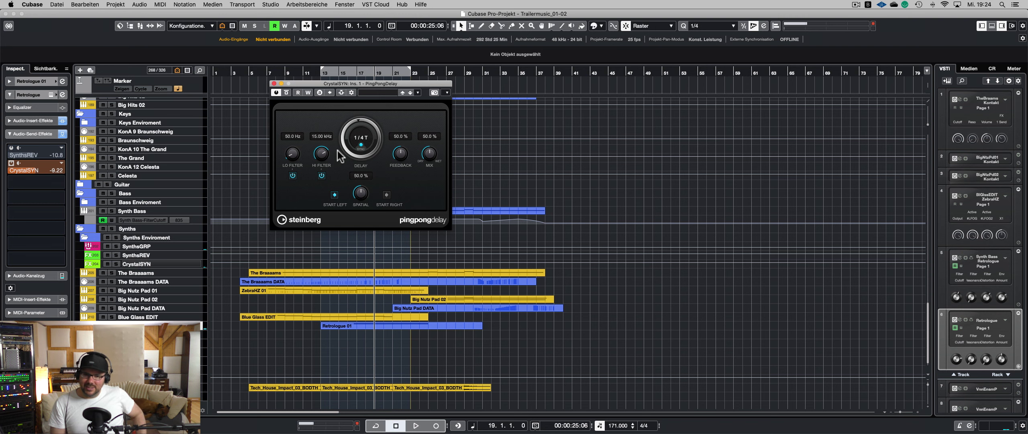
{"action": "left_click", "coordinate": [338, 151]}
{"action": "left_click", "coordinate": [366, 143]}
{"action": "left_click", "coordinate": [365, 141]}
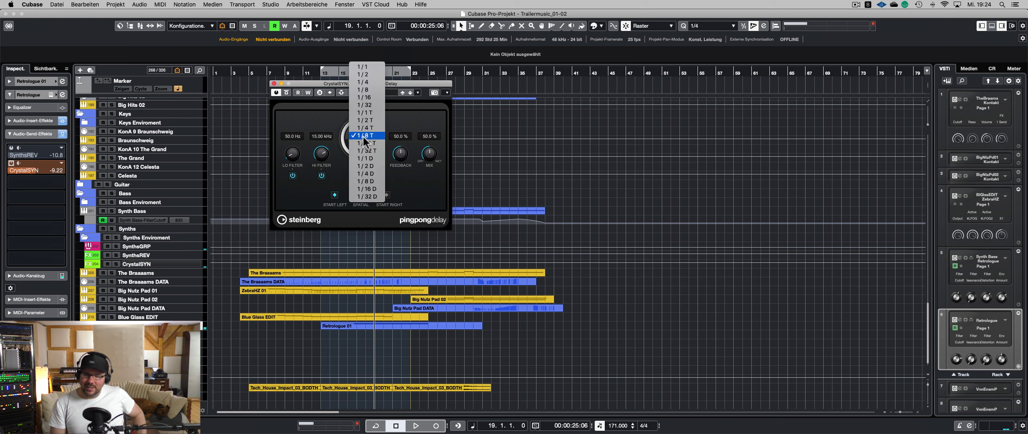
{"action": "left_click", "coordinate": [364, 135]}
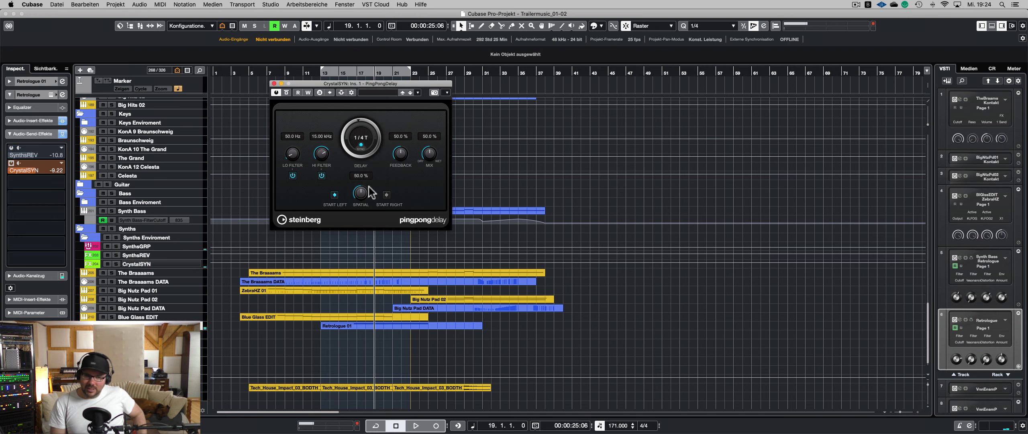
{"action": "left_click_drag", "start_coordinate": [374, 157], "coordinate": [378, 130]}
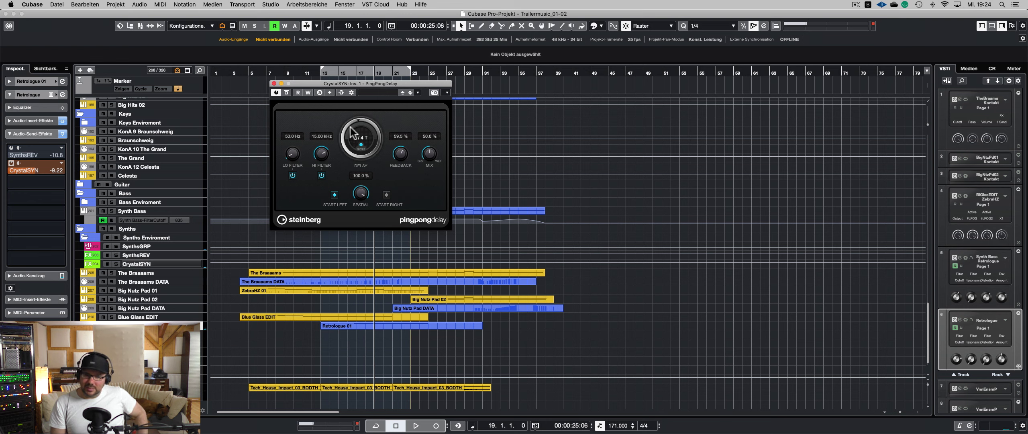
- Reactivate the SynthsREV send and raise the CrystalSYN send level to -7.06 while auditioning the riser
{"action": "left_click", "coordinate": [274, 83]}
{"action": "left_click", "coordinate": [11, 147]}
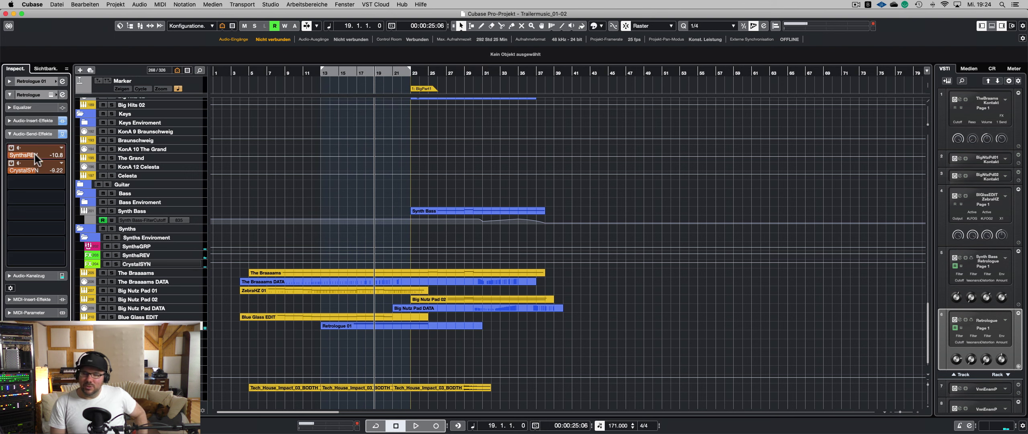
{"action": "left_click", "coordinate": [323, 71]}
{"action": "key", "text": "space"}
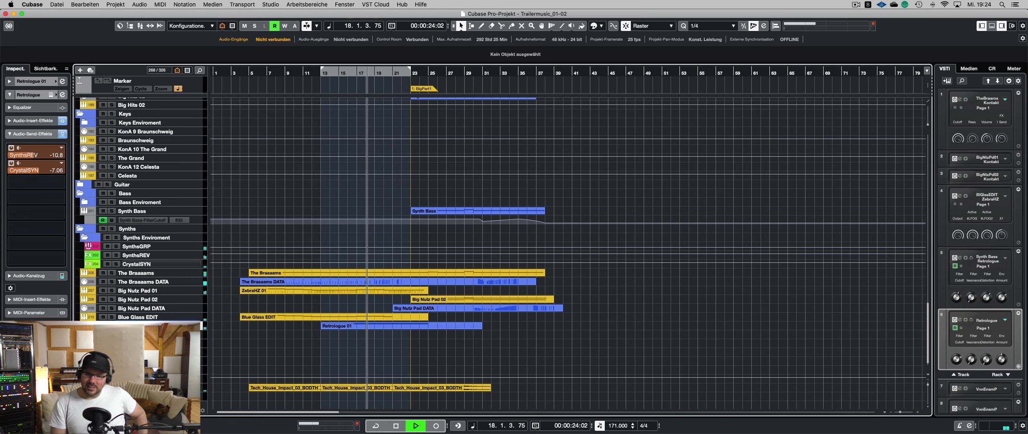
- Rename the Retrologue riser track and its part as Riser01 and colour them yellow
{"action": "type", "text": "Riser01"}
{"action": "key", "text": "Return"}
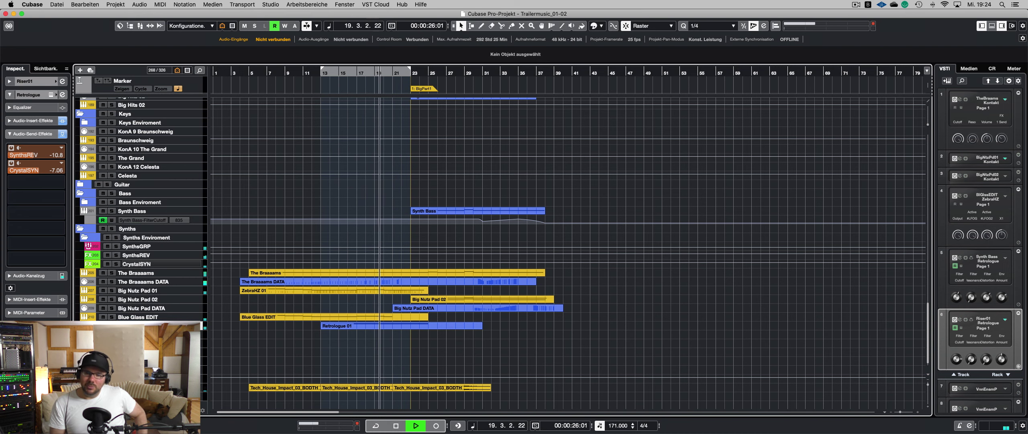
{"action": "scroll", "coordinate": [293, 335], "scroll_direction": "right", "scroll_amount": 5}
{"action": "scroll", "coordinate": [293, 335], "scroll_direction": "left", "scroll_amount": 5}
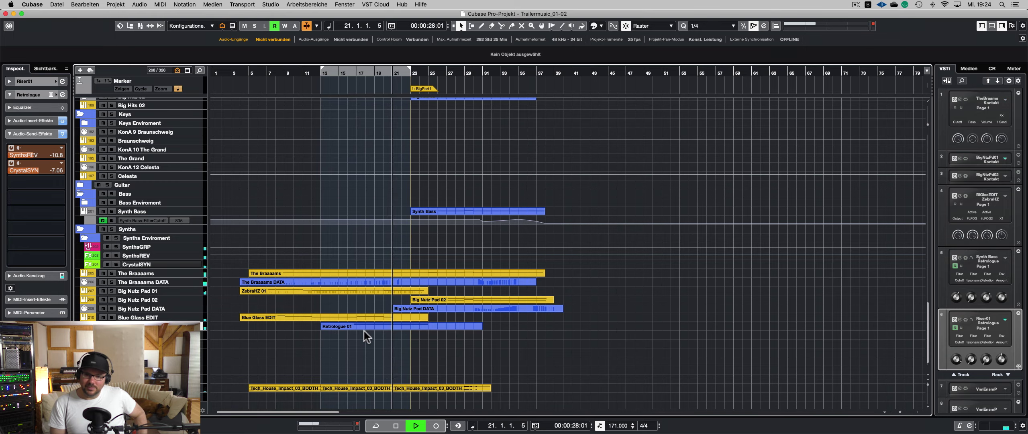
{"action": "left_click", "coordinate": [364, 326]}
{"action": "left_click", "coordinate": [45, 57]}
{"action": "type", "text": "Riser01"}
{"action": "left_click", "coordinate": [299, 340]}
{"action": "left_click", "coordinate": [258, 353]}
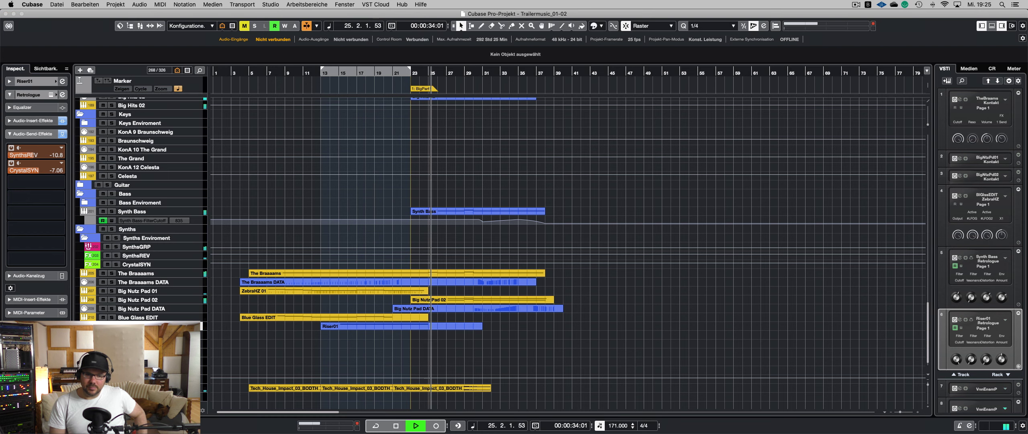
{"action": "left_click", "coordinate": [272, 349]}
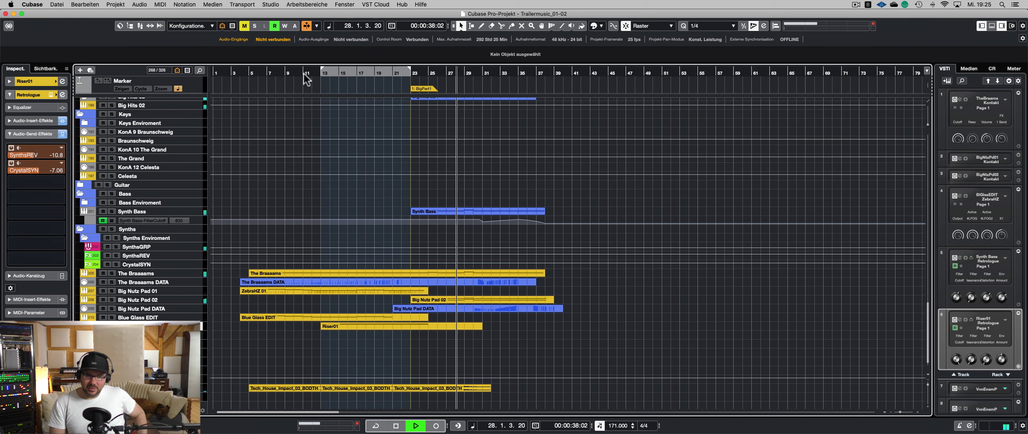
- Add one more Retrologue instrument track routed to SynthsGRP and close its instrument window
{"action": "left_click", "coordinate": [79, 70]}
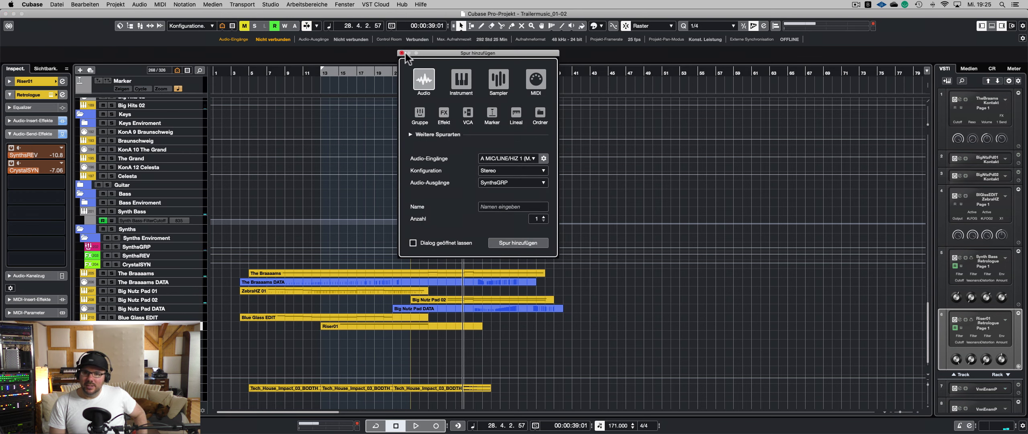
{"action": "left_click", "coordinate": [462, 82]}
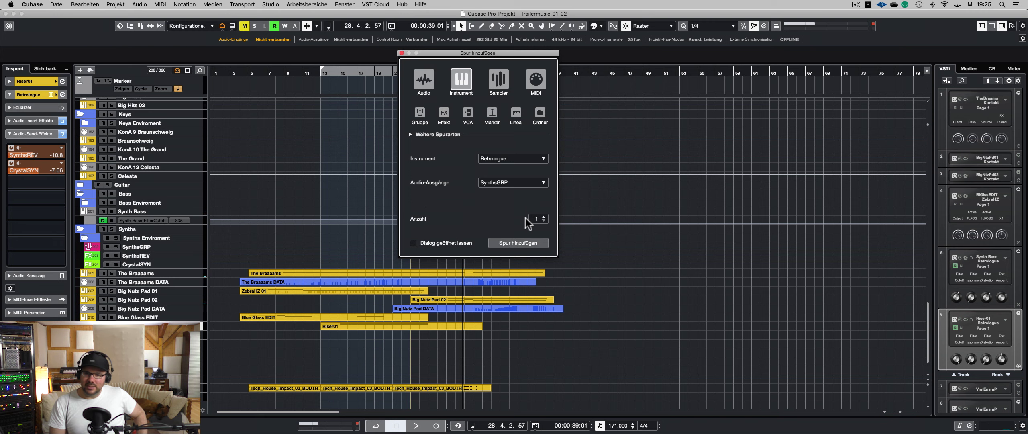
{"action": "left_click", "coordinate": [519, 242]}
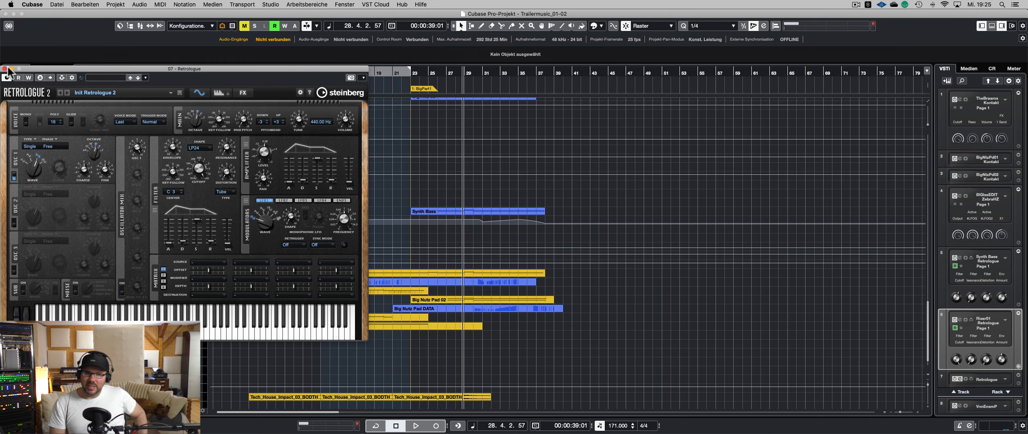
{"action": "left_click", "coordinate": [9, 73]}
- Examine the synth settings of Riser01's Retrologue, close it and play the arrangement from bar 13
{"action": "left_click", "coordinate": [176, 323]}
{"action": "left_click", "coordinate": [374, 73]}
{"action": "left_click", "coordinate": [43, 134]}
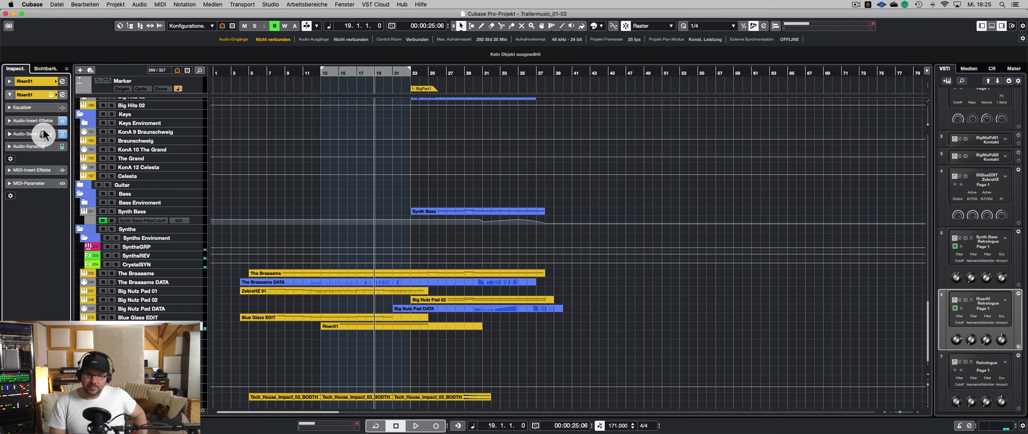
{"action": "left_click", "coordinate": [49, 94]}
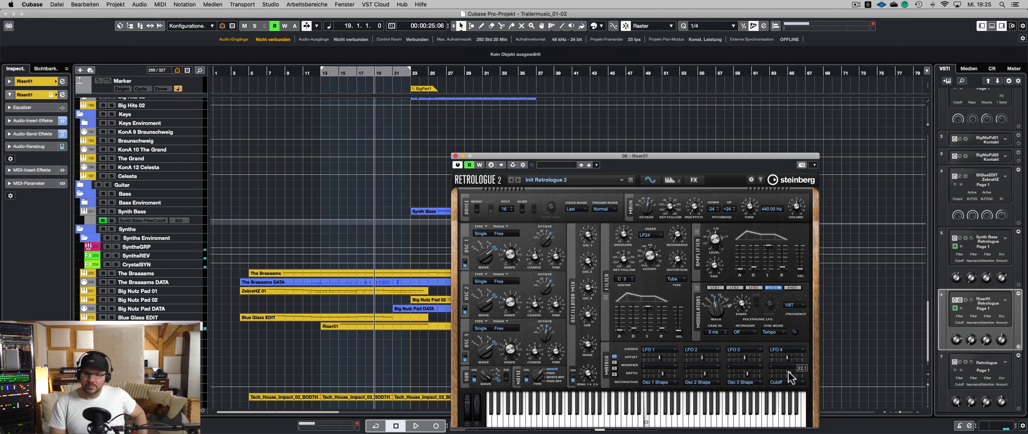
{"action": "left_click", "coordinate": [455, 156]}
{"action": "double_click", "coordinate": [318, 73]}
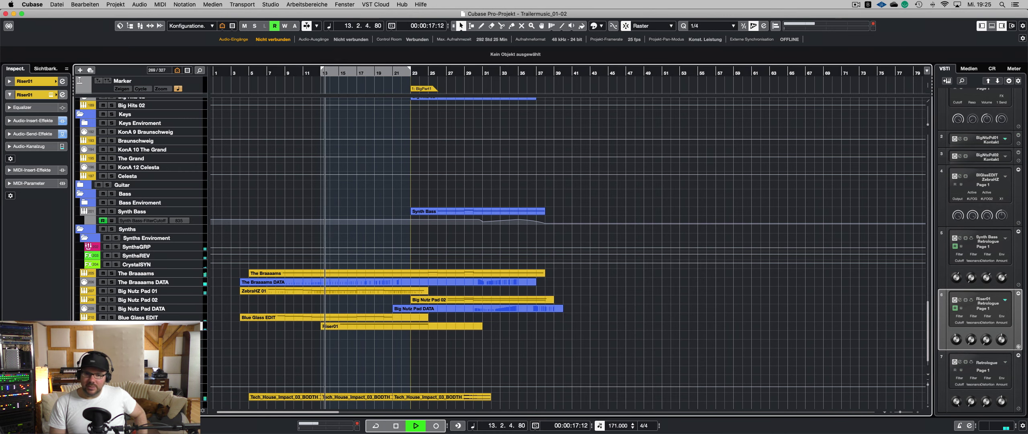
- Open the new track's Retrologue, switch oscillator 1 off and turn the noise generator on
{"action": "left_click", "coordinate": [172, 333]}
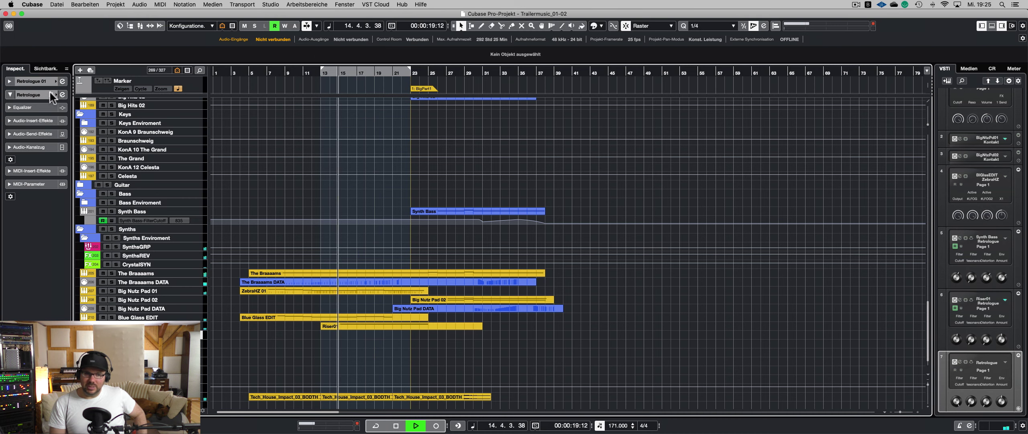
{"action": "left_click", "coordinate": [51, 94]}
{"action": "left_click_drag", "start_coordinate": [212, 68], "coordinate": [483, 71]}
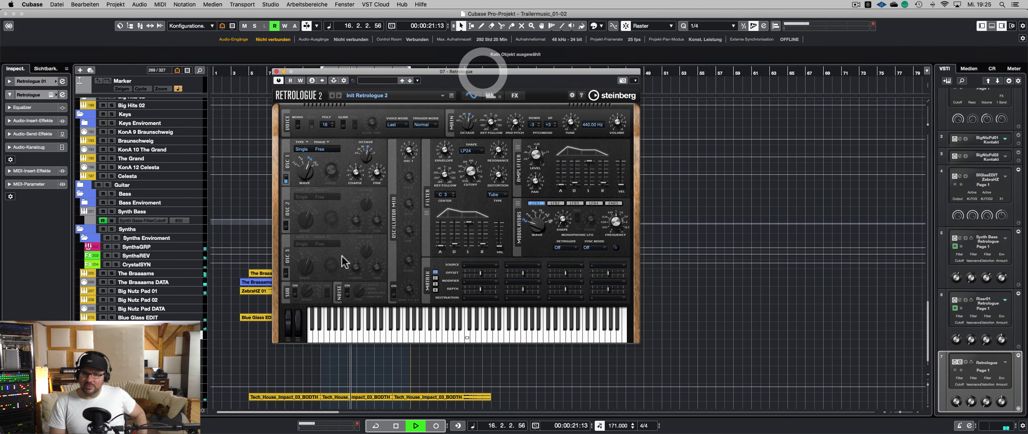
{"action": "left_click", "coordinate": [286, 179]}
{"action": "left_click", "coordinate": [347, 292]}
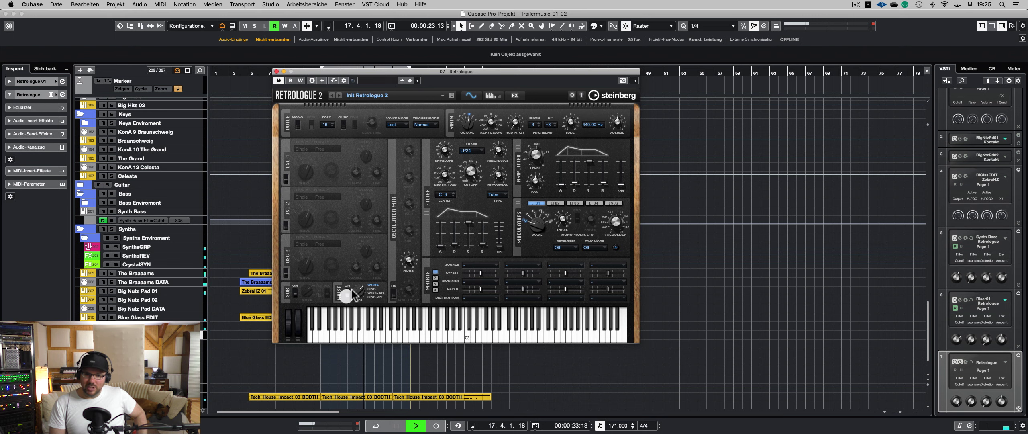
{"action": "left_click_drag", "start_coordinate": [360, 71], "coordinate": [556, 79]}
- Mute Riser01, stop playback at bar 13 and select the new Retrologue 01 track
{"action": "key", "text": "m"}
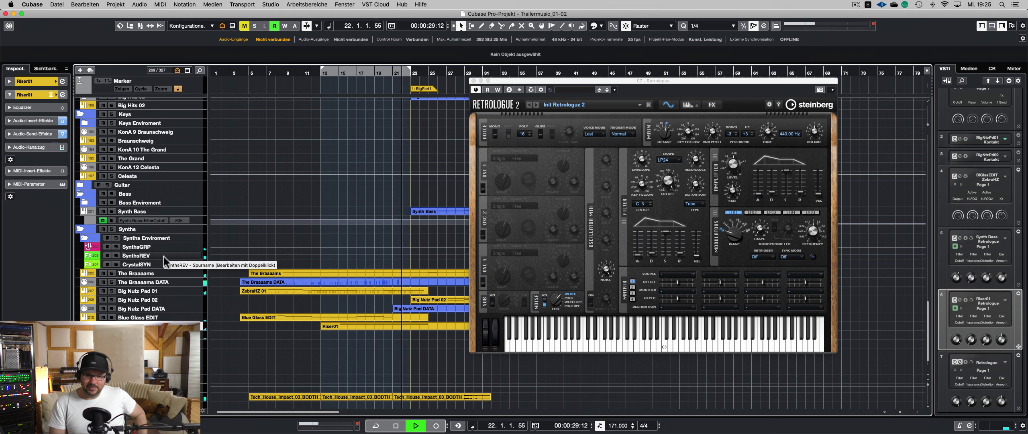
{"action": "key", "text": "space"}
{"action": "left_click", "coordinate": [320, 74]}
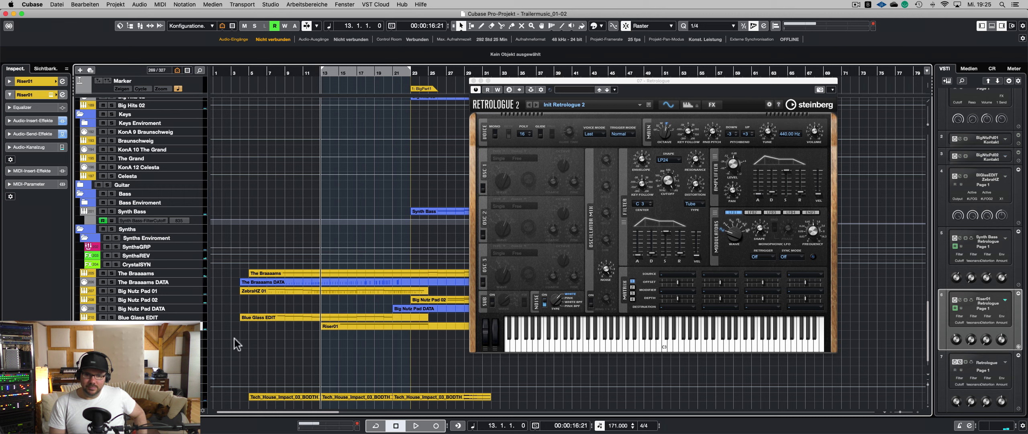
{"action": "right_click", "coordinate": [199, 334]}
{"action": "left_click", "coordinate": [444, 350]}
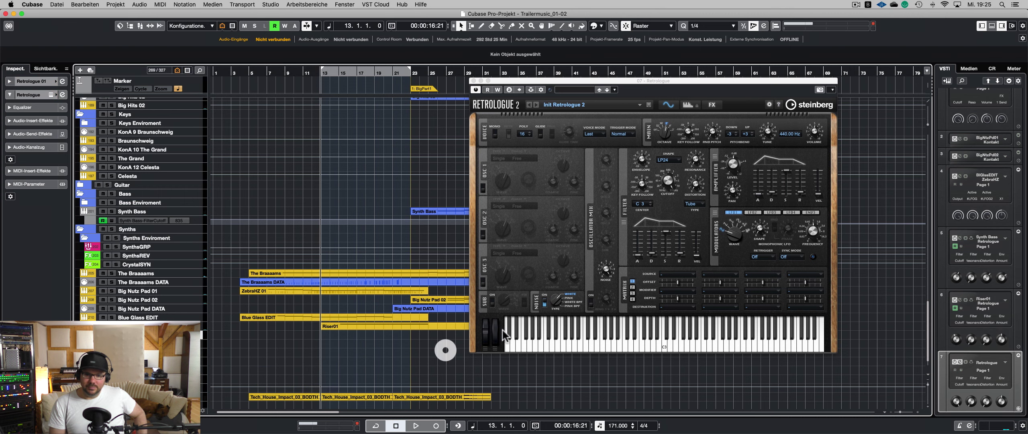
- Try out the filter cutoff and resonance on the new Retrologue's noise sound
{"action": "left_click", "coordinate": [666, 190]}
{"action": "left_click_drag", "start_coordinate": [665, 223], "coordinate": [657, 196]}
{"action": "left_click", "coordinate": [693, 155]}
{"action": "left_click", "coordinate": [667, 185]}
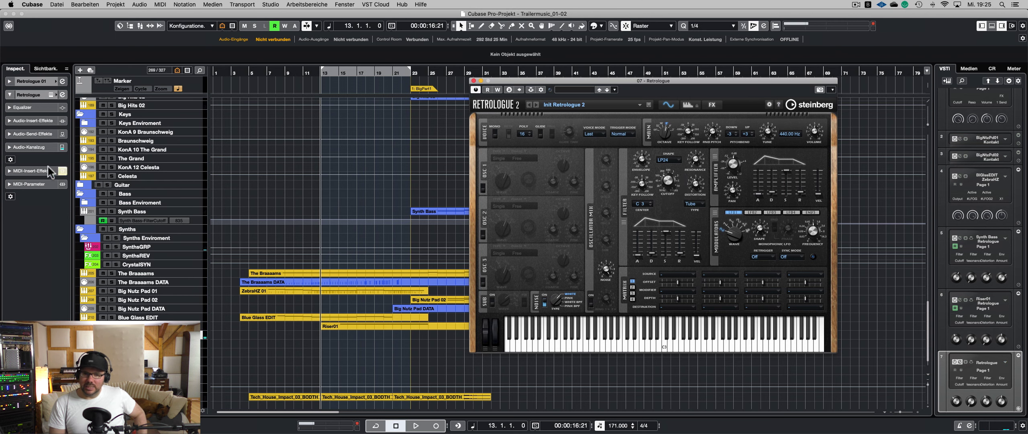
- Show Retrologue 01's audio channel and record a short held note from bar 13
{"action": "left_click", "coordinate": [28, 147]}
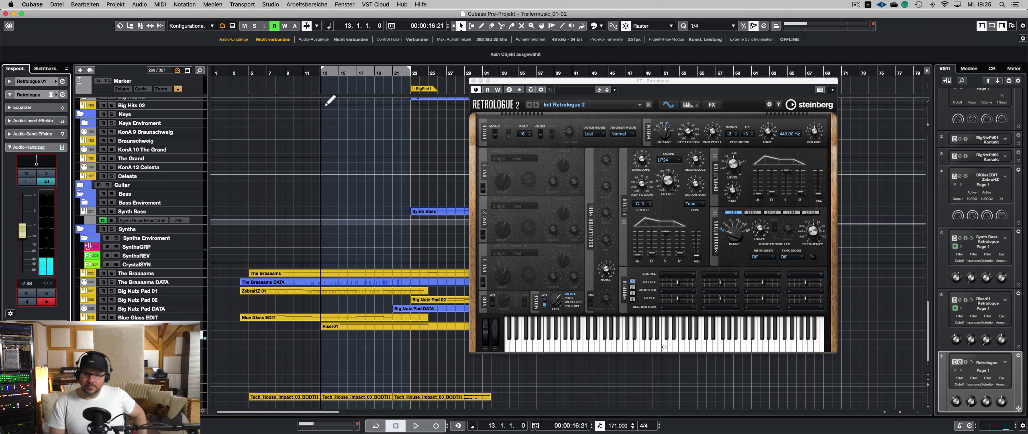
{"action": "key", "text": "space"}
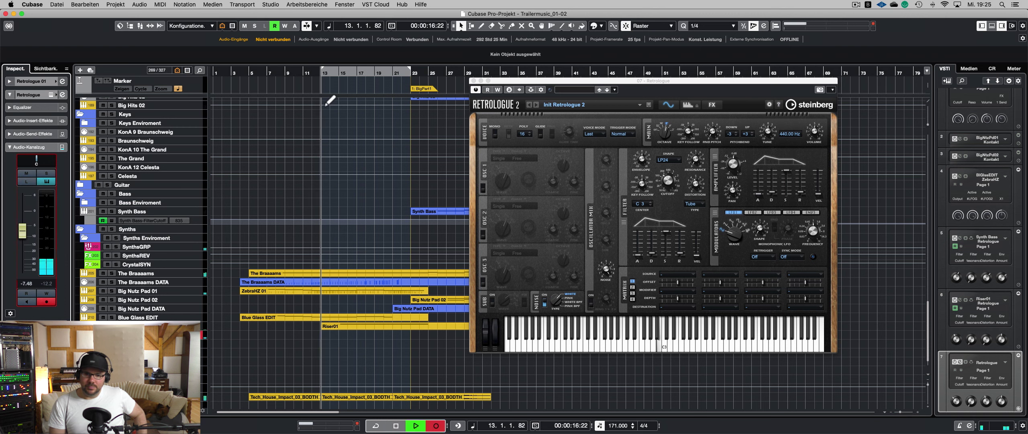
{"action": "key", "text": "space"}
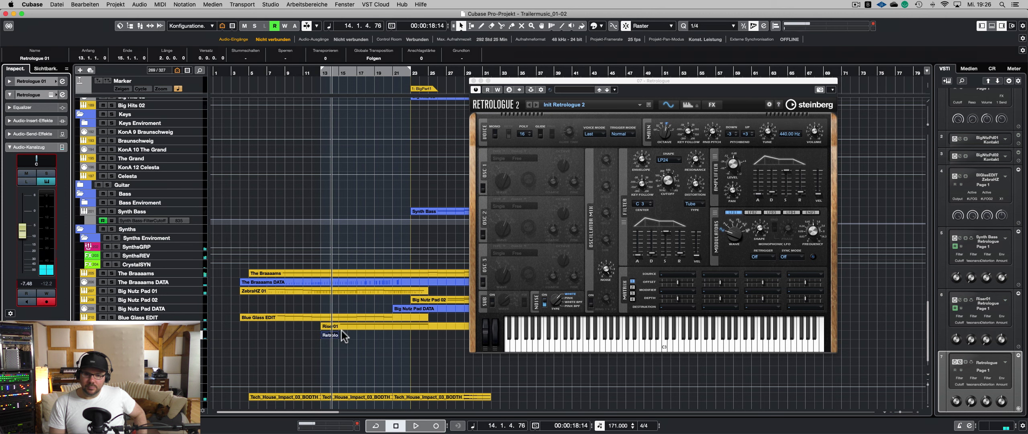
- Lengthen the recorded Retrologue 01 part so it ends at bar 21
{"action": "key", "text": "KP_Add"}
{"action": "key", "text": "KP_Add"}
{"action": "key", "text": "KP_Add"}
{"action": "key", "text": "KP_Add"}
{"action": "key", "text": "KP_Add"}
{"action": "key", "text": "KP_Add"}
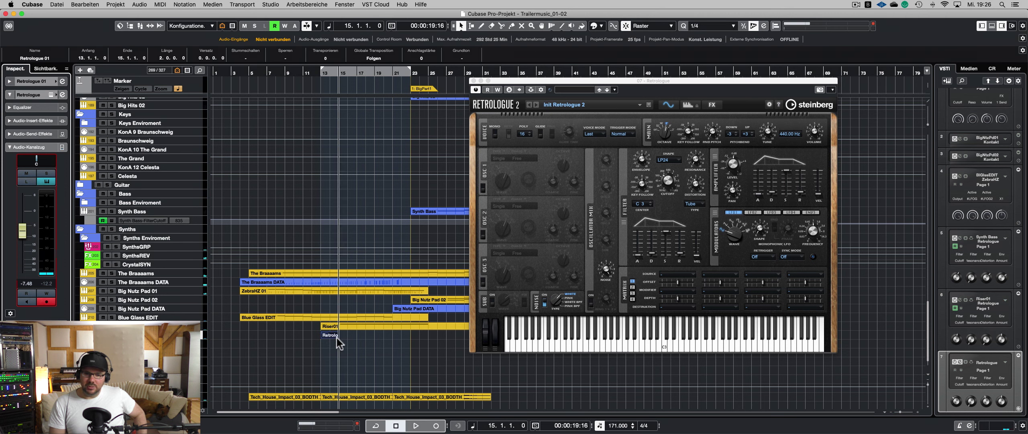
{"action": "key", "text": "super+Right"}
{"action": "left_click_drag", "start_coordinate": [338, 336], "coordinate": [389, 338]}
- Extend the recorded note in the Key Editor to fill the part up to bar 21, then close the editor
{"action": "double_click", "coordinate": [372, 335]}
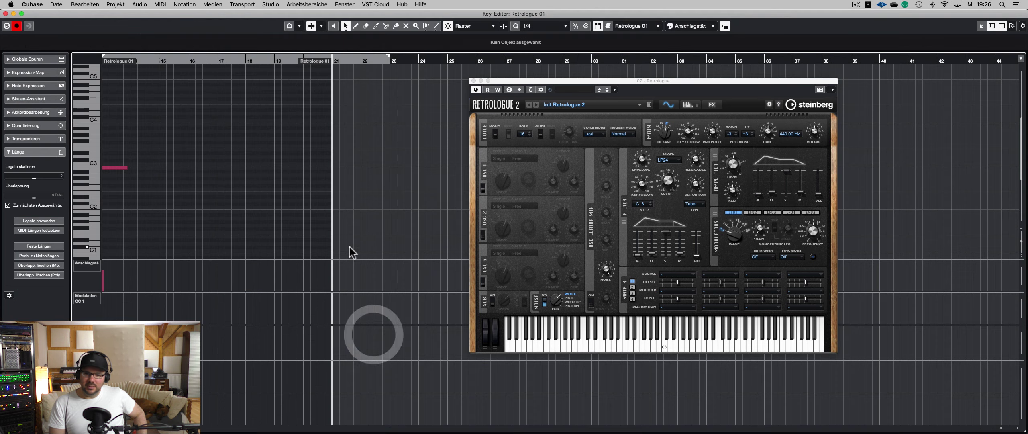
{"action": "scroll", "coordinate": [123, 156], "scroll_direction": "left", "scroll_amount": 1}
{"action": "left_click_drag", "start_coordinate": [147, 169], "coordinate": [360, 170]}
{"action": "left_click", "coordinate": [350, 169], "text": "alt"}
{"action": "left_click", "coordinate": [354, 180]}
{"action": "key", "text": "BackSpace"}
{"action": "key", "text": "Return"}
- Show the Filter Cutoff automation track for the new Retrologue and briefly play from bar 13
{"action": "right_click", "coordinate": [669, 180]}
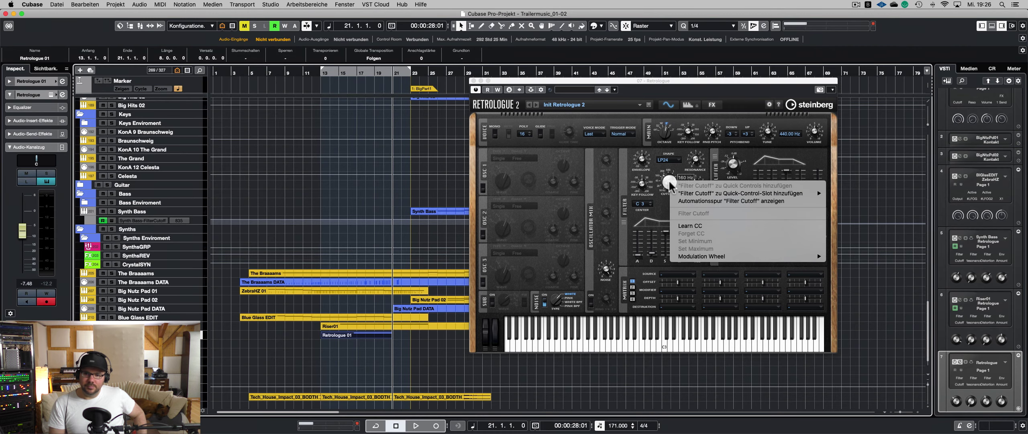
{"action": "left_click", "coordinate": [677, 201]}
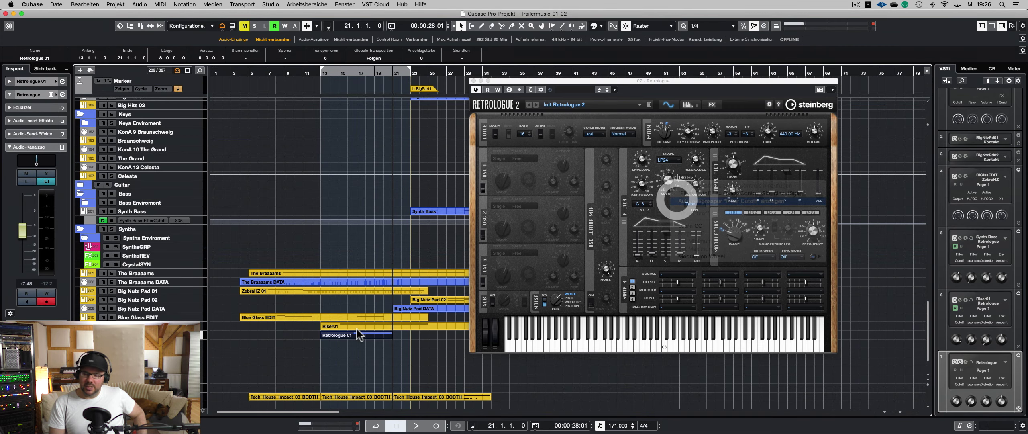
{"action": "left_click_drag", "start_coordinate": [147, 320], "coordinate": [148, 376]}
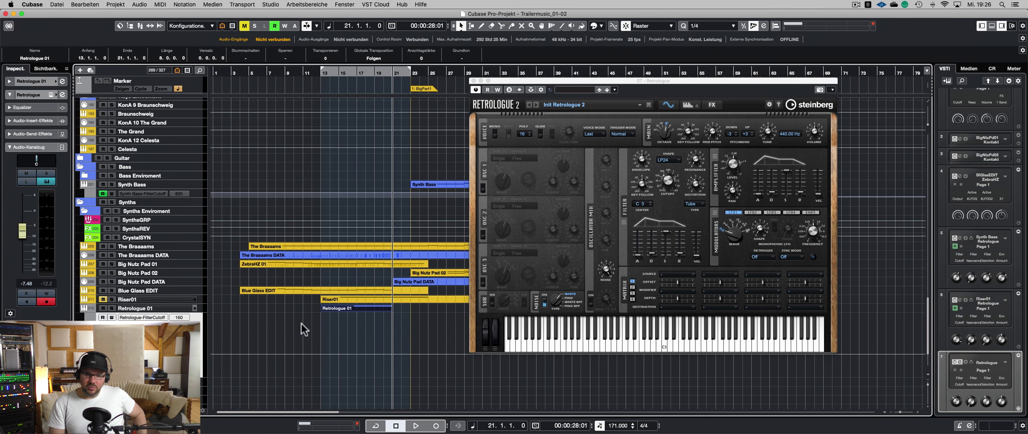
{"action": "left_click", "coordinate": [321, 71]}
{"action": "key", "text": "space"}
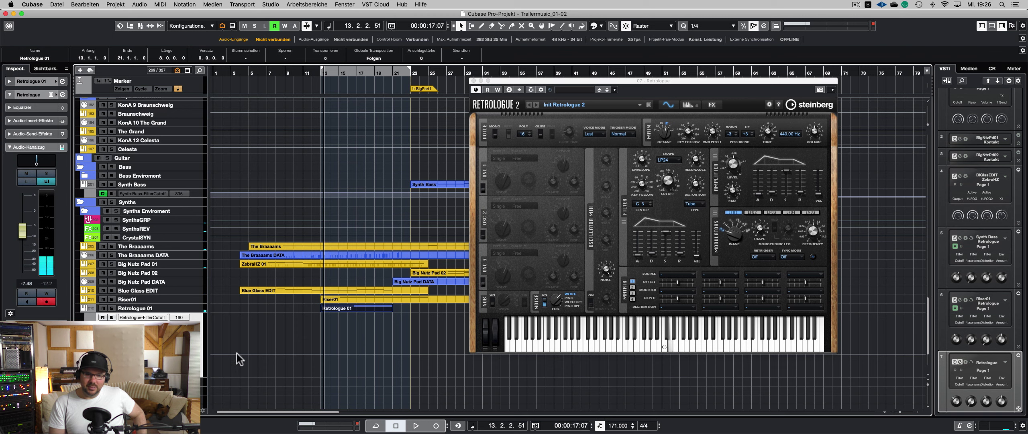
- Draw a rising Filter Cutoff automation ramp for Retrologue 01 from bar 13 up to 22000 at bar 21
{"action": "left_click", "coordinate": [321, 354]}
{"action": "left_click_drag", "start_coordinate": [332, 354], "coordinate": [392, 316]}
{"action": "left_click", "coordinate": [391, 71]}
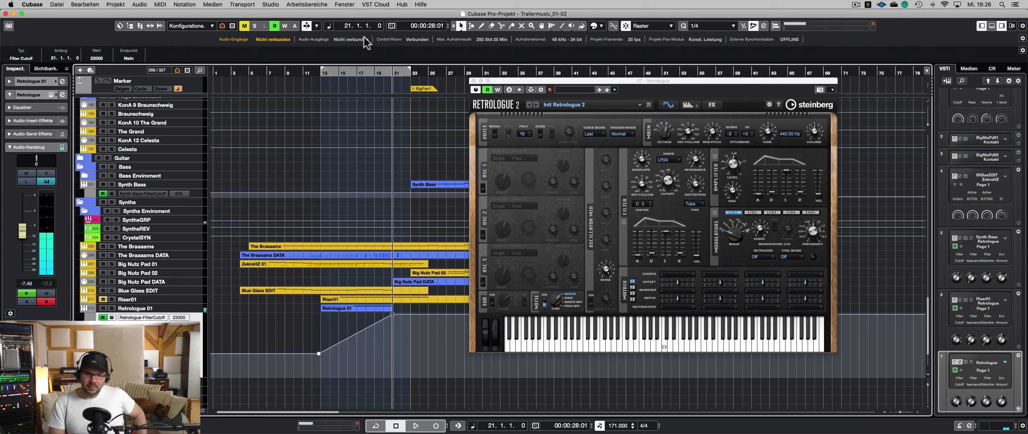
{"action": "left_click", "coordinate": [391, 72]}
{"action": "left_click", "coordinate": [386, 73]}
{"action": "left_click", "coordinate": [396, 76]}
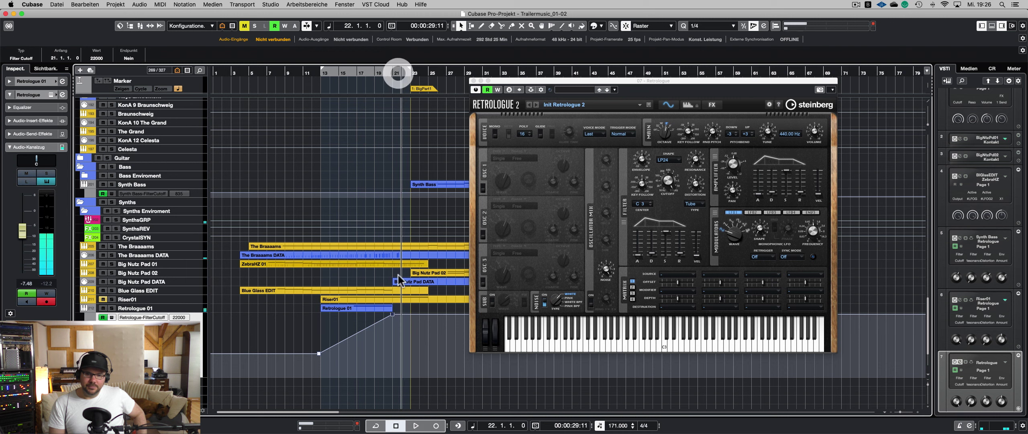
- Try lower Filter Cutoff values for the ramp's end point at bar 21, ending back at 22000
{"action": "left_click_drag", "start_coordinate": [392, 320], "coordinate": [393, 343]}
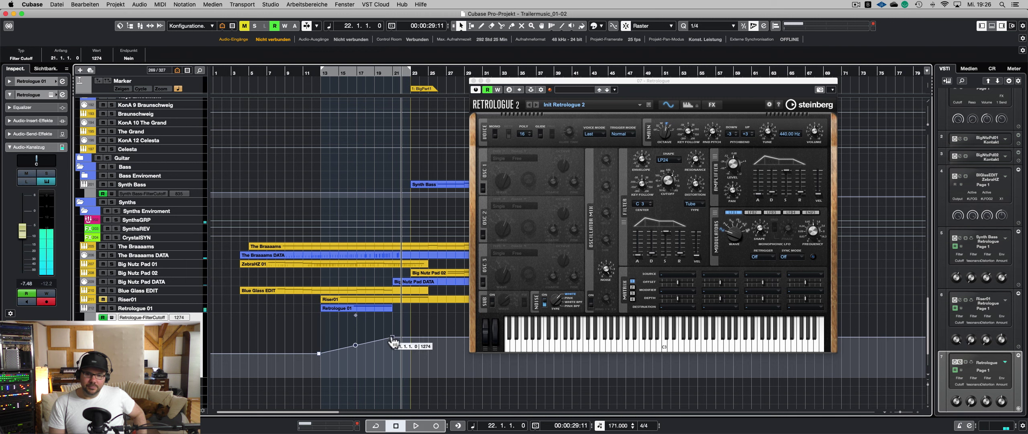
{"action": "key", "text": "KP_Subtract"}
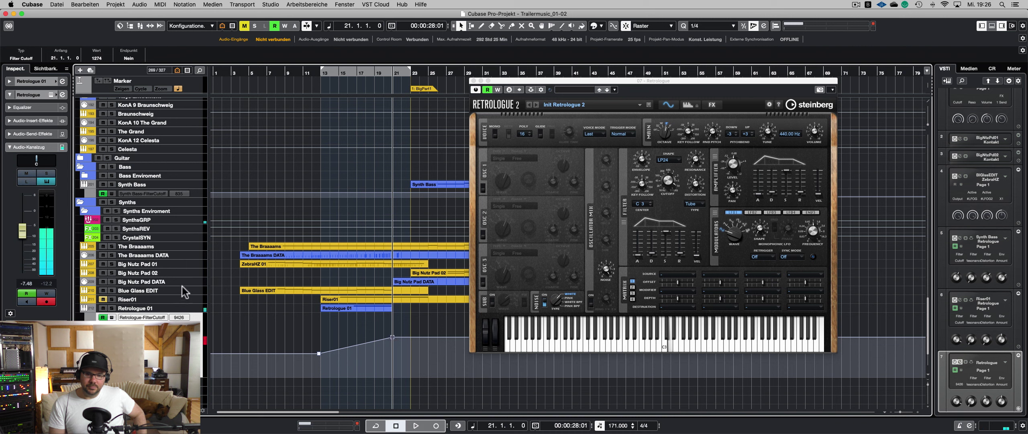
{"action": "left_click", "coordinate": [183, 273]}
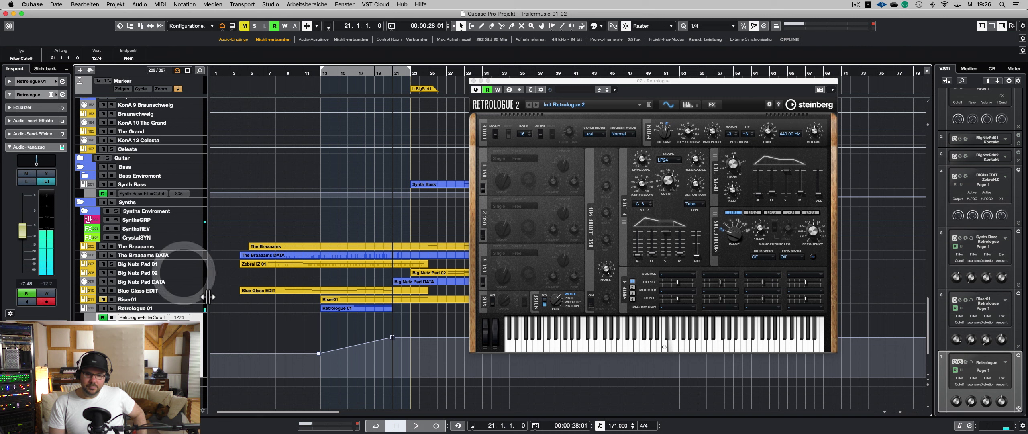
{"action": "left_click_drag", "start_coordinate": [107, 50], "coordinate": [106, 22]}
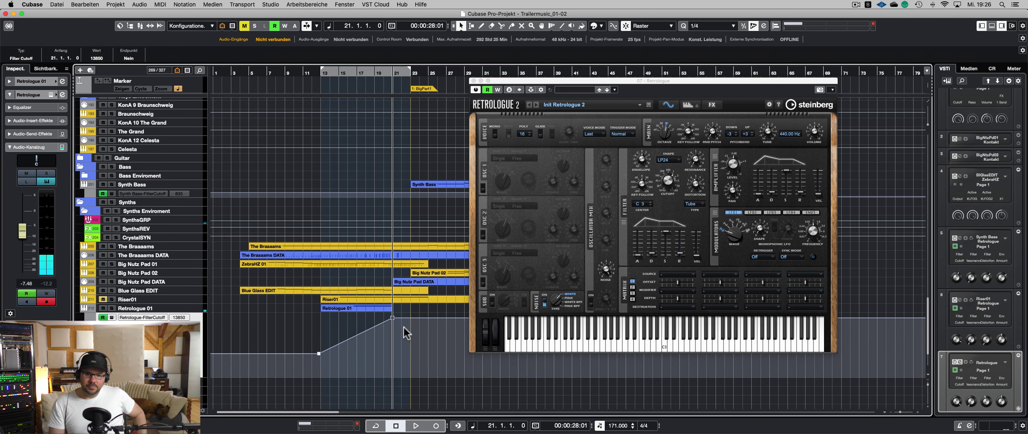
{"action": "left_click_drag", "start_coordinate": [393, 321], "coordinate": [393, 315]}
- Solo the Retrologue 01 track and play the noise riser from bar 13
{"action": "left_click", "coordinate": [321, 72]}
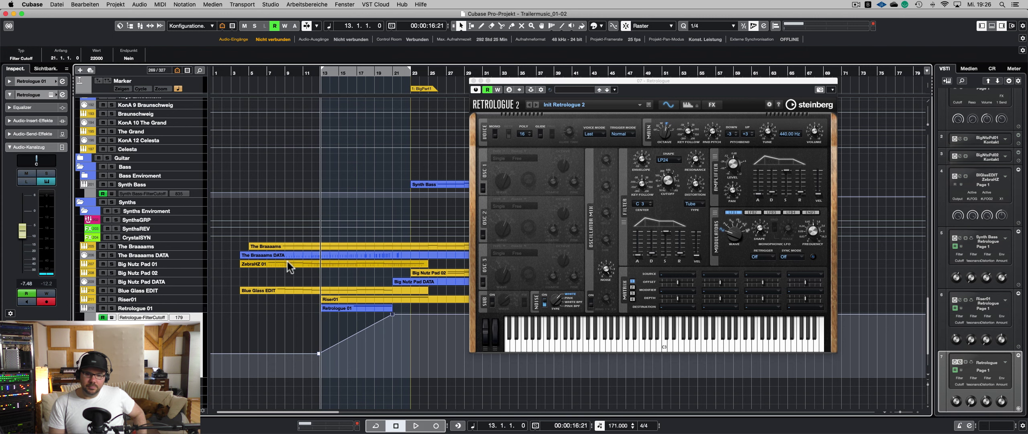
{"action": "left_click", "coordinate": [125, 299]}
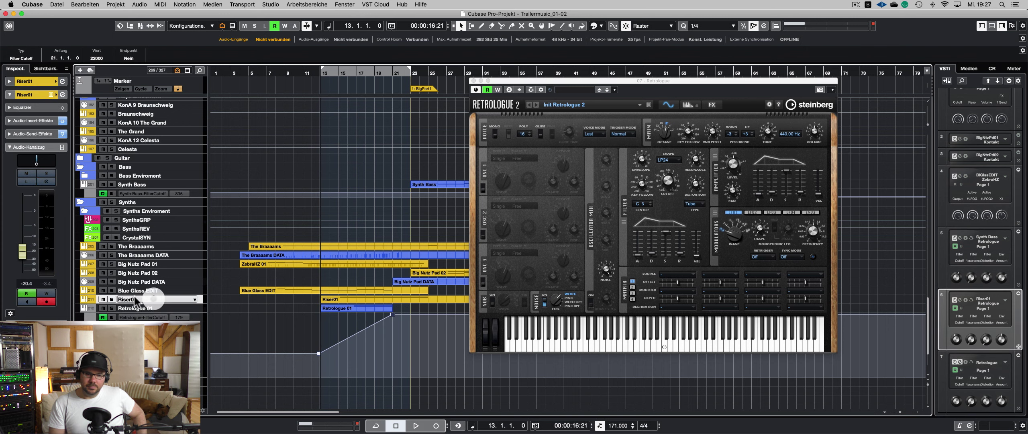
{"action": "key", "text": "s"}
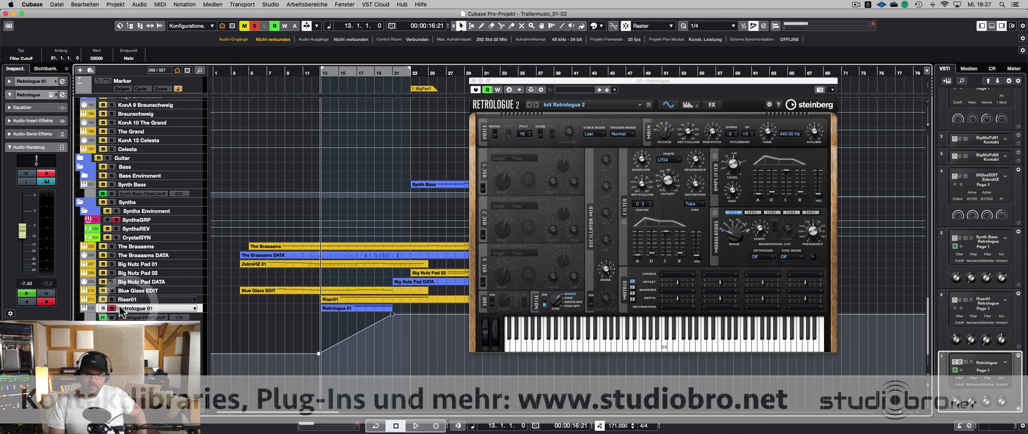
{"action": "key", "text": "space"}
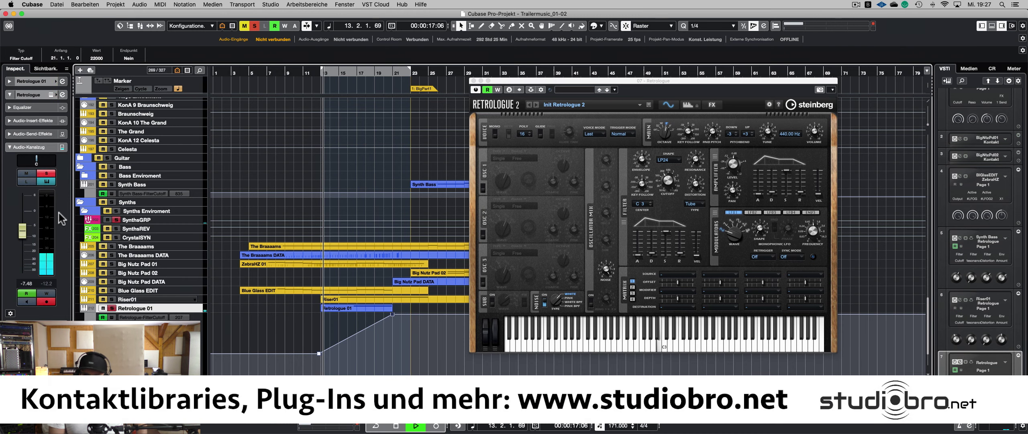
- Insert MeldaProduction's MRingModulator on Retrologue 01, choose its Bass preset and close the plug-in window
{"action": "left_click", "coordinate": [36, 122]}
{"action": "left_click", "coordinate": [52, 132]}
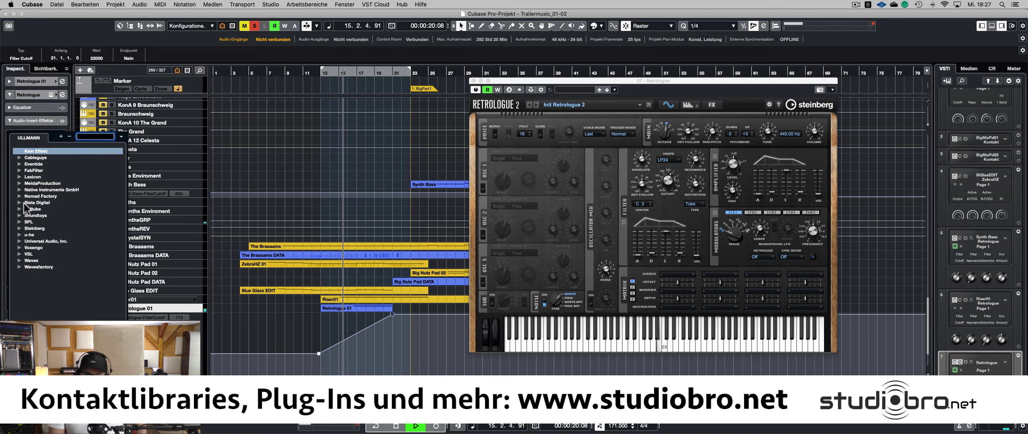
{"action": "left_click", "coordinate": [19, 184]}
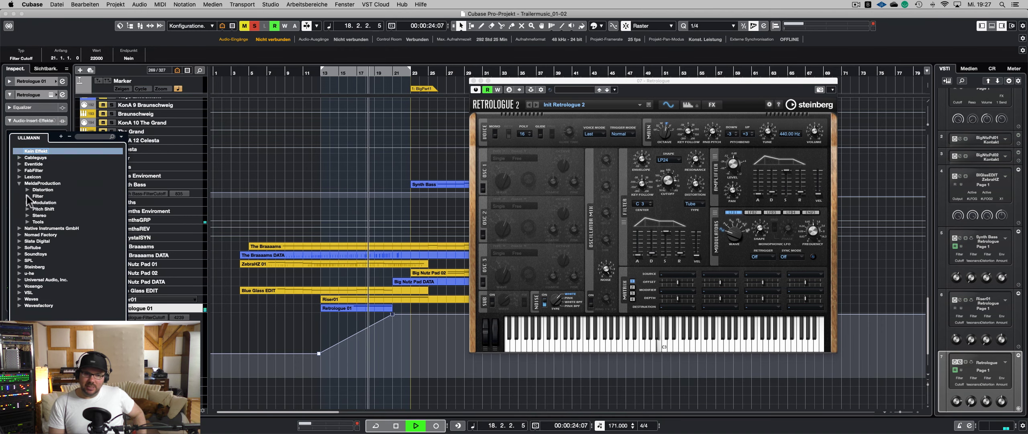
{"action": "left_click", "coordinate": [26, 201]}
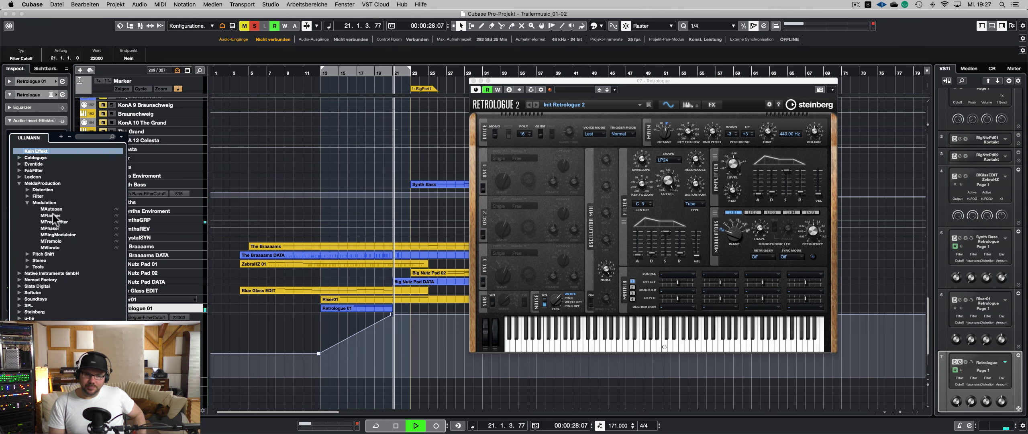
{"action": "left_click", "coordinate": [56, 234]}
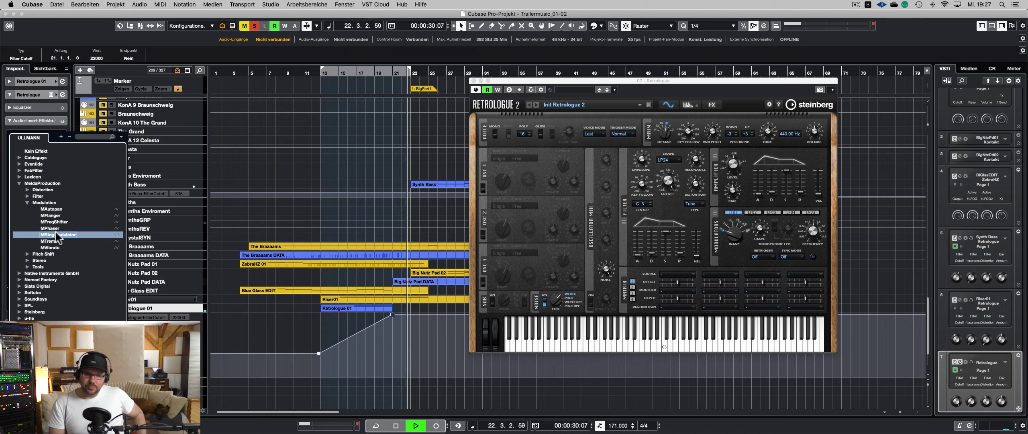
{"action": "key", "text": "KP_1"}
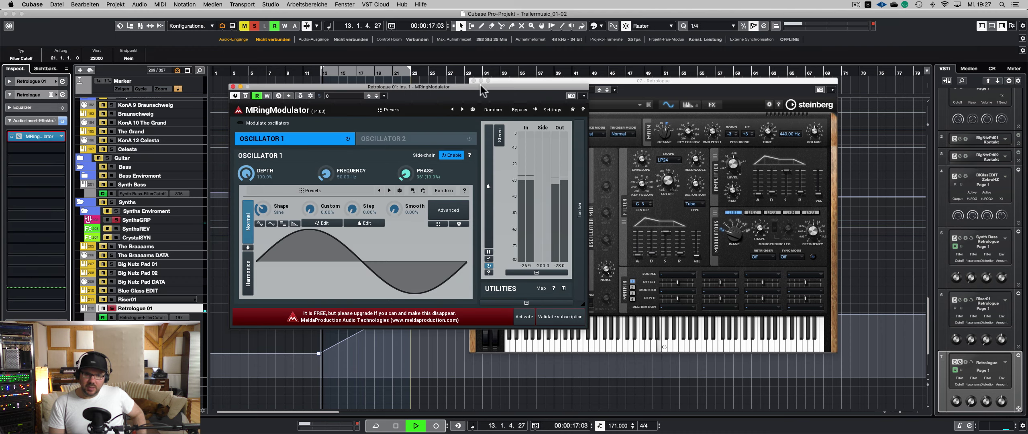
{"action": "left_click", "coordinate": [464, 109]}
{"action": "left_click", "coordinate": [490, 110]}
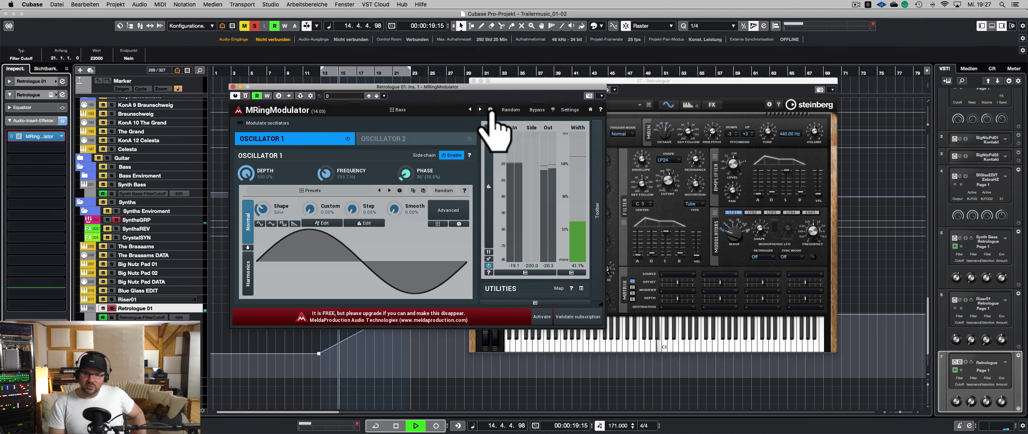
{"action": "left_click", "coordinate": [232, 87]}
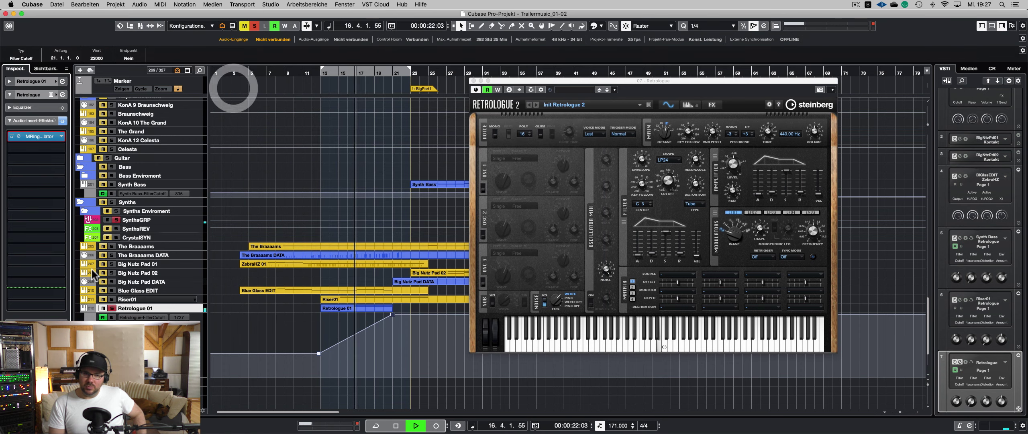
- Add and activate effect sends from Retrologue 01 to SynthsREV and CrystalSYN
{"action": "left_click", "coordinate": [34, 121]}
{"action": "left_click", "coordinate": [35, 133]}
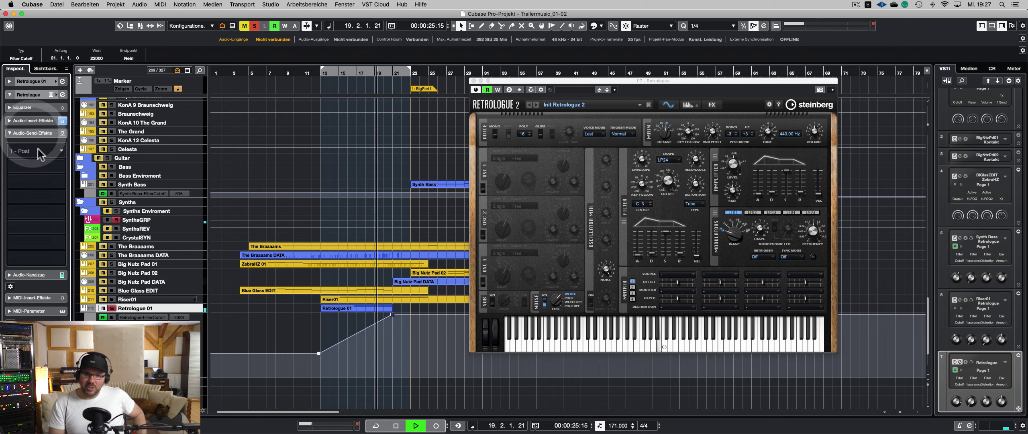
{"action": "left_click", "coordinate": [40, 149]}
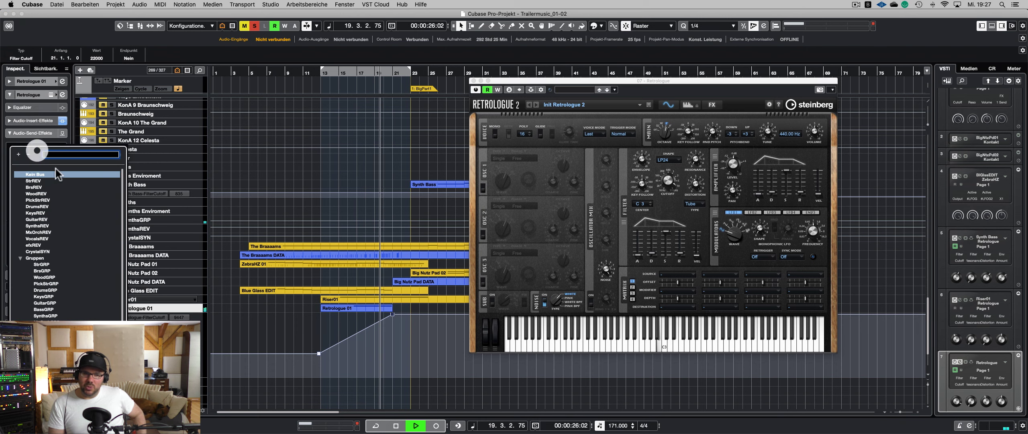
{"action": "left_click", "coordinate": [40, 228]}
{"action": "key", "text": "space"}
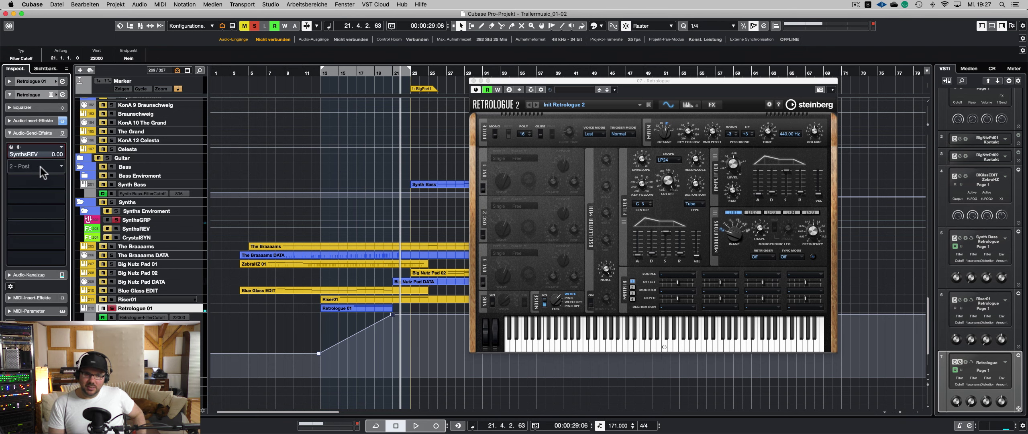
{"action": "key", "text": "s"}
{"action": "left_click", "coordinate": [40, 167]}
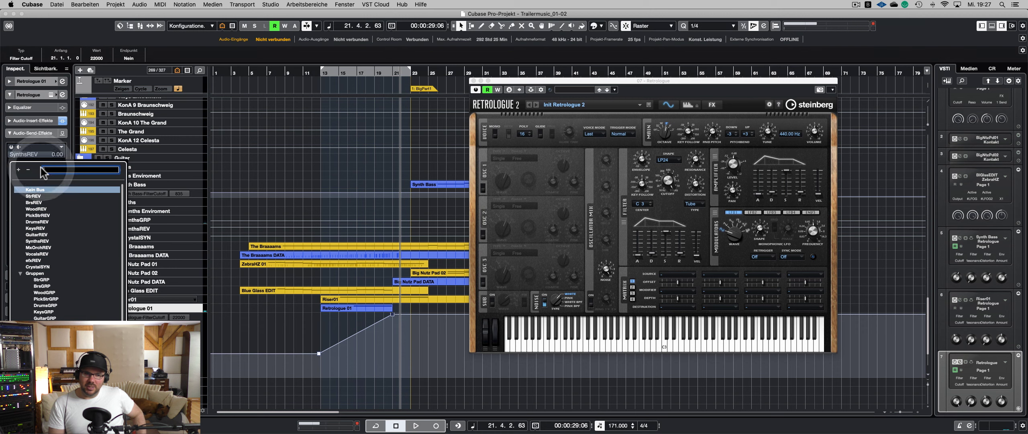
{"action": "left_click", "coordinate": [48, 267]}
{"action": "left_click", "coordinate": [11, 147]}
{"action": "left_click", "coordinate": [11, 162]}
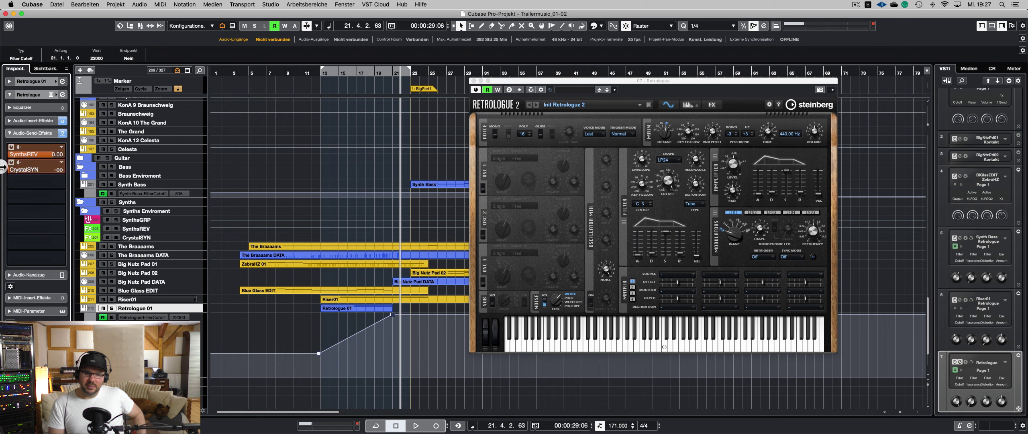
- Solo Retrologue 01 during playback and set its send levels to -8.22 for SynthsREV and -7.71 for CrystalSYN
{"action": "key", "text": "s"}
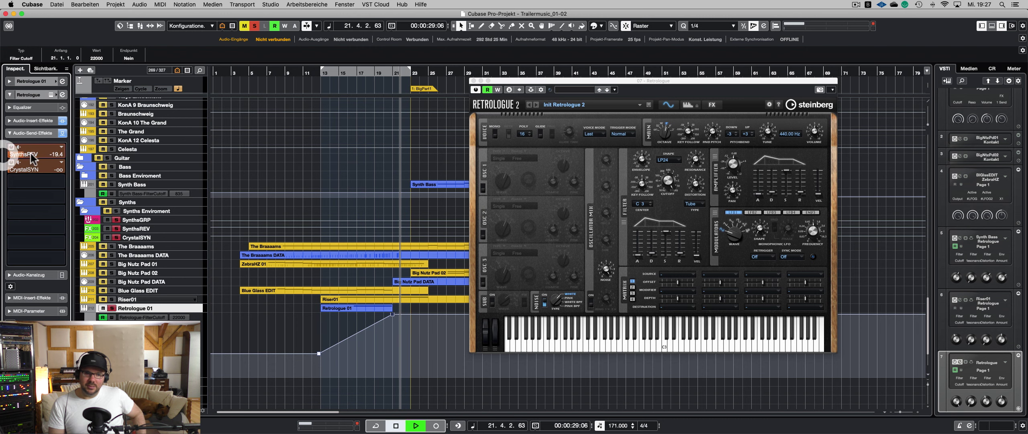
{"action": "left_click", "coordinate": [47, 153]}
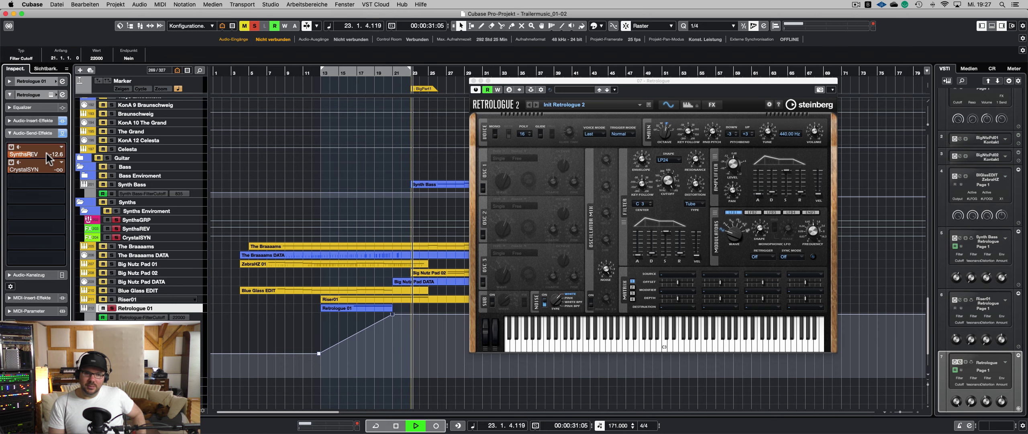
{"action": "left_click", "coordinate": [52, 155]}
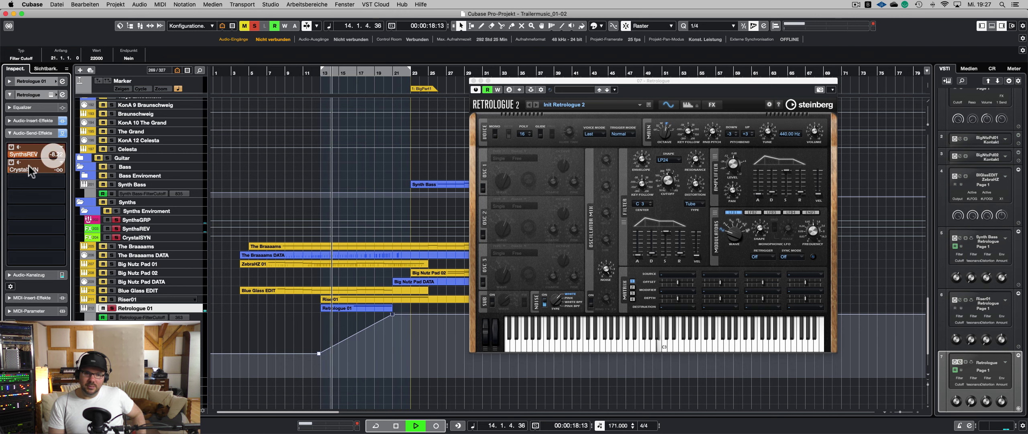
{"action": "left_click", "coordinate": [51, 169]}
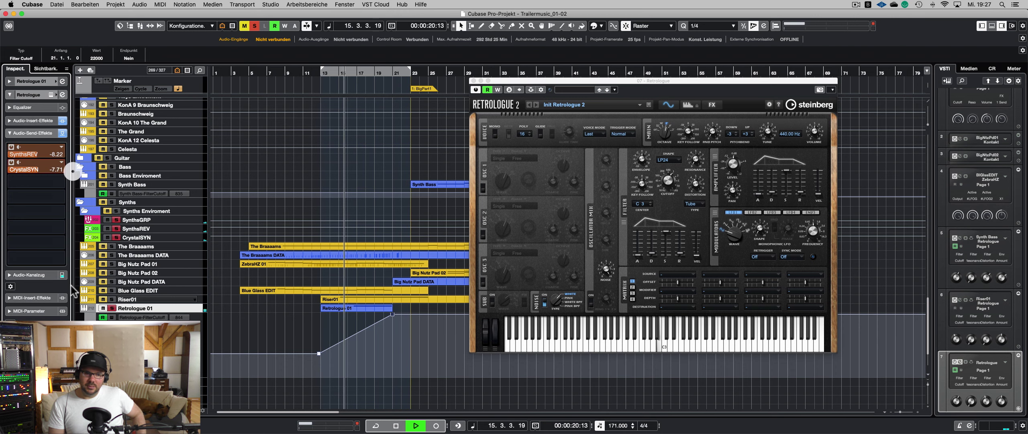
- Unsolo Retrologue 01 and balance its channel volume against the mix from bar 13, setting it to -10.4
{"action": "left_click", "coordinate": [41, 275]}
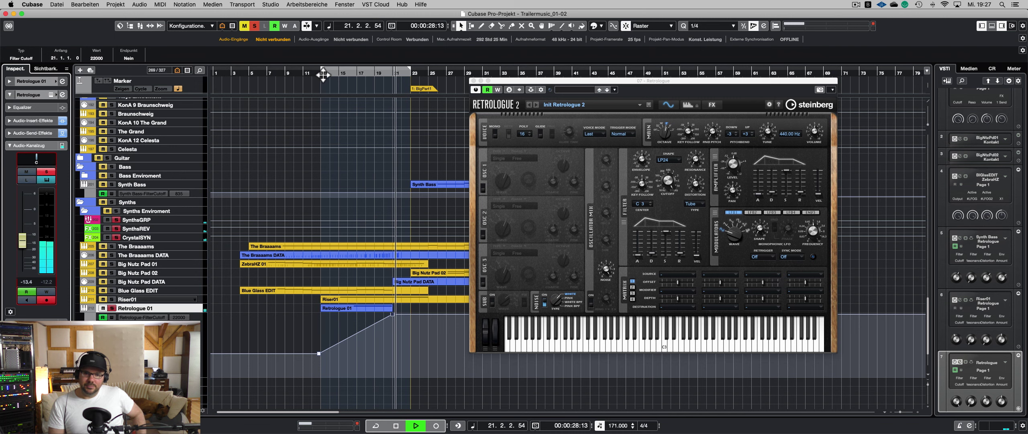
{"action": "key", "text": "s"}
{"action": "left_click", "coordinate": [304, 73]}
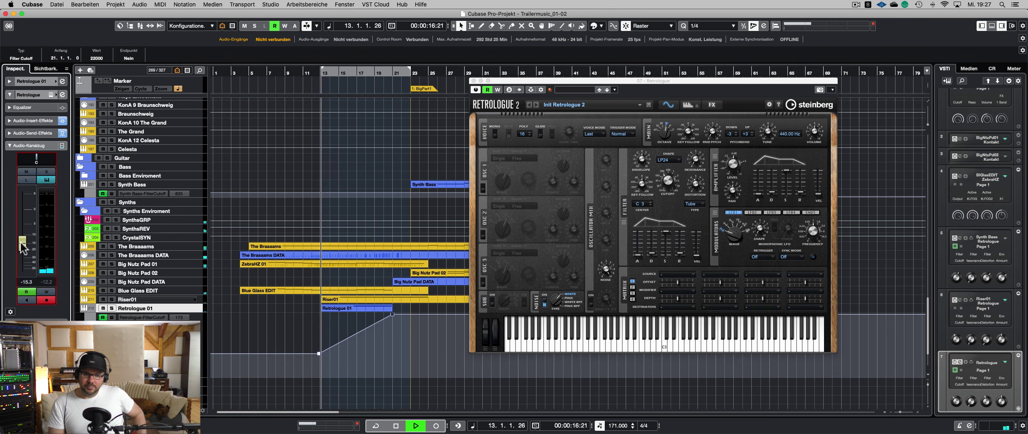
{"action": "left_click", "coordinate": [124, 297]}
{"action": "left_click", "coordinate": [26, 291]}
{"action": "left_click", "coordinate": [149, 307]}
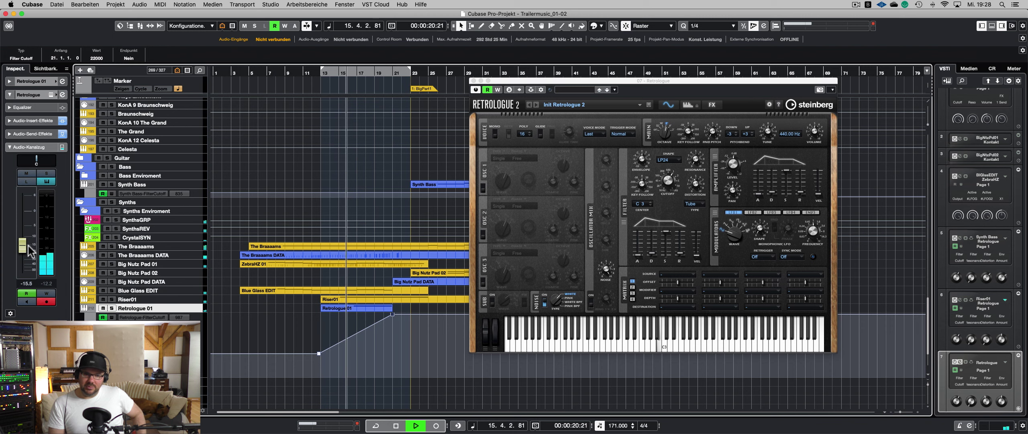
{"action": "left_click_drag", "start_coordinate": [32, 225], "coordinate": [29, 237]}
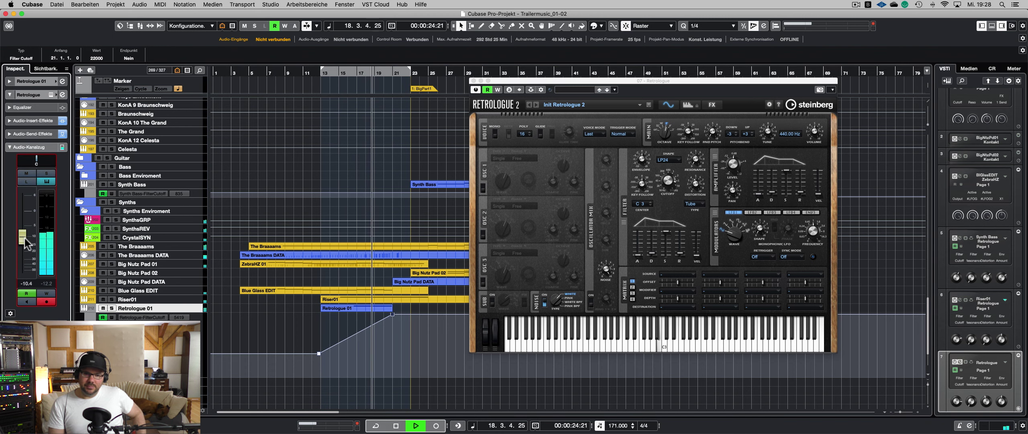
- Close the Retrologue window, record a held note on Retrologue 01 from bar 23 and select the recorded part
{"action": "left_click", "coordinate": [473, 81]}
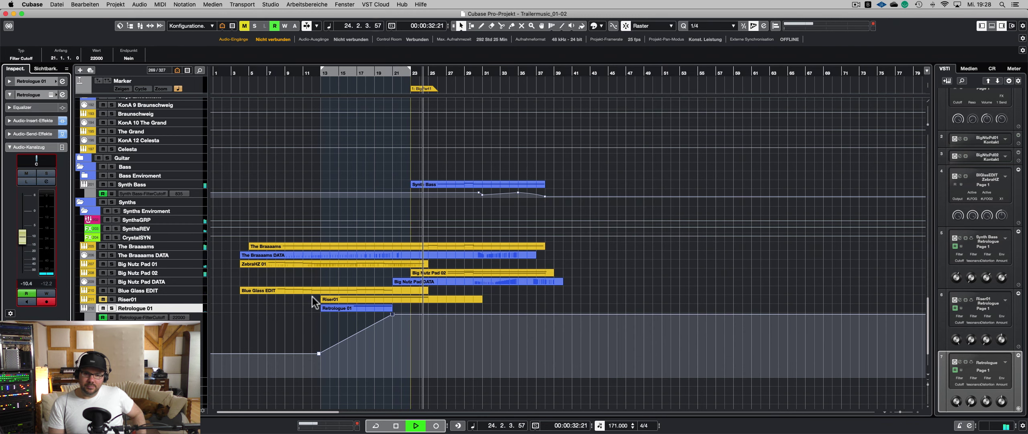
{"action": "key", "text": "space"}
{"action": "left_click", "coordinate": [412, 74]}
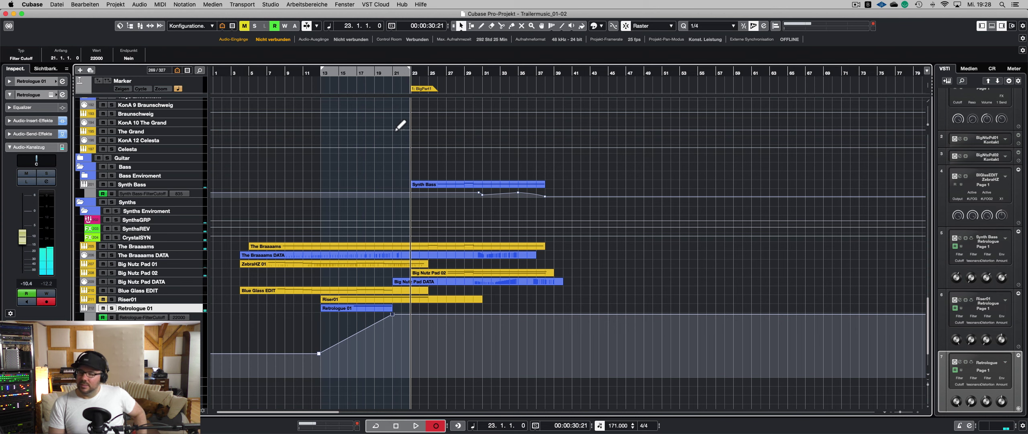
{"action": "key", "text": "space"}
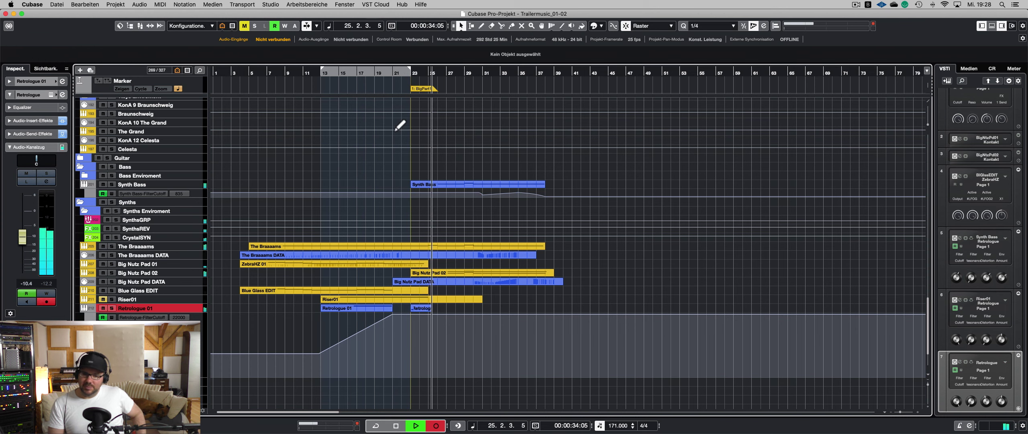
{"action": "key", "text": "space"}
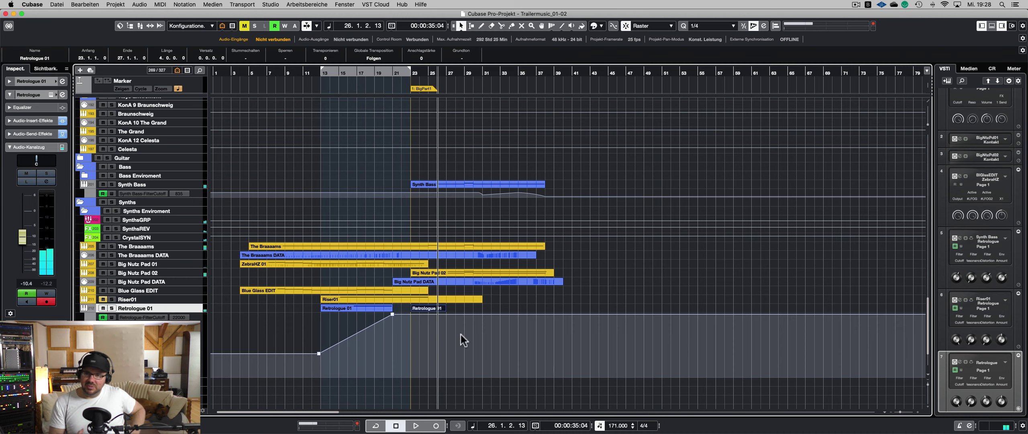
{"action": "left_click", "coordinate": [427, 310]}
{"action": "scroll", "coordinate": [414, 332], "scroll_direction": "up", "scroll_amount": 5}
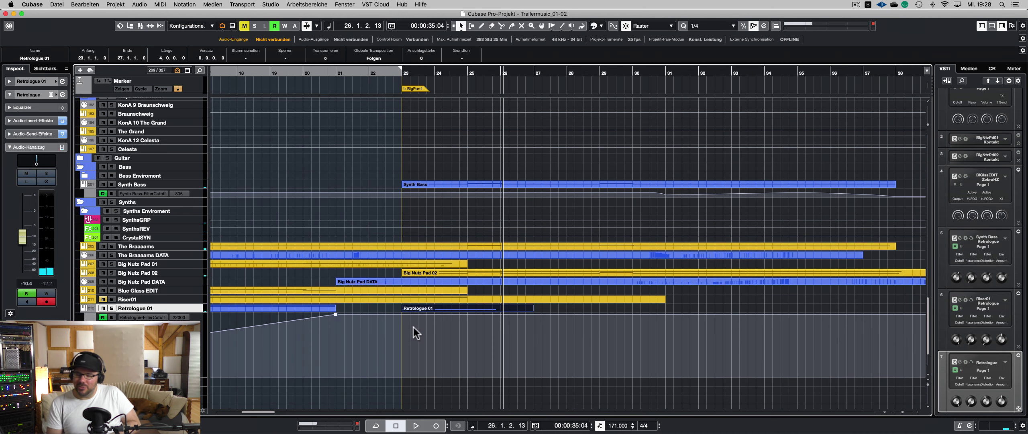
- Draw Retrologue 01's filter cutoff automation falling from bar 23 to its minimum just before bar 26, with a bent curve
{"action": "left_click", "coordinate": [402, 314]}
{"action": "left_click_drag", "start_coordinate": [420, 314], "coordinate": [494, 395]}
{"action": "left_click", "coordinate": [387, 75]}
{"action": "left_click", "coordinate": [455, 345]}
{"action": "key", "text": "space"}
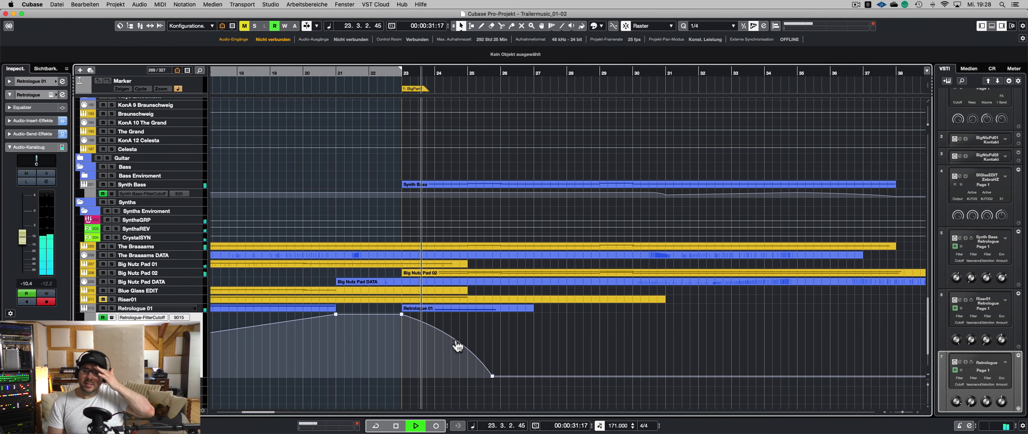
- Bulge the falling filter cutoff curve further outward and audition the transition from about bar 19
{"action": "left_click_drag", "start_coordinate": [457, 345], "coordinate": [464, 336]}
{"action": "key", "text": "space"}
{"action": "key", "text": "space"}
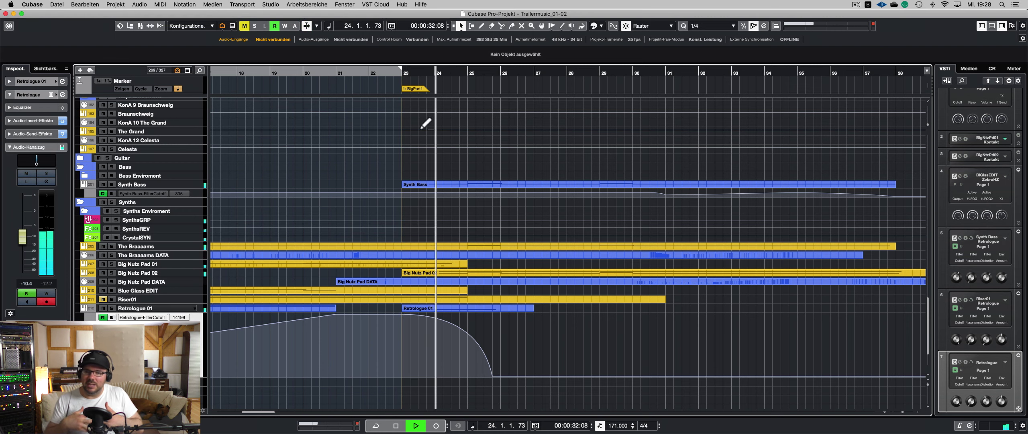
{"action": "key", "text": "space"}
{"action": "left_click", "coordinate": [269, 72]}
{"action": "key", "text": "space"}
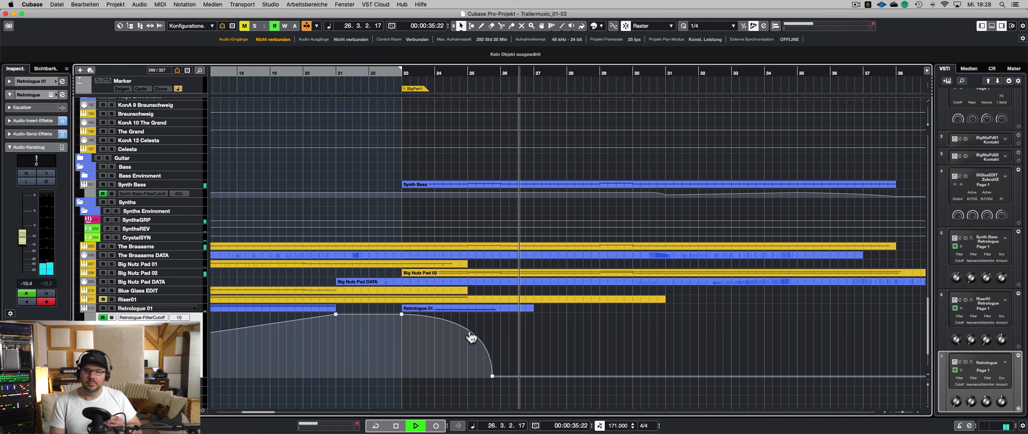
- Hide Retrologue 01's automation lane and review the parts on the other tracks during playback
{"action": "left_click", "coordinate": [83, 307]}
{"action": "scroll", "coordinate": [369, 282], "scroll_direction": "down", "scroll_amount": 5}
{"action": "scroll", "coordinate": [422, 318], "scroll_direction": "up", "scroll_amount": 10}
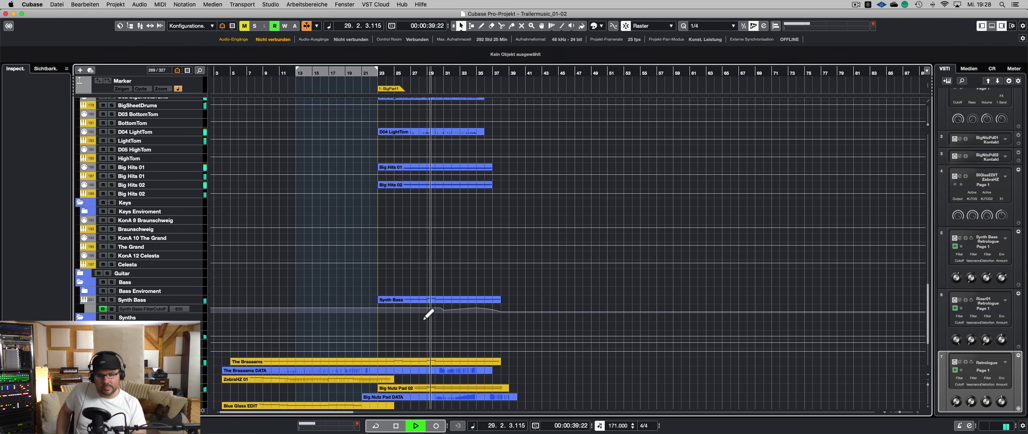
{"action": "scroll", "coordinate": [423, 317], "scroll_direction": "up", "scroll_amount": 12}
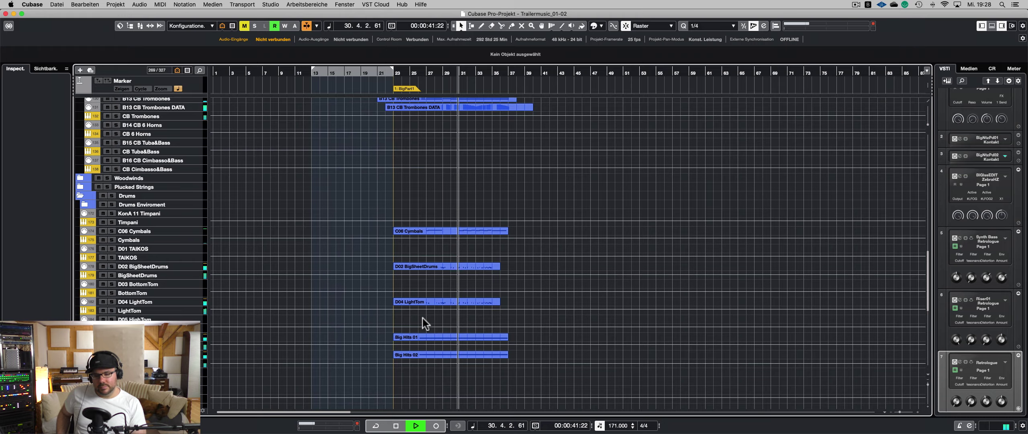
{"action": "scroll", "coordinate": [422, 318], "scroll_direction": "down", "scroll_amount": 12}
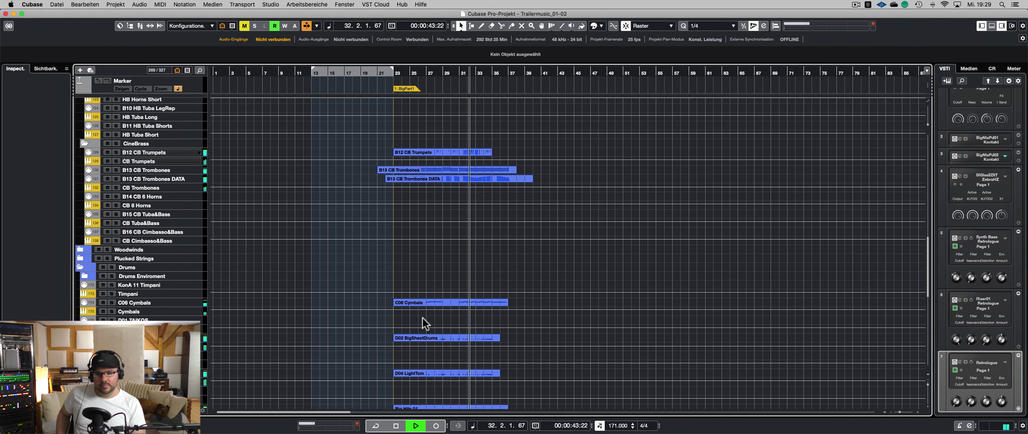
{"action": "scroll", "coordinate": [422, 318], "scroll_direction": "down", "scroll_amount": 15}
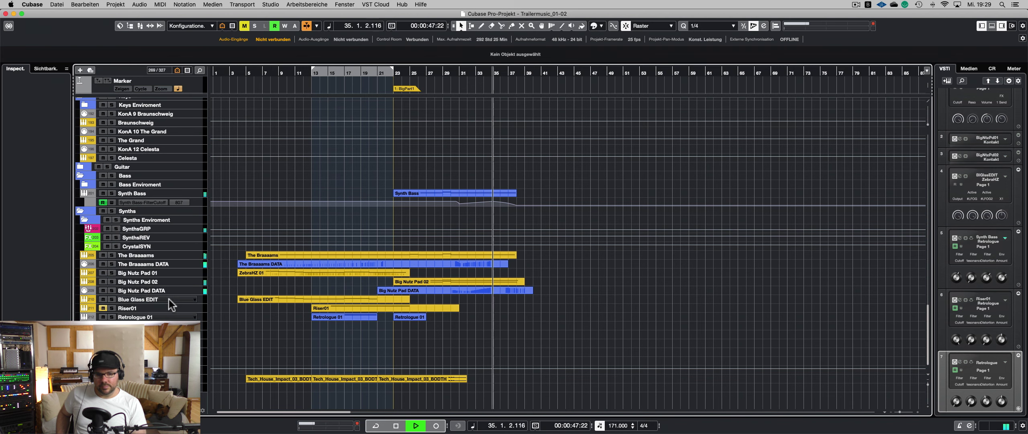
- Duplicate the Riser01 track, turn off automation reading on the copy and unmute it
{"action": "left_click", "coordinate": [160, 305]}
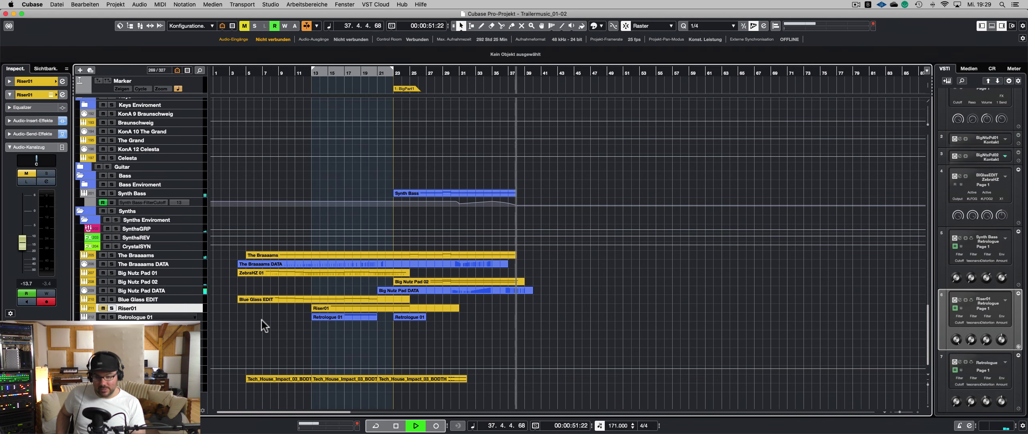
{"action": "key", "text": "super+d"}
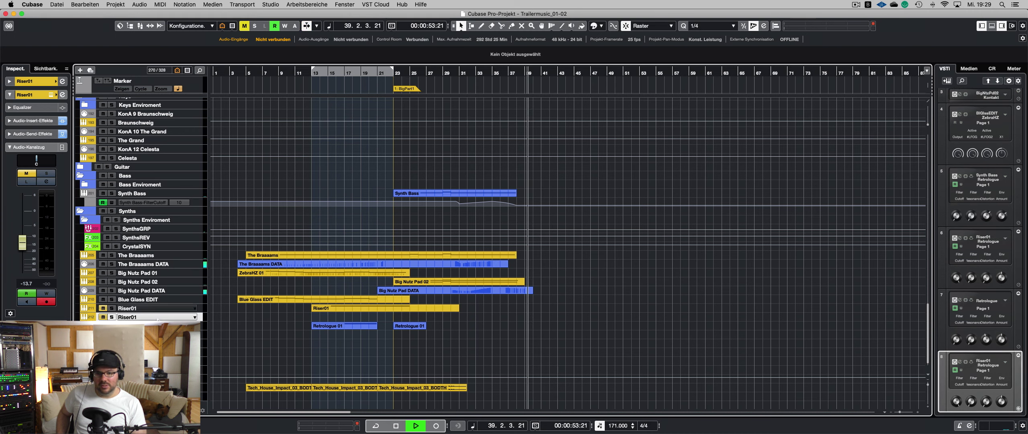
{"action": "left_click", "coordinate": [22, 293]}
{"action": "key", "text": "space"}
{"action": "left_click", "coordinate": [103, 317]}
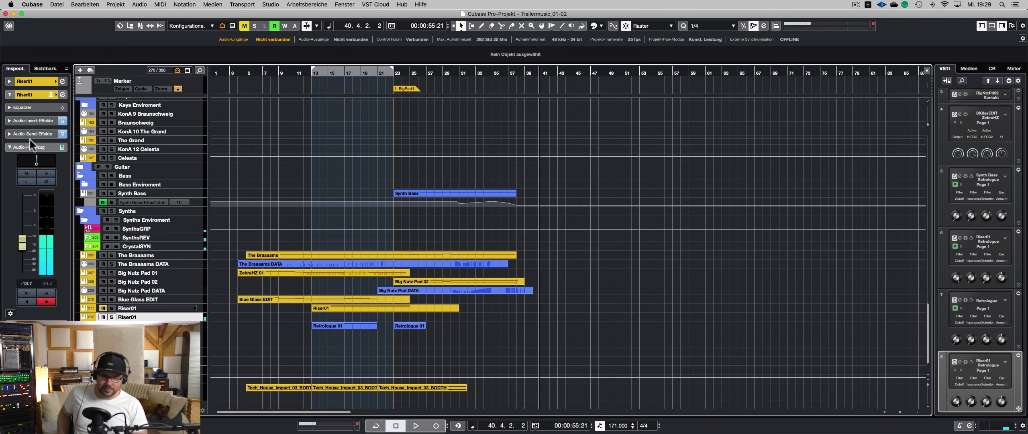
- Bypass the MFreqShifter and MFlanger insert effects on the duplicated Riser01 track
{"action": "left_click", "coordinate": [34, 120]}
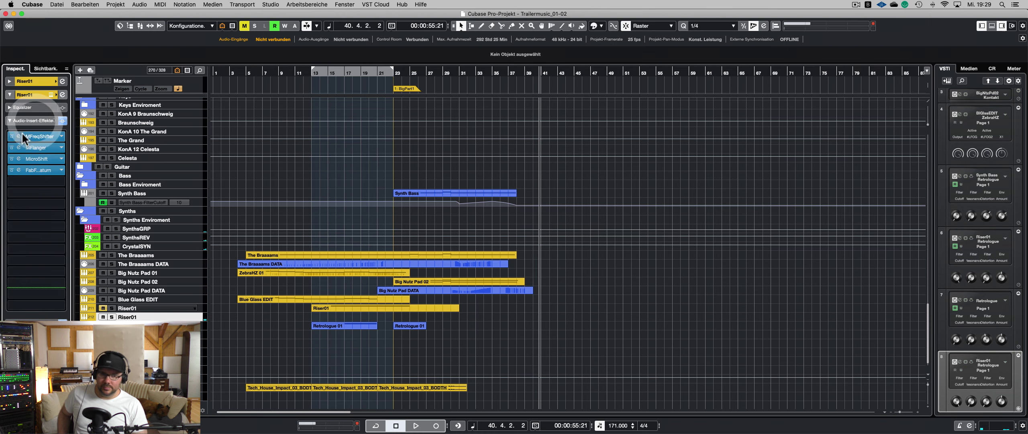
{"action": "left_click", "coordinate": [12, 136]}
{"action": "left_click", "coordinate": [12, 148]}
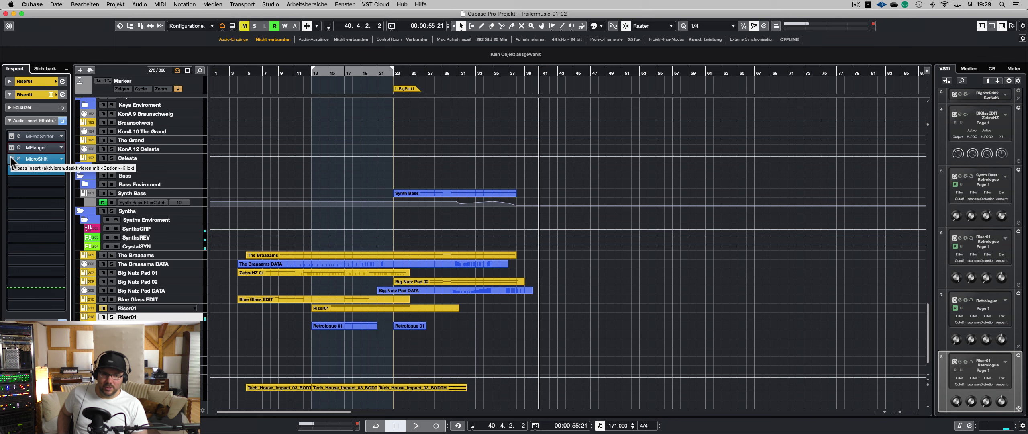
{"action": "left_click", "coordinate": [11, 121]}
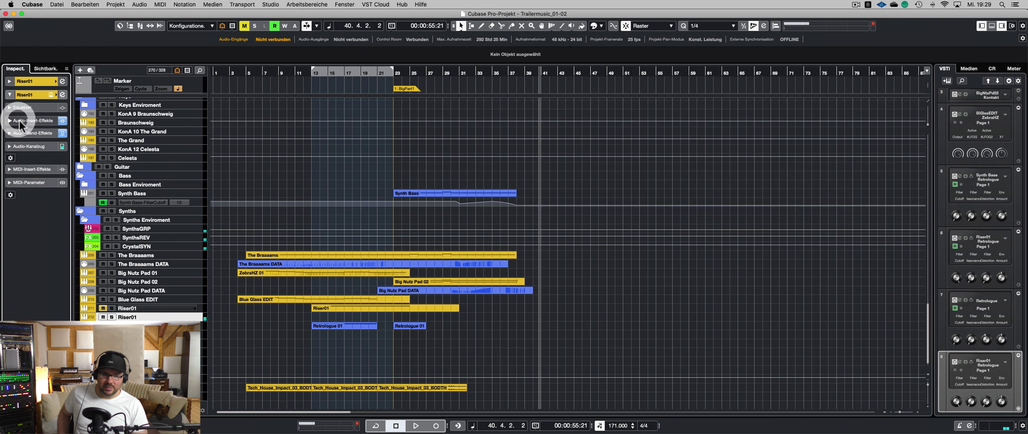
- Balance the duplicated Riser01's channel volume against the mix from about bar 22, setting it to -14.4
{"action": "left_click", "coordinate": [33, 170]}
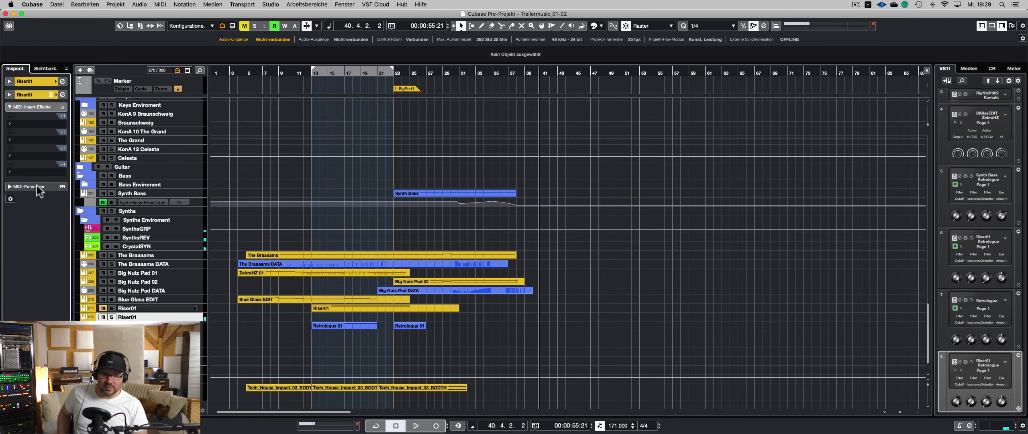
{"action": "left_click", "coordinate": [25, 105]}
{"action": "left_click", "coordinate": [35, 146]}
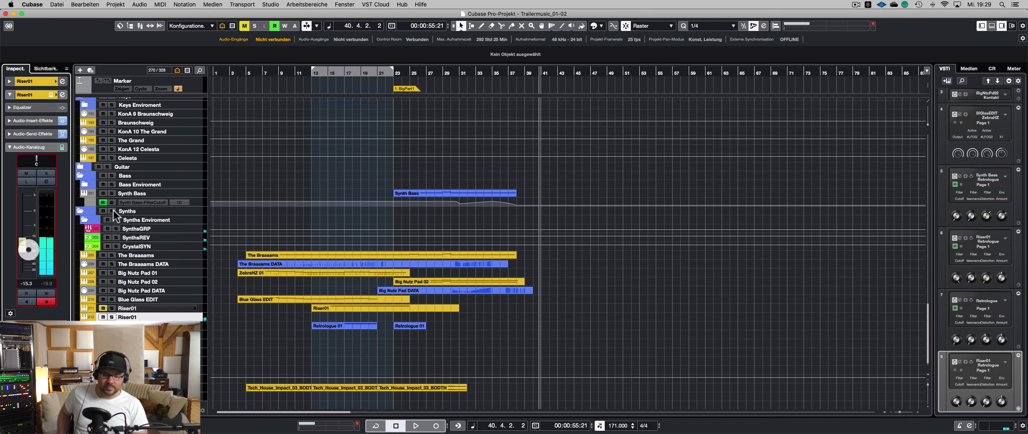
{"action": "double_click", "coordinate": [383, 72]}
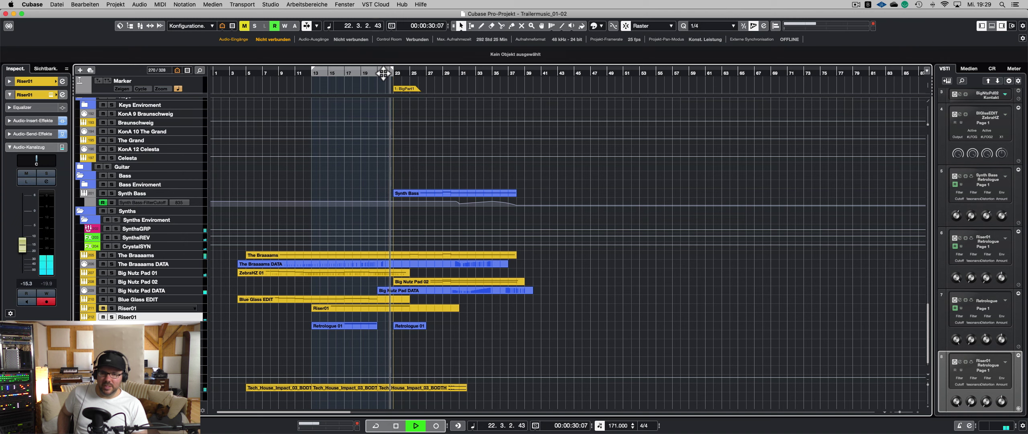
{"action": "left_click_drag", "start_coordinate": [30, 237], "coordinate": [30, 252]}
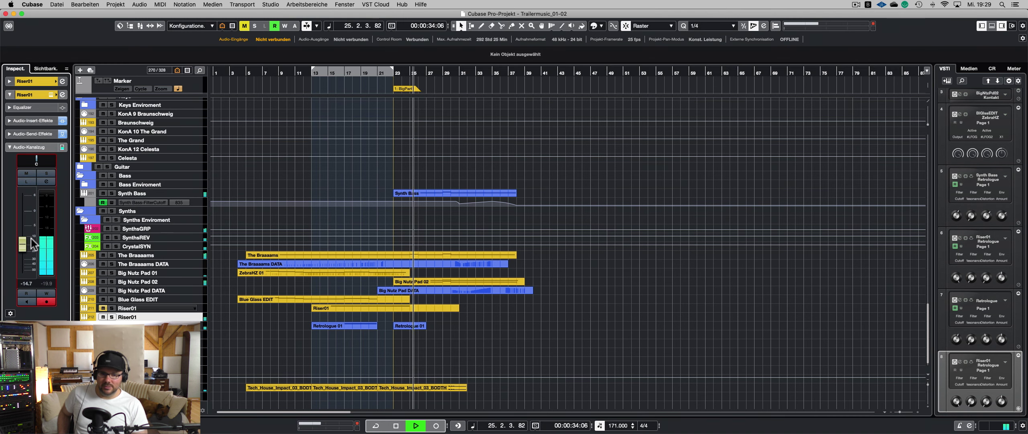
{"action": "left_click_drag", "start_coordinate": [24, 243], "coordinate": [24, 243]}
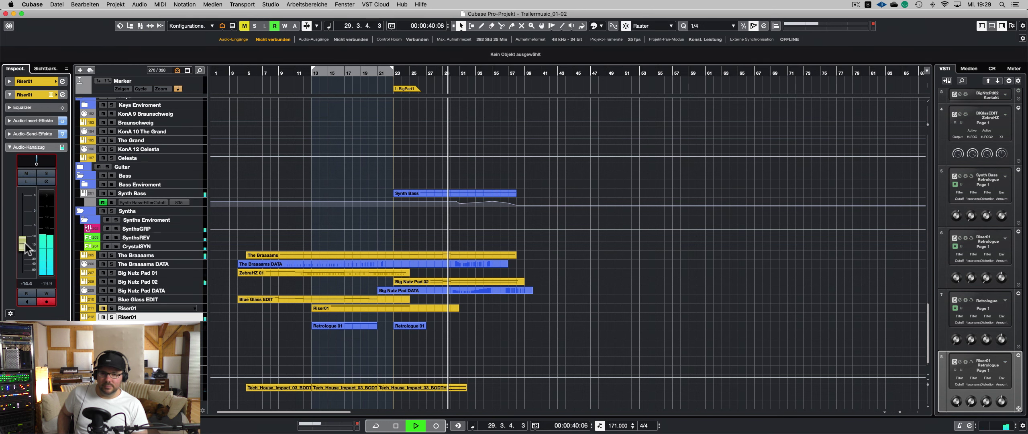
- Record a new part on the duplicated Riser01 track from bar 22 to bar 36 and select it
{"action": "key", "text": "space"}
{"action": "key", "text": "KP_Multiply"}
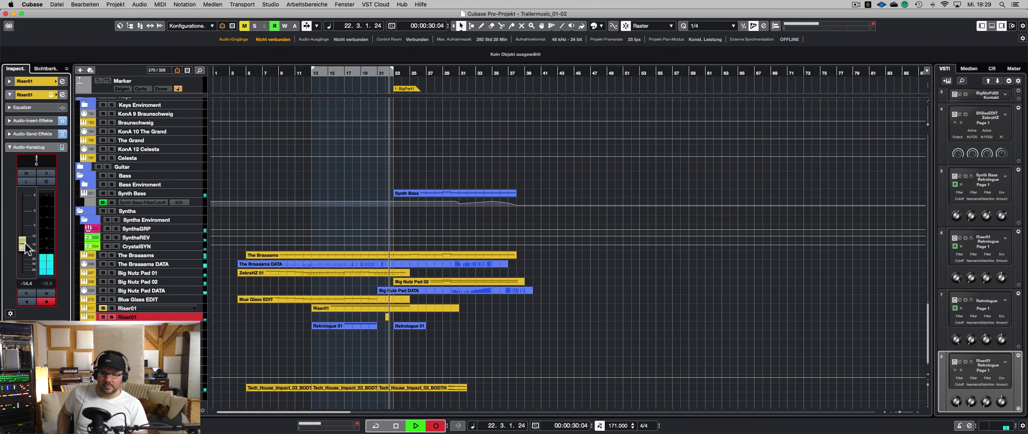
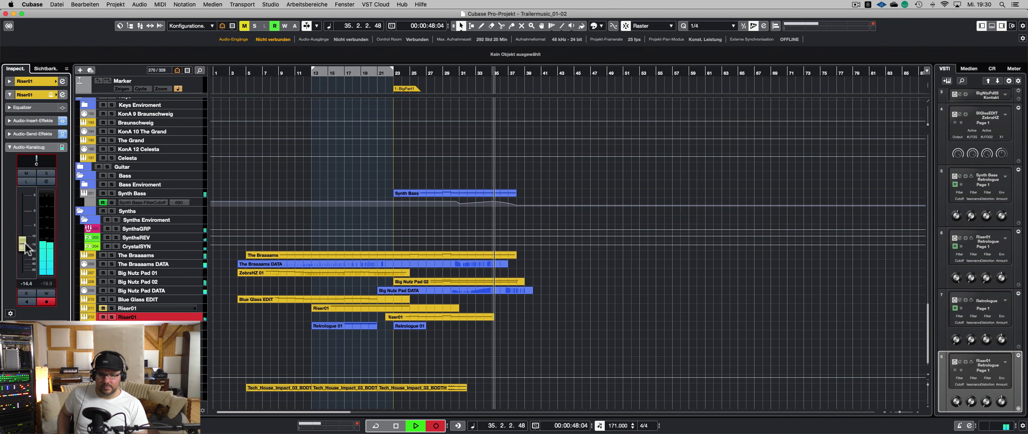
{"action": "key", "text": "KP_Multiply"}
{"action": "key", "text": "space"}
{"action": "left_click", "coordinate": [486, 313]}
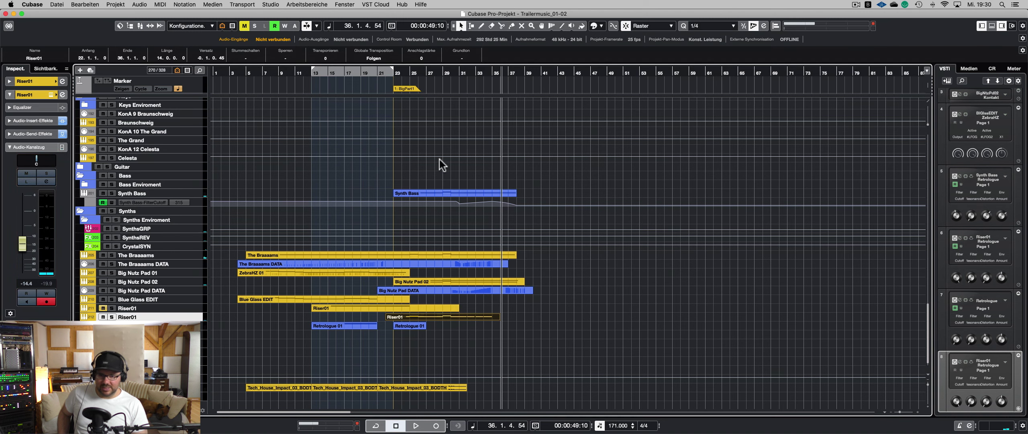
- Solo the duplicated Riser01 track and trim the start of its recorded part to bar 23
{"action": "left_click", "coordinate": [404, 85]}
{"action": "key", "text": "s"}
{"action": "left_click_drag", "start_coordinate": [386, 317], "coordinate": [391, 318]}
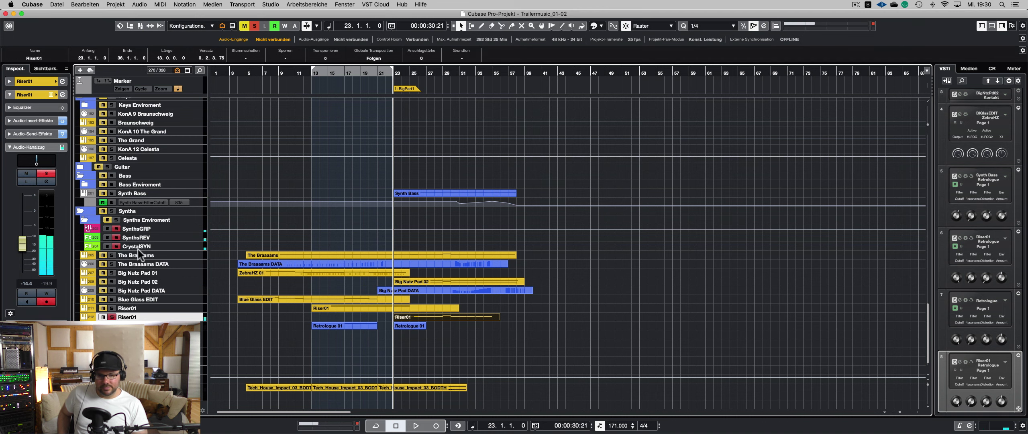
- Shape the filter in the duplicated Riser01's Retrologue with more envelope amount, a cutoff of 1181 Hz and an envelope decay of 5385 ms
{"action": "left_click", "coordinate": [54, 97]}
{"action": "left_click", "coordinate": [51, 95]}
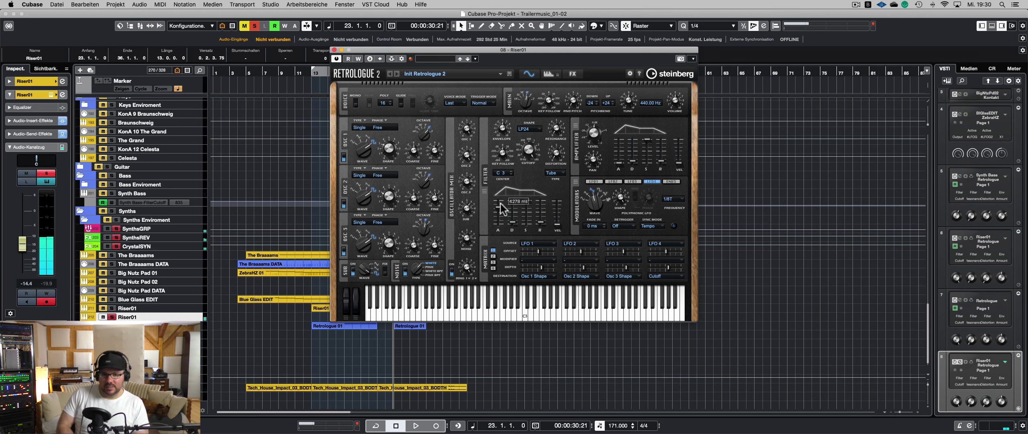
{"action": "left_click_drag", "start_coordinate": [505, 131], "coordinate": [507, 103]}
{"action": "left_click_drag", "start_coordinate": [534, 149], "coordinate": [527, 176]}
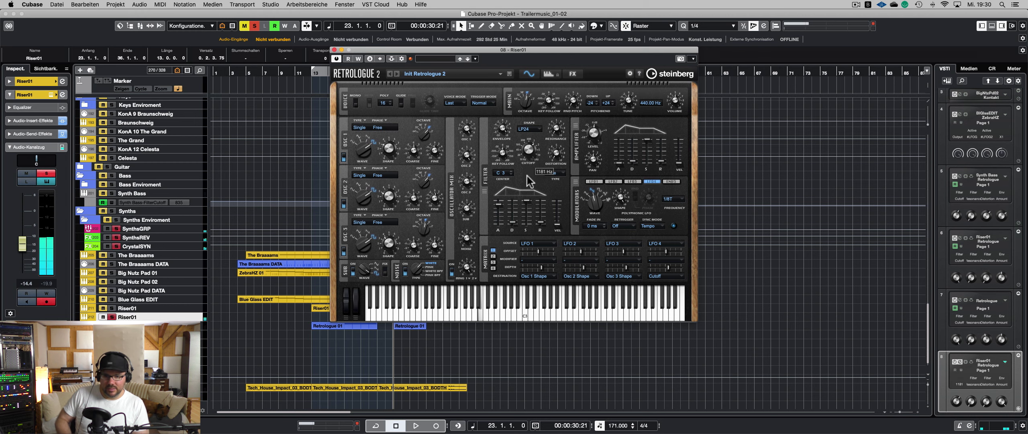
{"action": "mouse_move", "coordinate": [499, 204]}
{"action": "left_mouse_down"}
{"action": "mouse_move", "coordinate": [496, 234]}
{"action": "mouse_move", "coordinate": [516, 209]}
{"action": "mouse_move", "coordinate": [528, 227]}
{"action": "mouse_move", "coordinate": [517, 205]}
{"action": "left_mouse_up"}
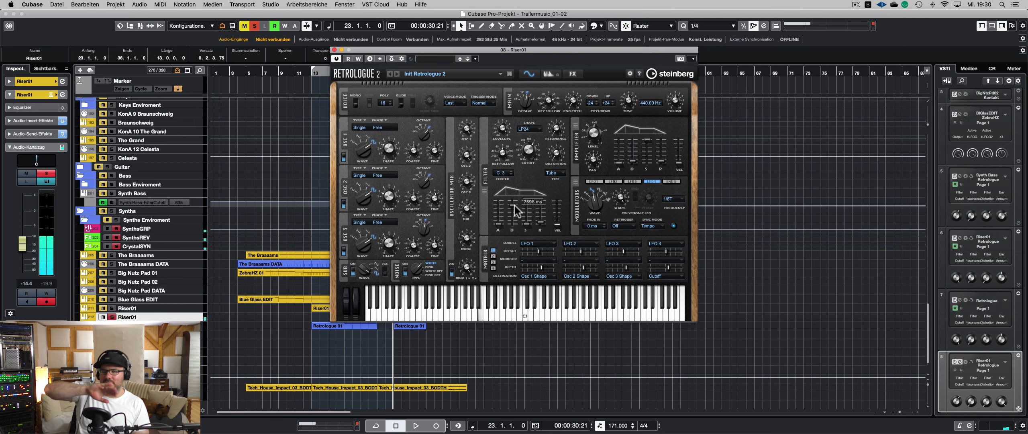
{"action": "left_click", "coordinate": [514, 209]}
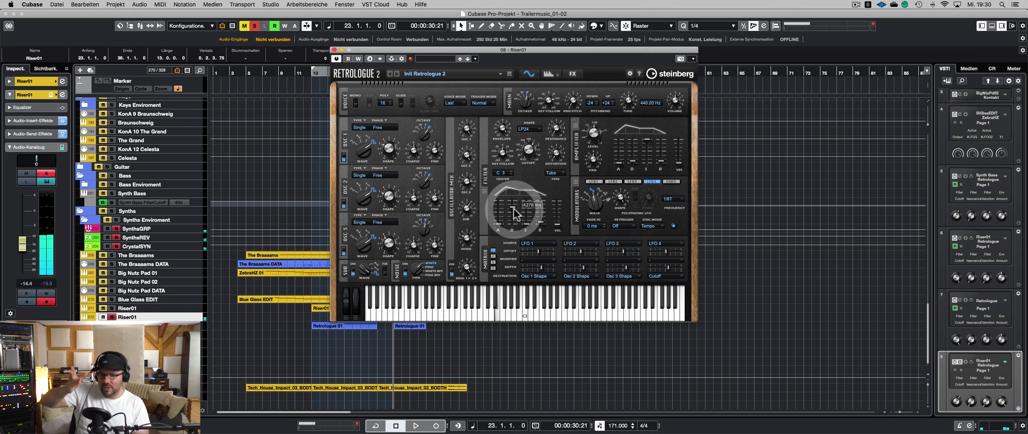
{"action": "left_click", "coordinate": [514, 208]}
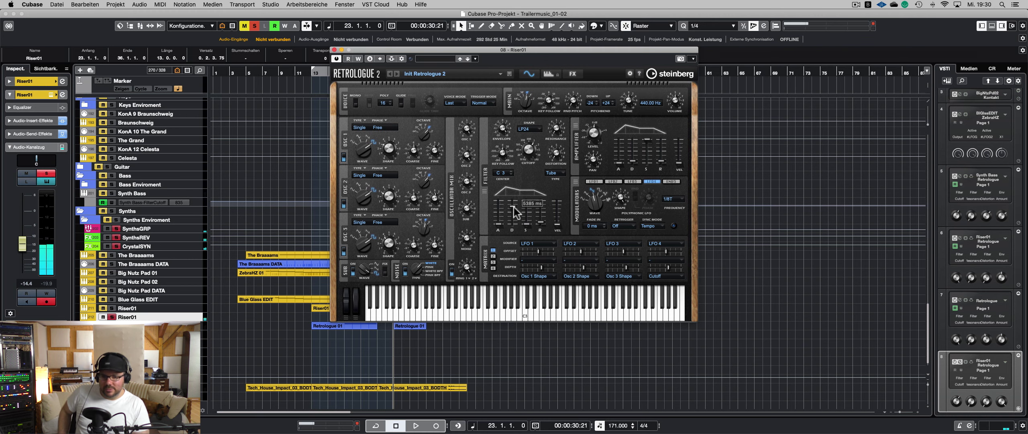
- Play the soloed riser part from bar 23 and set the filter envelope's decay time to 6776 ms
{"action": "key", "text": "KP_1"}
{"action": "key", "text": "space"}
{"action": "key", "text": "KP_0"}
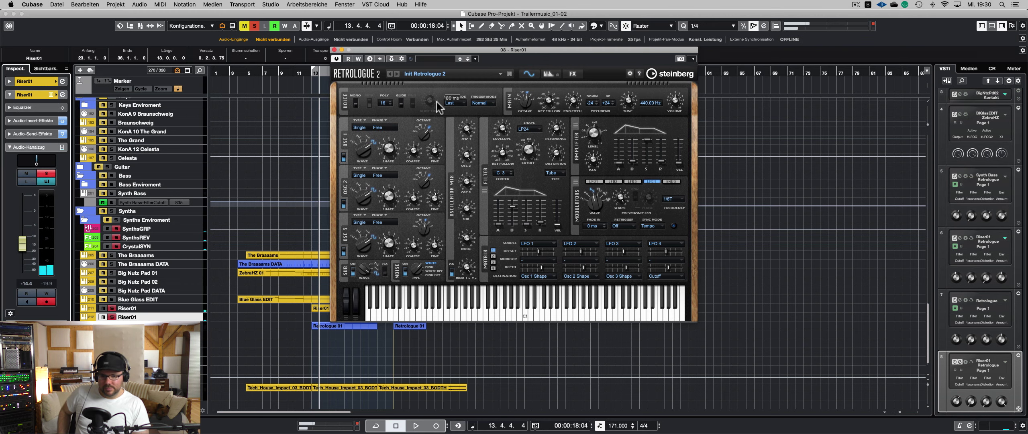
{"action": "left_click_drag", "start_coordinate": [418, 49], "coordinate": [587, 105]}
{"action": "left_click", "coordinate": [396, 72]}
{"action": "key", "text": "KP_Enter"}
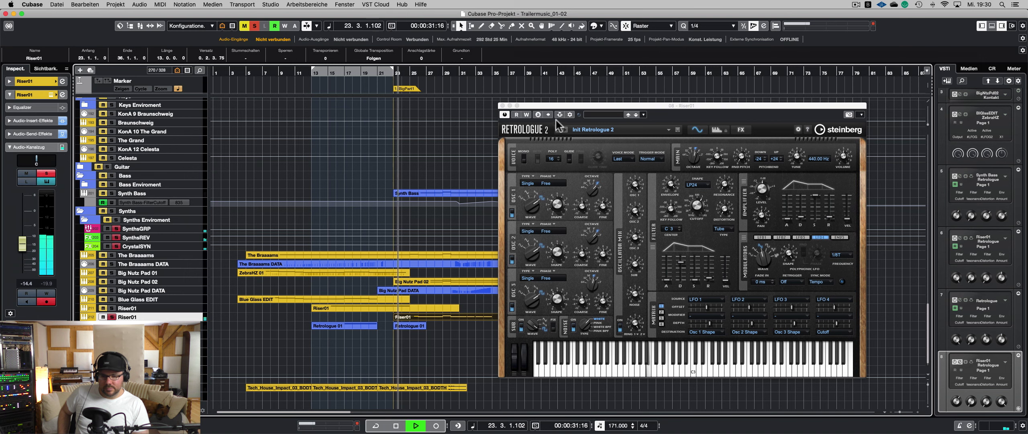
{"action": "left_click", "coordinate": [682, 259]}
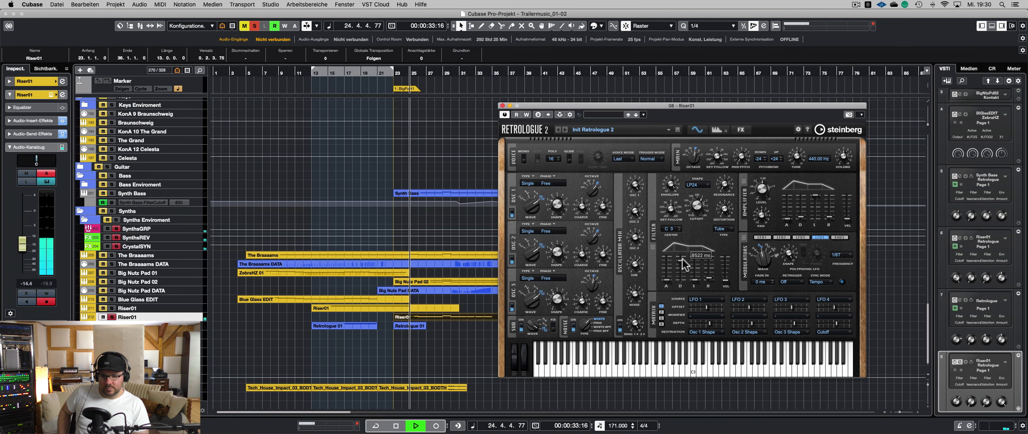
{"action": "mouse_move", "coordinate": [681, 259]}
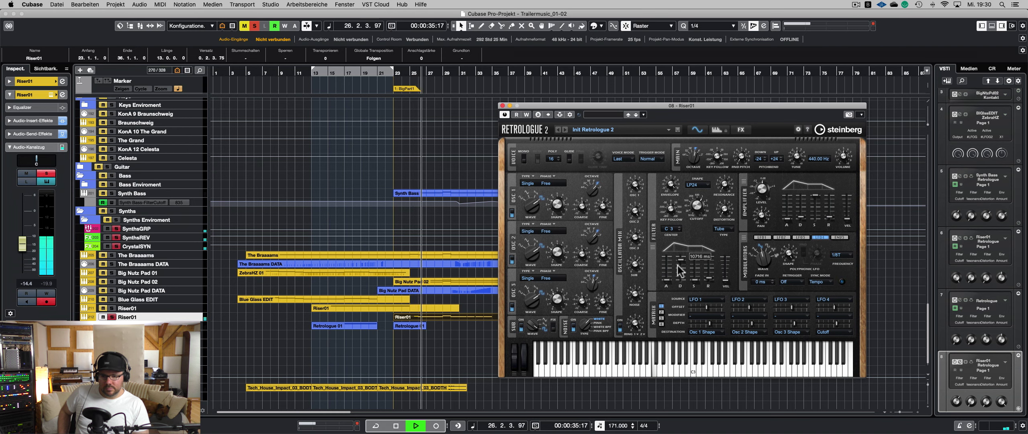
{"action": "left_click", "coordinate": [666, 285]}
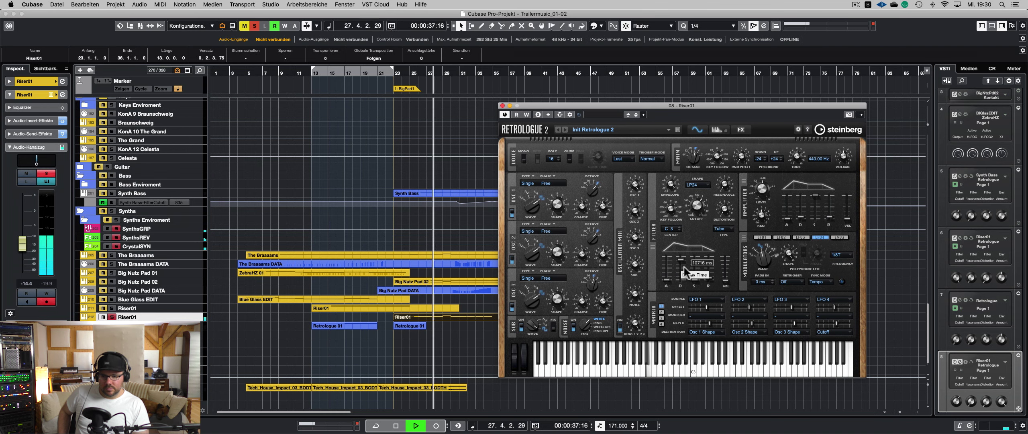
{"action": "left_click", "coordinate": [680, 262]}
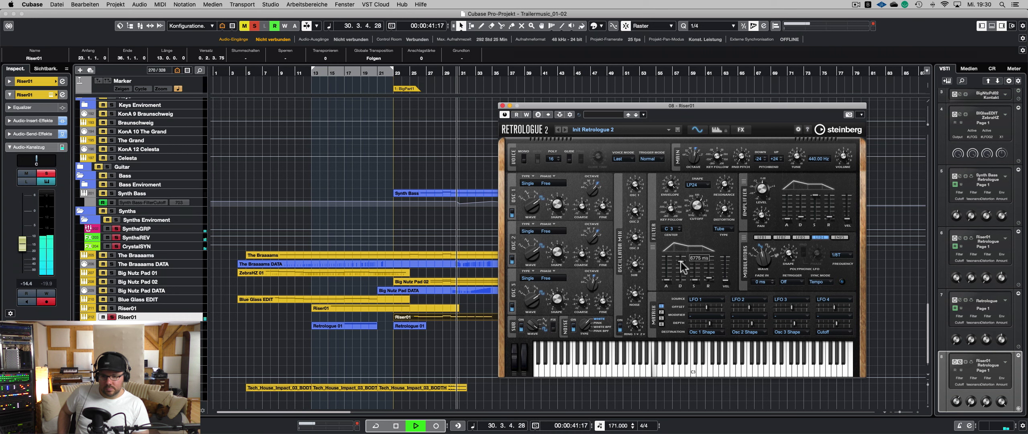
{"action": "key", "text": "shift+1"}
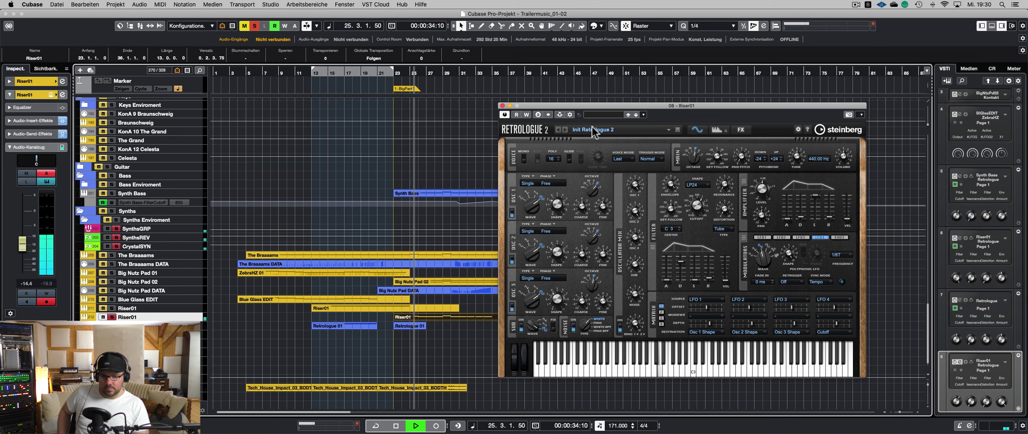
- Close the Retrologue window and open the duplicated Riser01's recorded part in the Key Editor
{"action": "left_click", "coordinate": [502, 106]}
{"action": "left_click", "coordinate": [460, 311]}
{"action": "double_click", "coordinate": [460, 314]}
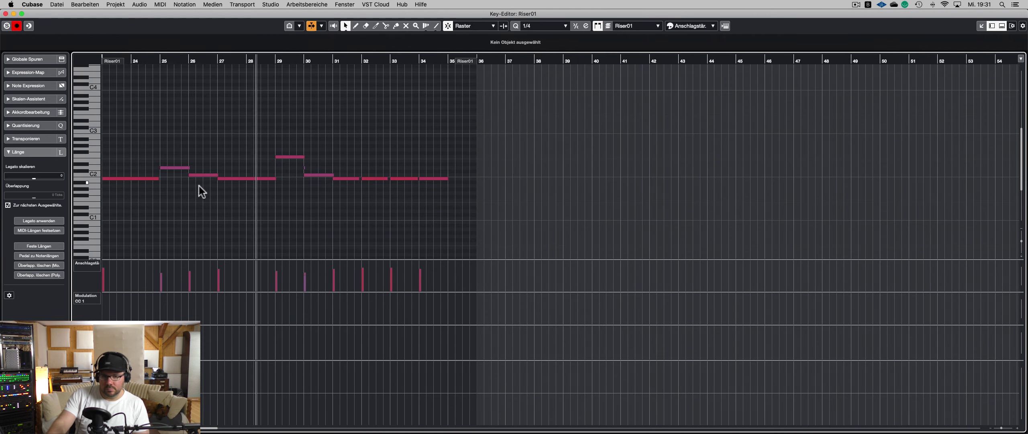
- Lengthen all notes in the riser part slightly together and stop playback
{"action": "key", "text": "super+a"}
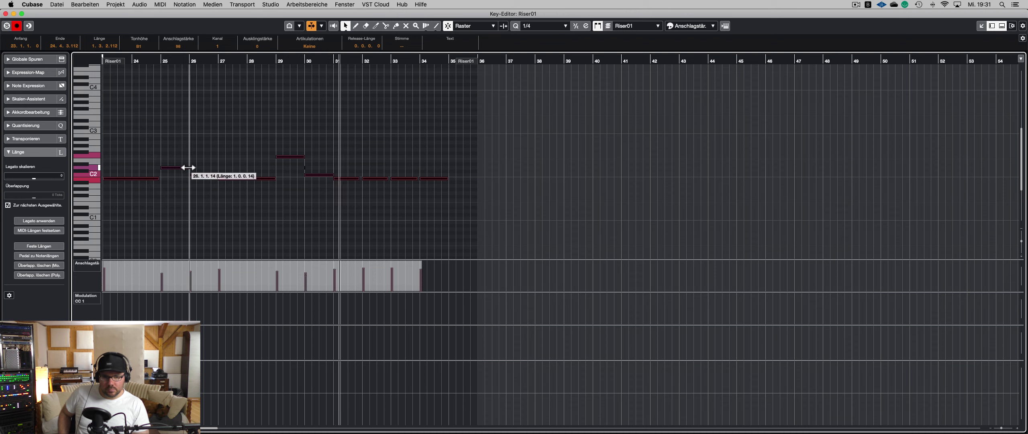
{"action": "left_click_drag", "start_coordinate": [177, 168], "coordinate": [190, 168]}
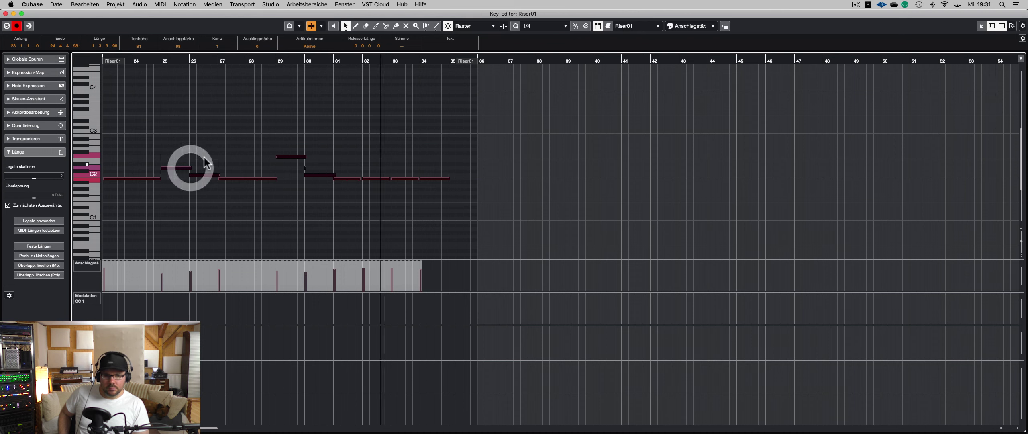
{"action": "scroll", "coordinate": [208, 163], "scroll_direction": "left", "scroll_amount": 3}
{"action": "key", "text": "space"}
{"action": "left_click", "coordinate": [321, 138]}
{"action": "key", "text": "super+a"}
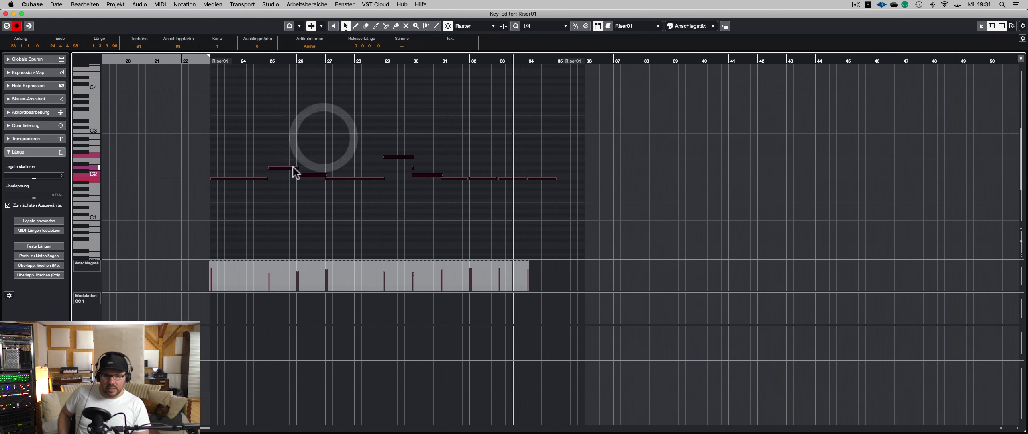
- Shorten all notes in the riser part together so that clear gaps separate them
{"action": "left_click", "coordinate": [255, 168]}
{"action": "left_click", "coordinate": [402, 162]}
{"action": "left_click", "coordinate": [390, 171]}
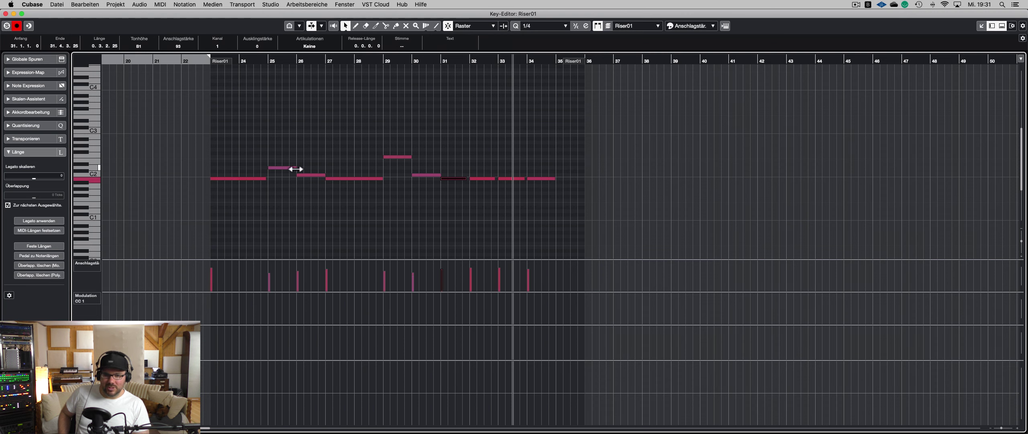
{"action": "key", "text": "super+a"}
{"action": "left_click_drag", "start_coordinate": [293, 169], "coordinate": [284, 168]}
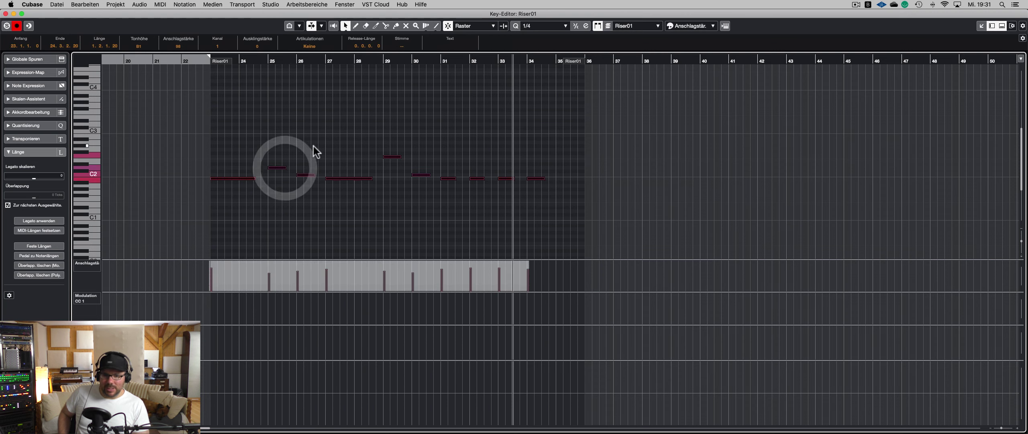
- Delete the part's last note at bar 34 and return to the project window
{"action": "left_click_drag", "start_coordinate": [548, 157], "coordinate": [537, 179]}
{"action": "key", "text": "Delete"}
{"action": "key", "text": "KP_2"}
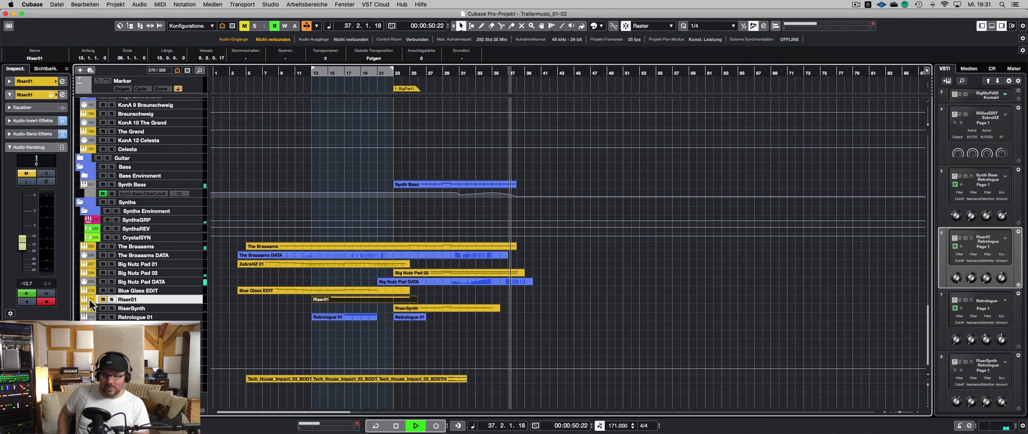
- Show the Riser01 track's automation lanes and split its part at bar 21, keeping the section from bar 13 selected
{"action": "left_click", "coordinate": [89, 302]}
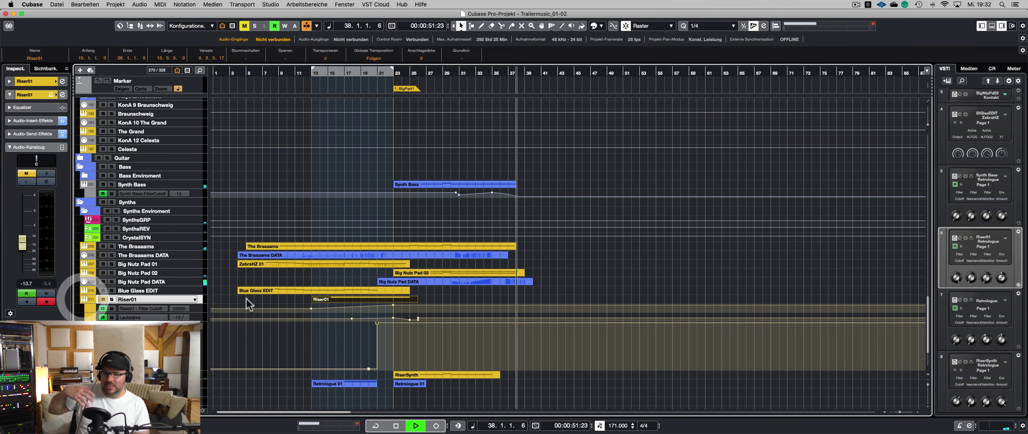
{"action": "key", "text": "space"}
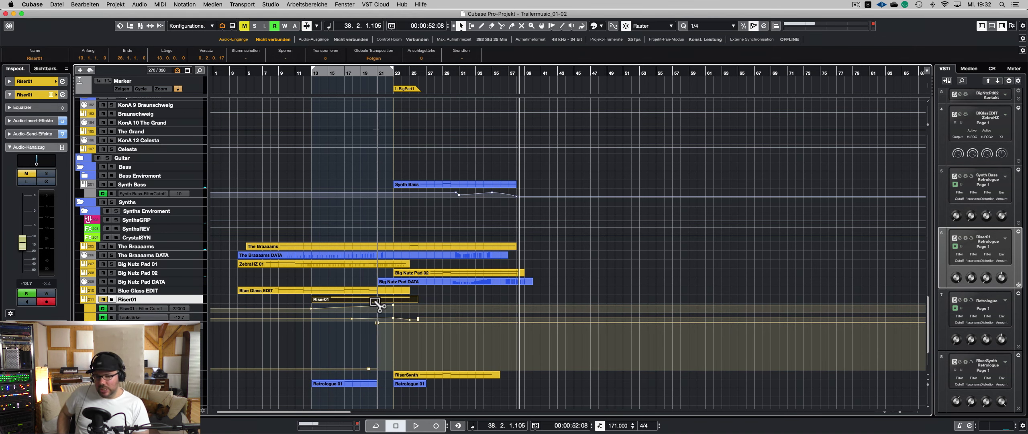
{"action": "left_click", "coordinate": [312, 72]}
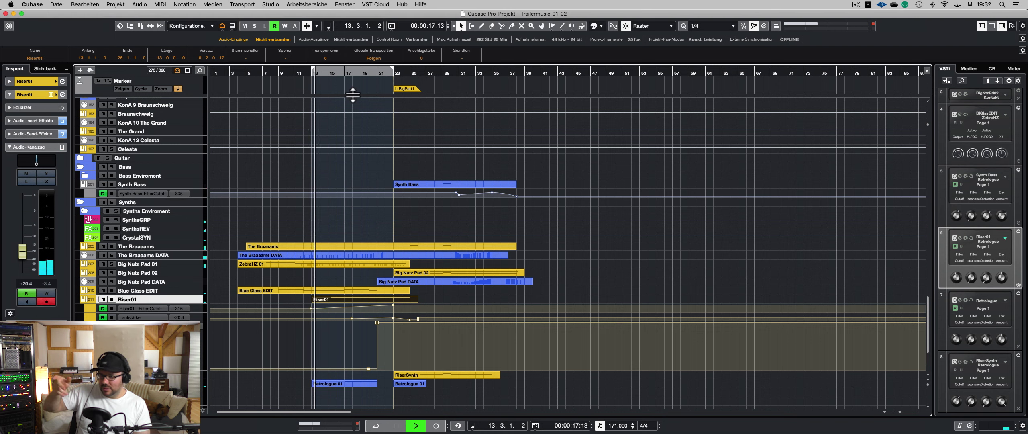
{"action": "left_click", "coordinate": [377, 299], "text": "alt"}
{"action": "left_click", "coordinate": [351, 299]}
{"action": "key", "text": "space"}
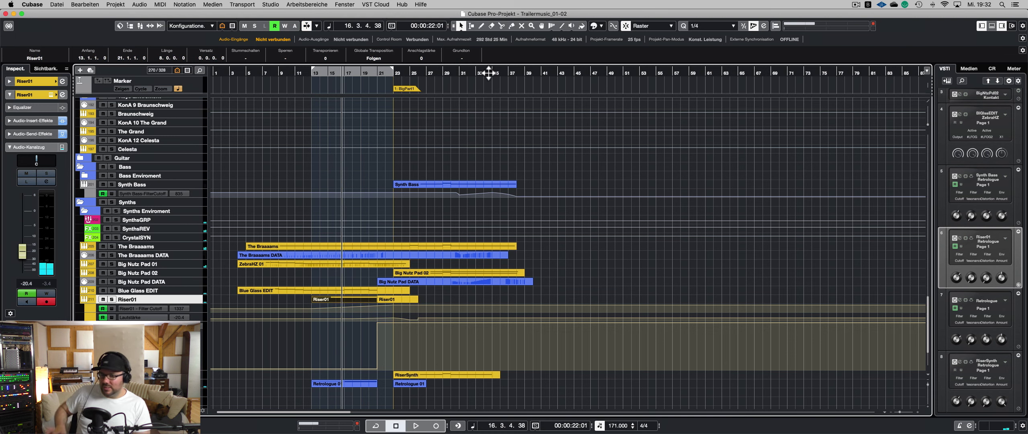
- Play through the closing bars and add a marker named END at bar 35
{"action": "double_click", "coordinate": [488, 74]}
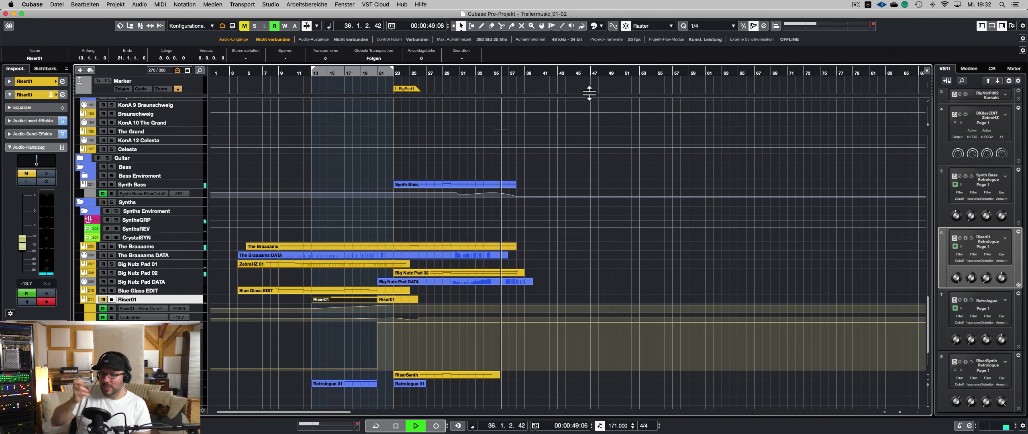
{"action": "left_click", "coordinate": [471, 73]}
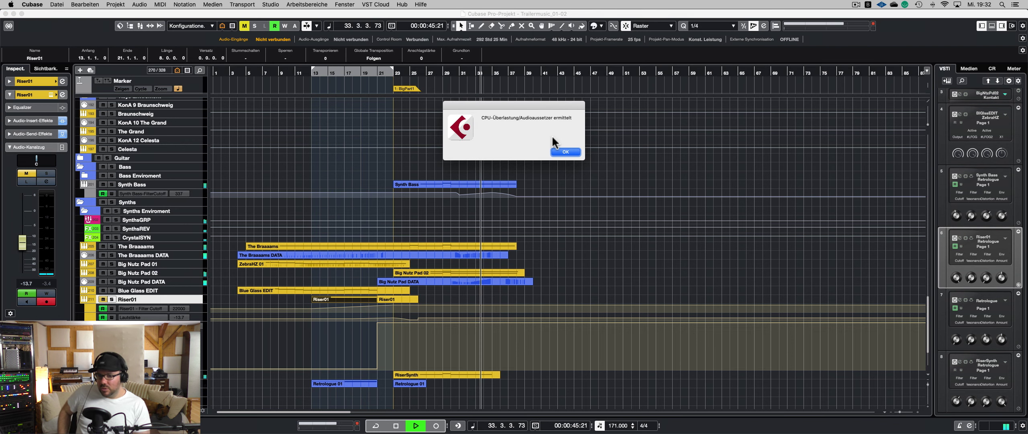
{"action": "left_click", "coordinate": [565, 152]}
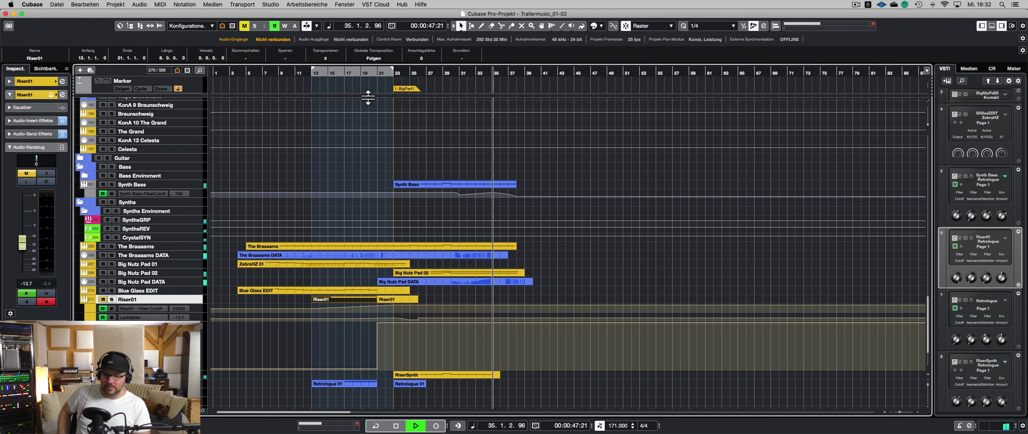
{"action": "key", "text": "space"}
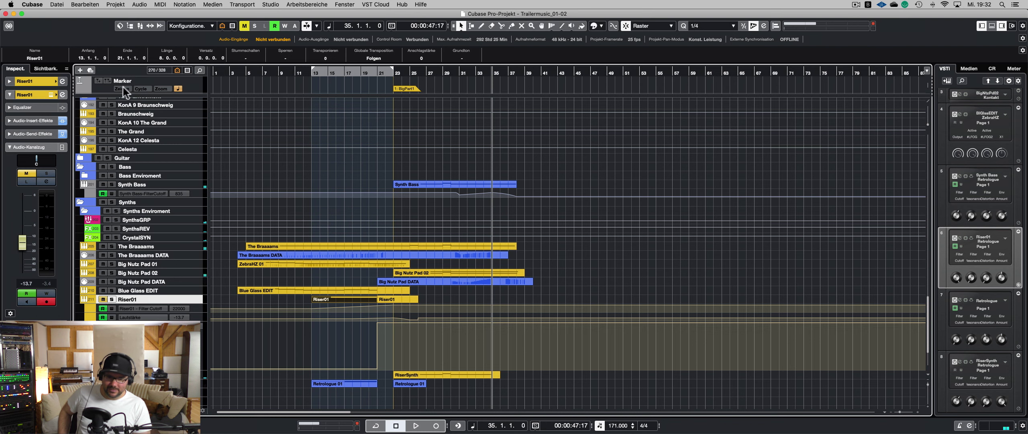
{"action": "left_click", "coordinate": [98, 80]}
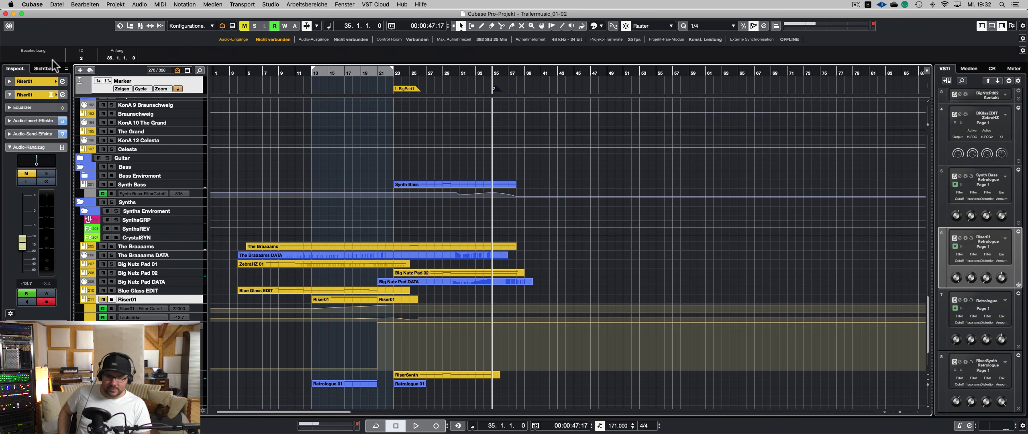
{"action": "left_click", "coordinate": [30, 57]}
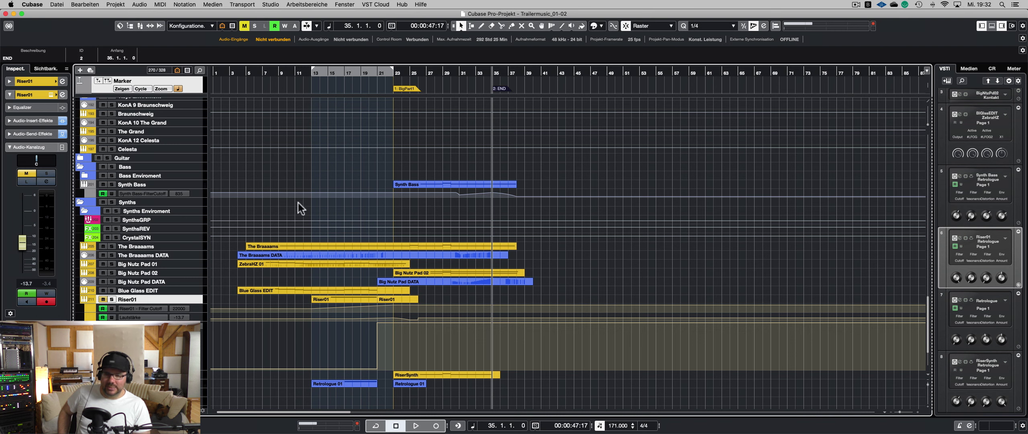
- Copy the Riser01 part from bar 13 to bar 27 so that it ends at the END marker, and play into it
{"action": "left_click_drag", "start_coordinate": [350, 299], "coordinate": [468, 299]}
{"action": "left_click_drag", "start_coordinate": [424, 72], "coordinate": [417, 73]}
{"action": "key", "text": "space"}
{"action": "key", "text": "h"}
{"action": "key", "text": "h"}
{"action": "key", "text": "h"}
{"action": "key", "text": "h"}
{"action": "key", "text": "h"}
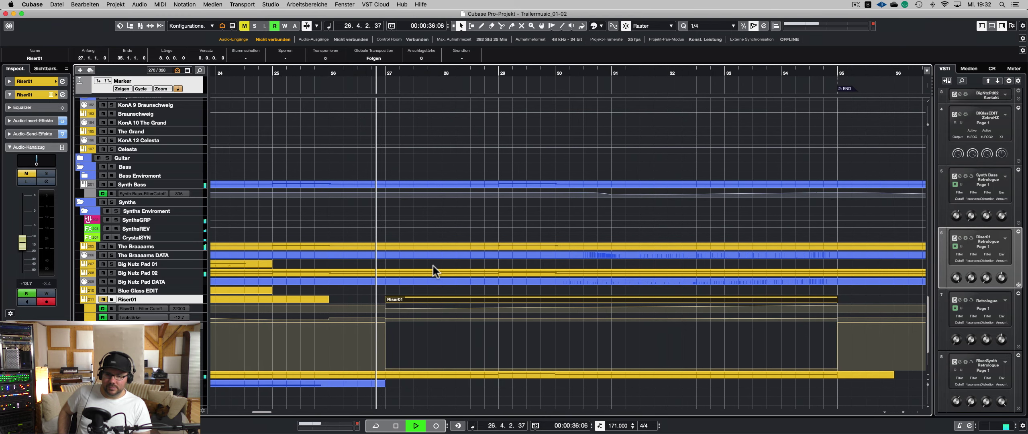
{"action": "key", "text": "g"}
{"action": "key", "text": "g"}
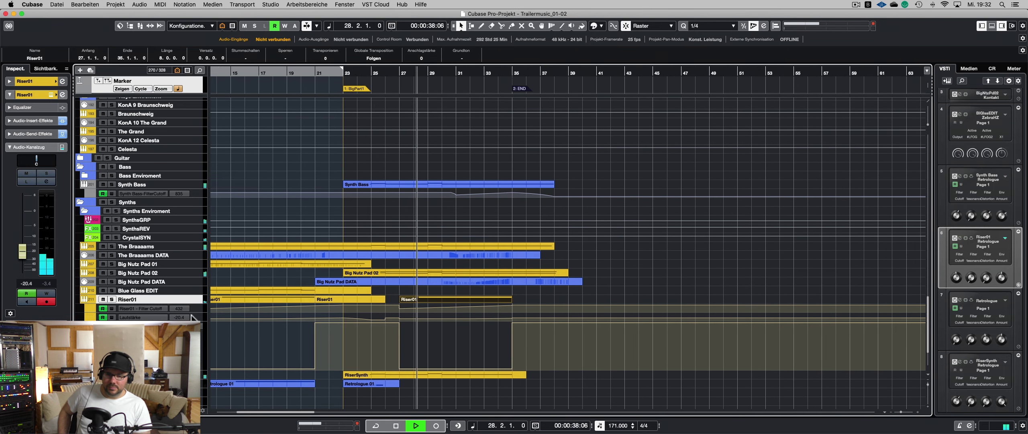
- Enlarge the Riser01 volume lane and replace the automation under the copied part with a ramp up to -3.19 at bar 35
{"action": "left_click", "coordinate": [196, 317]}
{"action": "left_click_drag", "start_coordinate": [199, 321], "coordinate": [199, 393]}
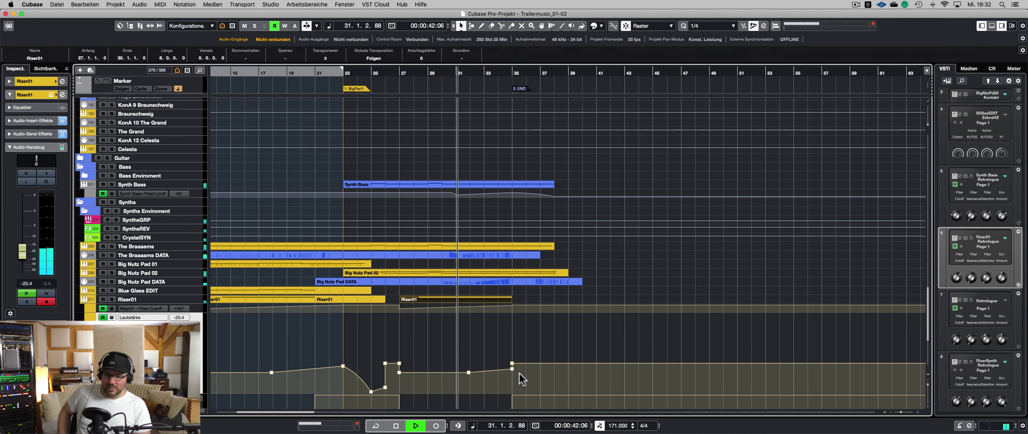
{"action": "left_click_drag", "start_coordinate": [525, 357], "coordinate": [462, 376]}
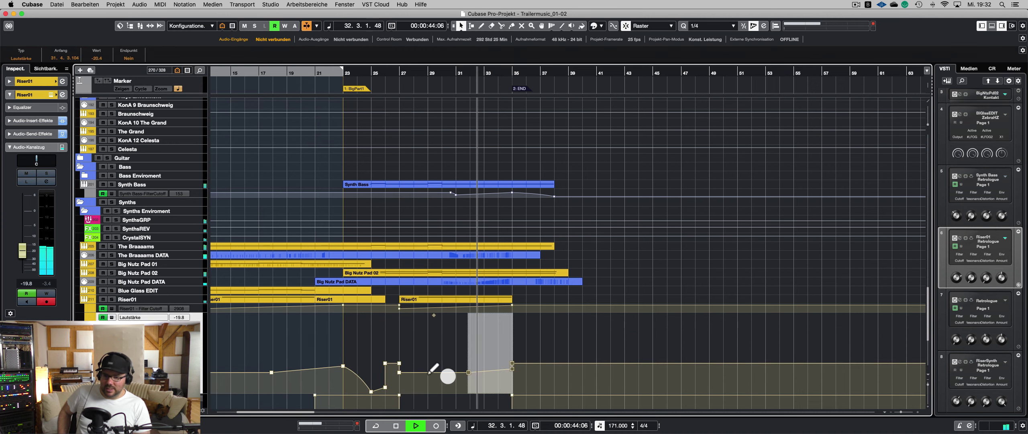
{"action": "key", "text": "Delete"}
{"action": "left_click_drag", "start_coordinate": [397, 373], "coordinate": [507, 345]}
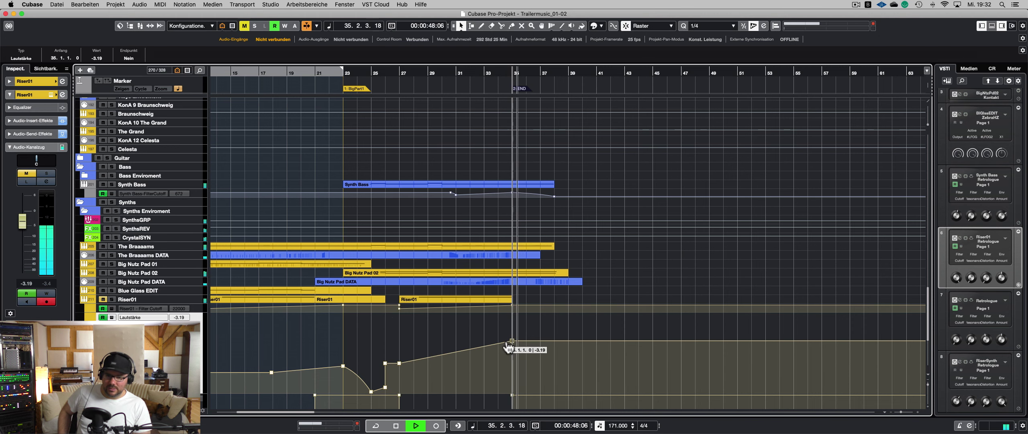
- Bend the volume ramp between bars 27 and 35 into an early-rising curve while playing from bar 26
{"action": "left_click", "coordinate": [388, 72]}
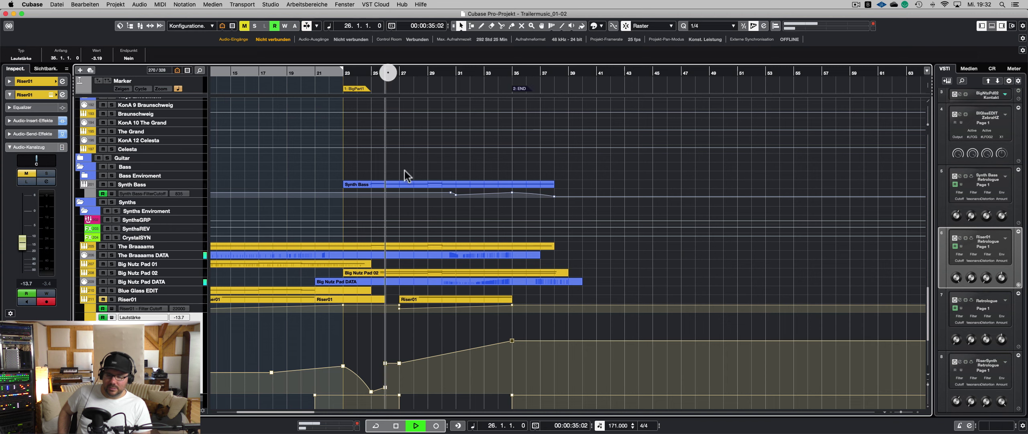
{"action": "left_click_drag", "start_coordinate": [454, 352], "coordinate": [449, 351]}
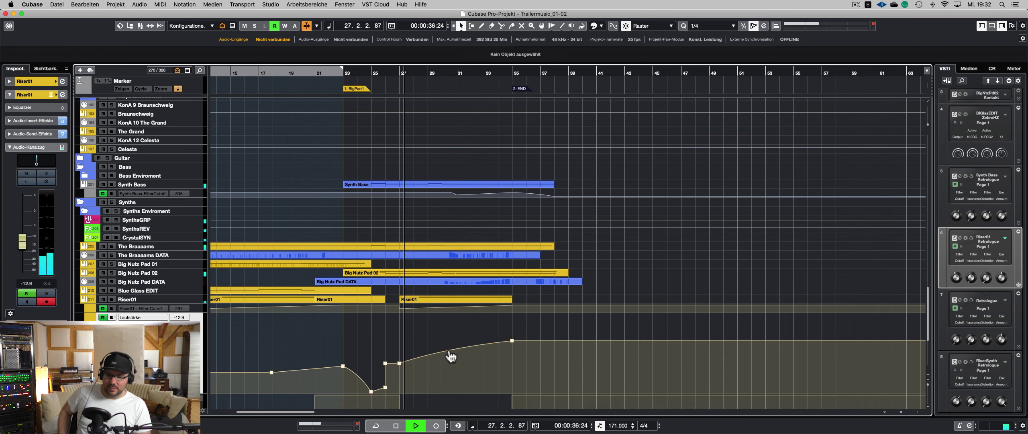
{"action": "left_click", "coordinate": [444, 349]}
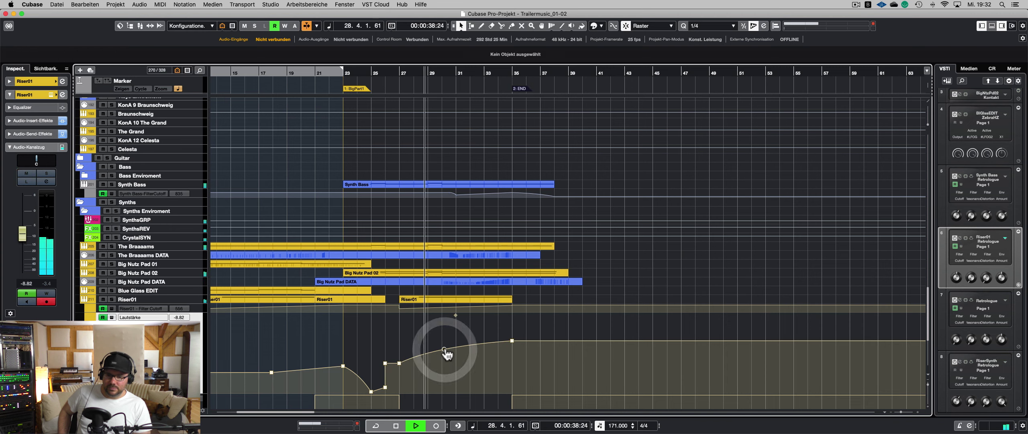
- Enlarge the Riser01 Filter Cutoff lane and hold the cutoff at 22000 under the copied part from bar 27 to 35
{"action": "key", "text": "Up"}
{"action": "key", "text": "alt+Down"}
{"action": "scroll", "coordinate": [442, 345], "scroll_direction": "down", "scroll_amount": 4}
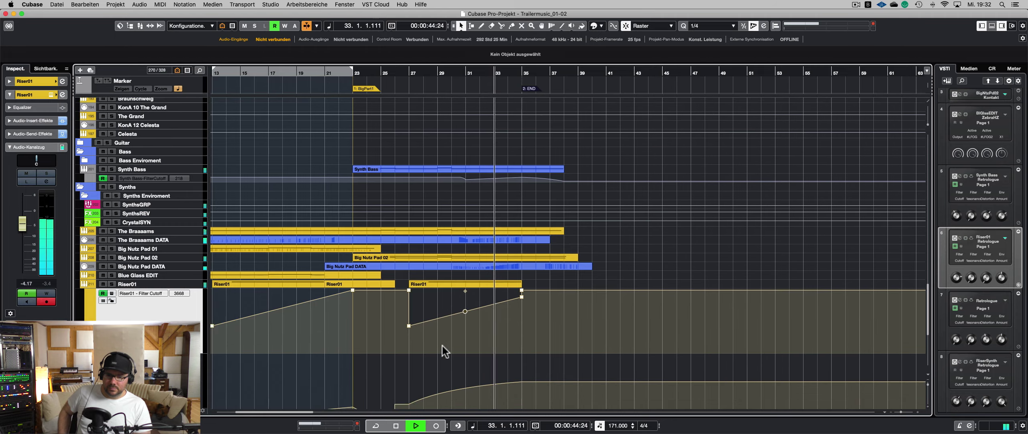
{"action": "scroll", "coordinate": [442, 346], "scroll_direction": "down", "scroll_amount": 2}
{"action": "scroll", "coordinate": [441, 346], "scroll_direction": "left", "scroll_amount": 1}
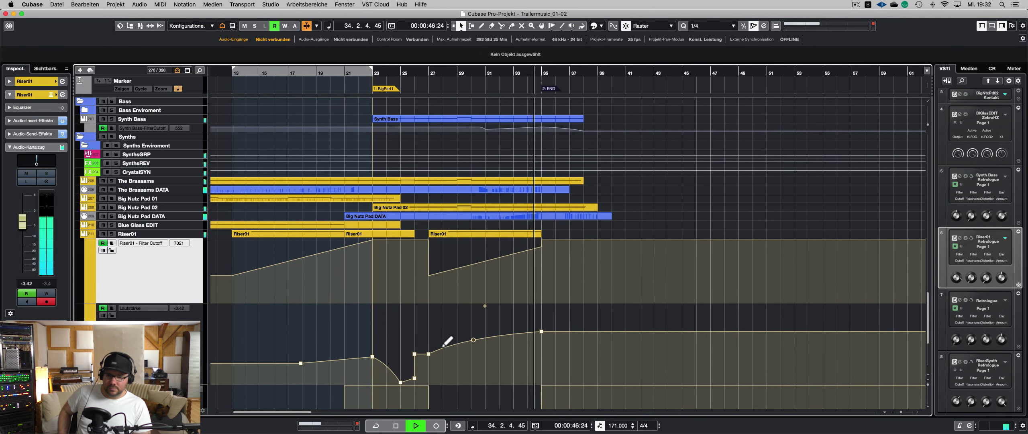
{"action": "key", "text": "m"}
{"action": "left_click", "coordinate": [461, 219]}
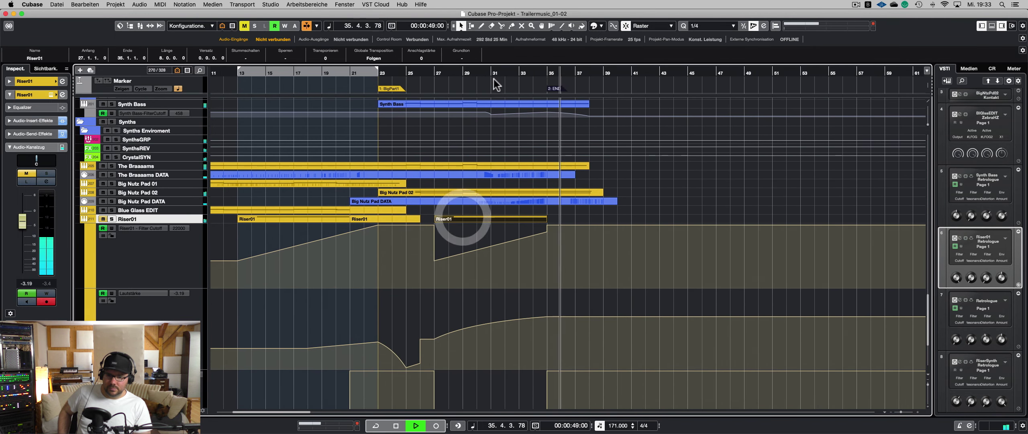
{"action": "left_click", "coordinate": [489, 71]}
{"action": "key", "text": "s"}
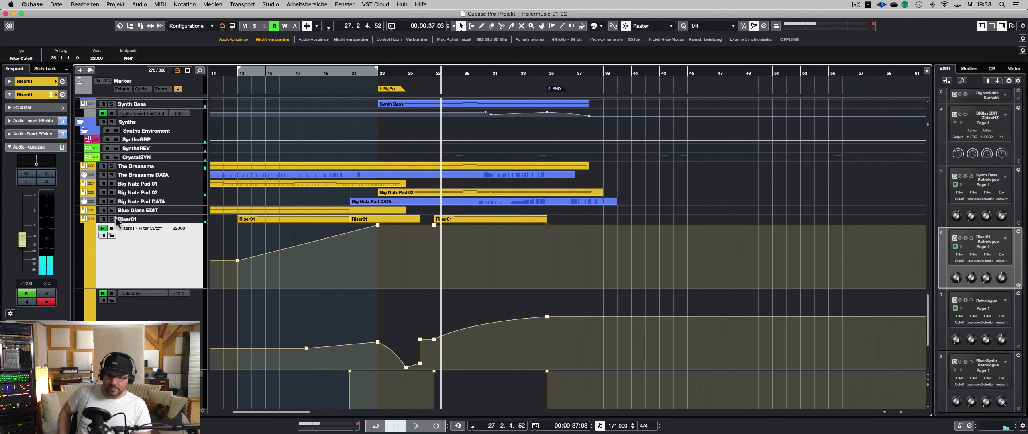
- Lower the volume point at bar 27 to -32.6, bend the ramp into a late-rising curve and play from bar 26
{"action": "left_click_drag", "start_coordinate": [434, 339], "coordinate": [435, 365]}
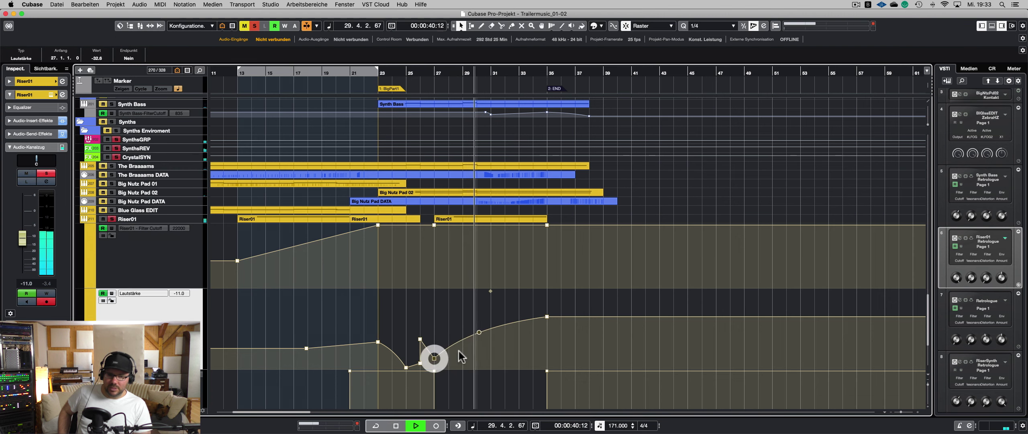
{"action": "left_click_drag", "start_coordinate": [481, 330], "coordinate": [495, 344]}
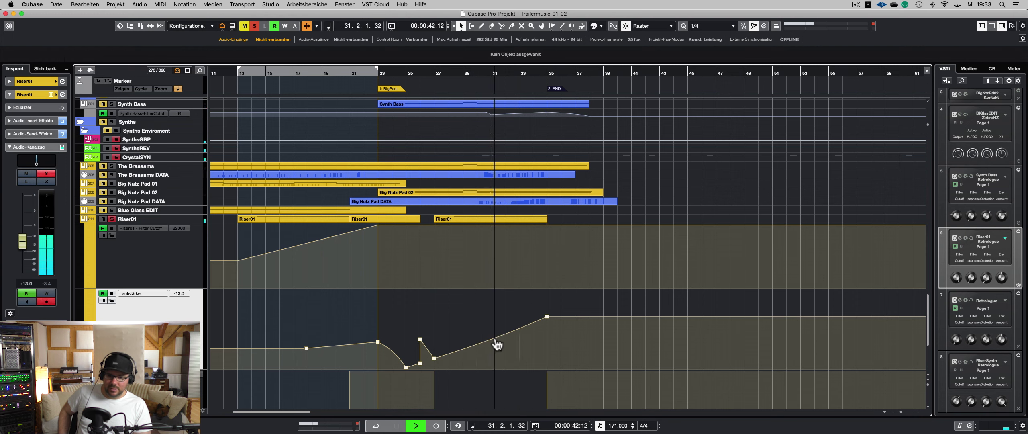
{"action": "left_click", "coordinate": [420, 72]}
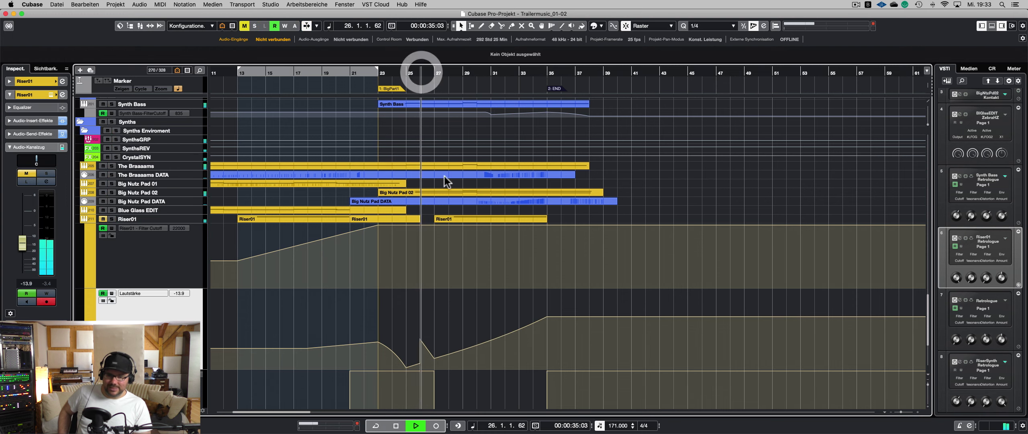
- Solo the Riser01 track and replay the copied riser part
{"action": "left_click", "coordinate": [155, 219]}
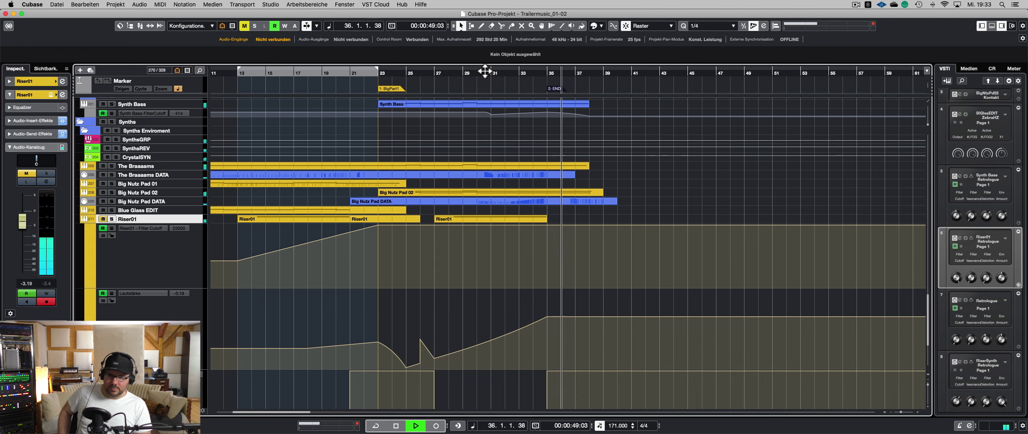
{"action": "key", "text": "s"}
{"action": "left_click", "coordinate": [431, 74]}
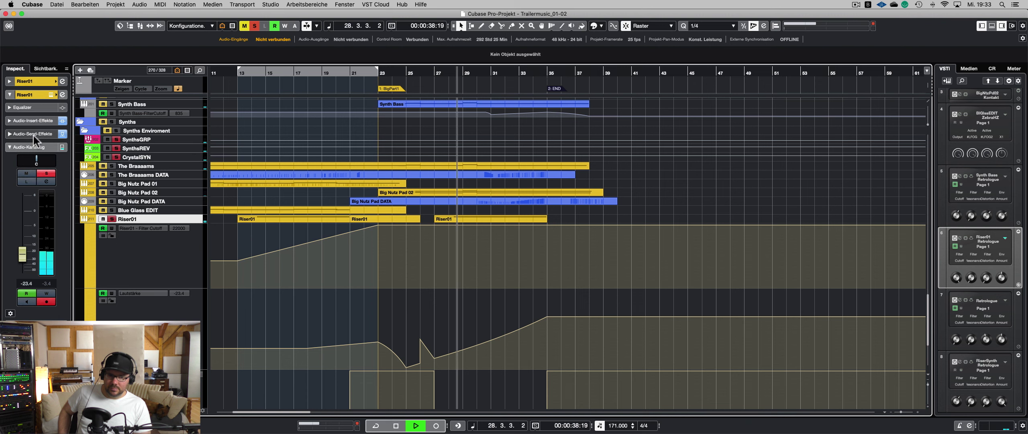
- Insert FabFilter Pro-Q 3 into the fifth insert slot of the Riser01 track
{"action": "left_click", "coordinate": [35, 122]}
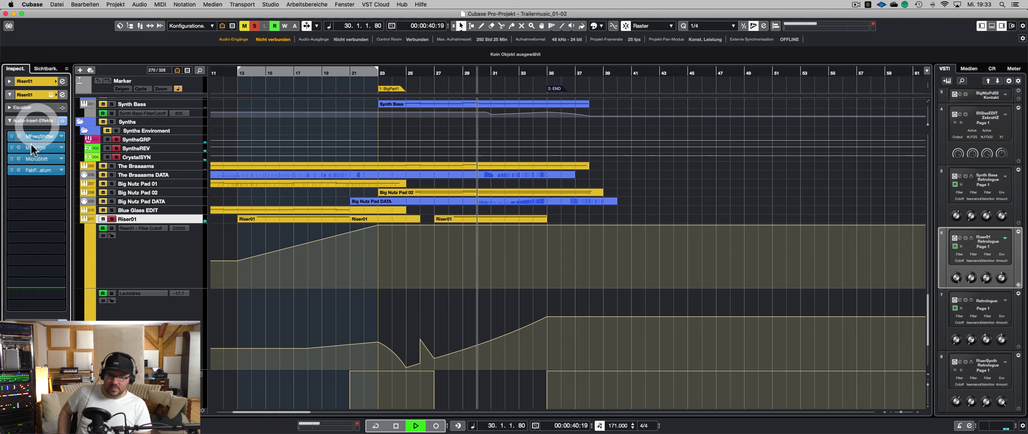
{"action": "left_click", "coordinate": [34, 179]}
{"action": "type", "text": "q"}
{"action": "left_click", "coordinate": [51, 208]}
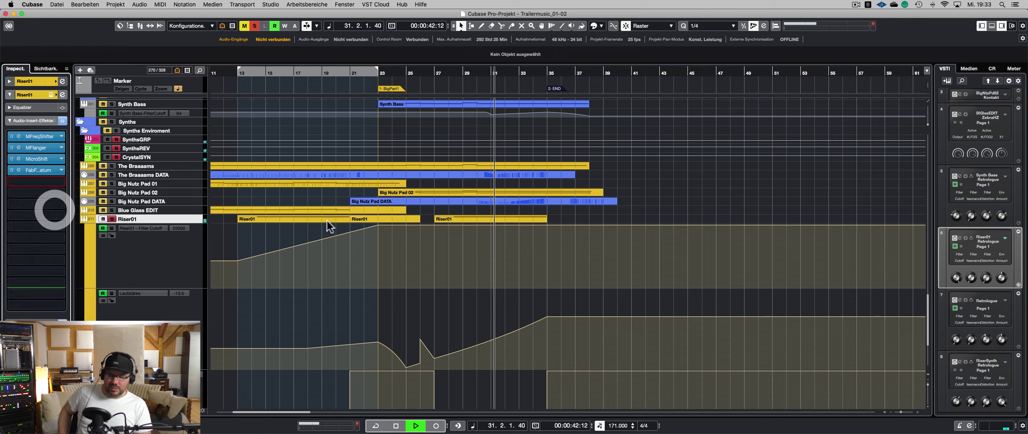
- Dip a bell band on the riser to about -7.5 dB, add a low cut, replay and close the equalizer
{"action": "left_click_drag", "start_coordinate": [316, 191], "coordinate": [287, 147]}
{"action": "left_click_drag", "start_coordinate": [287, 281], "coordinate": [288, 297]}
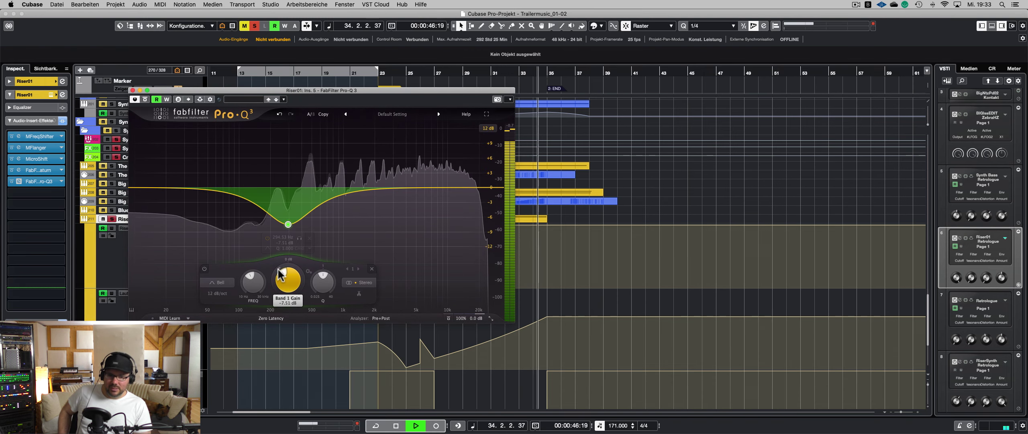
{"action": "left_click_drag", "start_coordinate": [129, 187], "coordinate": [274, 191]}
{"action": "key", "text": "space"}
{"action": "key", "text": "space"}
{"action": "left_click", "coordinate": [133, 90]}
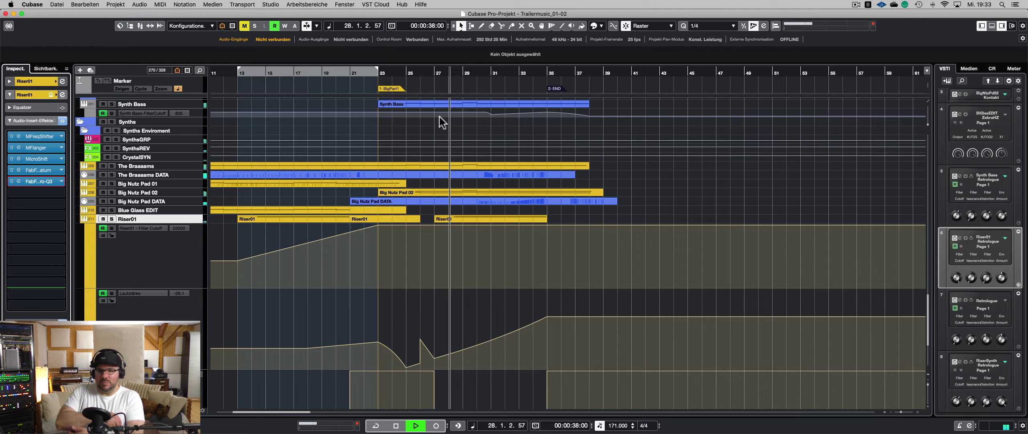
- Replay the arrangement from an earlier bar to hear the equalized riser in context
{"action": "scroll", "coordinate": [352, 120], "scroll_direction": "left", "scroll_amount": 5}
{"action": "key", "text": "space"}
{"action": "left_click", "coordinate": [253, 71]}
{"action": "key", "text": "space"}
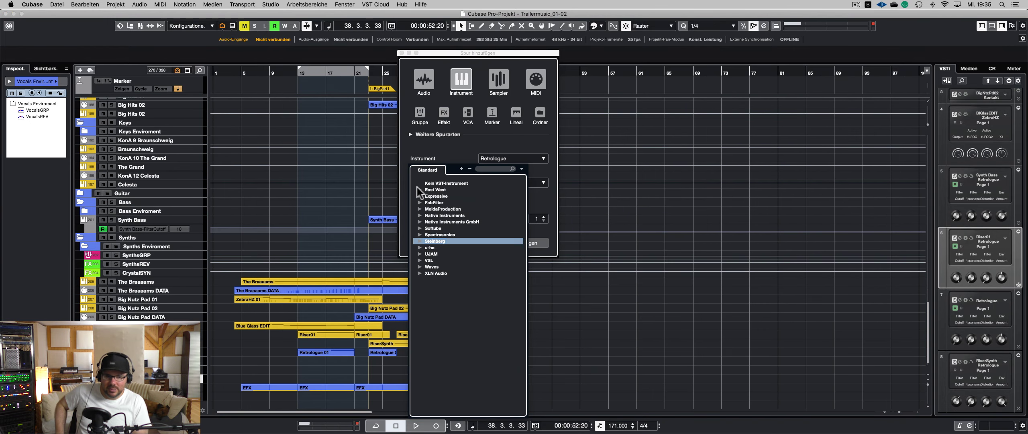
- Add one Play instrument track routed to VocalsGRP and load the WOMEN aa patch from the Womens Choir vowels
{"action": "left_click", "coordinate": [420, 188]}
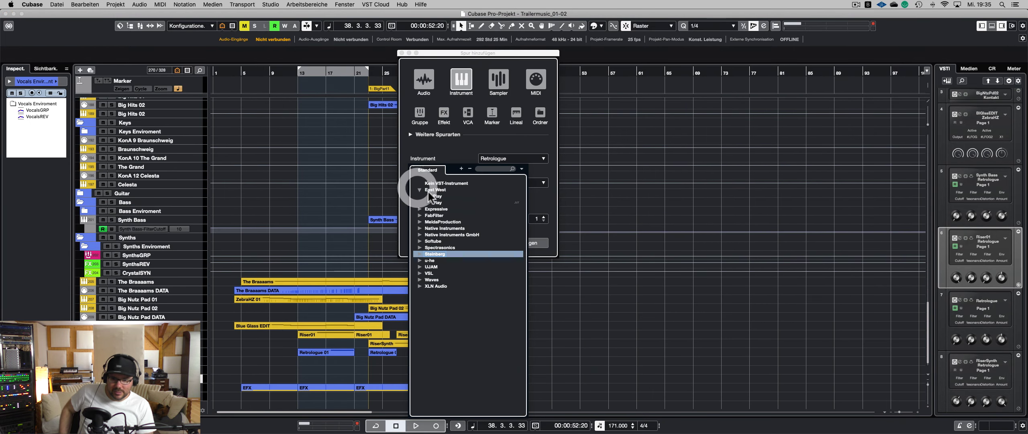
{"action": "left_click", "coordinate": [442, 203]}
{"action": "left_click", "coordinate": [504, 186]}
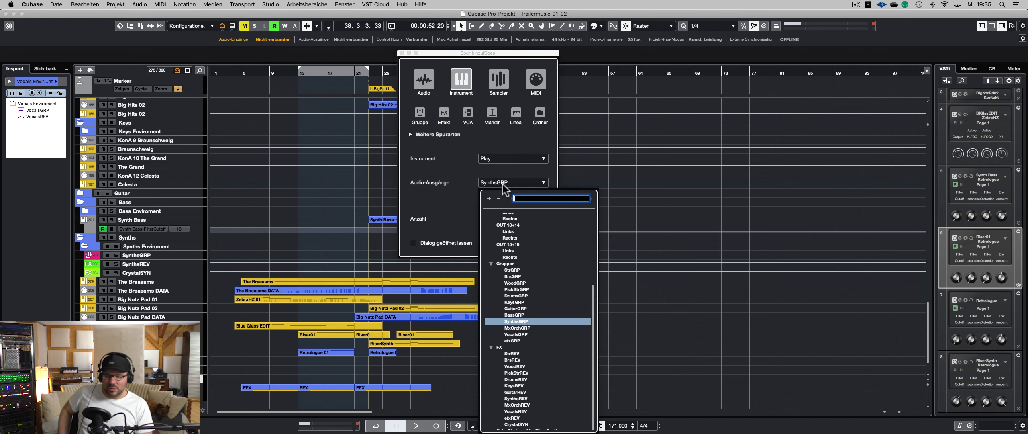
{"action": "left_click", "coordinate": [521, 331]}
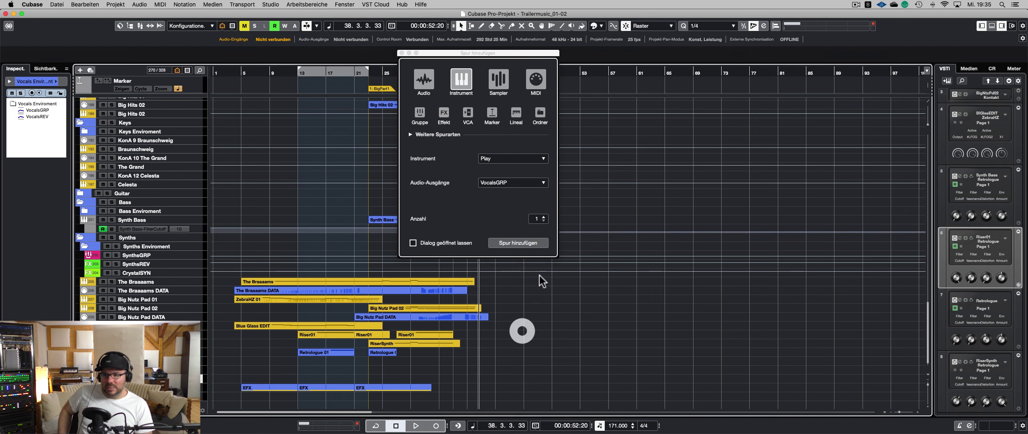
{"action": "left_click", "coordinate": [514, 243]}
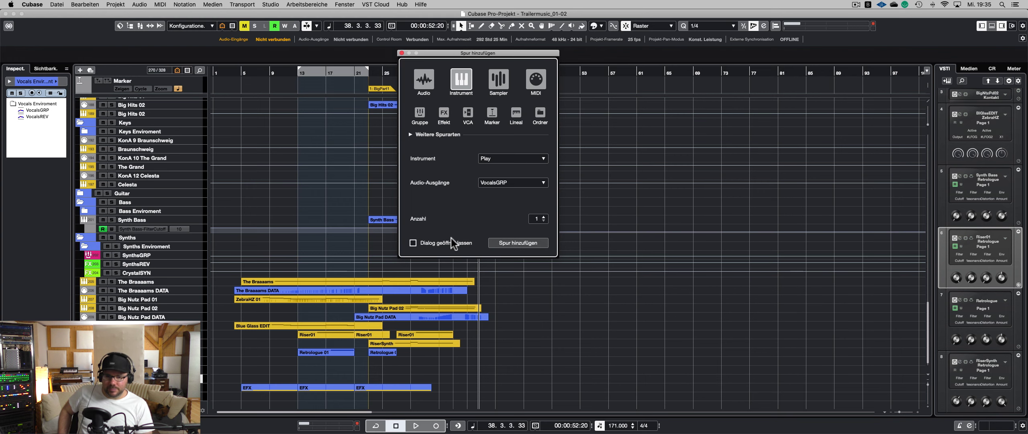
{"action": "double_click", "coordinate": [437, 109]}
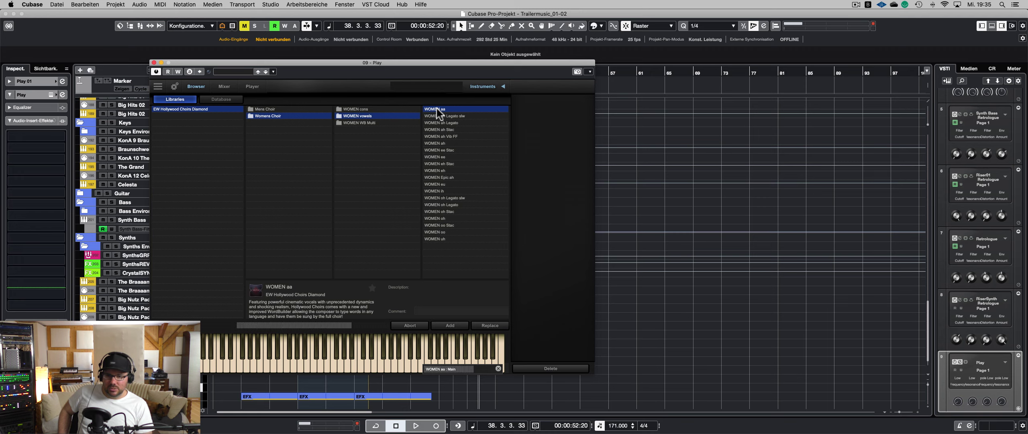
- Play the section from bar 31 and record a trial choir take on the Play 01 track
{"action": "left_click", "coordinate": [394, 72]}
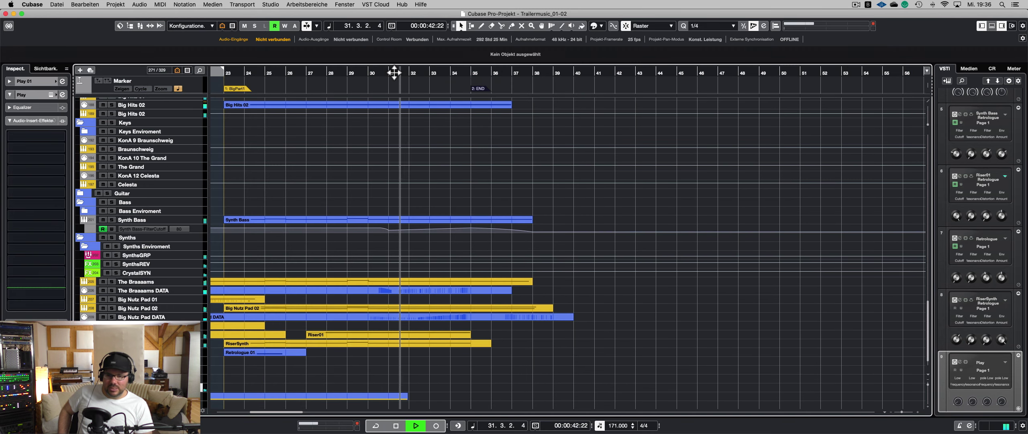
{"action": "key", "text": "space"}
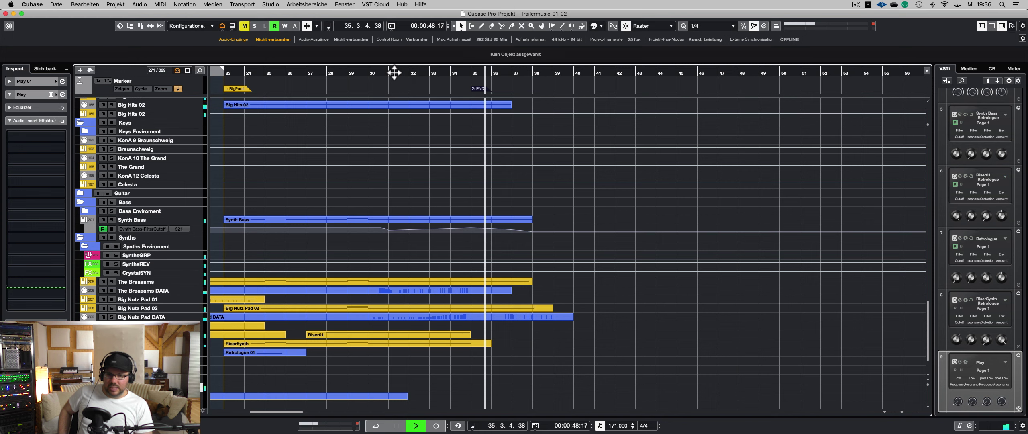
{"action": "left_click", "coordinate": [394, 72]}
{"action": "key", "text": "KP_Multiply"}
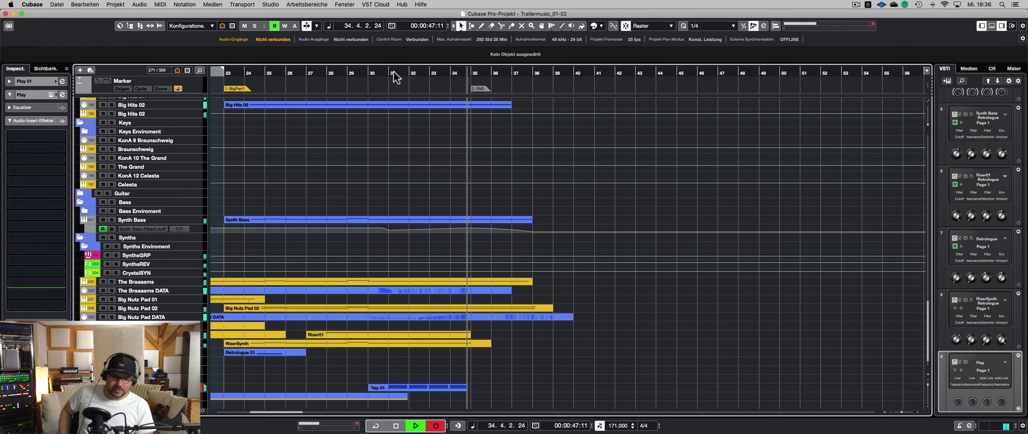
{"action": "key", "text": "space"}
- Record a held choir chord on Play 01 up to bar 36 and trim the part's start to bar 31
{"action": "left_click", "coordinate": [393, 72]}
{"action": "key", "text": "KP_Multiply"}
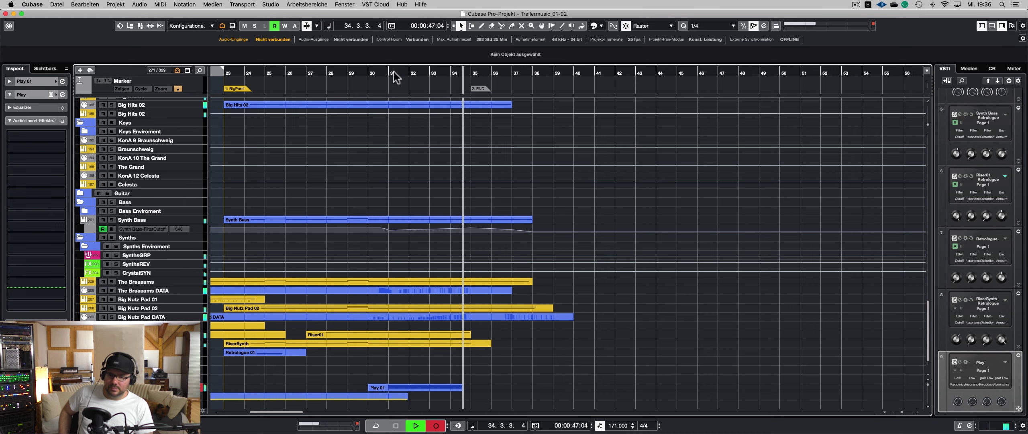
{"action": "key", "text": "space"}
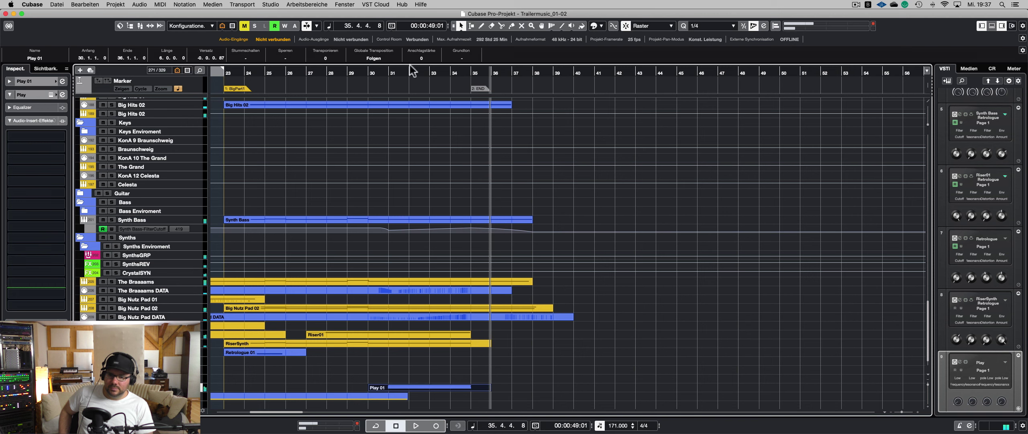
{"action": "left_click", "coordinate": [415, 385]}
{"action": "left_click_drag", "start_coordinate": [379, 387], "coordinate": [387, 388]}
- Rewind to bar 31 and review the recorded choir notes in the Key Editor during playback
{"action": "key", "text": "KP_Subtract"}
{"action": "key", "text": "KP_Subtract"}
{"action": "key", "text": "KP_Subtract"}
{"action": "key", "text": "KP_Subtract"}
{"action": "key", "text": "KP_Subtract"}
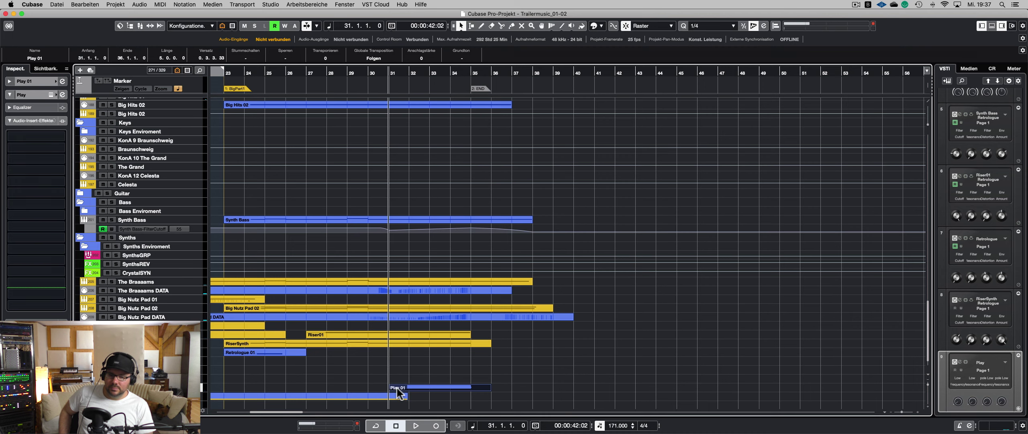
{"action": "double_click", "coordinate": [397, 388]}
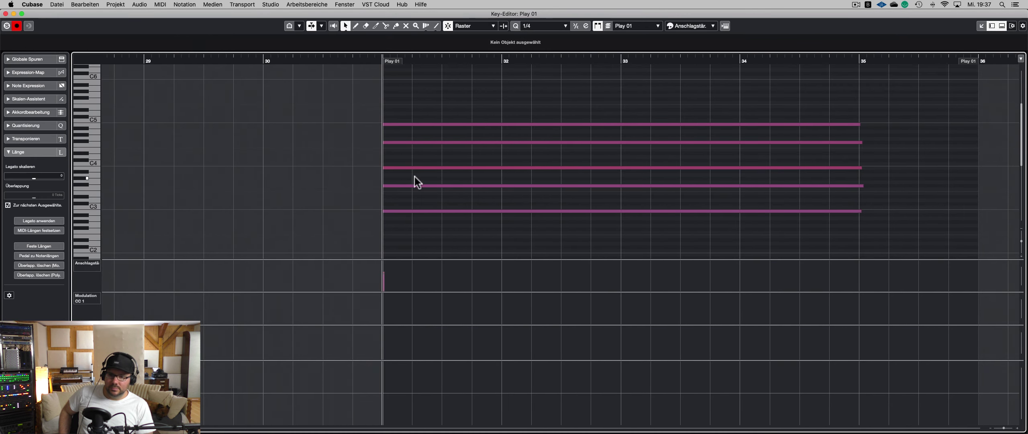
{"action": "key", "text": "space"}
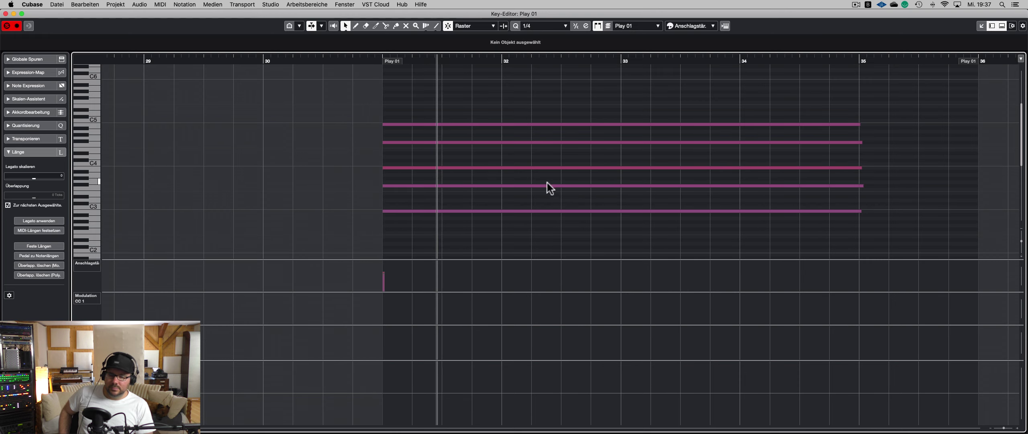
{"action": "key", "text": "super+w"}
- Stop playback, set the playhead to bar 32 and insert FabFilter Pro-Q 3 in Play 01's first insert slot
{"action": "left_click", "coordinate": [29, 138]}
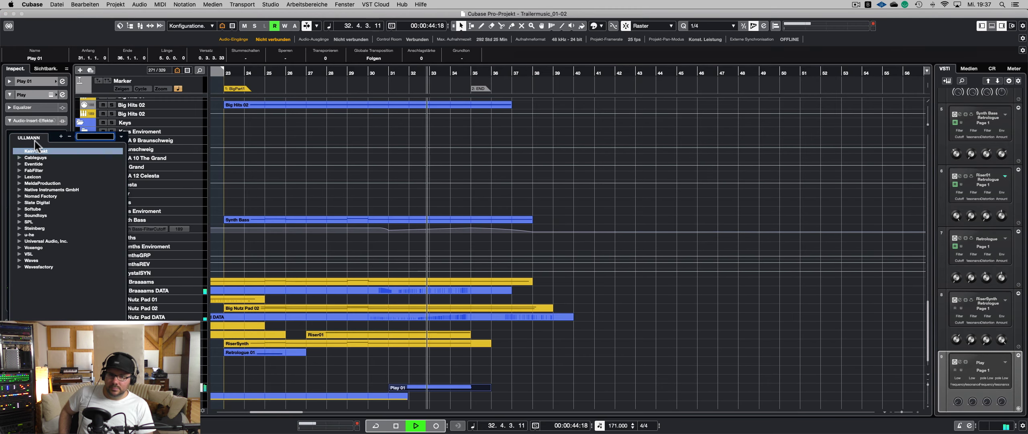
{"action": "left_click", "coordinate": [517, 391]}
{"action": "key", "text": "space"}
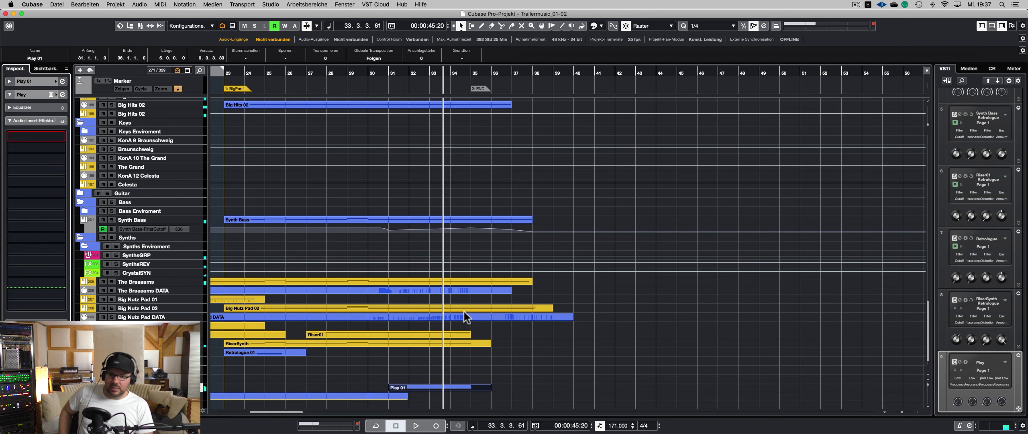
{"action": "left_click_drag", "start_coordinate": [435, 73], "coordinate": [405, 76]}
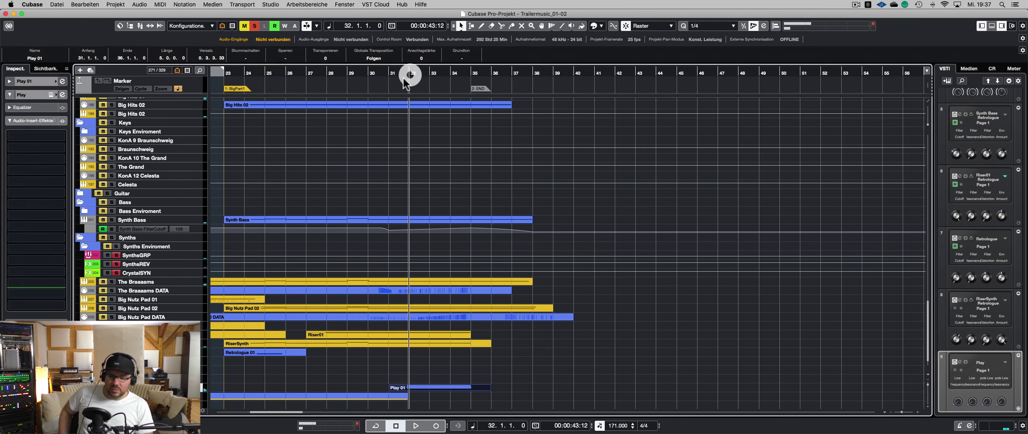
{"action": "left_click", "coordinate": [36, 136]}
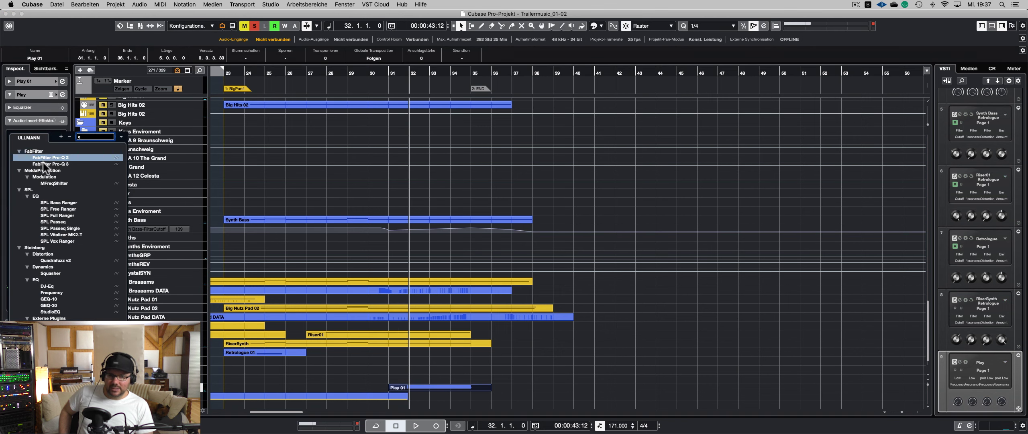
{"action": "left_click", "coordinate": [43, 162]}
- Add a 12 dB/oct low cut at about 458 Hz to the choir during solo playback, then end the solo
{"action": "key", "text": "space"}
{"action": "left_click", "coordinate": [609, 240]}
{"action": "left_click_drag", "start_coordinate": [609, 240], "coordinate": [784, 241]}
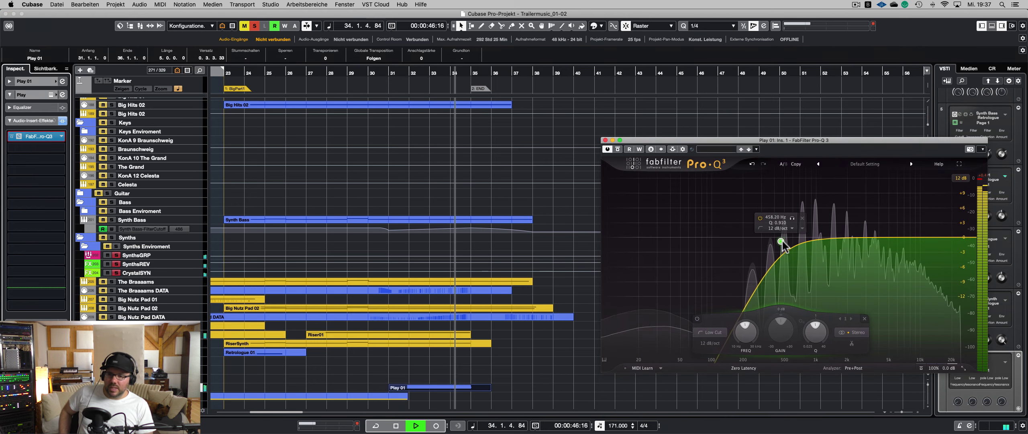
{"action": "key", "text": "space"}
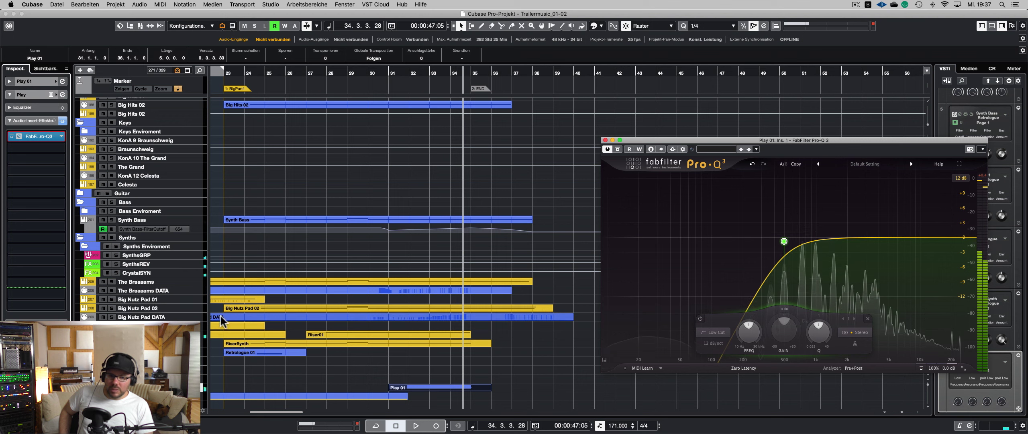
{"action": "key", "text": "s"}
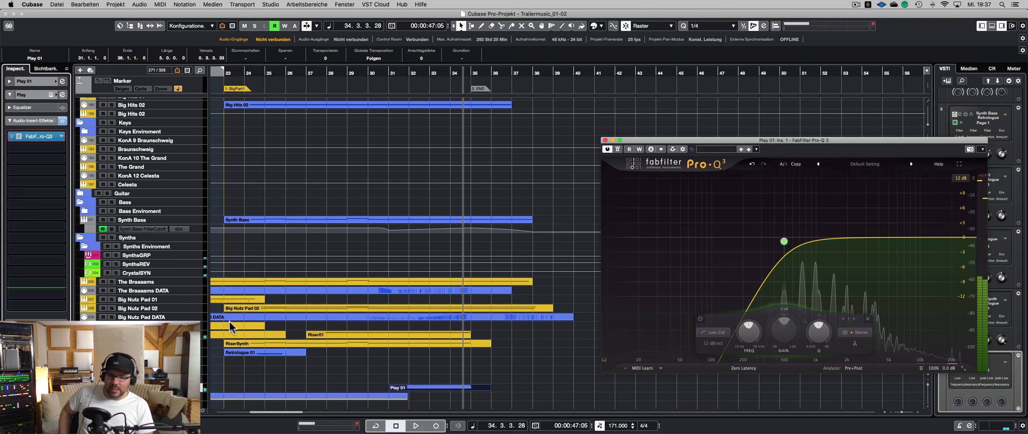
- Move the Play 01 part to bar 40, clear of the other tracks, and play it from there
{"action": "left_click", "coordinate": [548, 357]}
{"action": "scroll", "coordinate": [548, 360], "scroll_direction": "down", "scroll_amount": 2}
{"action": "scroll", "coordinate": [548, 360], "scroll_direction": "right", "scroll_amount": 3}
{"action": "left_click_drag", "start_coordinate": [330, 369], "coordinate": [482, 368]}
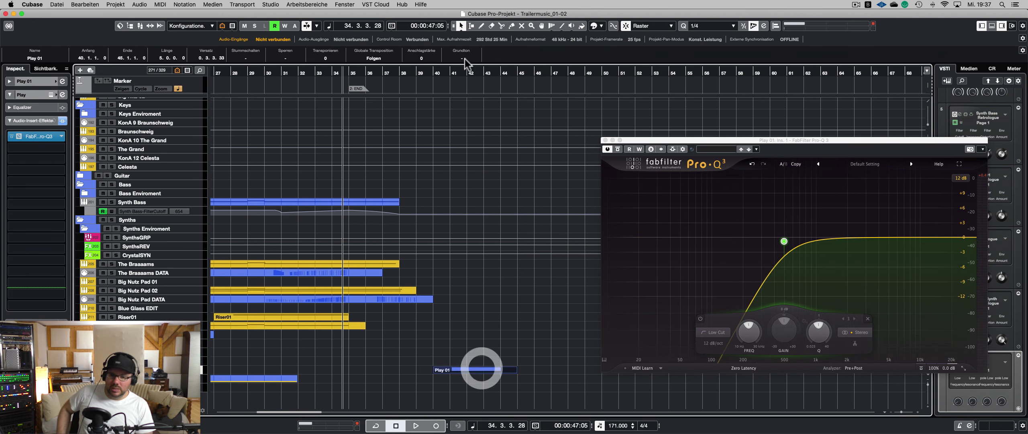
{"action": "left_click", "coordinate": [436, 74]}
{"action": "key", "text": "space"}
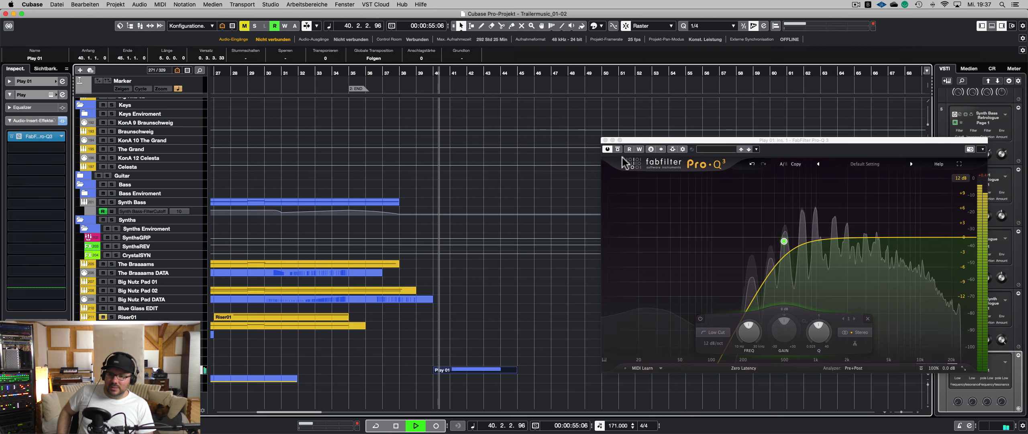
- Lower the choir's low-cut frequency slightly and add a second bell band cut by about 4.4 dB
{"action": "mouse_move", "coordinate": [784, 240]}
{"action": "left_mouse_down"}
{"action": "mouse_move", "coordinate": [601, 237]}
{"action": "mouse_move", "coordinate": [804, 243]}
{"action": "mouse_move", "coordinate": [777, 244]}
{"action": "left_mouse_up"}
{"action": "left_click_drag", "start_coordinate": [741, 141], "coordinate": [573, 113]}
{"action": "left_click_drag", "start_coordinate": [668, 213], "coordinate": [645, 177]}
{"action": "scroll", "coordinate": [645, 296], "scroll_direction": "down", "scroll_amount": 5}
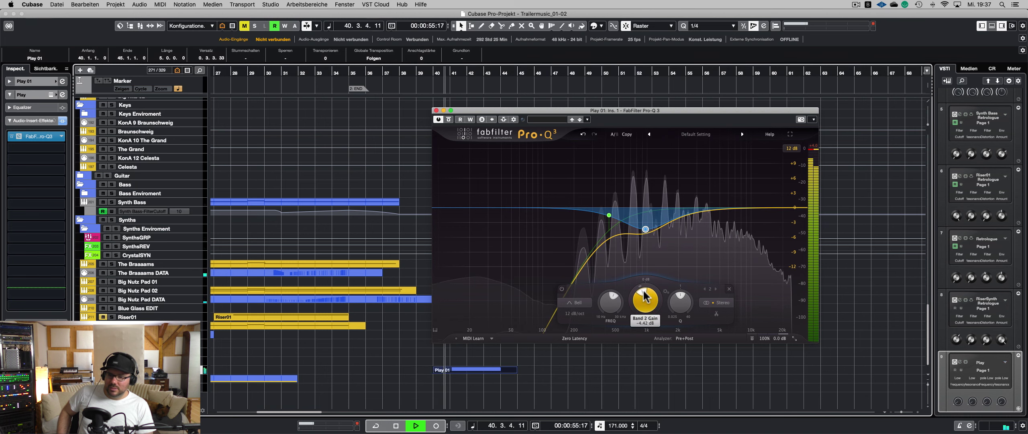
- Add a third bell band near 3160 Hz cut by about 3.8 dB and close the equalizer
{"action": "left_click_drag", "start_coordinate": [654, 207], "coordinate": [699, 156]}
{"action": "left_click_drag", "start_coordinate": [711, 286], "coordinate": [699, 344]}
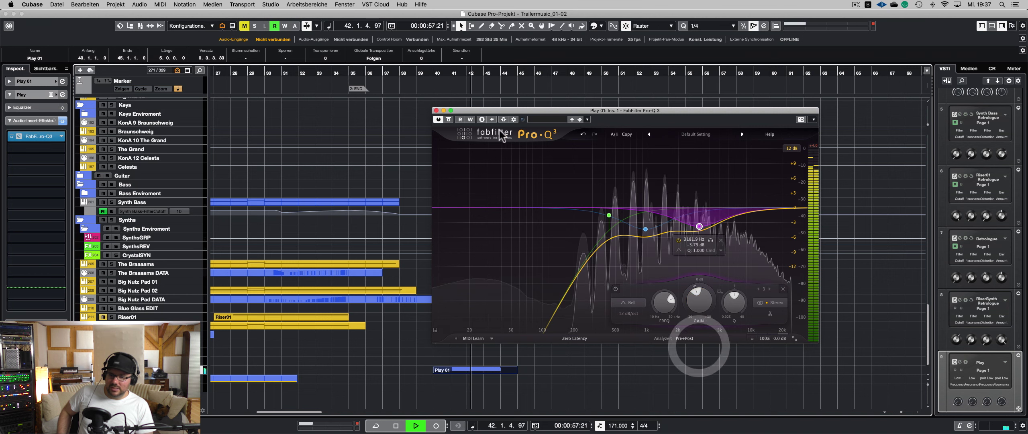
{"action": "left_click", "coordinate": [436, 110]}
- Insert the Universal Audio UAD Pultec EQP-1A in Play 01's second insert slot
{"action": "left_click", "coordinate": [25, 146]}
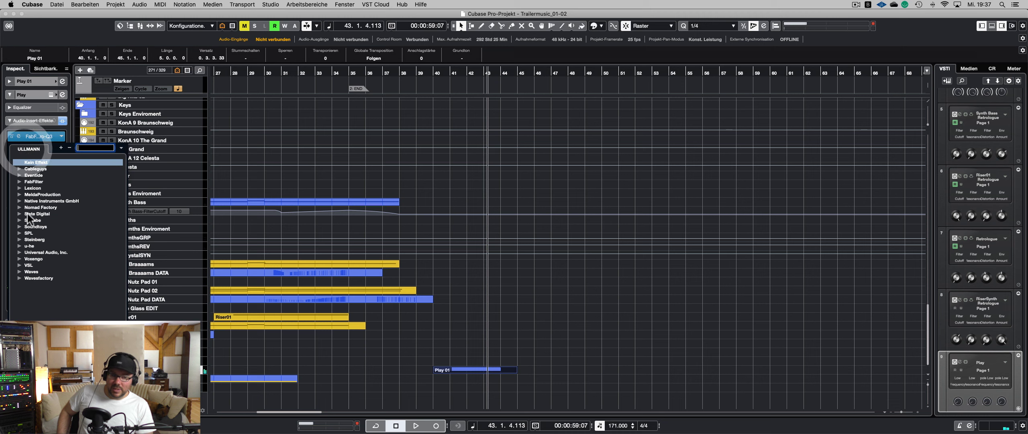
{"action": "left_click", "coordinate": [19, 252]}
{"action": "scroll", "coordinate": [51, 263], "scroll_direction": "down", "scroll_amount": 3}
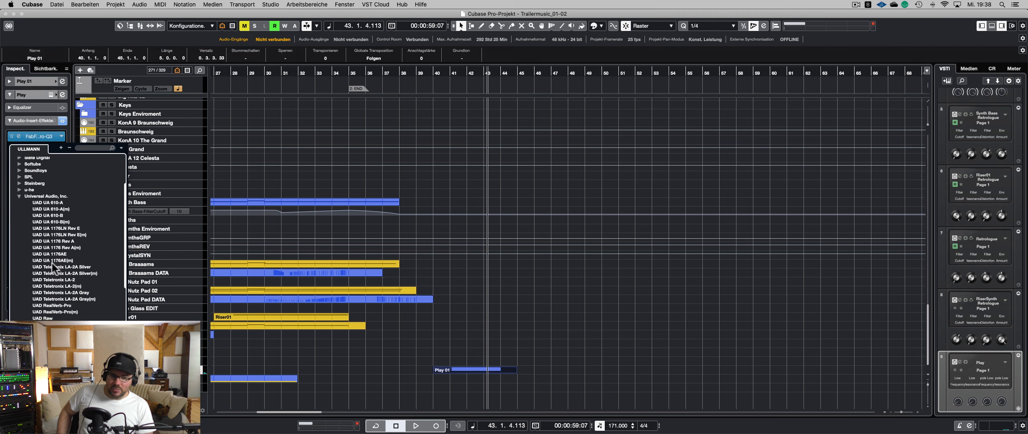
{"action": "scroll", "coordinate": [52, 263], "scroll_direction": "down", "scroll_amount": 2}
{"action": "scroll", "coordinate": [66, 217], "scroll_direction": "down", "scroll_amount": 1}
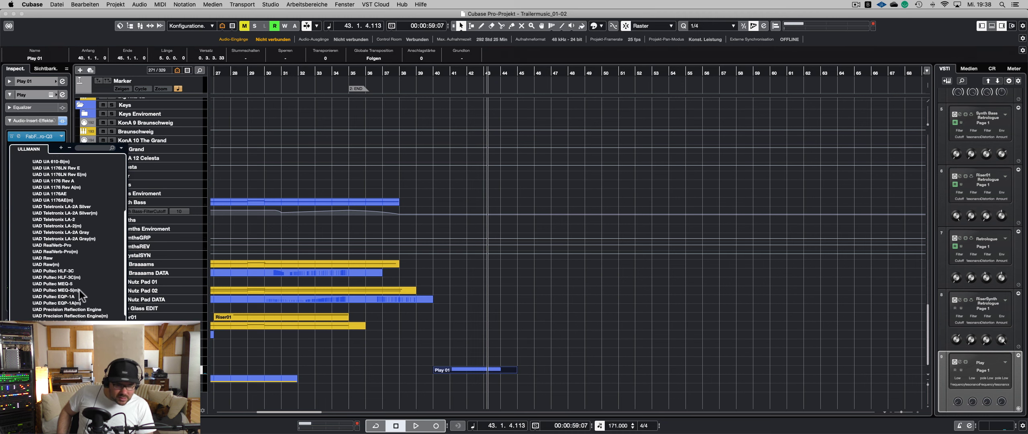
{"action": "left_click", "coordinate": [65, 296]}
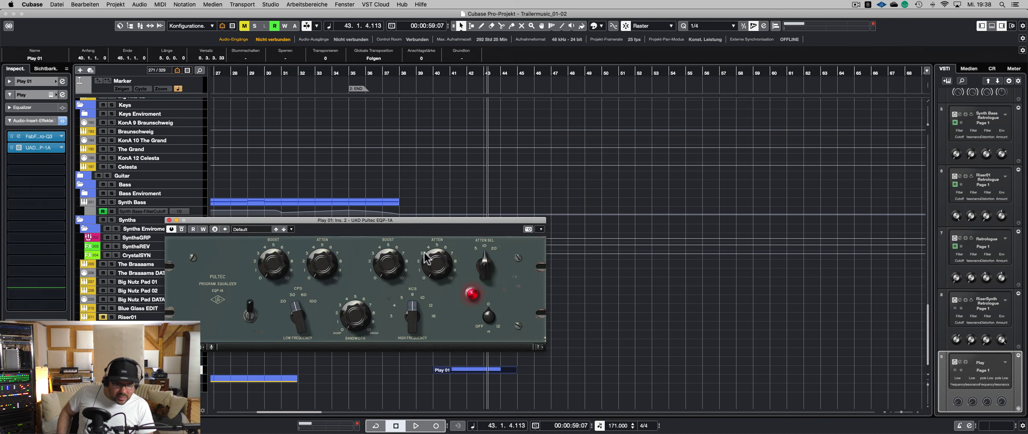
- Dial in the Pultec's high-frequency boost and frequency selector during playback, compare it with bypass, and close the plug-in
{"action": "key", "text": "space"}
{"action": "left_click_drag", "start_coordinate": [390, 270], "coordinate": [390, 225]}
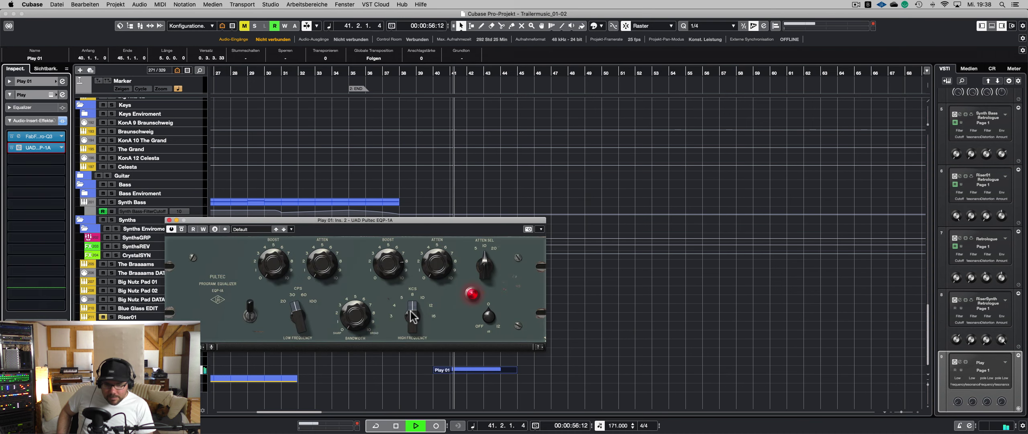
{"action": "left_click_drag", "start_coordinate": [421, 255], "coordinate": [422, 293]}
{"action": "left_click_drag", "start_coordinate": [392, 268], "coordinate": [391, 278]}
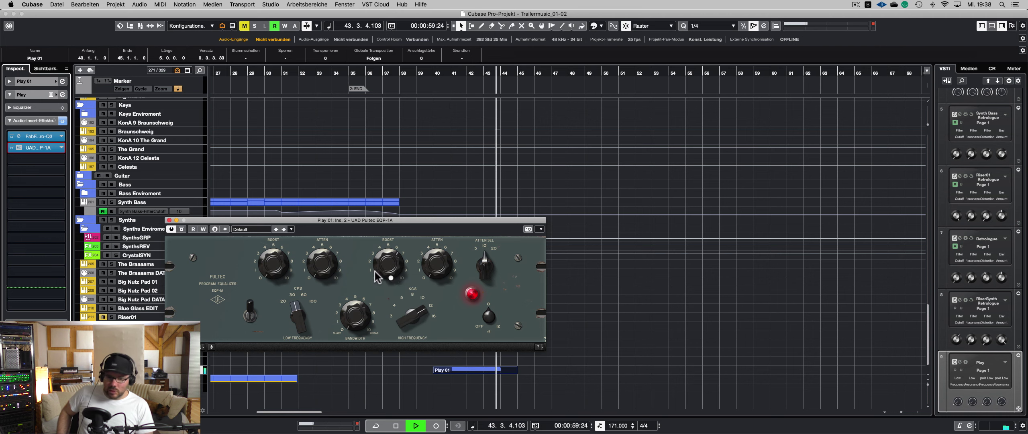
{"action": "left_click", "coordinate": [180, 228]}
{"action": "left_click", "coordinate": [181, 228]}
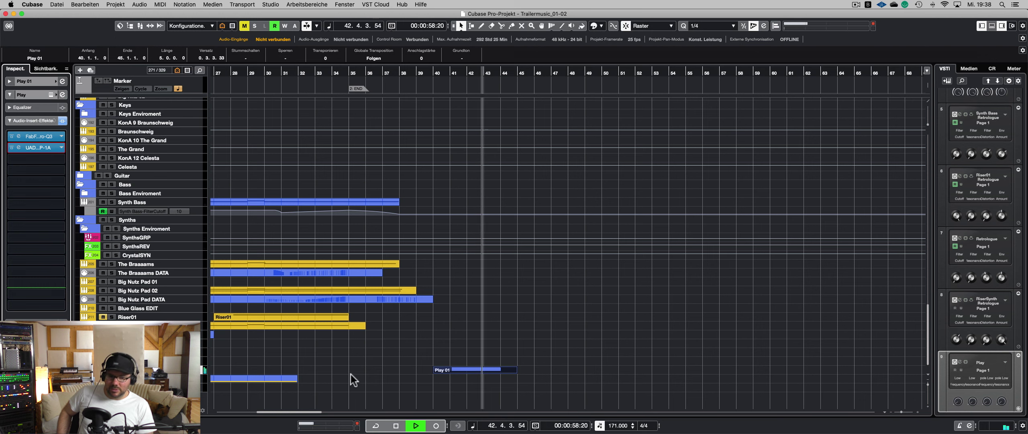
{"action": "left_click", "coordinate": [328, 373]}
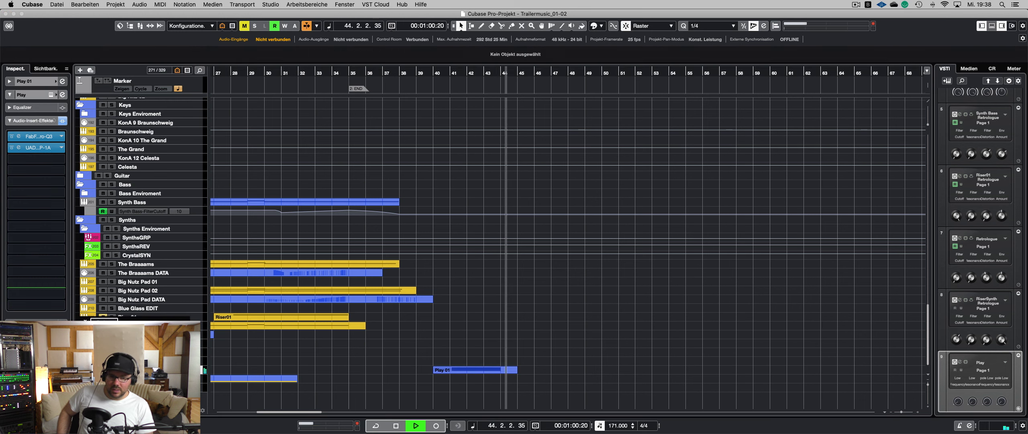
- Add a VocalsREV send at -4.20 dB to the Play 01 track and lower its channel volume to about -3.9 dB
{"action": "left_click", "coordinate": [140, 353]}
{"action": "left_click", "coordinate": [324, 358]}
{"action": "key", "text": "space"}
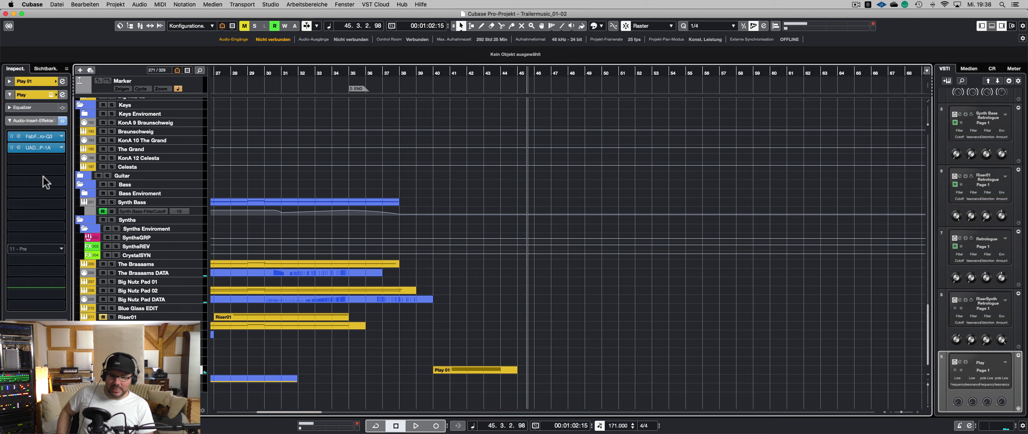
{"action": "left_click", "coordinate": [32, 317]}
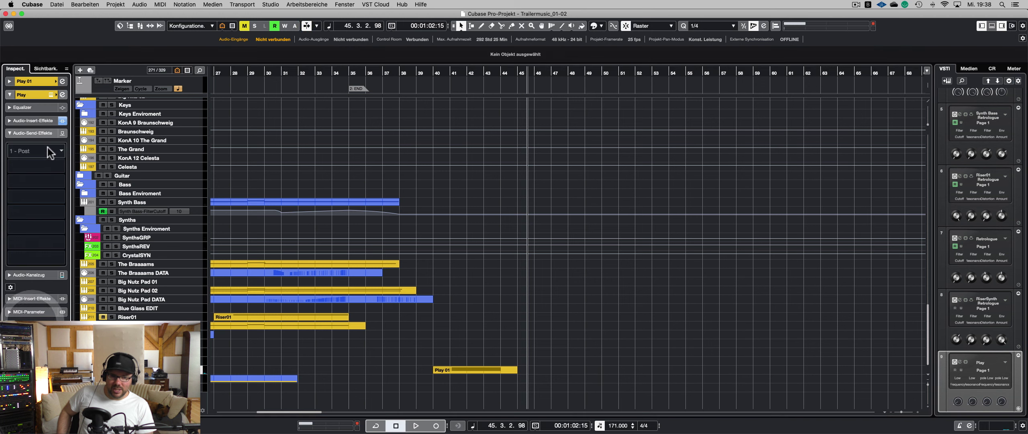
{"action": "left_click", "coordinate": [48, 148]}
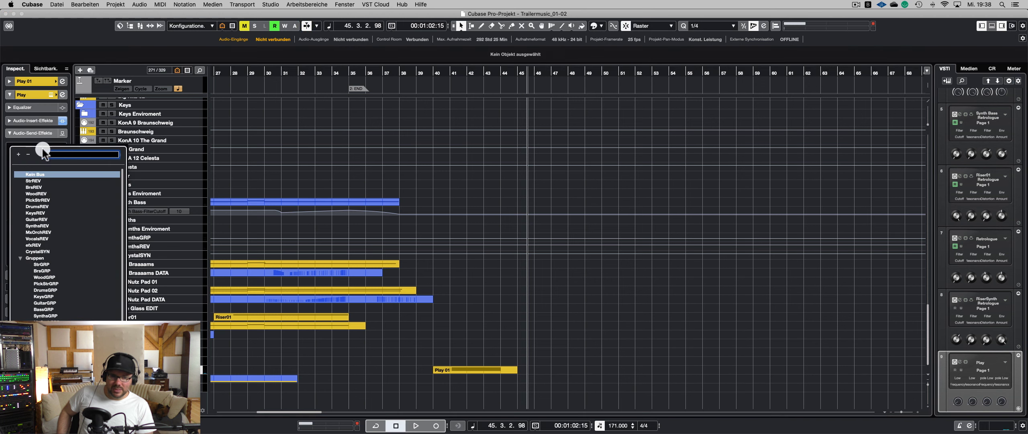
{"action": "left_click", "coordinate": [41, 238]}
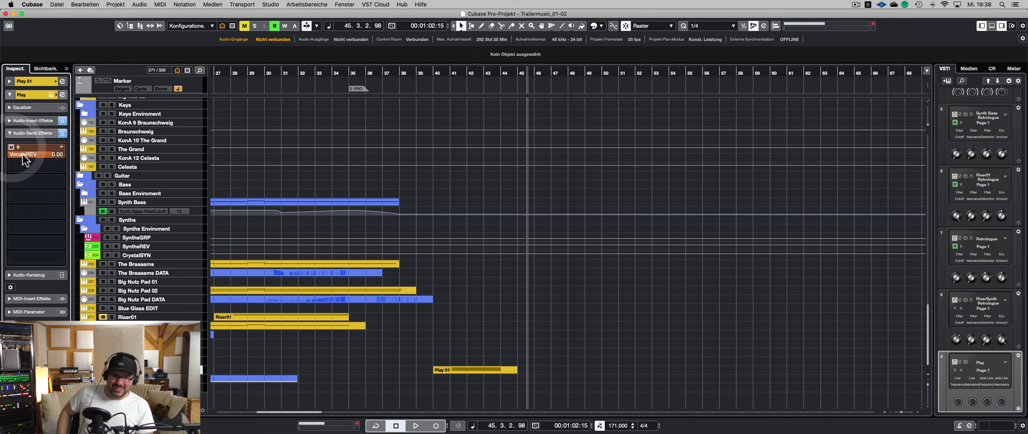
{"action": "left_click_drag", "start_coordinate": [11, 155], "coordinate": [10, 155]}
{"action": "key", "text": "space"}
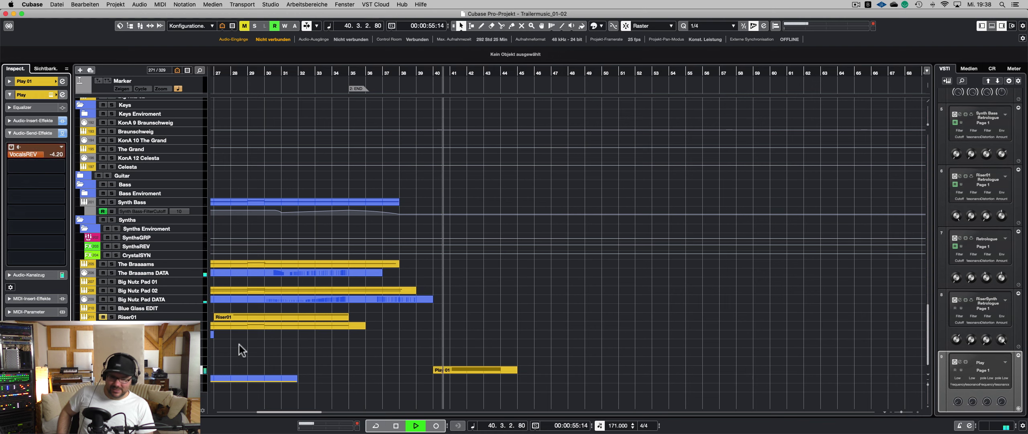
{"action": "left_click", "coordinate": [35, 275]}
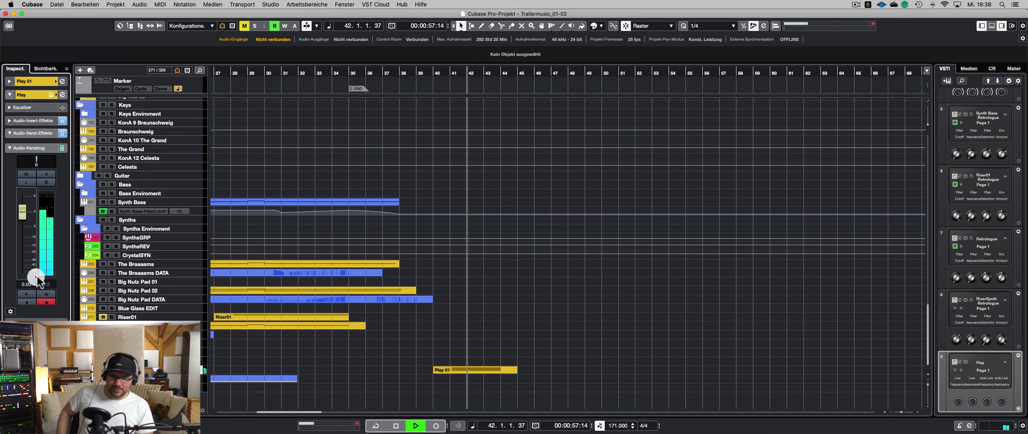
{"action": "mouse_move", "coordinate": [28, 219]}
{"action": "left_mouse_down"}
{"action": "mouse_move", "coordinate": [24, 251]}
{"action": "mouse_move", "coordinate": [25, 231]}
{"action": "left_mouse_up"}
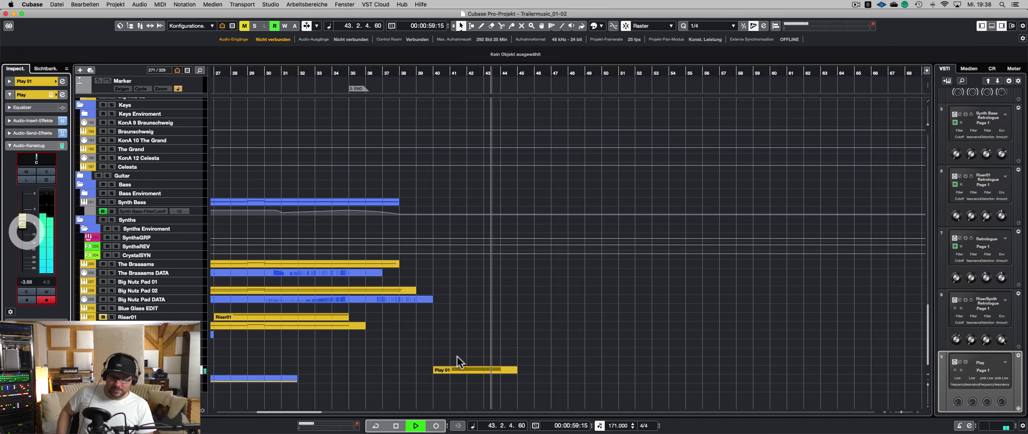
- Place the Play 01 part at bar 31 so it ends at the END marker, and play it in context
{"action": "scroll", "coordinate": [389, 366], "scroll_direction": "left", "scroll_amount": 5}
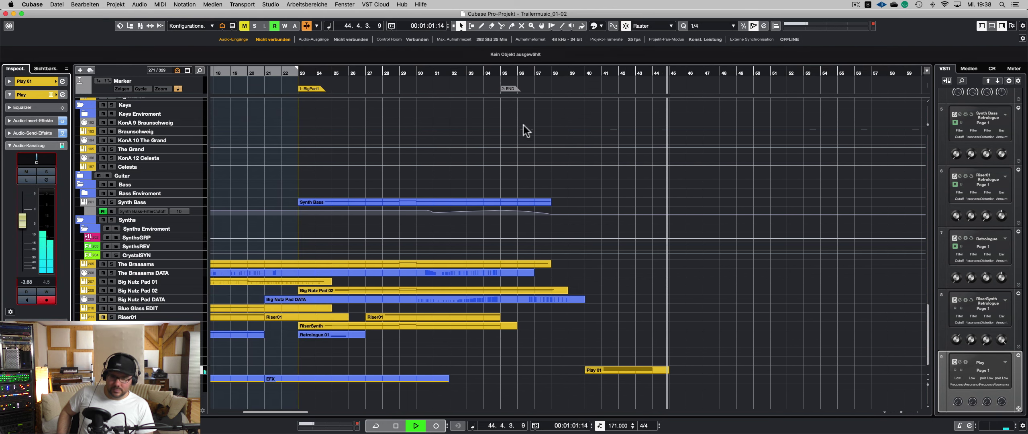
{"action": "left_click_drag", "start_coordinate": [613, 365], "coordinate": [500, 369]}
{"action": "left_click", "coordinate": [482, 73]}
{"action": "key", "text": "space"}
{"action": "key", "text": "s"}
{"action": "left_click", "coordinate": [432, 74]}
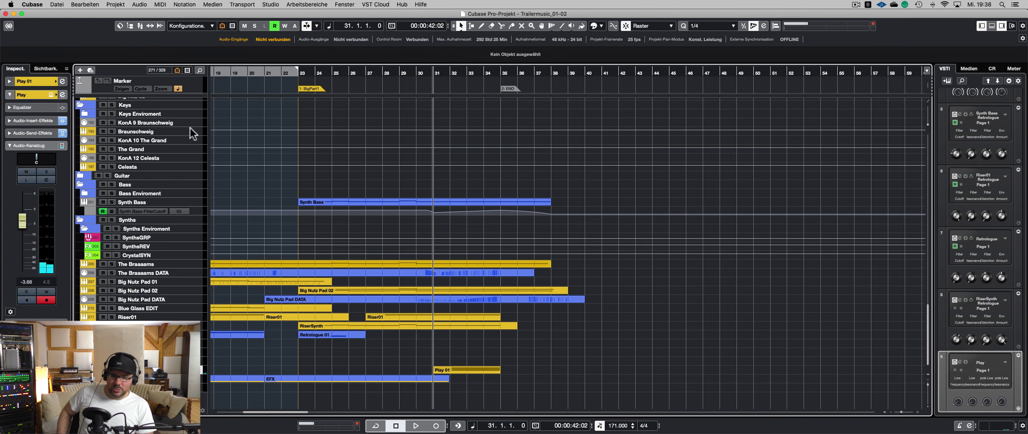
- Add one MIDI track named ChoirDATA
{"action": "left_click", "coordinate": [80, 70]}
{"action": "left_click", "coordinate": [530, 83]}
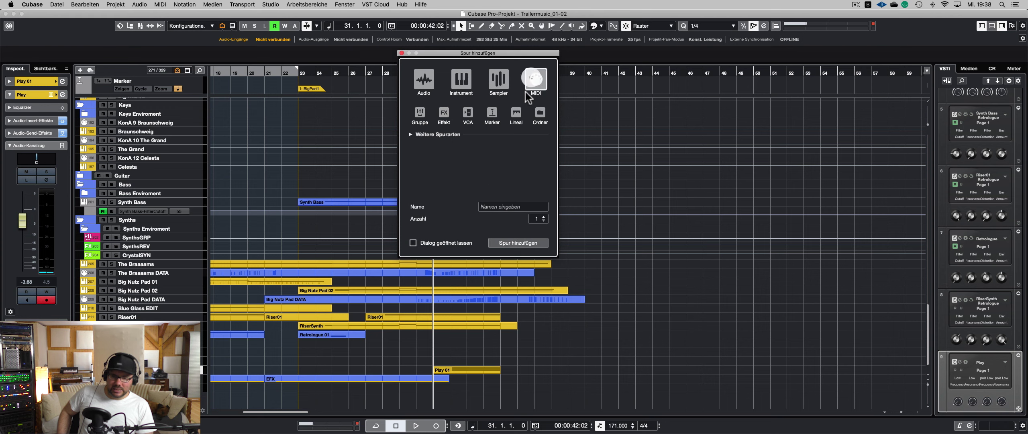
{"action": "left_click", "coordinate": [502, 205]}
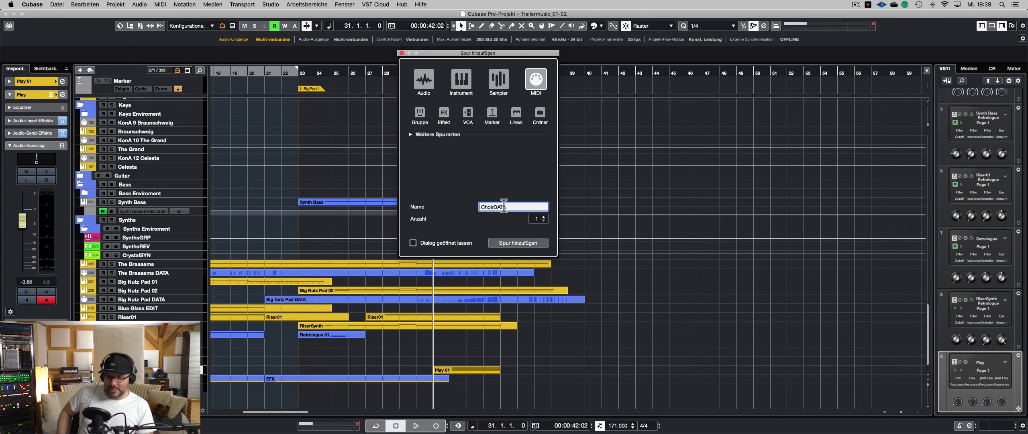
{"action": "left_click", "coordinate": [522, 241]}
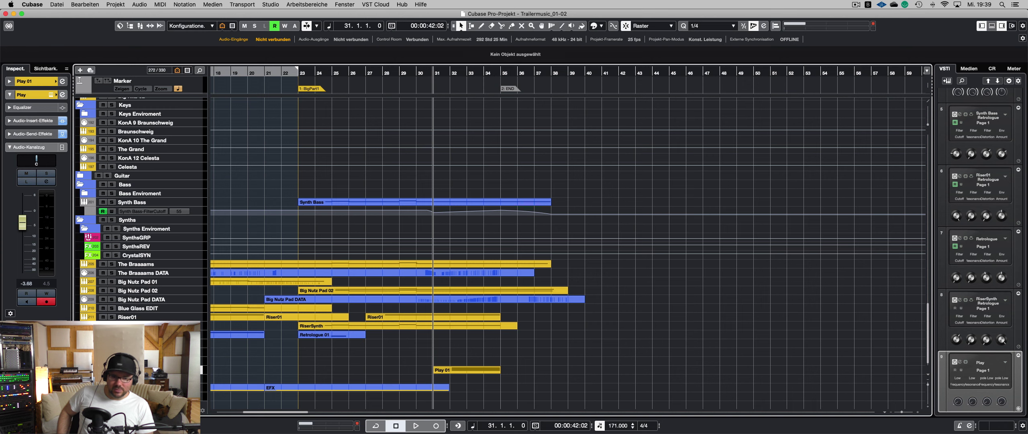
- Name the choir instrument track Choir and set the ChoirDATA track's MIDI output to it
{"action": "left_click", "coordinate": [152, 378]}
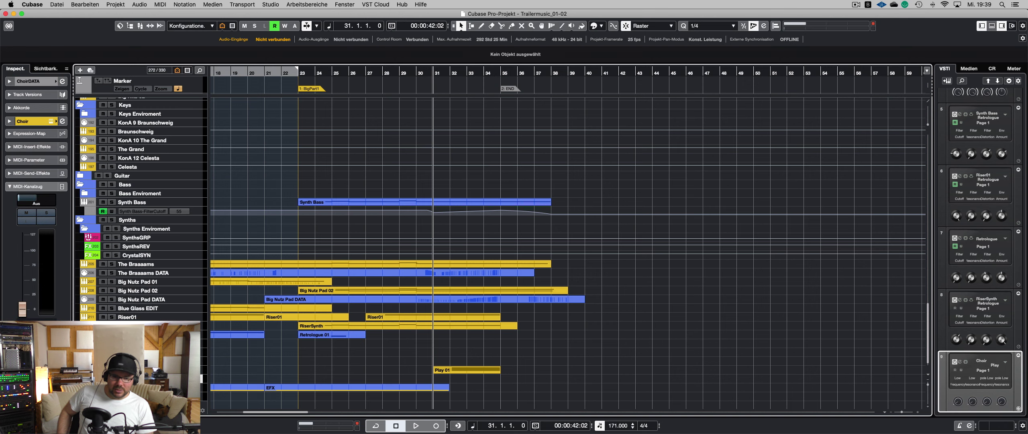
{"action": "left_click", "coordinate": [32, 84]}
{"action": "left_click", "coordinate": [51, 165]}
{"action": "left_click", "coordinate": [52, 157]}
- Record a trial take on the ChoirDATA track from bar 30 and delete it
{"action": "left_click", "coordinate": [354, 364]}
{"action": "key", "text": "space"}
{"action": "key", "text": "KP_Multiply"}
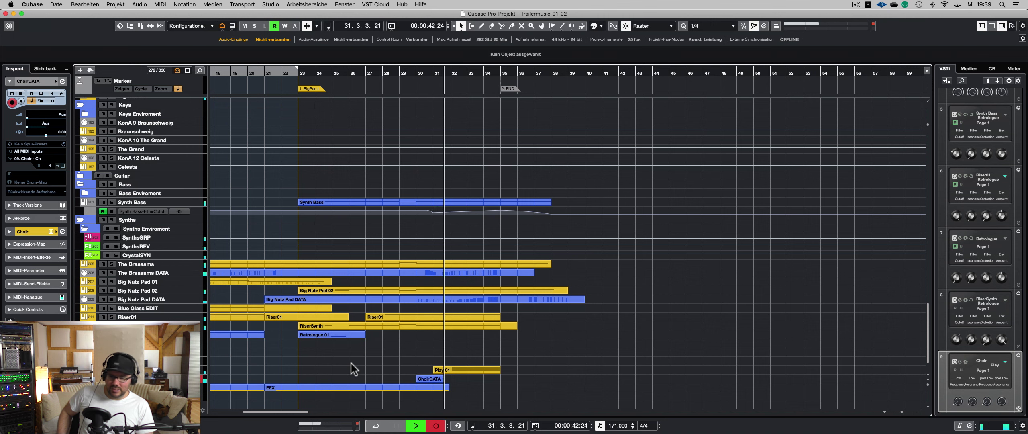
{"action": "key", "text": "KP_Multiply"}
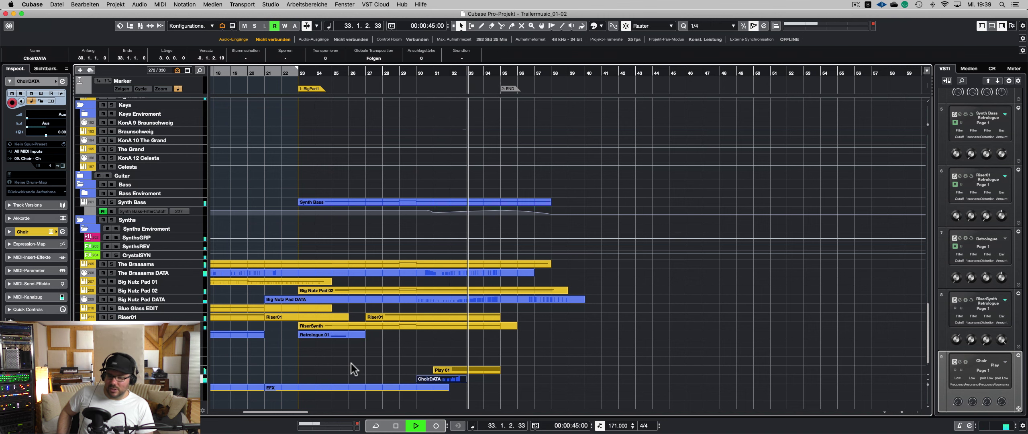
{"action": "left_click", "coordinate": [436, 378]}
{"action": "key", "text": "BackSpace"}
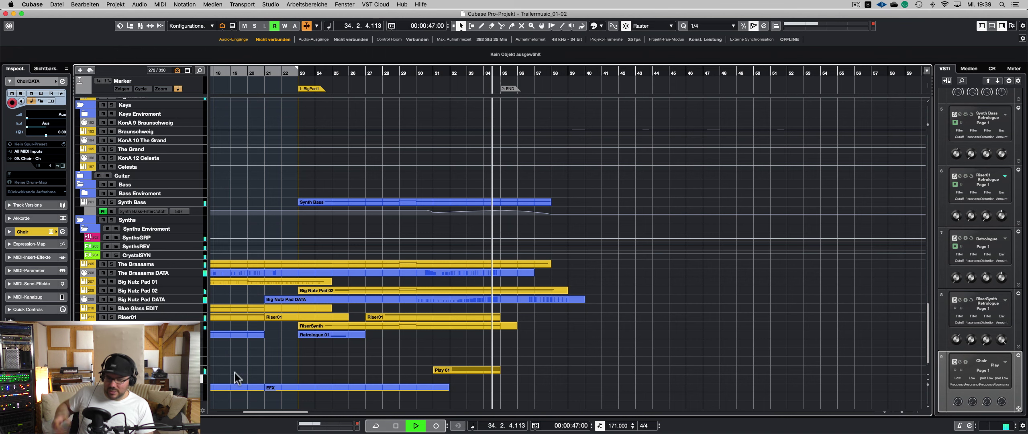
- Raise the Choir track's channel volume to about 2.16 dB while playing the passage up to the END marker
{"action": "key", "text": "Up"}
{"action": "key", "text": "space"}
{"action": "key", "text": "space"}
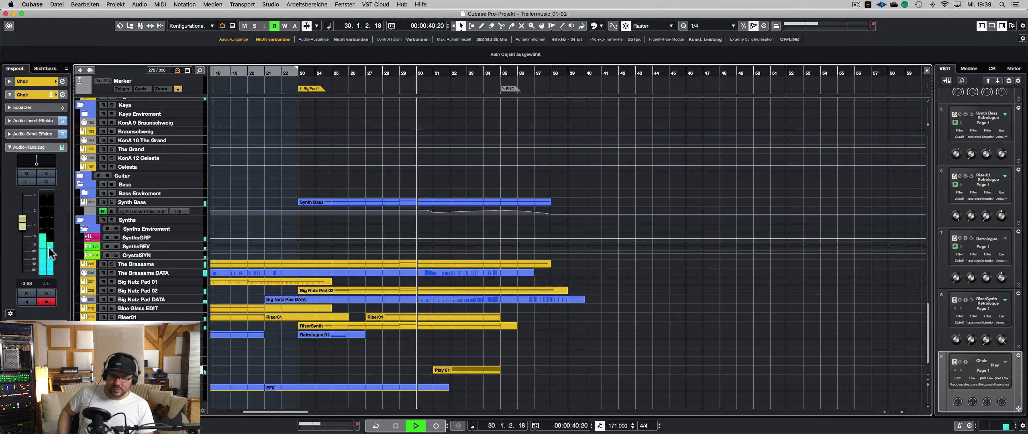
{"action": "mouse_move", "coordinate": [21, 225]}
{"action": "left_mouse_down"}
{"action": "mouse_move", "coordinate": [23, 249]}
{"action": "mouse_move", "coordinate": [28, 217]}
{"action": "left_mouse_up"}
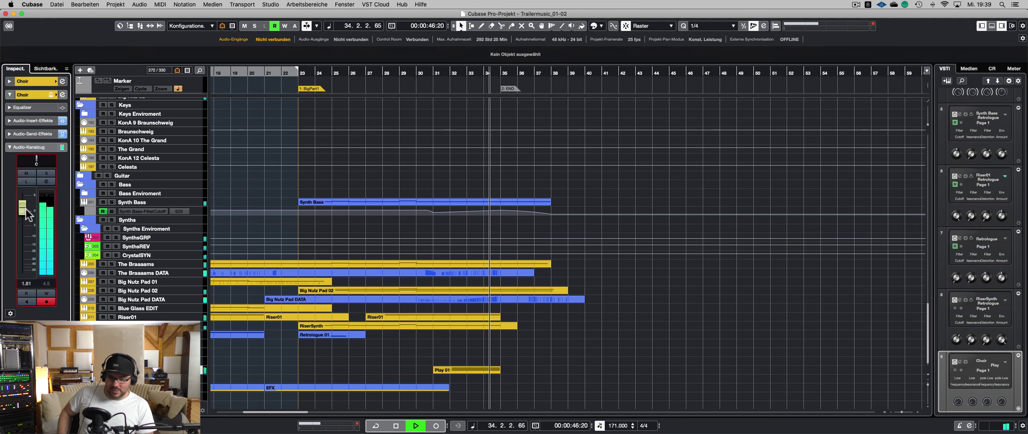
{"action": "left_click", "coordinate": [103, 317]}
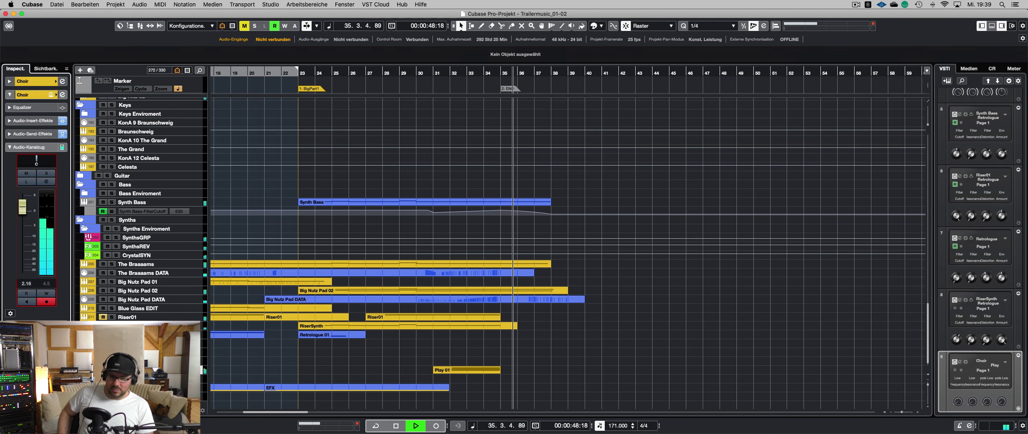
- Record a new take of controller data on the ChoirDATA track from bar 30 to just past the END marker
{"action": "left_click", "coordinate": [168, 378]}
{"action": "key", "text": "space"}
{"action": "key", "text": "KP_Subtract"}
{"action": "key", "text": "KP_Subtract"}
{"action": "key", "text": "KP_Subtract"}
{"action": "key", "text": "KP_Subtract"}
{"action": "key", "text": "KP_Multiply"}
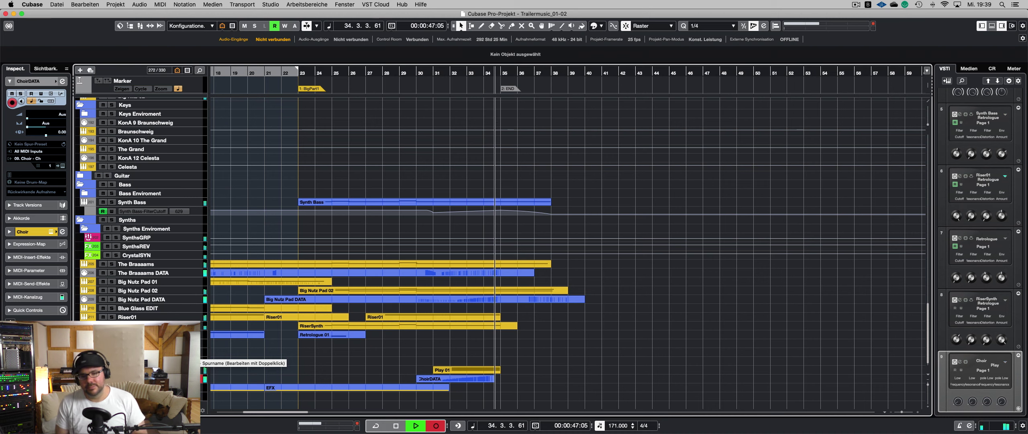
{"action": "key", "text": "KP_Multiply"}
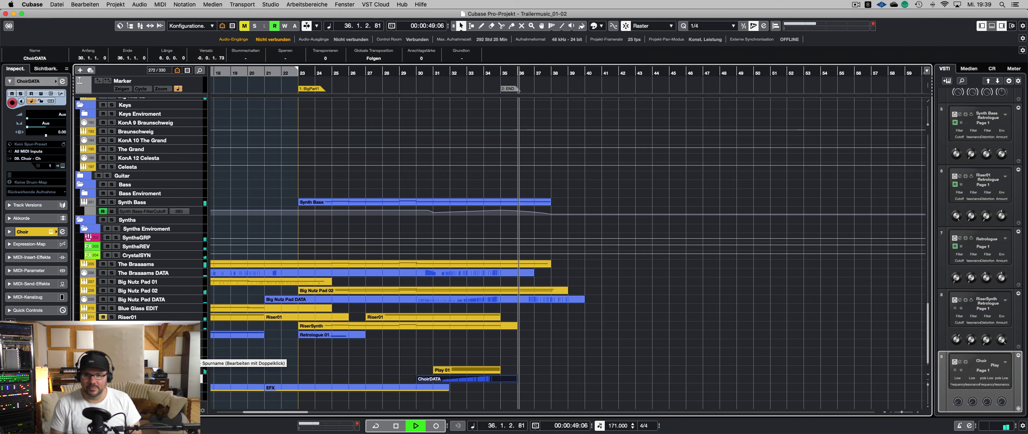
{"action": "scroll", "coordinate": [387, 346], "scroll_direction": "down", "scroll_amount": 2}
{"action": "scroll", "coordinate": [388, 350], "scroll_direction": "left", "scroll_amount": 6}
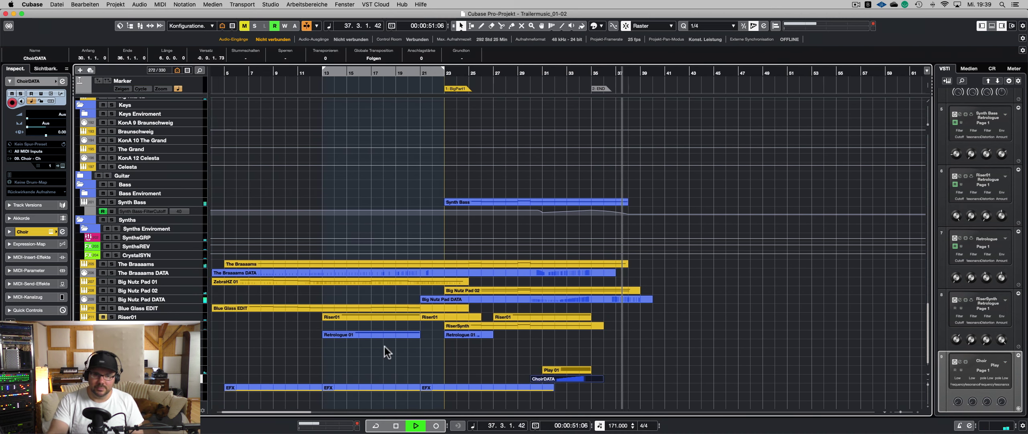